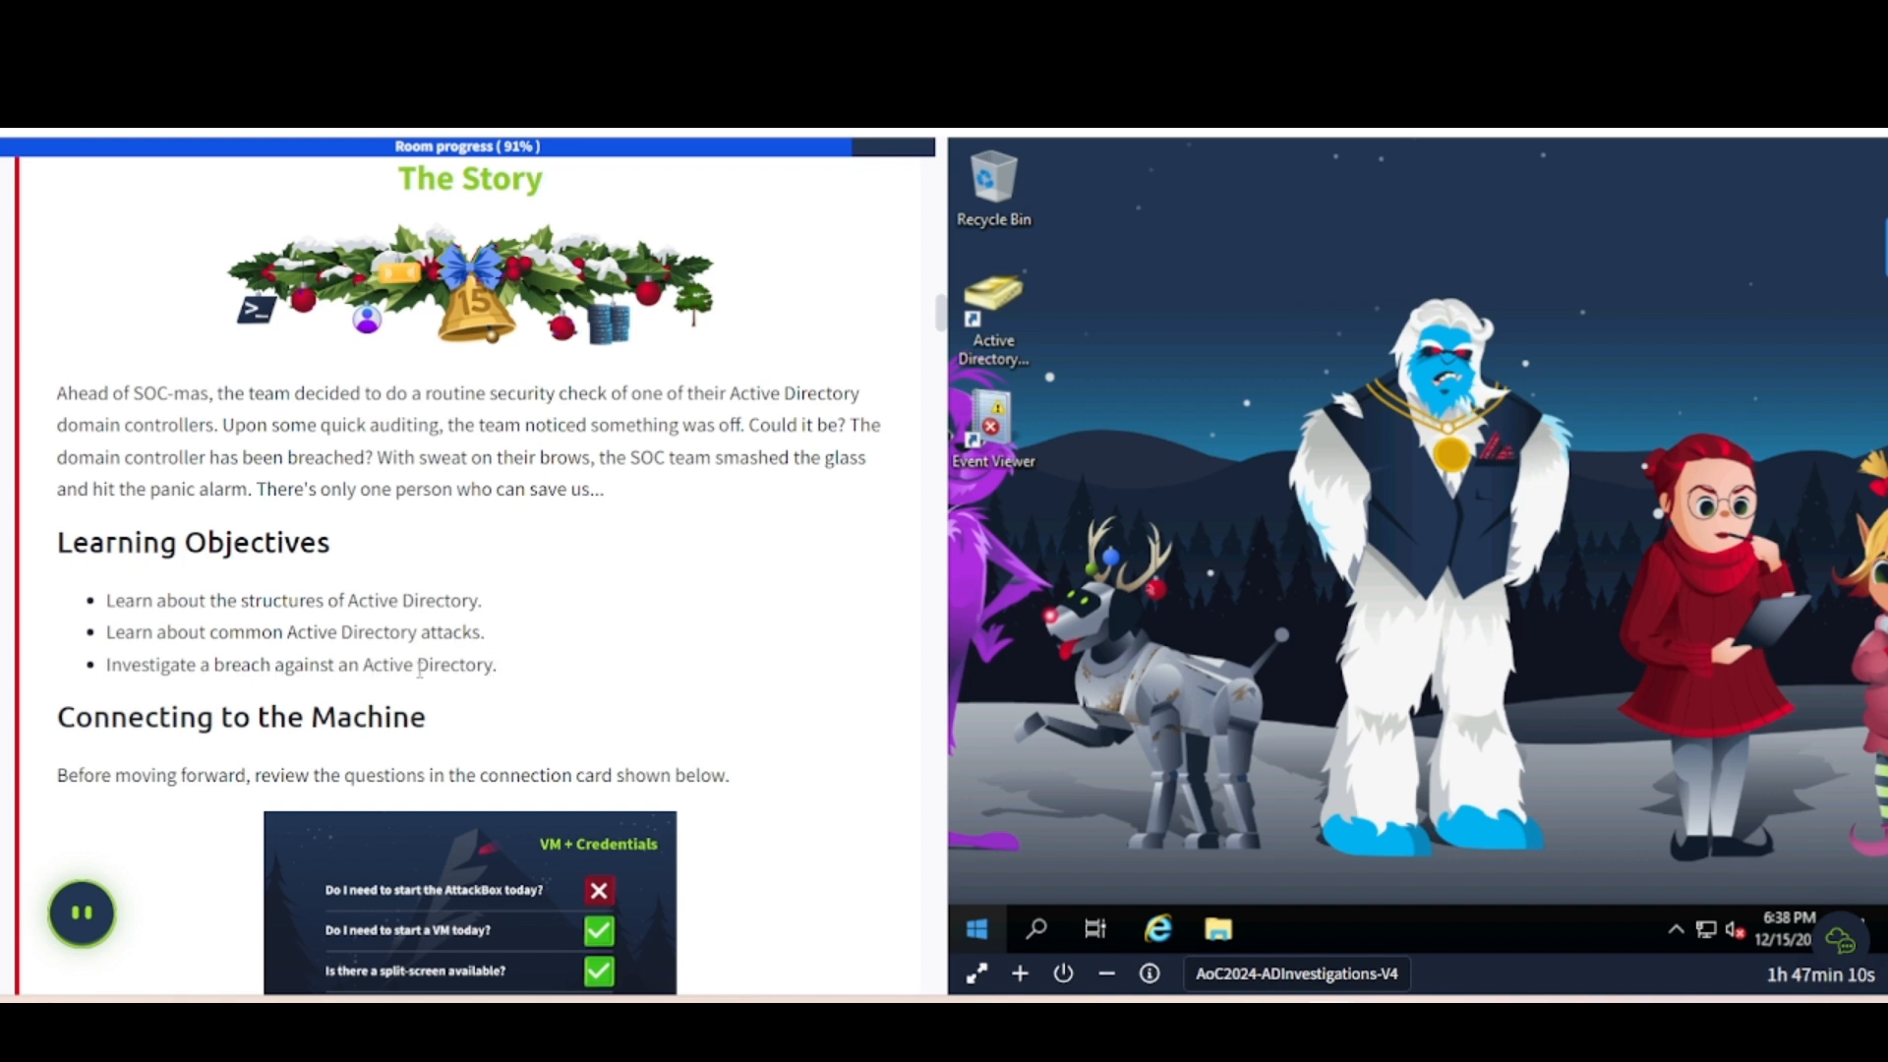
# - Scroll to Connecting to the Machine and enlarge the VM + Credentials card
pyautogui.scroll(-5, 256, 704)
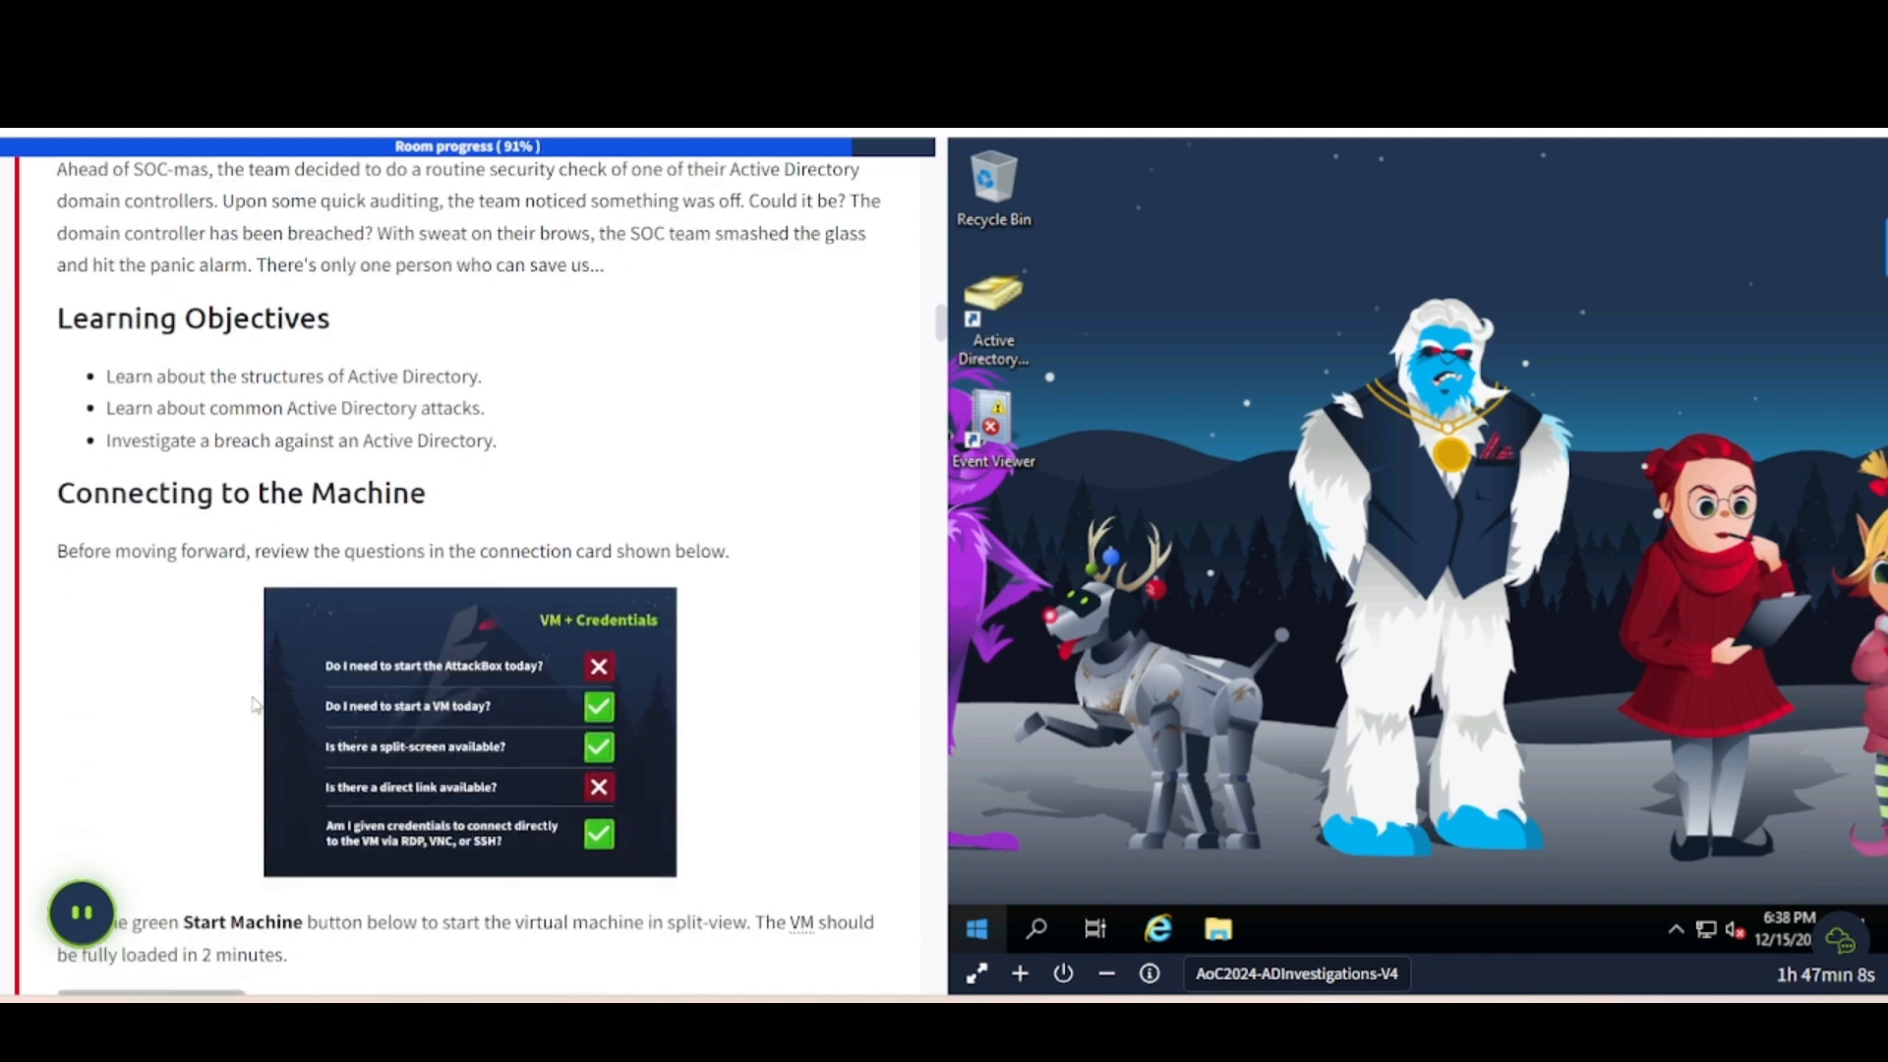
pyautogui.click(473, 385)
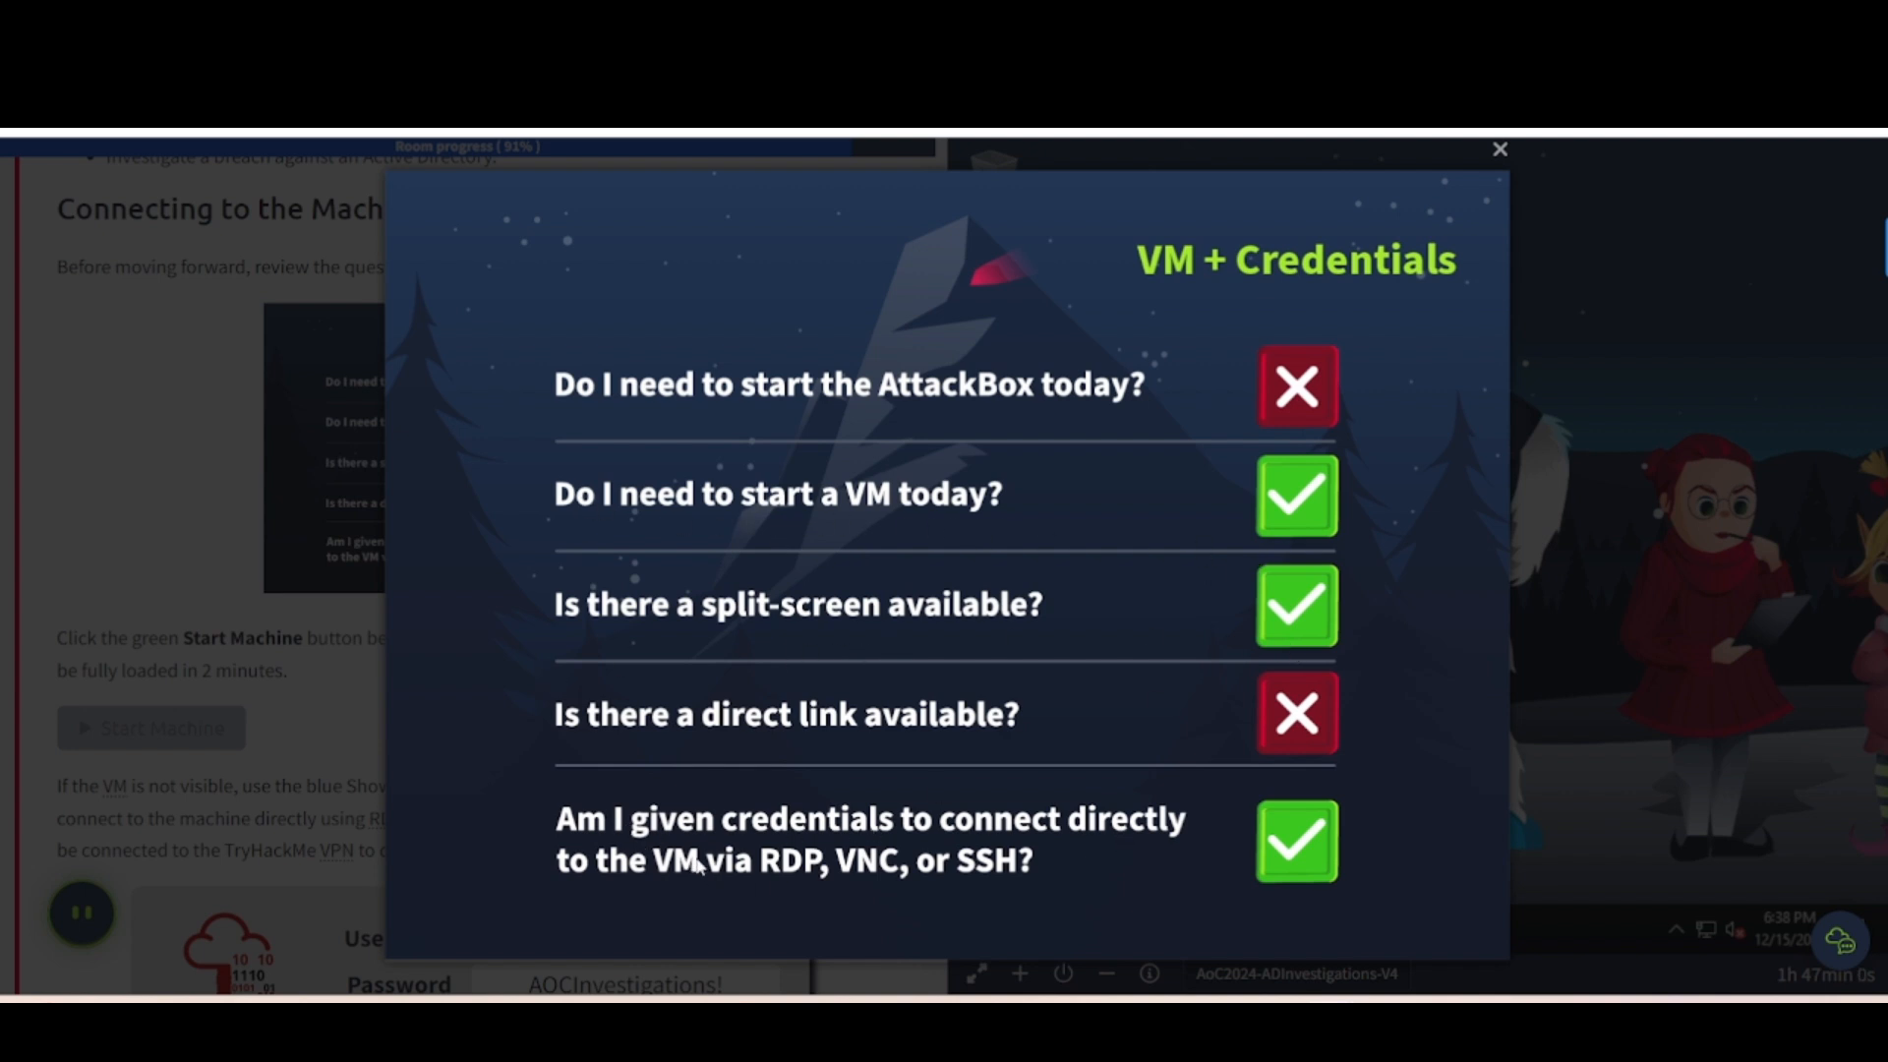
# - Close the enlarged card and scroll past the credentials box to Introducing Active Directory
pyautogui.click(208, 609)
pyautogui.scroll(-4, 208, 609)
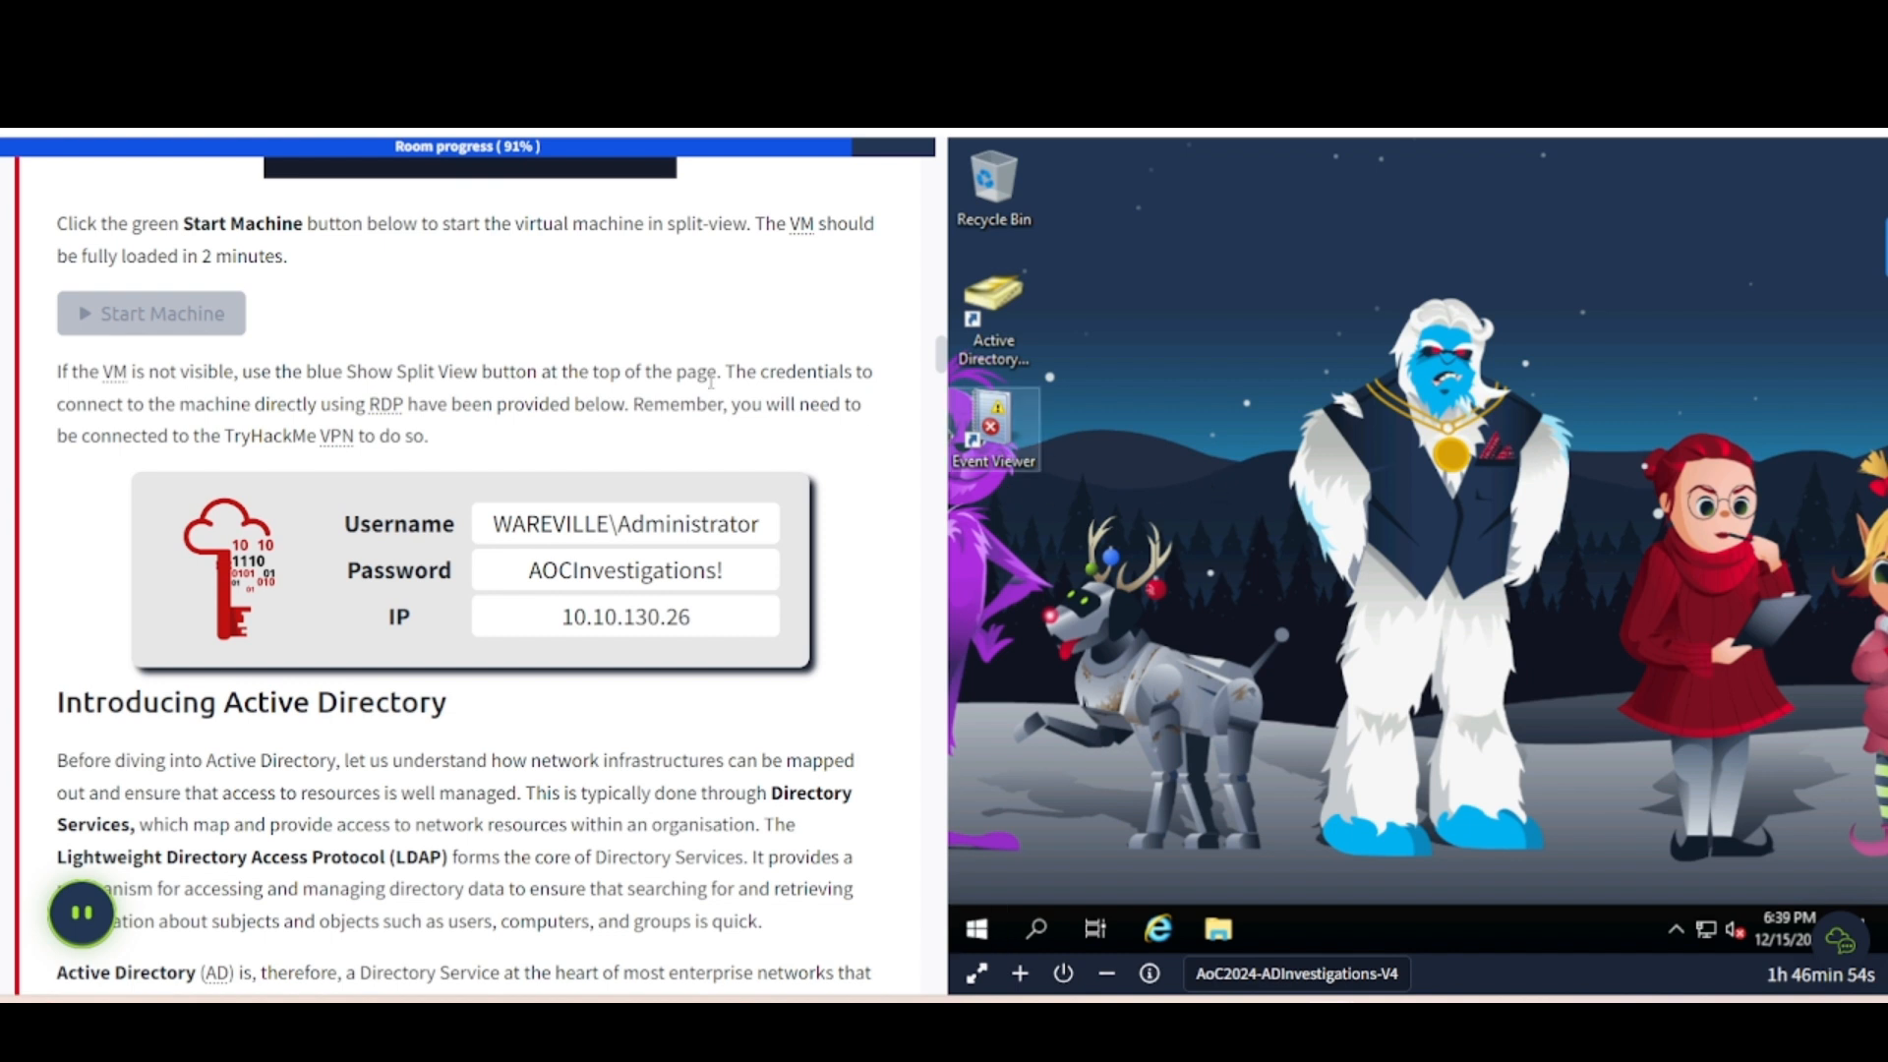
pyautogui.scroll(-1, 393, 379)
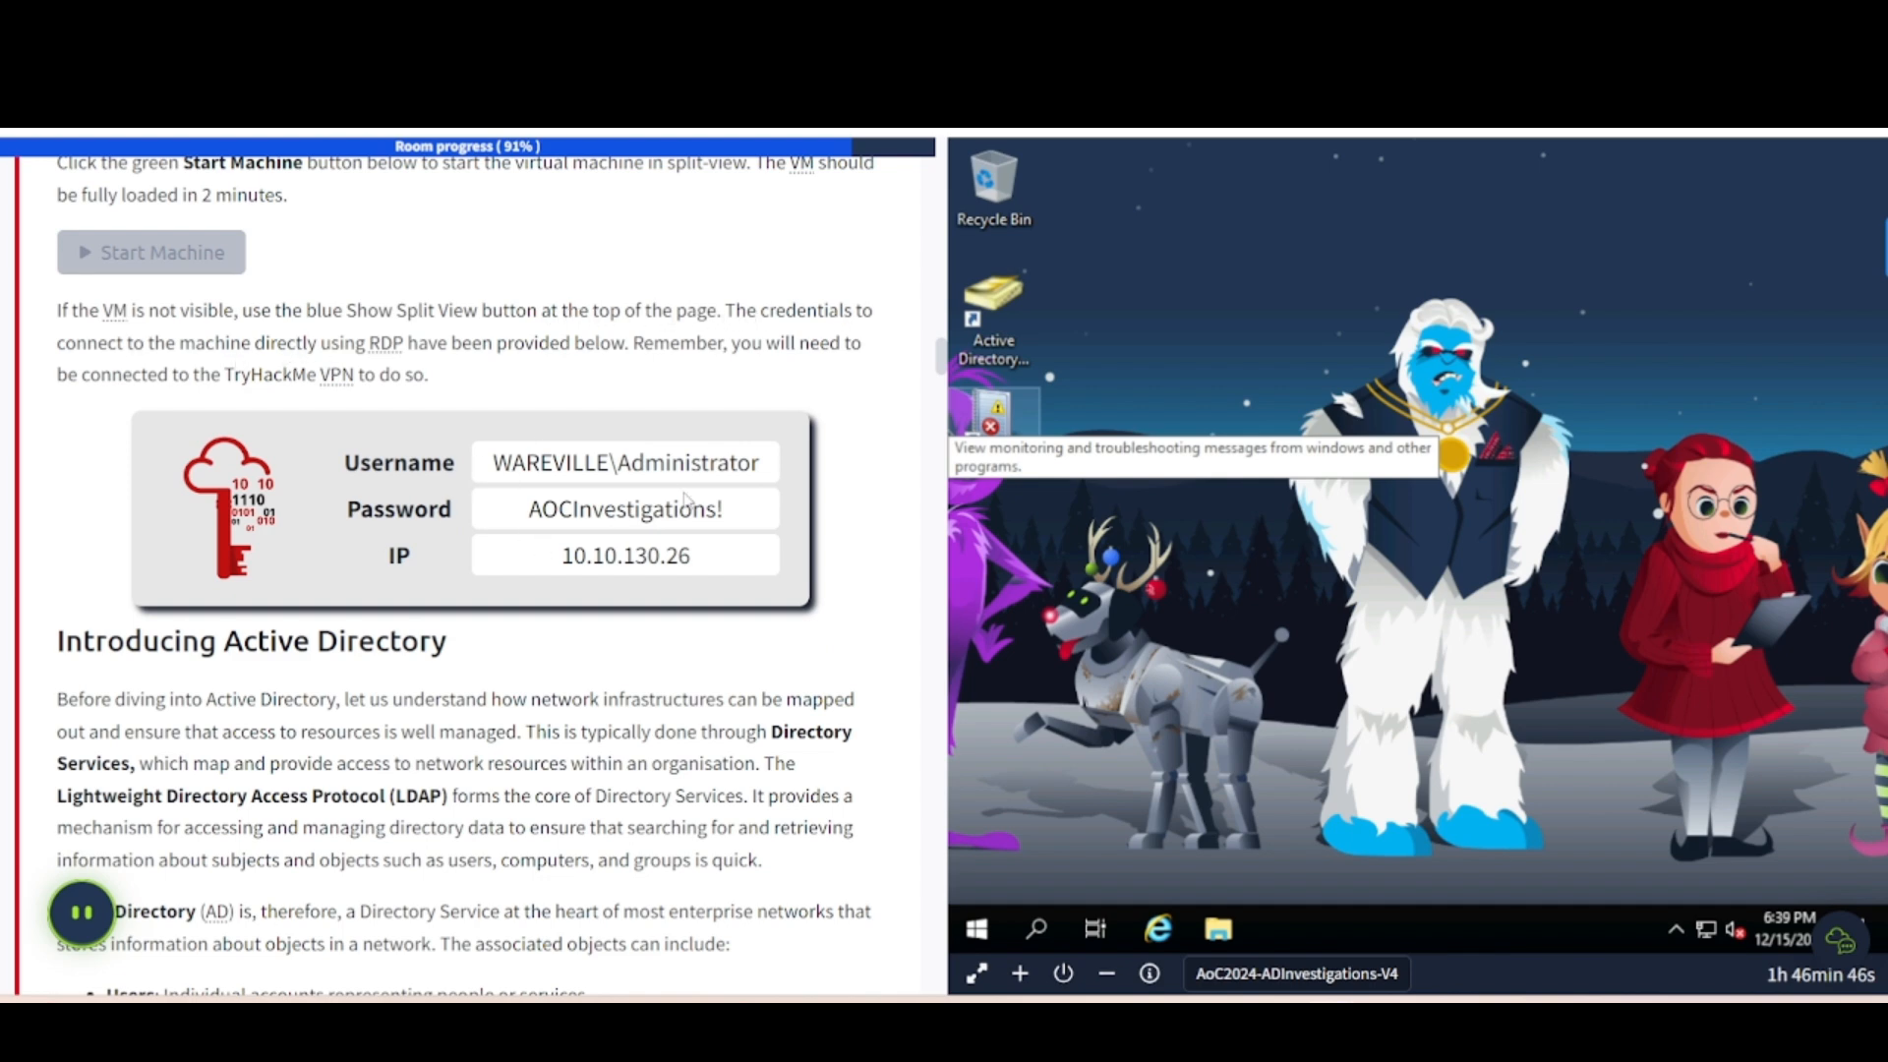
pyautogui.scroll(-4, 420, 630)
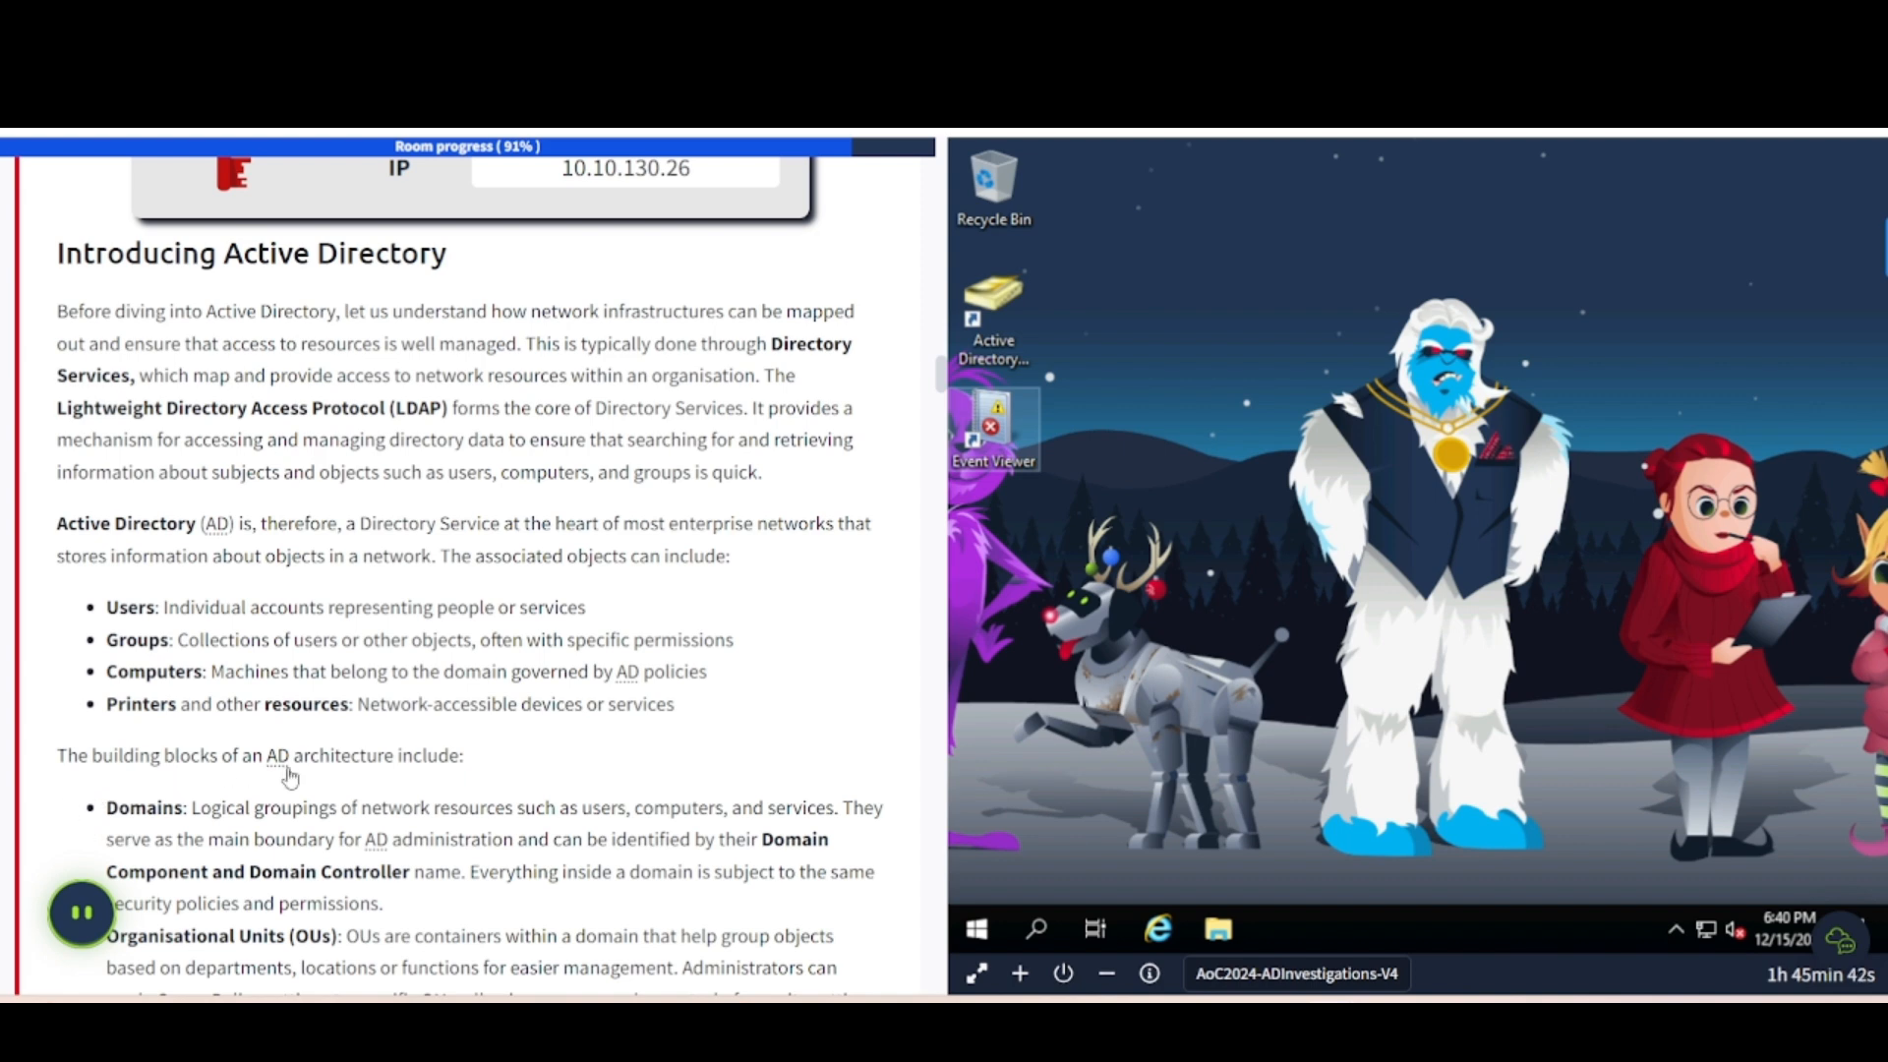
# - Scroll past Domains, OUs, Forest and Trust Relationships to Core Active Directory Components
pyautogui.scroll(-5, 423, 782)
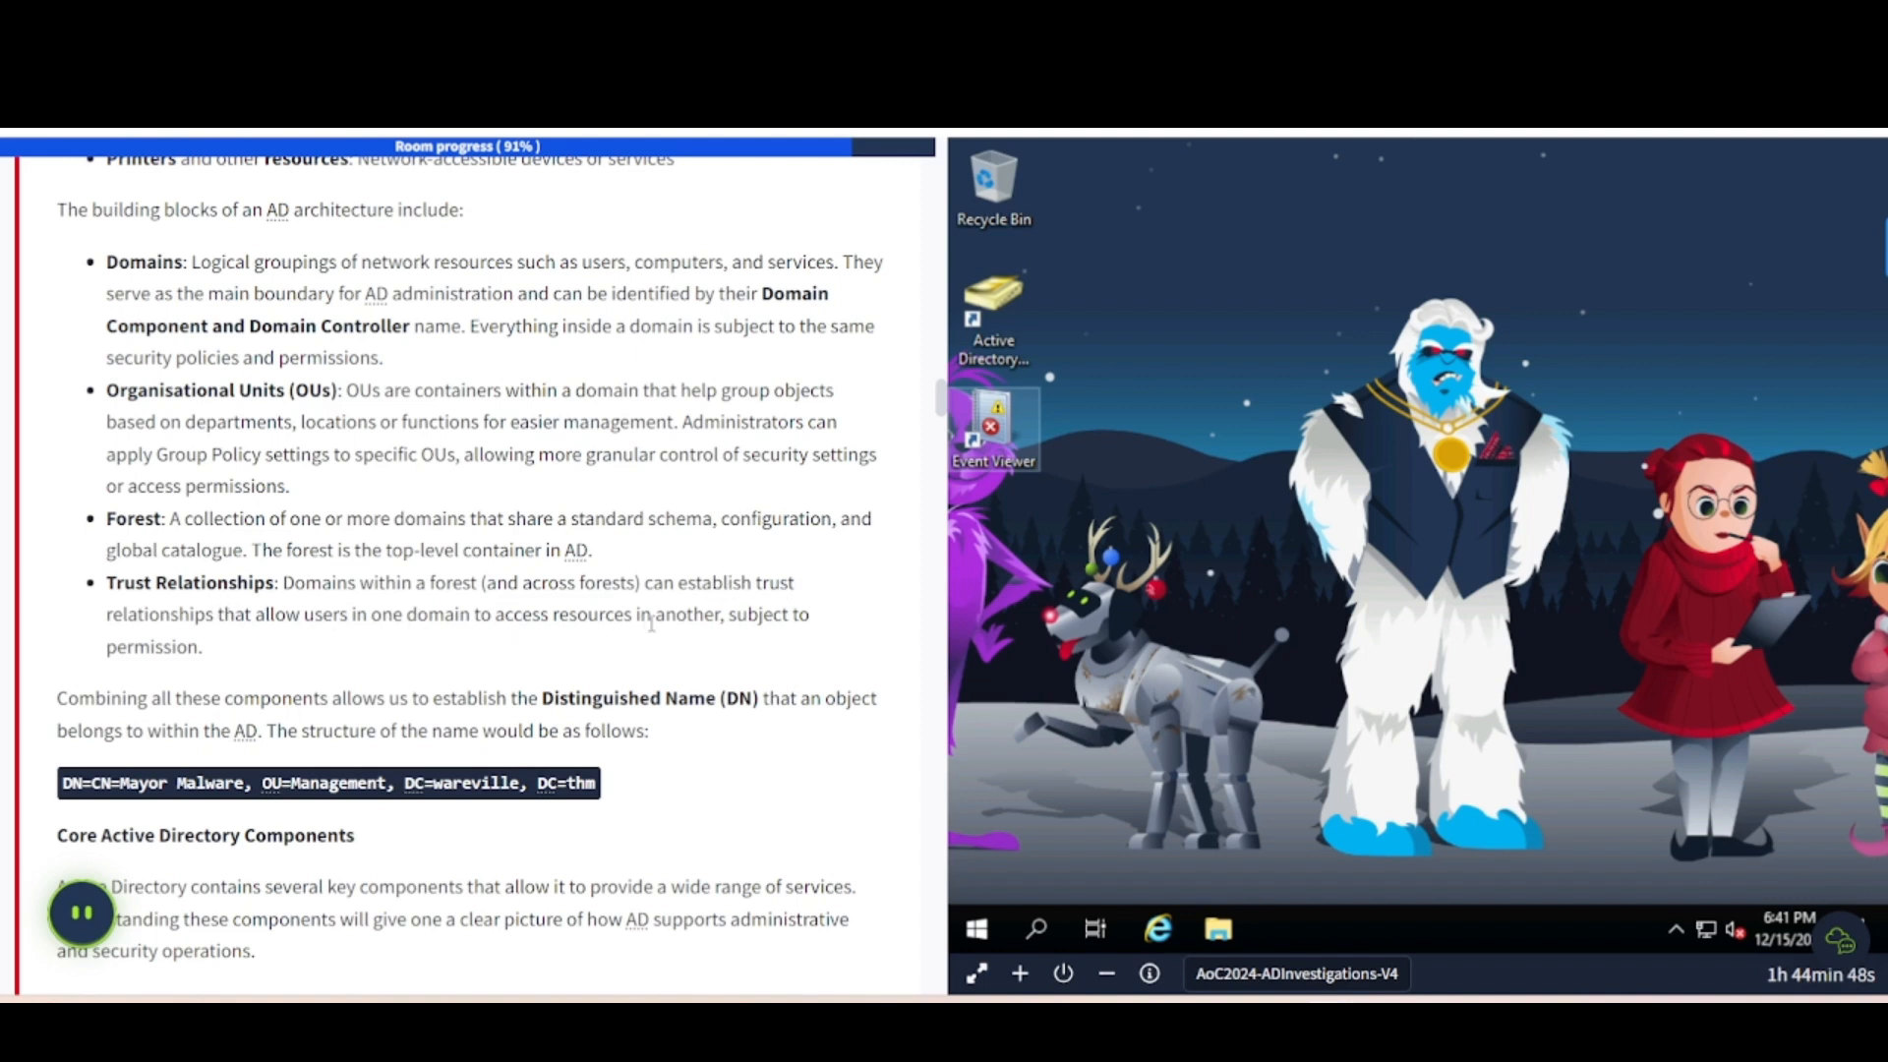
pyautogui.scroll(-5, 197, 646)
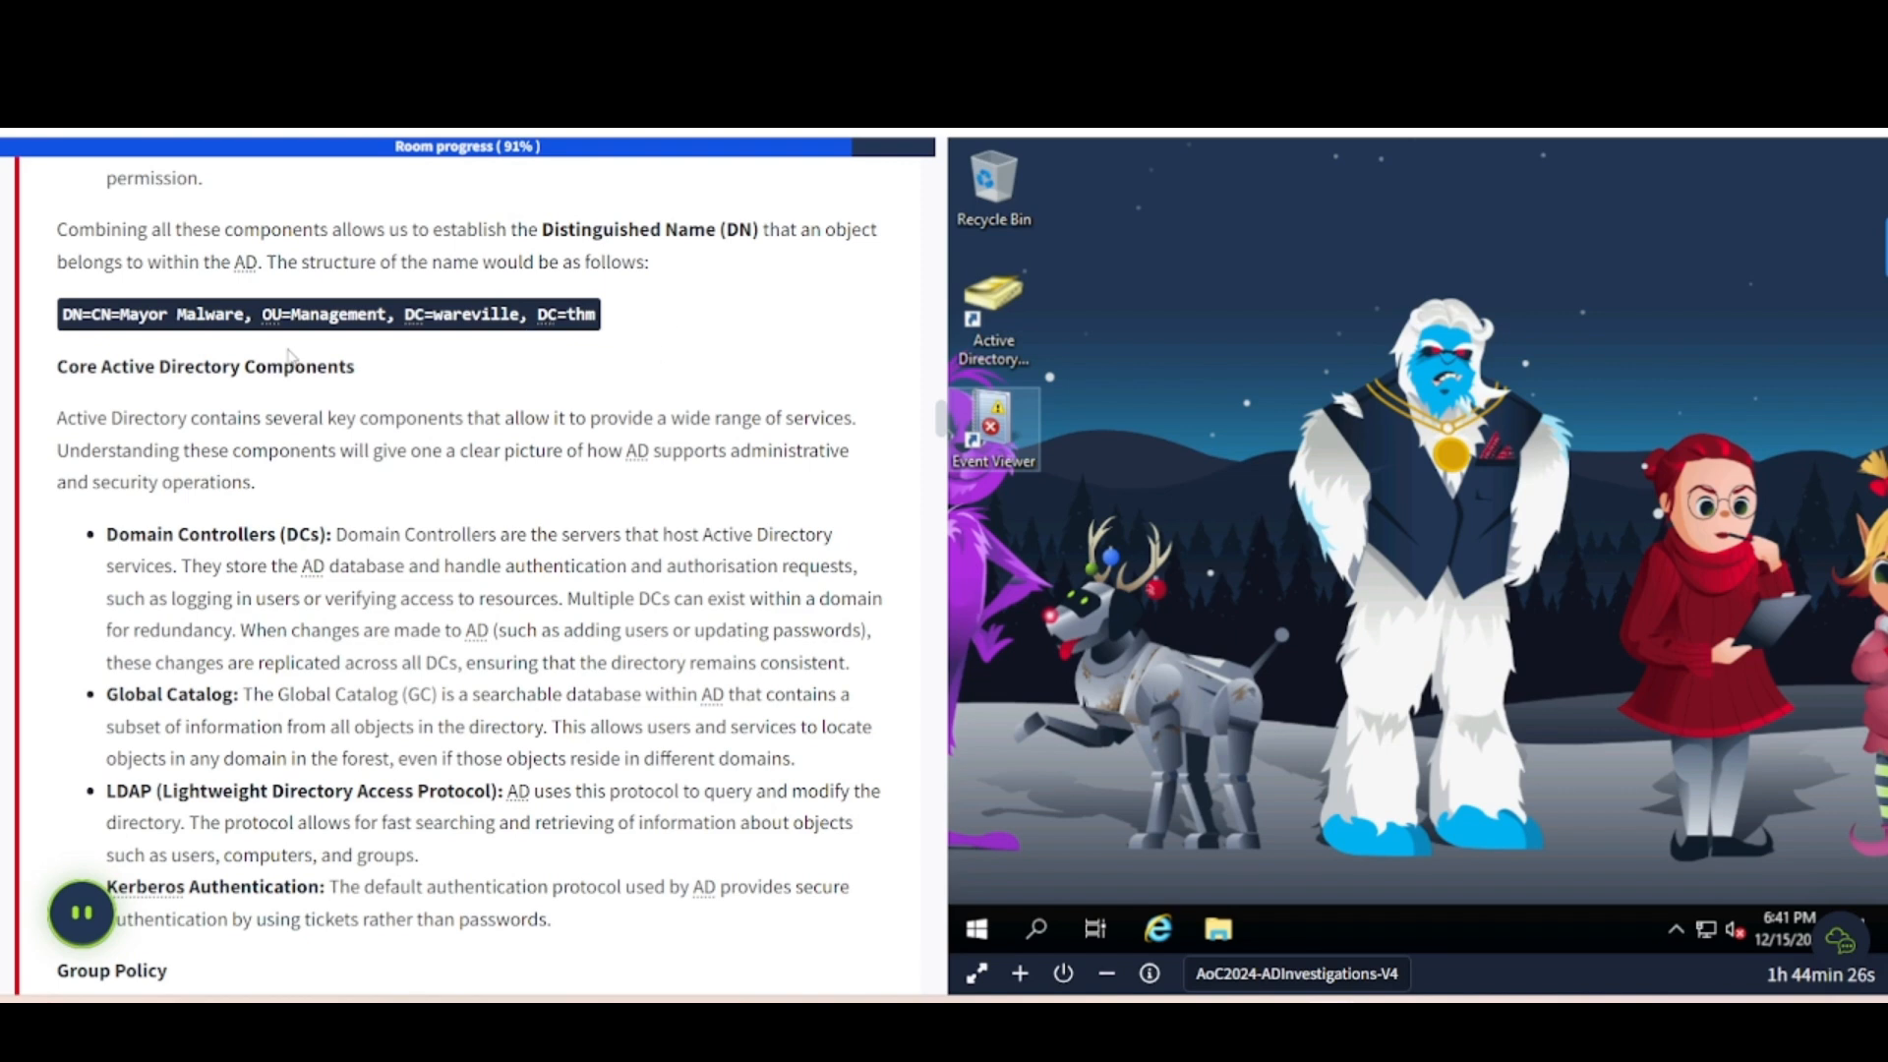
# - Scroll through the core components list to the Group Policy password-policy walkthrough
pyautogui.scroll(-2, 275, 484)
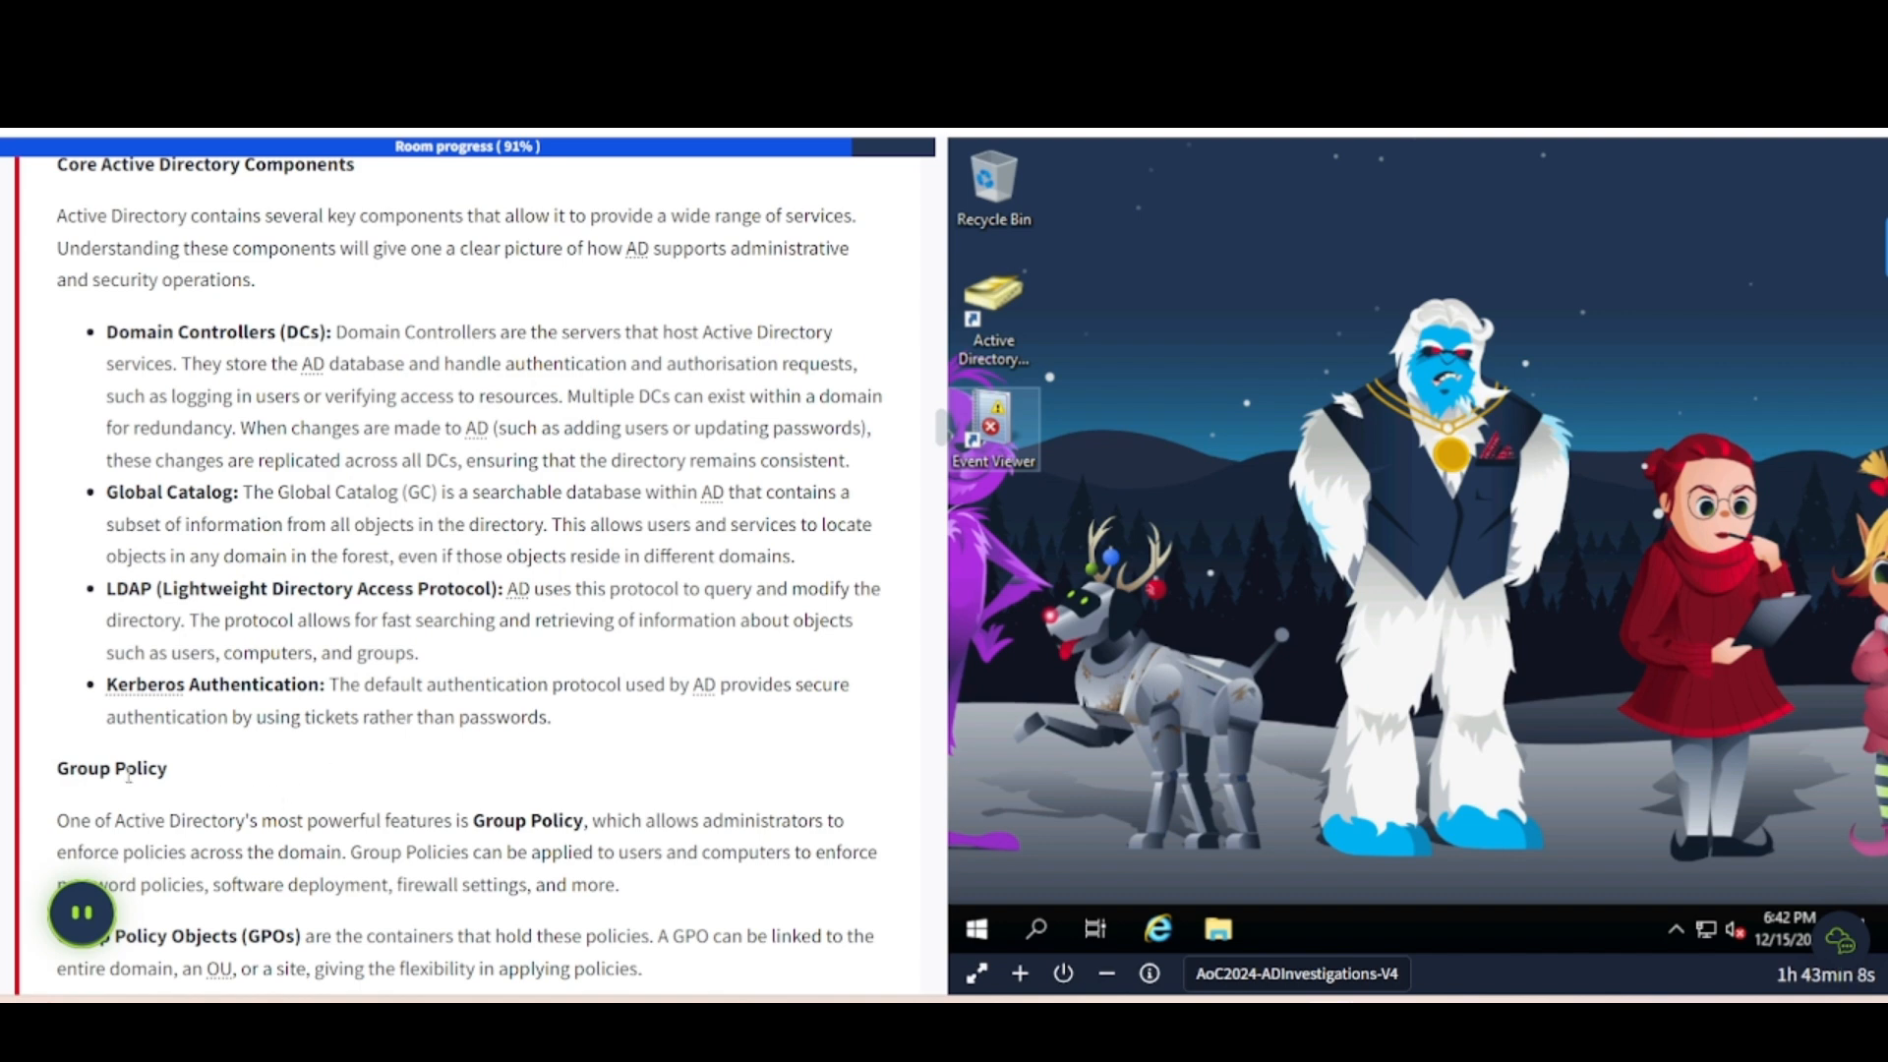
pyautogui.scroll(-6, 295, 791)
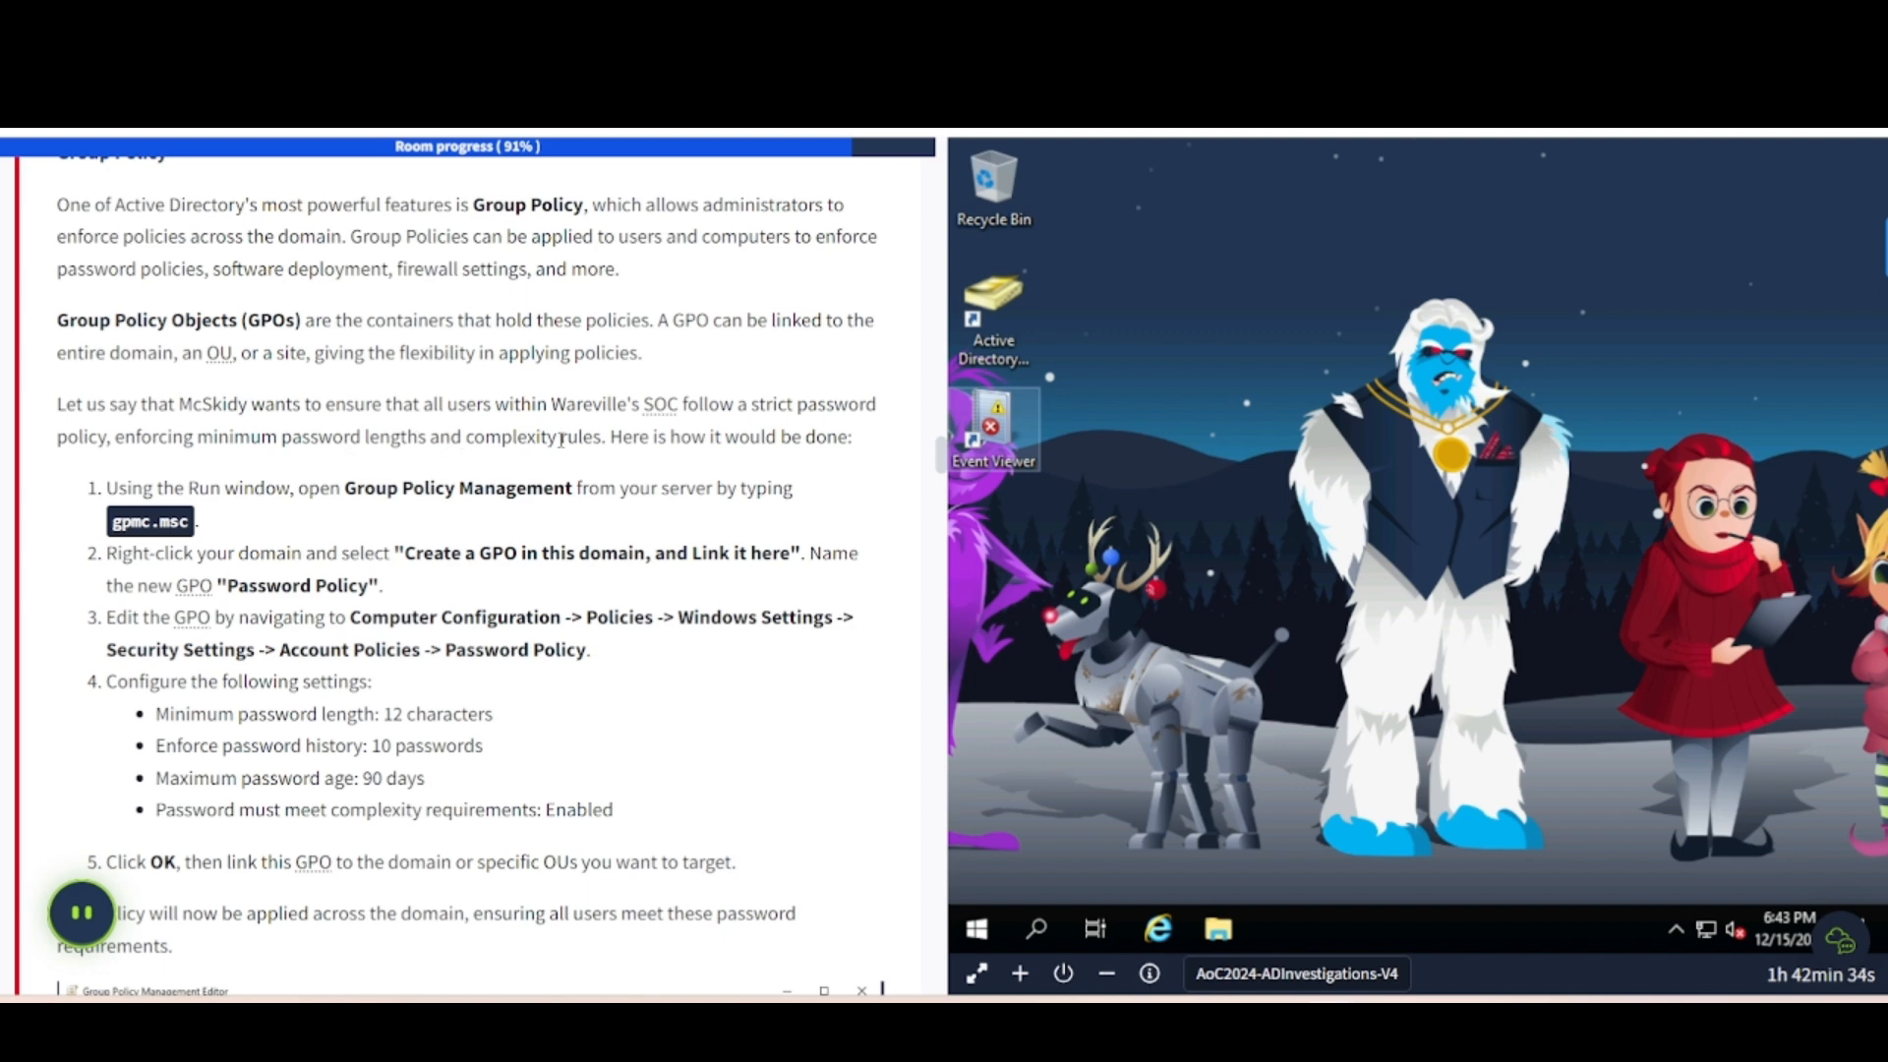
# - Scroll to the GPO configuration steps and select the gpmc.msc command text
pyautogui.scroll(-3, 397, 487)
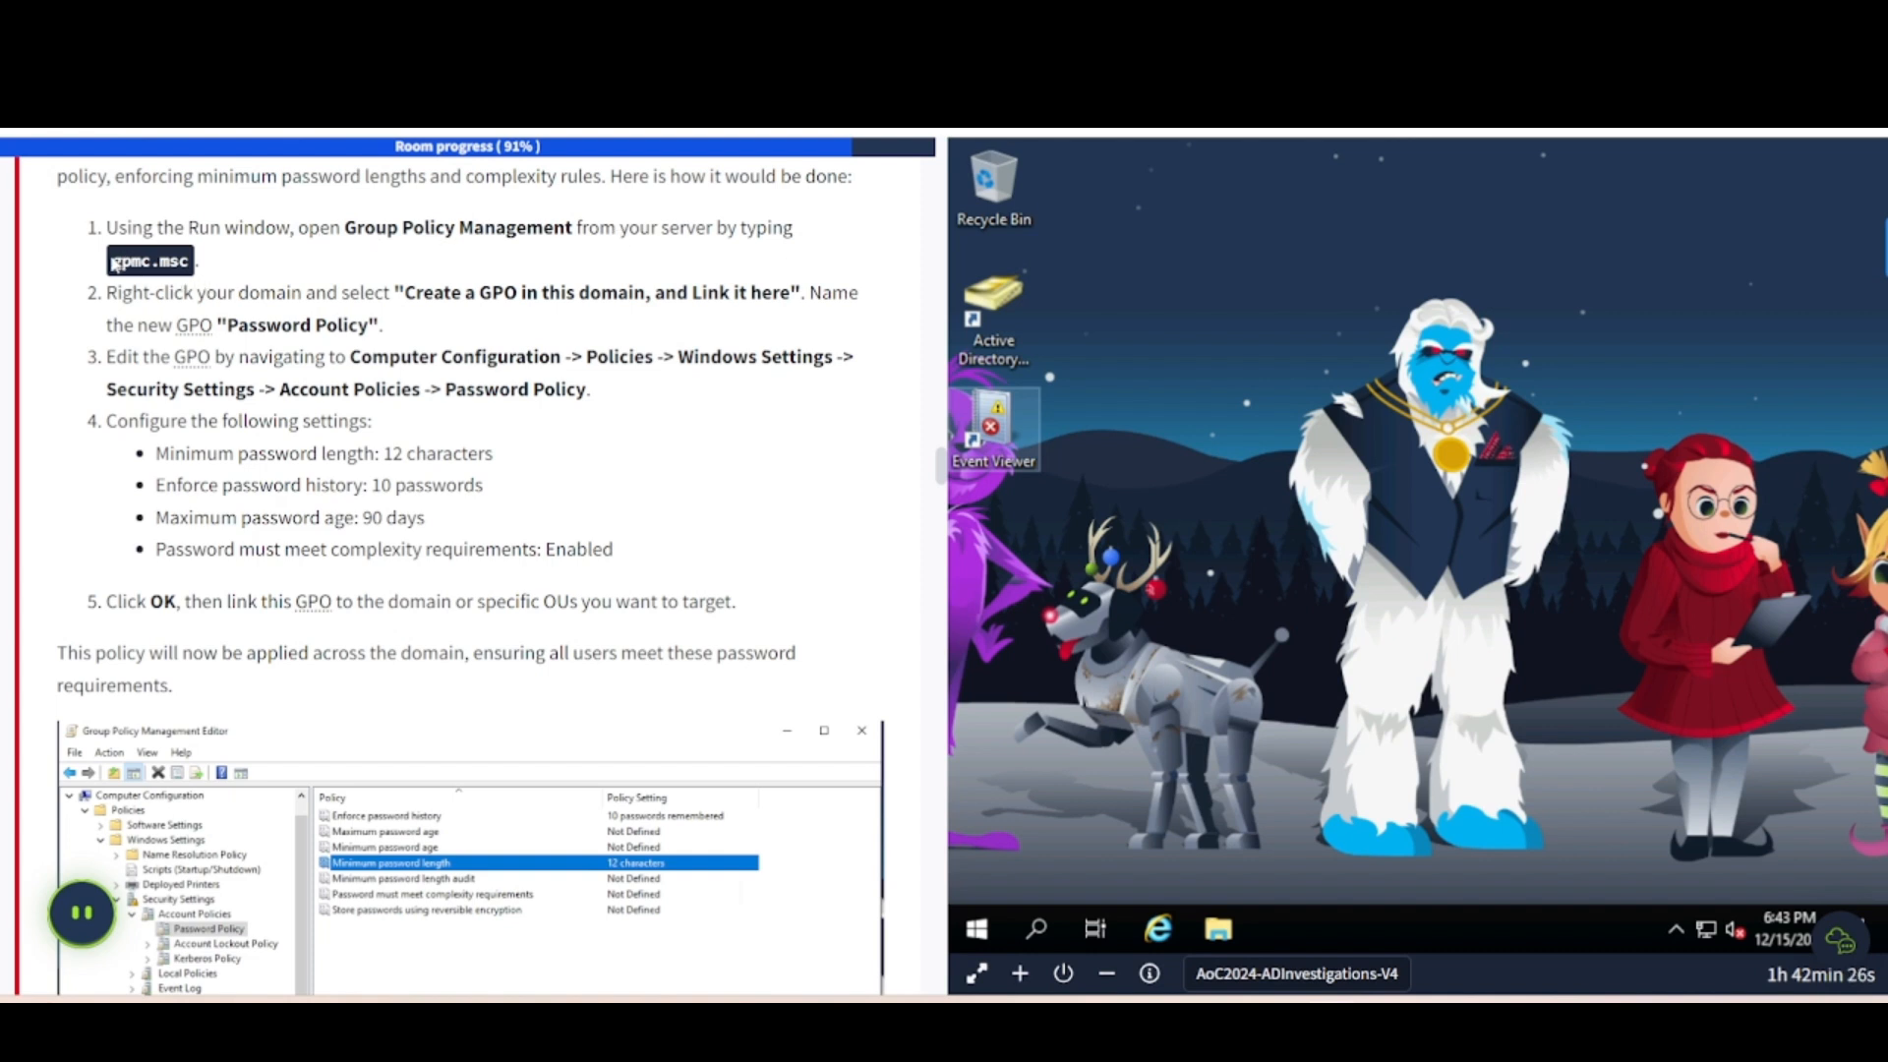
pyautogui.moveTo(114, 264); pyautogui.dragTo(193, 271)
pyautogui.hotkey('ctrl', 'c')
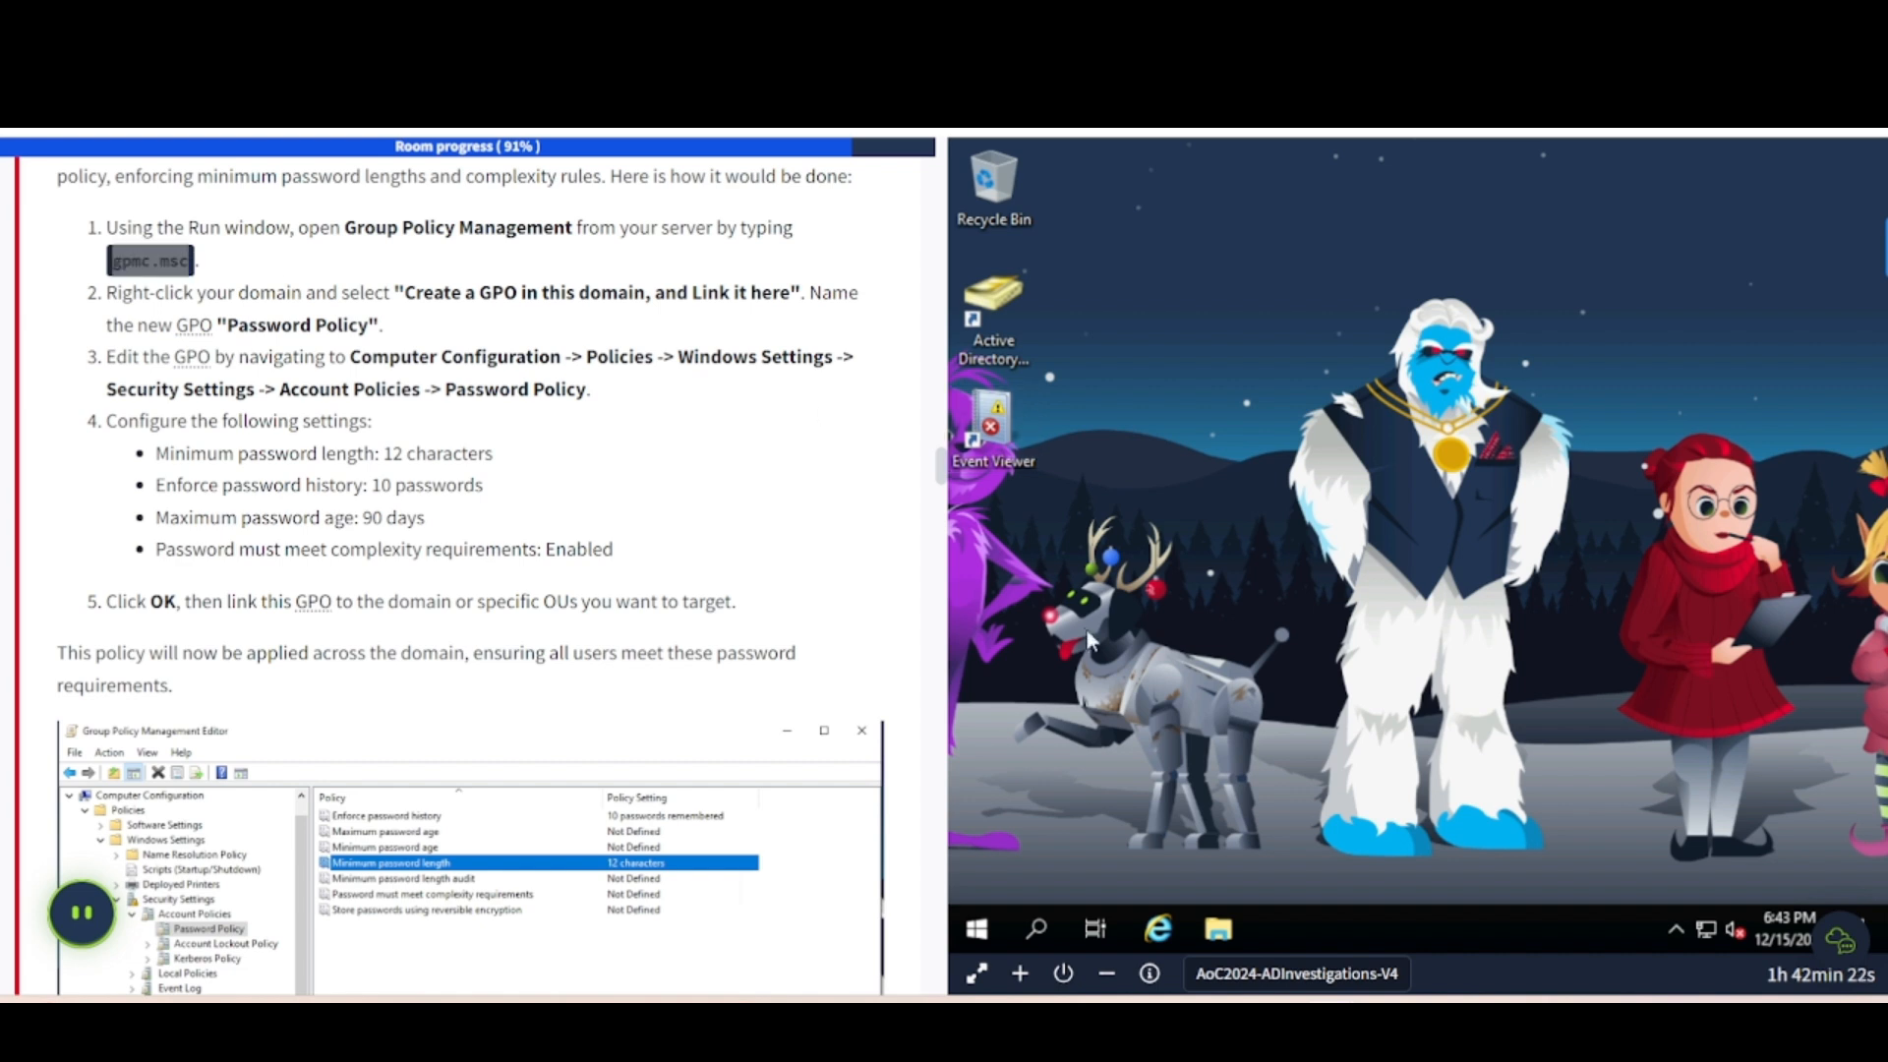
# - In the VM, run gpmc.msc from the Run app to launch Group Policy Management
pyautogui.click(1033, 934)
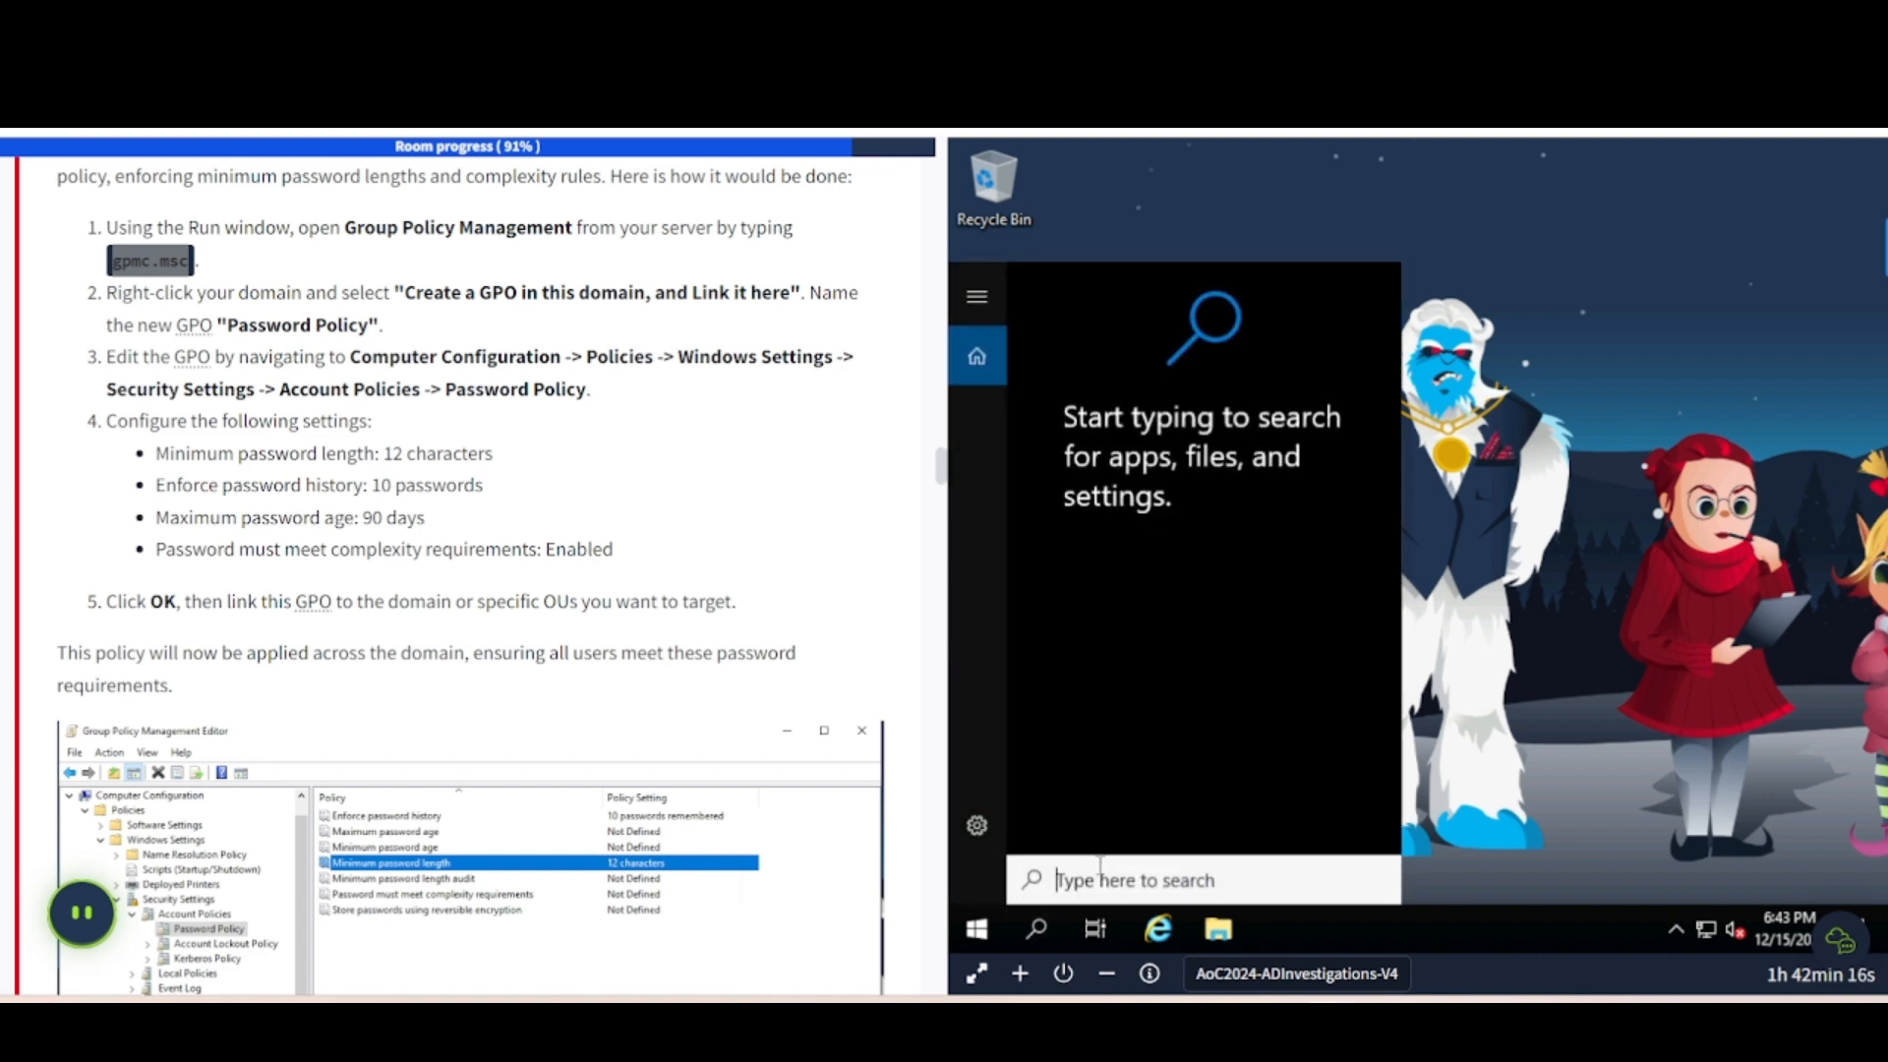
pyautogui.press('super+r')
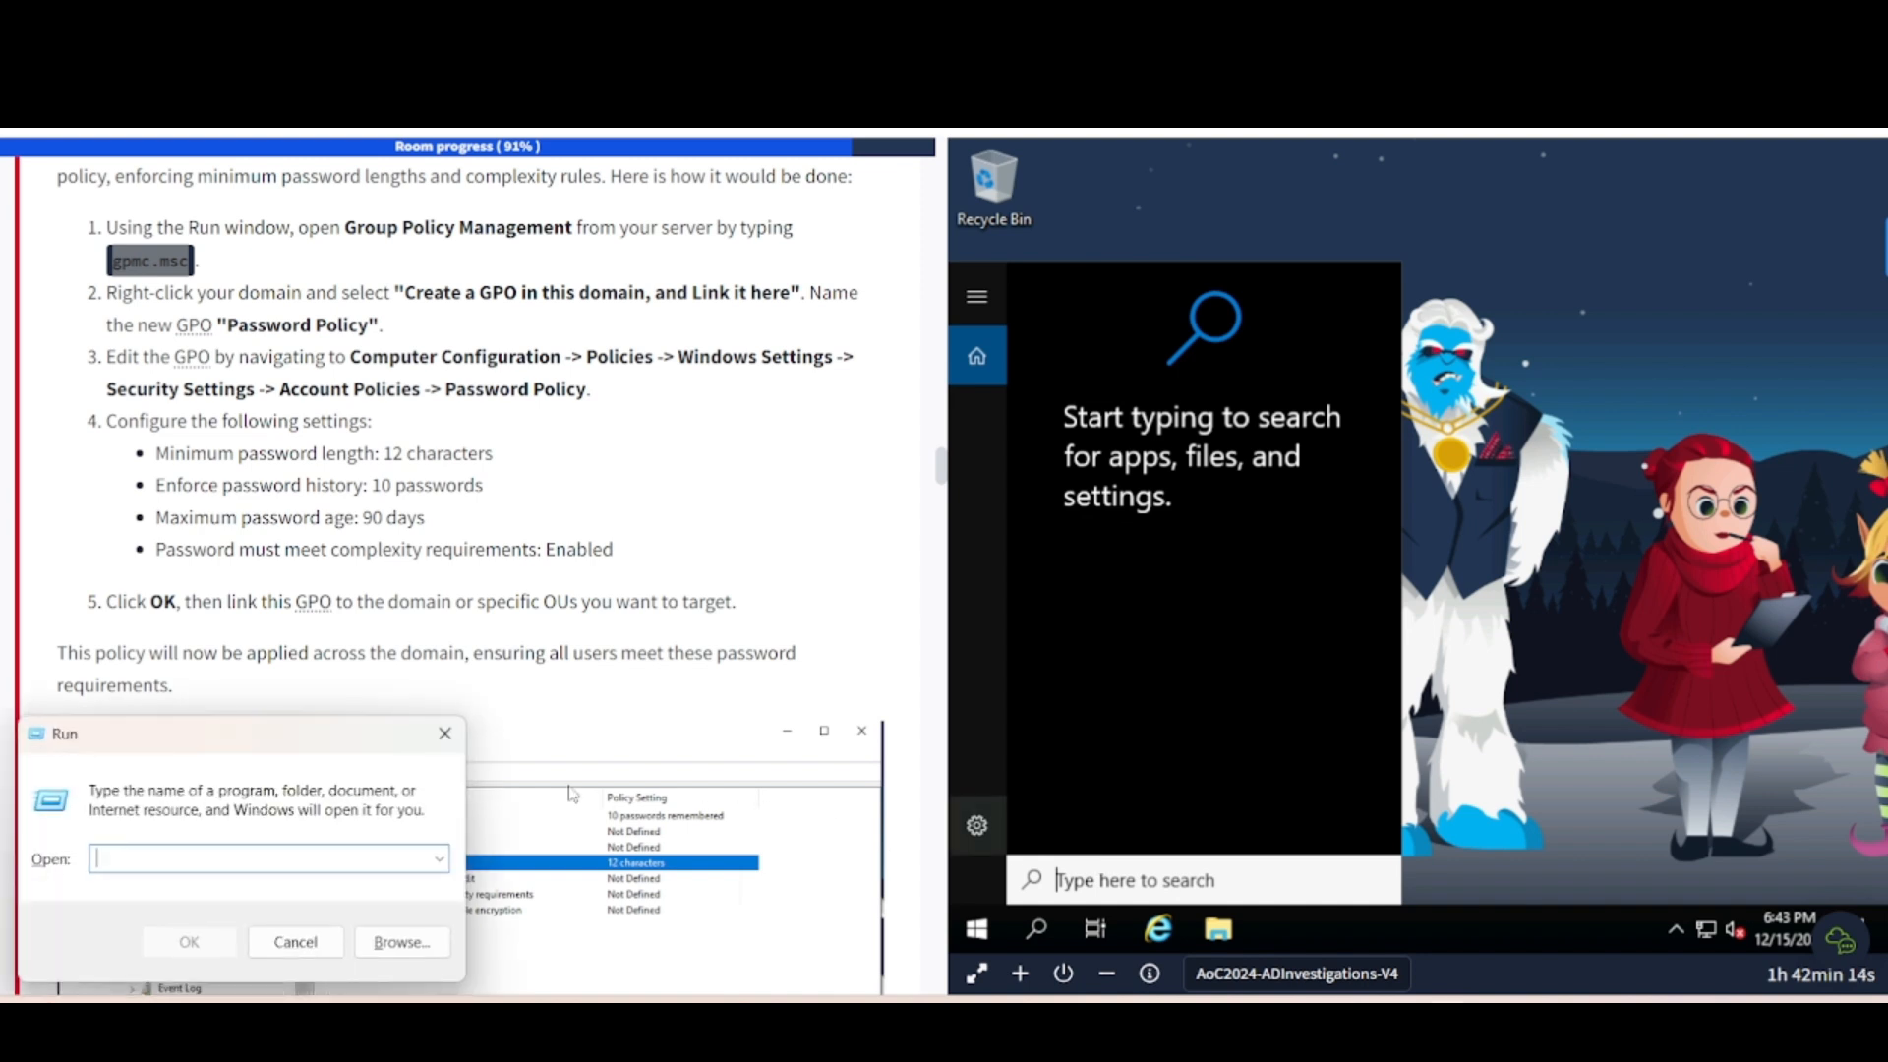
pyautogui.click(439, 732)
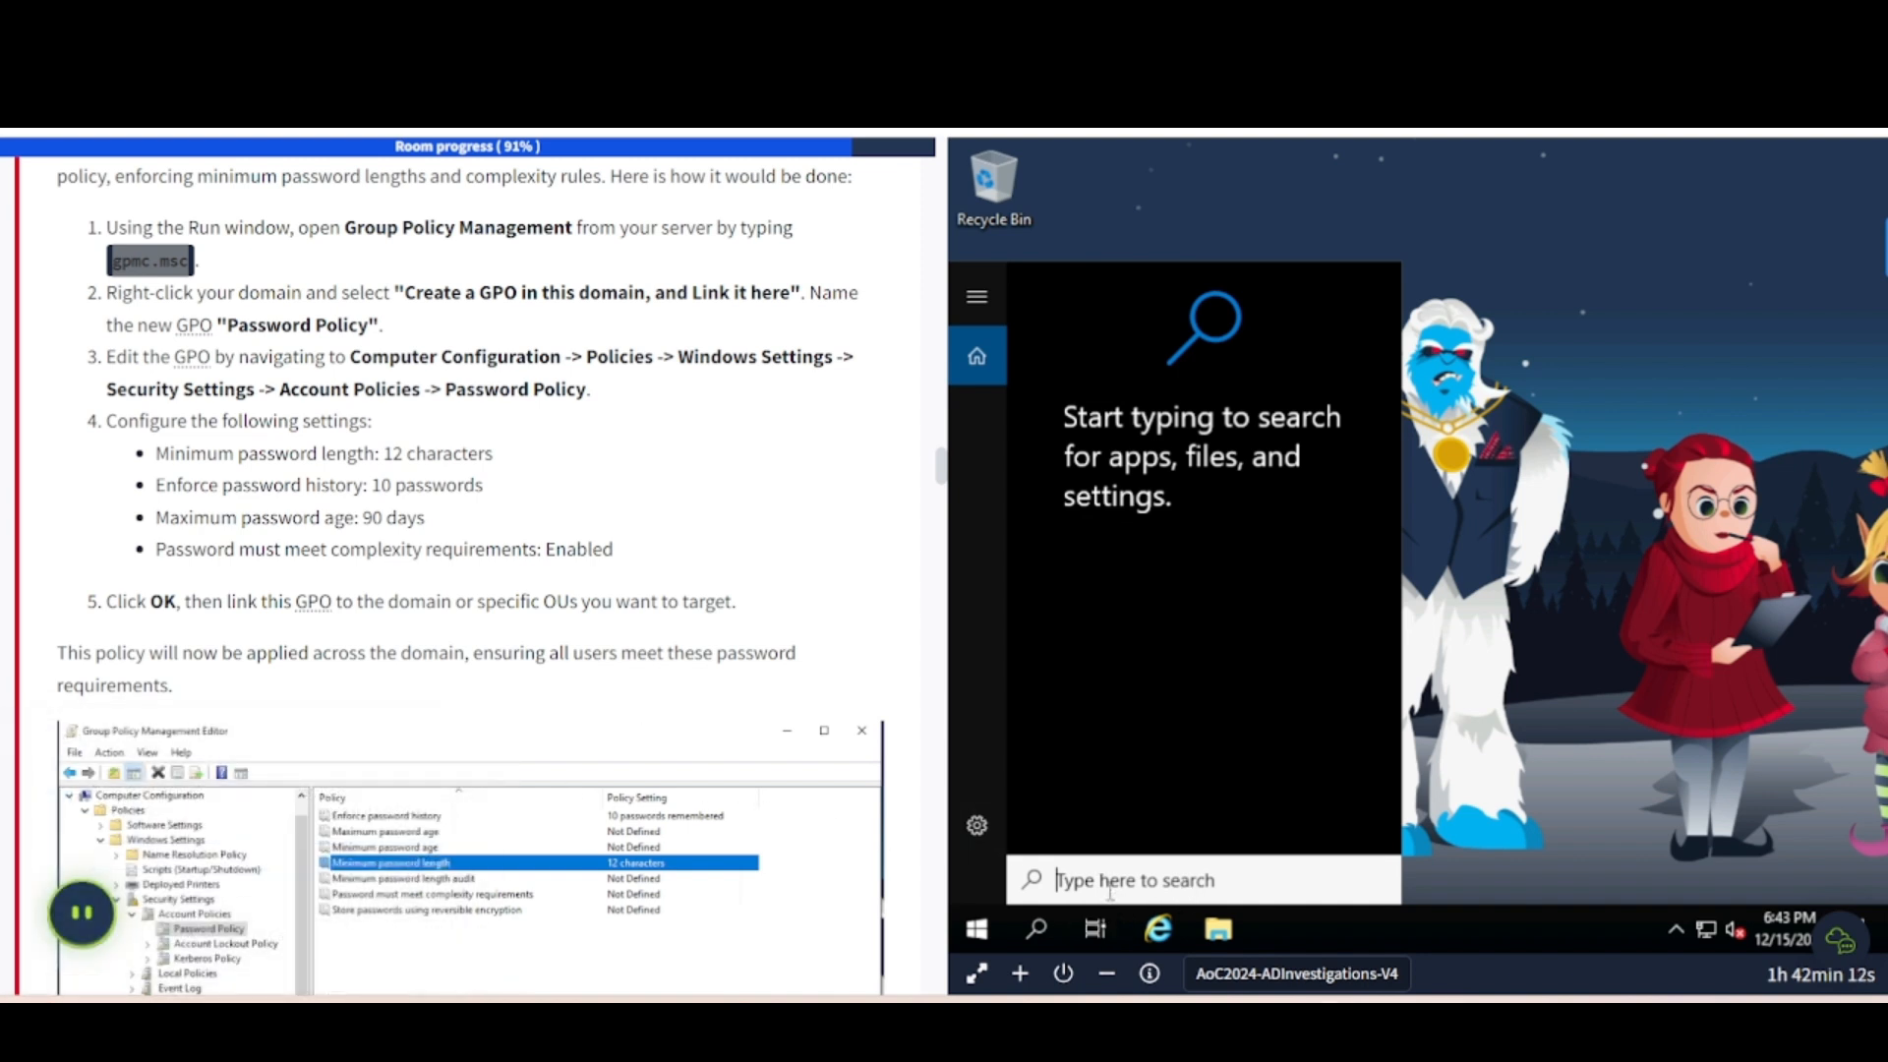
pyautogui.write('r')
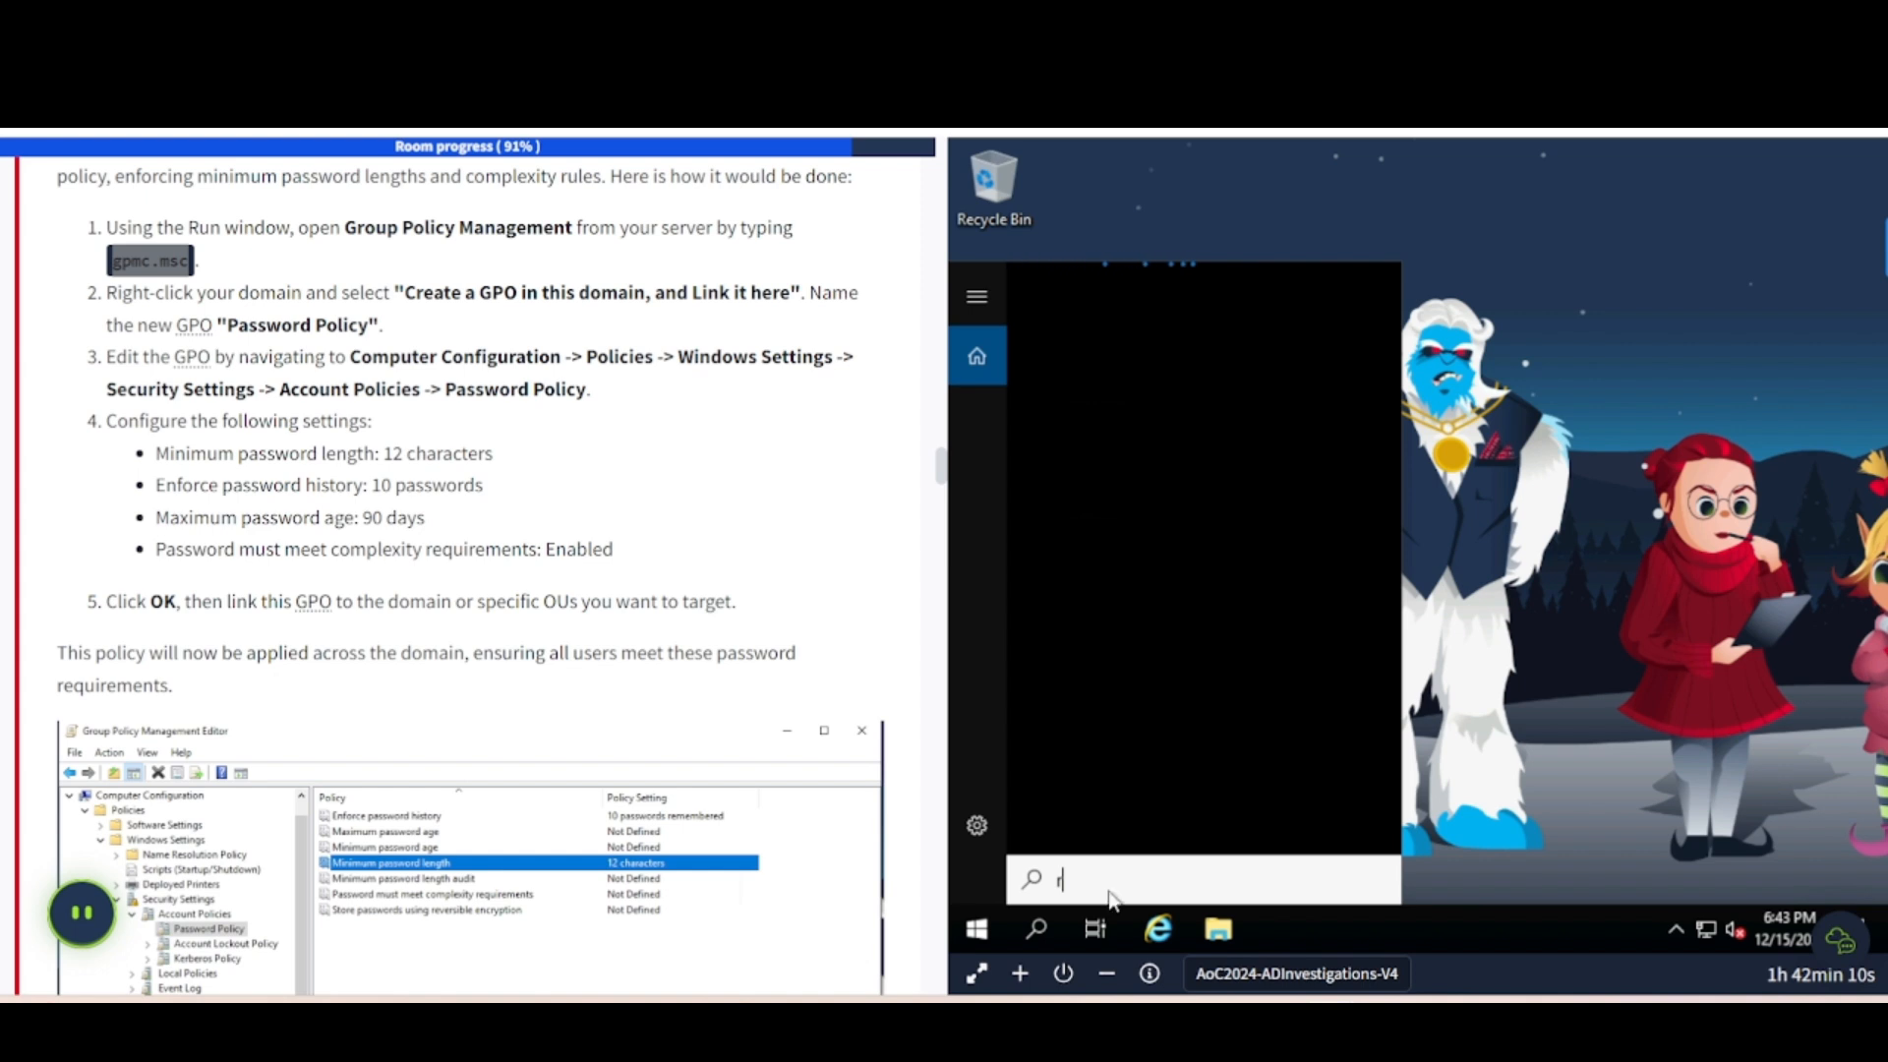
pyautogui.write('un')
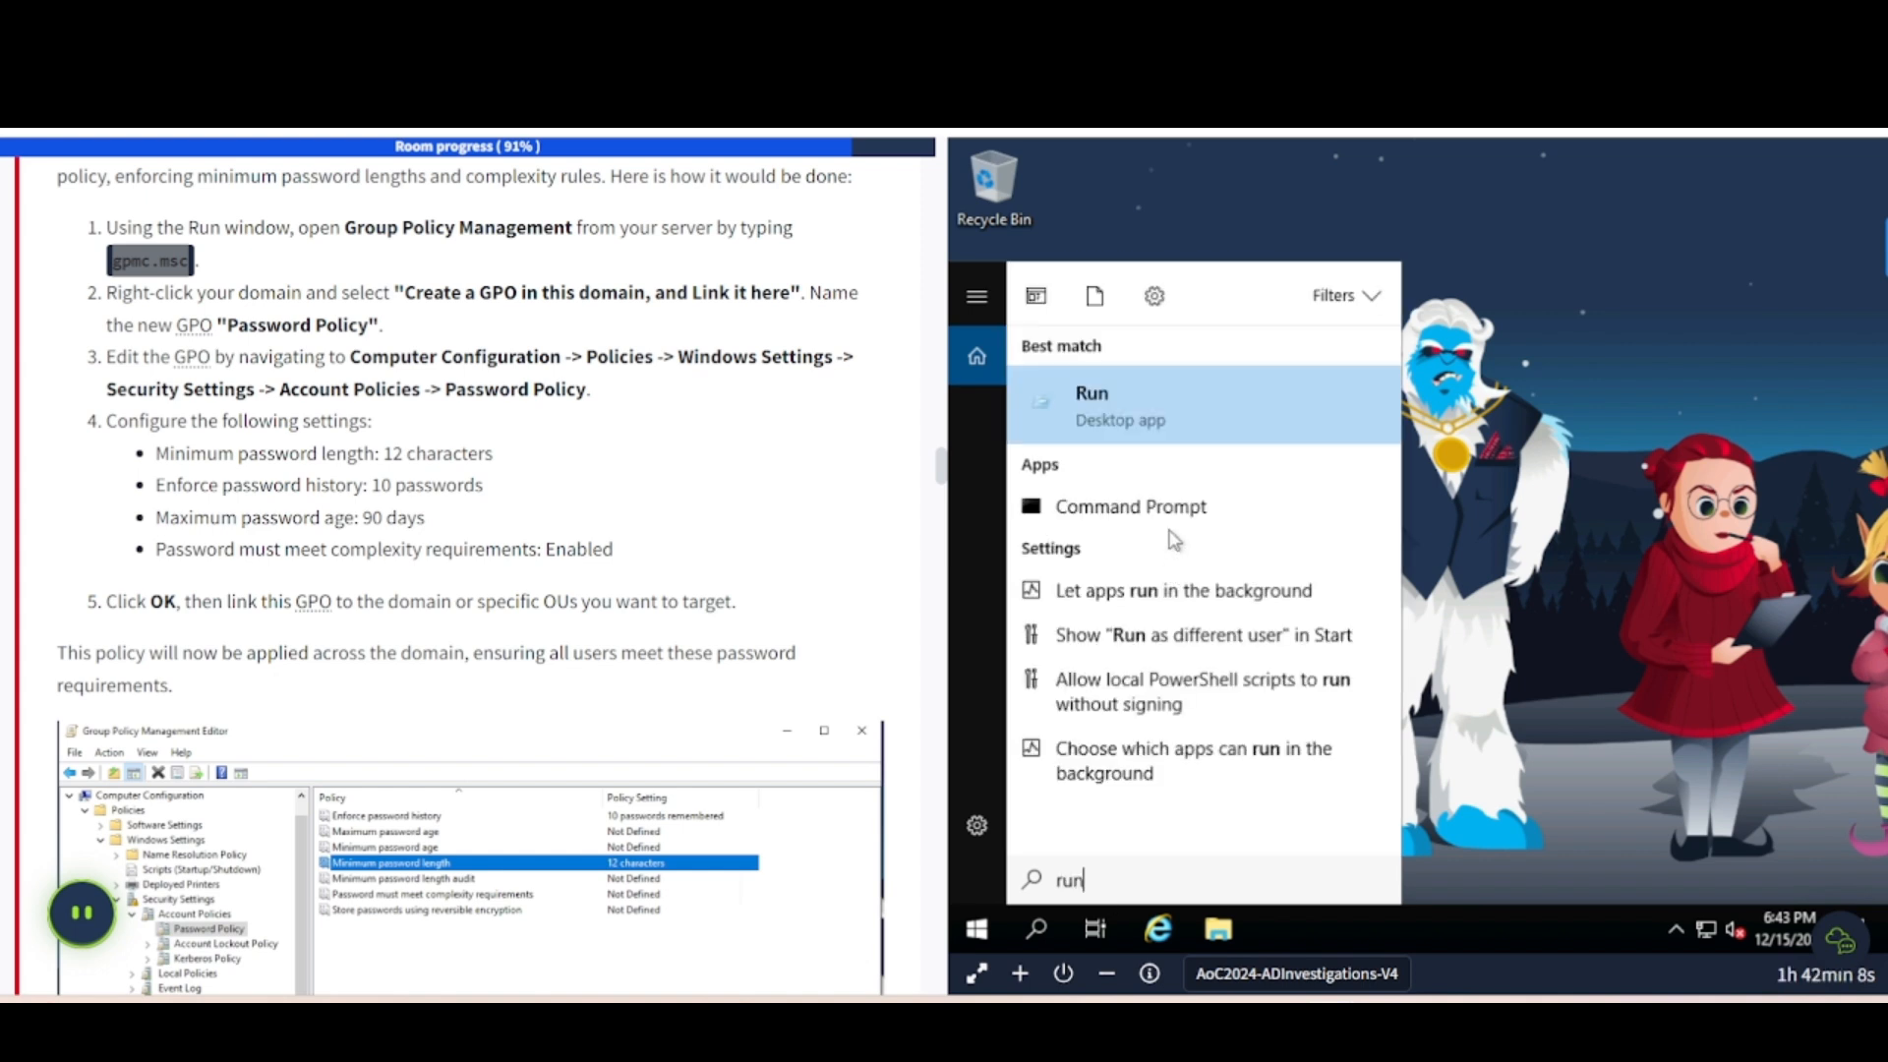
pyautogui.click(1117, 401)
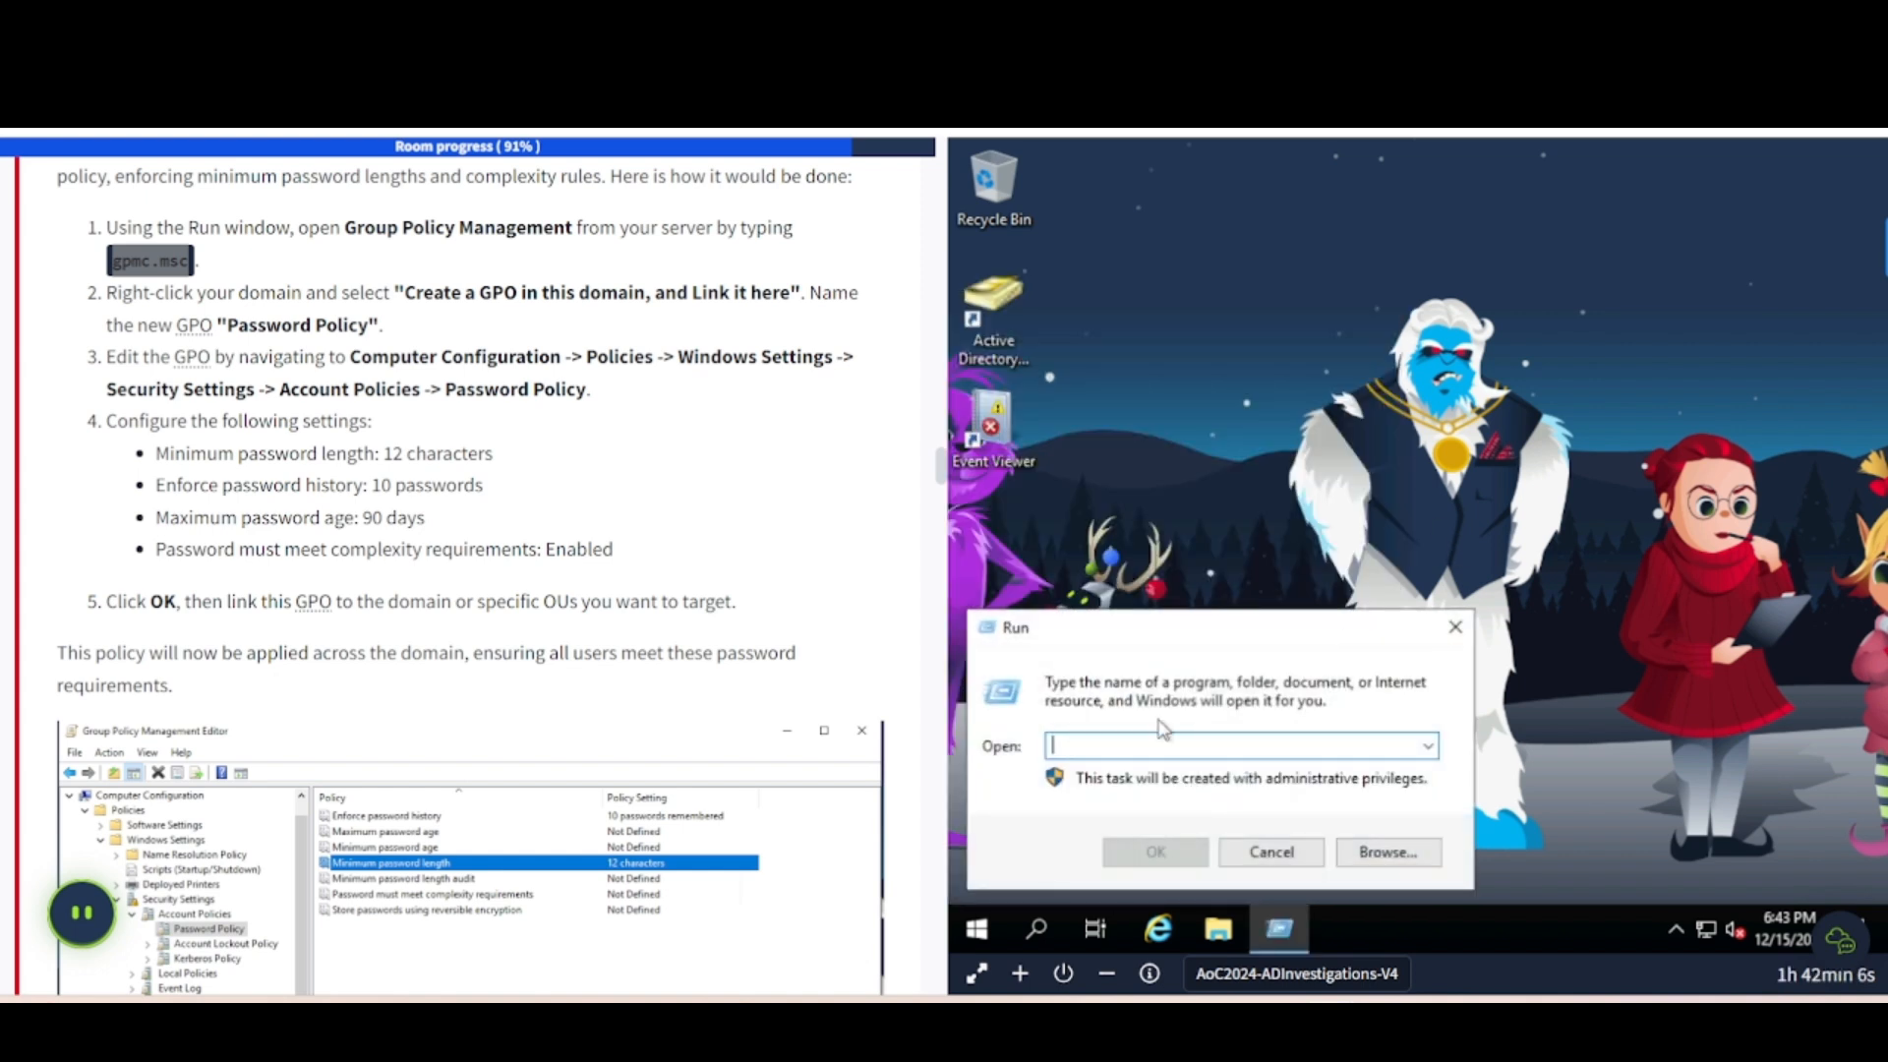
pyautogui.hotkey('ctrl', 'v')
pyautogui.click(1138, 852)
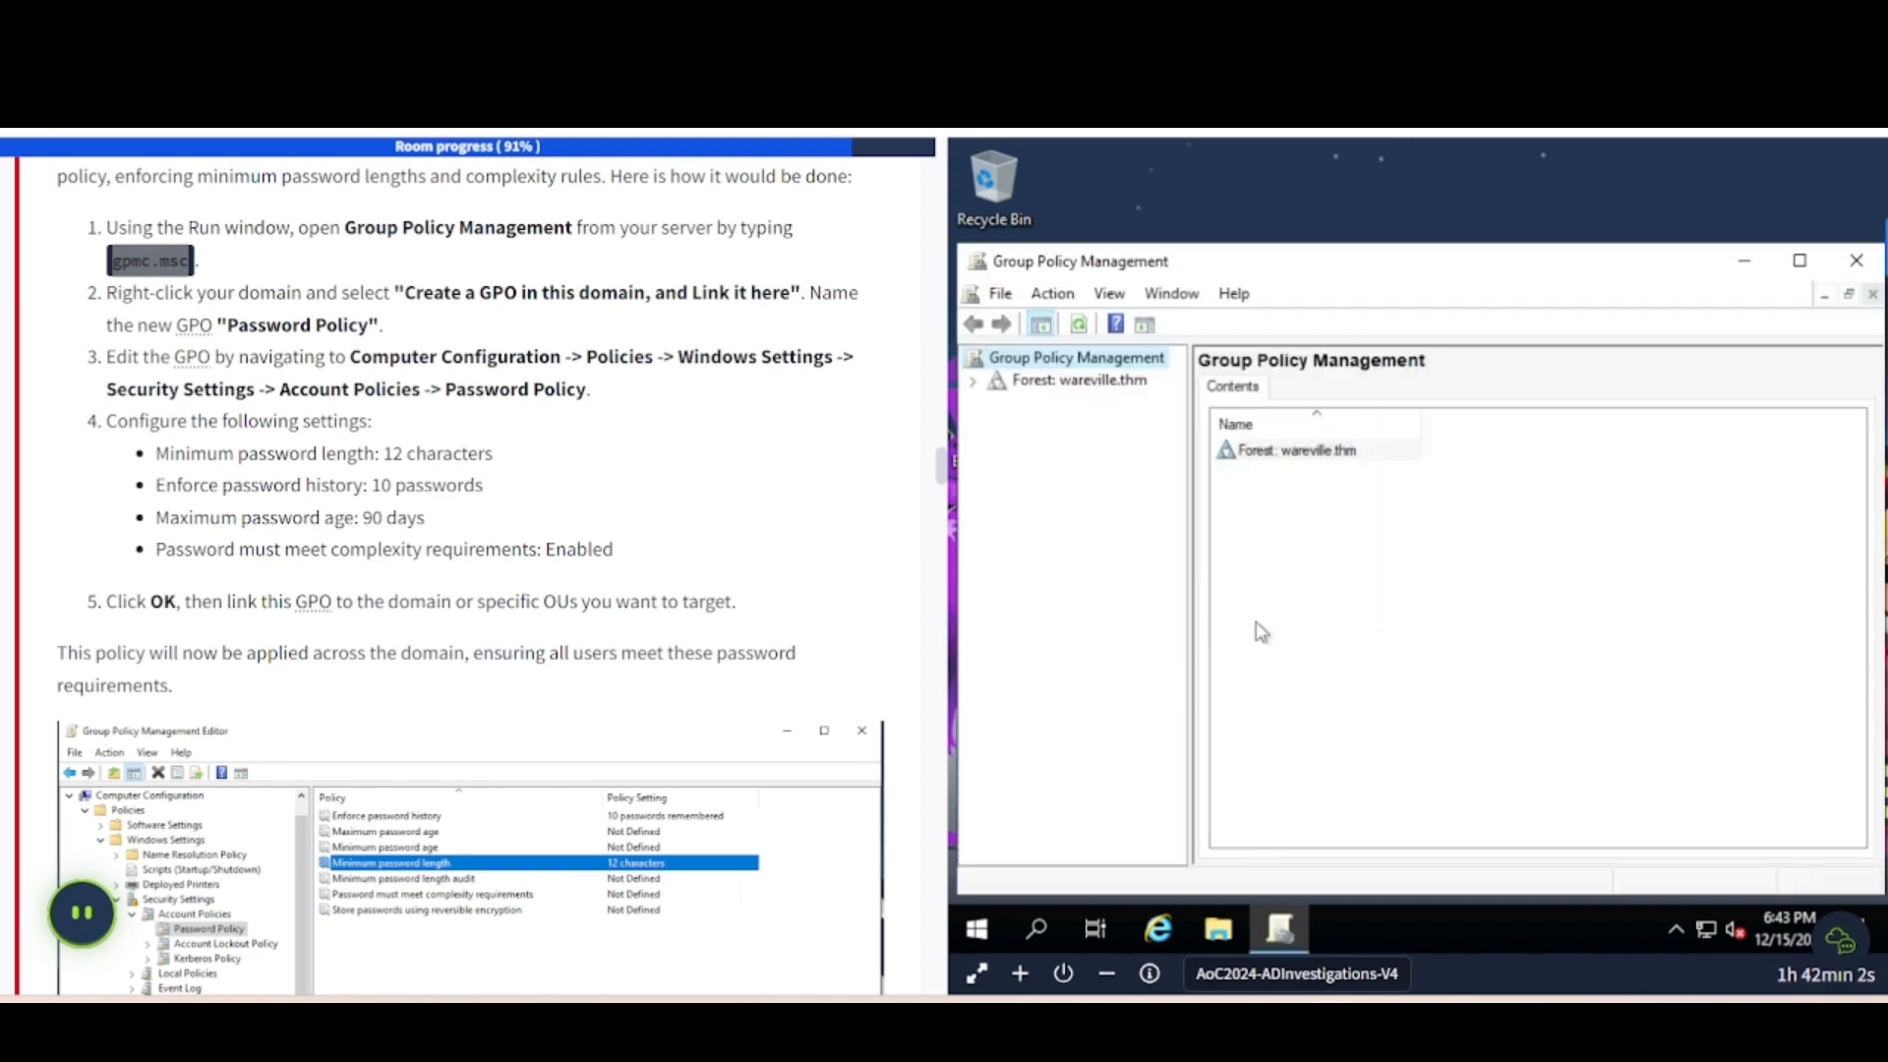
# - Expand Forest: wareville.thm, then Domains, then select the wareville.thm domain
pyautogui.click(972, 381)
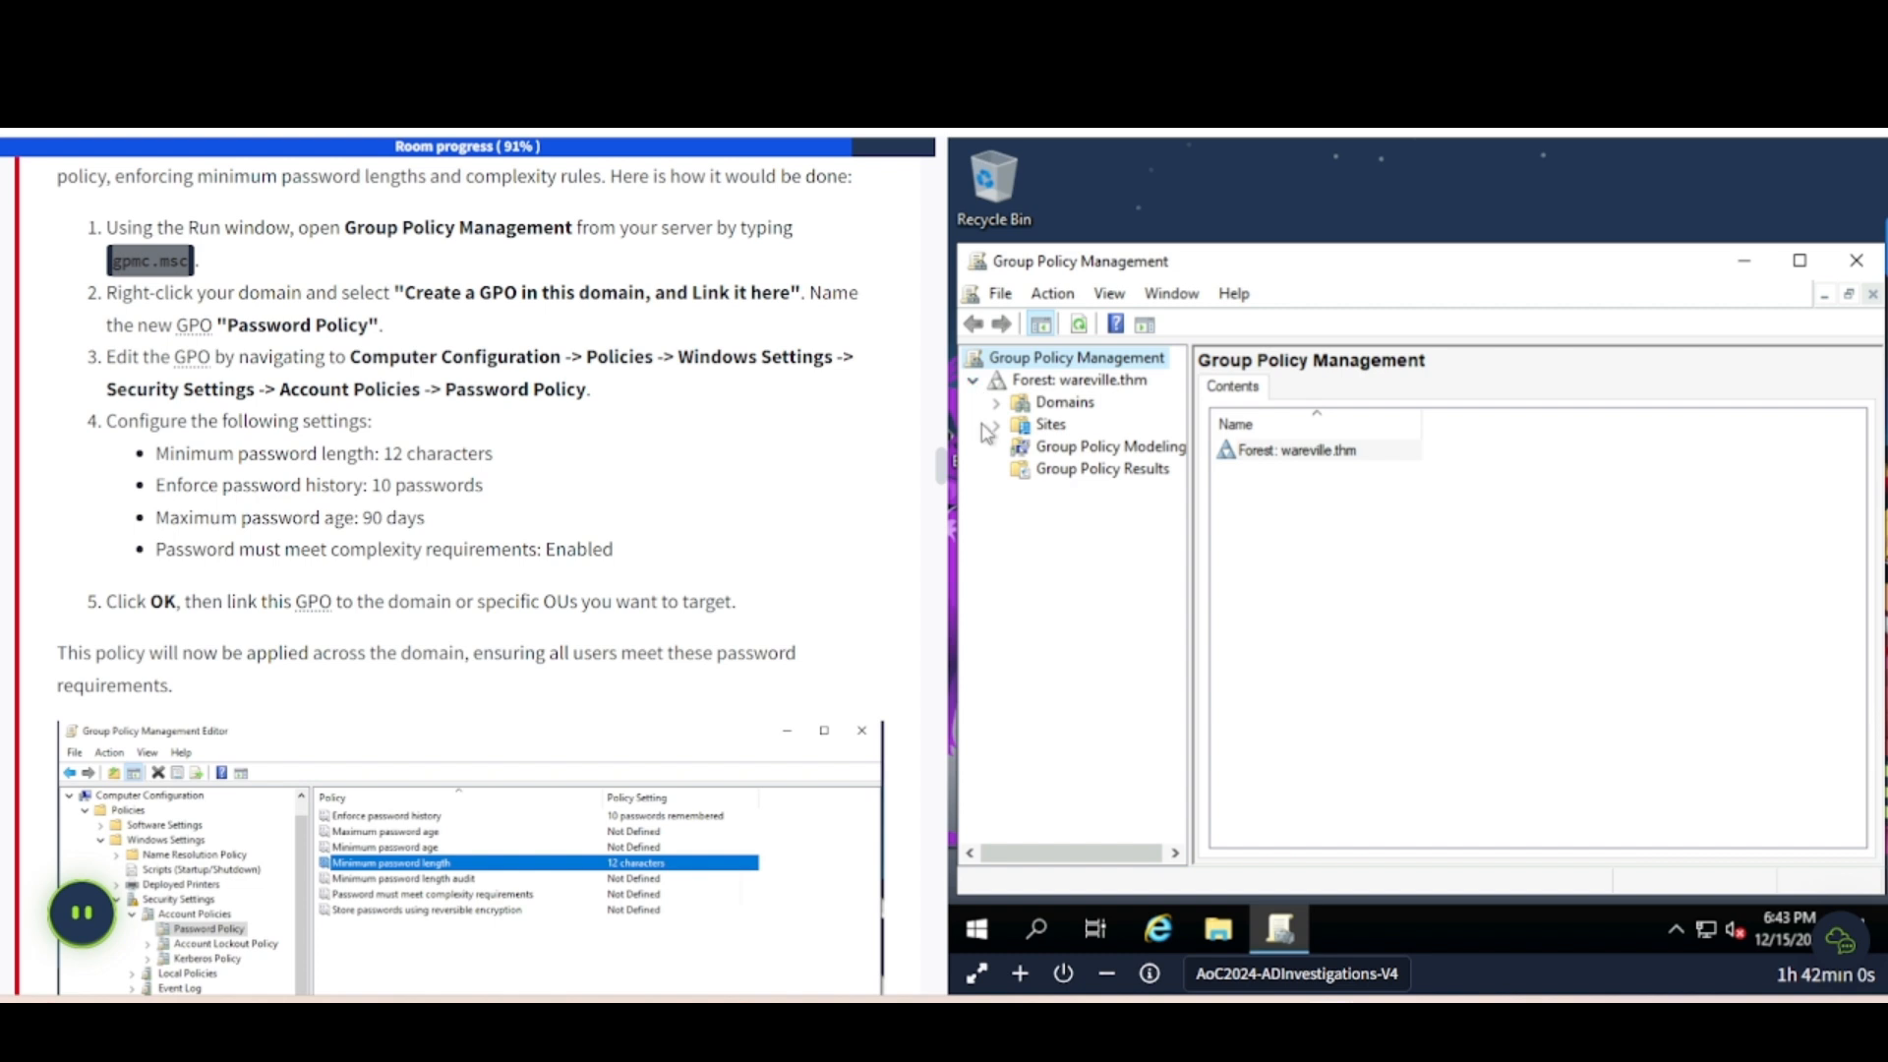
pyautogui.click(996, 402)
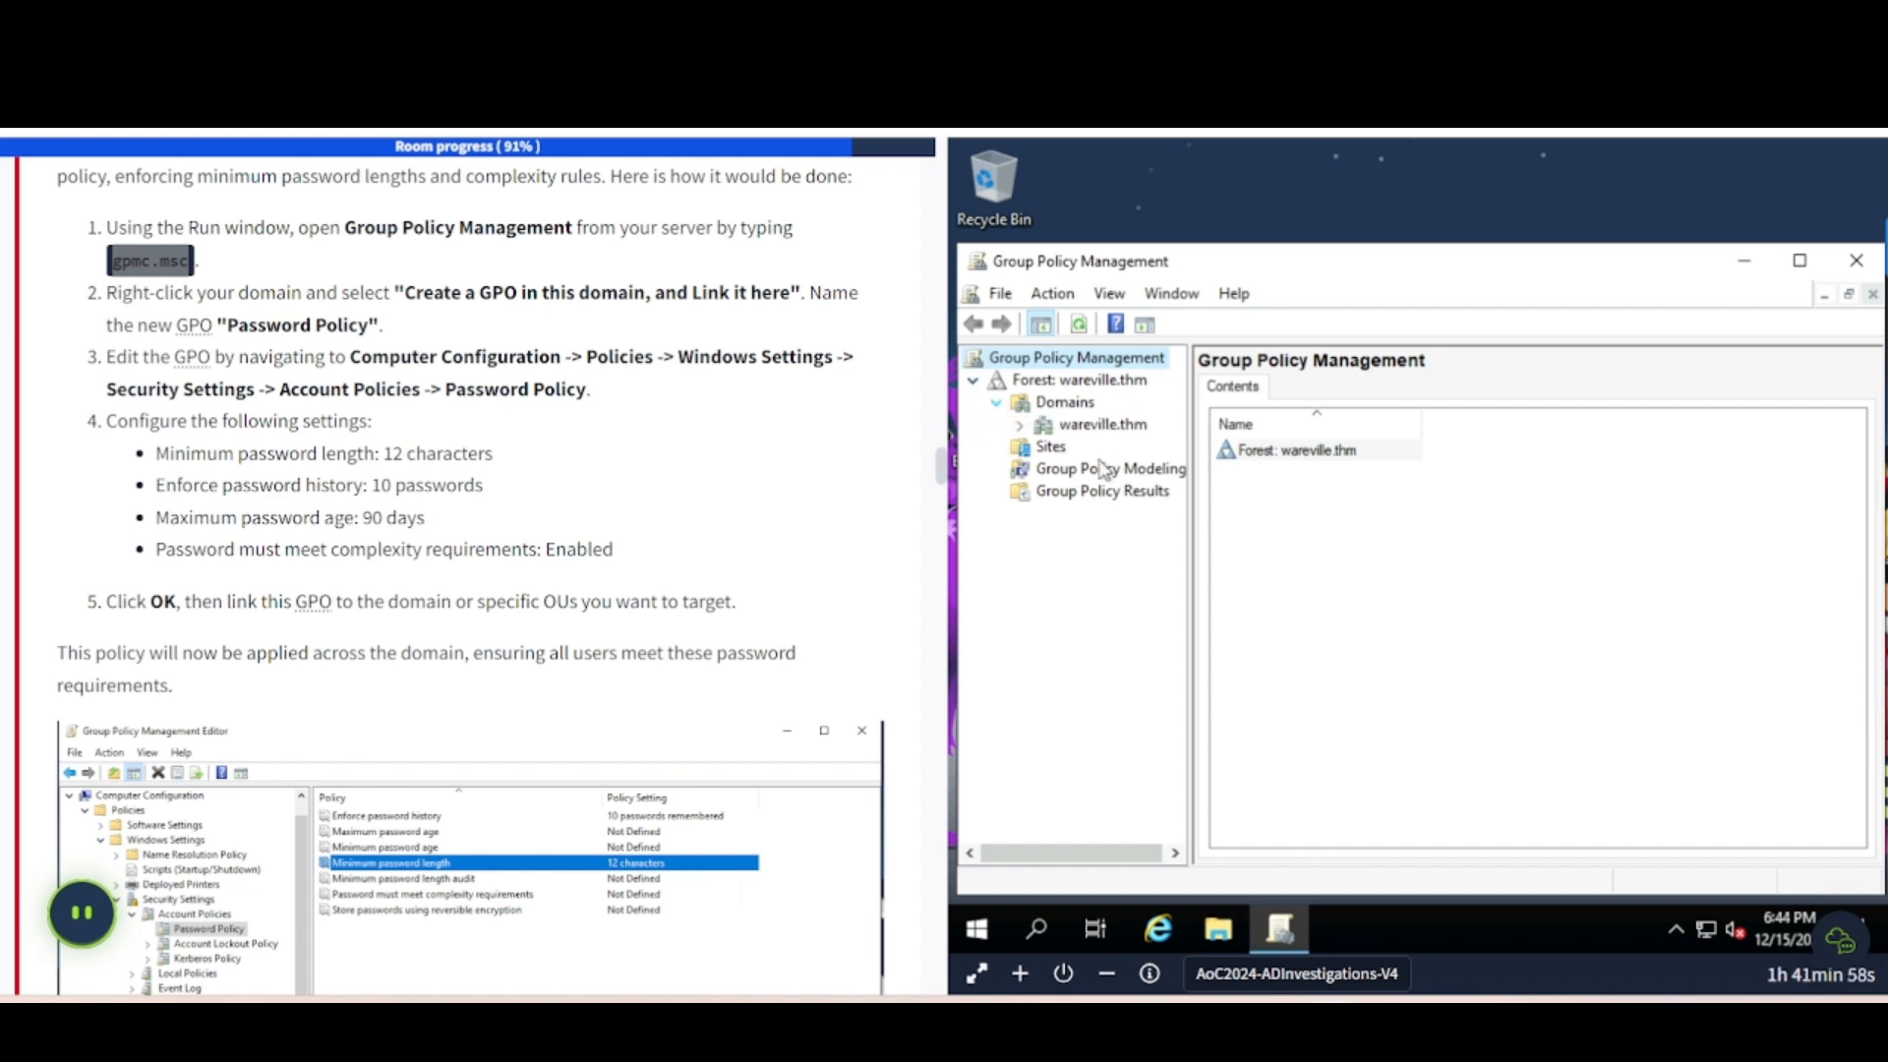
pyautogui.click(1022, 426)
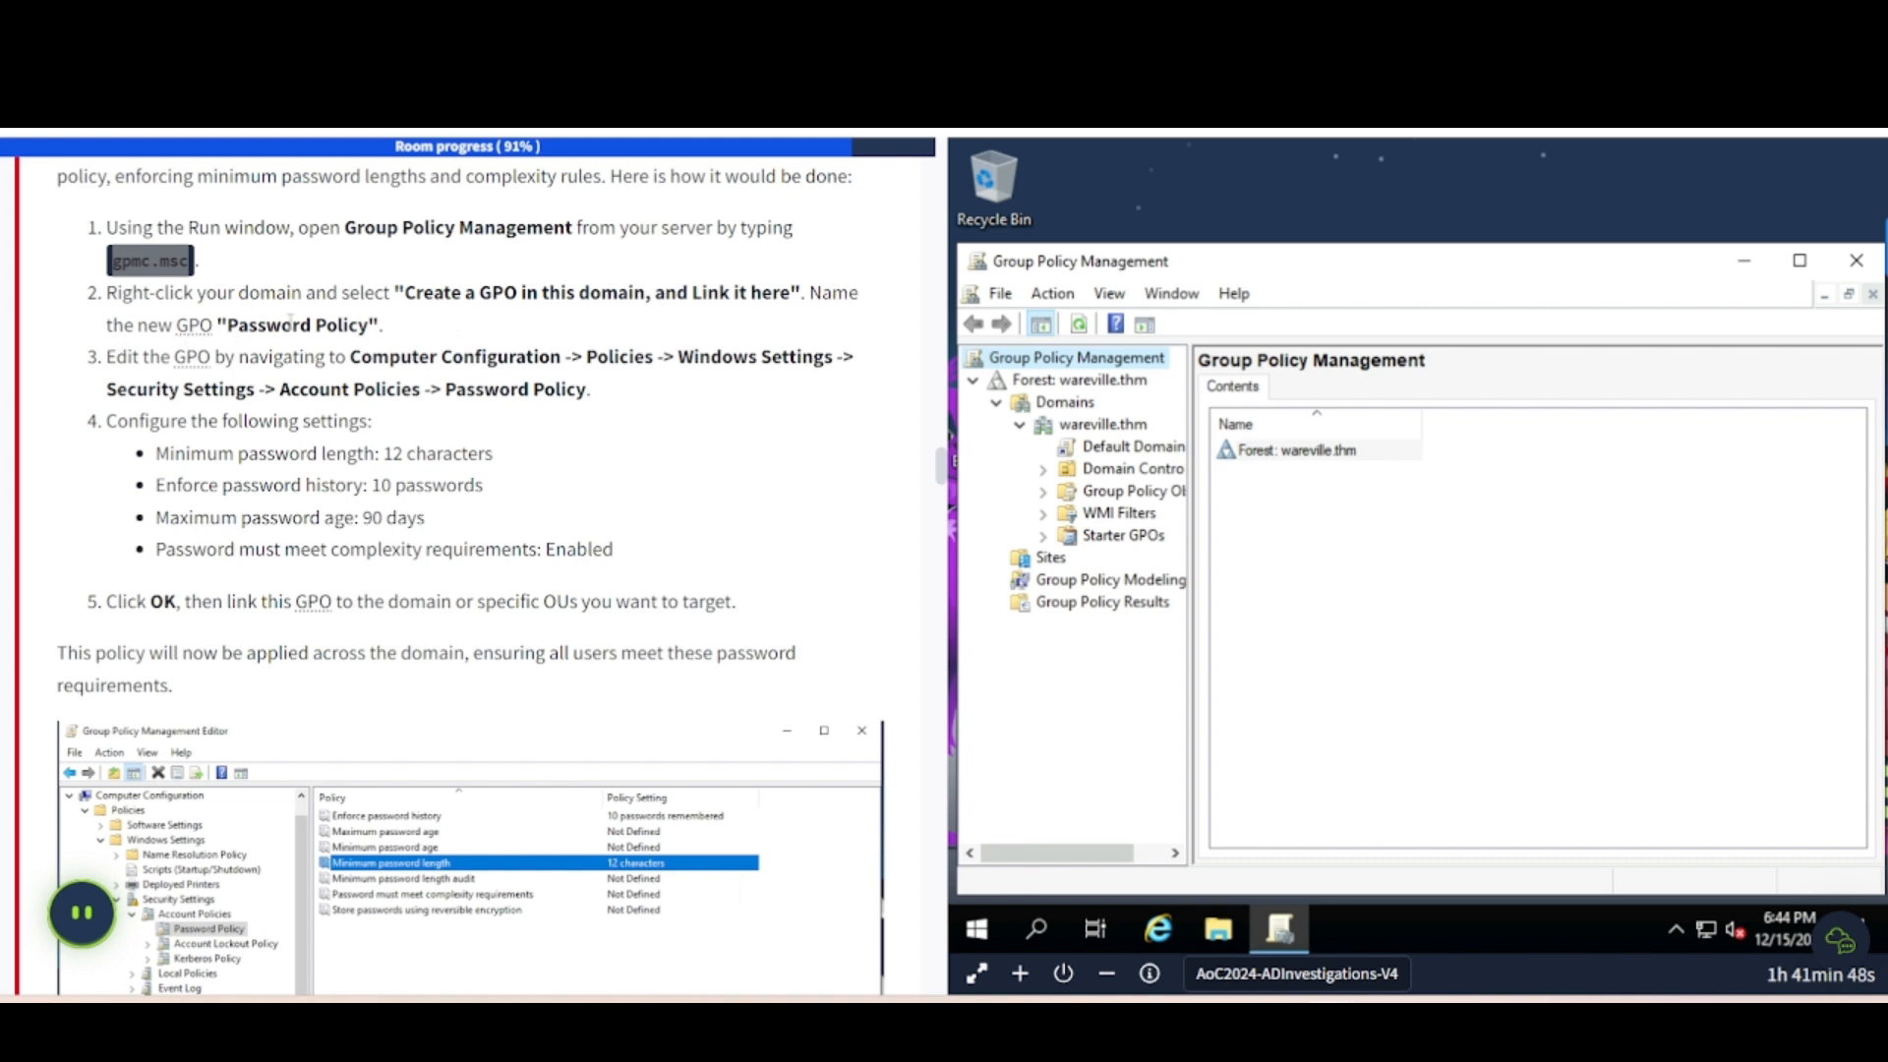
pyautogui.click(1103, 426)
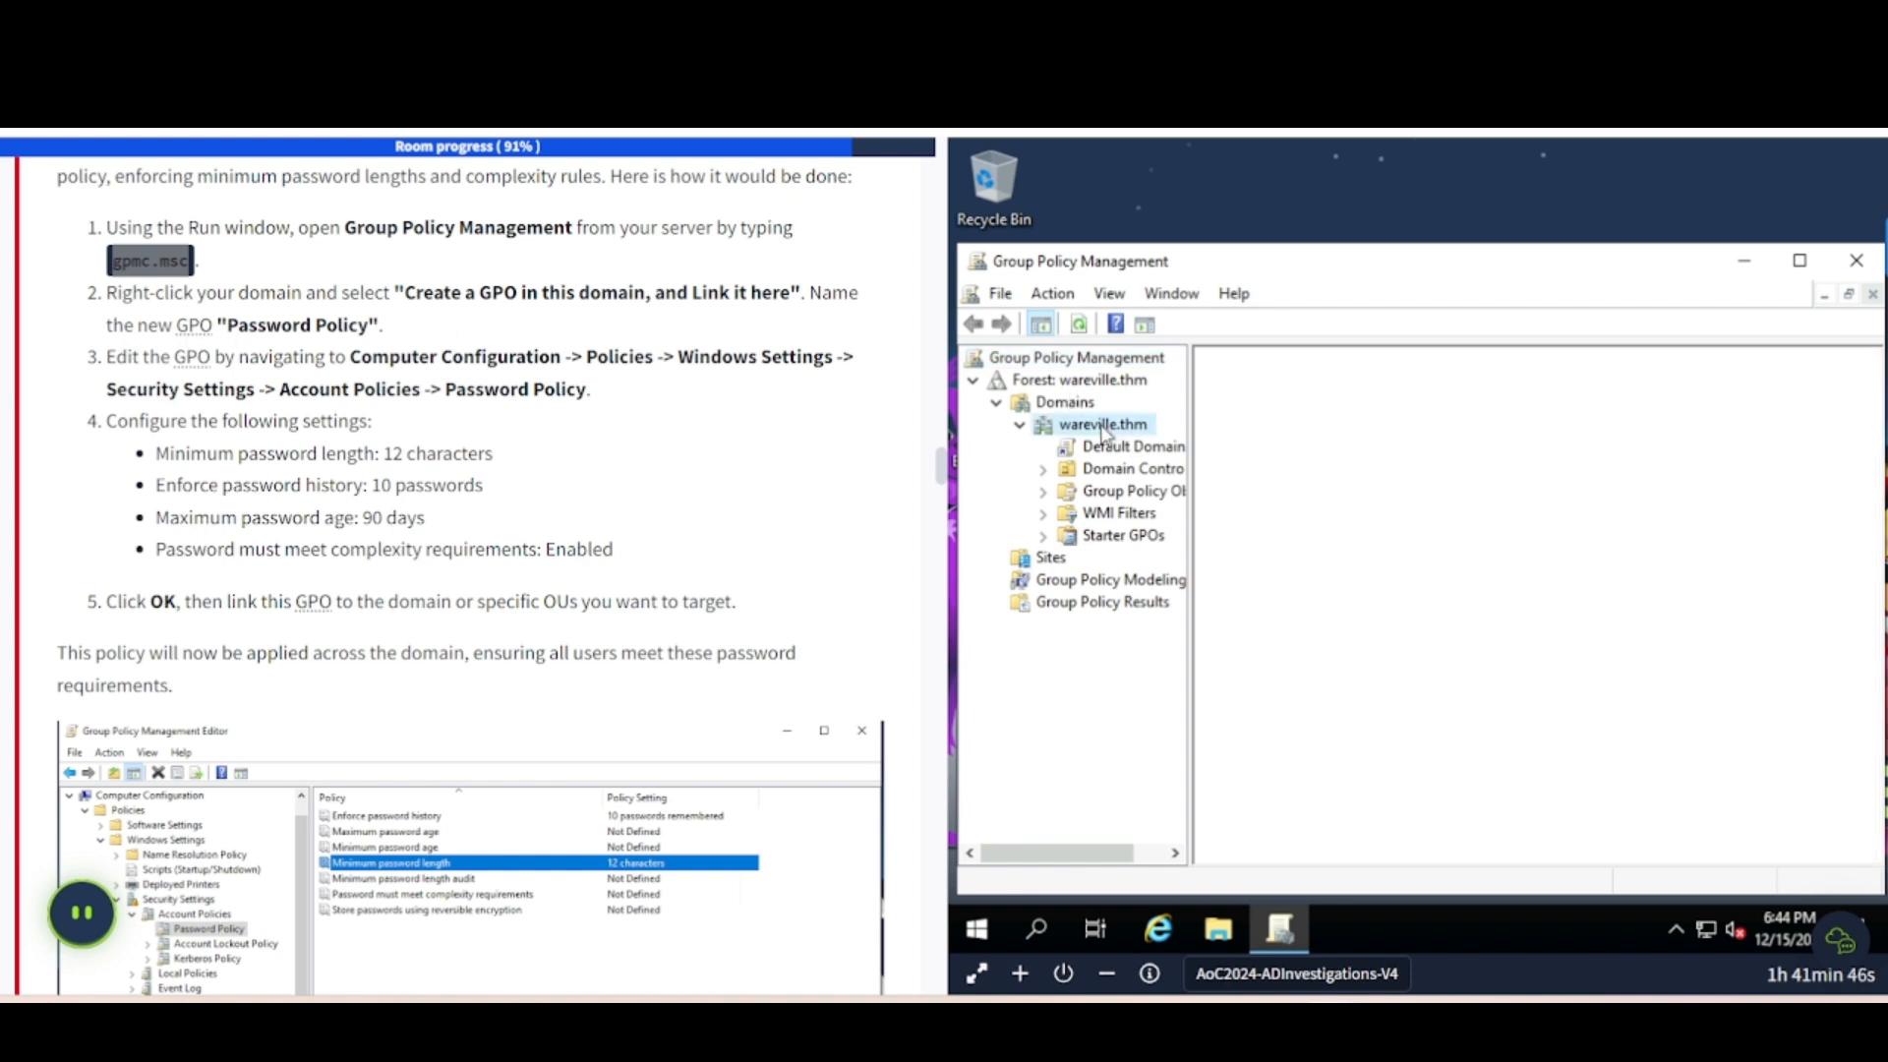
# - Create a GPO named 'Password Policy' and link it to the wareville.thm domain
pyautogui.rightClick(1102, 432)
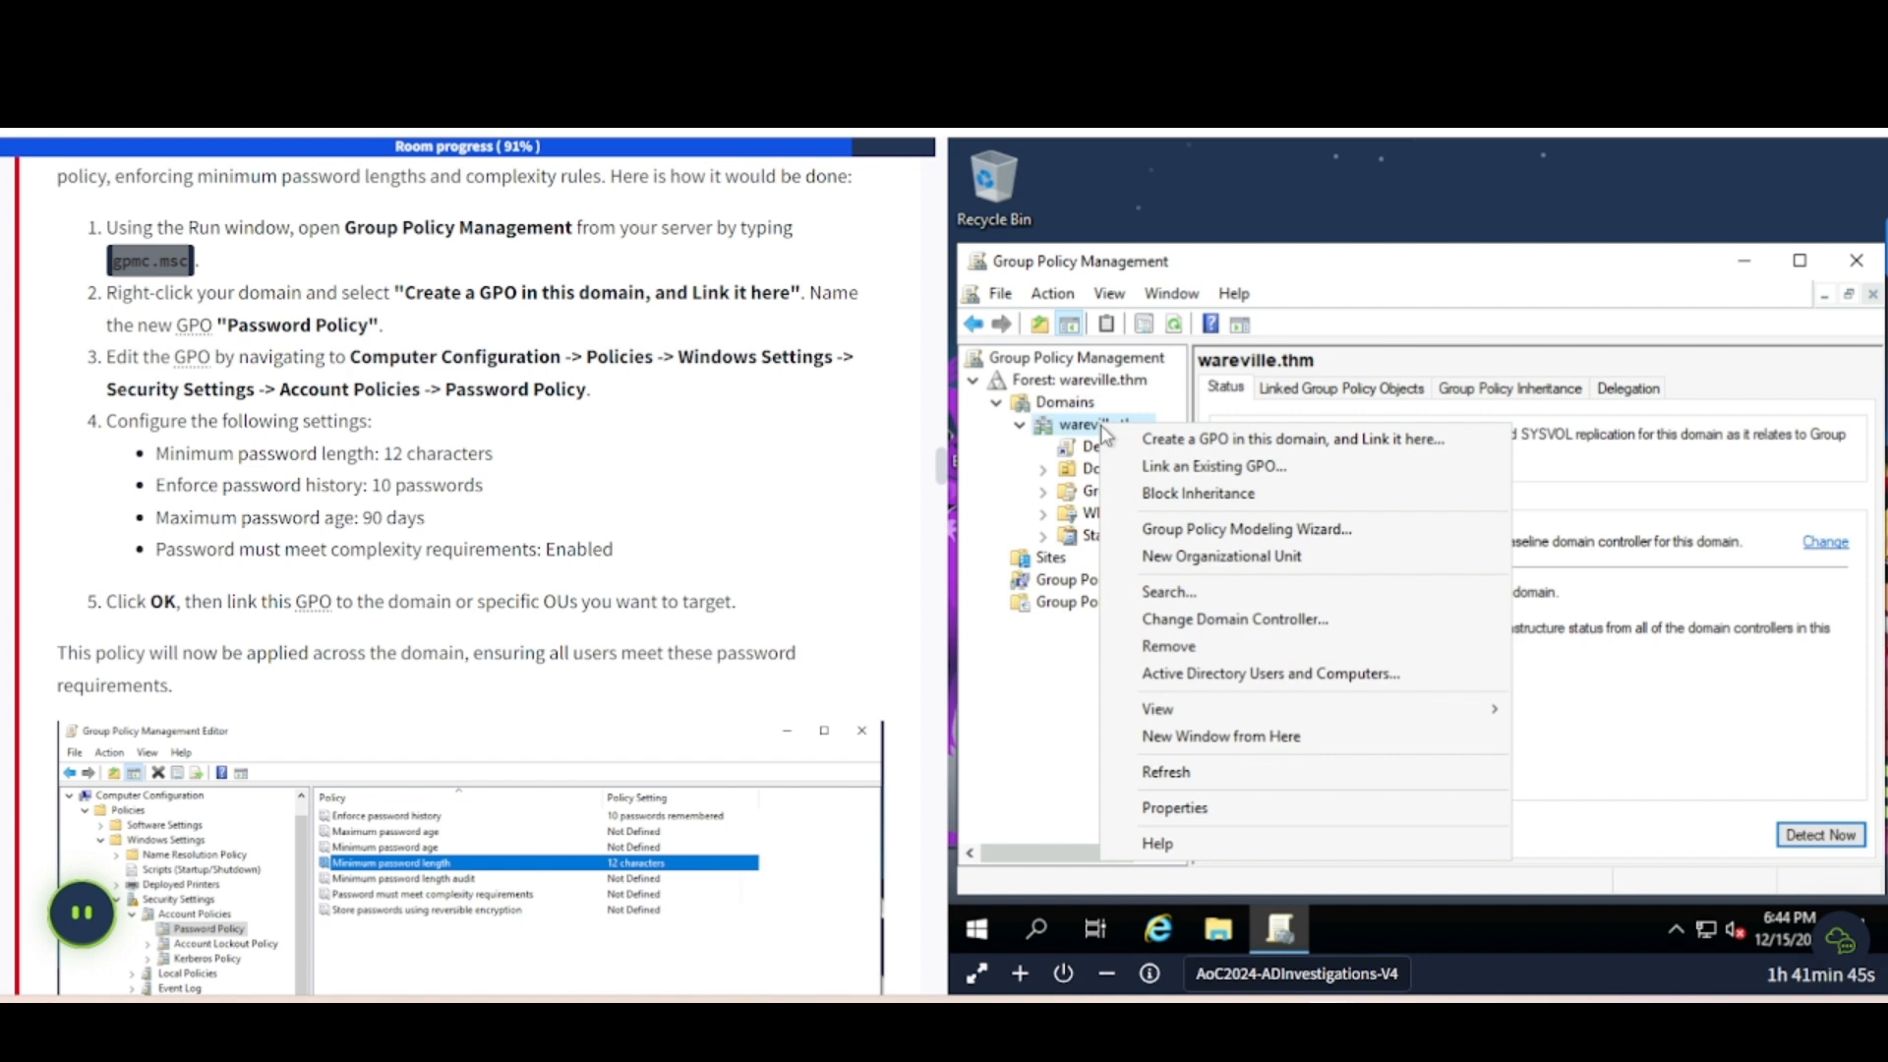
pyautogui.click(1167, 440)
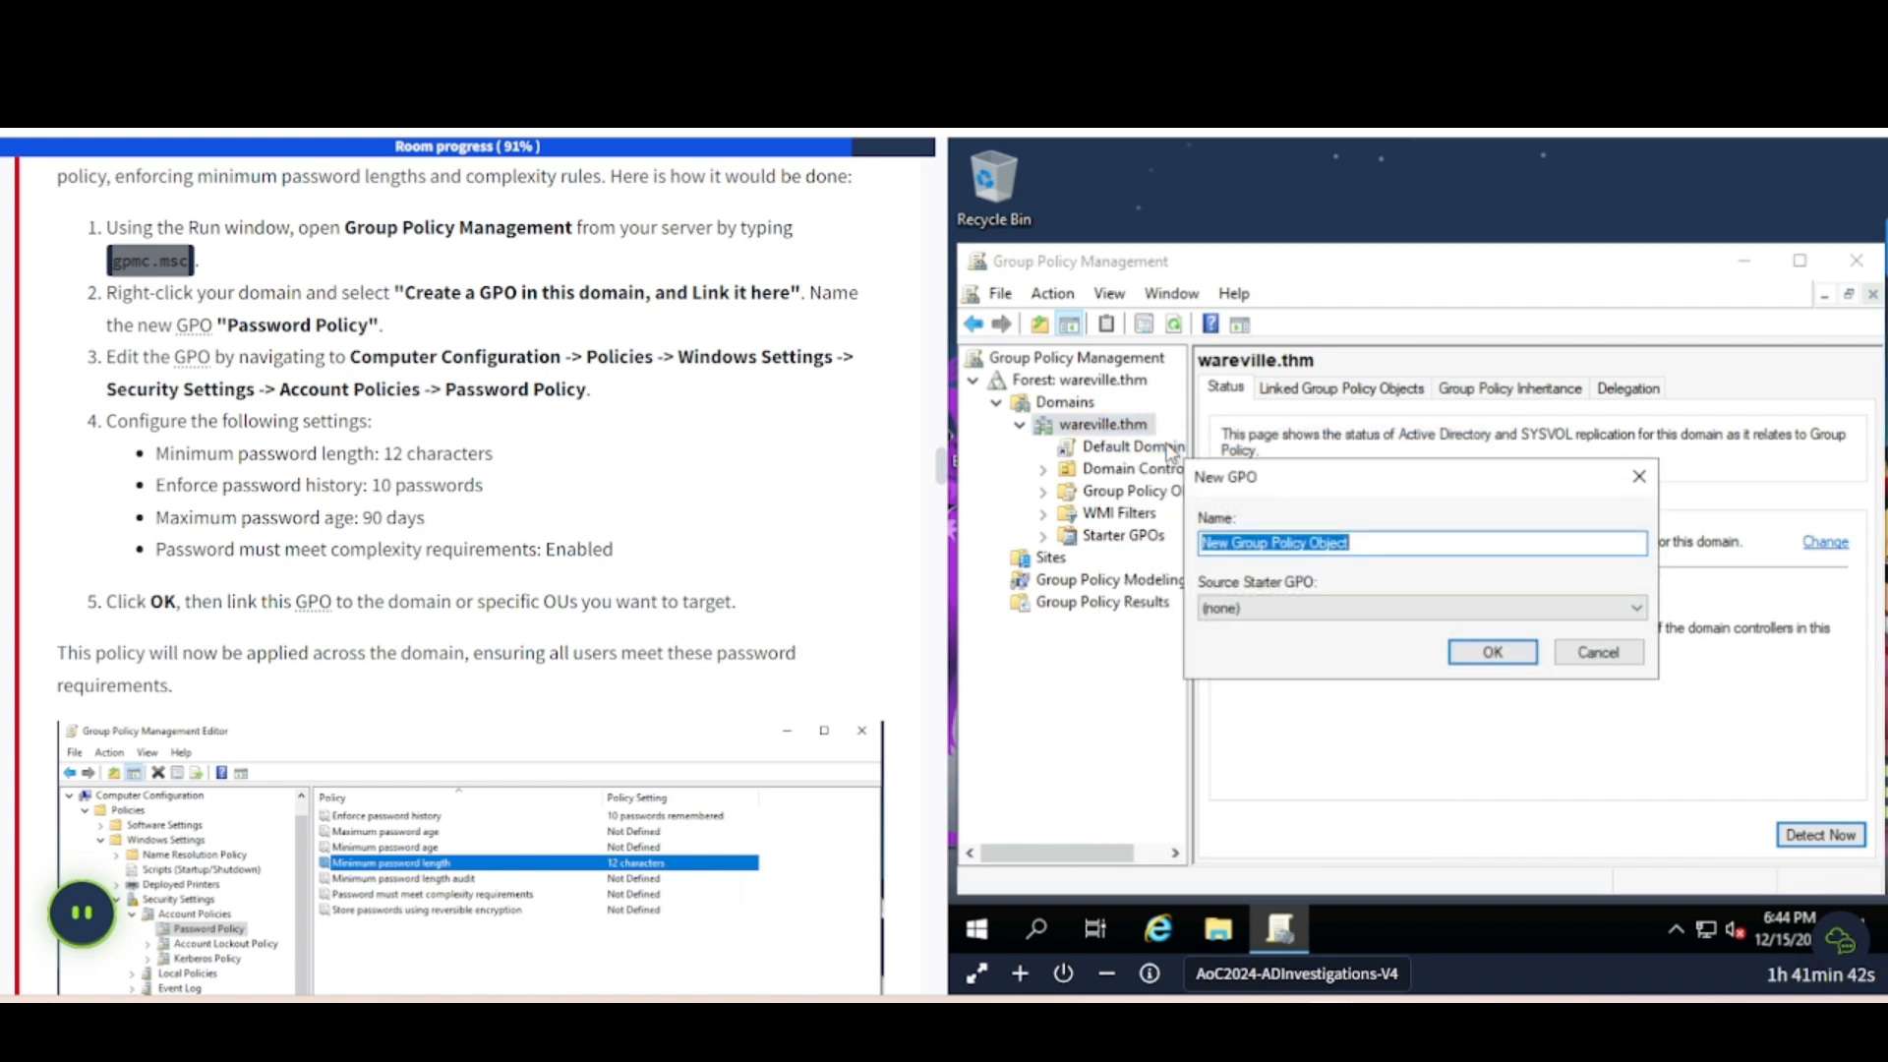
pyautogui.write('Password')
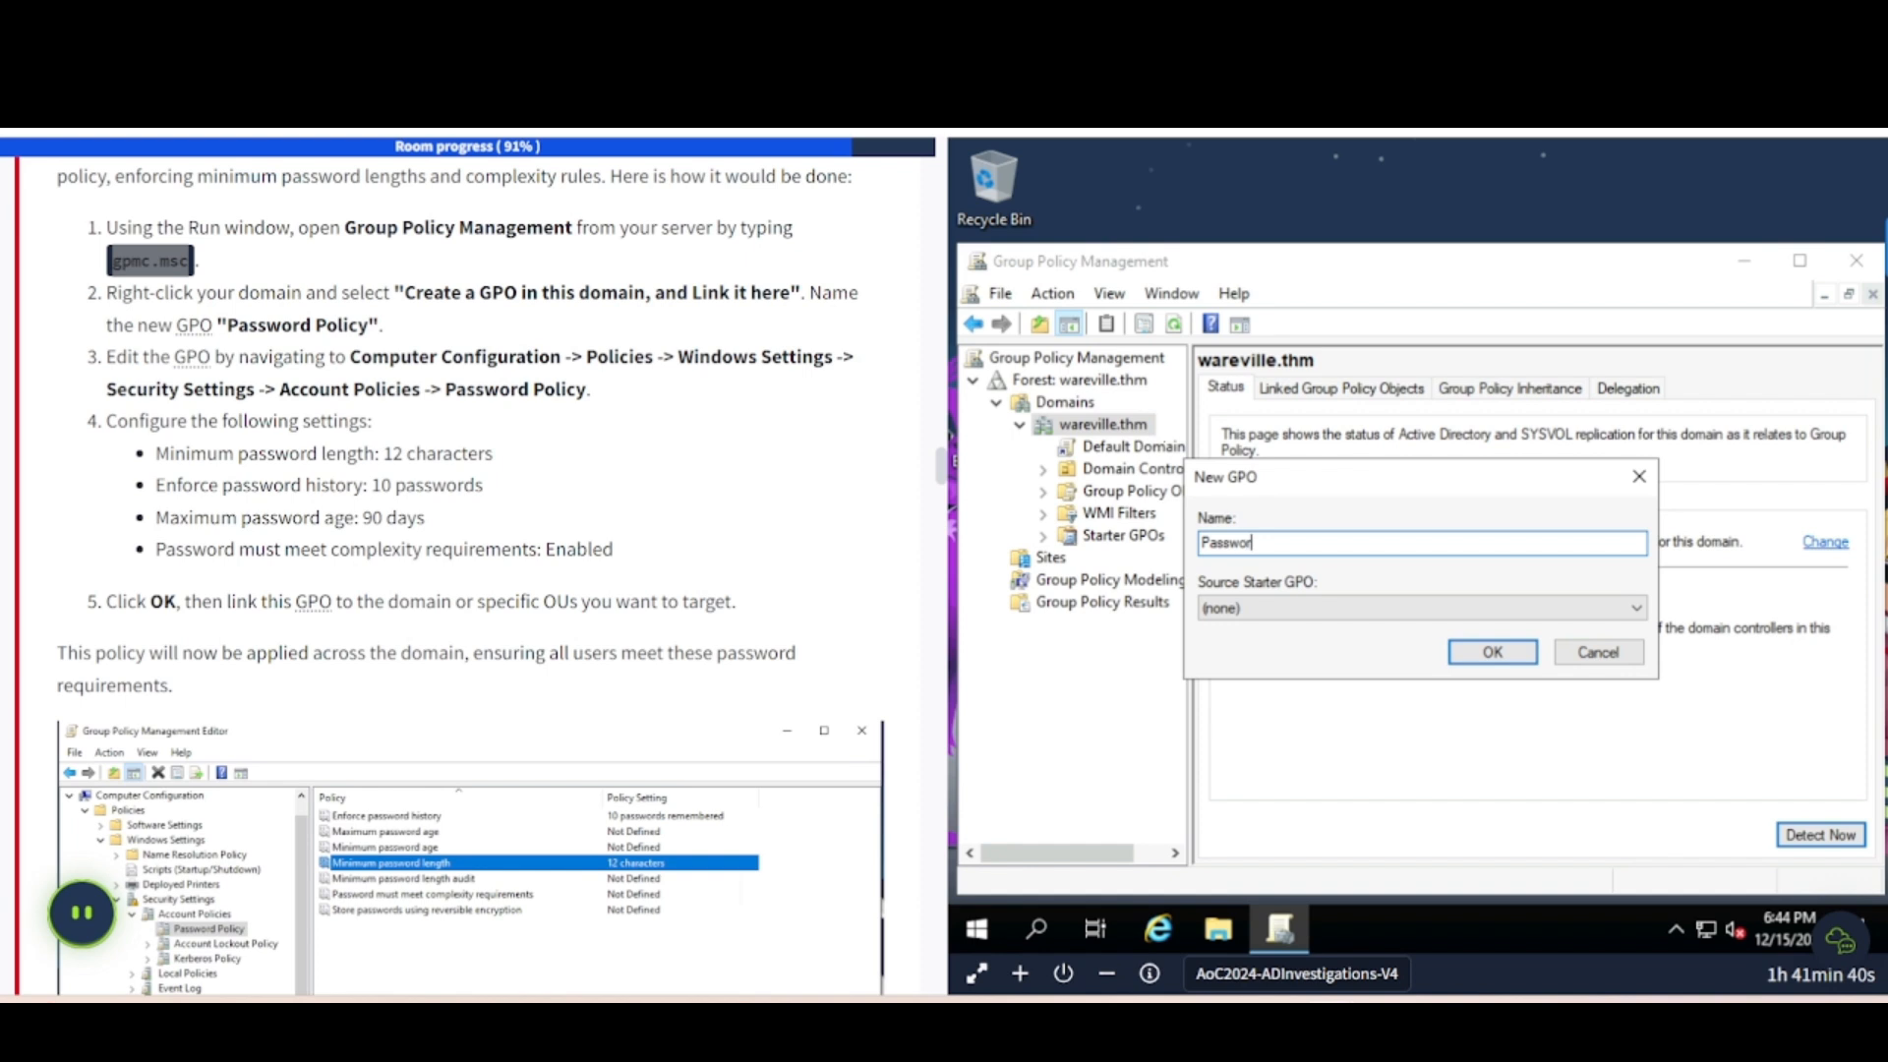
pyautogui.write(' Policy')
pyautogui.click(1490, 653)
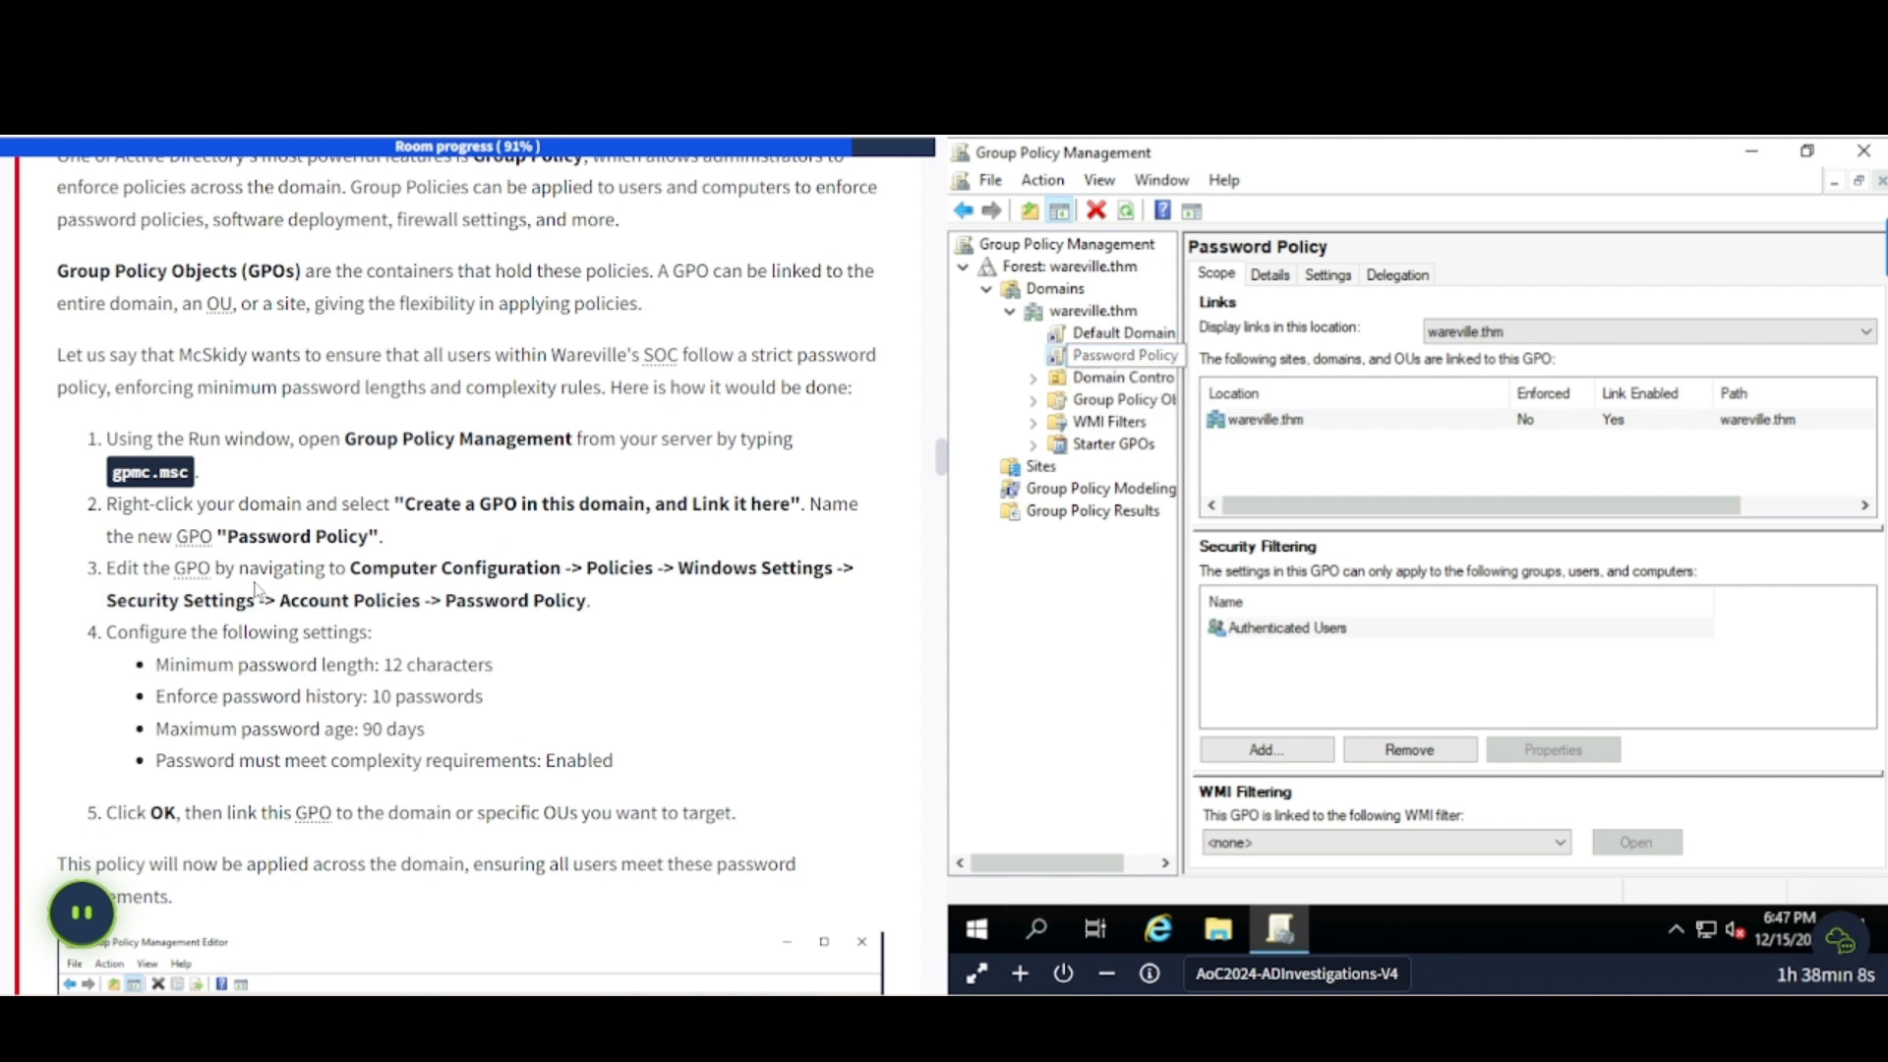
# - Edit the GPO, open Security Settings > Account Policies > Password Policy, and select Minimum password length
pyautogui.rightClick(1119, 362)
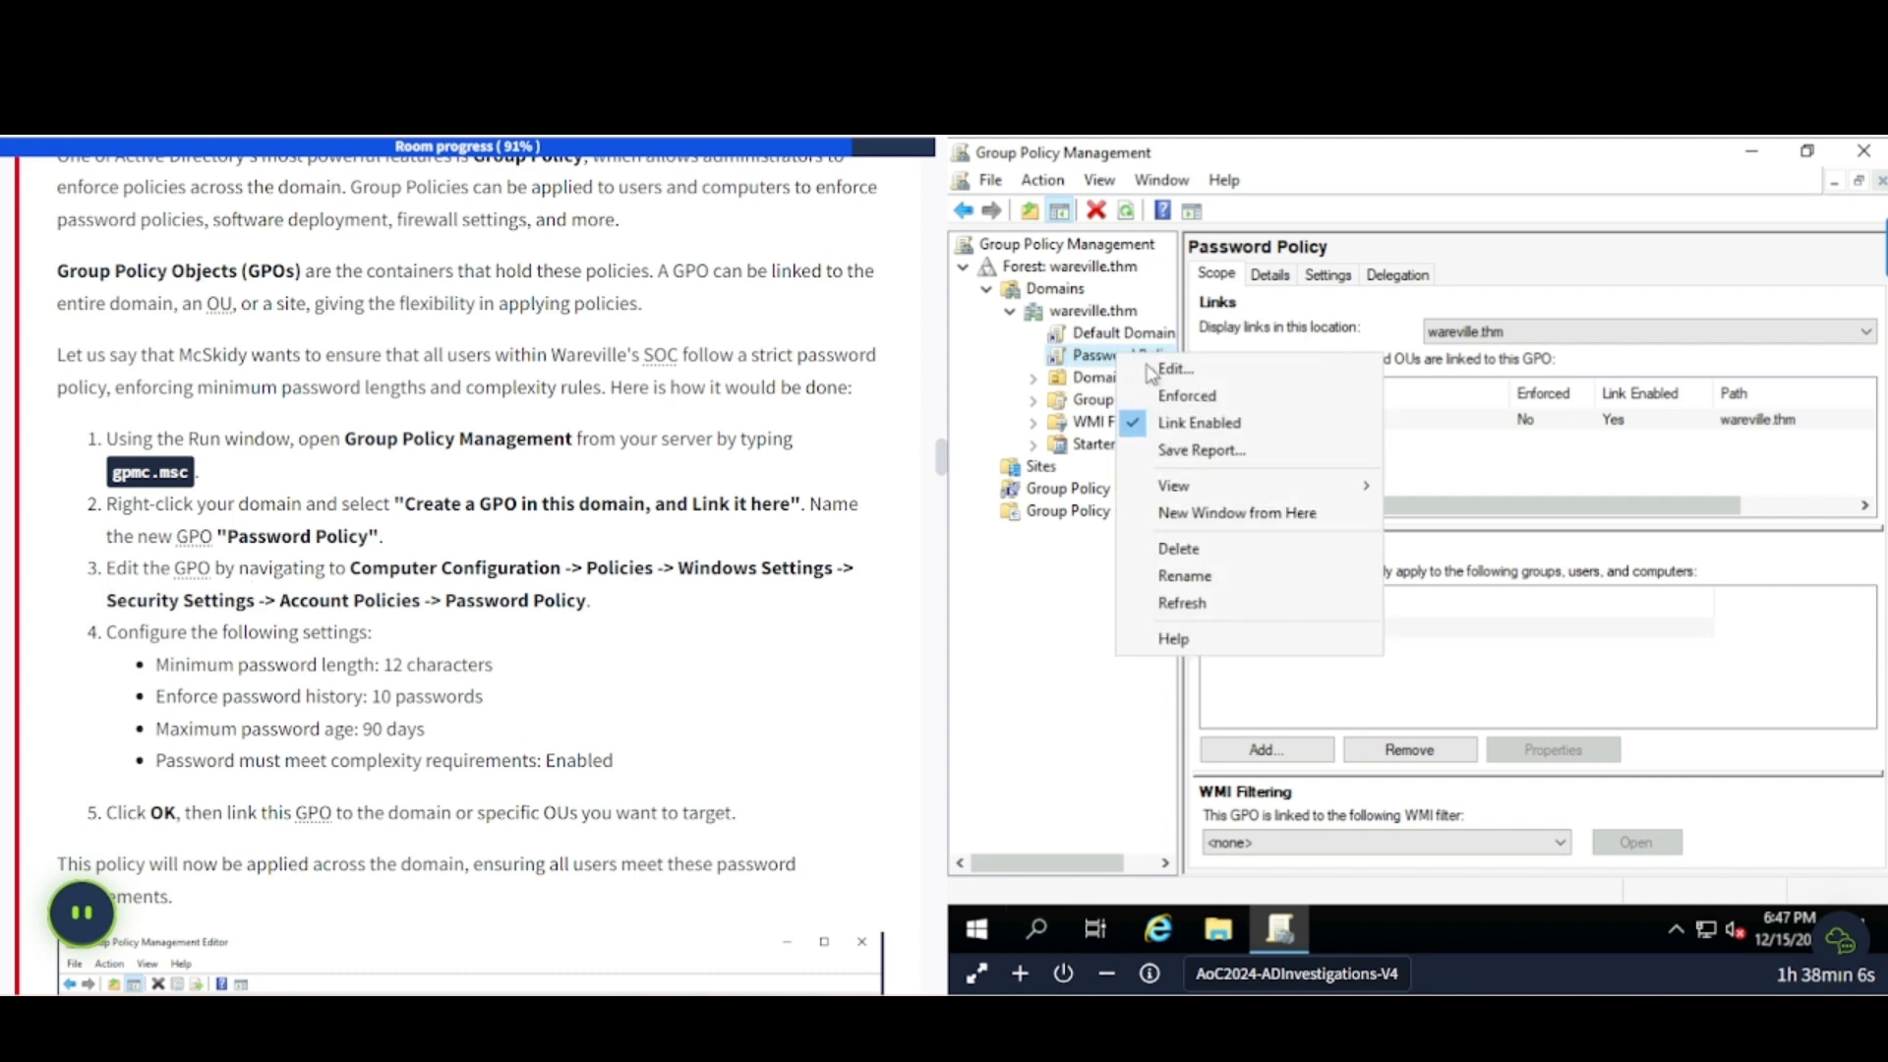
pyautogui.click(1146, 371)
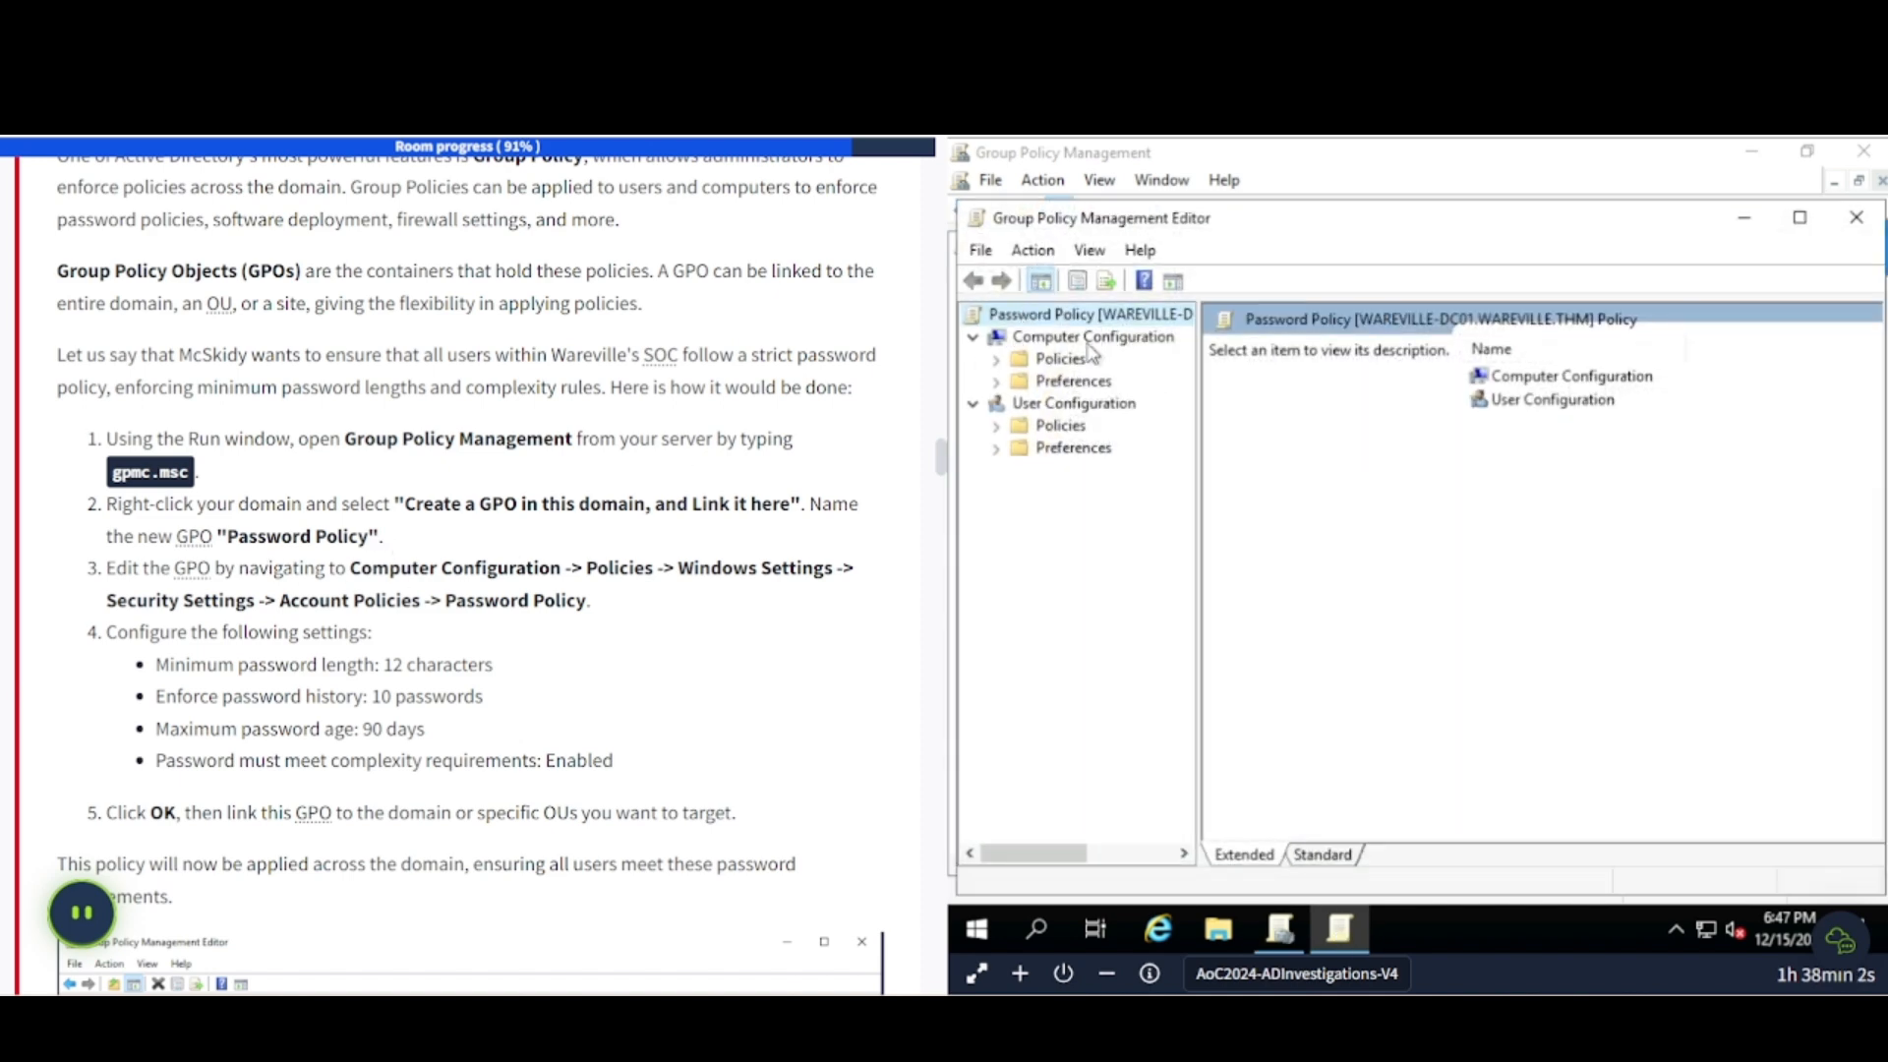
pyautogui.click(1005, 360)
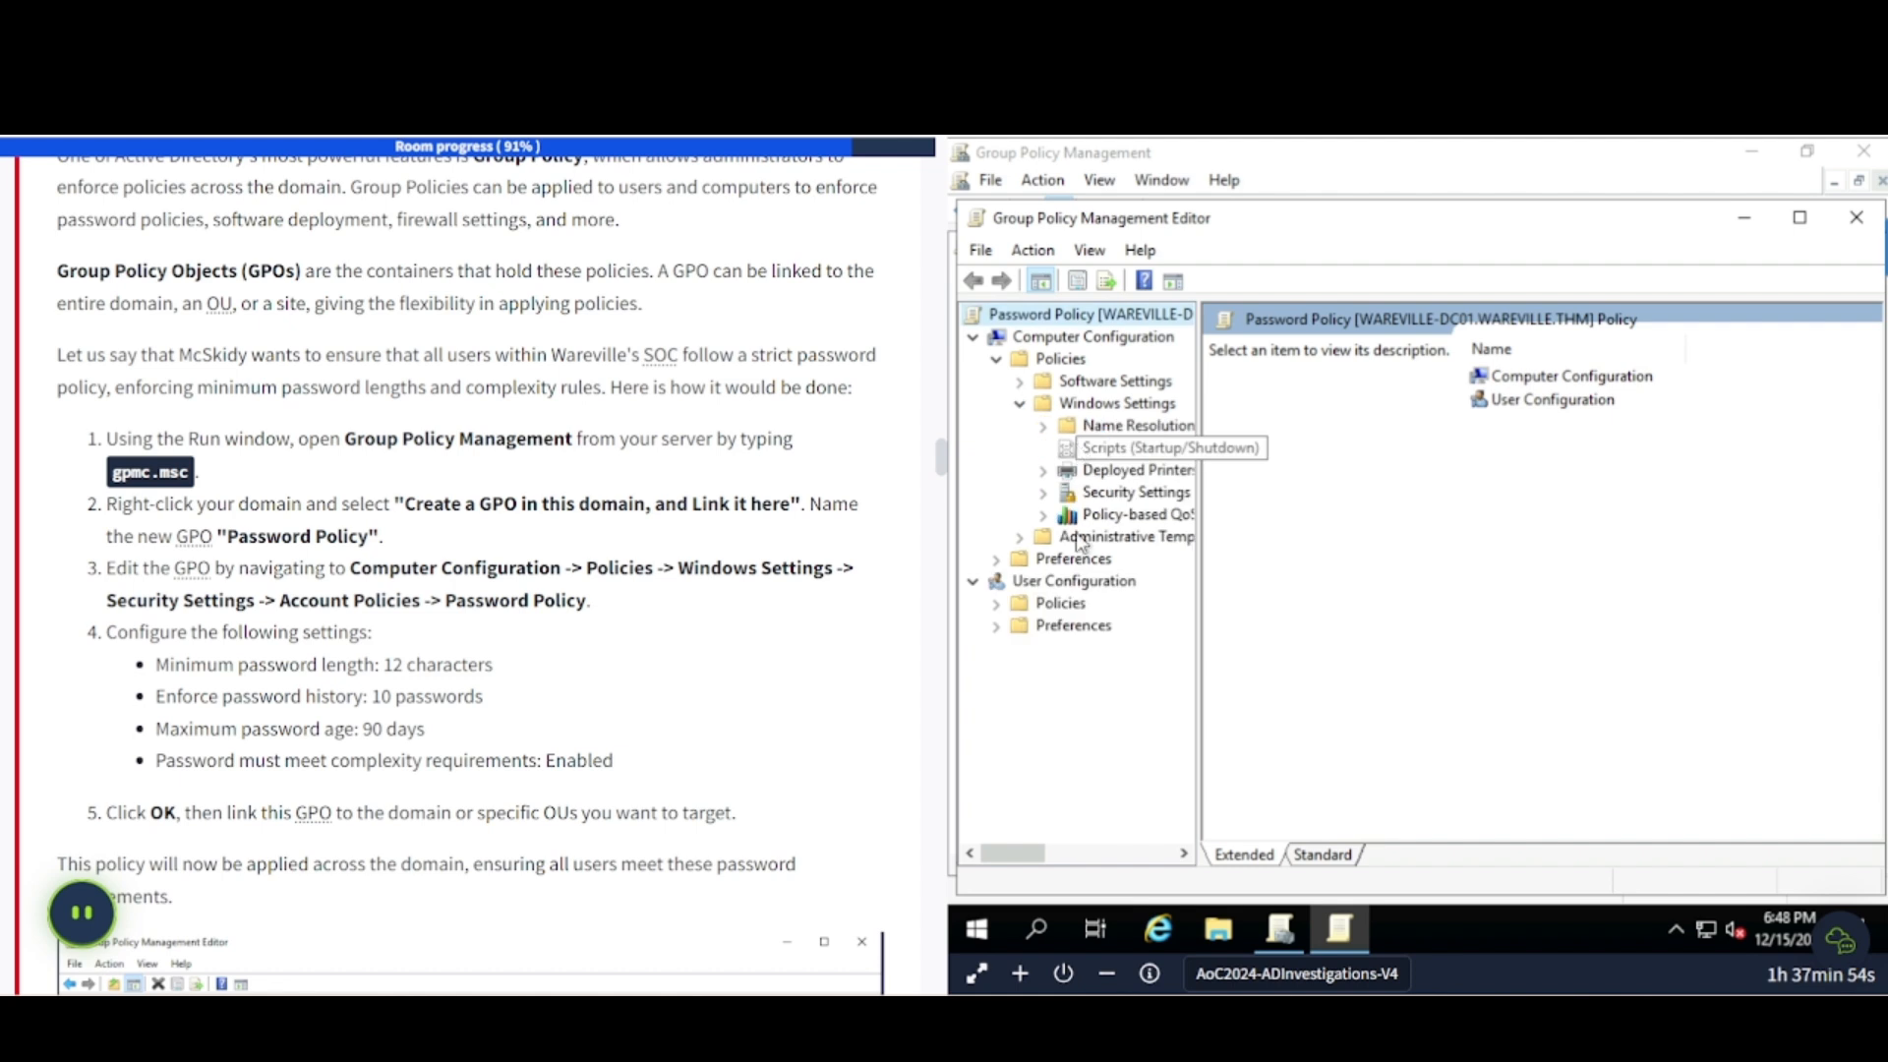
pyautogui.click(1042, 493)
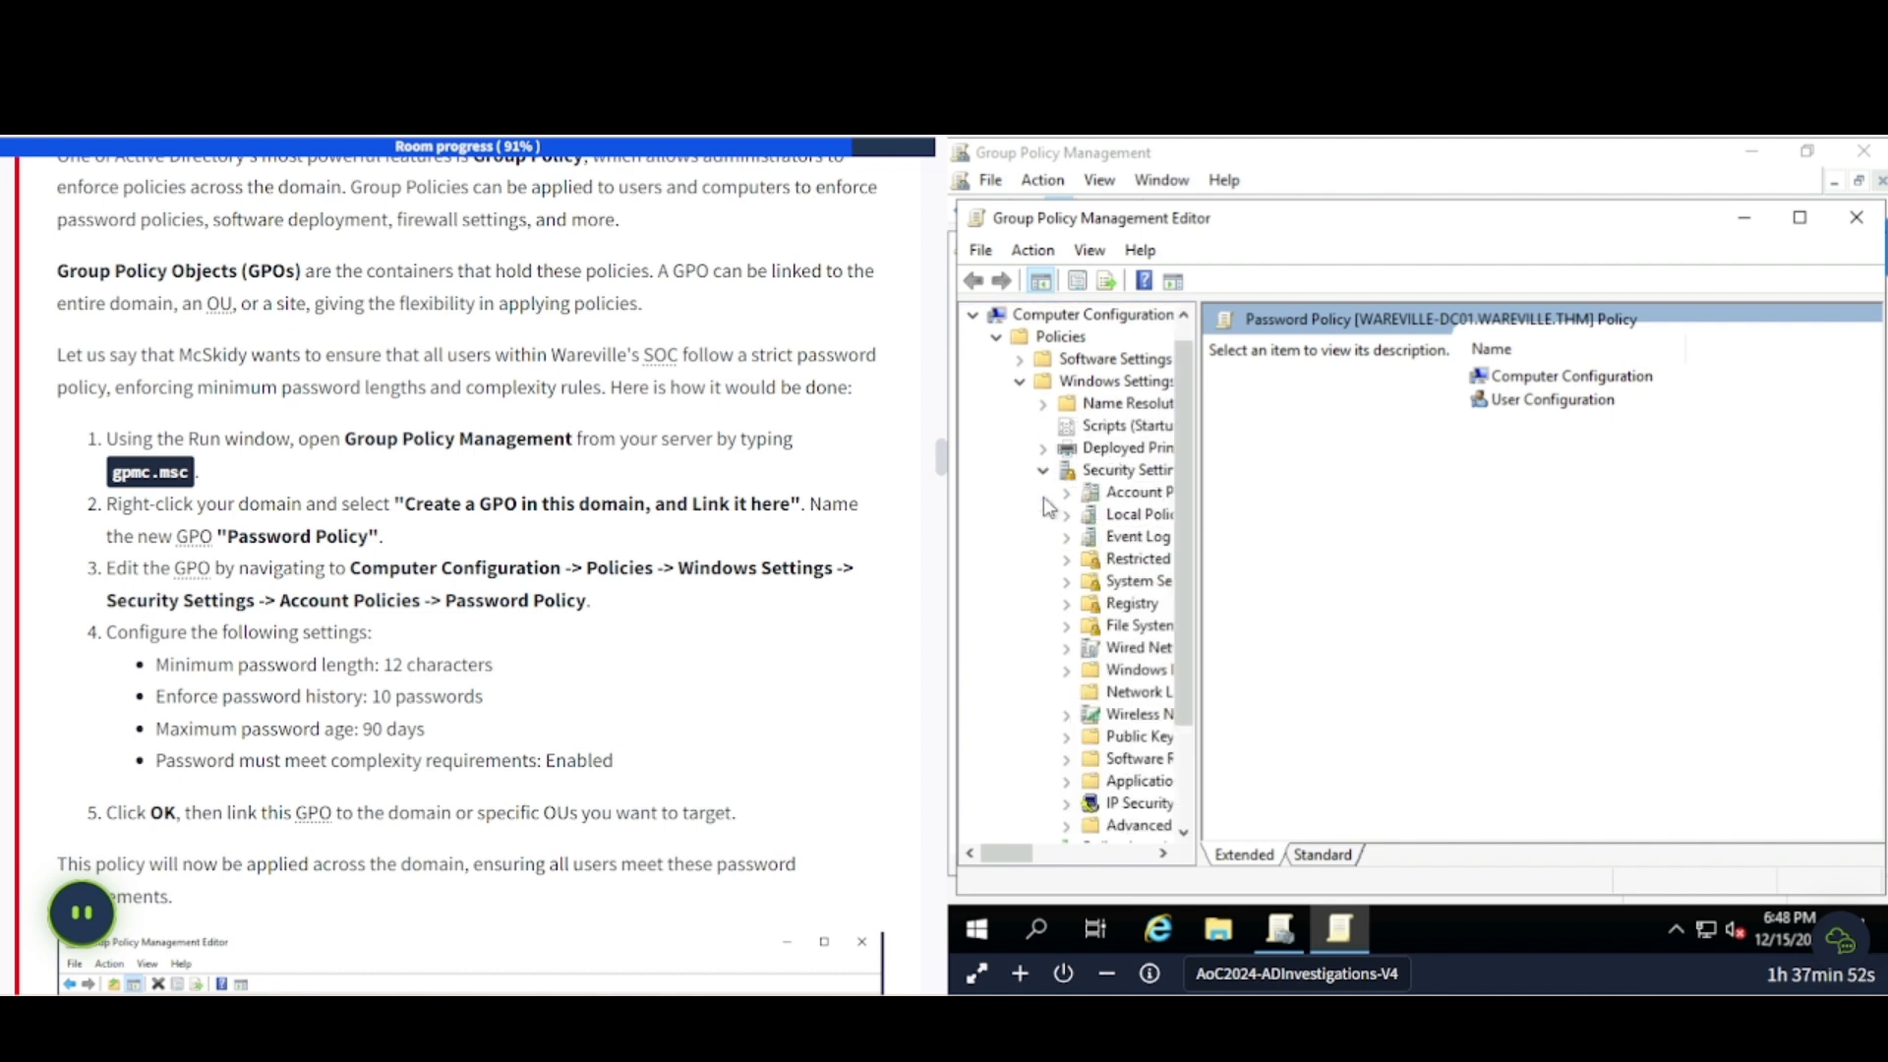
pyautogui.click(1131, 492)
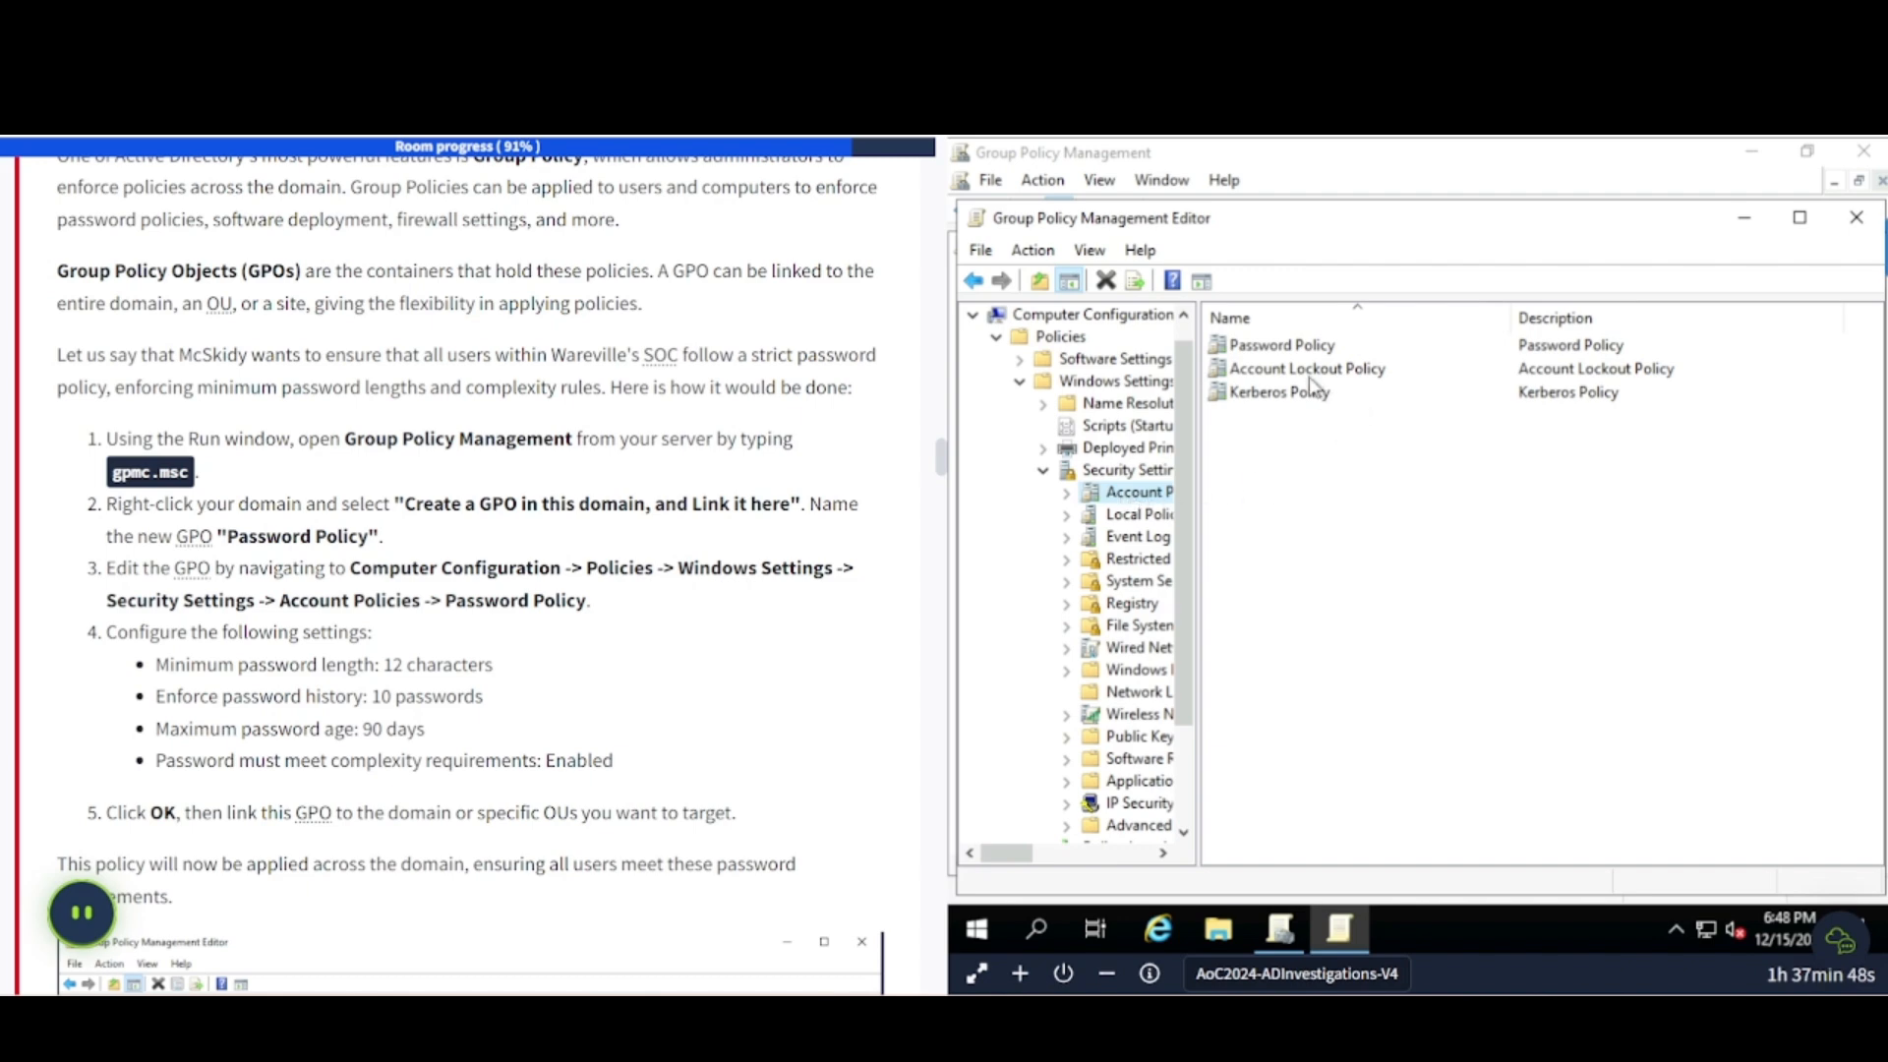
pyautogui.doubleClick(1286, 350)
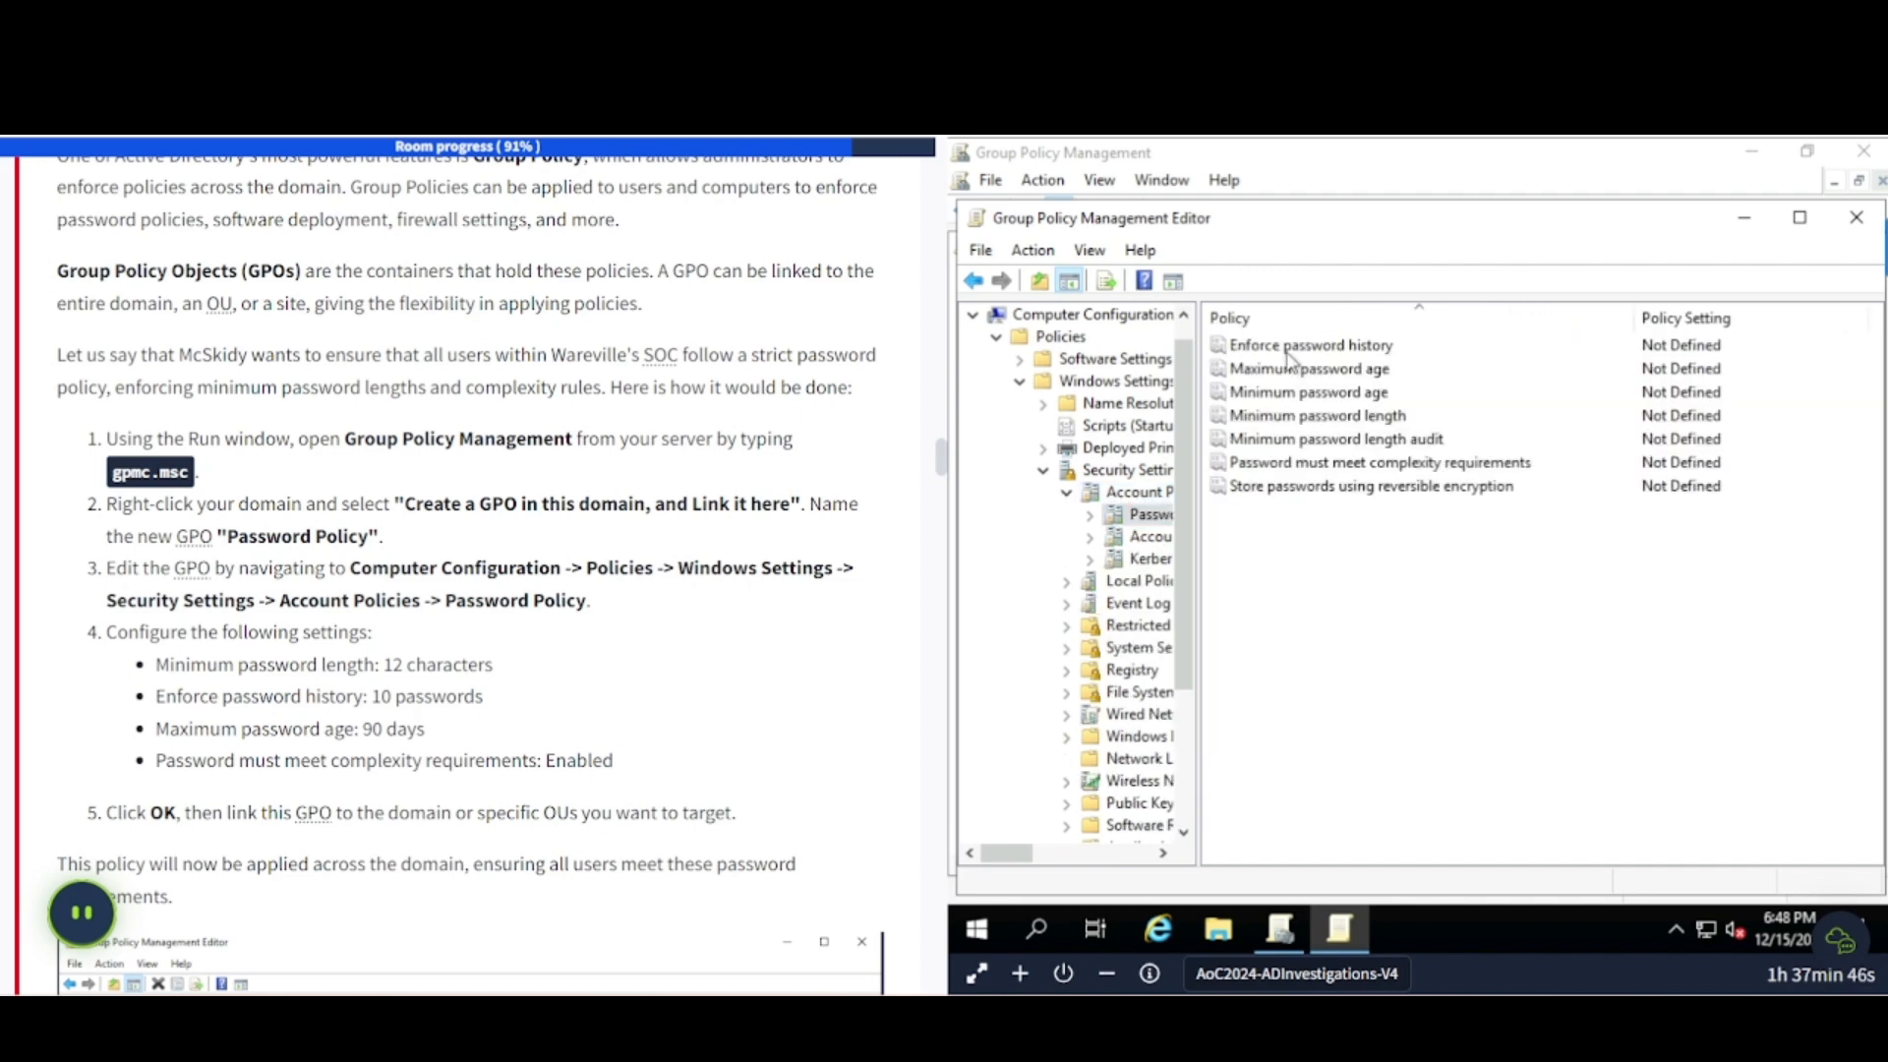
pyautogui.scroll(-3, 344, 511)
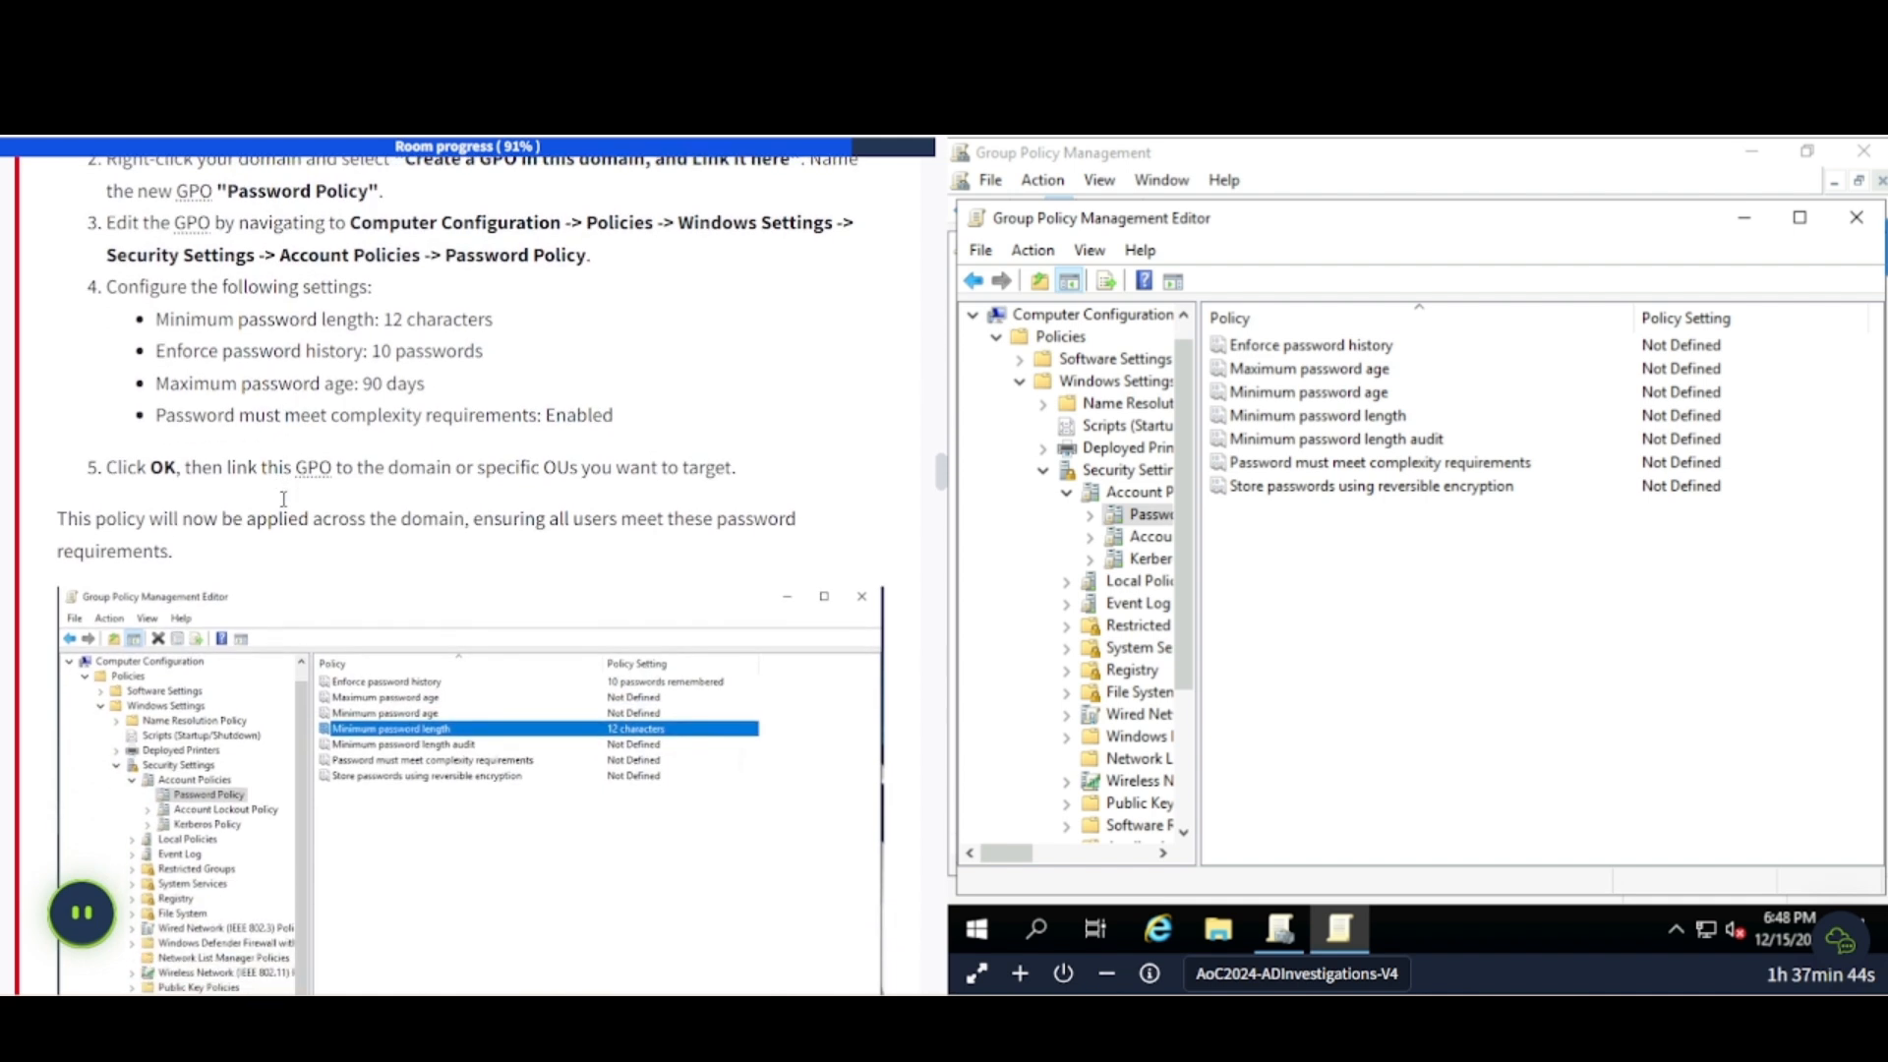
pyautogui.scroll(-1, 283, 499)
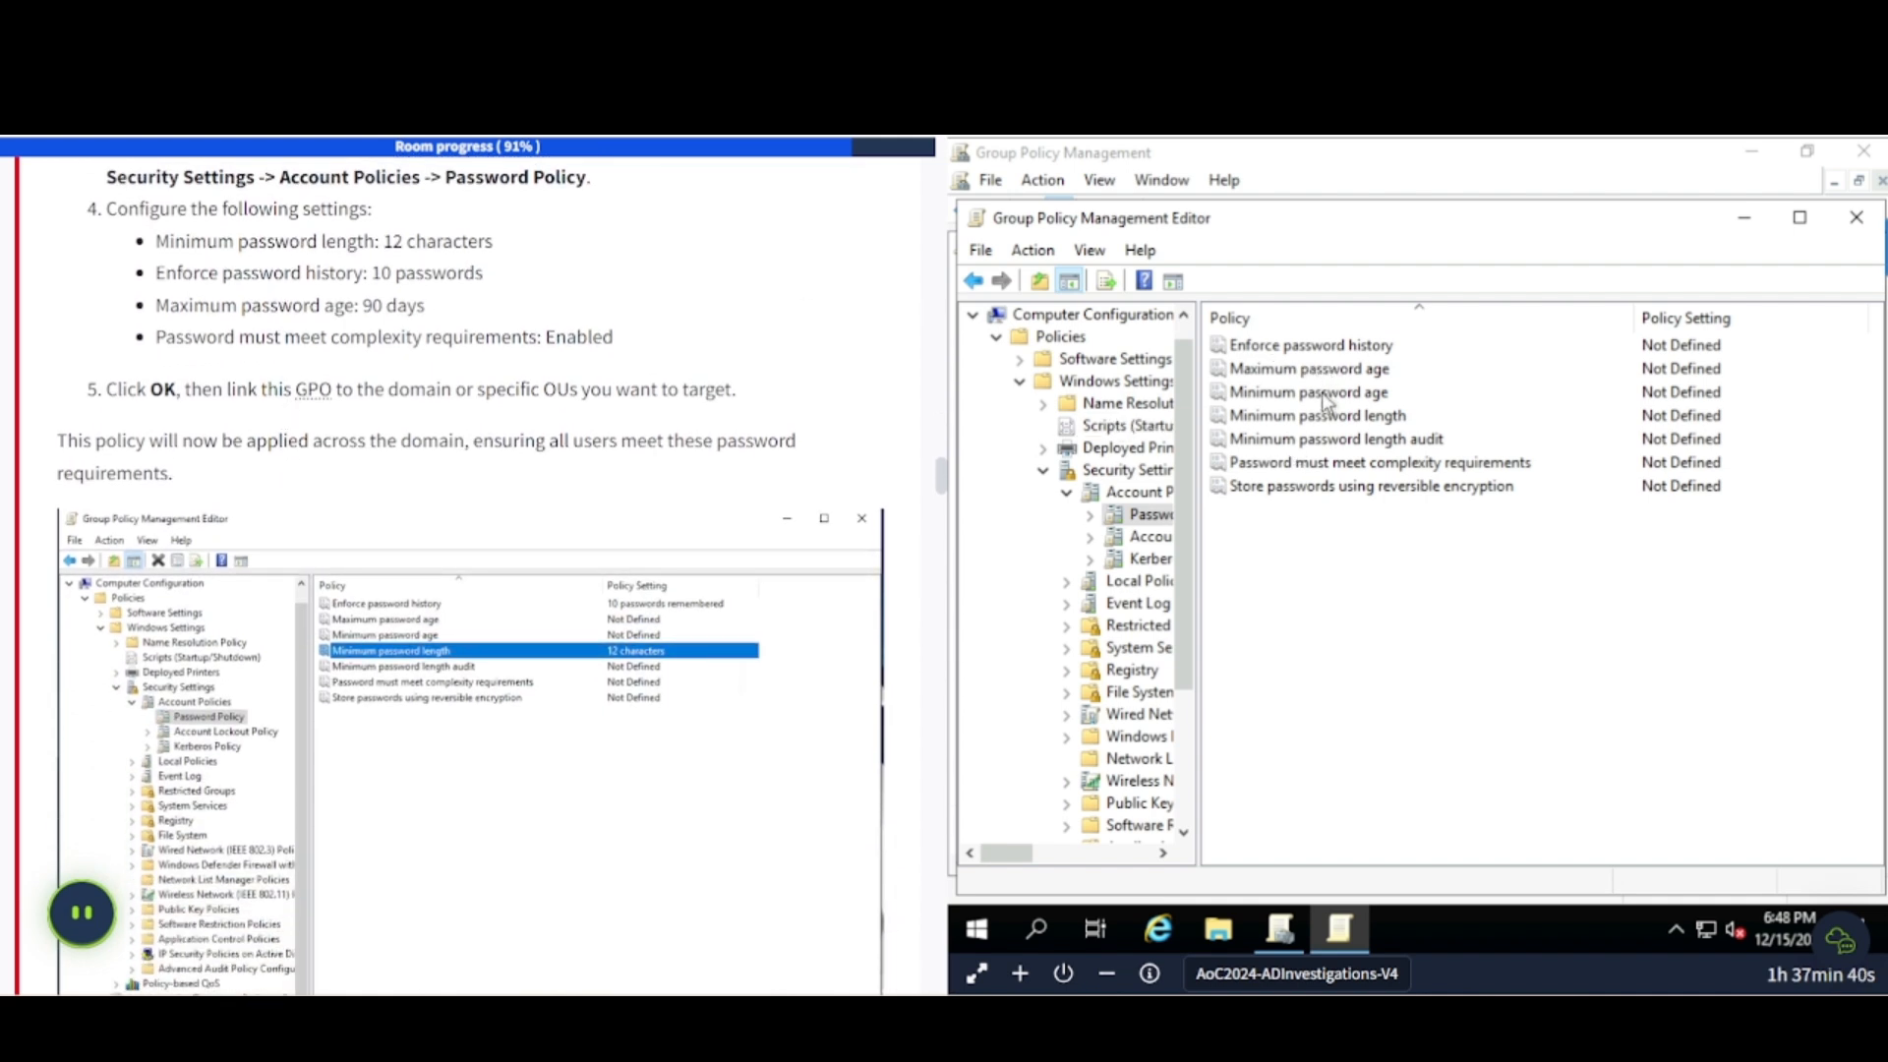
pyautogui.click(1339, 420)
# - Define the minimum password length as 12 characters
pyautogui.doubleClick(1340, 421)
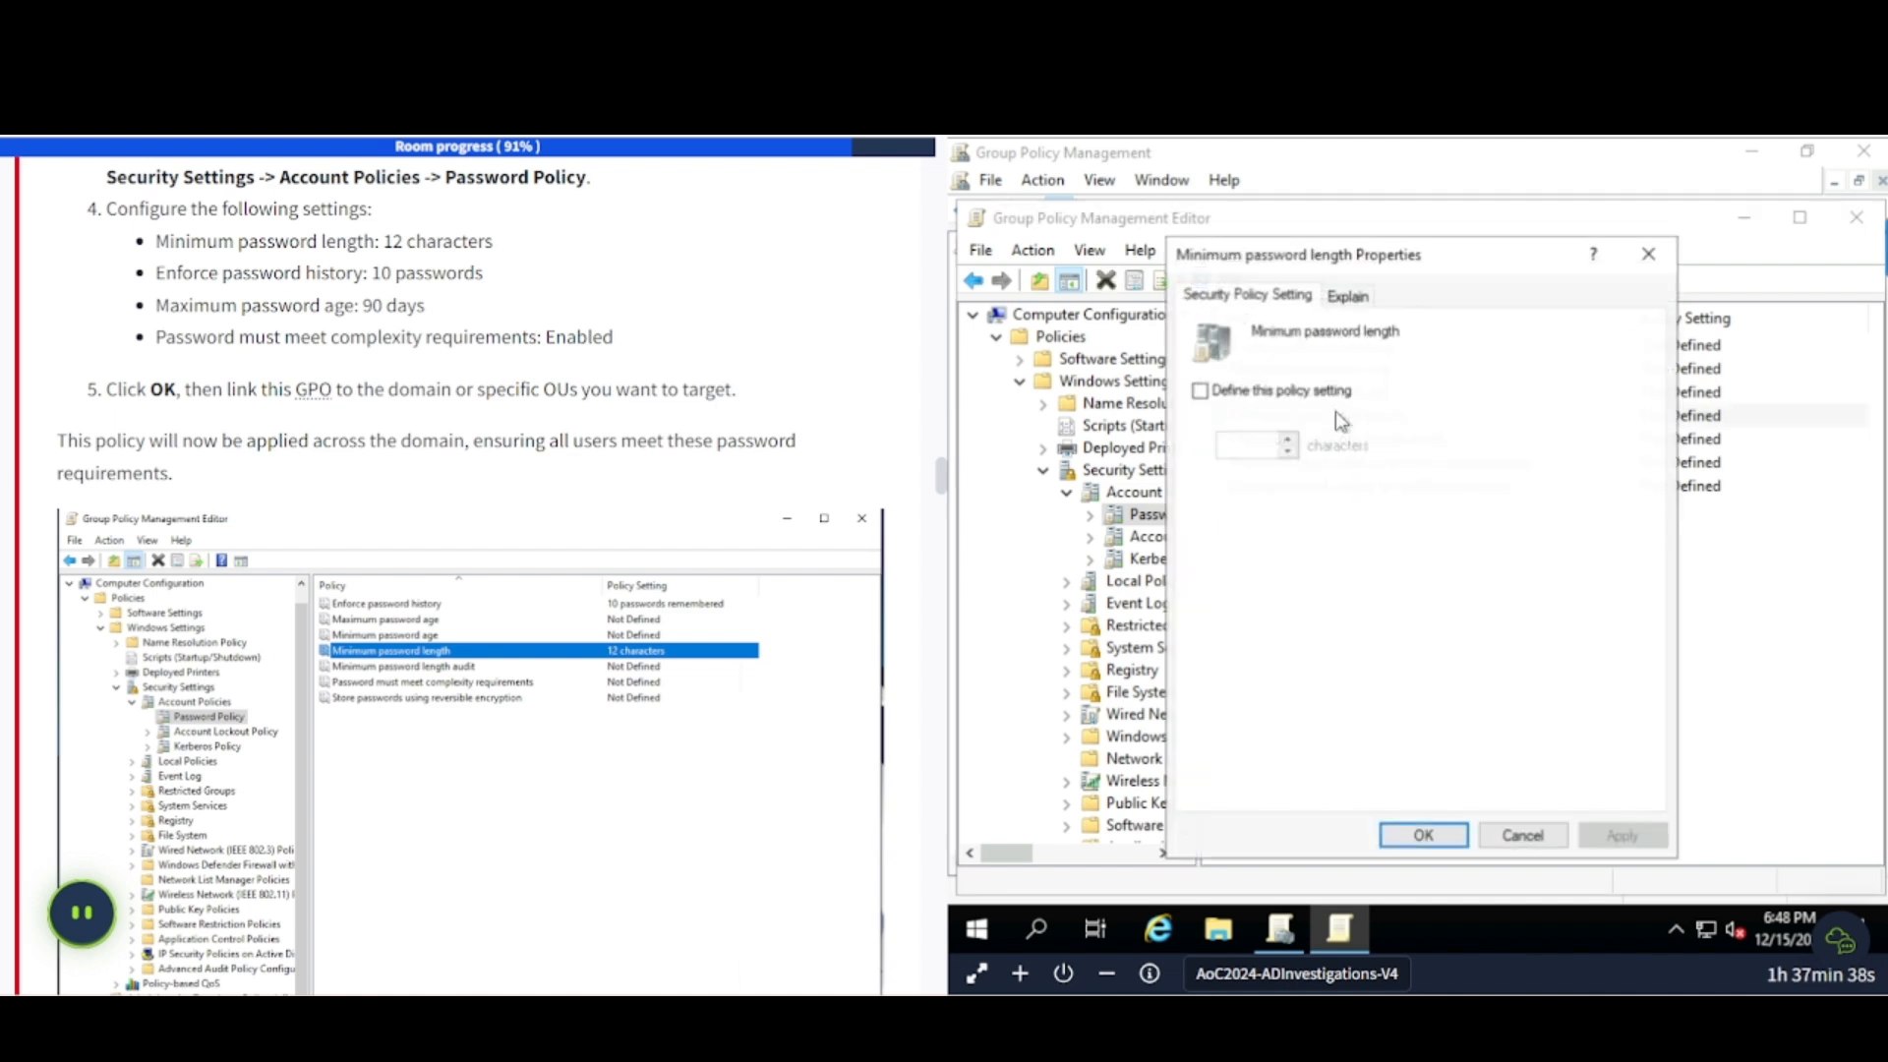
pyautogui.click(1201, 400)
pyautogui.click(1256, 442)
pyautogui.press('BackSpace')
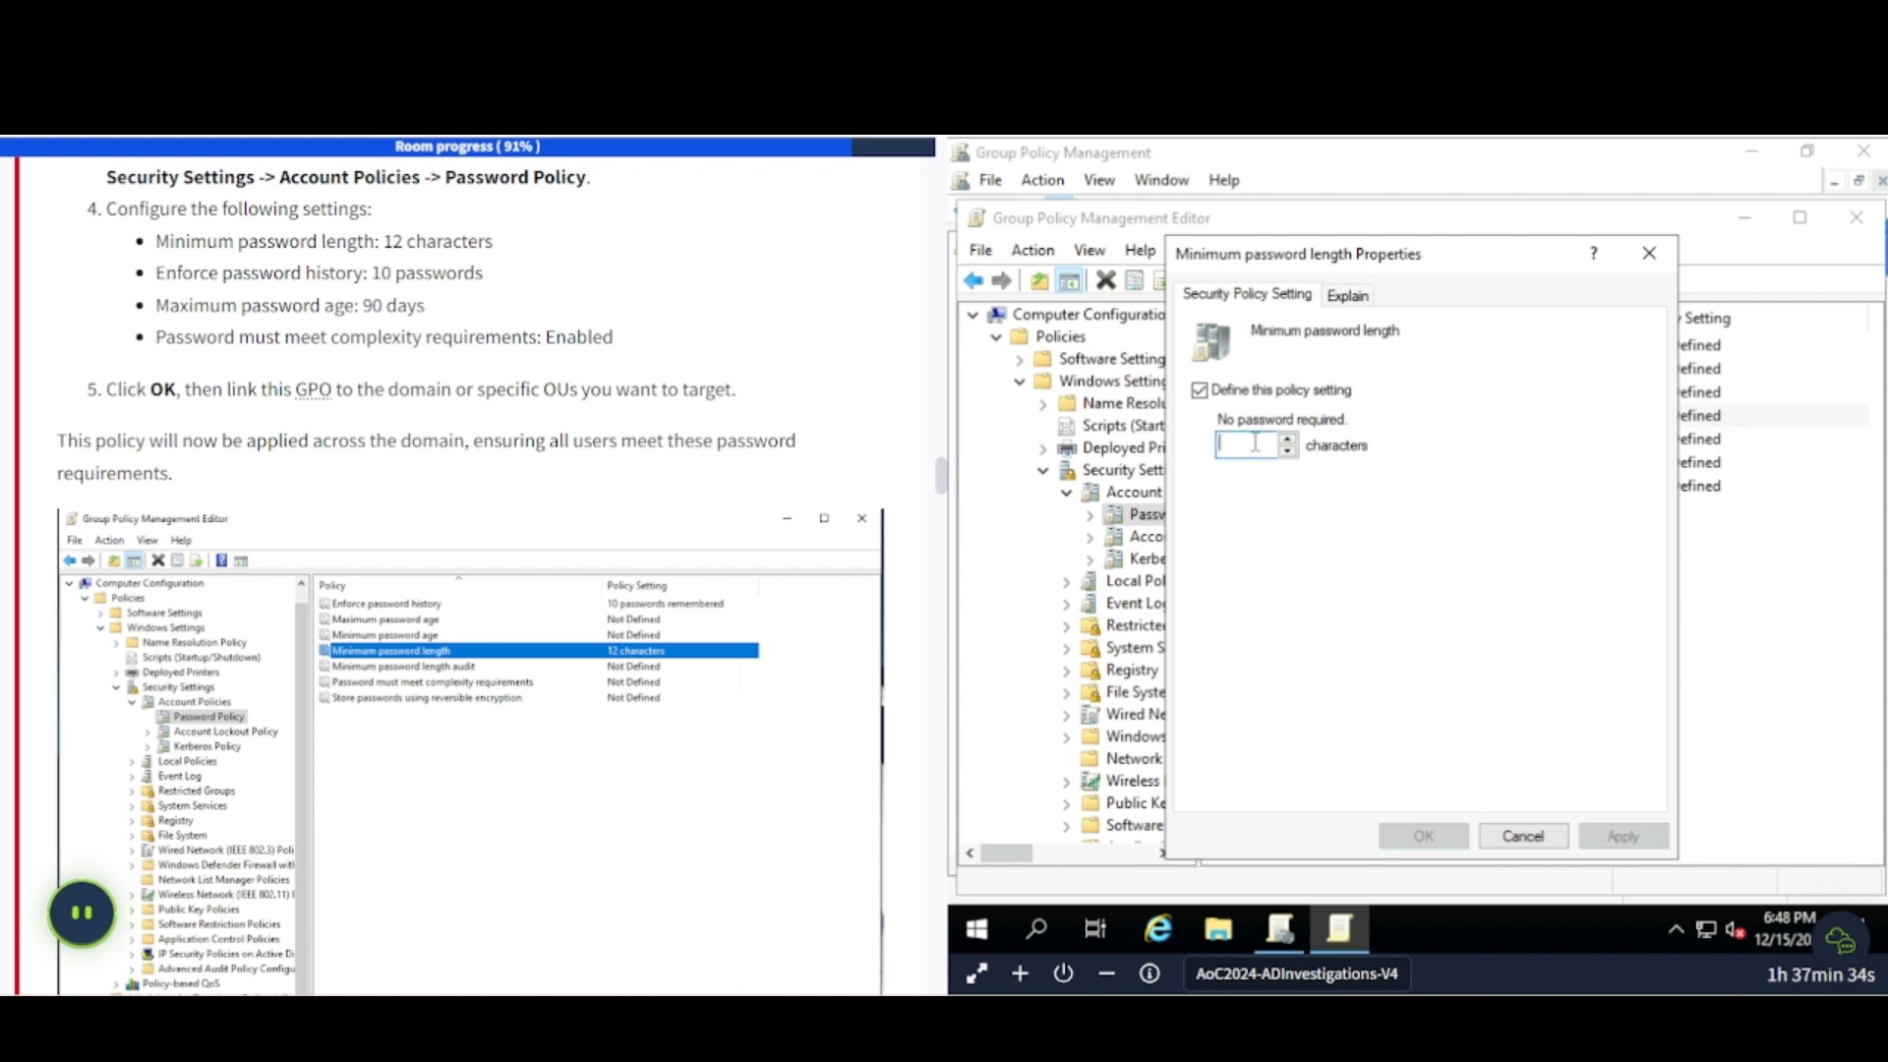
pyautogui.write('12')
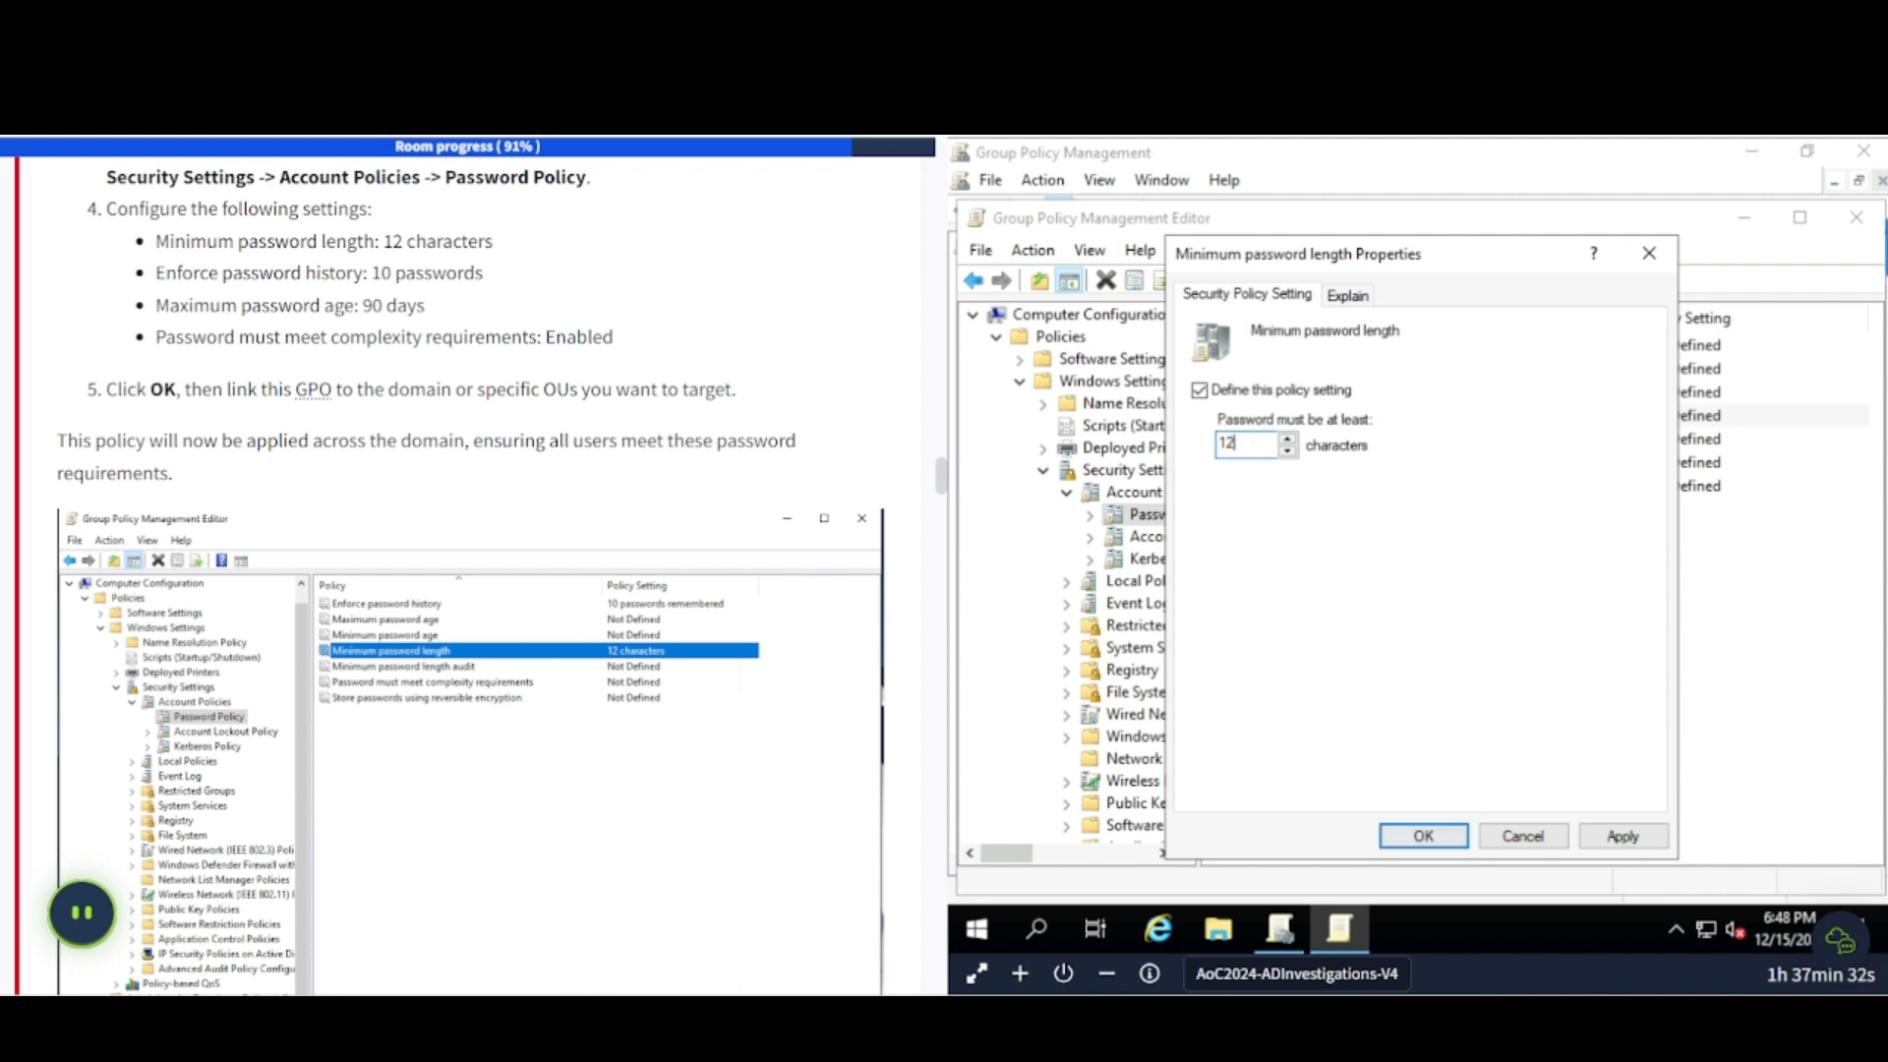
pyautogui.click(1620, 835)
pyautogui.click(1461, 843)
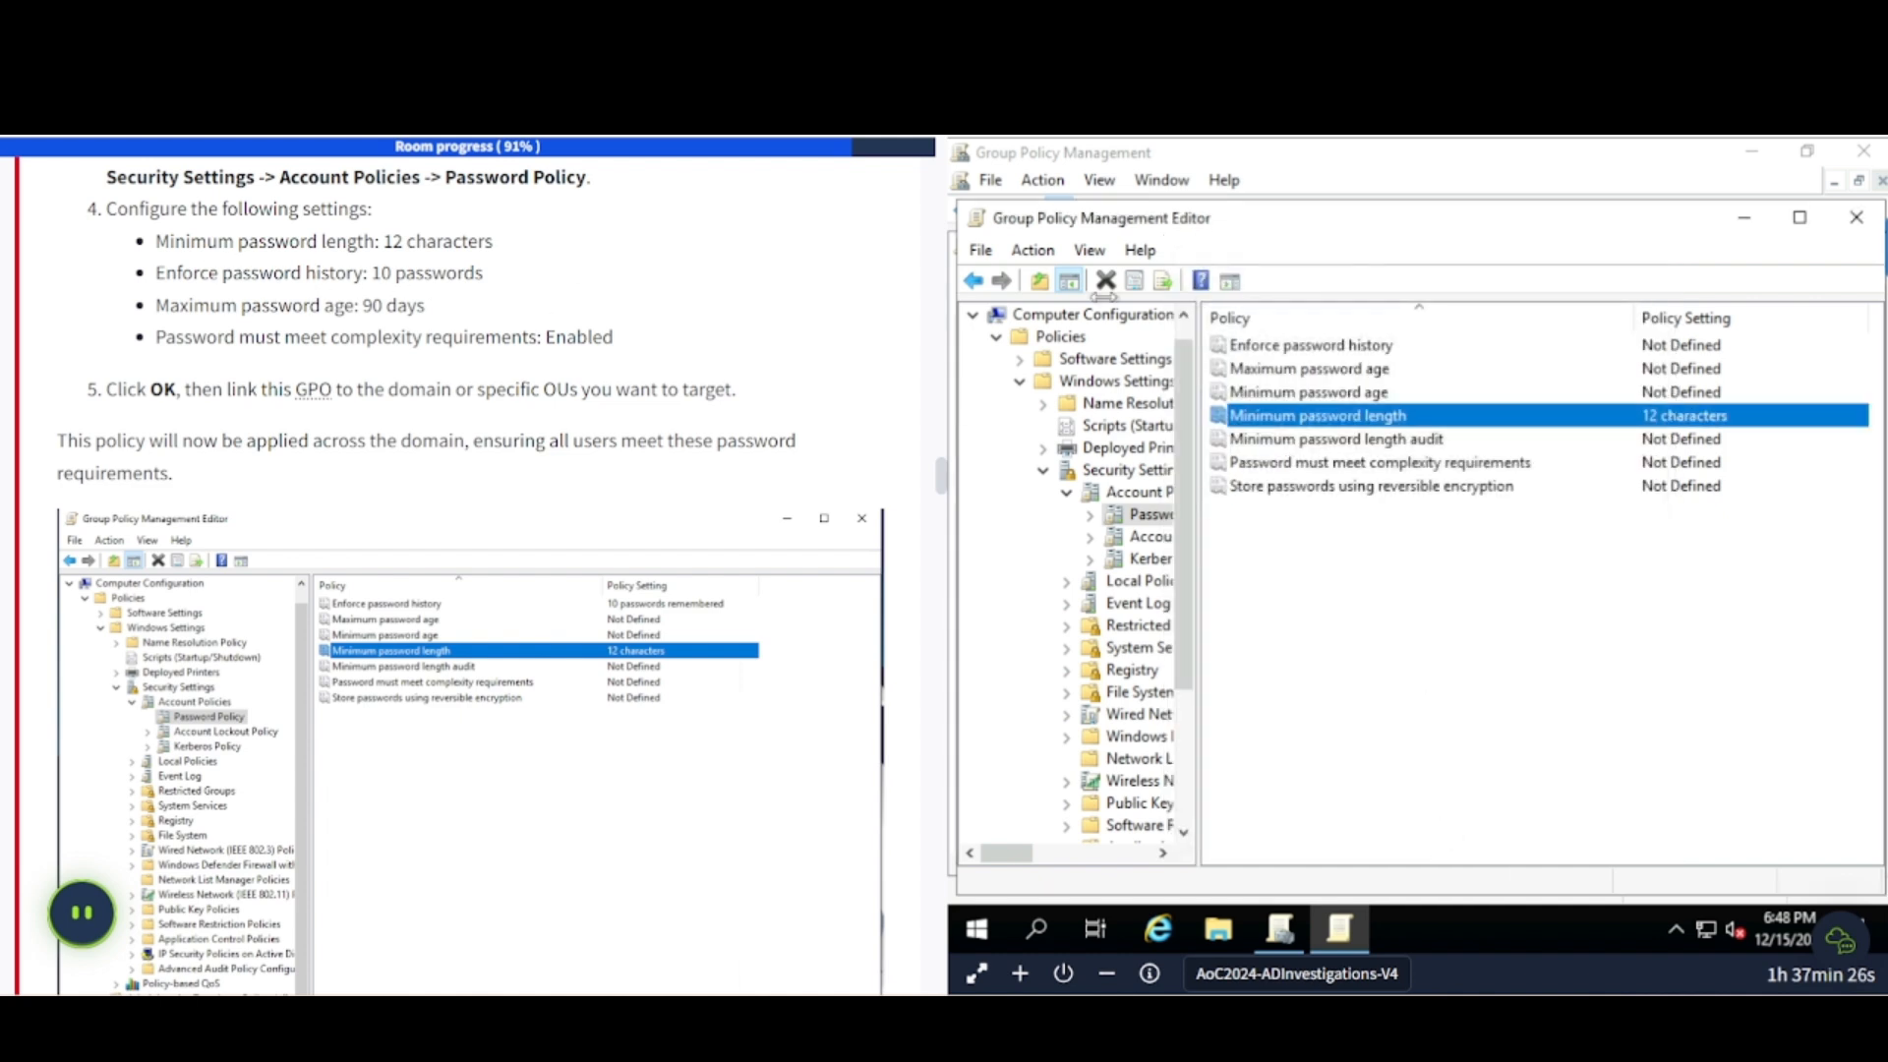
# - Define password history to remember 10 passwords
pyautogui.doubleClick(1334, 346)
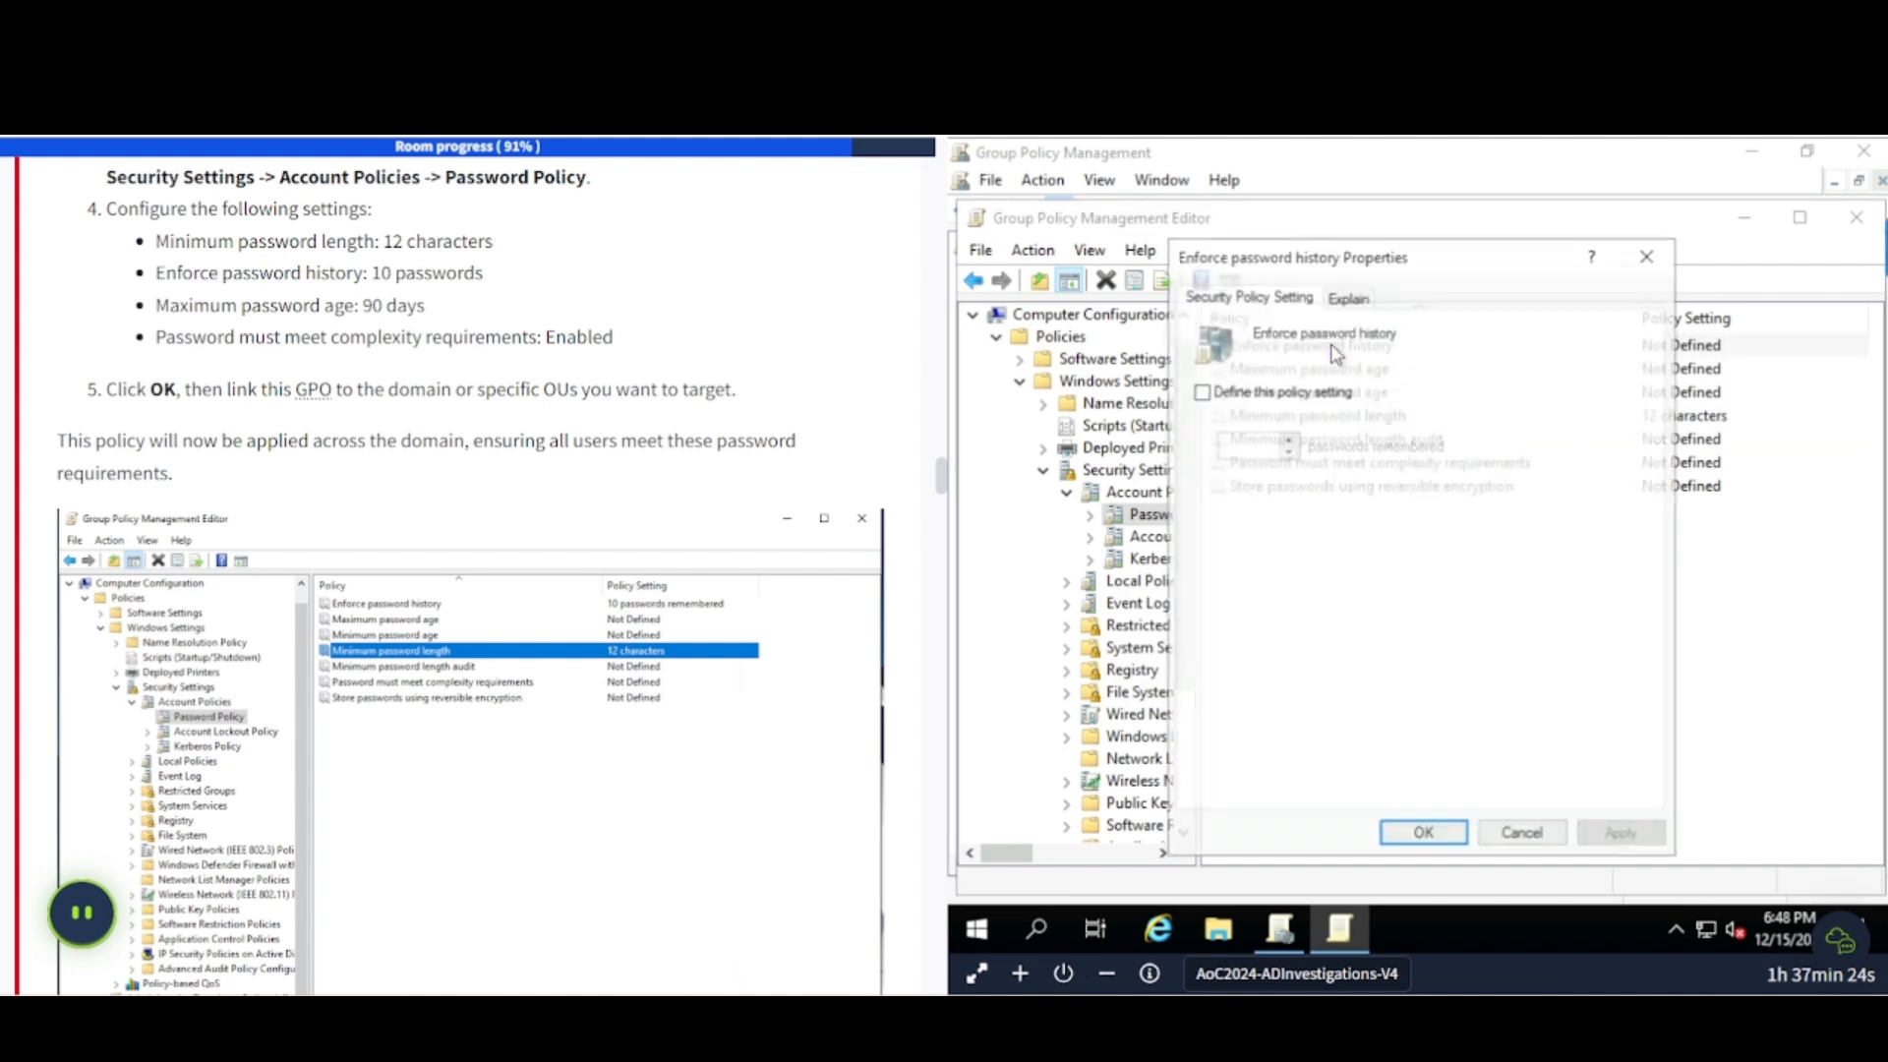
pyautogui.click(1201, 393)
pyautogui.click(1245, 449)
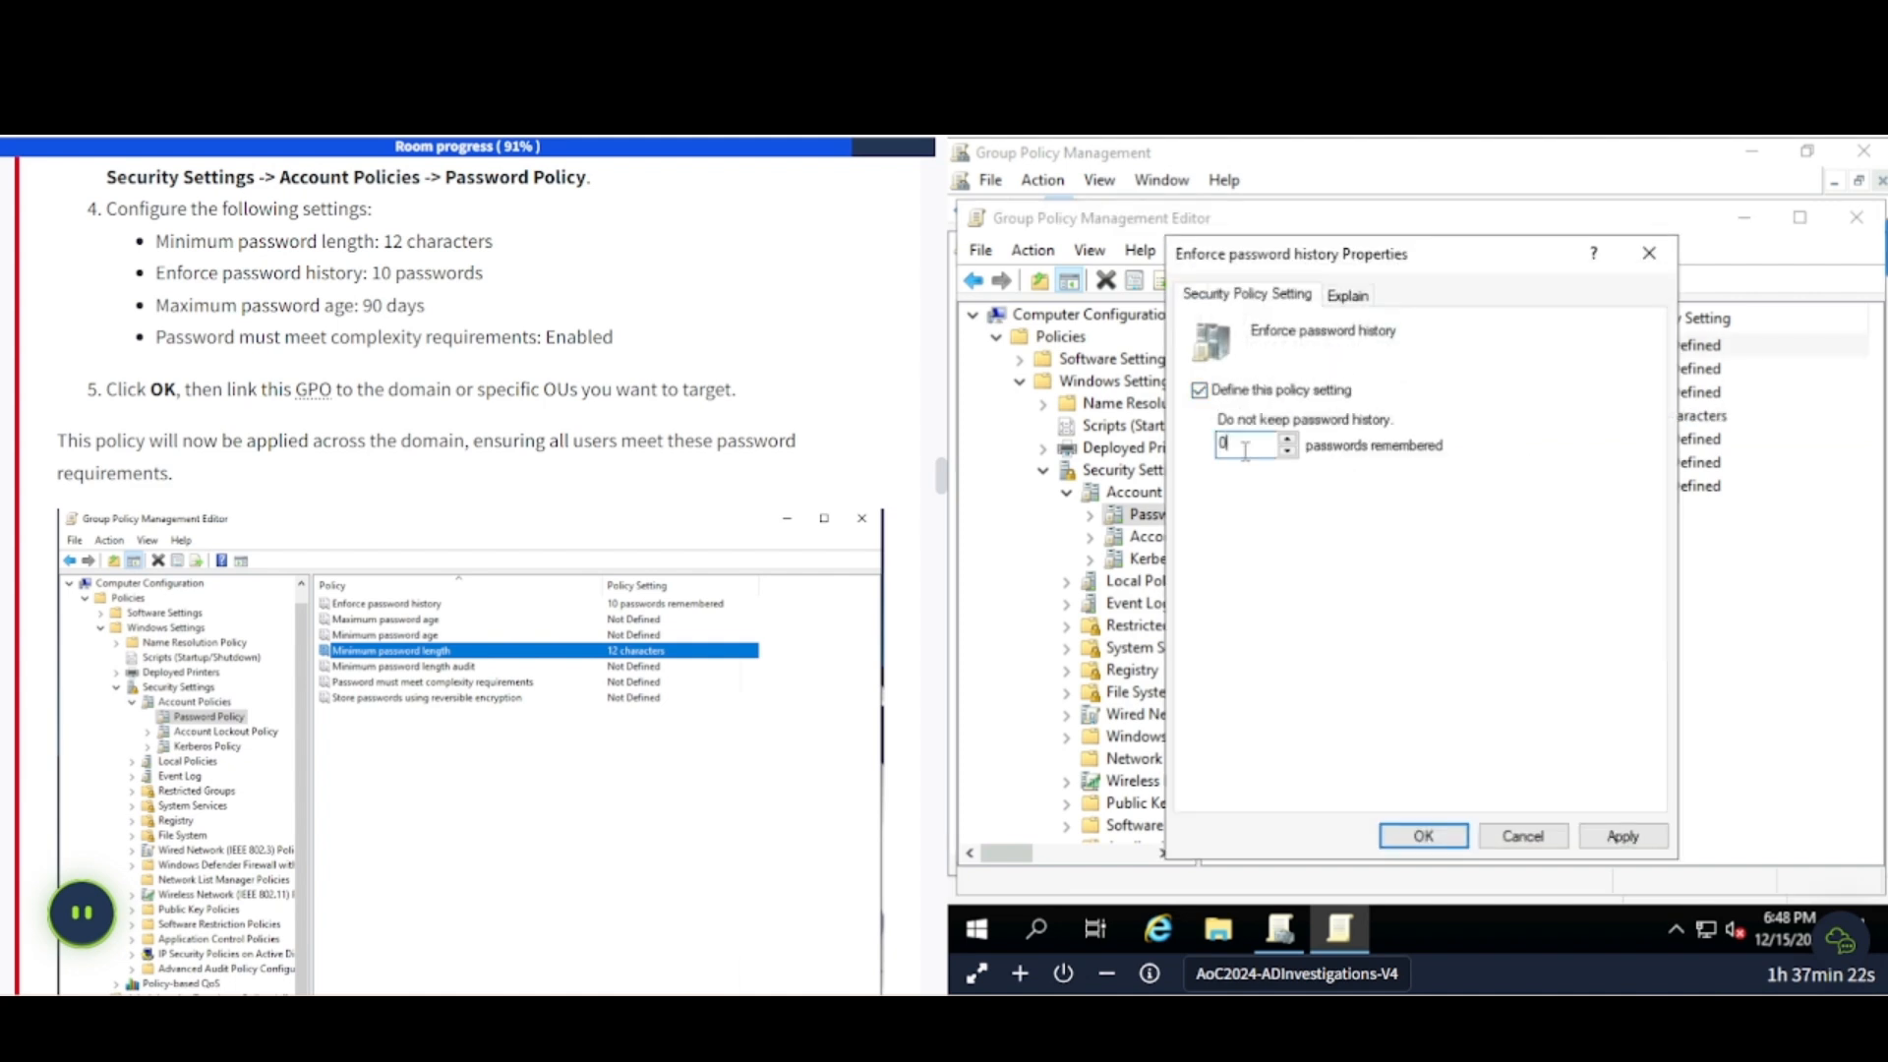
pyautogui.write('10')
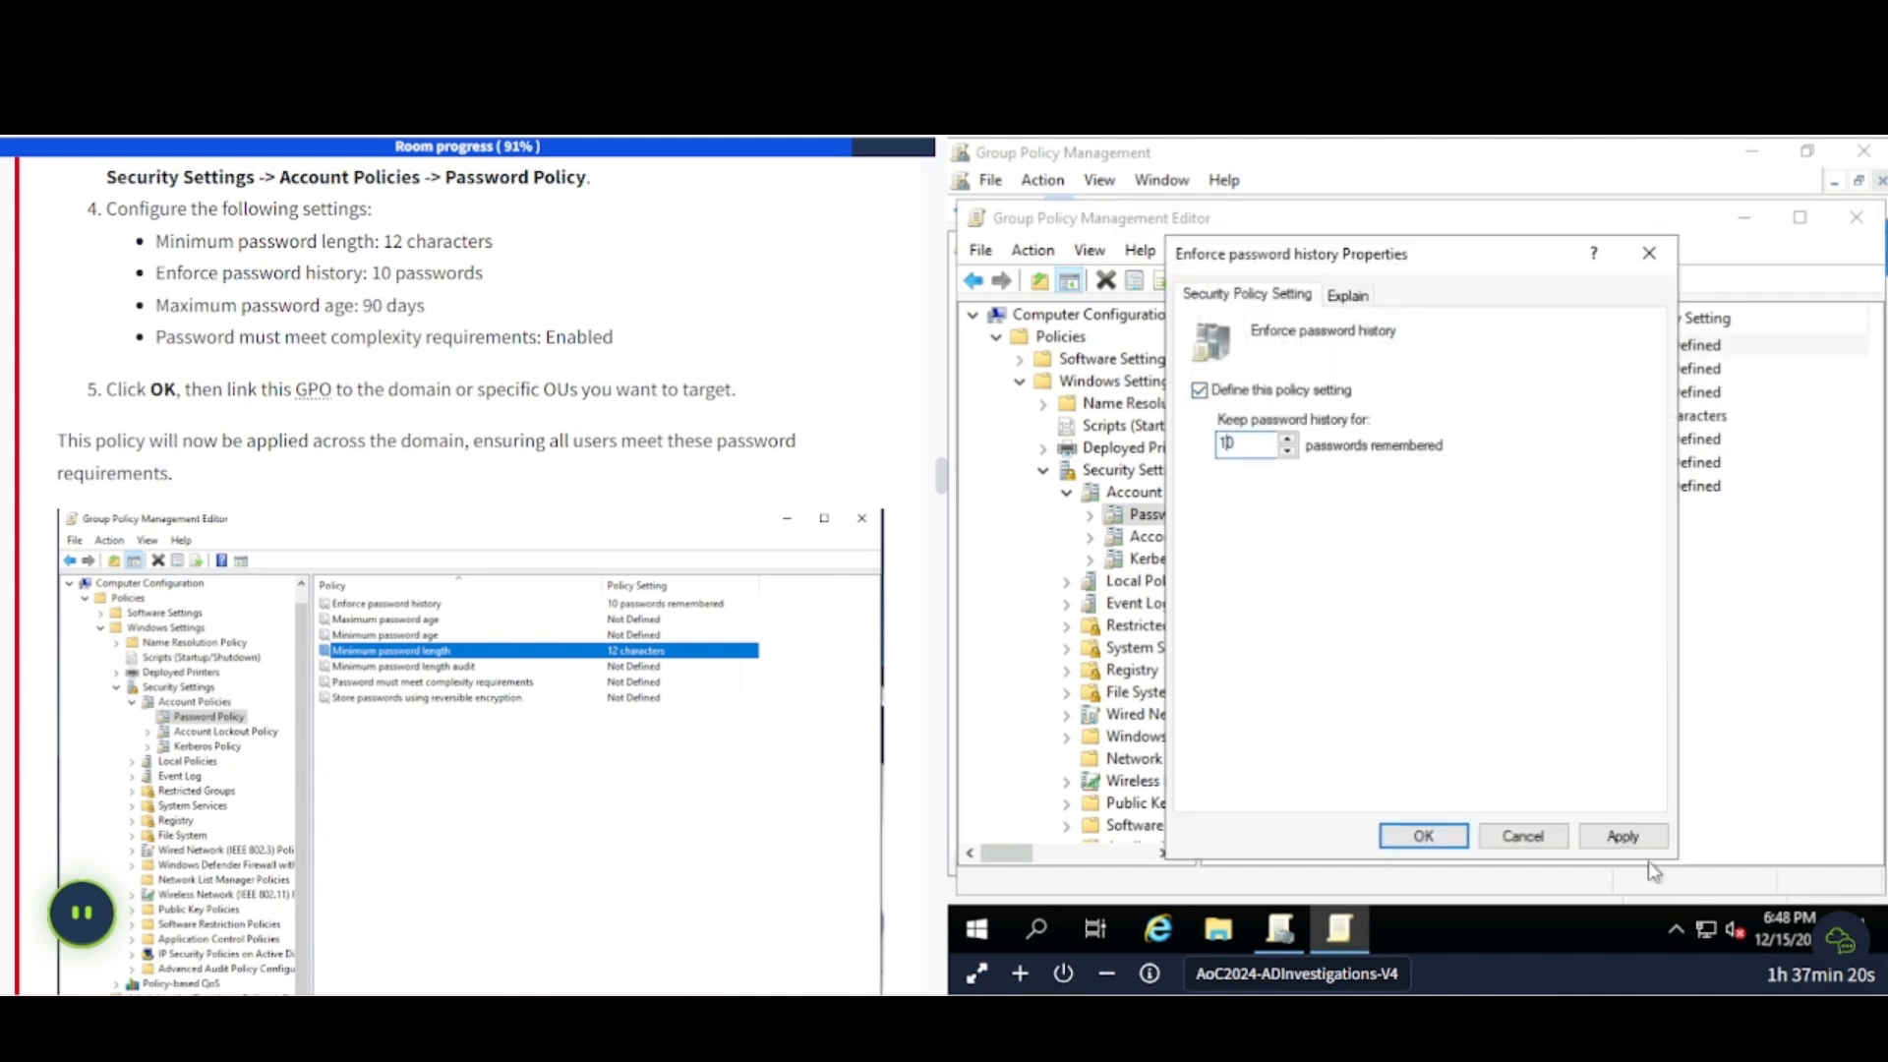
pyautogui.click(1621, 838)
pyautogui.click(1462, 838)
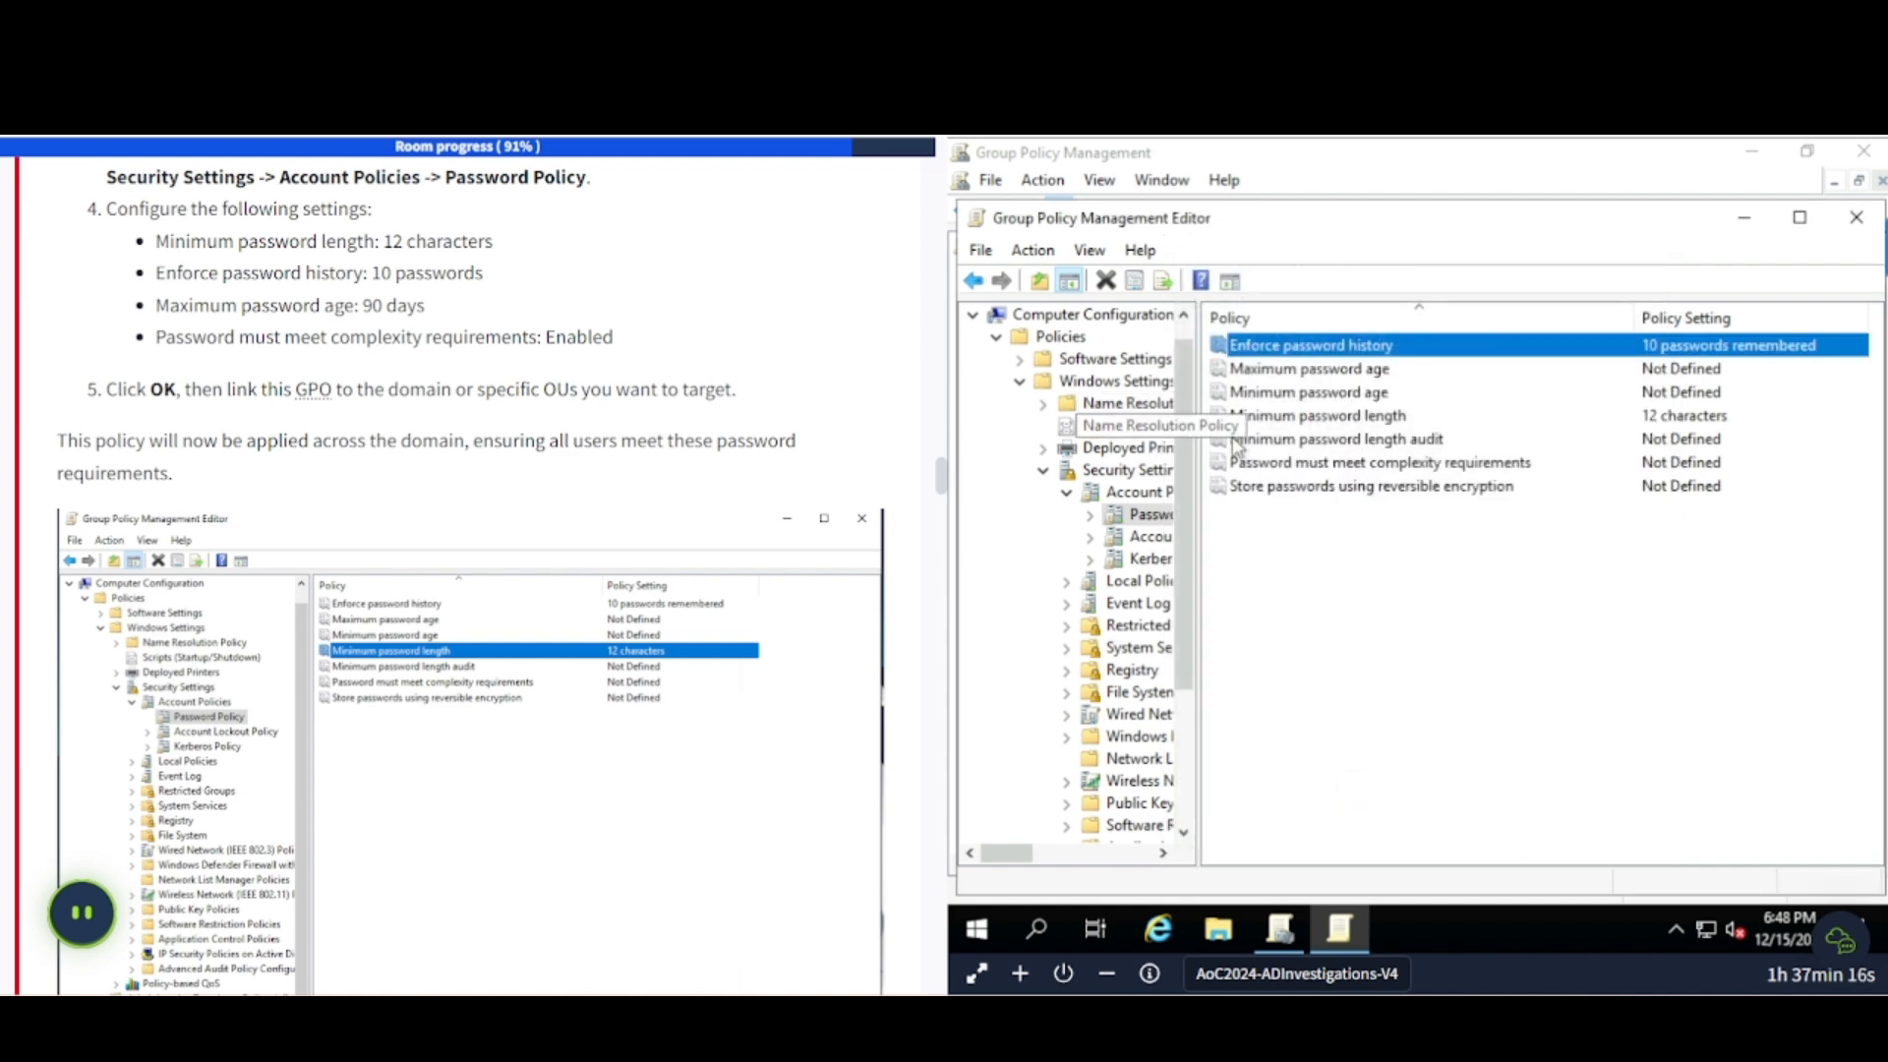
# - Set minimum password age to 90 days, accepting the suggested 91-day maximum age
pyautogui.click(1356, 395)
pyautogui.doubleClick(1356, 395)
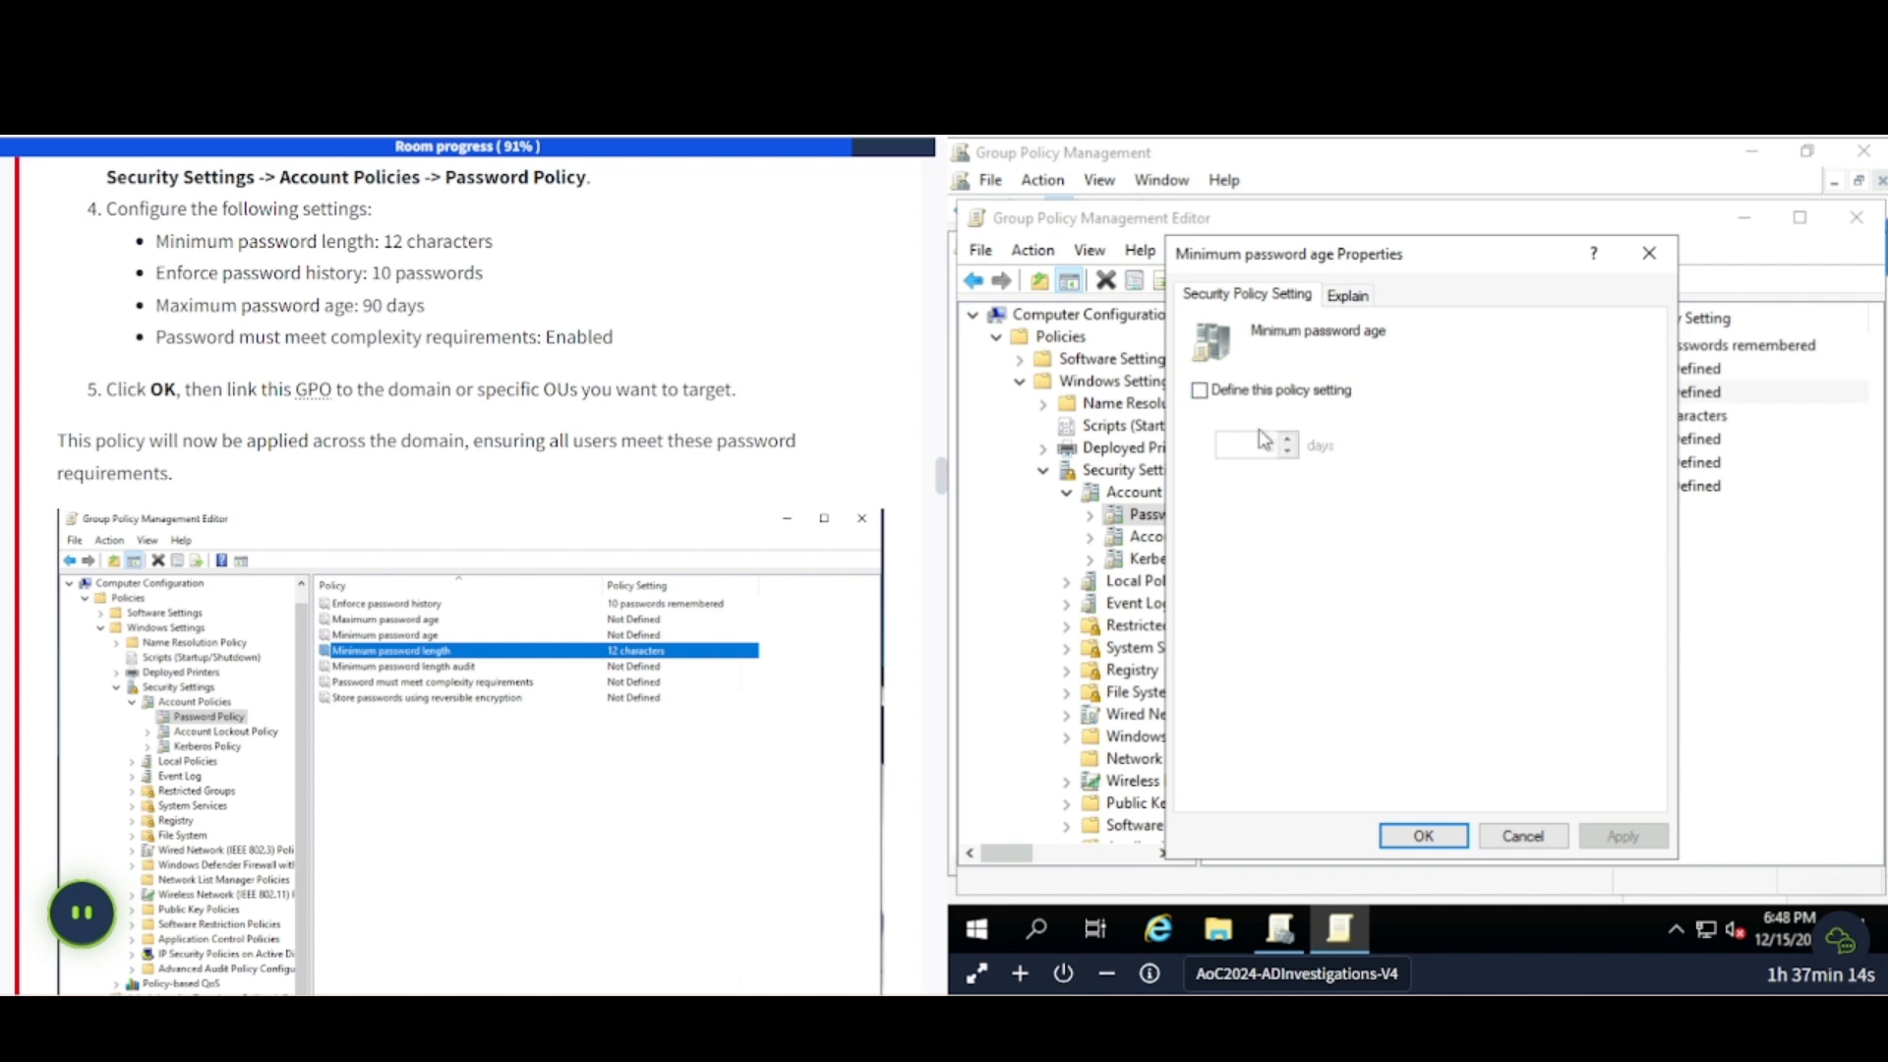
pyautogui.click(1201, 390)
pyautogui.click(1224, 444)
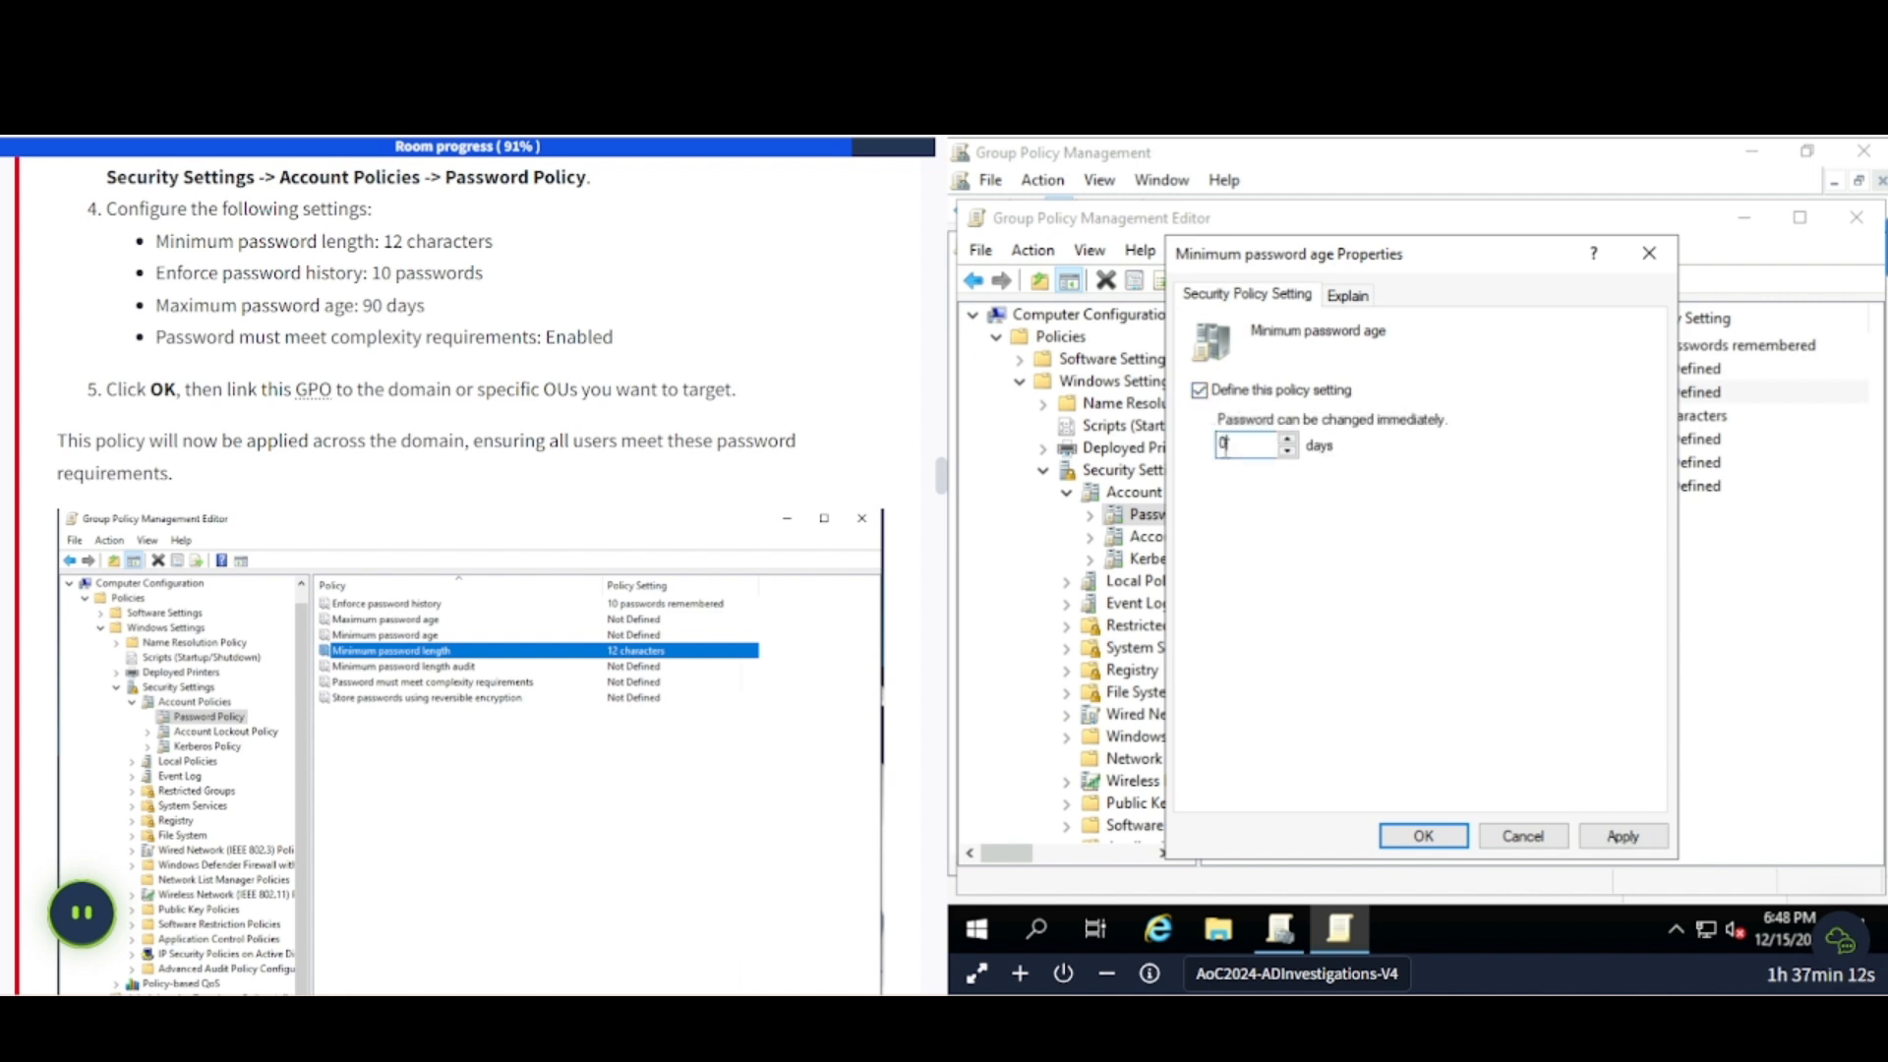
pyautogui.write('90')
pyautogui.click(1622, 836)
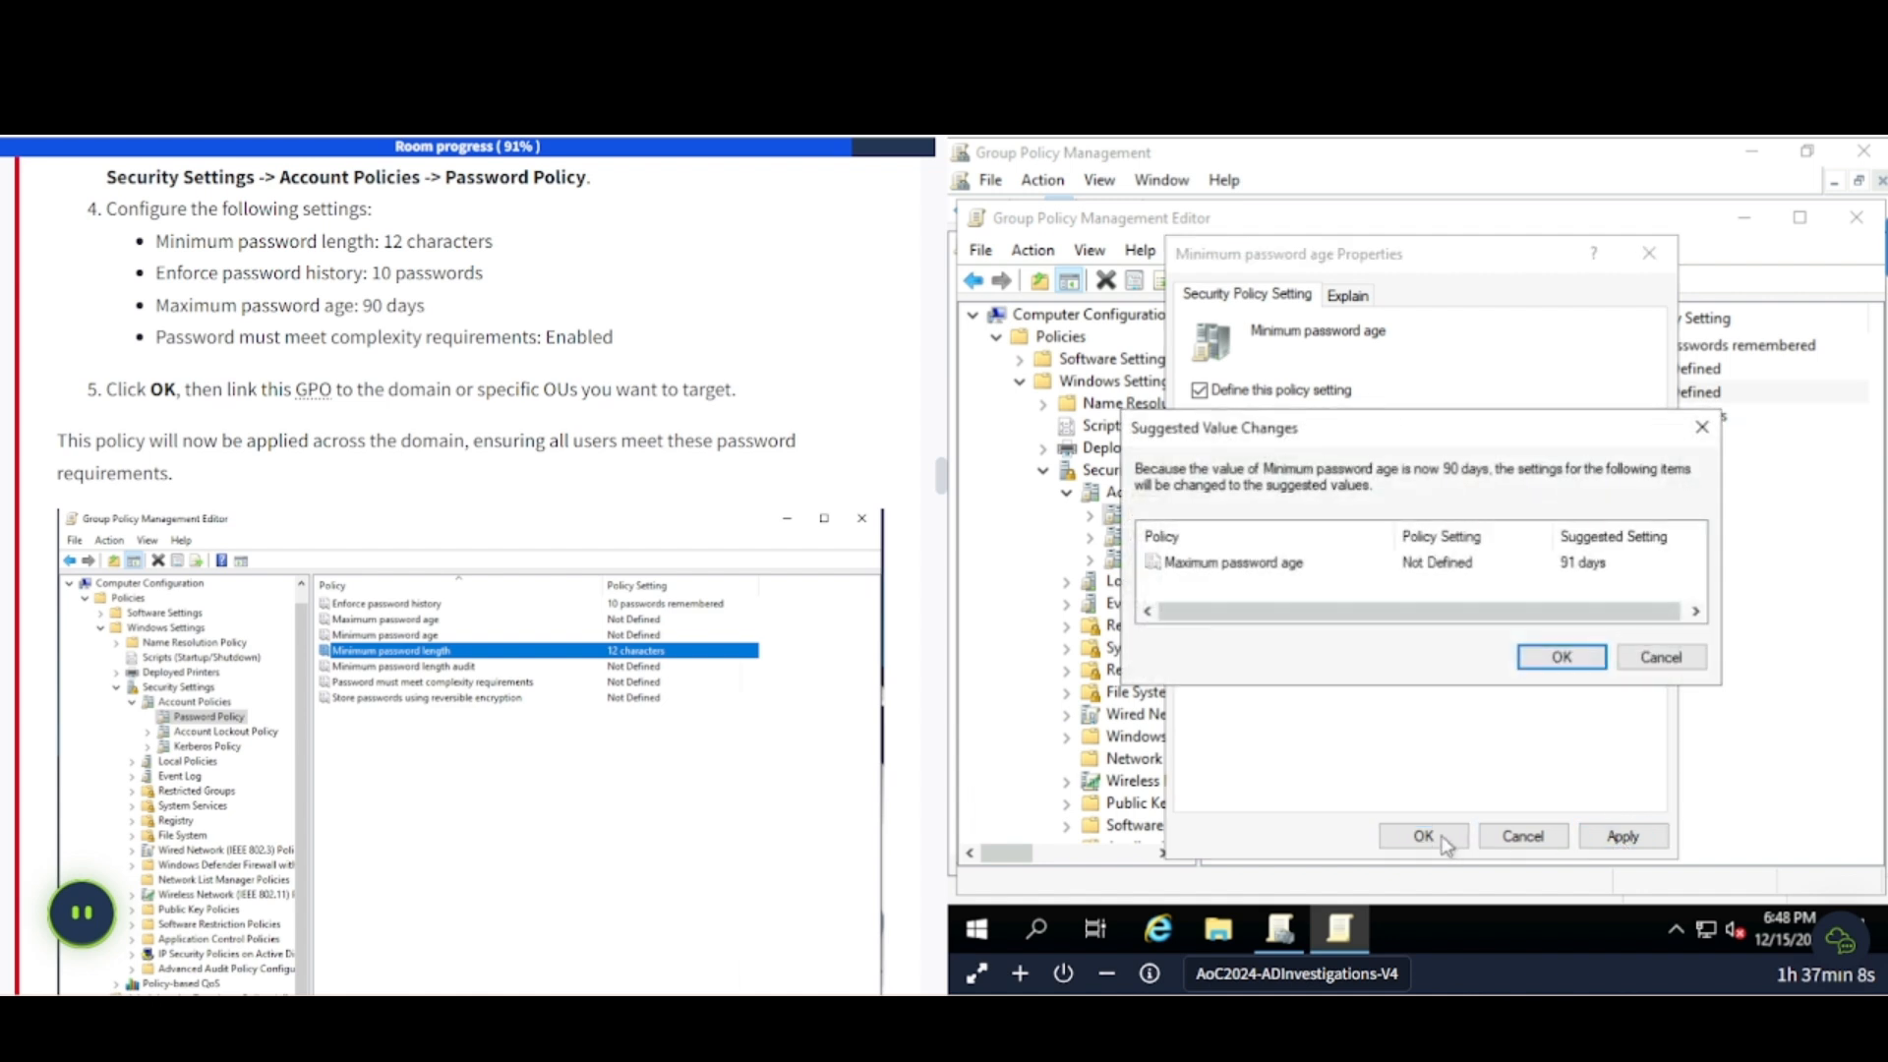
pyautogui.click(1602, 659)
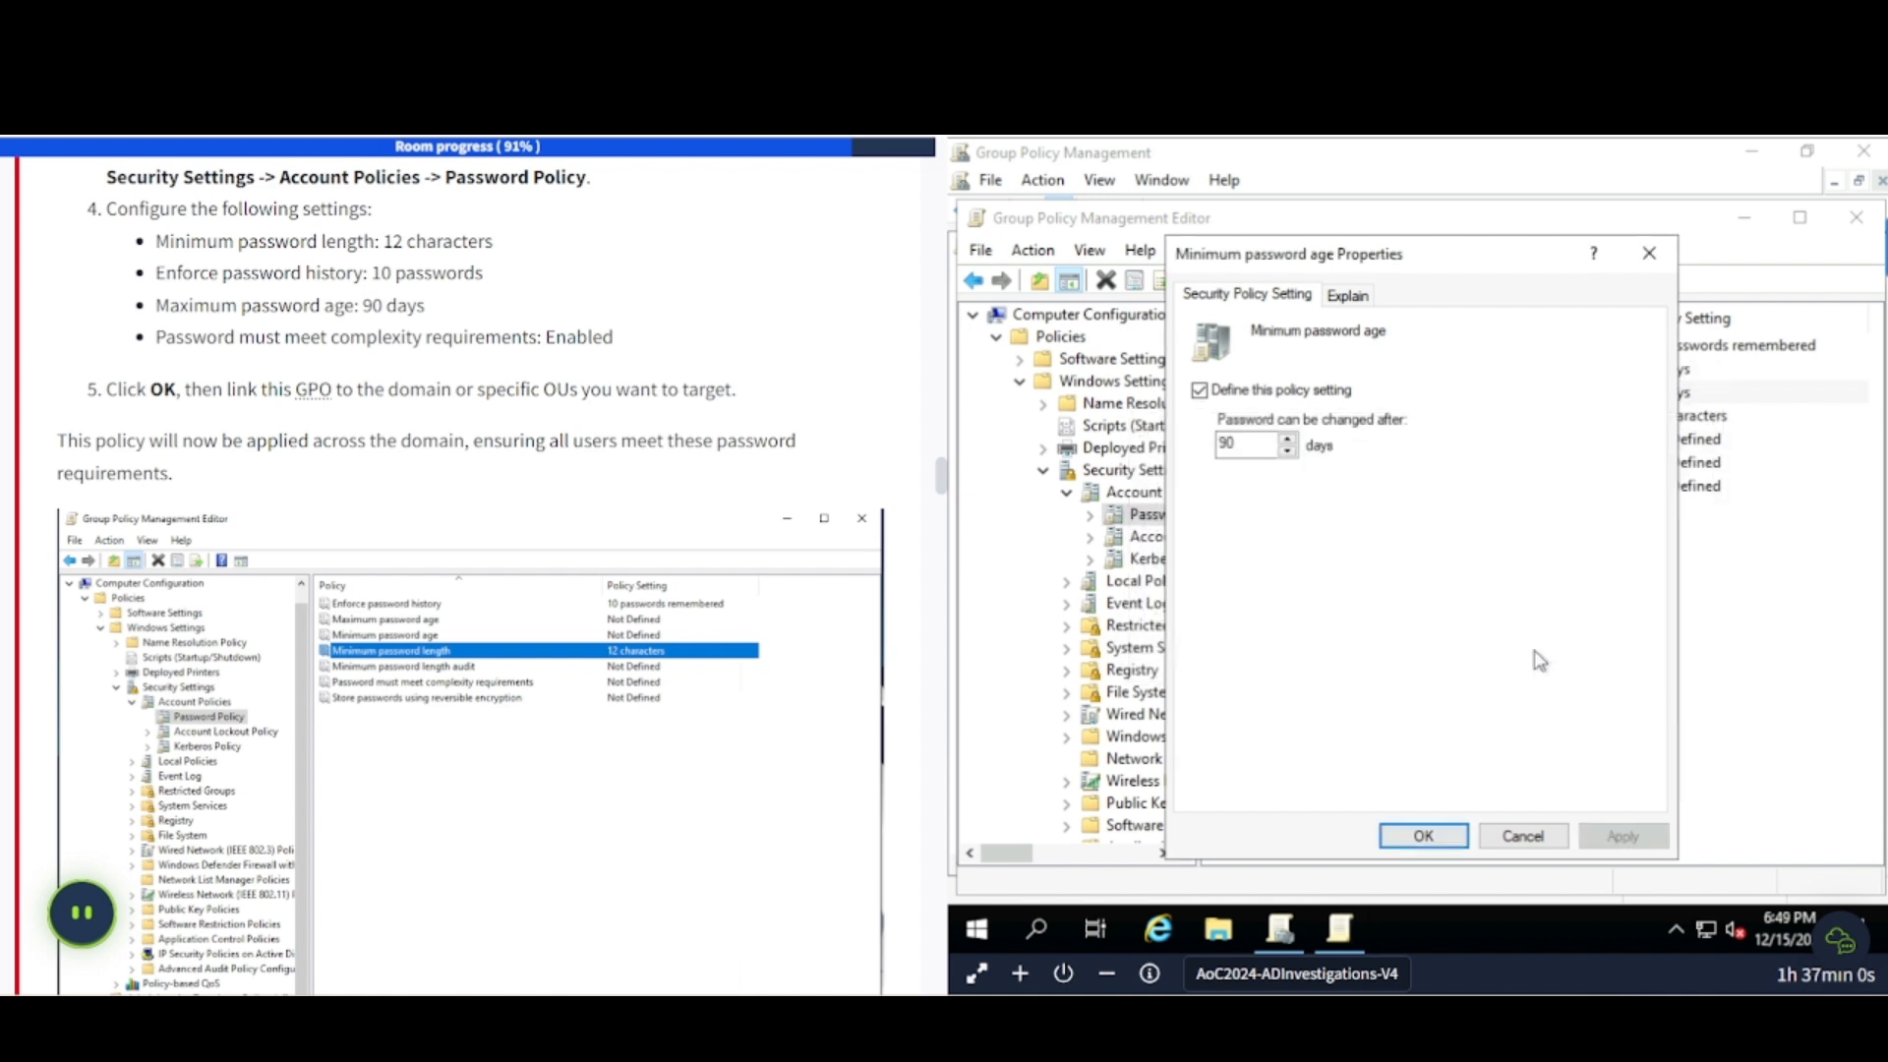
pyautogui.click(1424, 835)
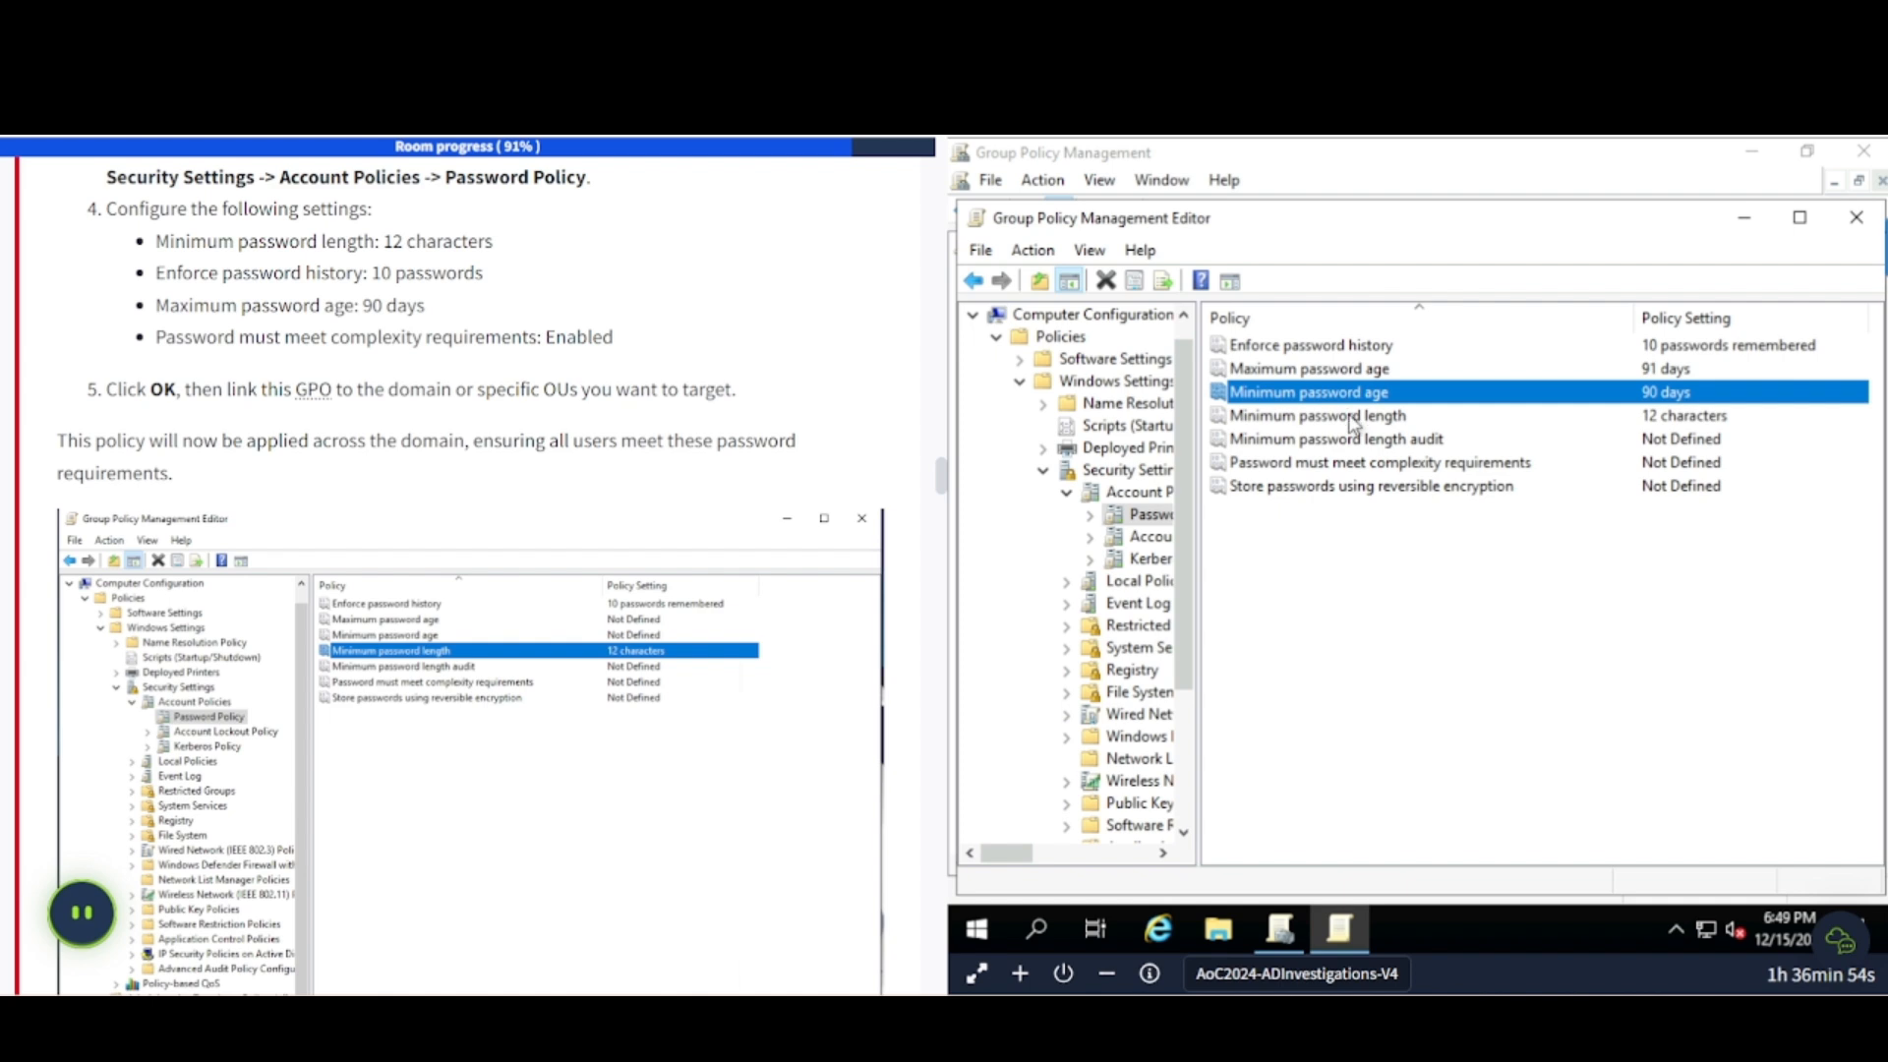
# - Define and enable the password complexity requirements setting
pyautogui.rightClick(1341, 464)
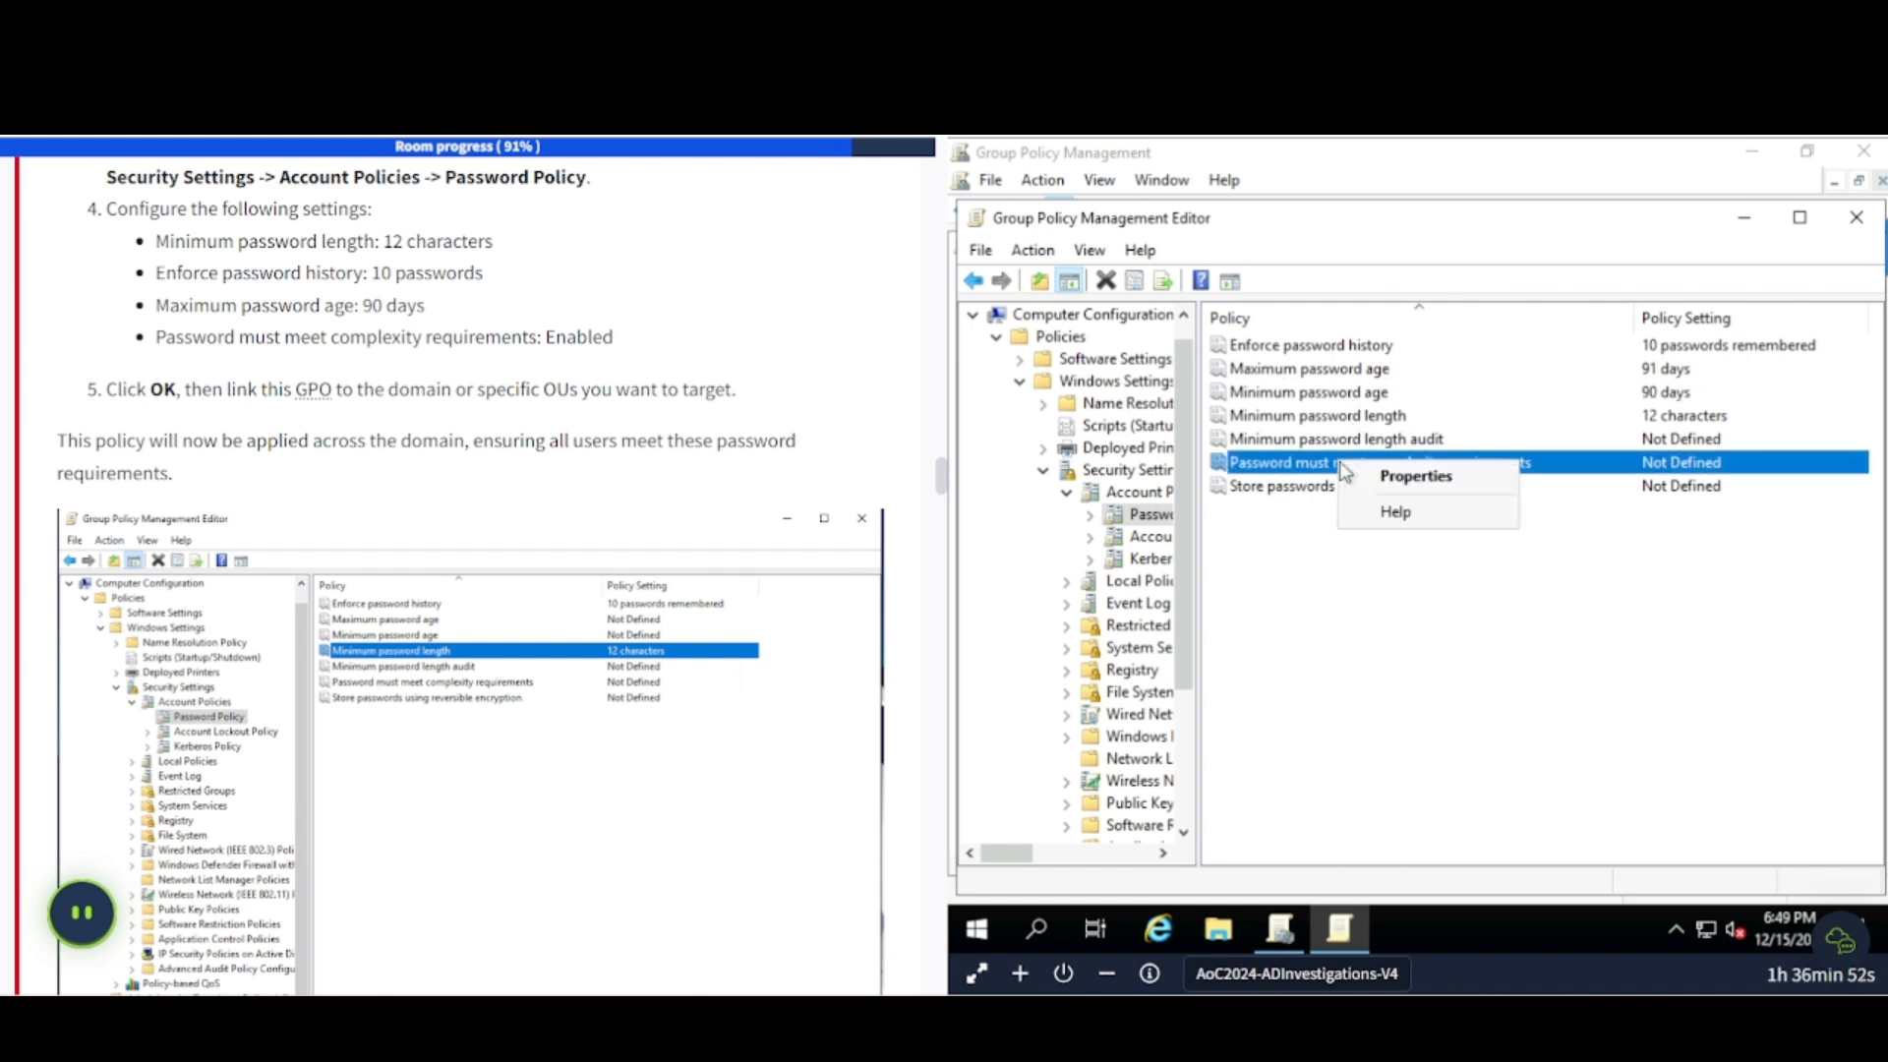
pyautogui.click(1343, 476)
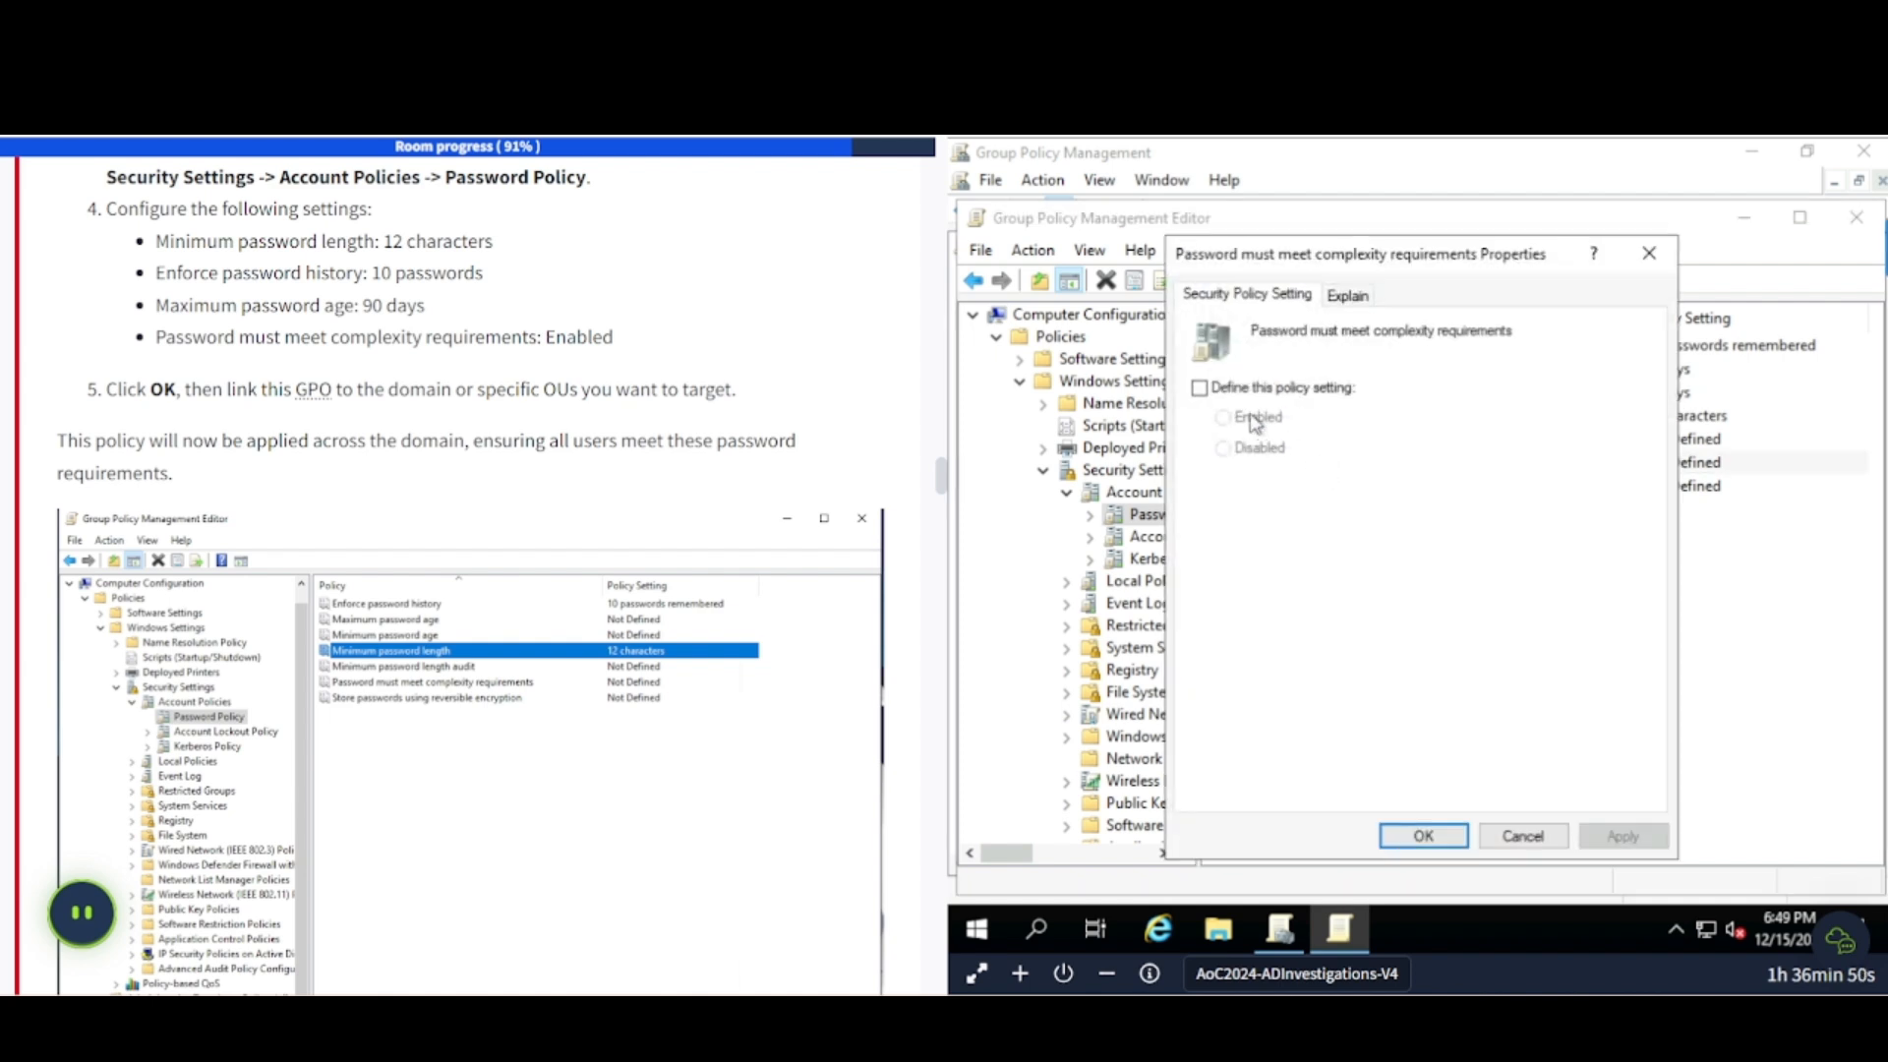
pyautogui.click(1200, 387)
pyautogui.click(1224, 417)
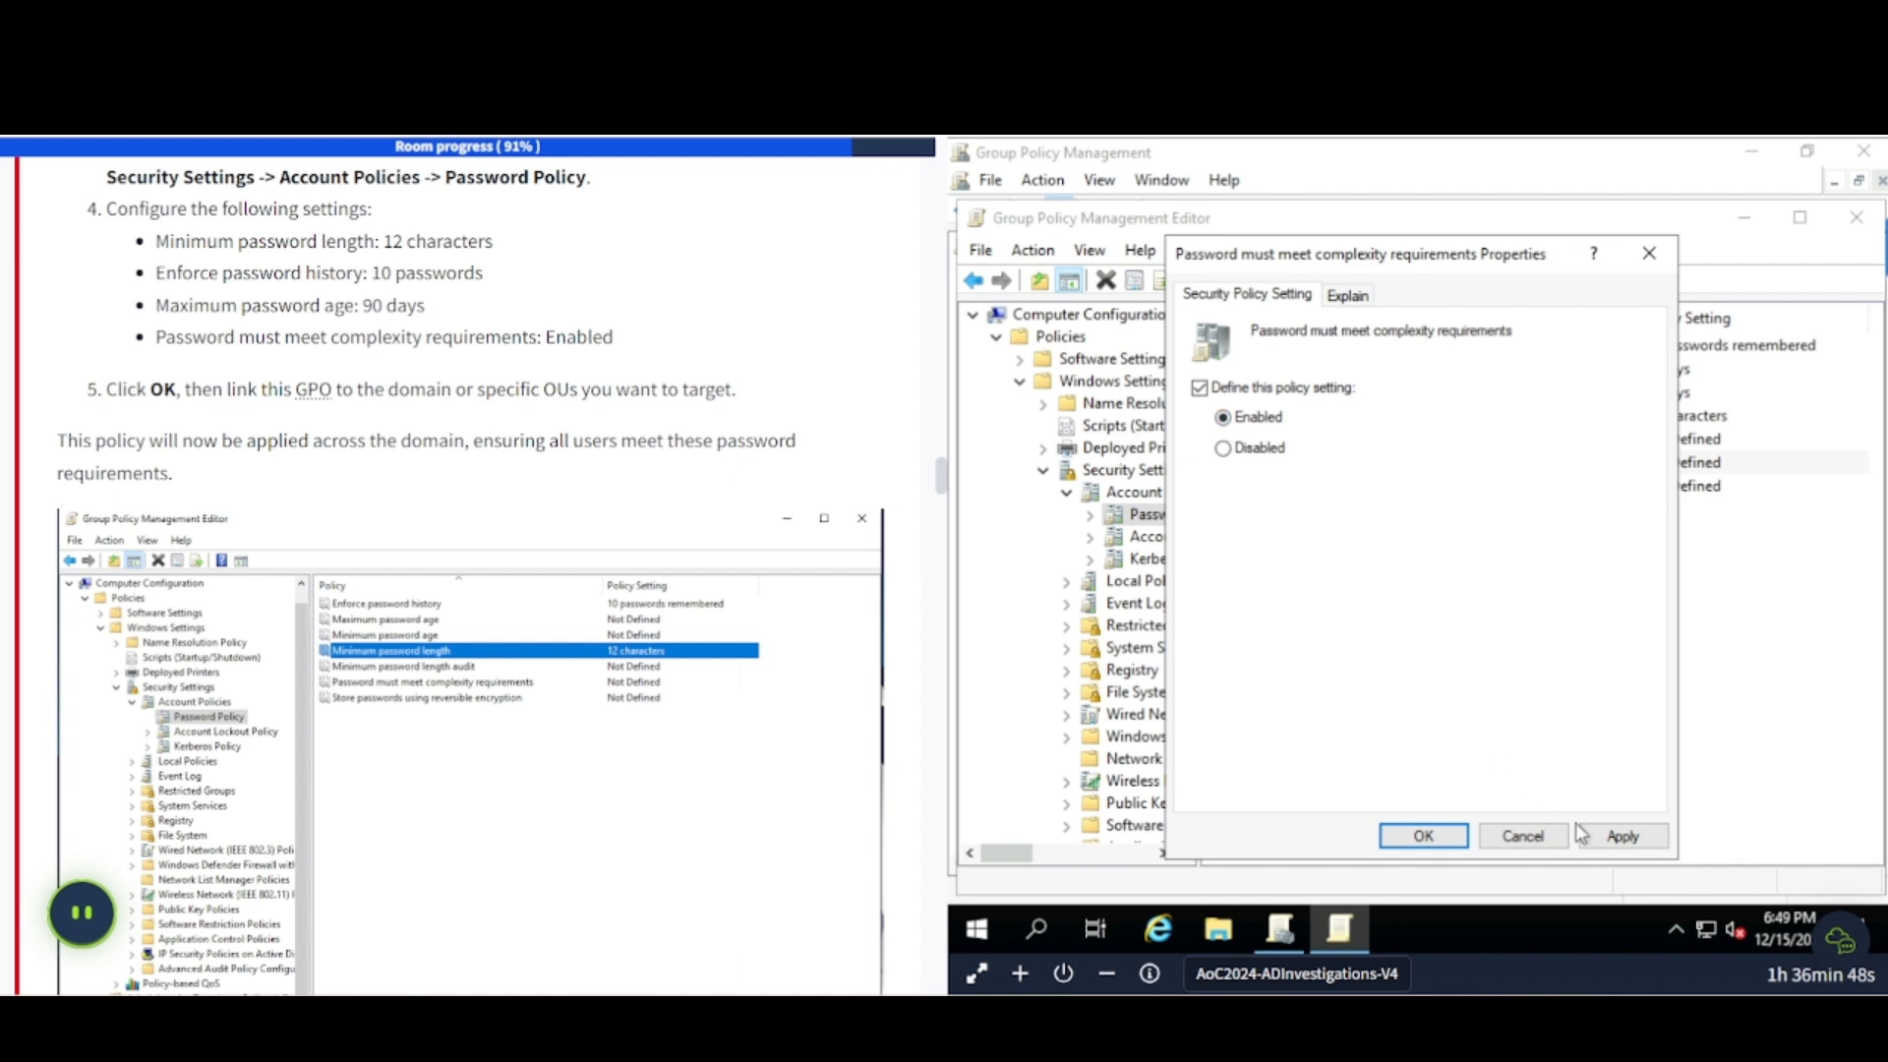
pyautogui.click(1618, 835)
pyautogui.click(1424, 834)
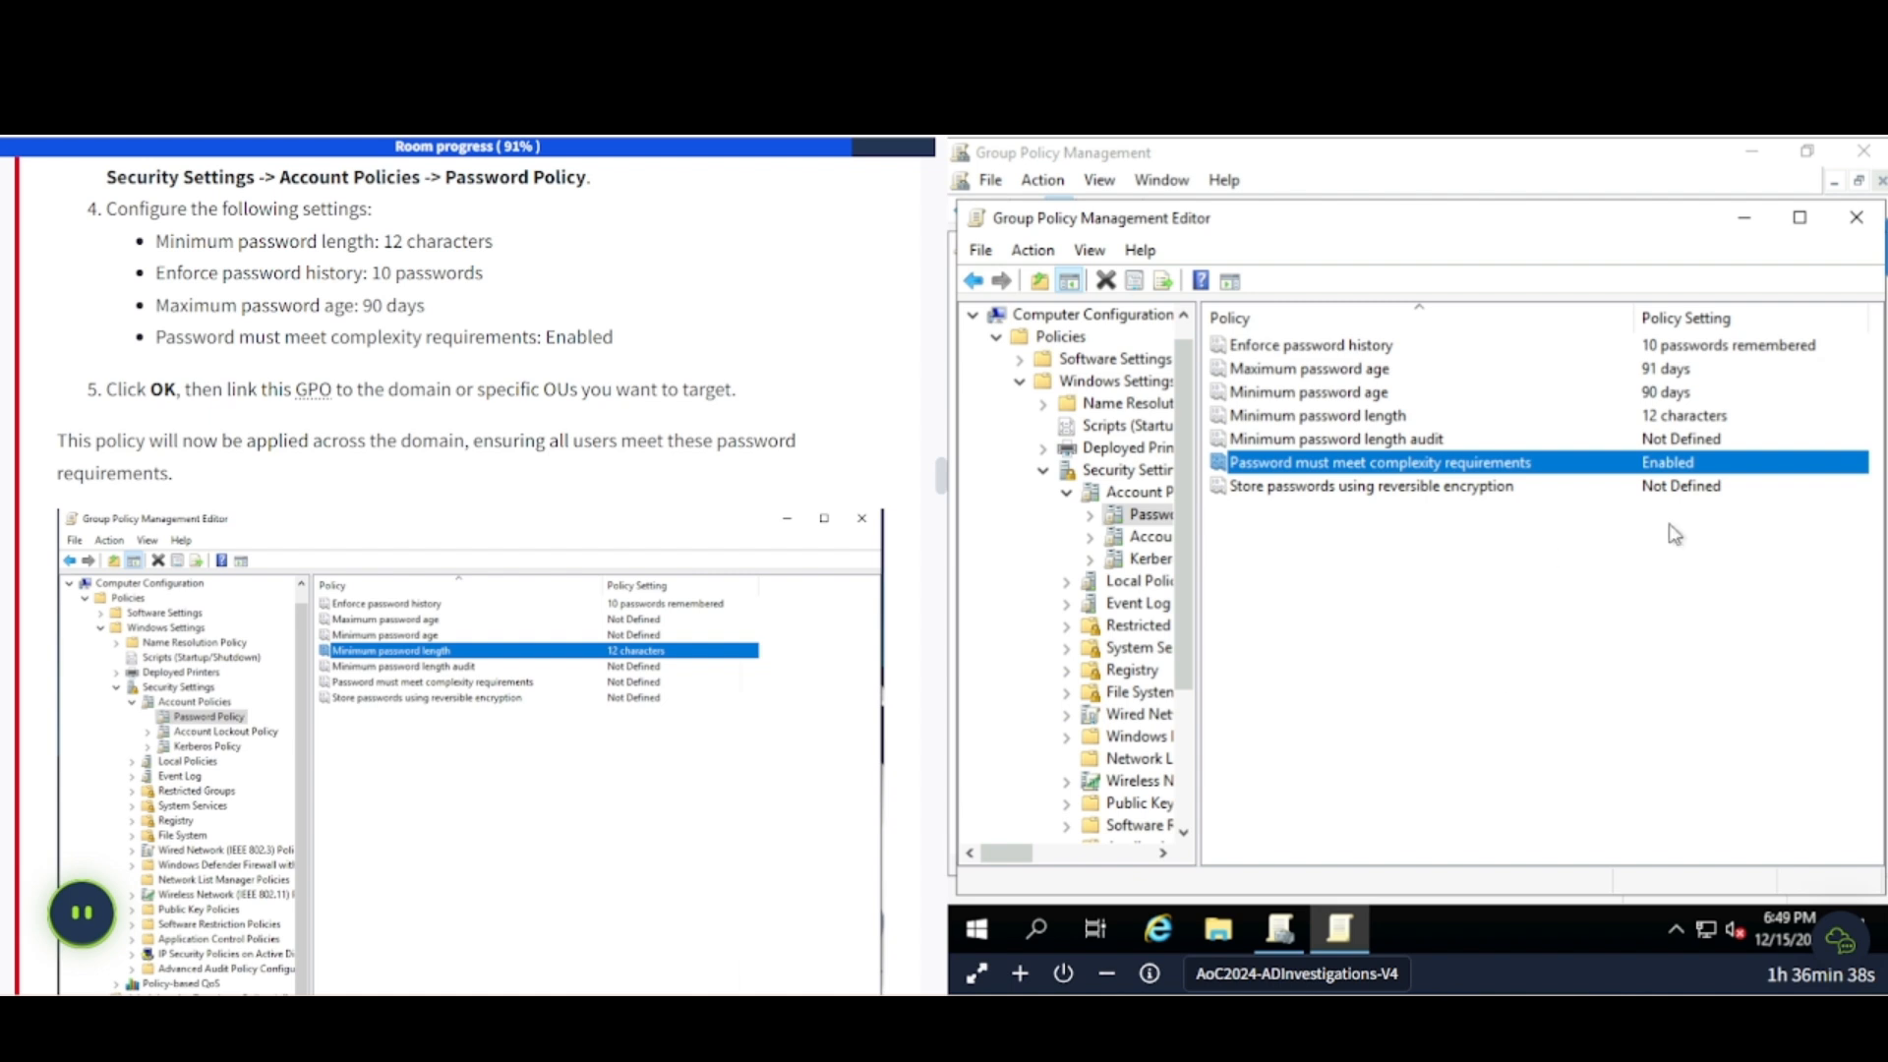
# - Close the policy editor and set the Password Policy link on wareville.thm to Enforced
pyautogui.click(1857, 218)
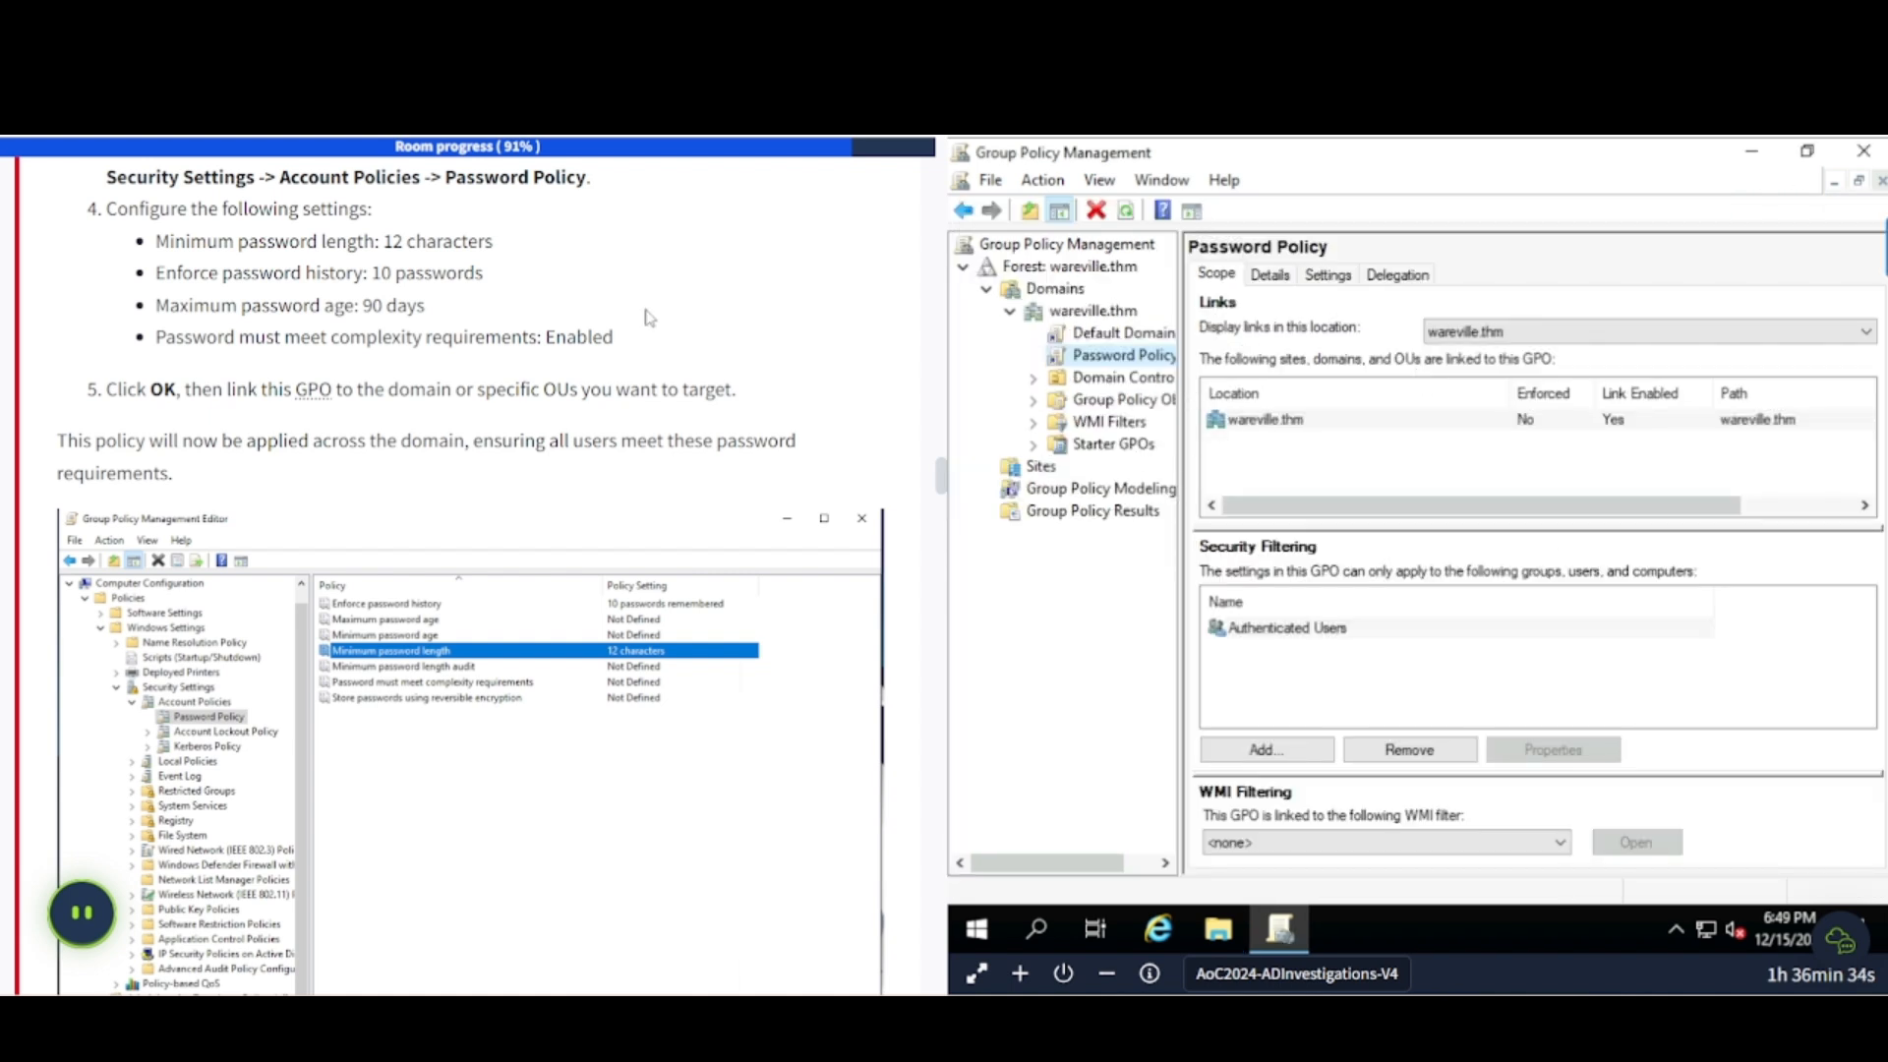
pyautogui.scroll(-1, 282, 468)
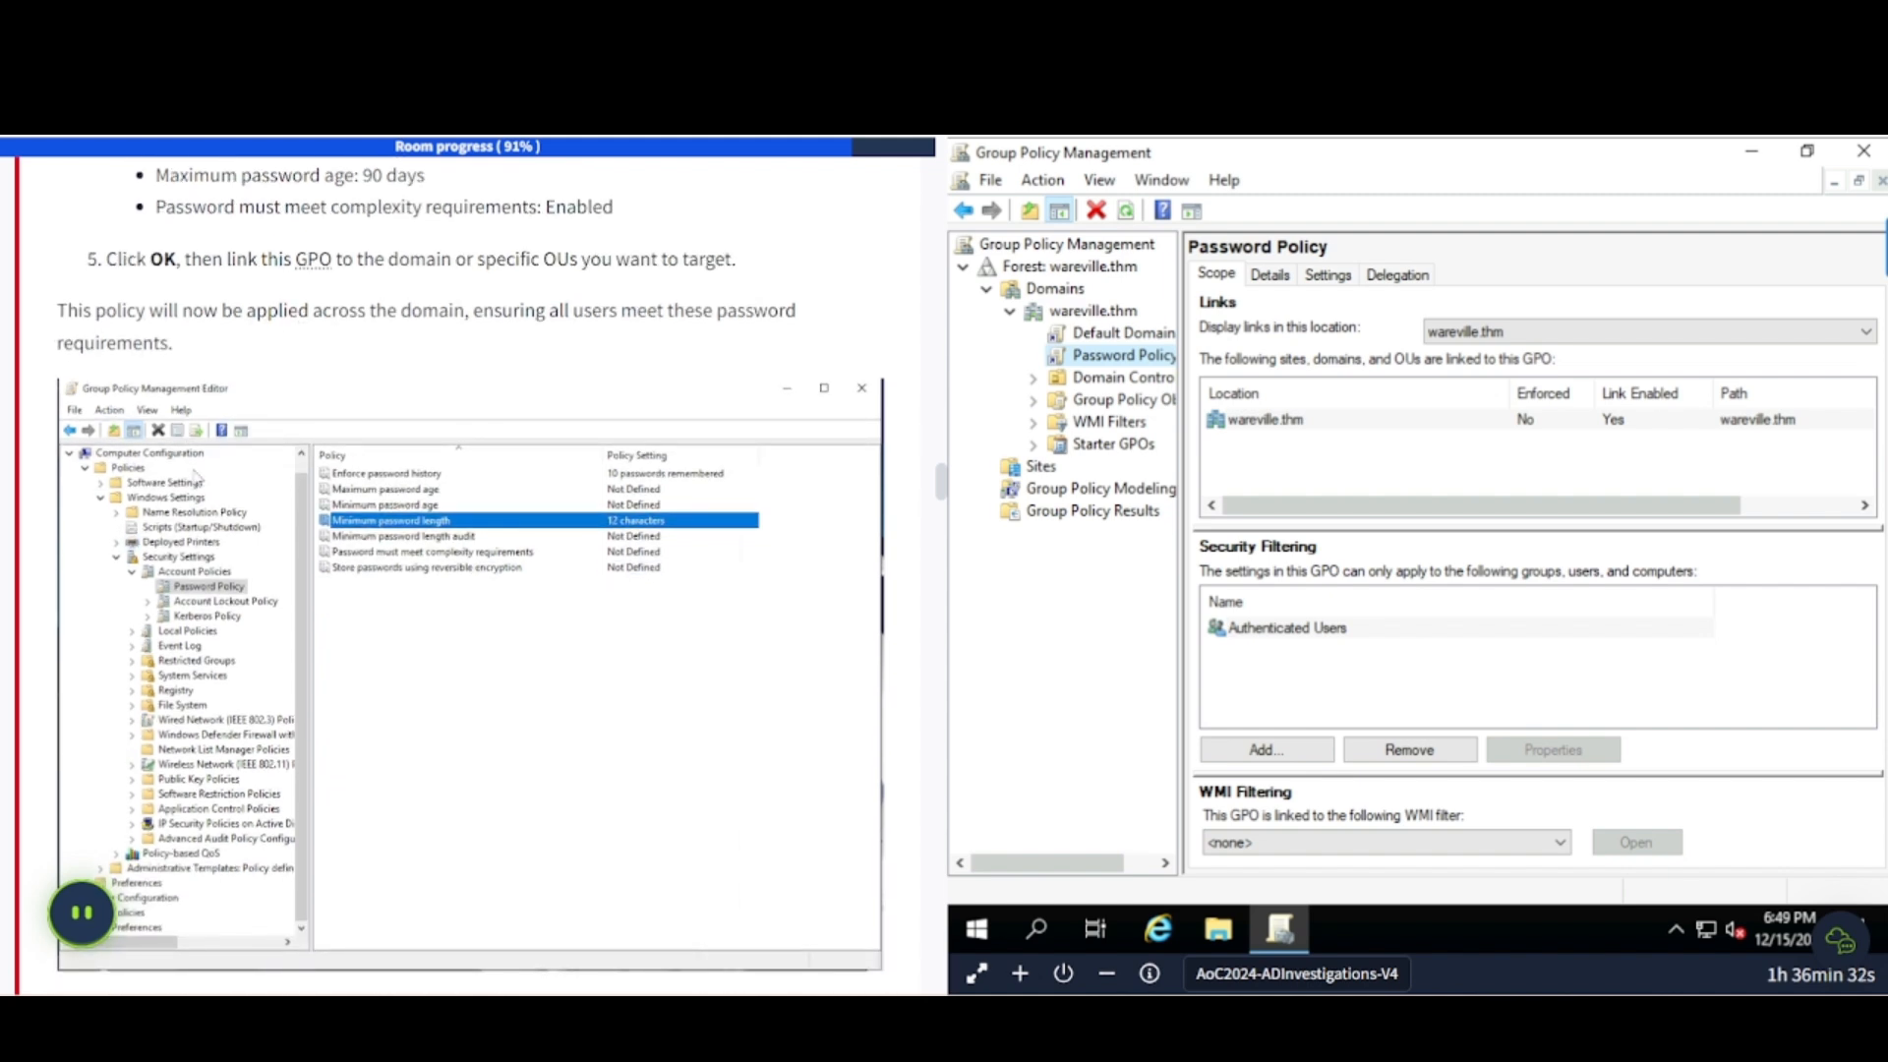
pyautogui.scroll(-1, 199, 479)
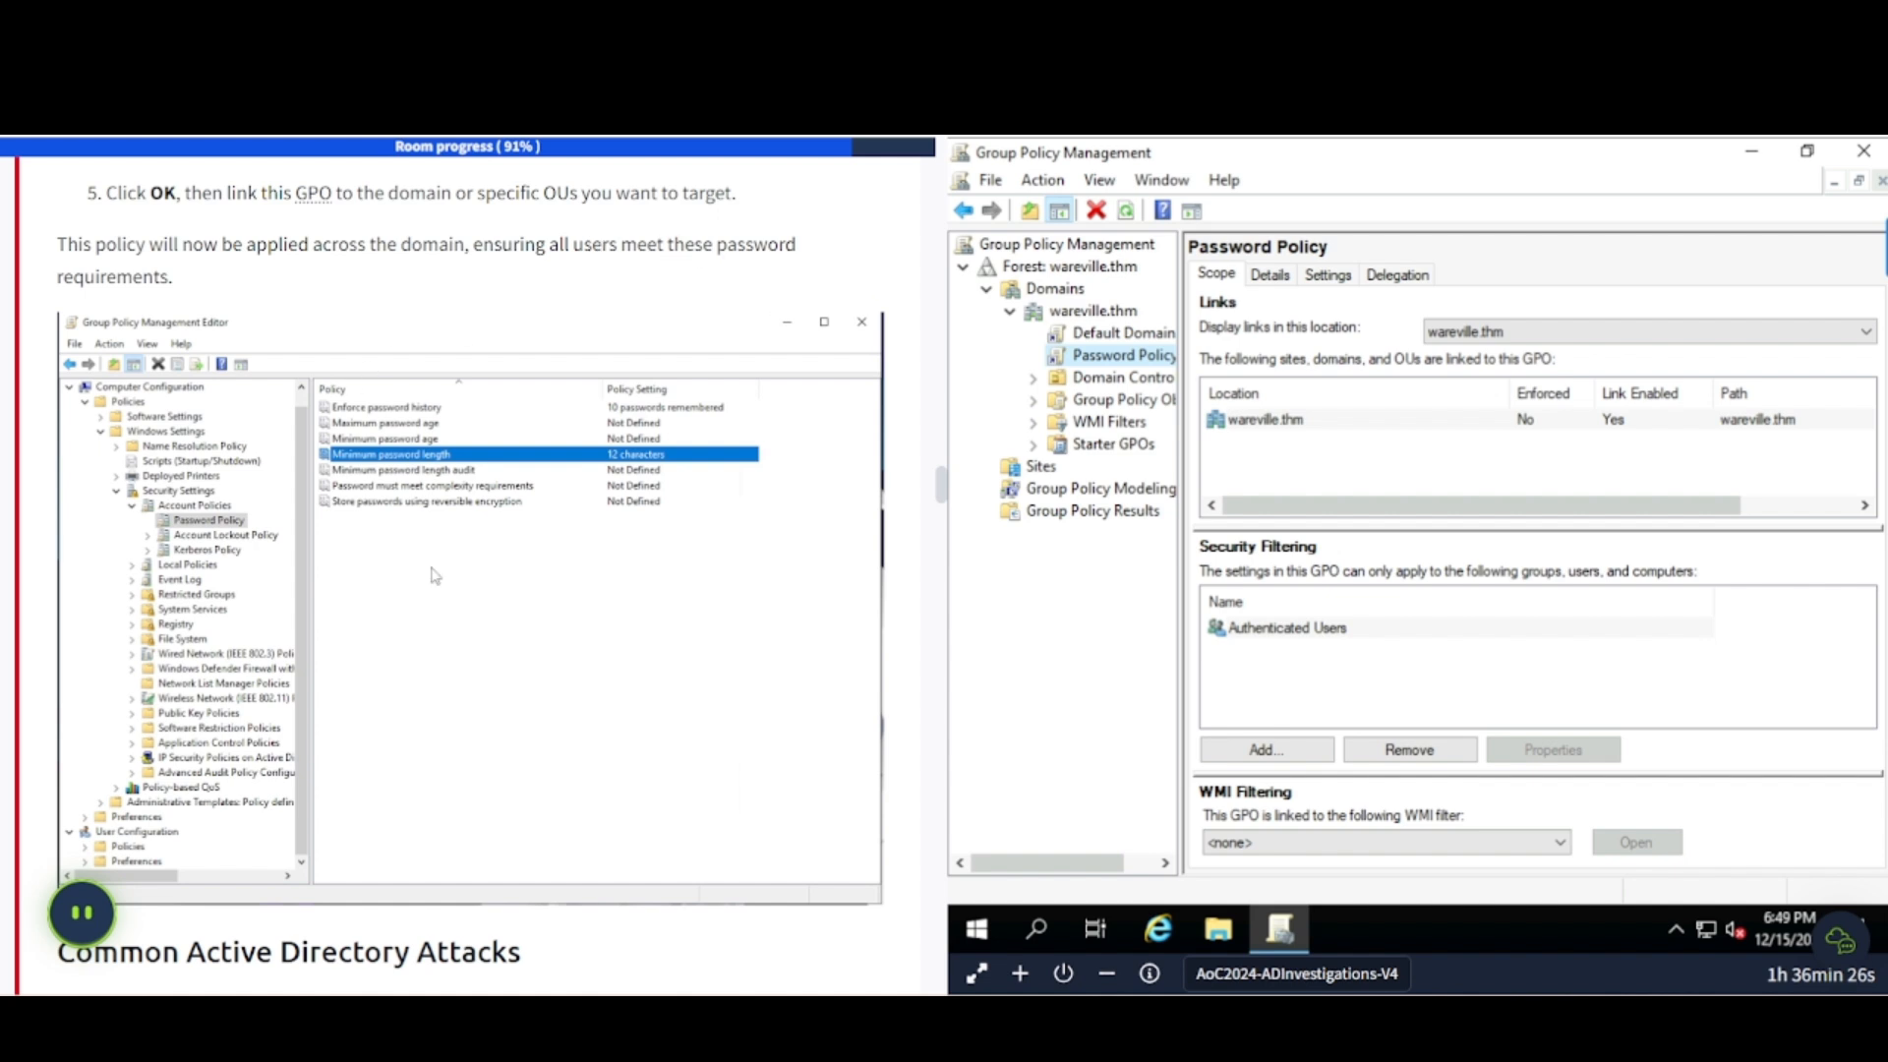
pyautogui.scroll(-3, 434, 575)
pyautogui.scroll(1, 442, 570)
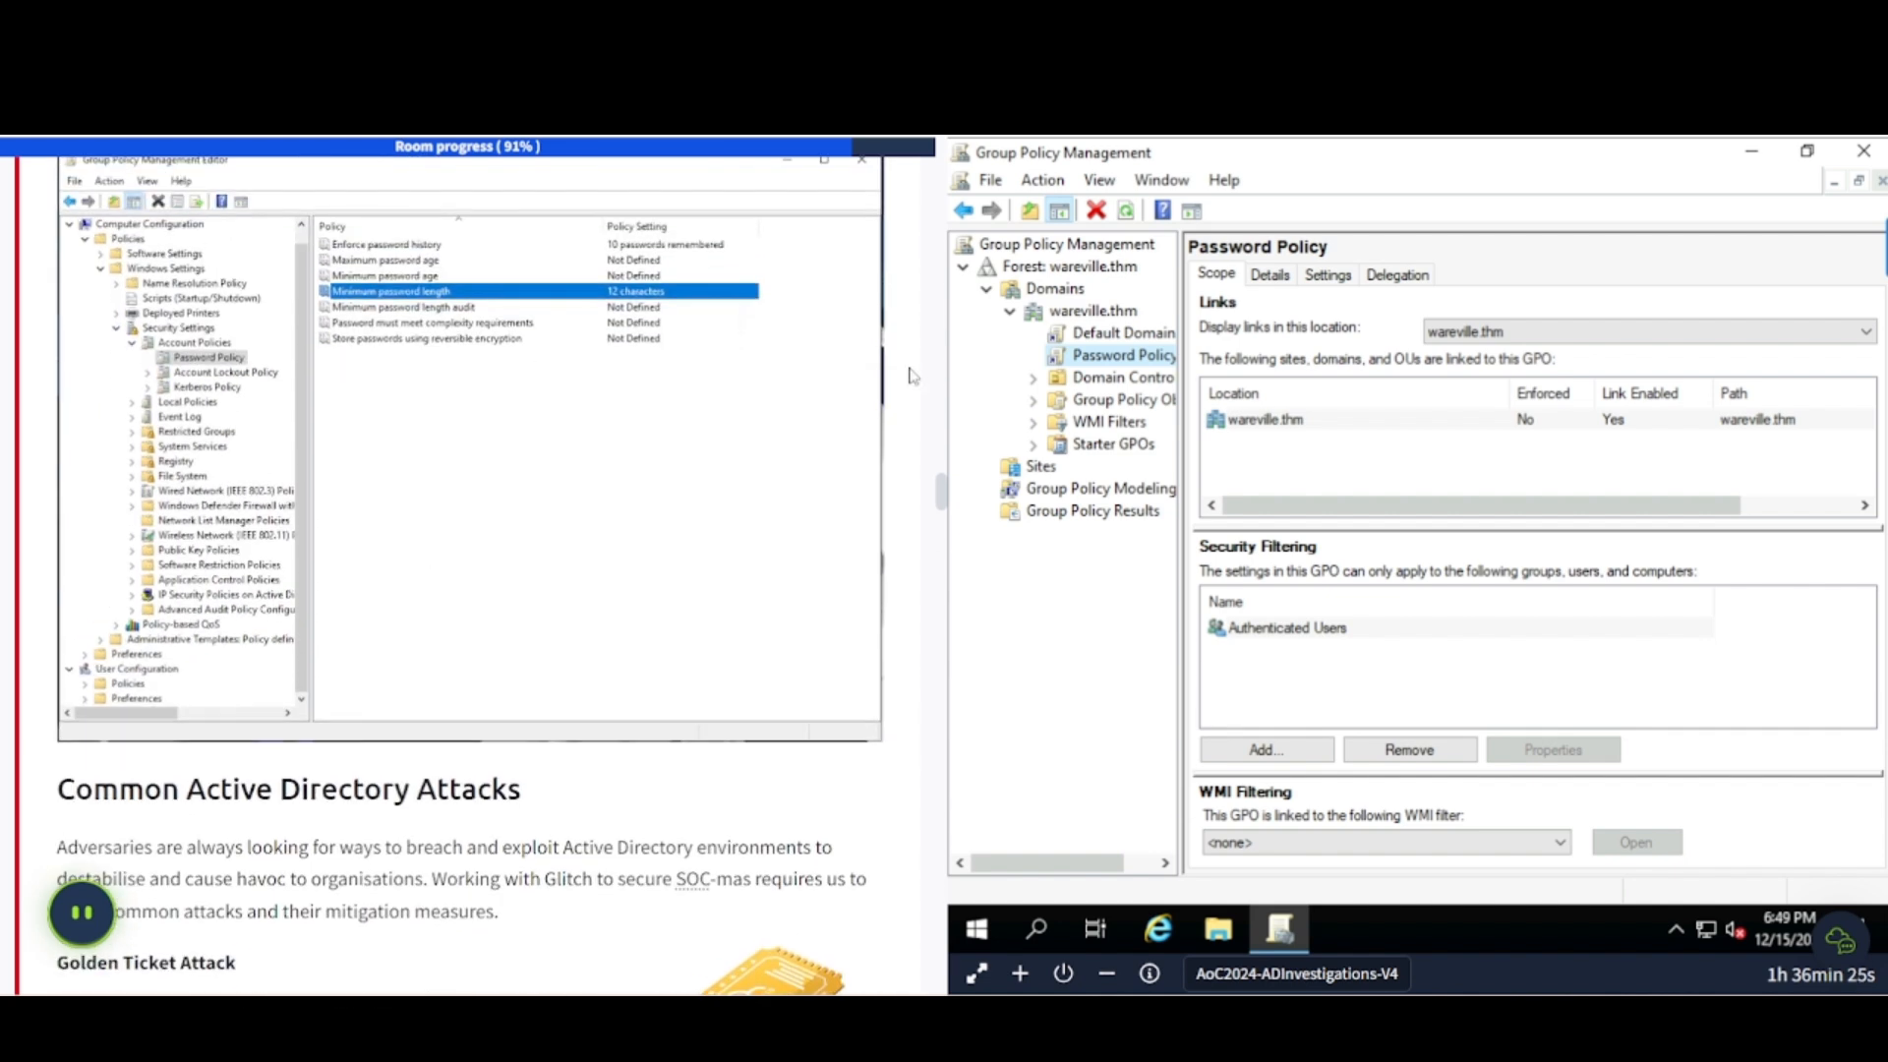
pyautogui.rightClick(1119, 361)
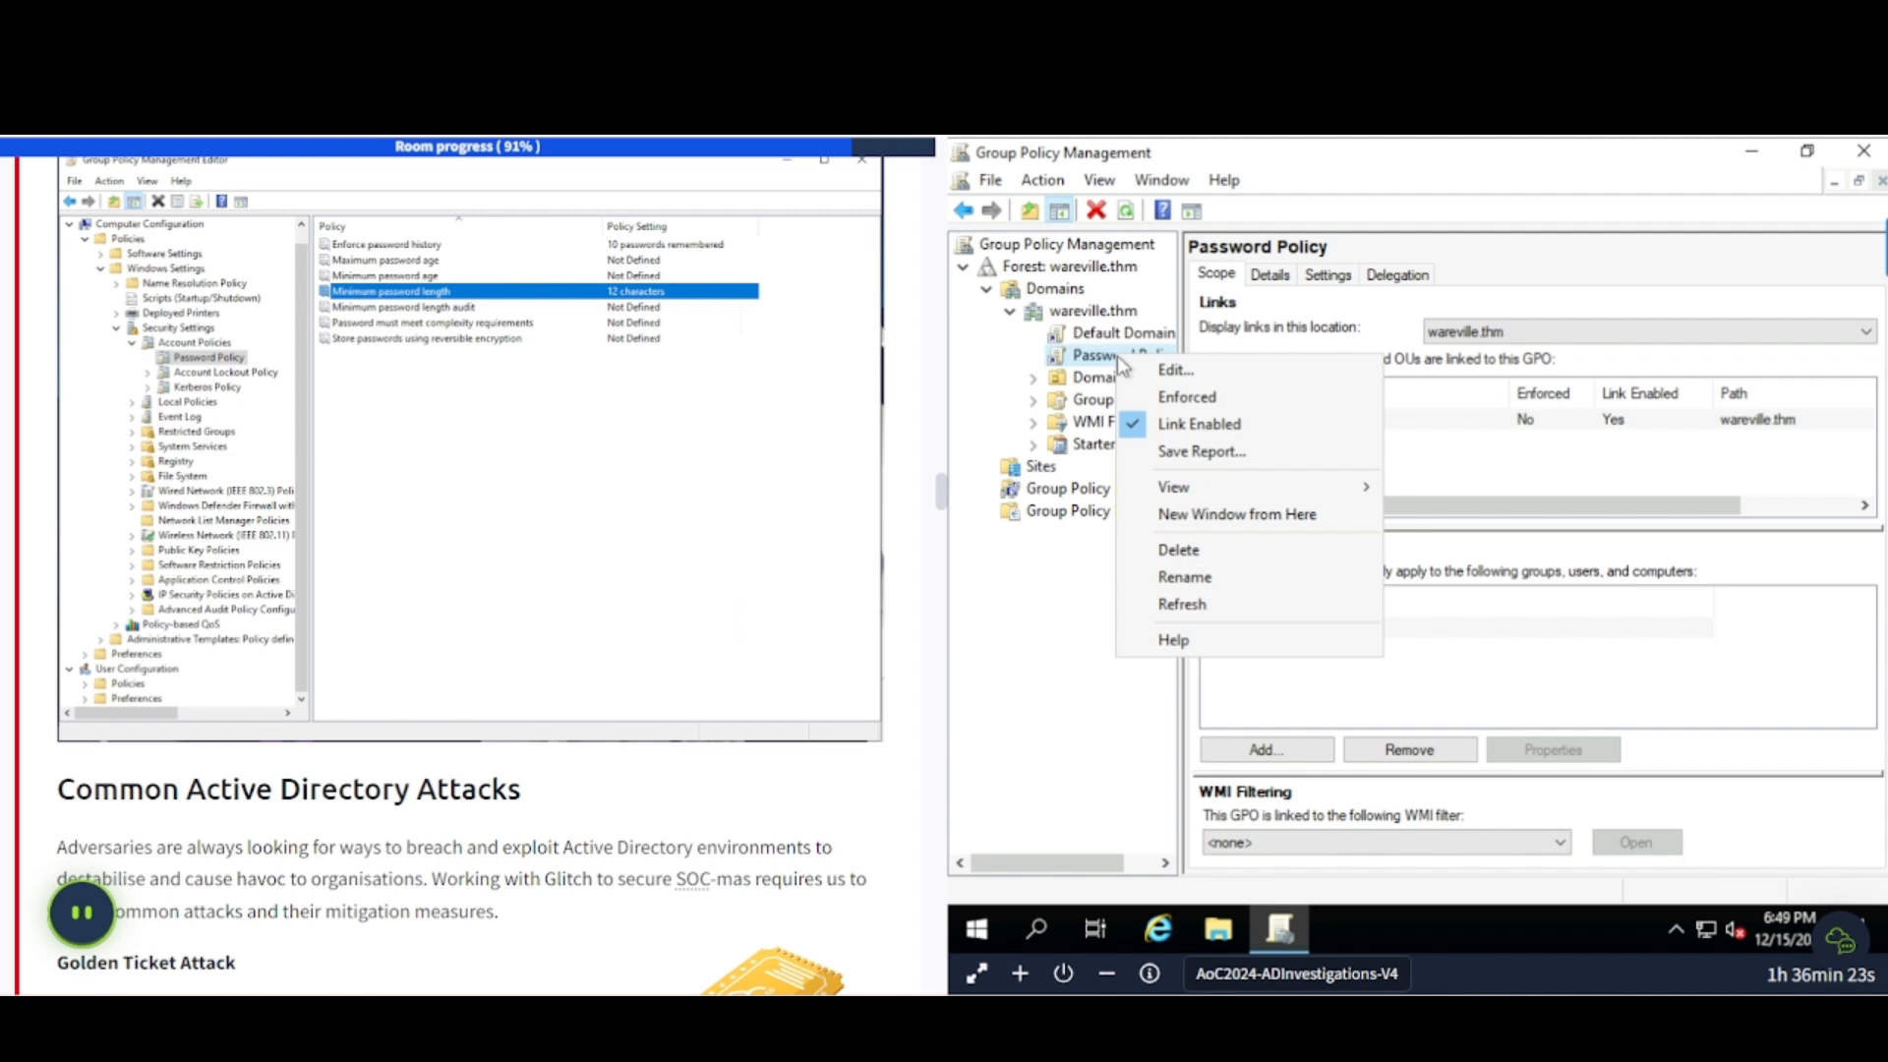
pyautogui.click(1182, 400)
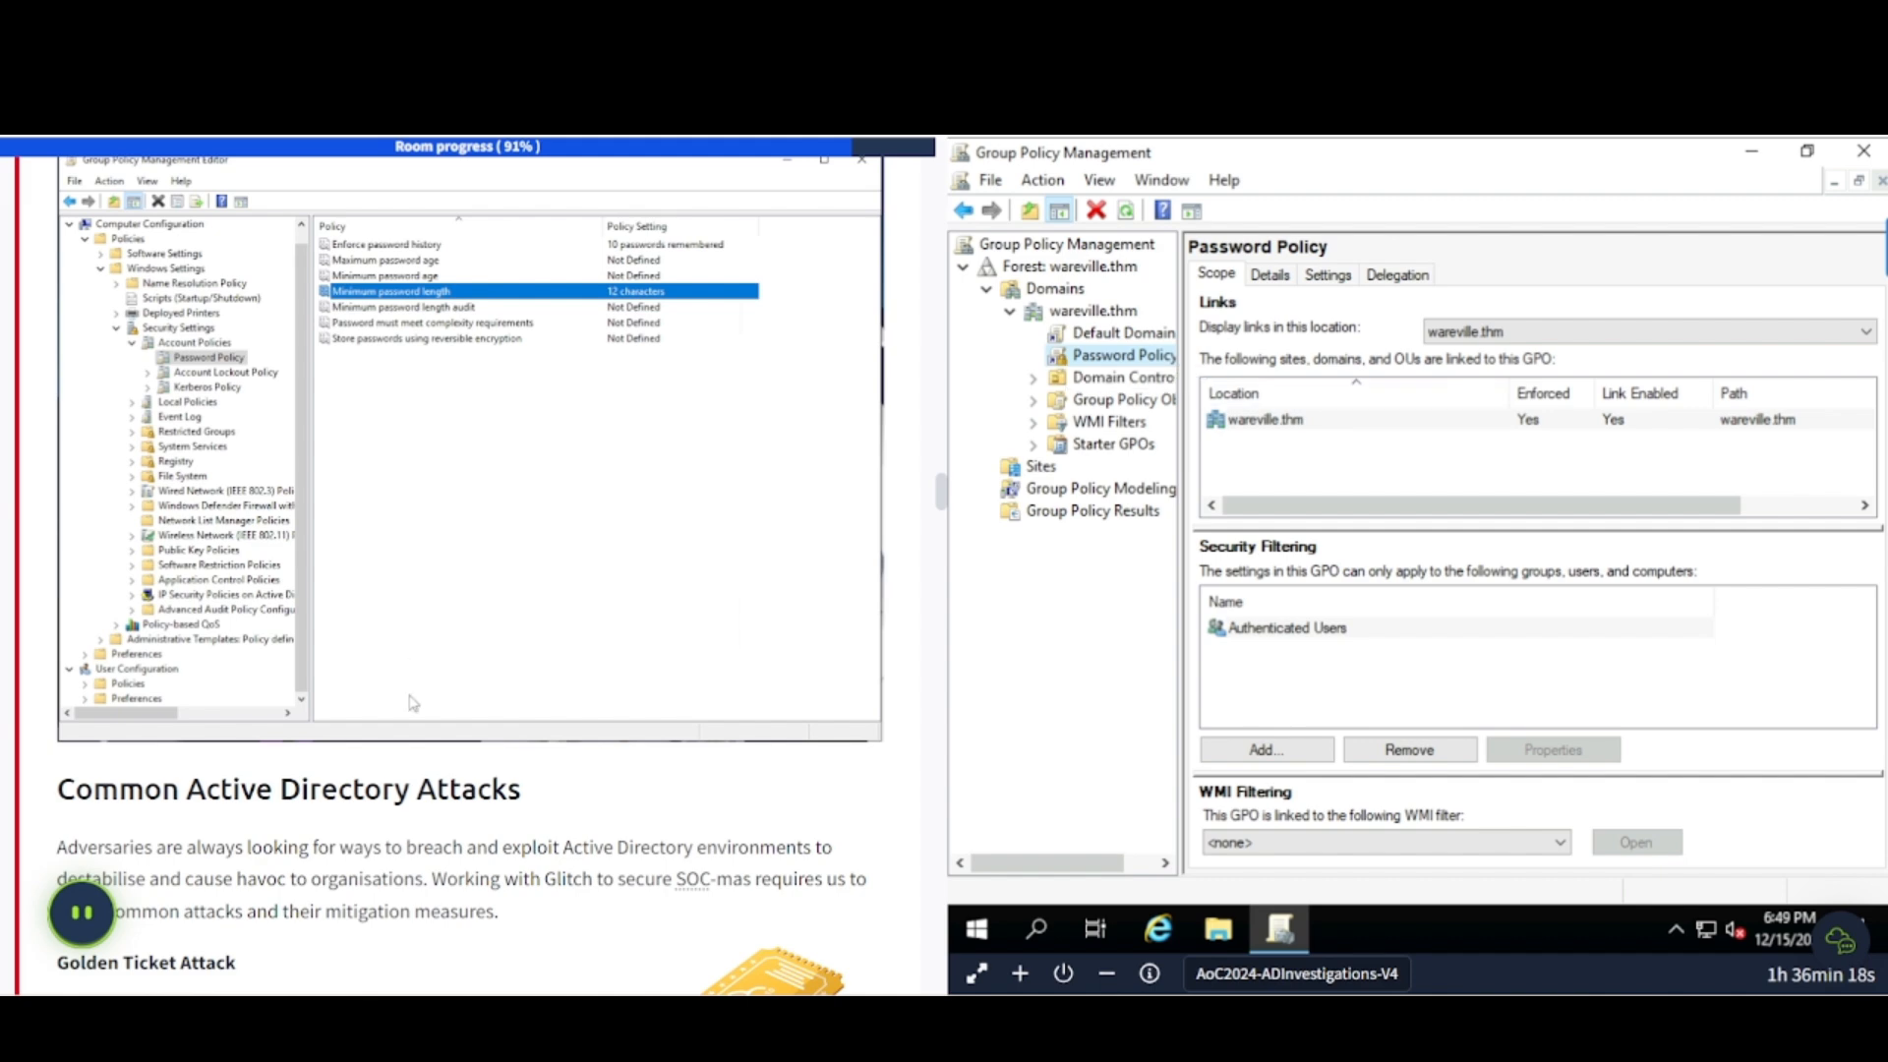
# - Read from Golden Ticket and Event IDs 4768/4672 down to Pass-the-Hash and Kerberoasting
pyautogui.scroll(-4, 413, 703)
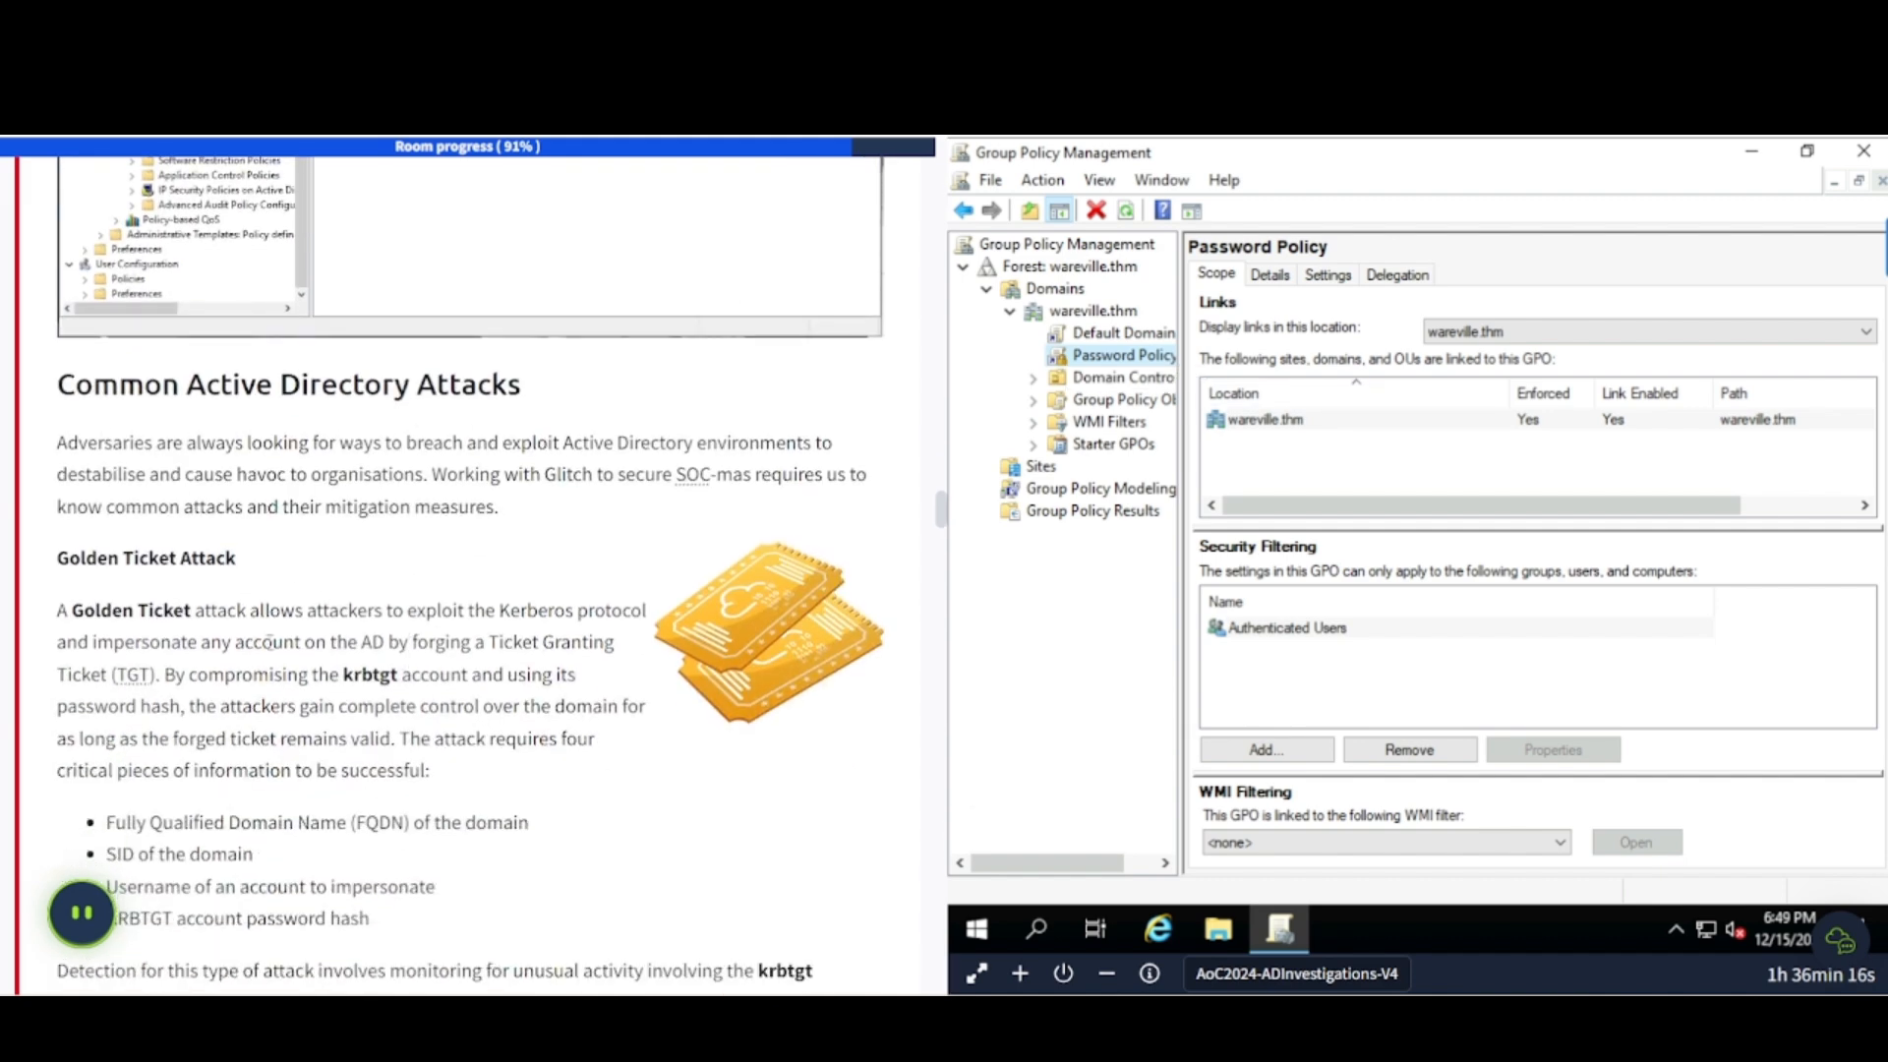
pyautogui.scroll(8, 268, 641)
pyautogui.scroll(-9, 269, 641)
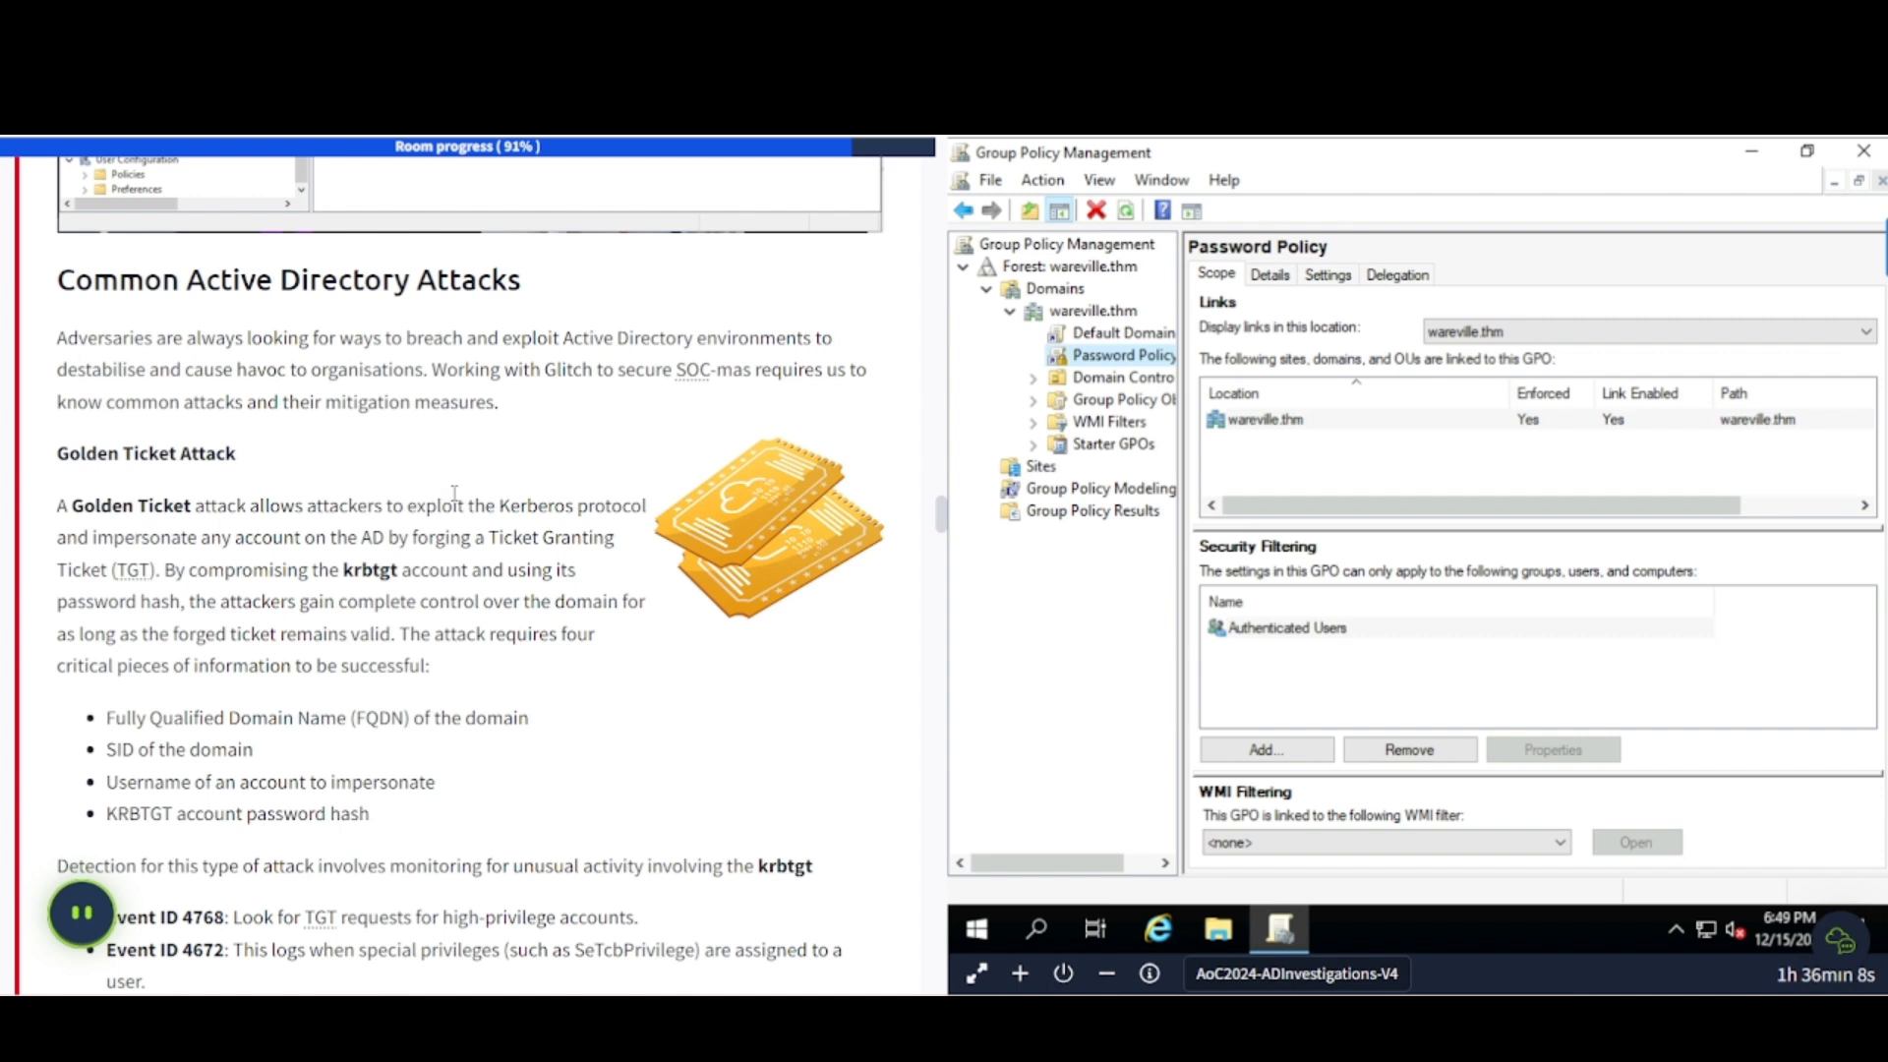
pyautogui.scroll(3, 455, 493)
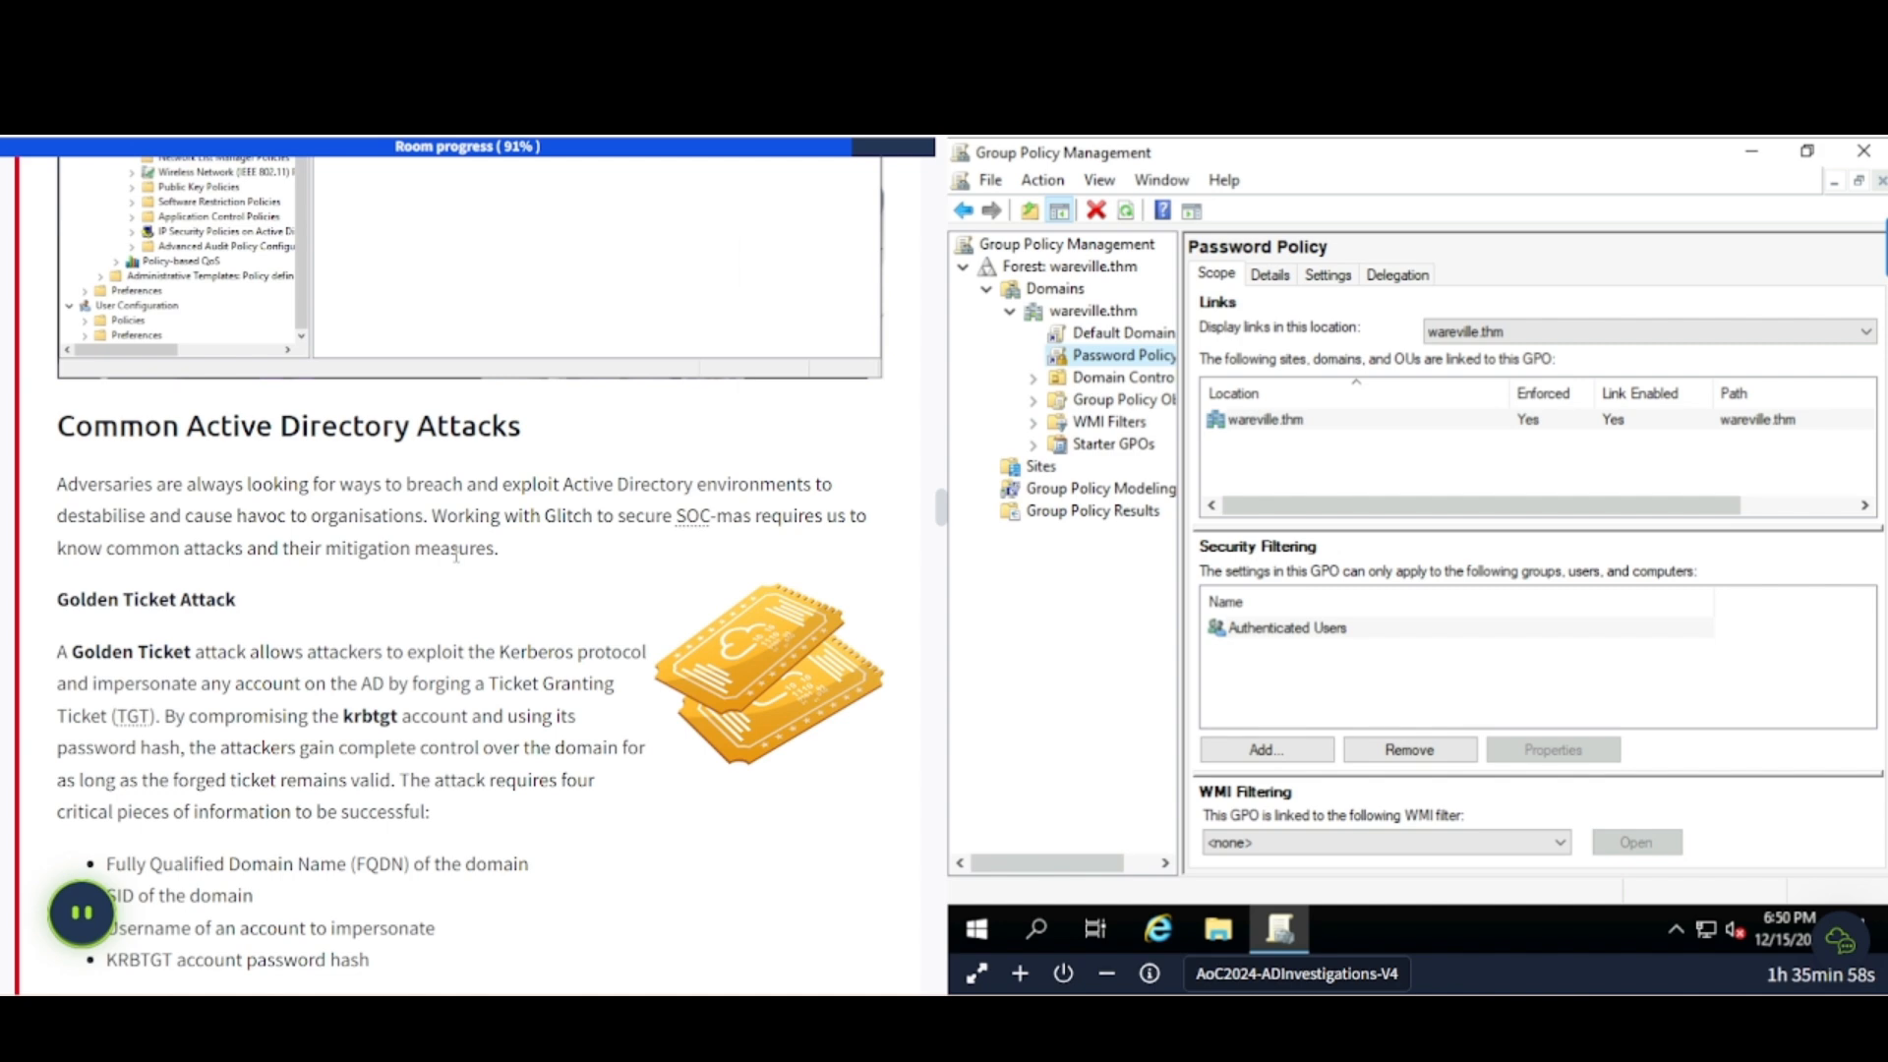
pyautogui.scroll(-4, 154, 641)
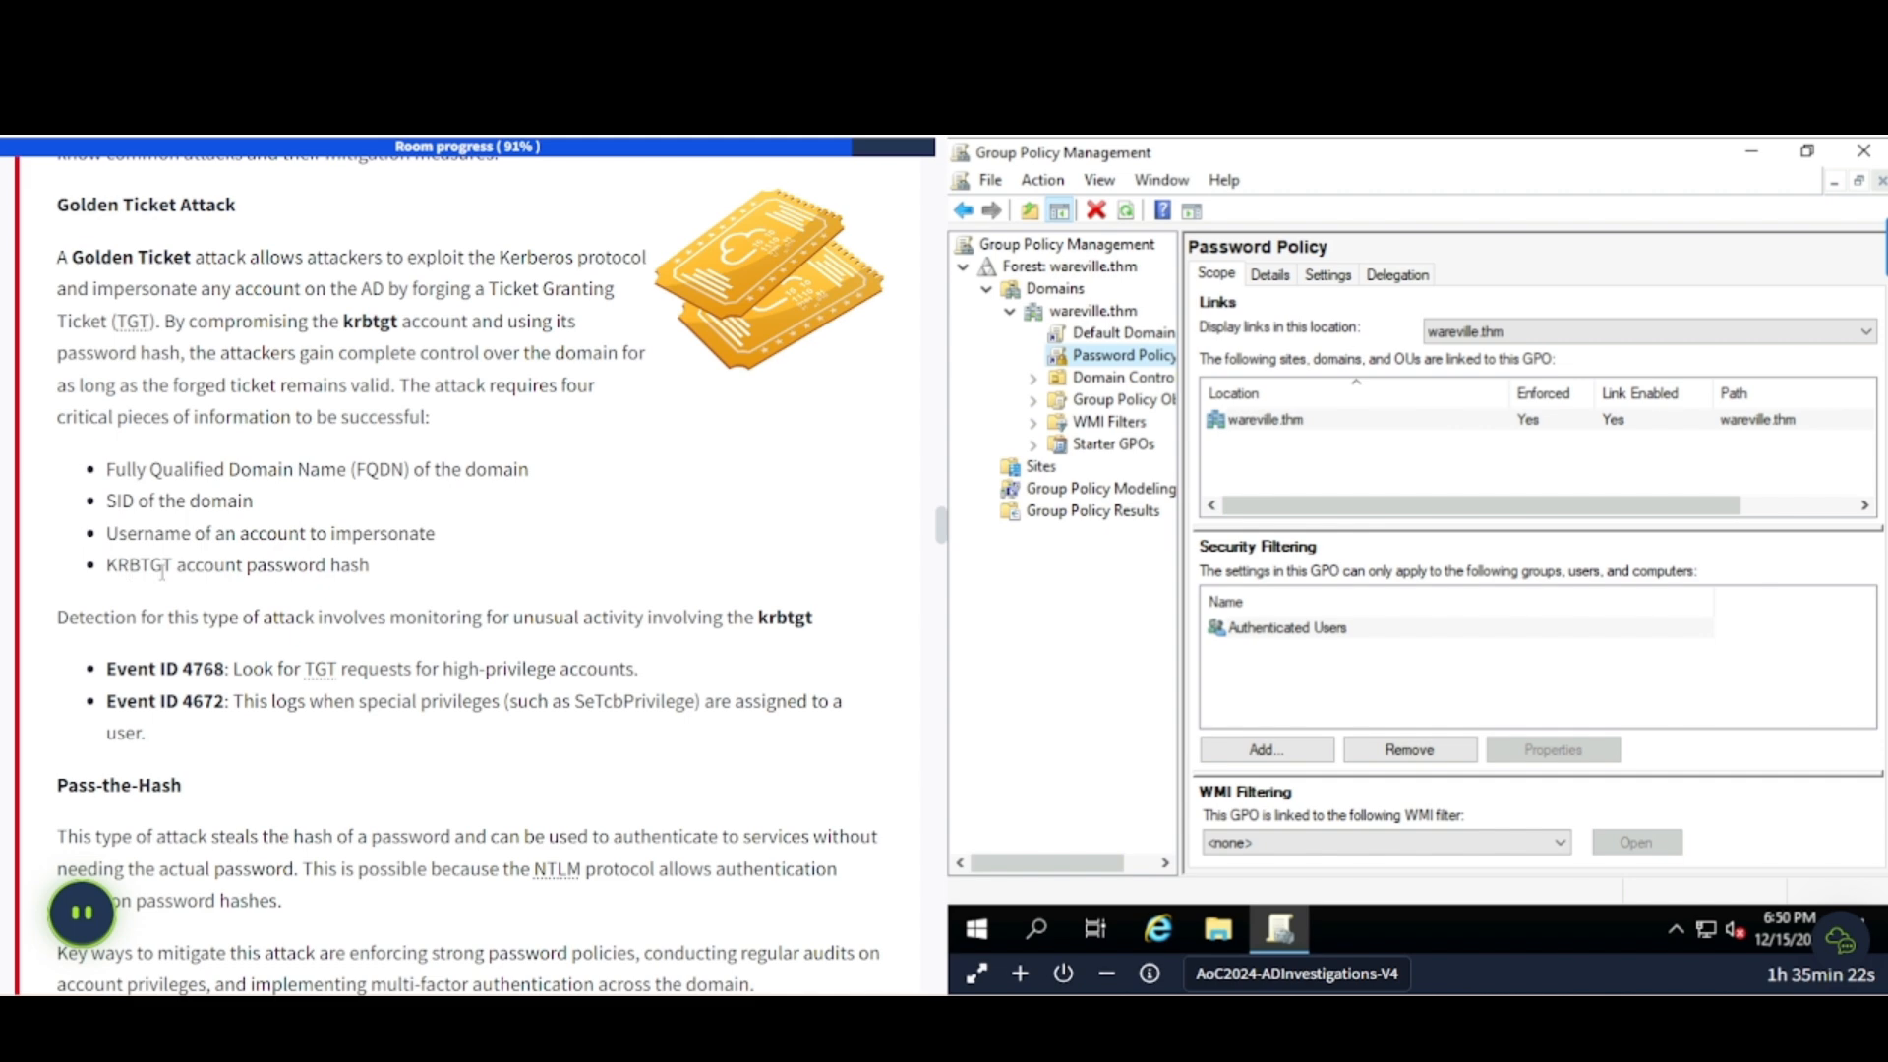
pyautogui.scroll(-4, 246, 569)
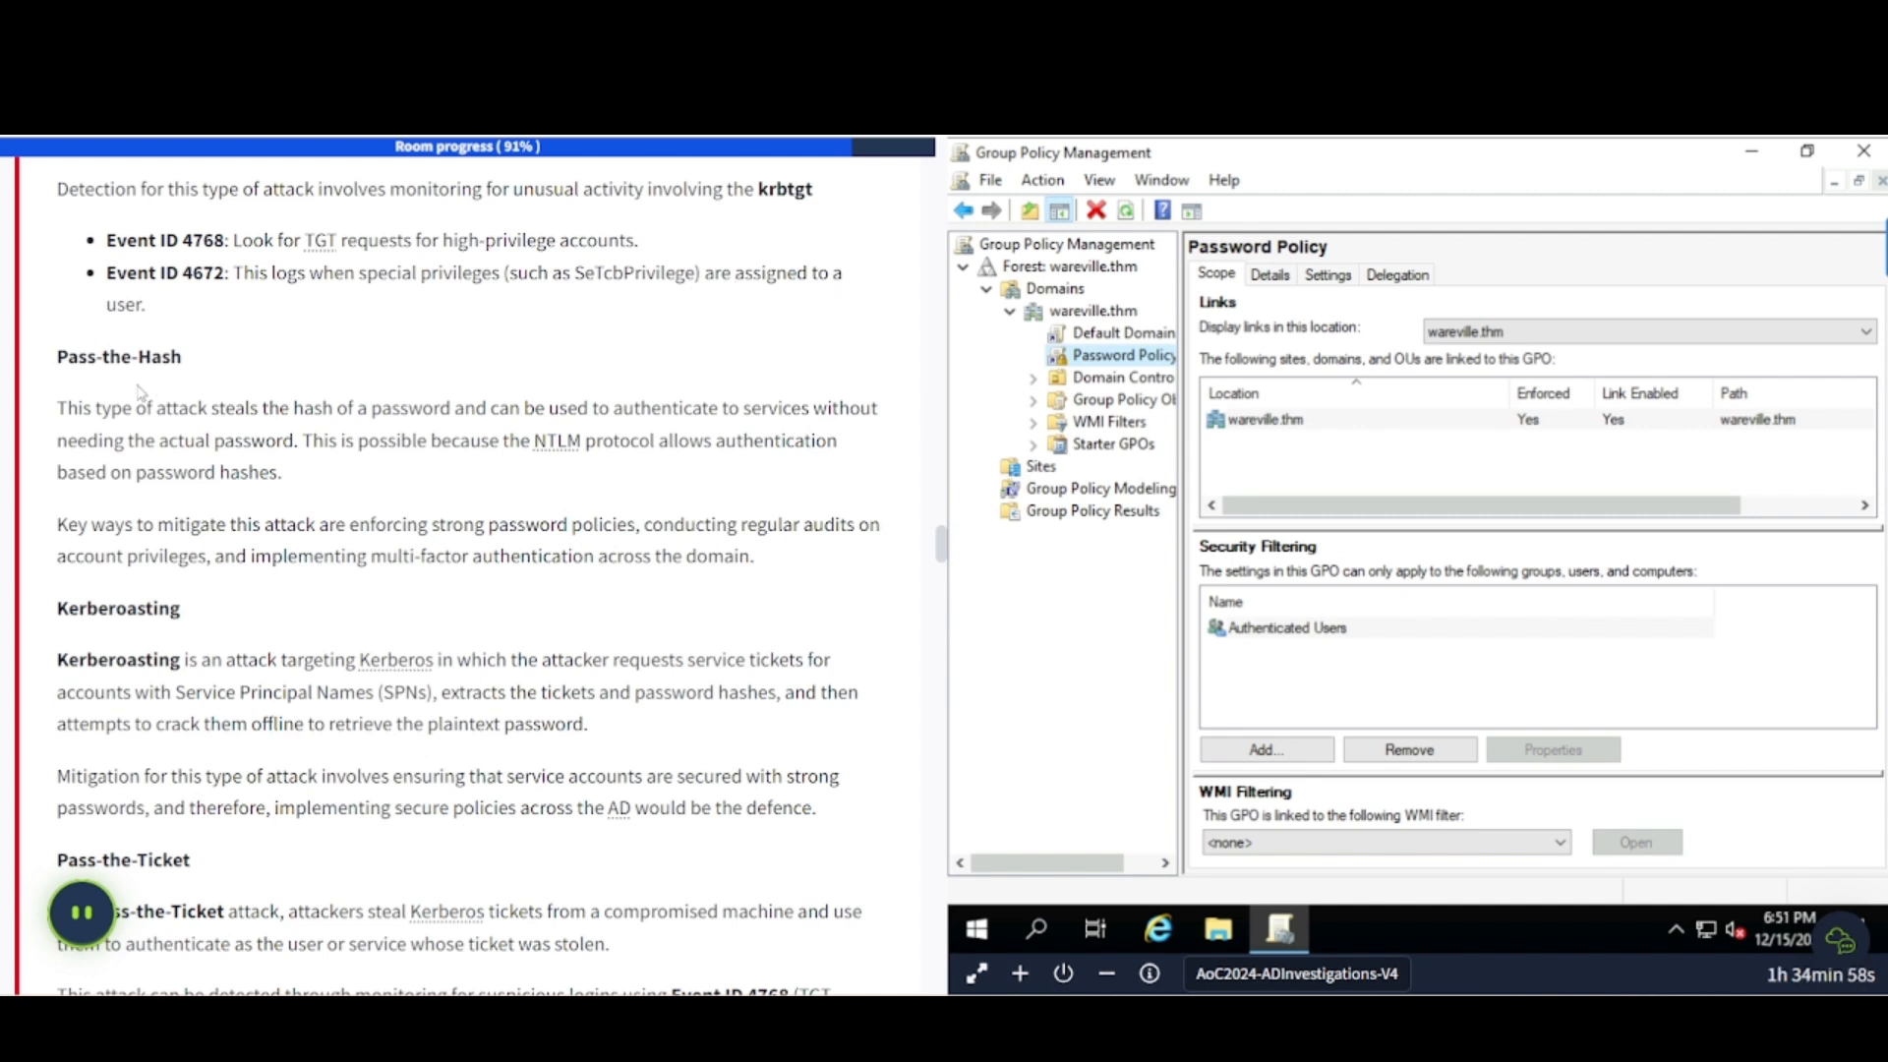
# - Read on past Pass-the-Ticket and Malicious GPO auditing to the Skeleton Key Attack heading
pyautogui.scroll(-2, 177, 385)
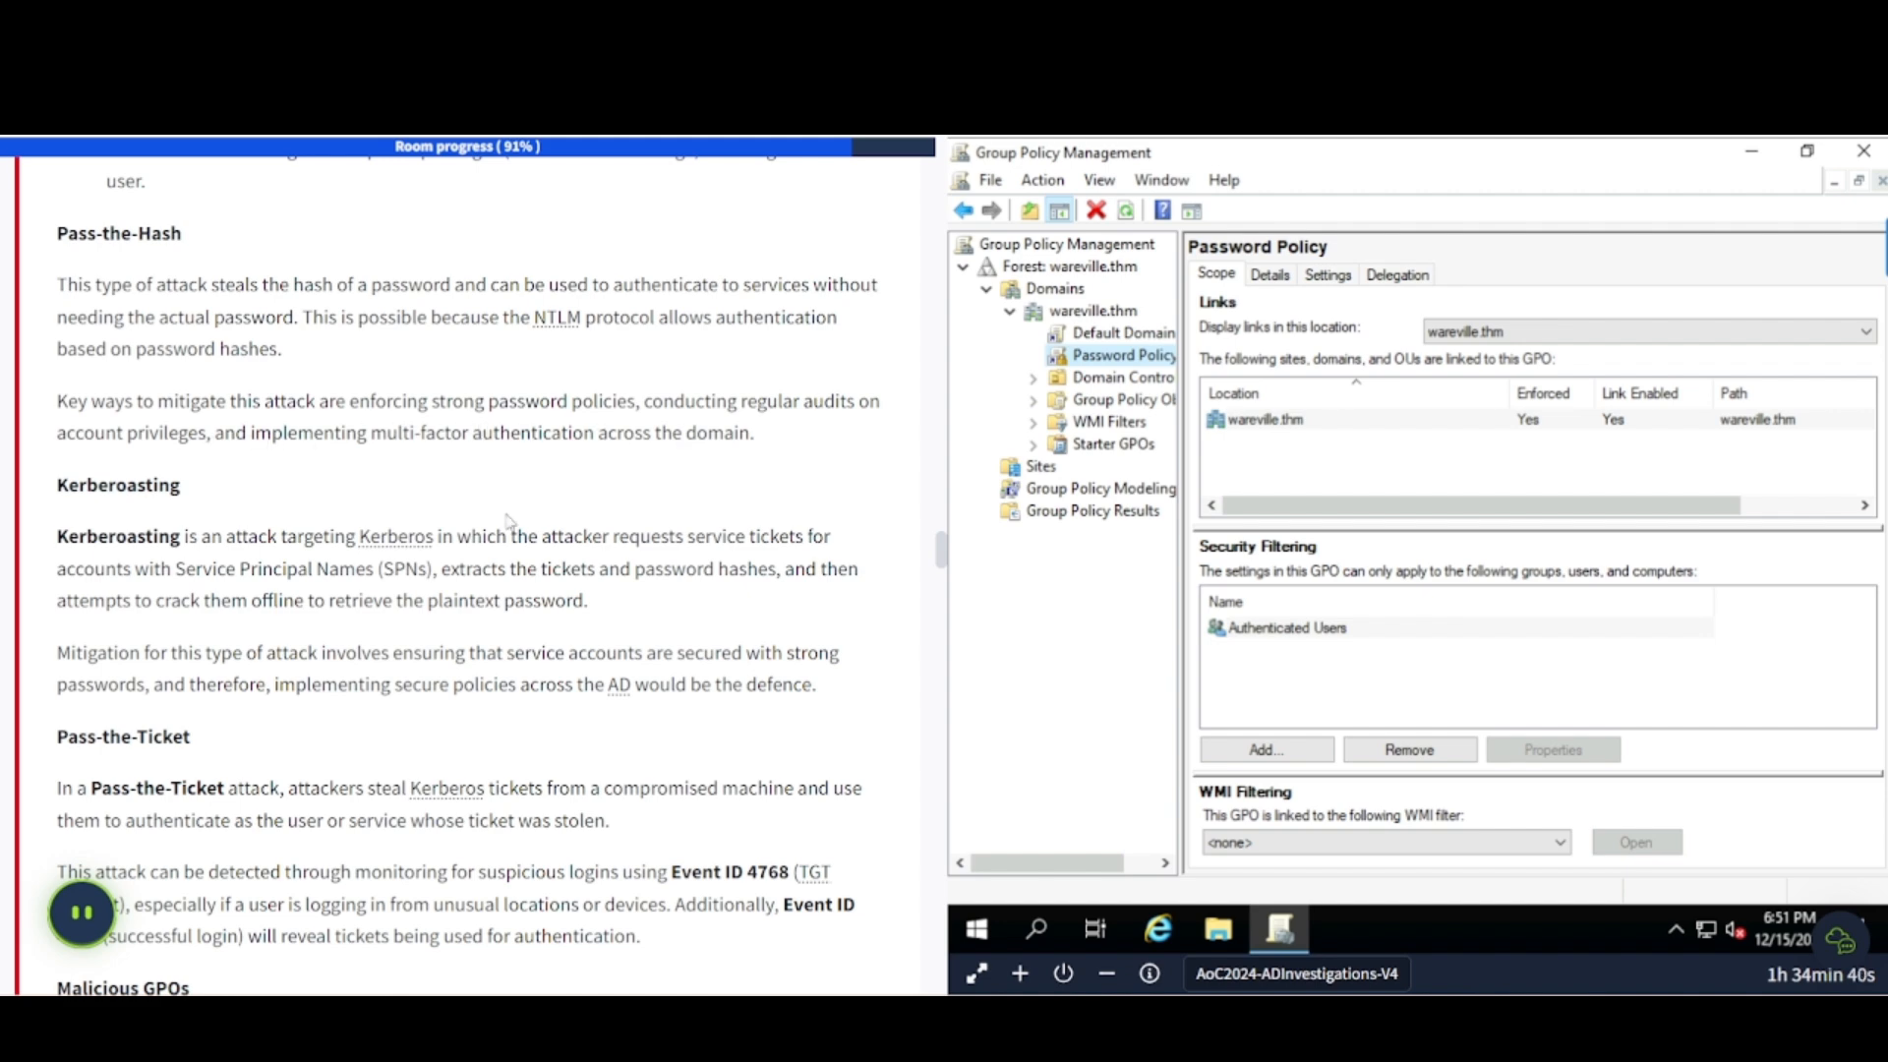
pyautogui.scroll(-3, 325, 550)
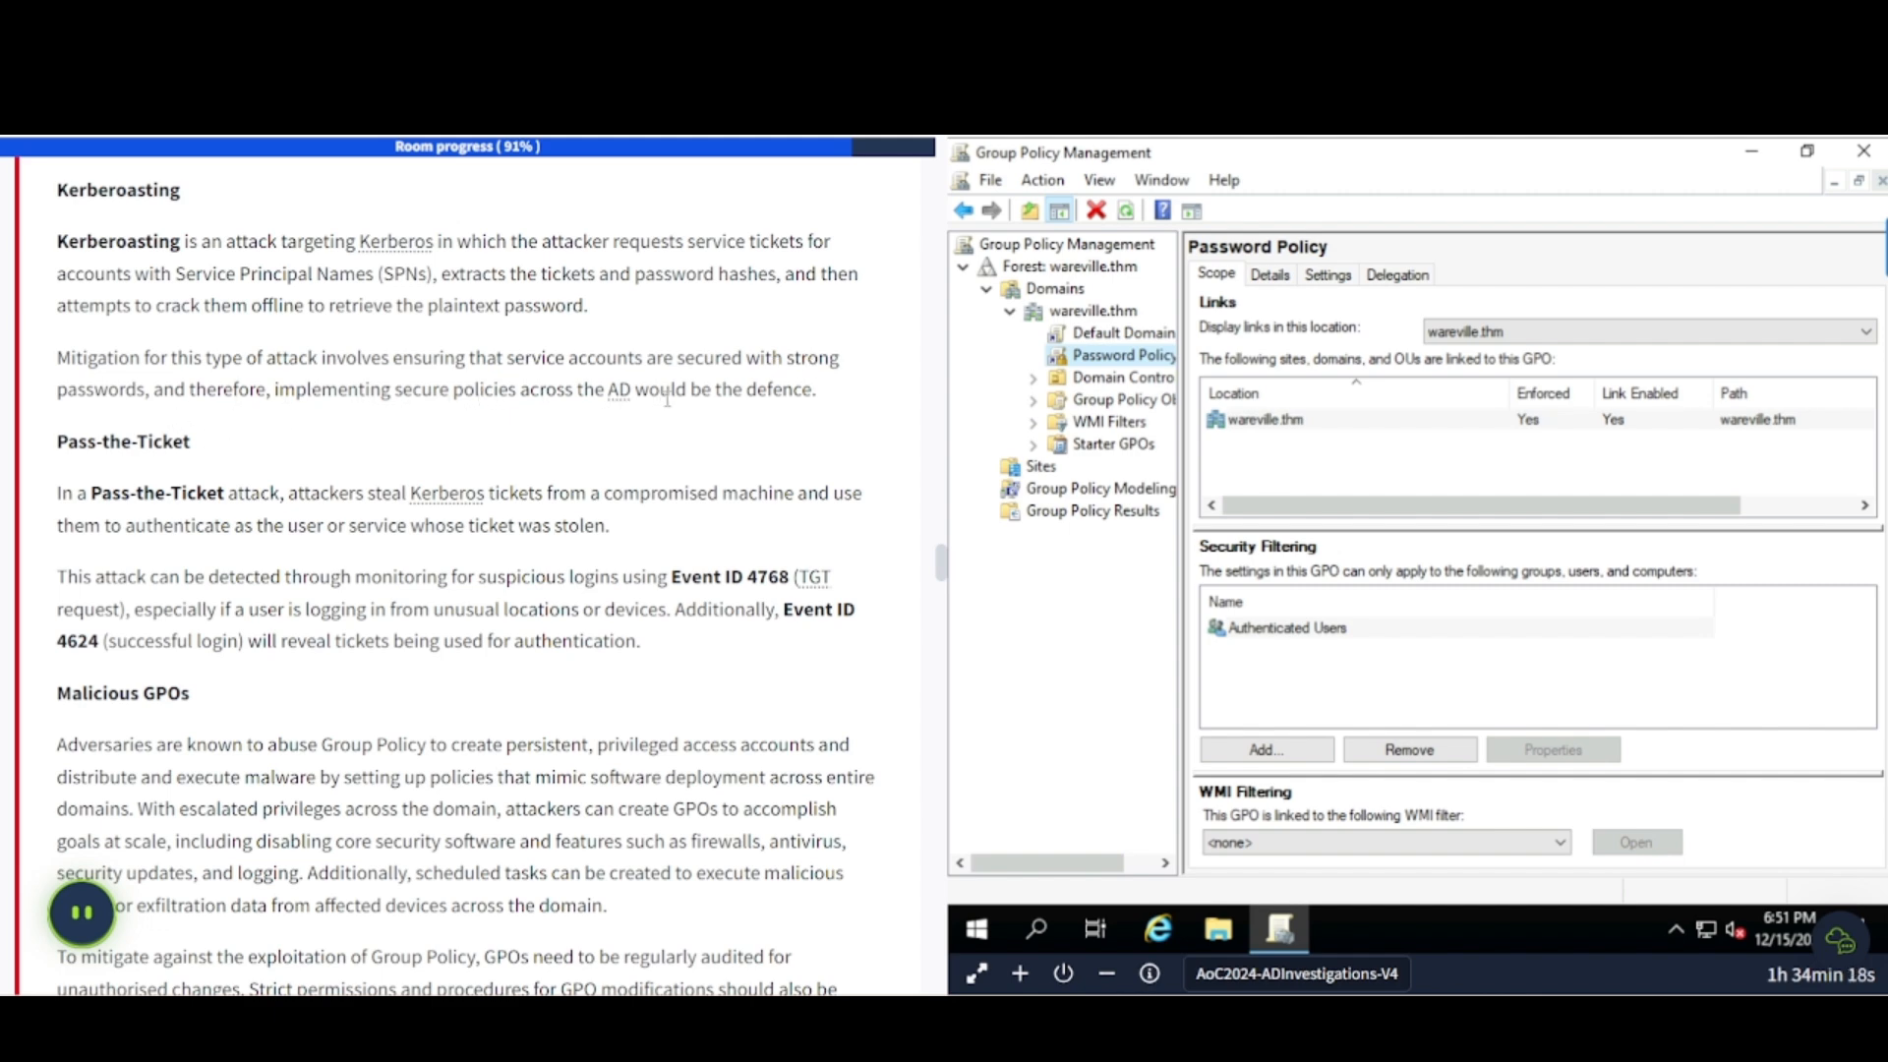
pyautogui.scroll(-2, 440, 490)
pyautogui.scroll(-1, 440, 489)
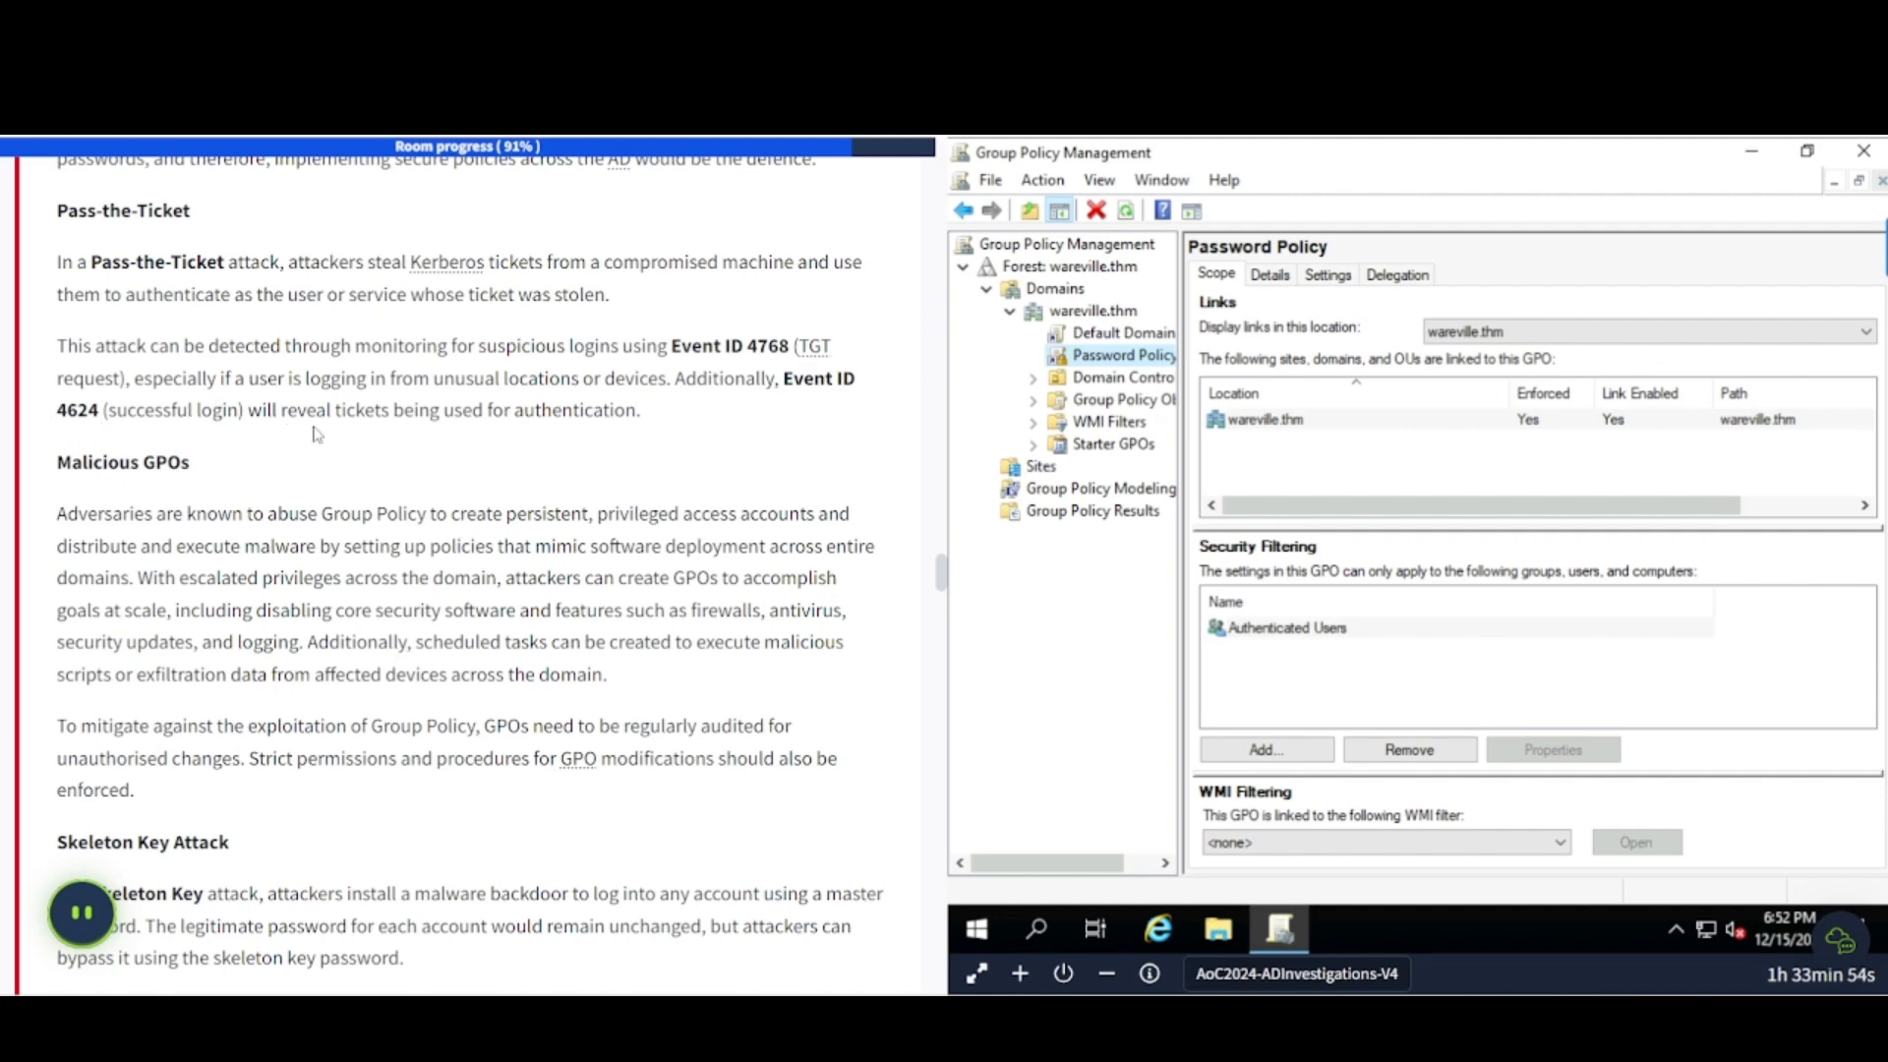
# - Scroll to the 'Listing all GPOs via PowerShell' Get-GPO -All example under Investigating an Active Directory Breach
pyautogui.scroll(-2, 472, 489)
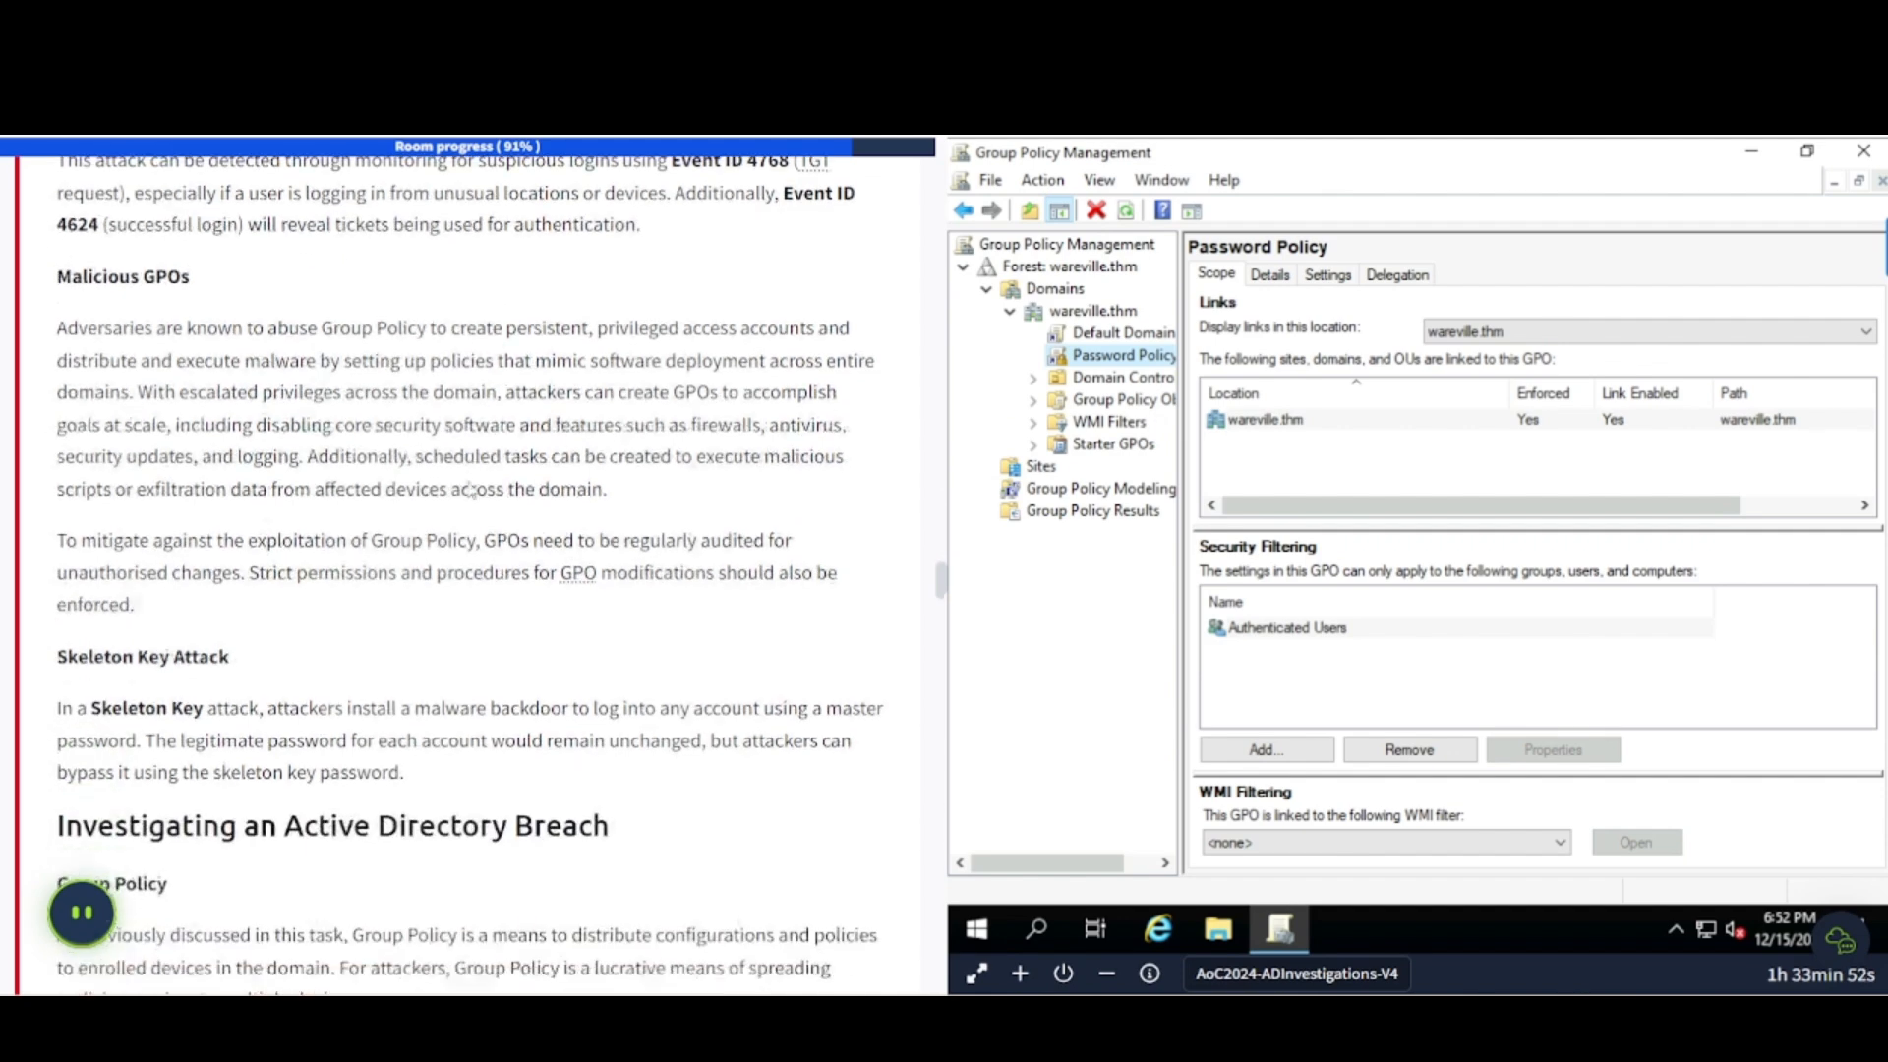
pyautogui.scroll(-1, 473, 489)
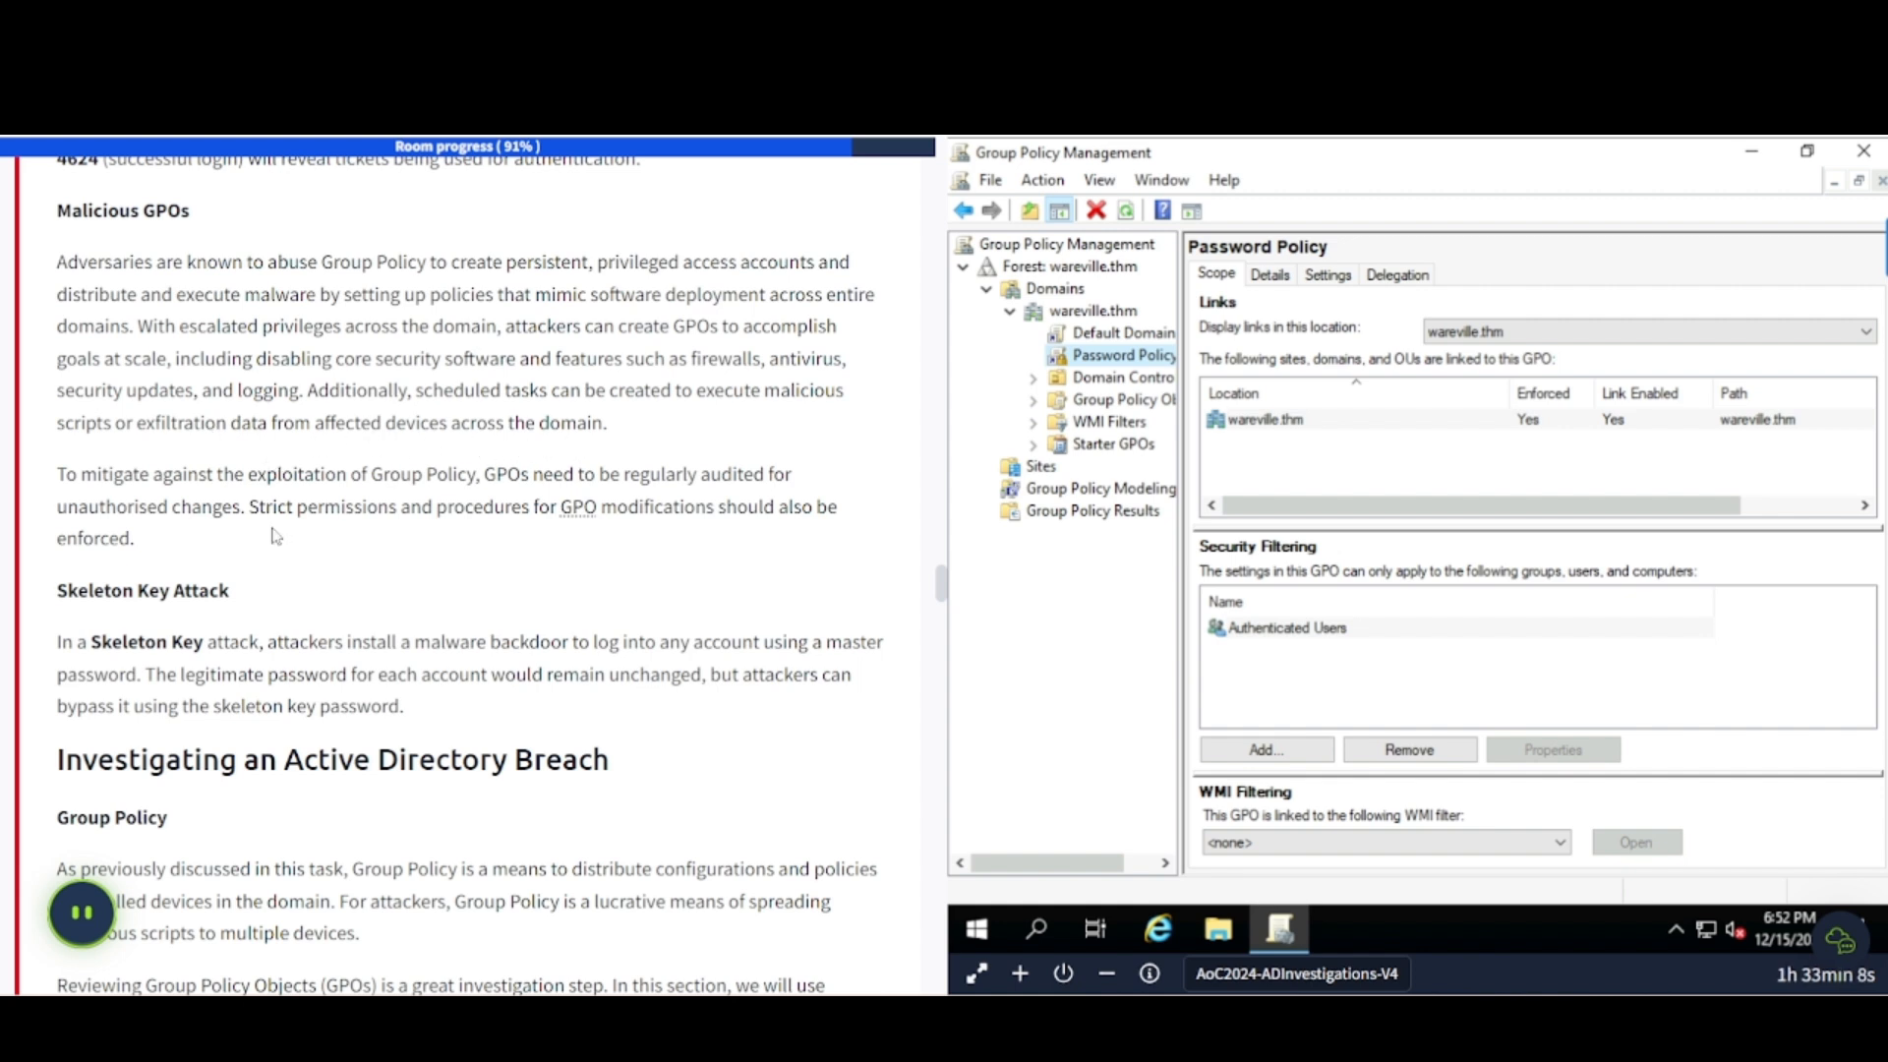
pyautogui.scroll(-3, 277, 536)
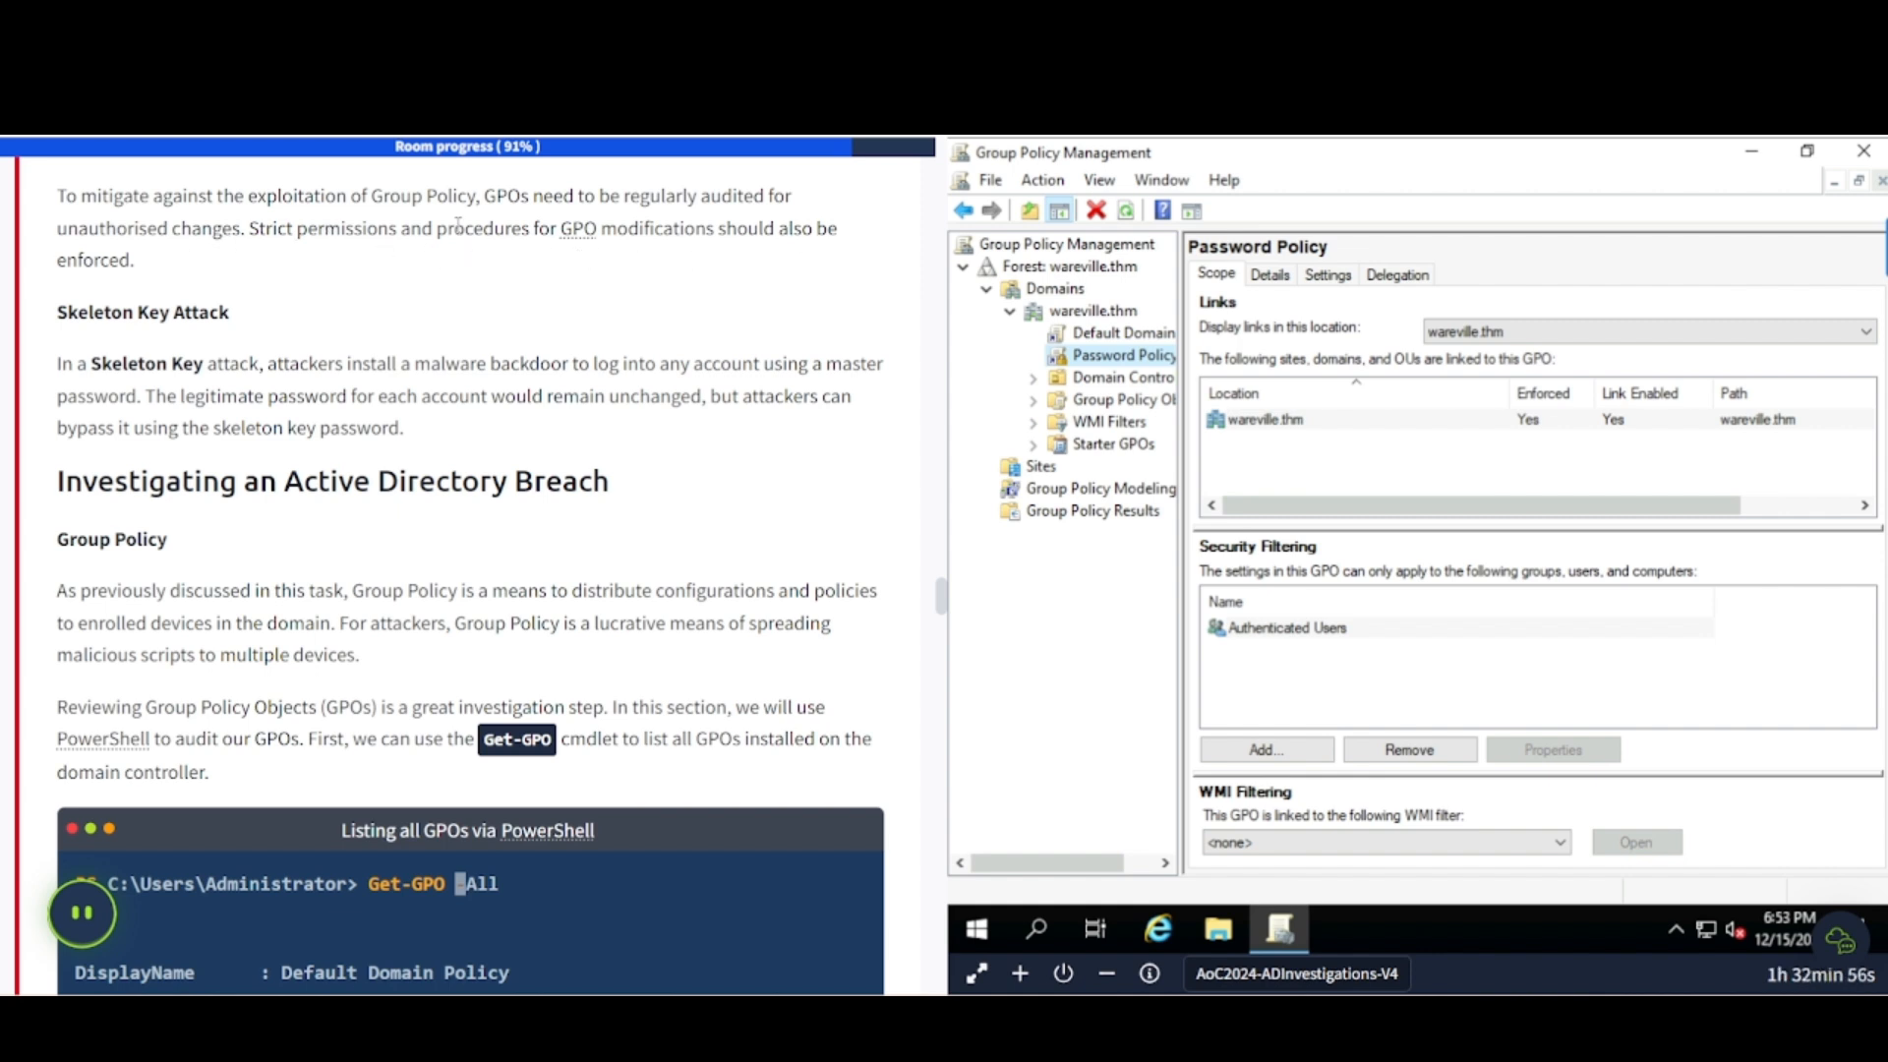
pyautogui.scroll(-1, 178, 374)
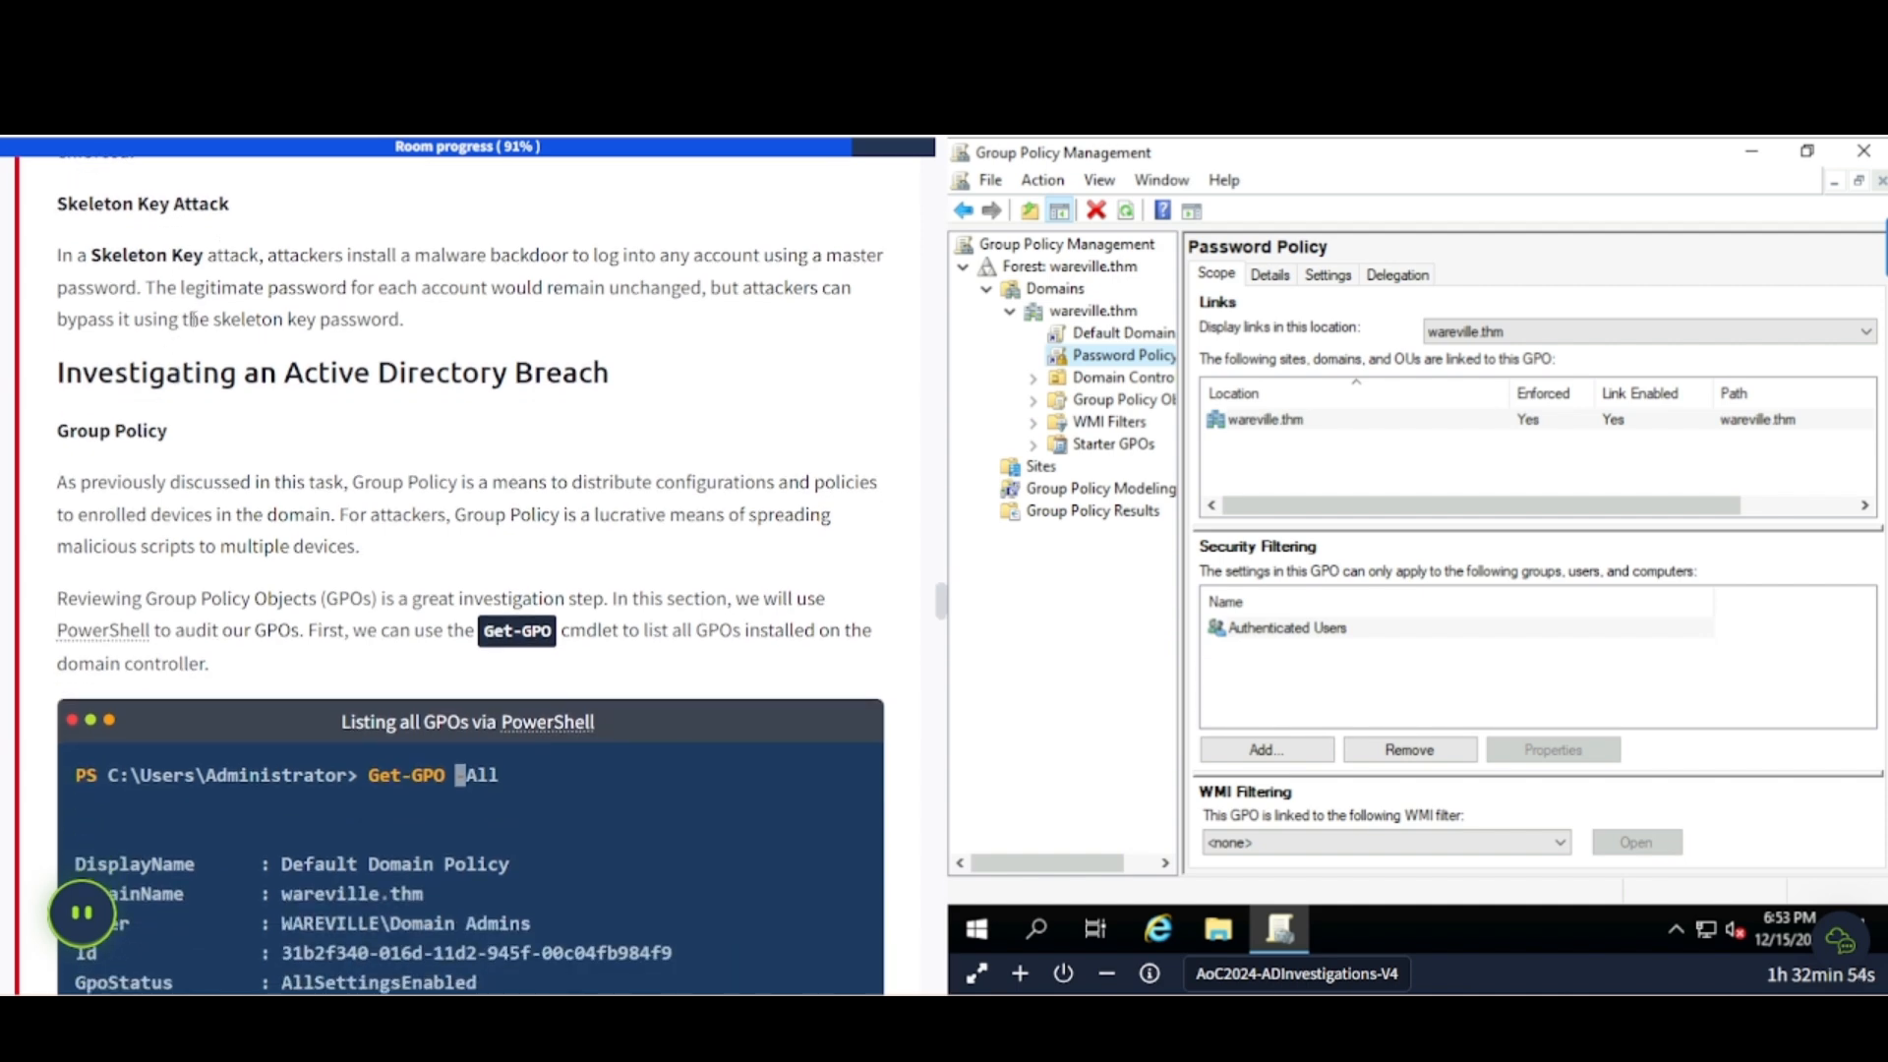
pyautogui.scroll(-1, 194, 318)
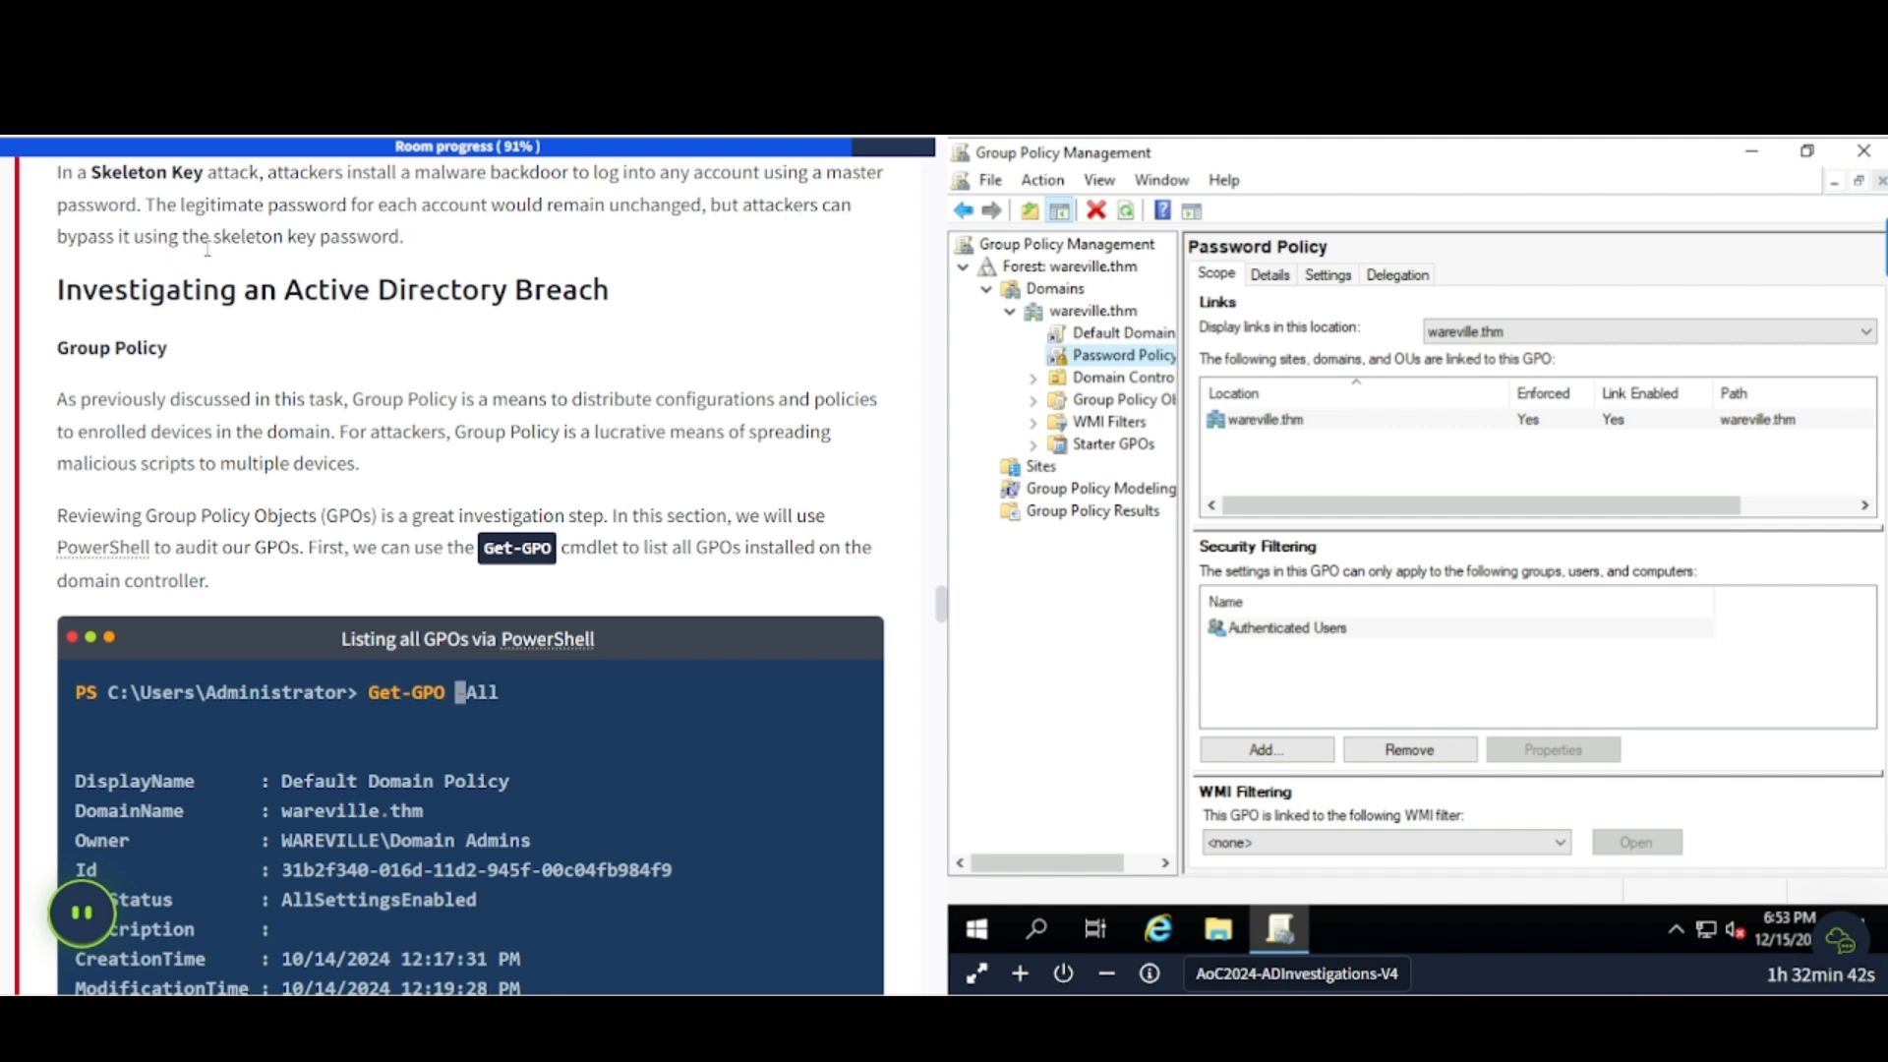
pyautogui.scroll(-1, 169, 313)
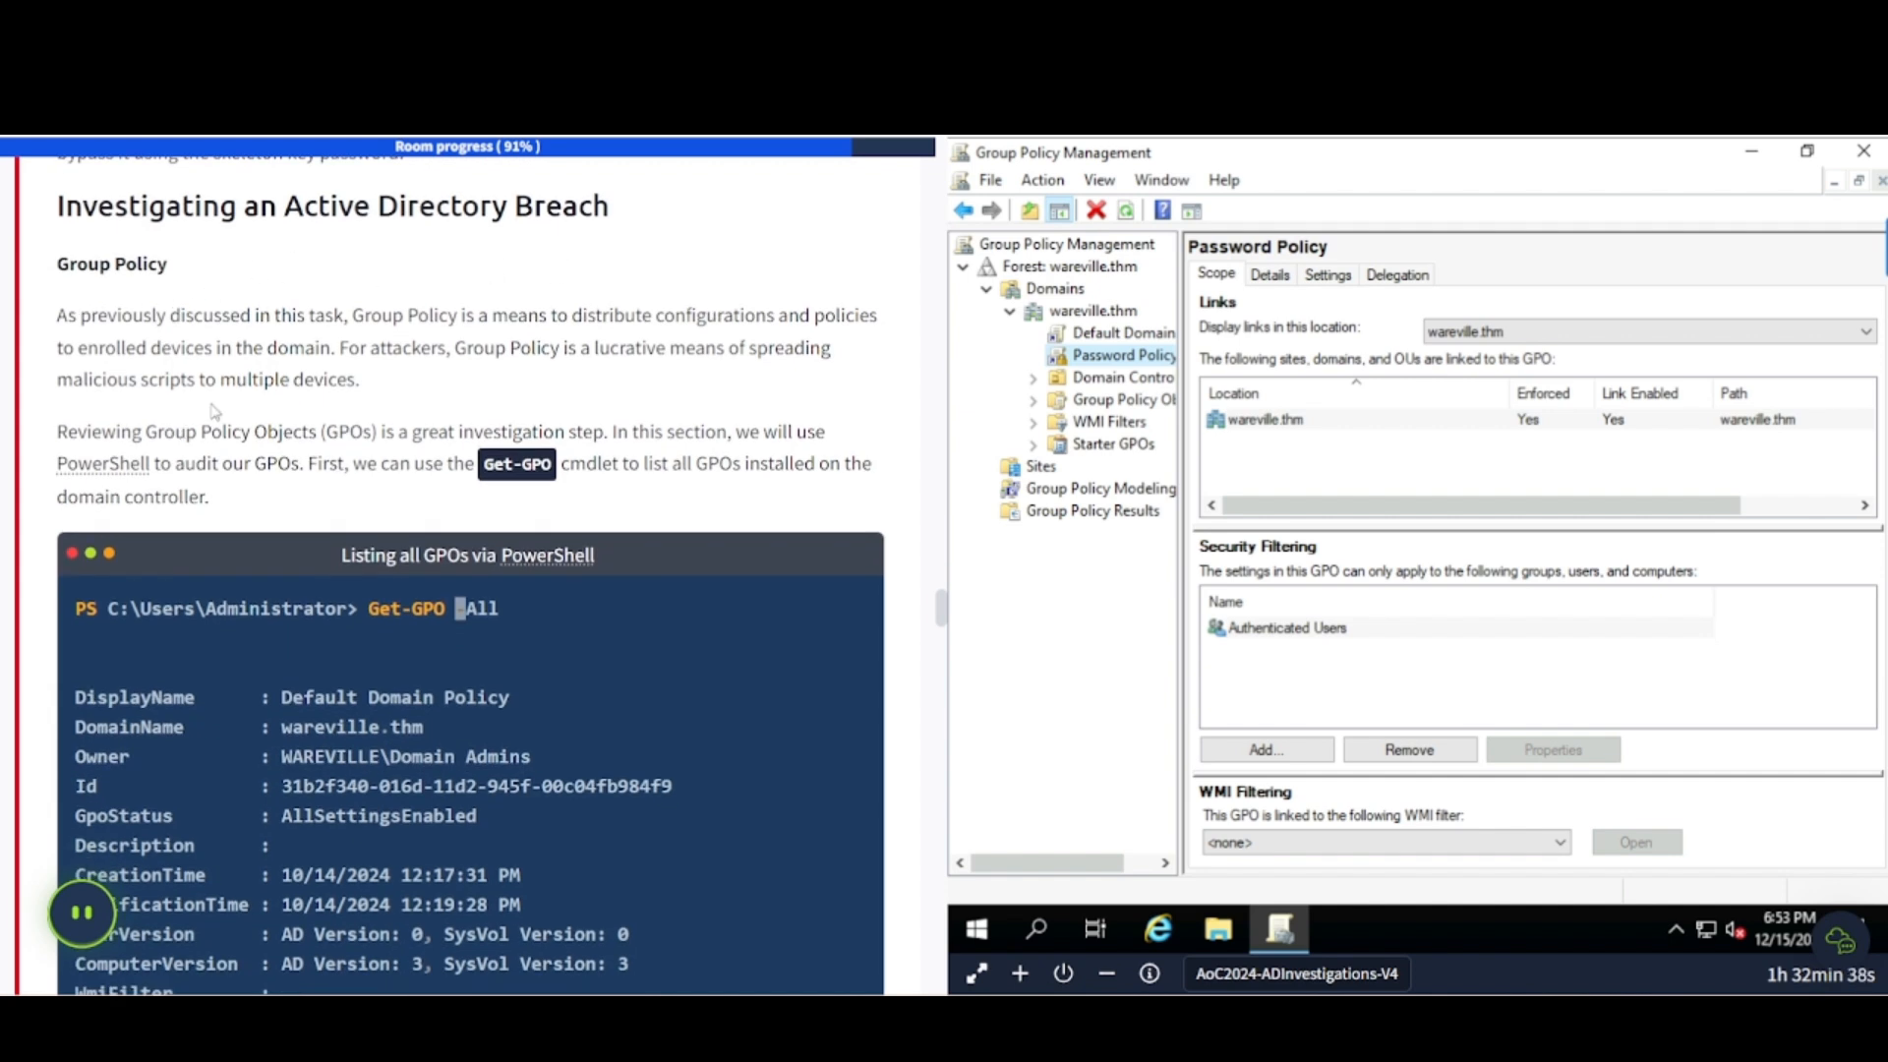
pyautogui.scroll(-1, 214, 411)
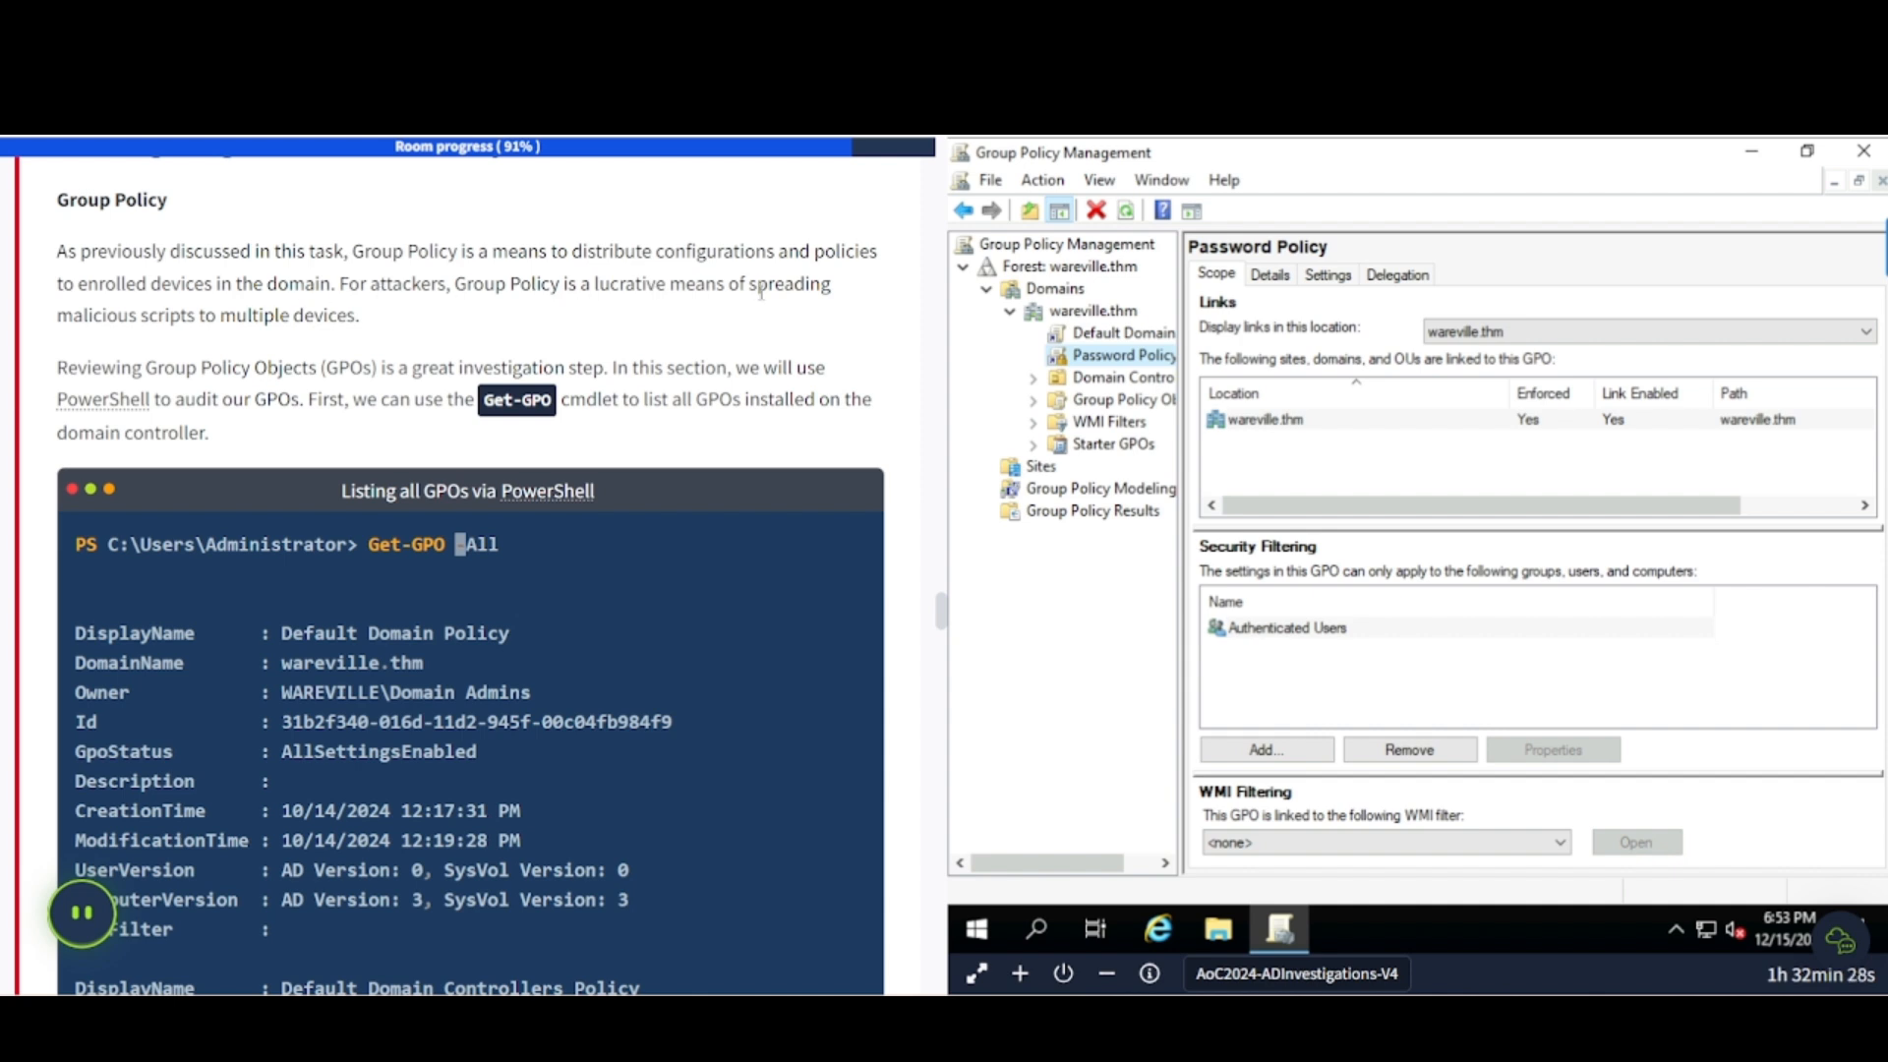
pyautogui.scroll(-2, 236, 325)
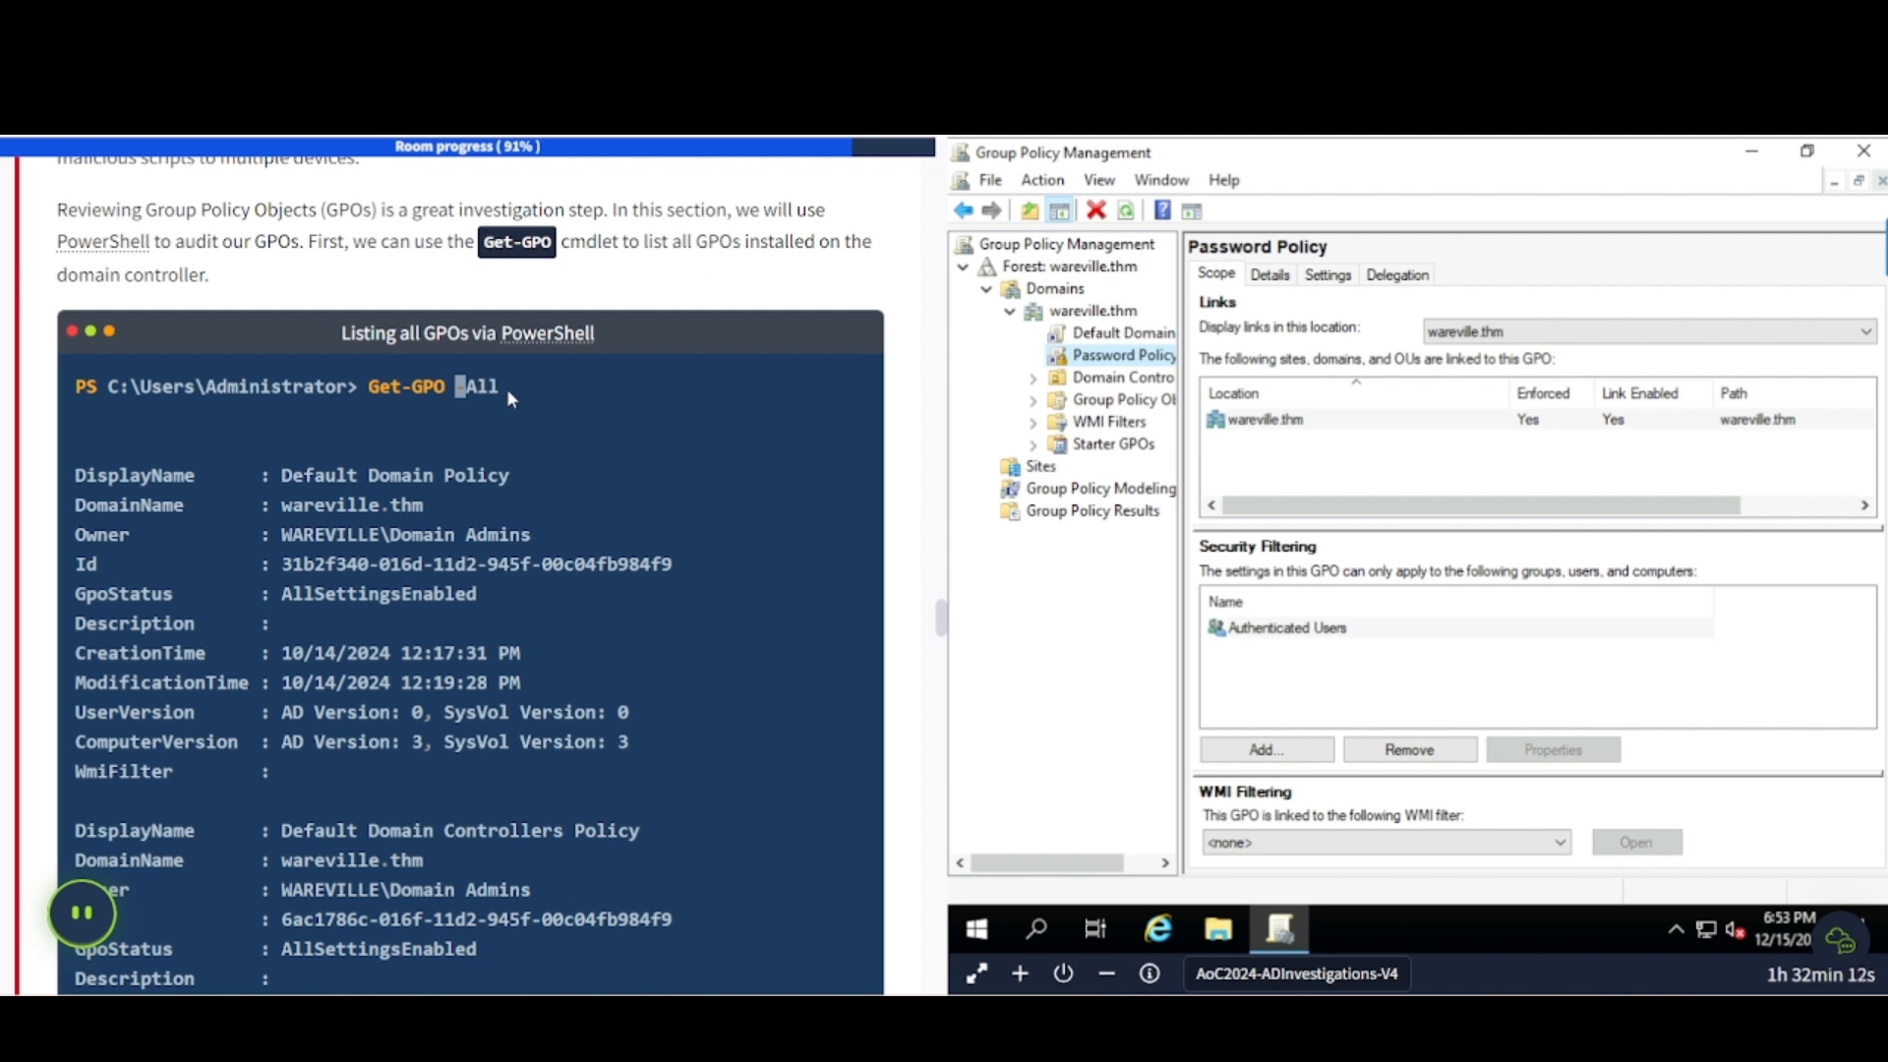
# - Copy 'Get-GPO -All' from the tutorial and launch Windows PowerShell by searching 'power'
pyautogui.moveTo(509, 397); pyautogui.dragTo(367, 386)
pyautogui.press('super+c')
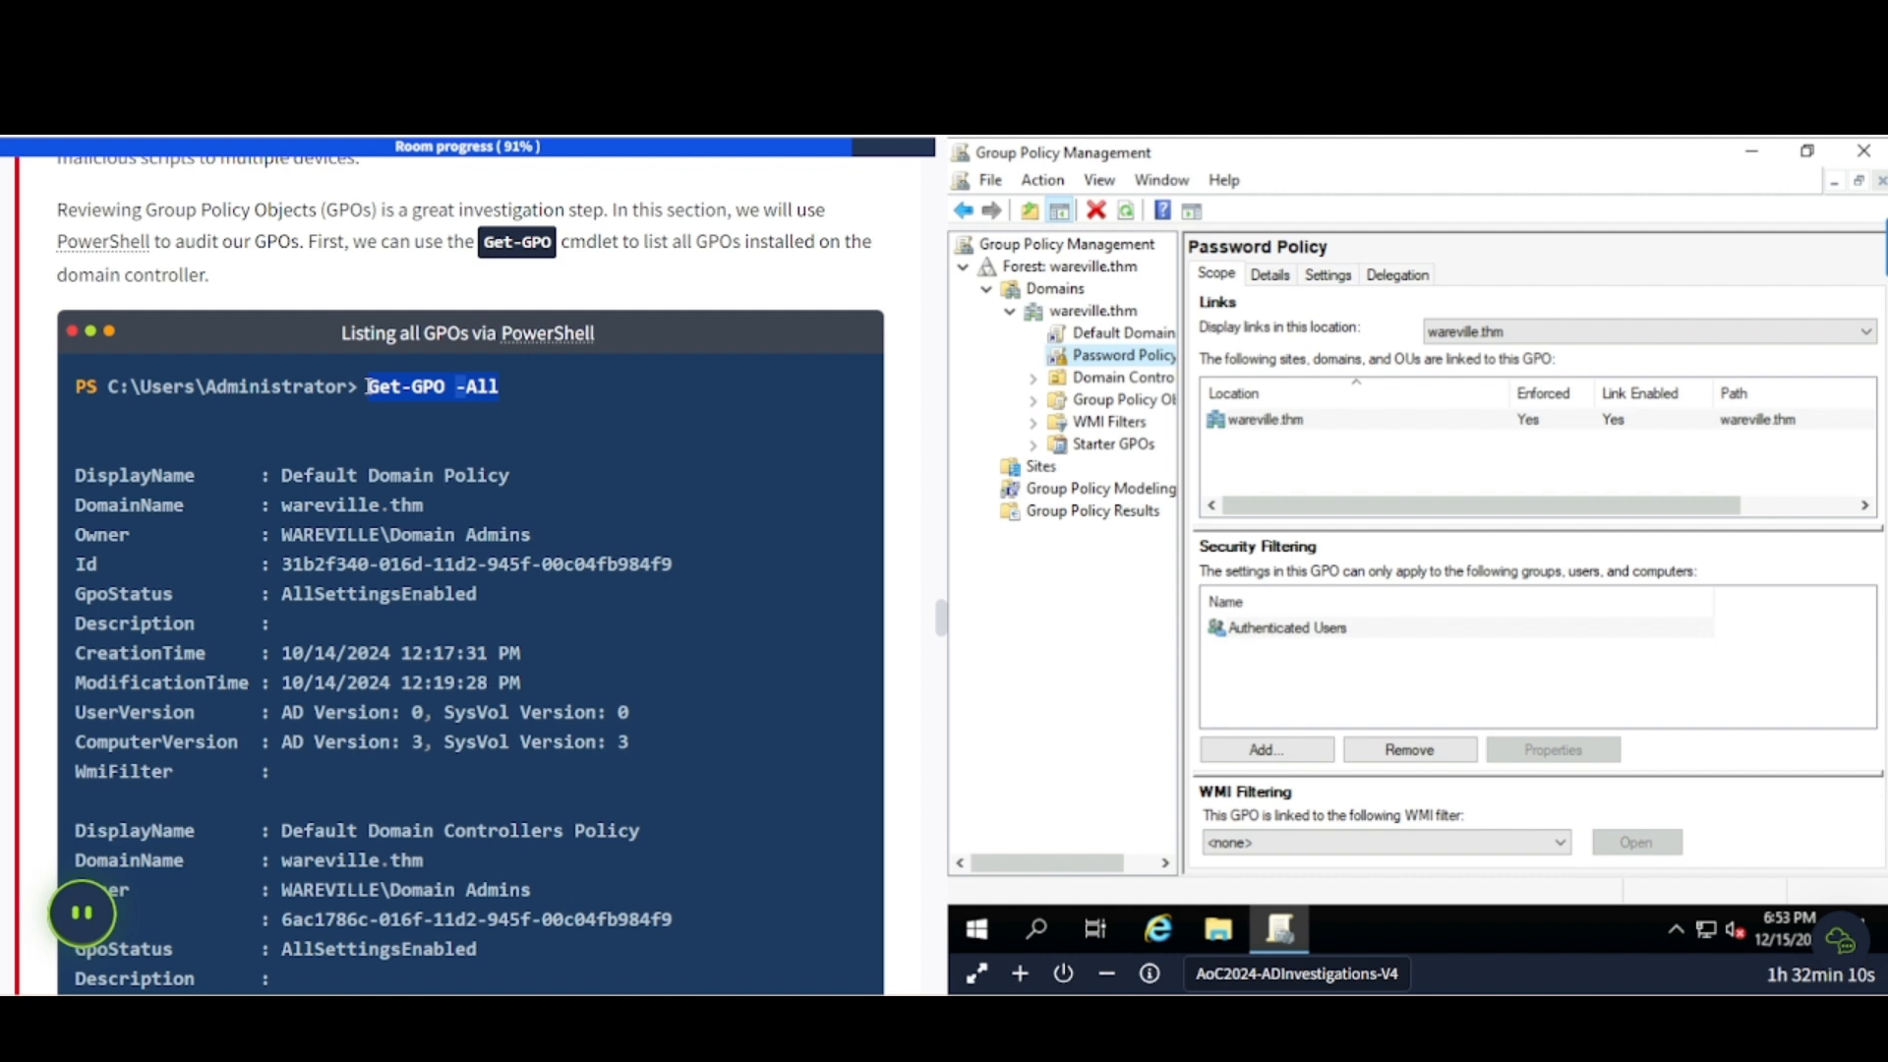
pyautogui.click(1035, 934)
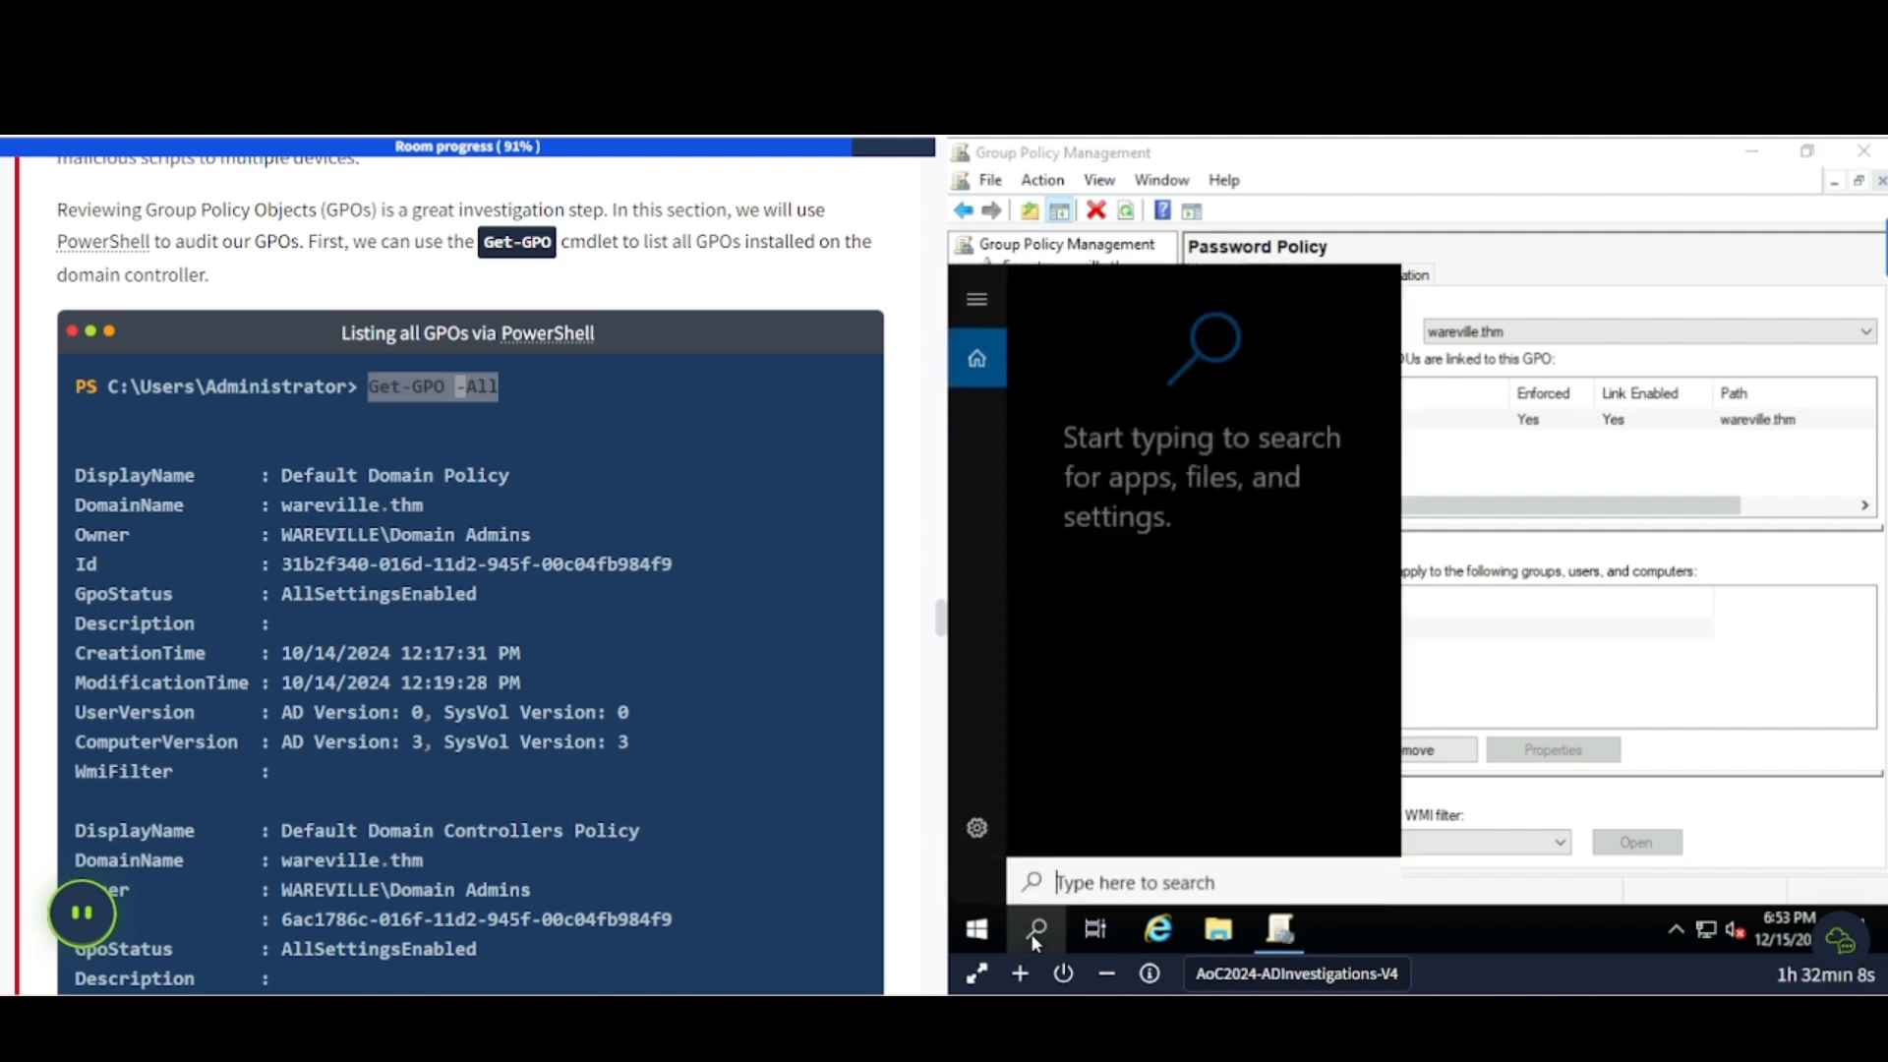
pyautogui.click(1035, 934)
pyautogui.click(1036, 934)
pyautogui.write('pow')
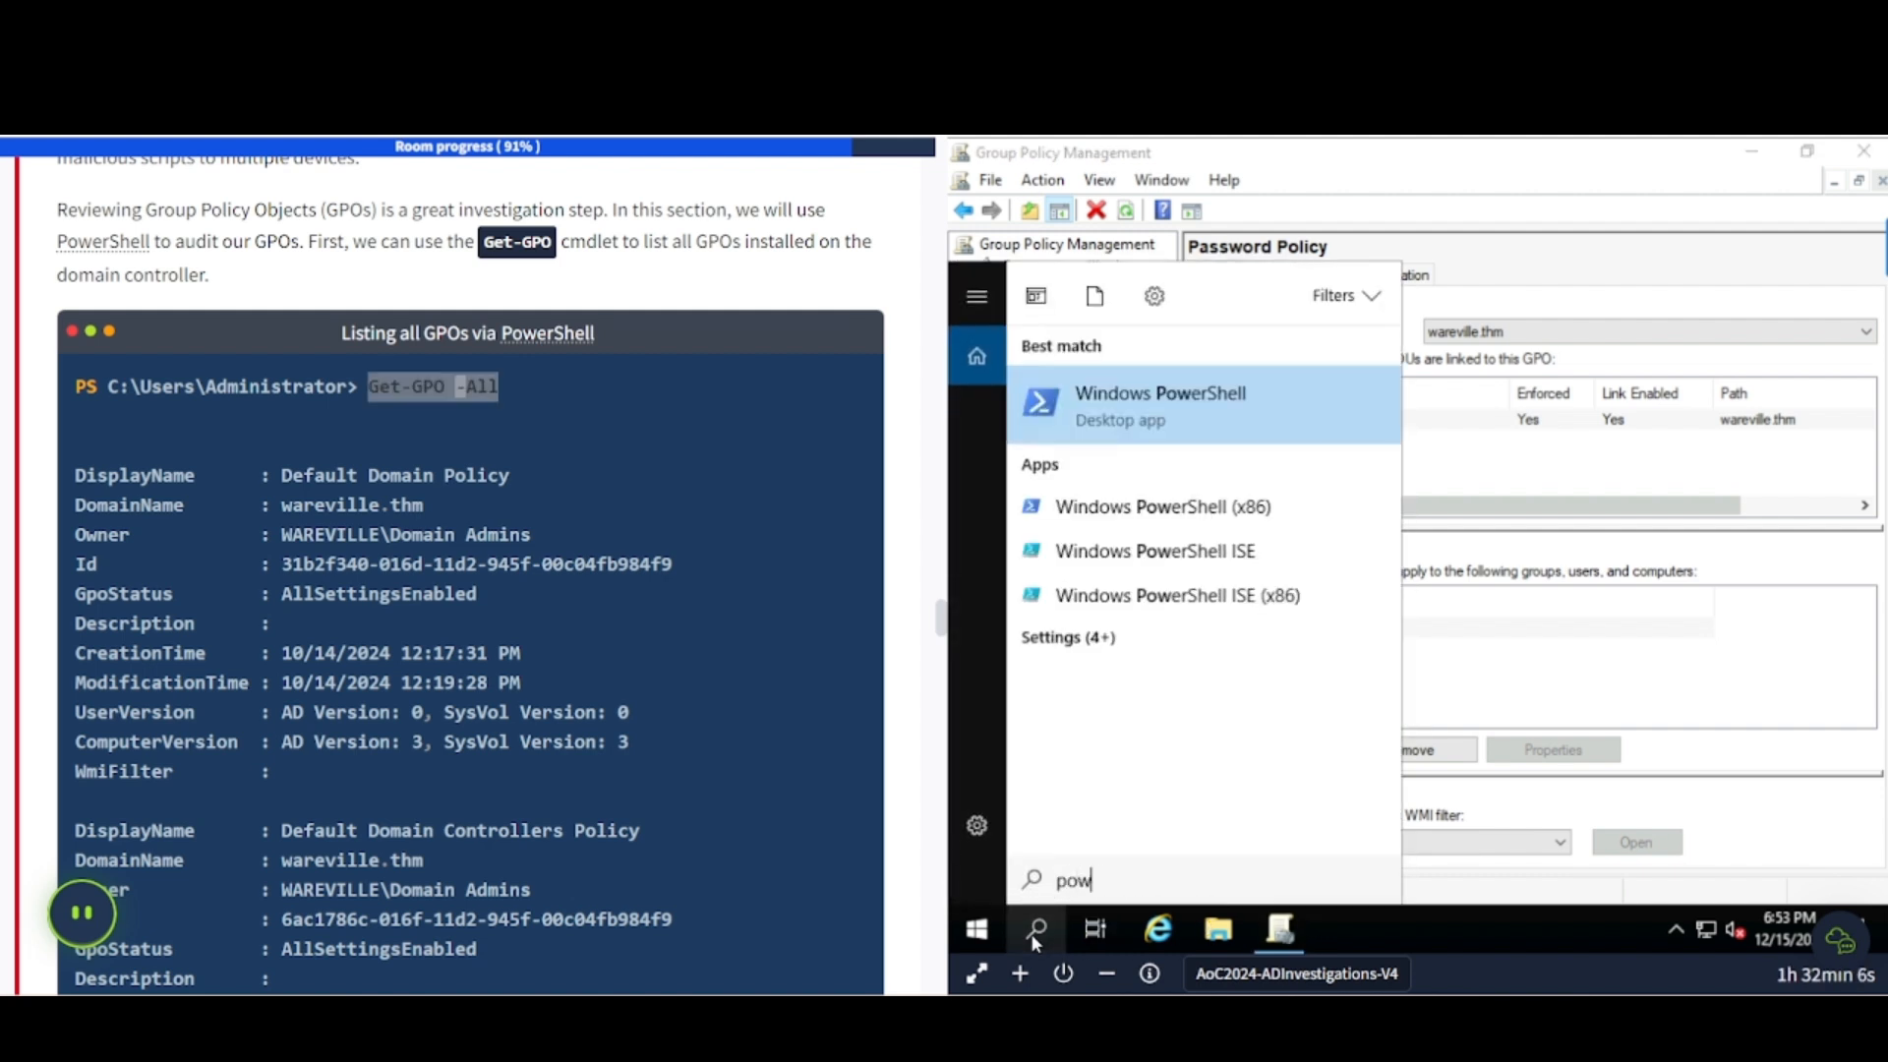
pyautogui.write('er')
pyautogui.click(1168, 398)
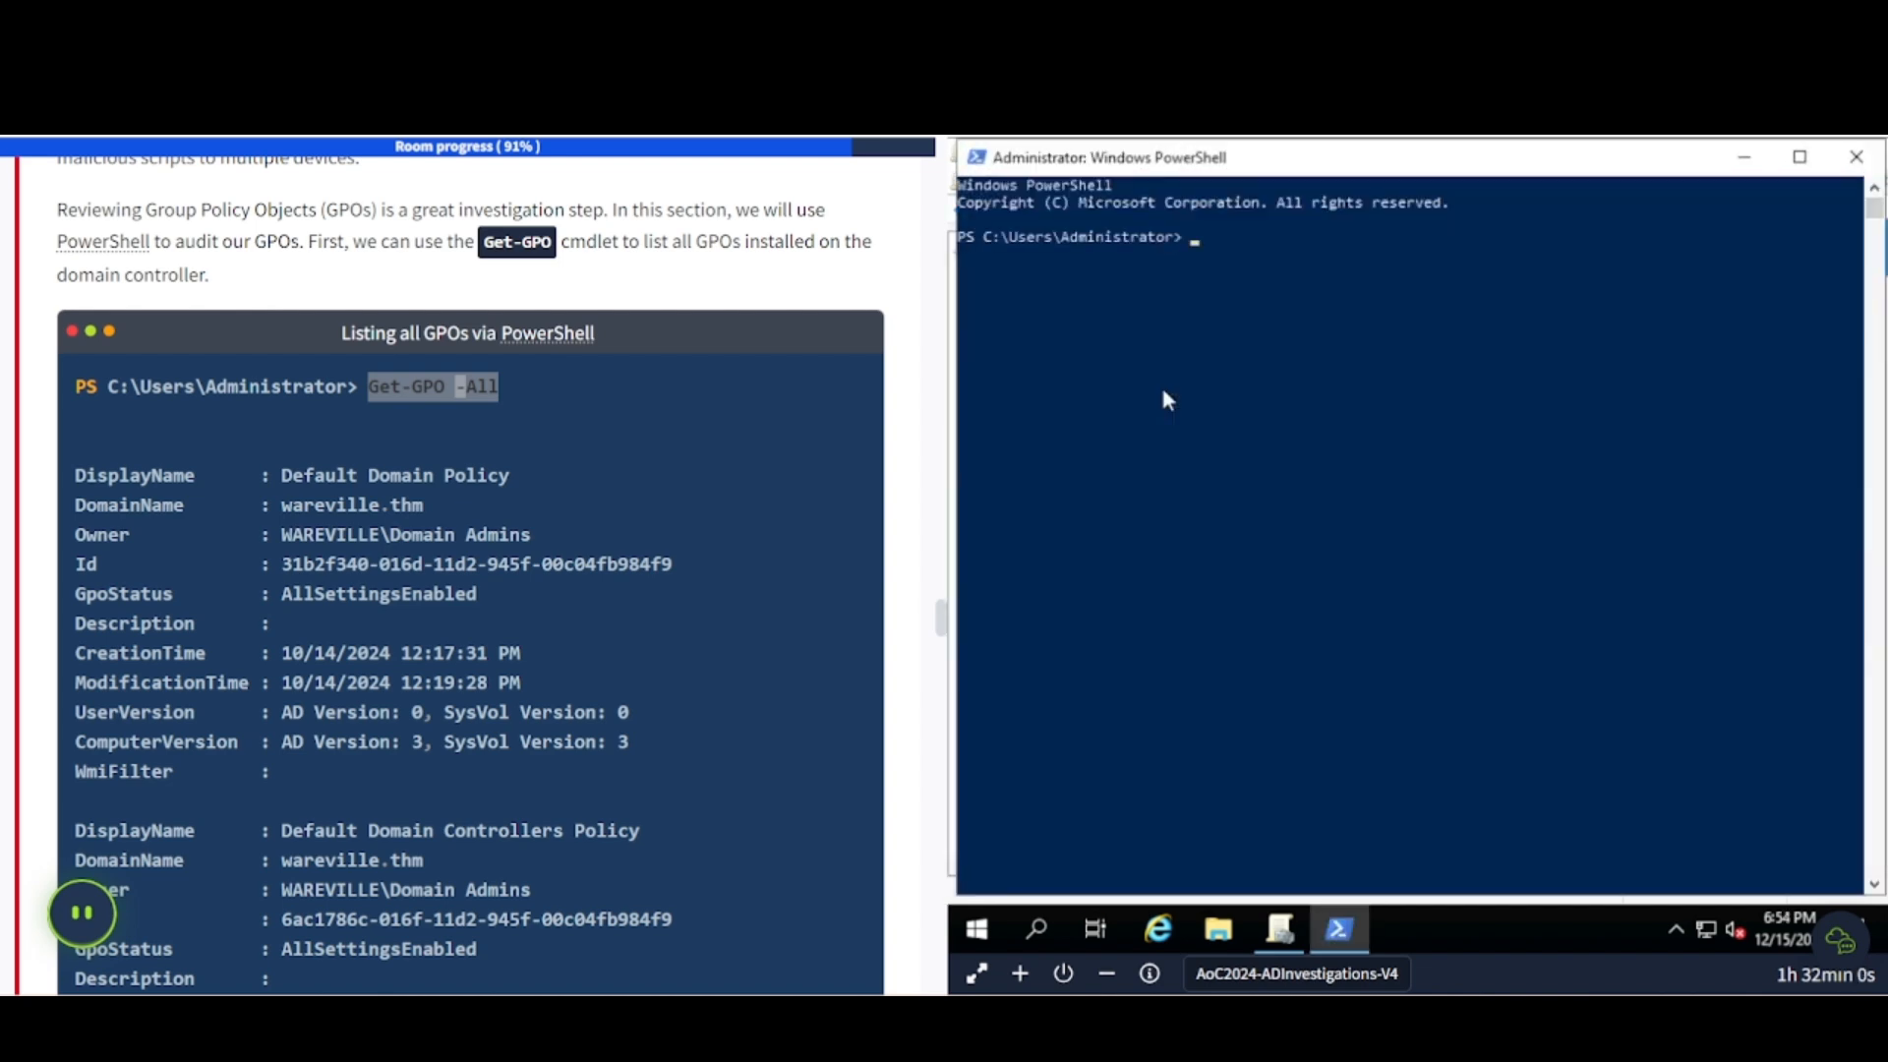
# - Set the PowerShell console font size to 20
pyautogui.rightClick(1147, 177)
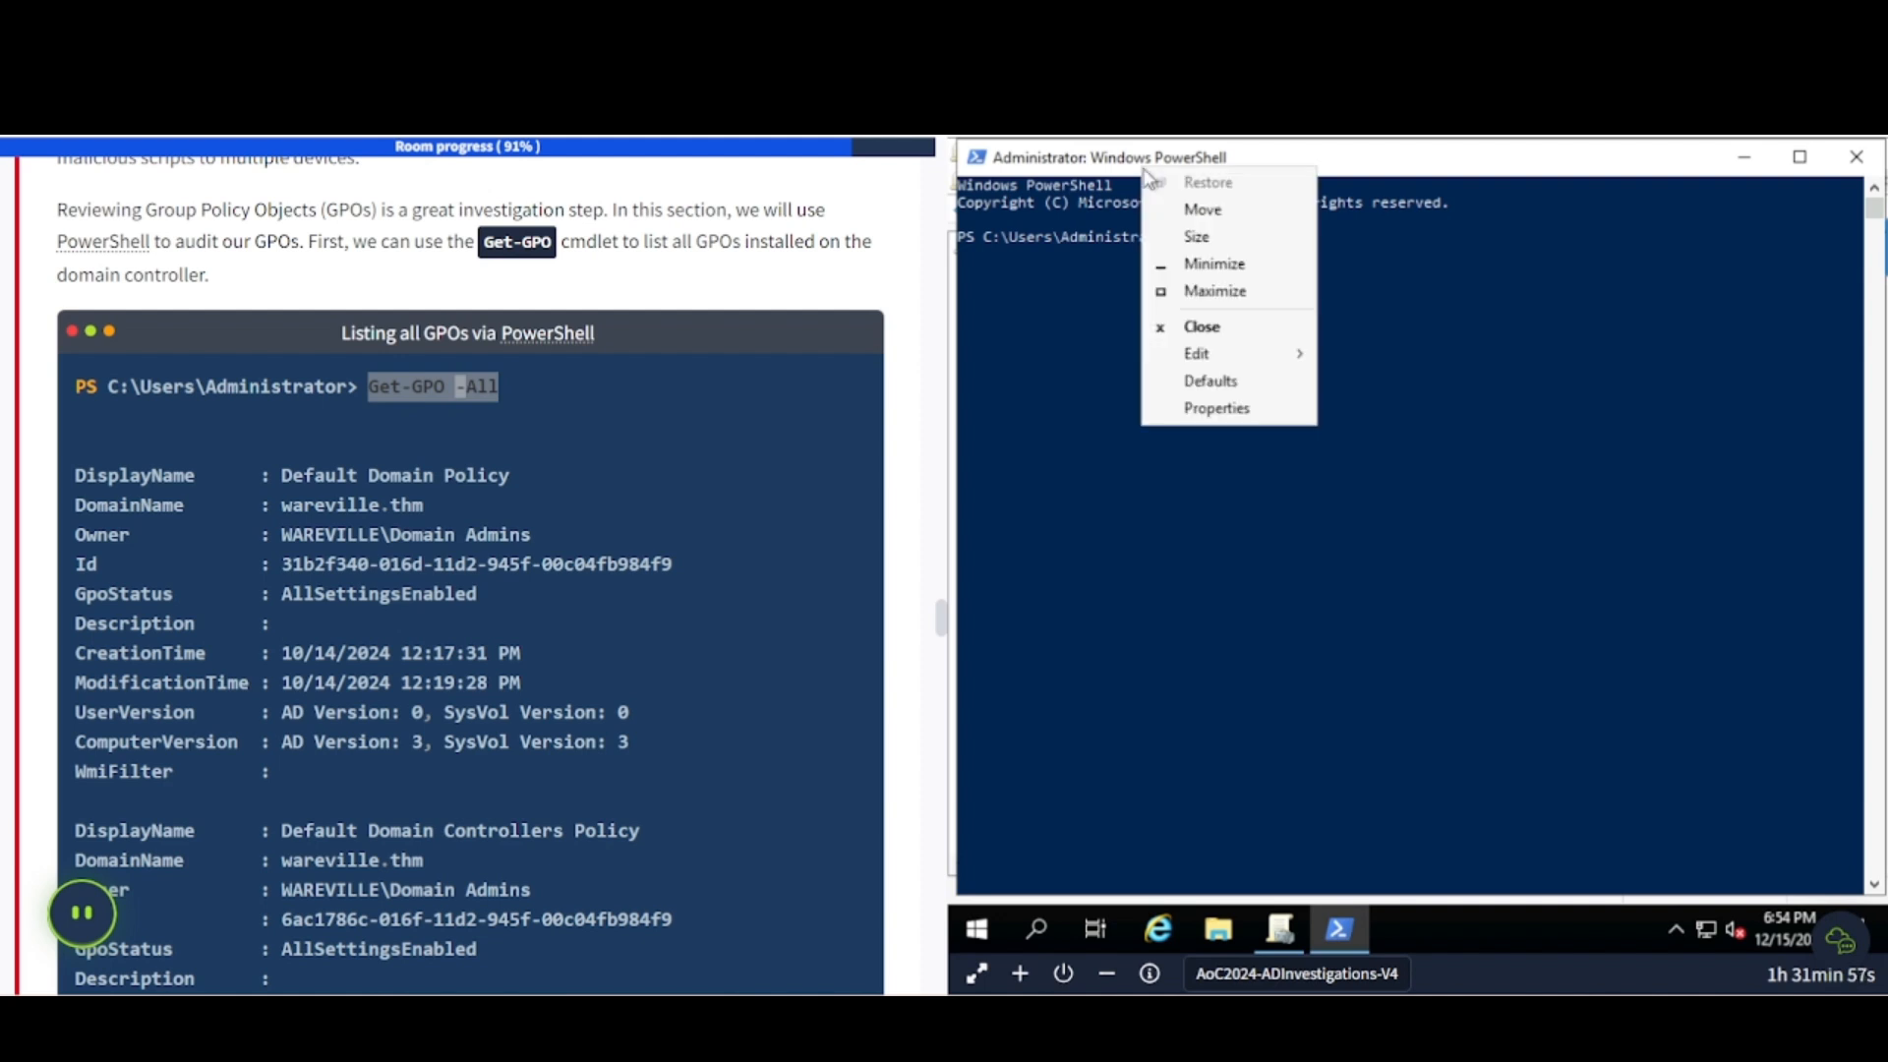
pyautogui.click(1212, 407)
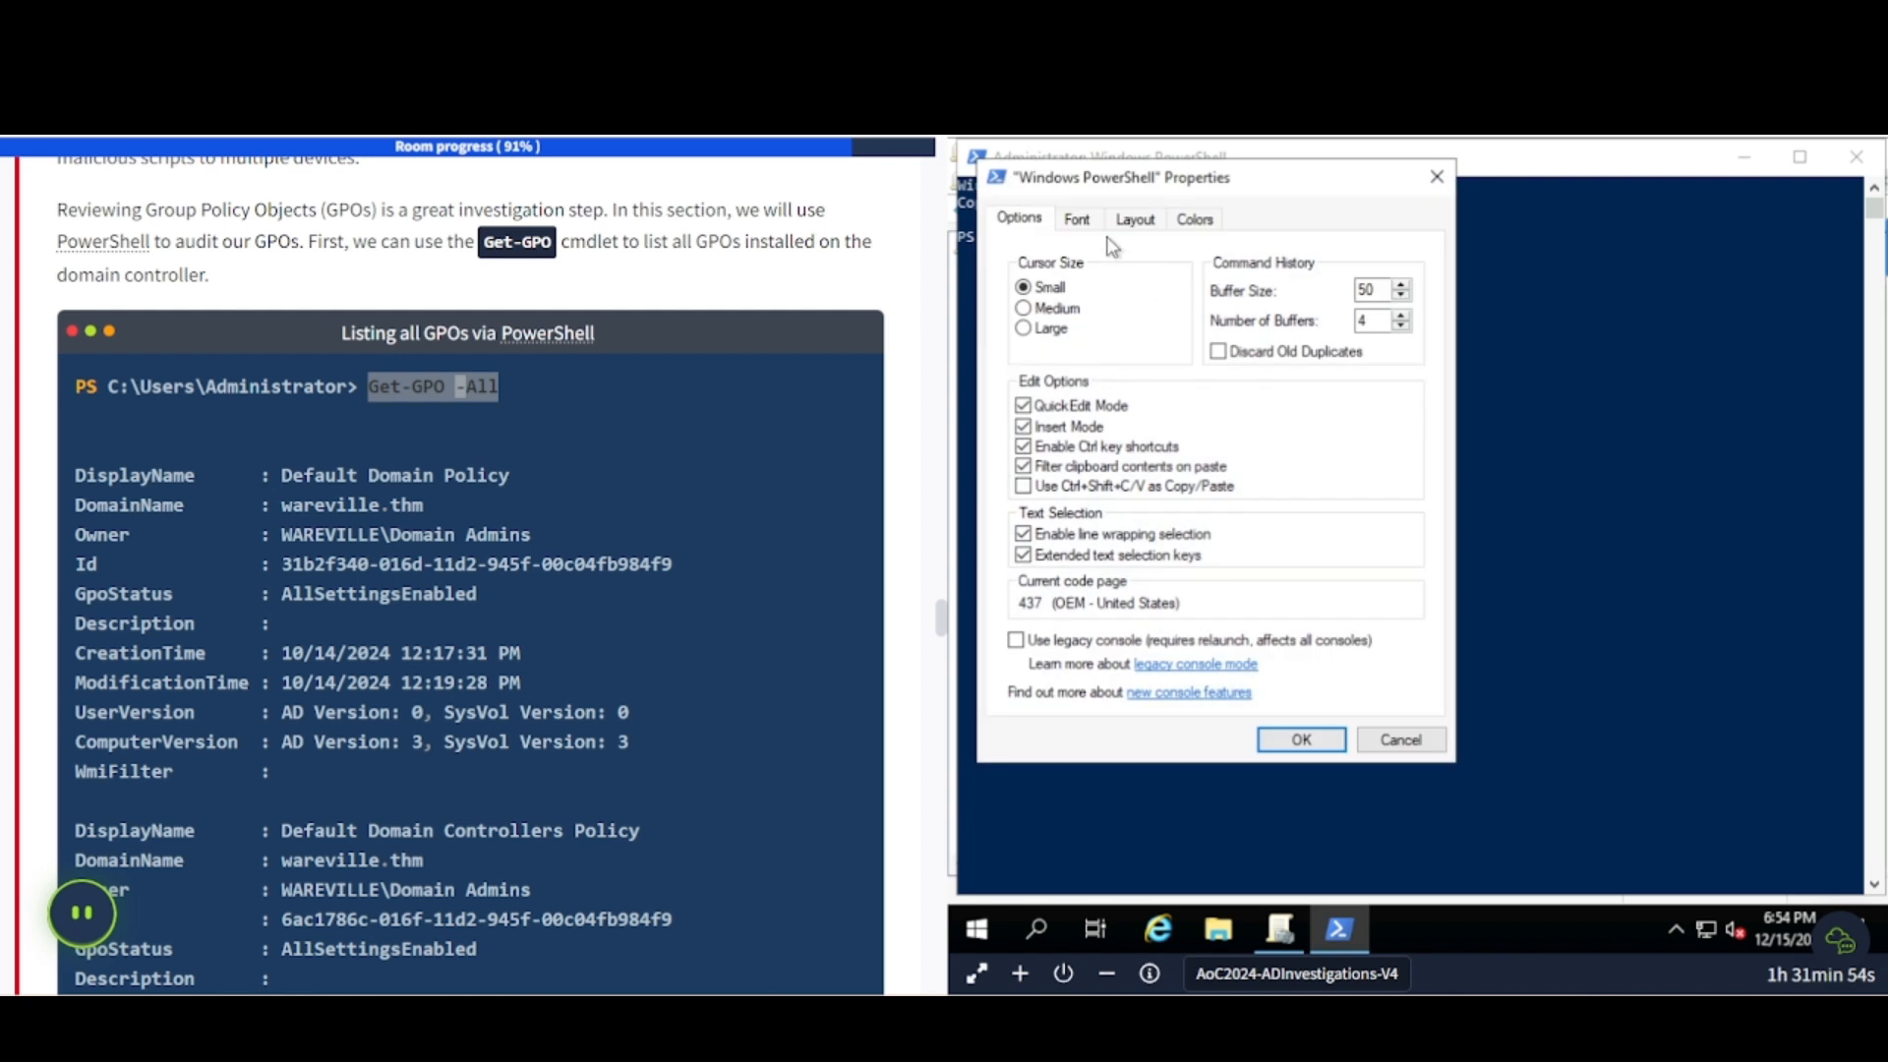
pyautogui.click(1077, 218)
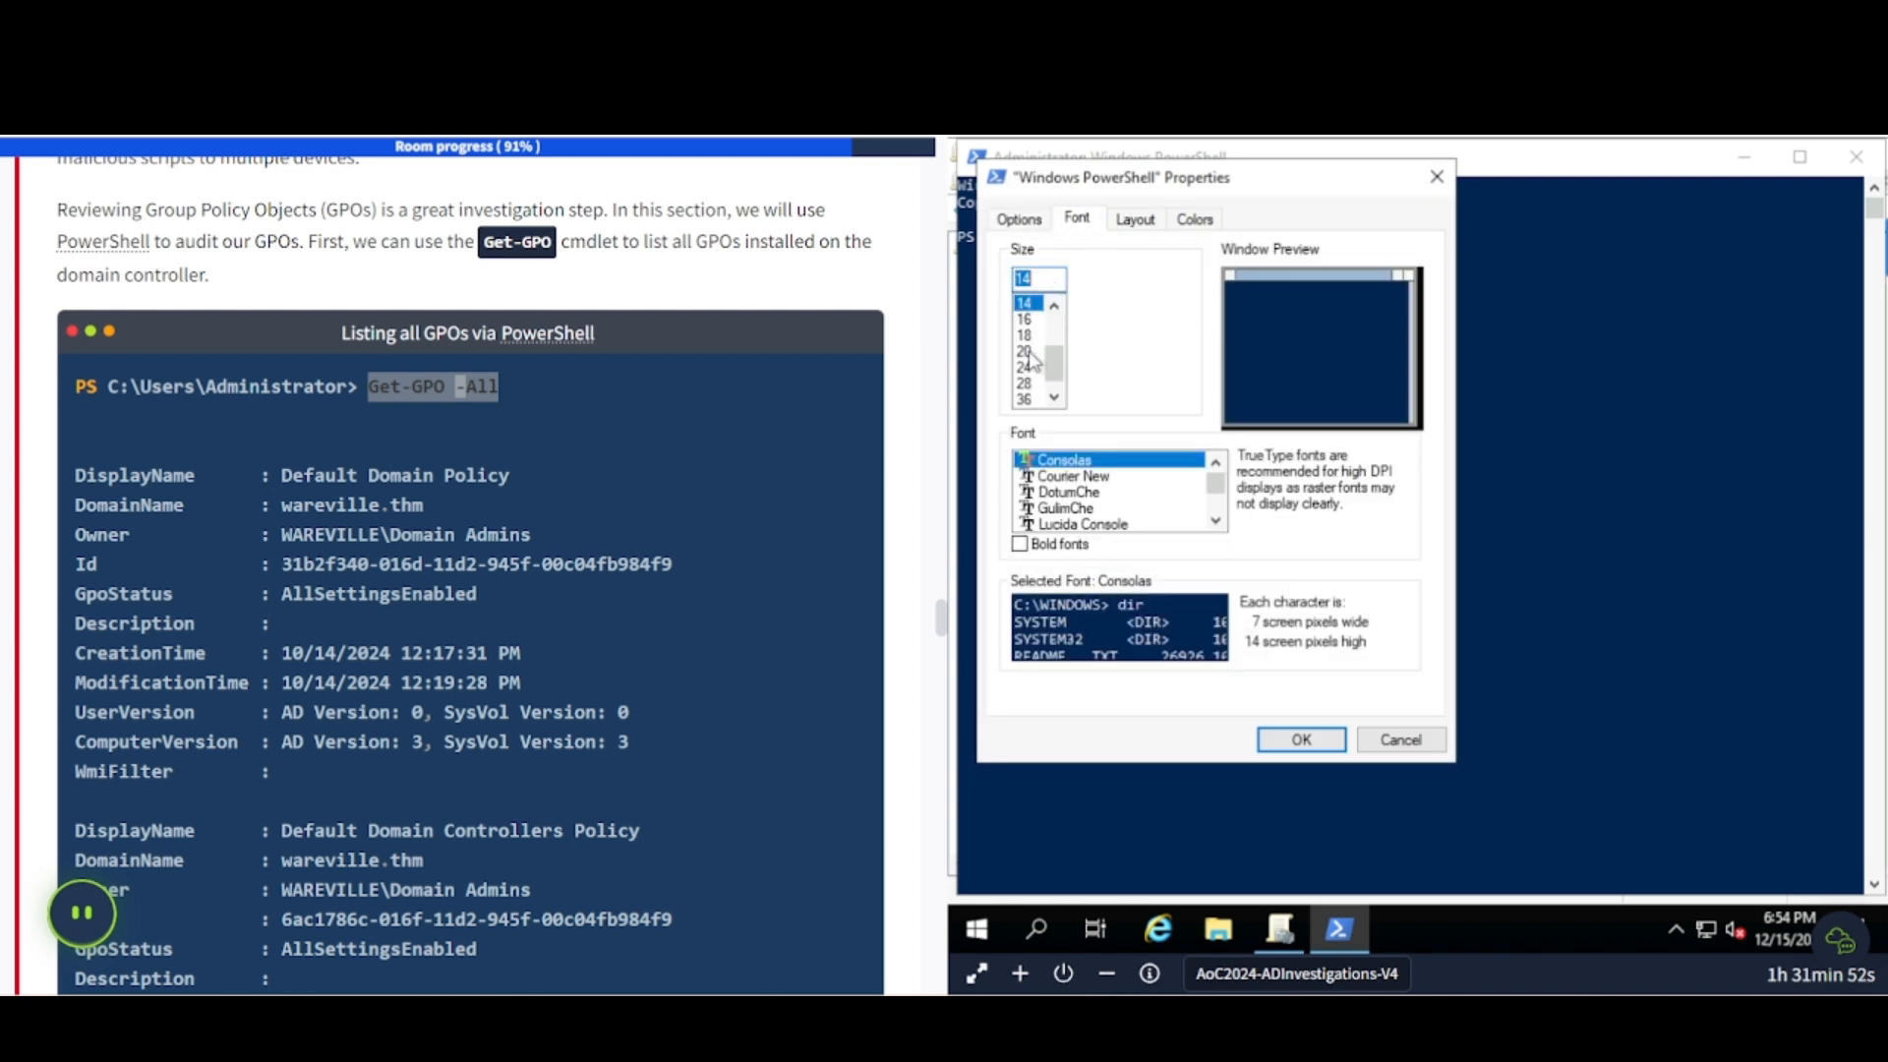
pyautogui.click(1028, 352)
pyautogui.click(1302, 740)
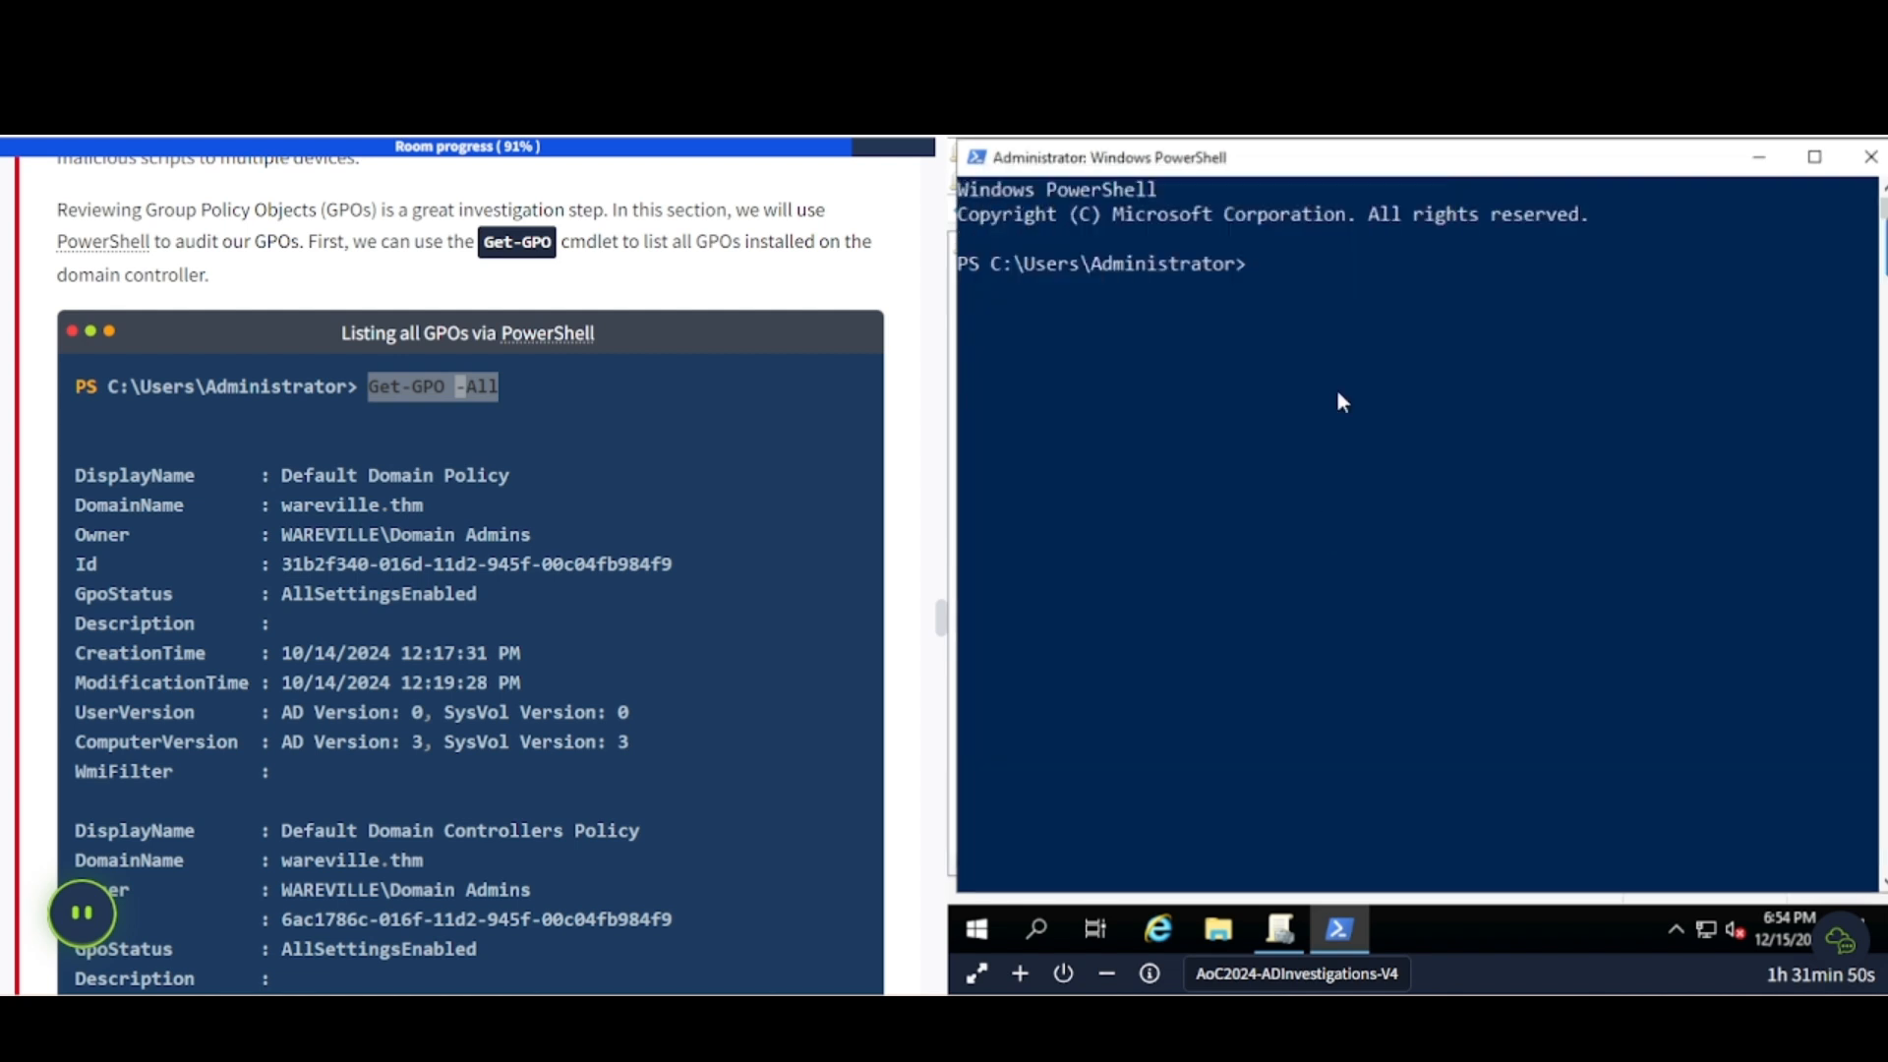
# - Paste and run Get-GPO -All, revealing the 'Malicious GPO - Glitch_Malware Persistence' entry
pyautogui.rightClick(1335, 278)
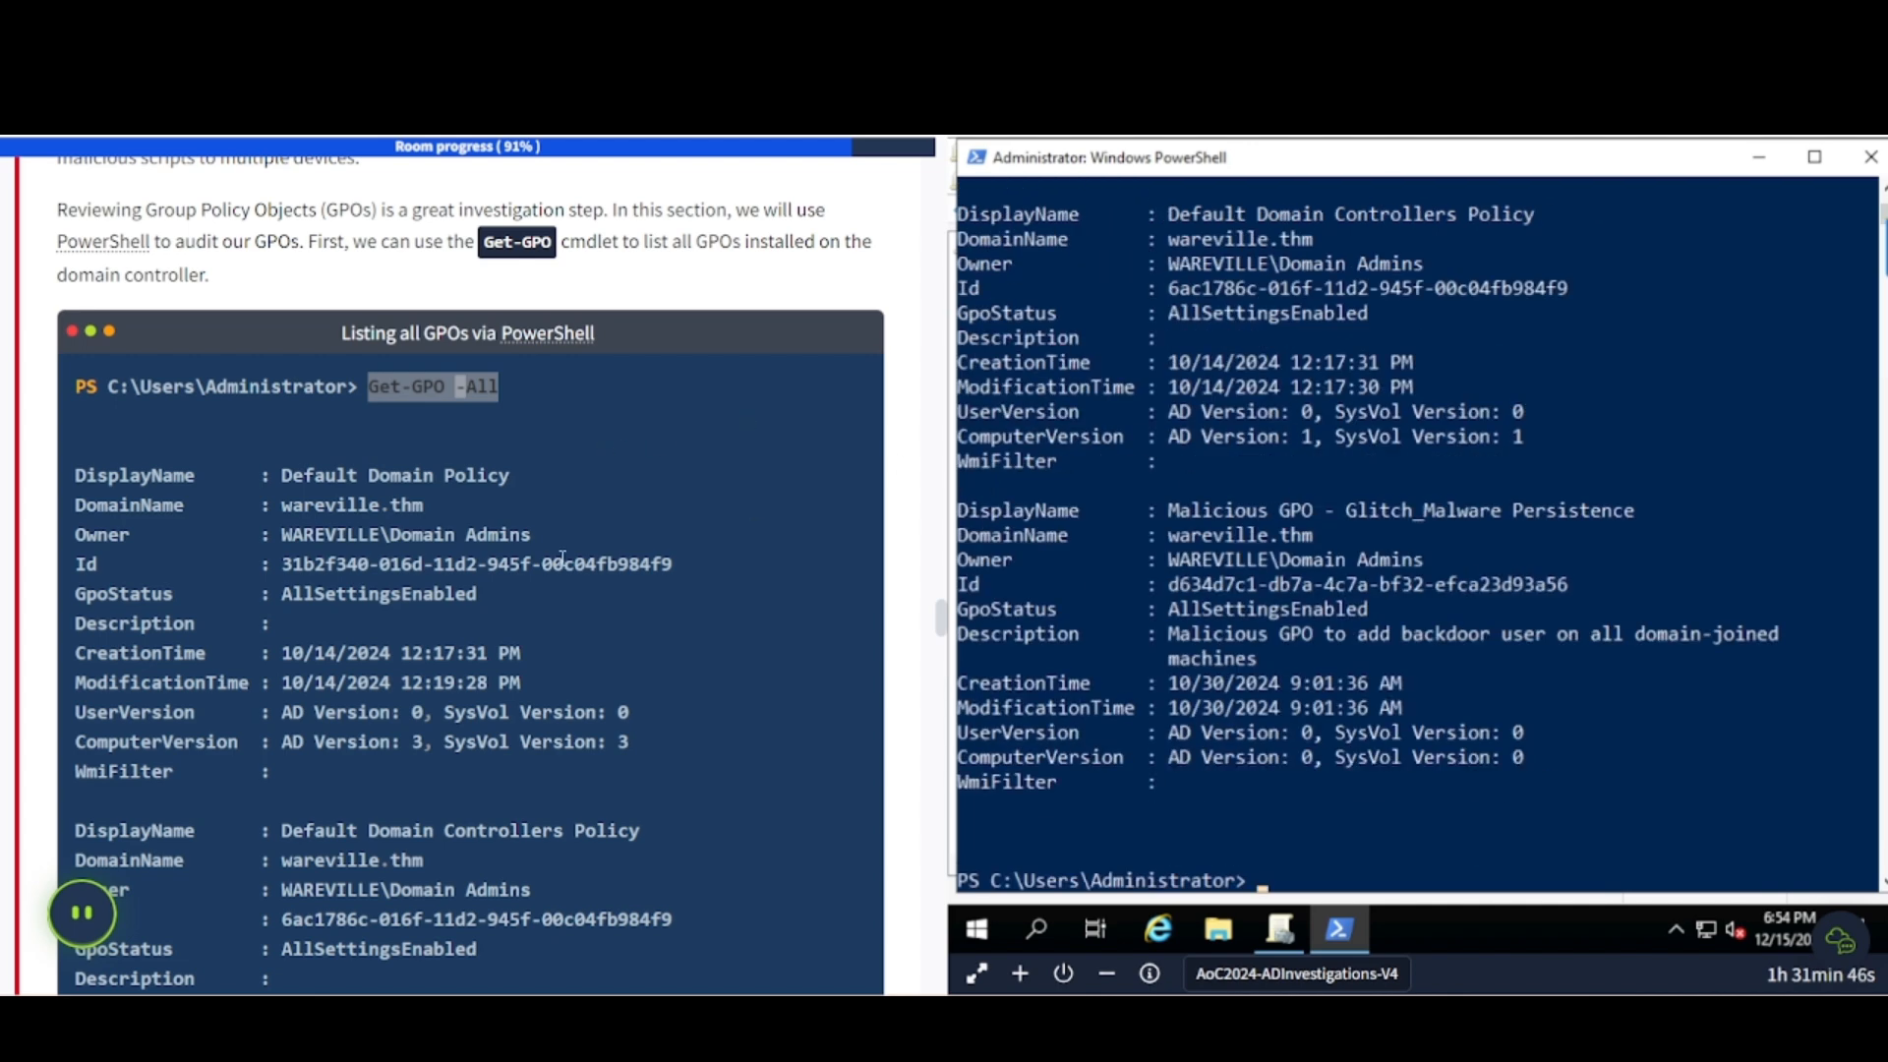
pyautogui.scroll(-9, 562, 559)
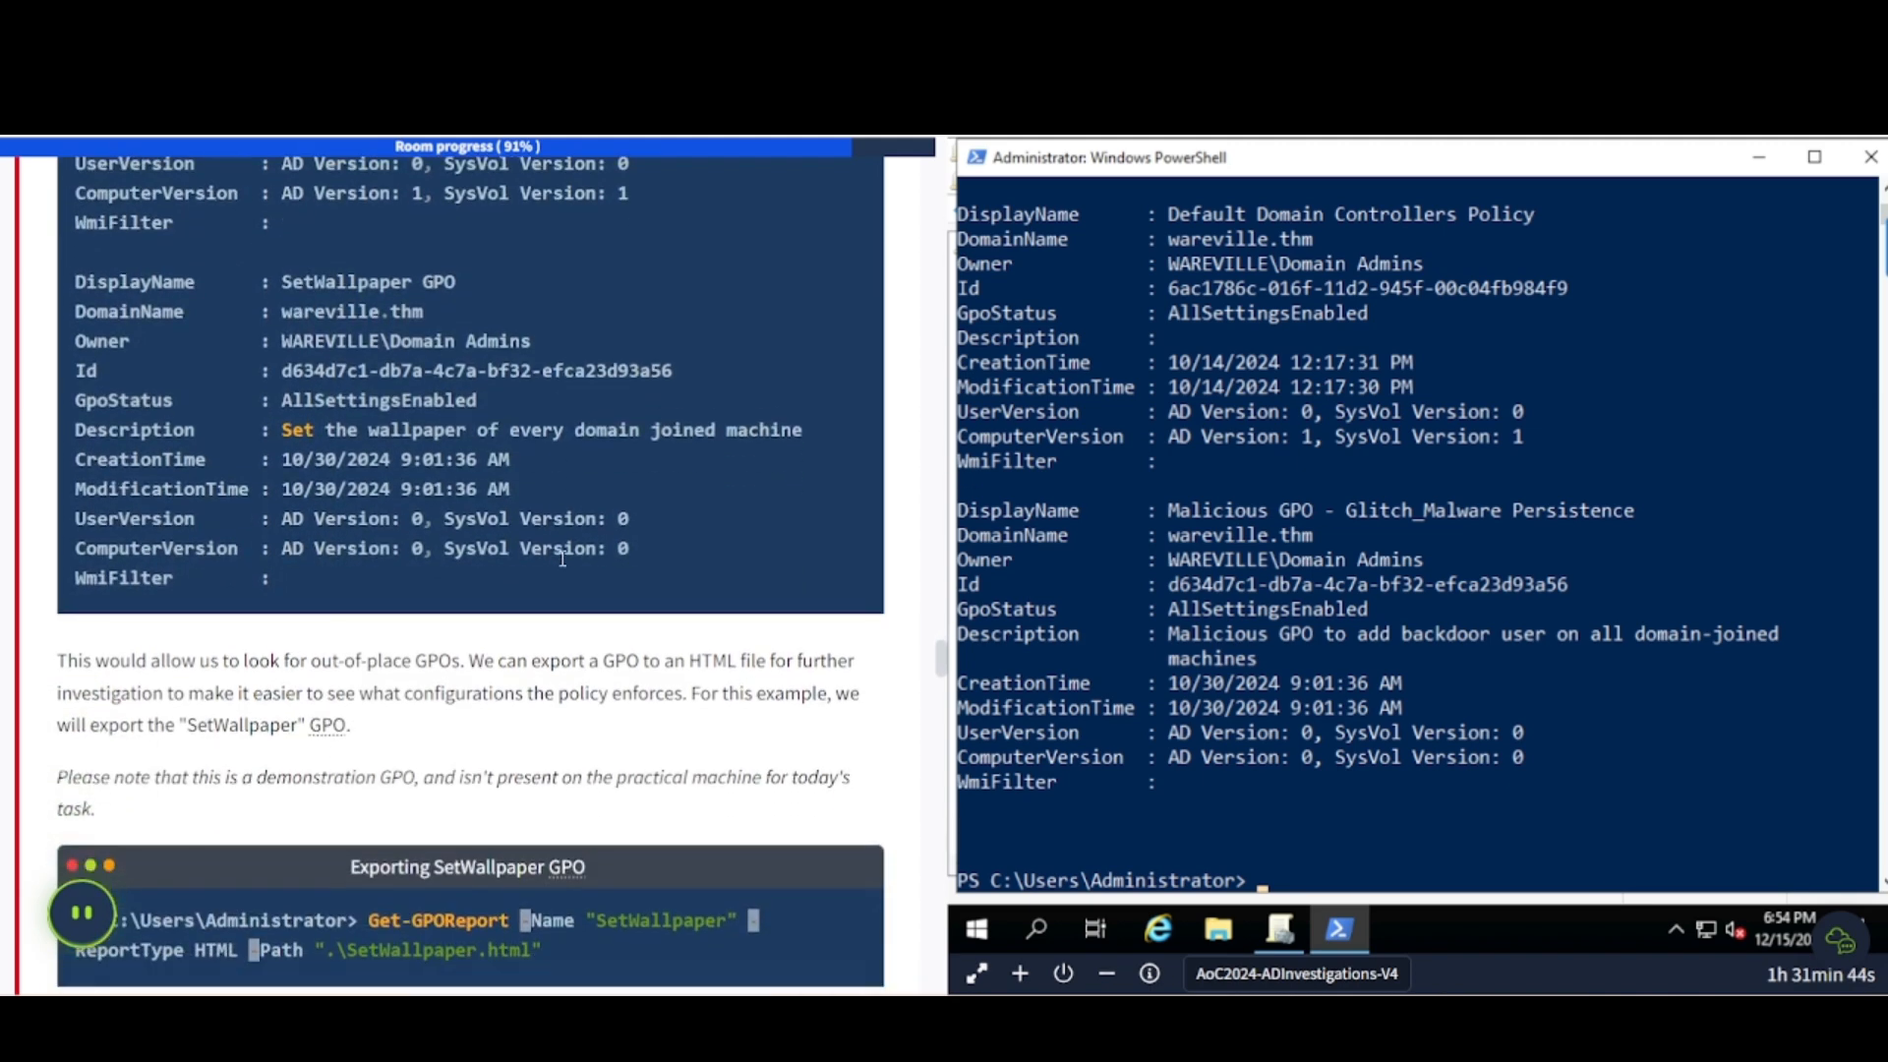
pyautogui.scroll(-3, 562, 559)
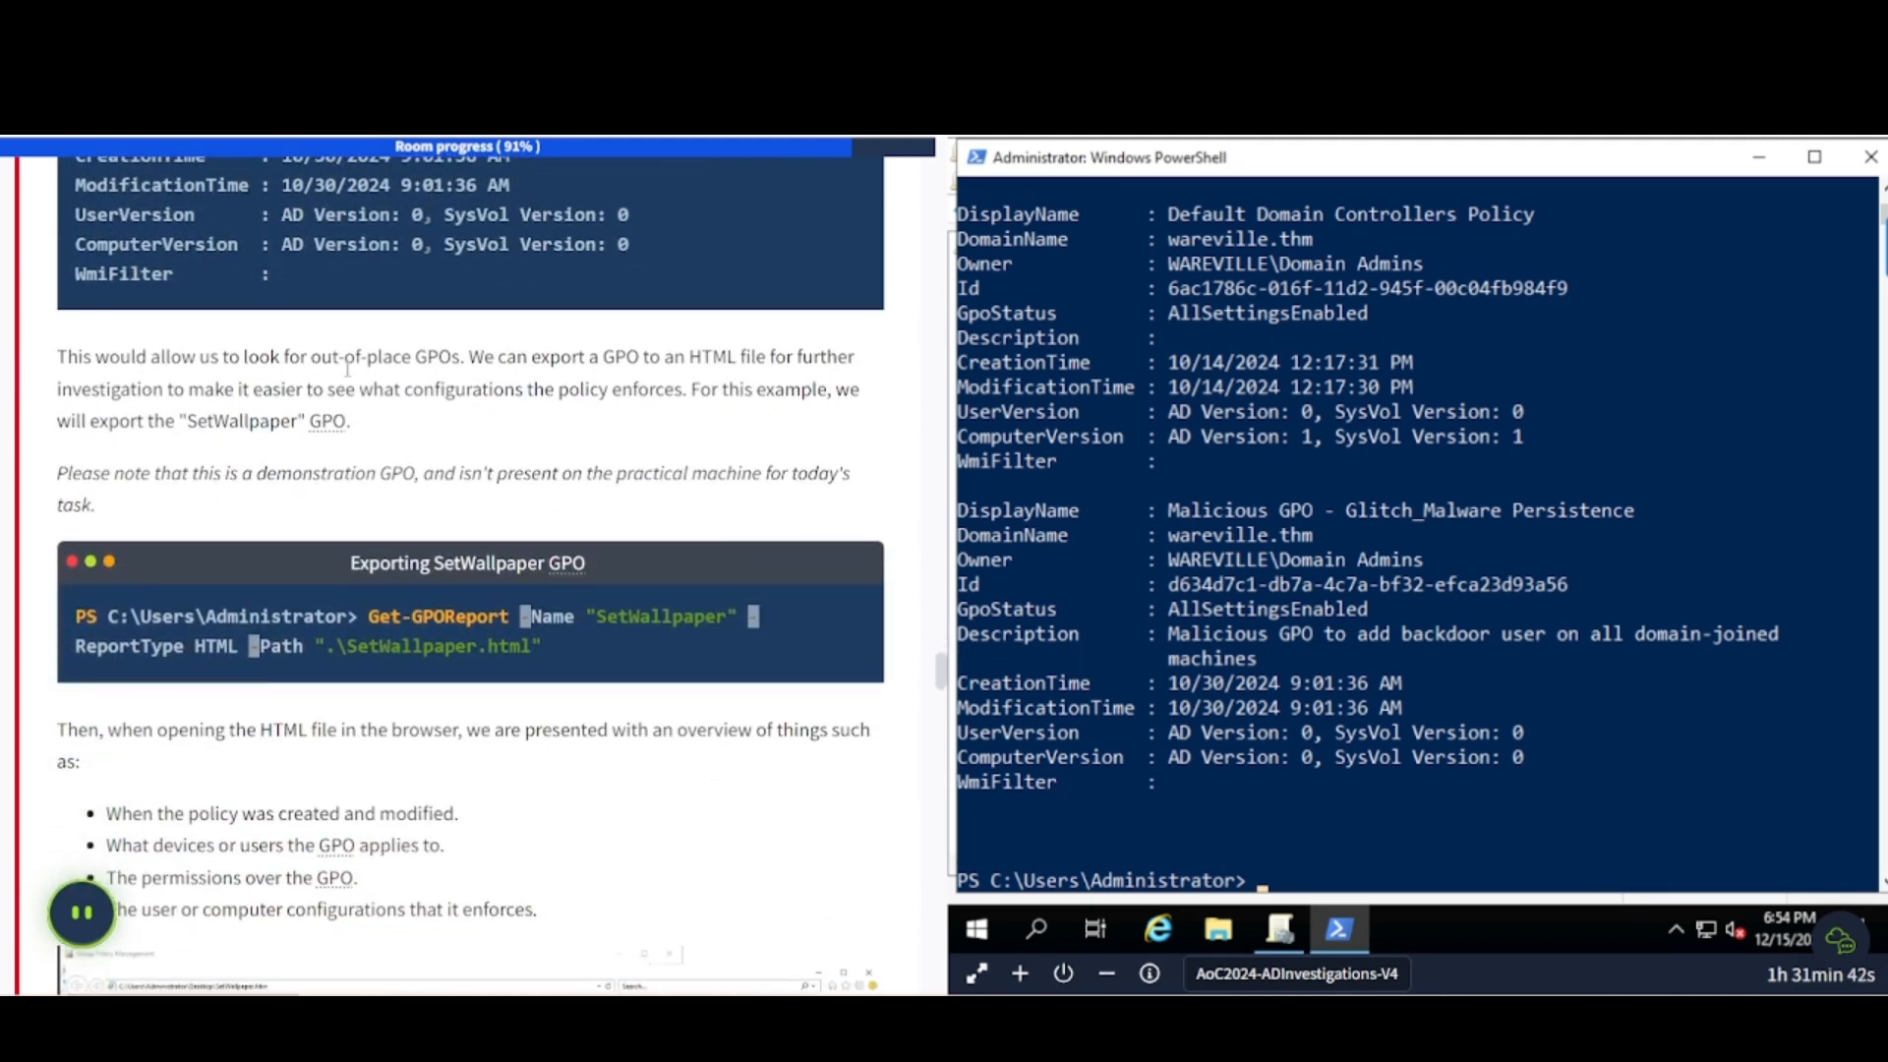
# - Scroll to 'Exporting SetWallpaper GPO' and enlarge its GPO report screenshot
pyautogui.scroll(-1, 347, 369)
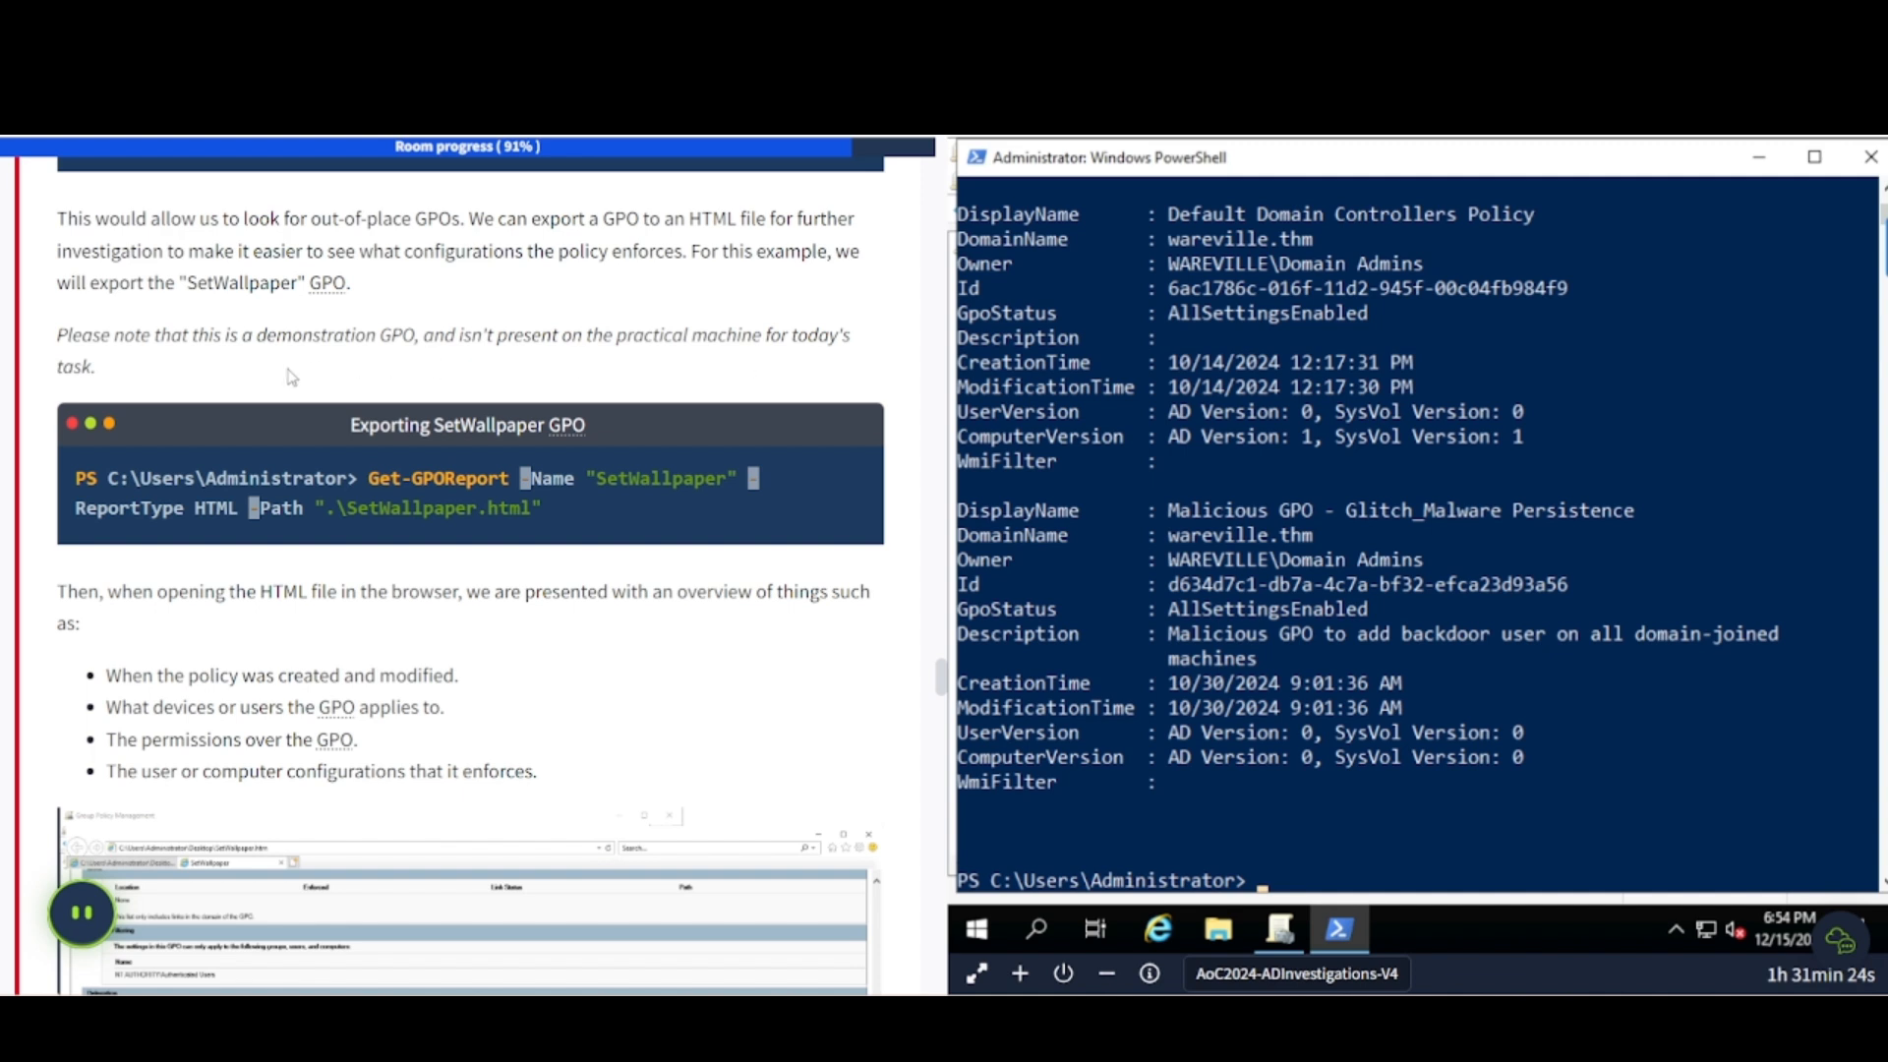
pyautogui.scroll(-2, 220, 468)
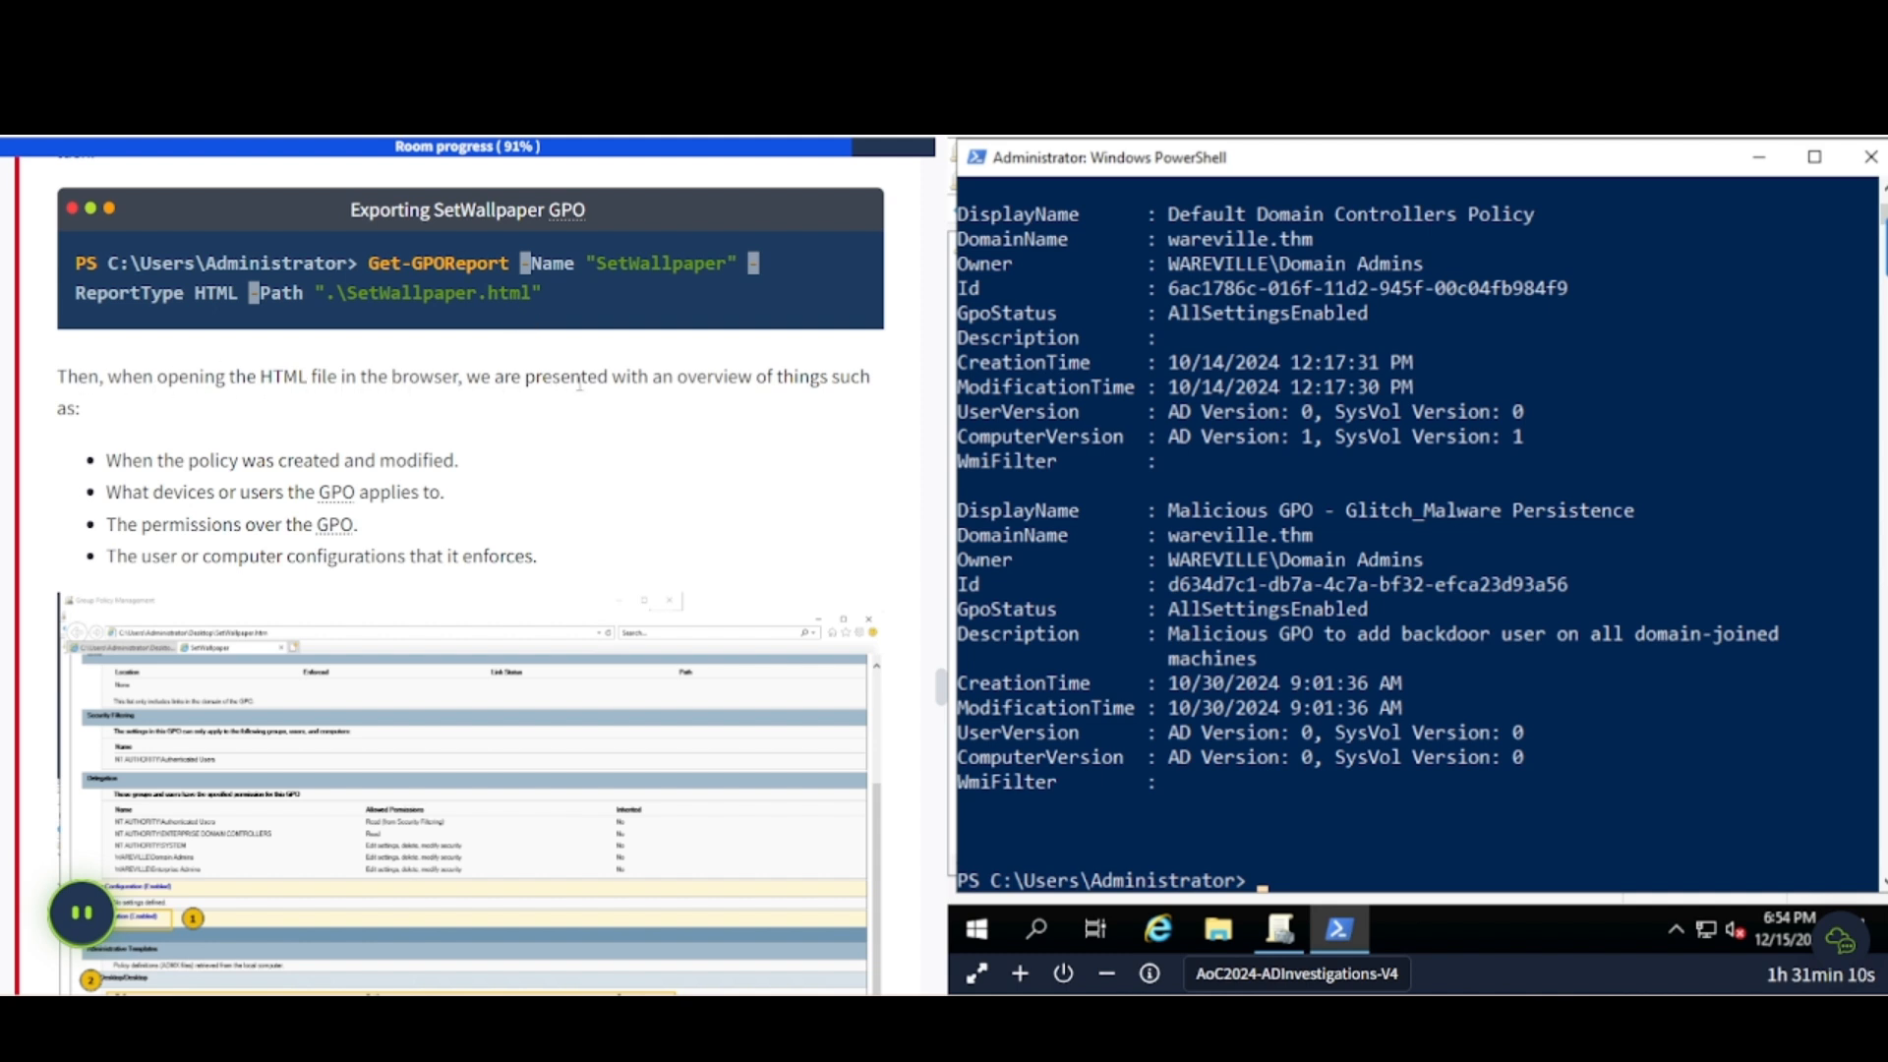
pyautogui.scroll(-1, 453, 455)
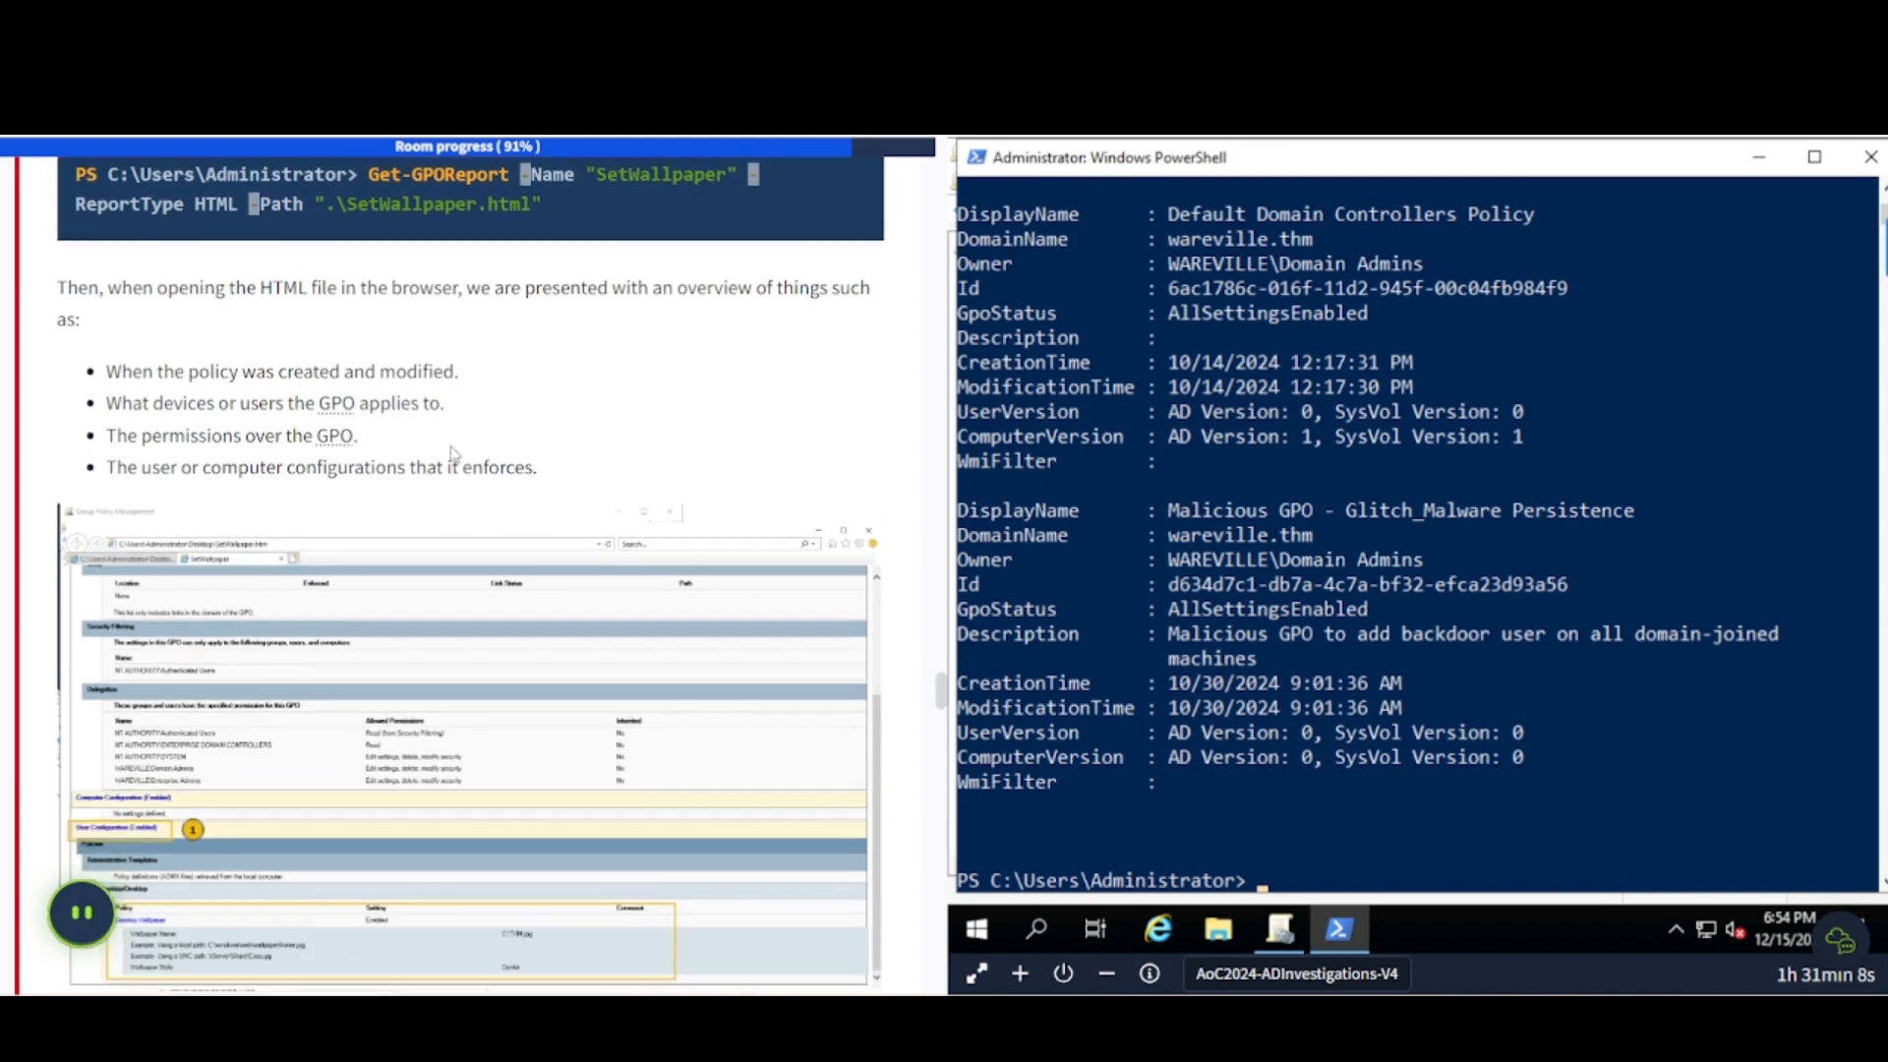
pyautogui.scroll(-1, 454, 455)
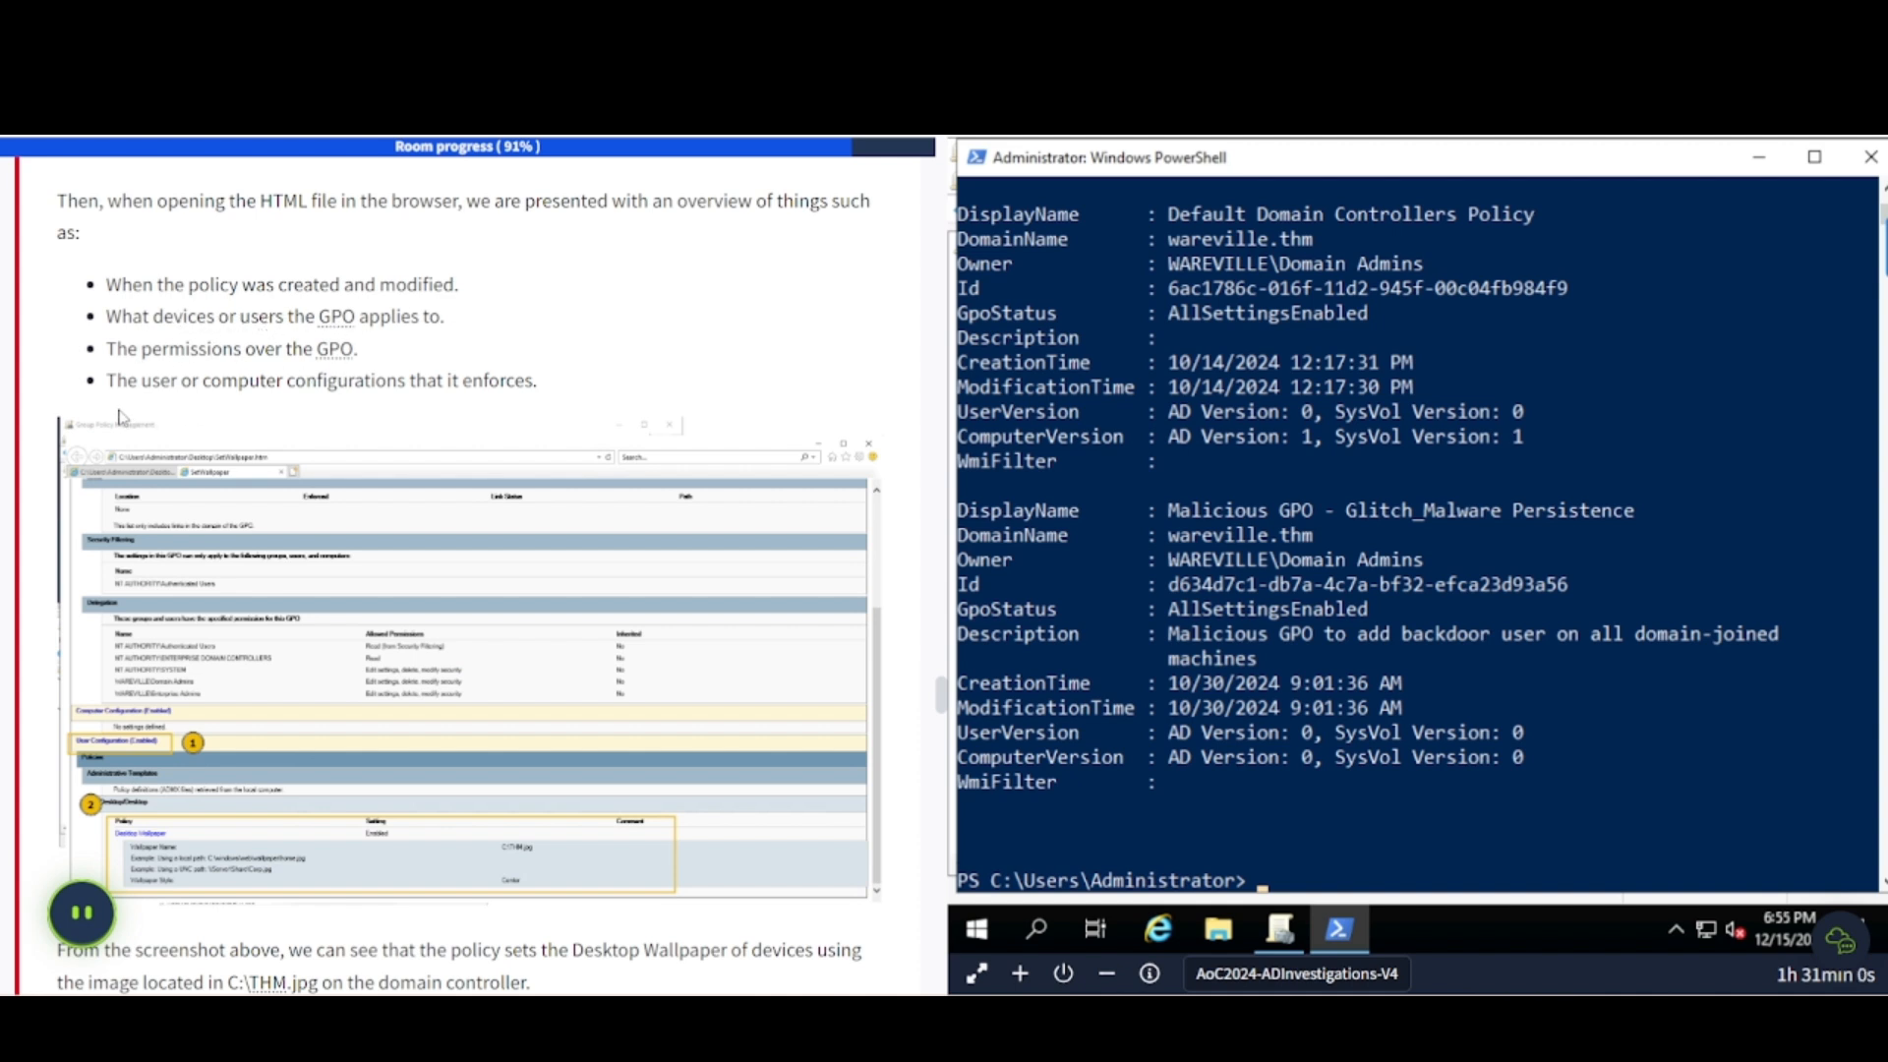
pyautogui.scroll(-2, 470, 420)
pyautogui.click(470, 420)
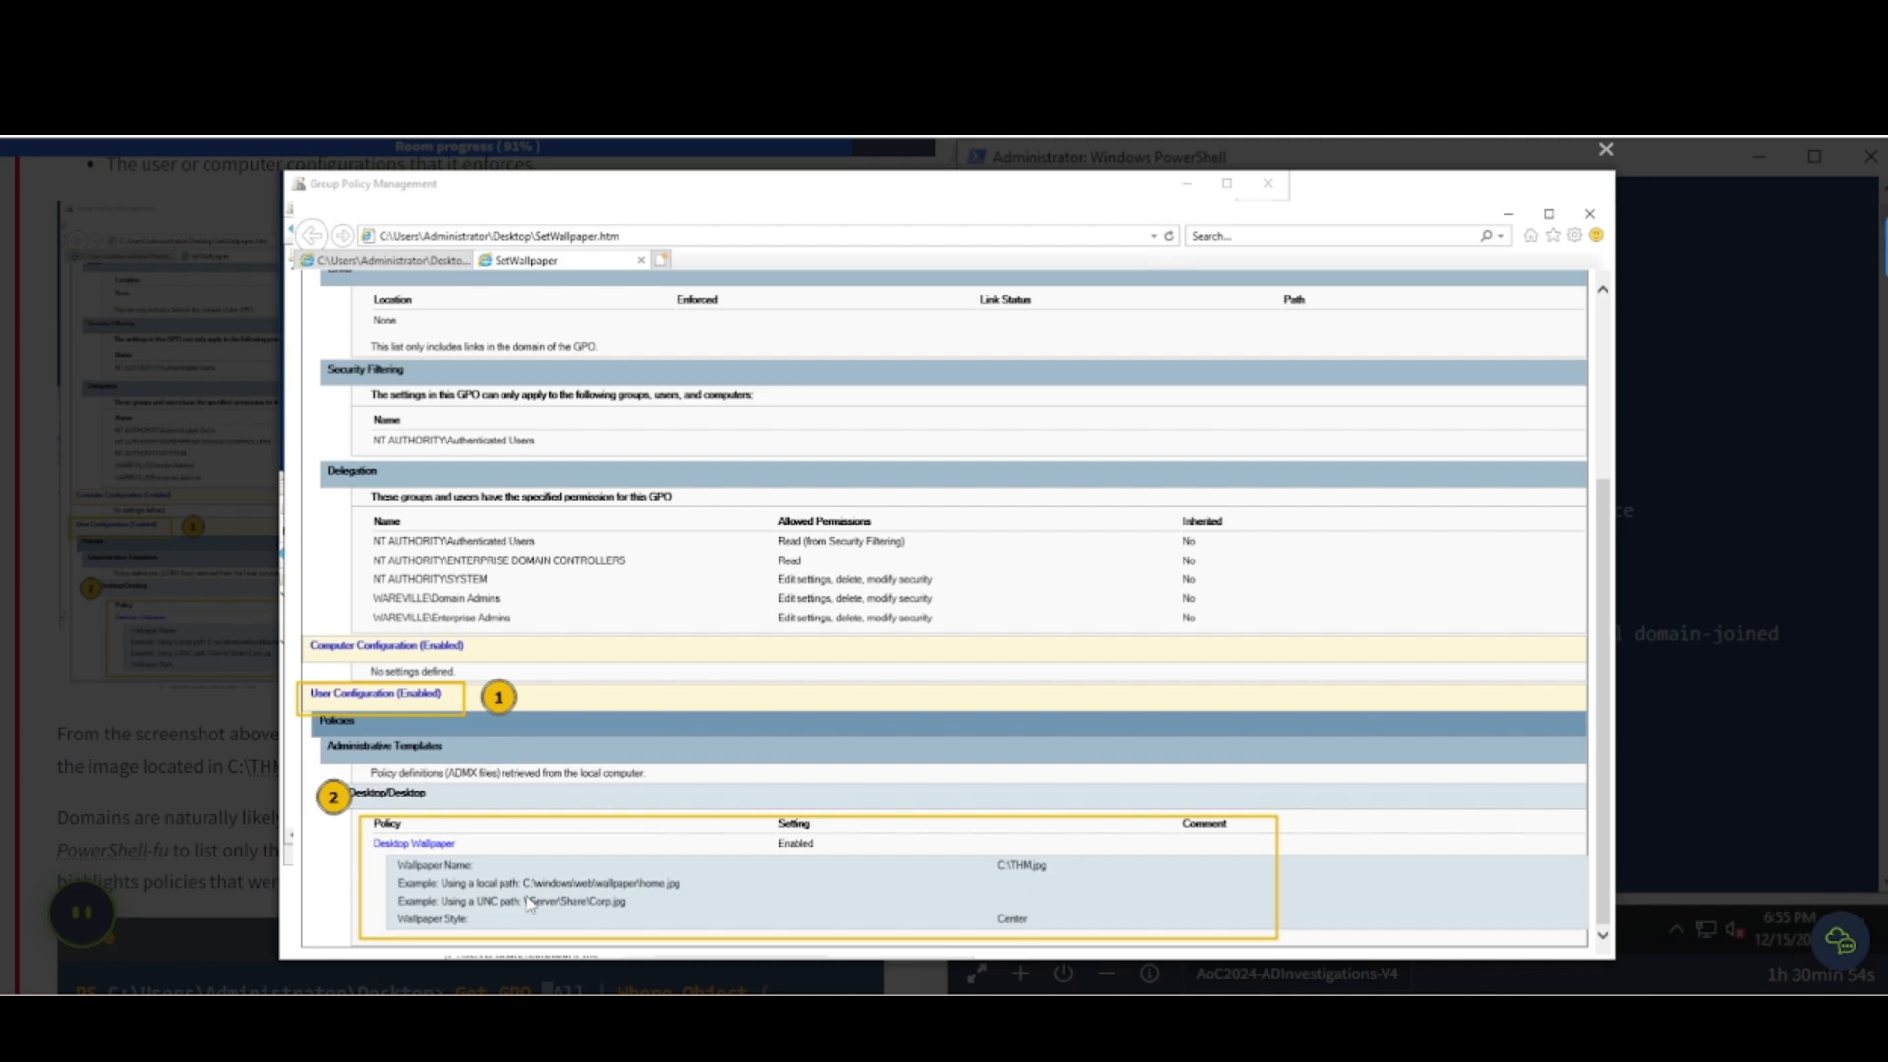
# - Close the enlarged report and scroll to the 'Listing recently modified GPOs' example
pyautogui.click(88, 685)
pyautogui.scroll(-5, 89, 687)
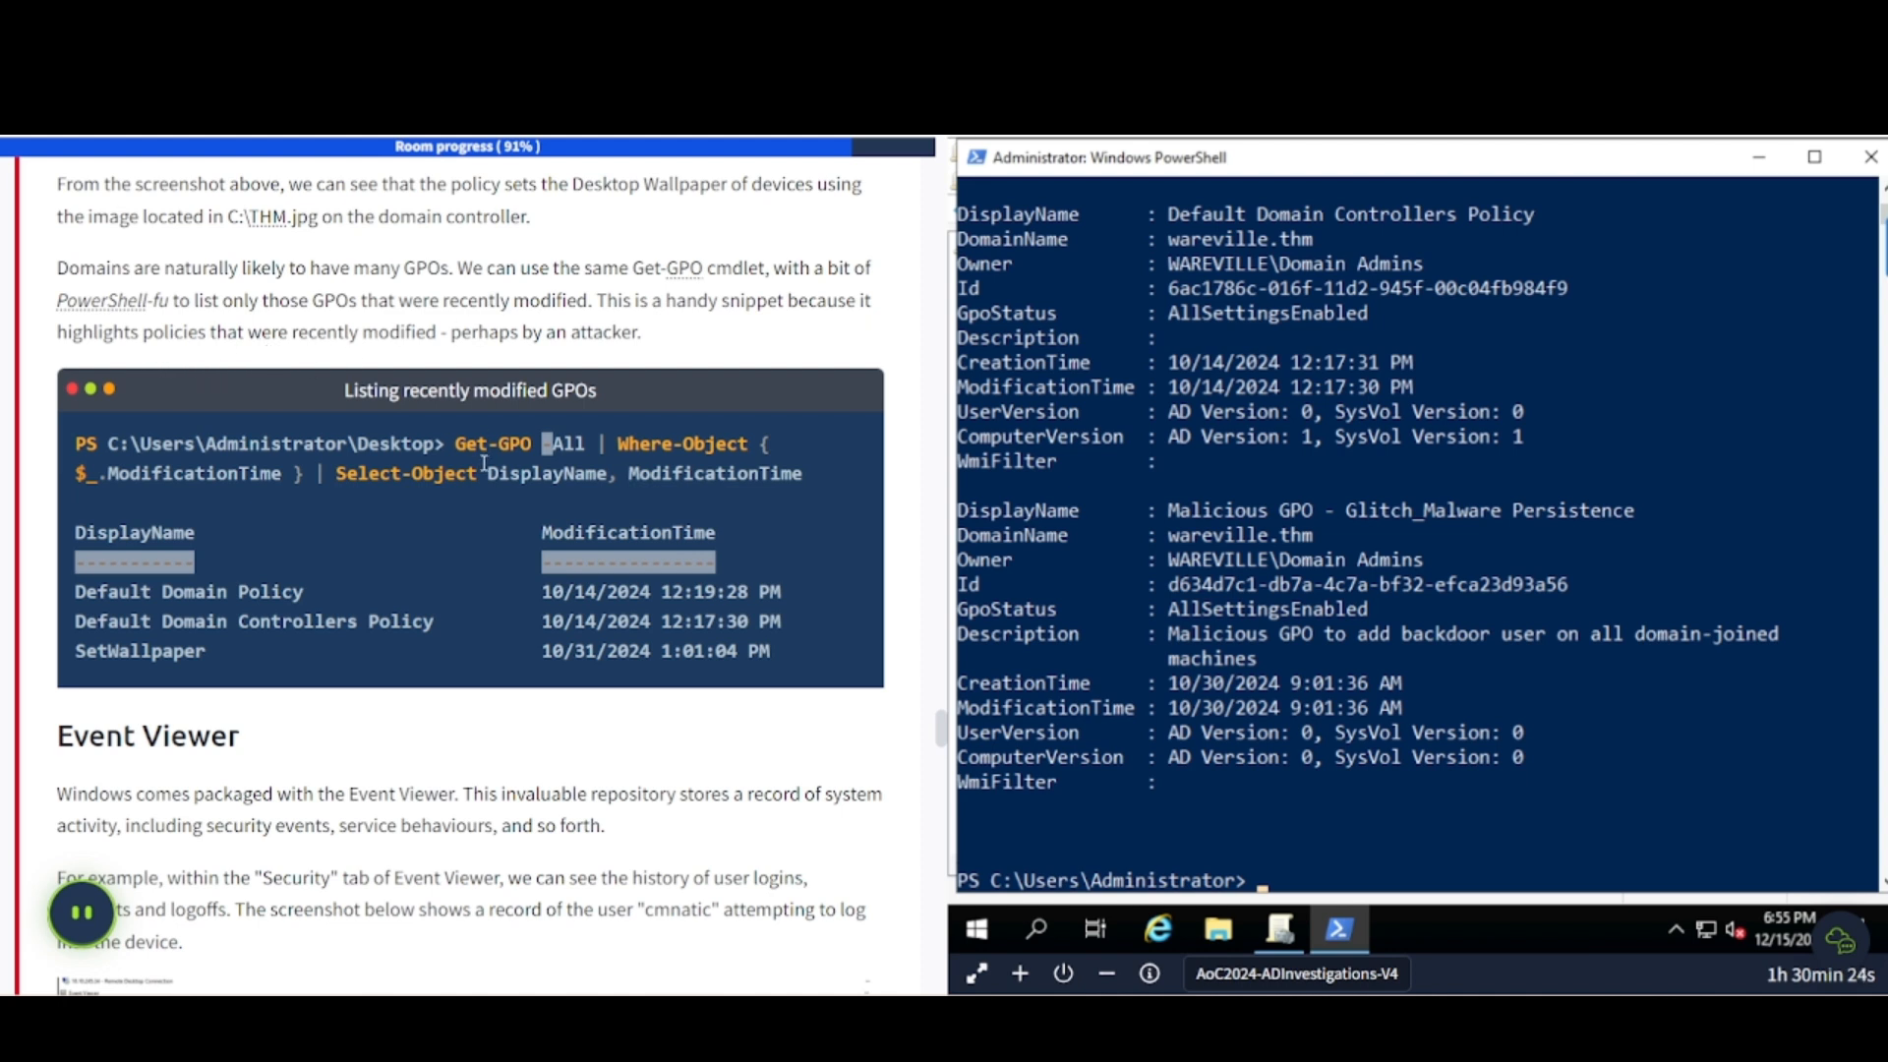
# - Copy the recently-modified-GPO query, clear the console with cls, and run it in PowerShell
pyautogui.moveTo(455, 443); pyautogui.dragTo(812, 474)
pyautogui.press('super+c')
pyautogui.click(1308, 568)
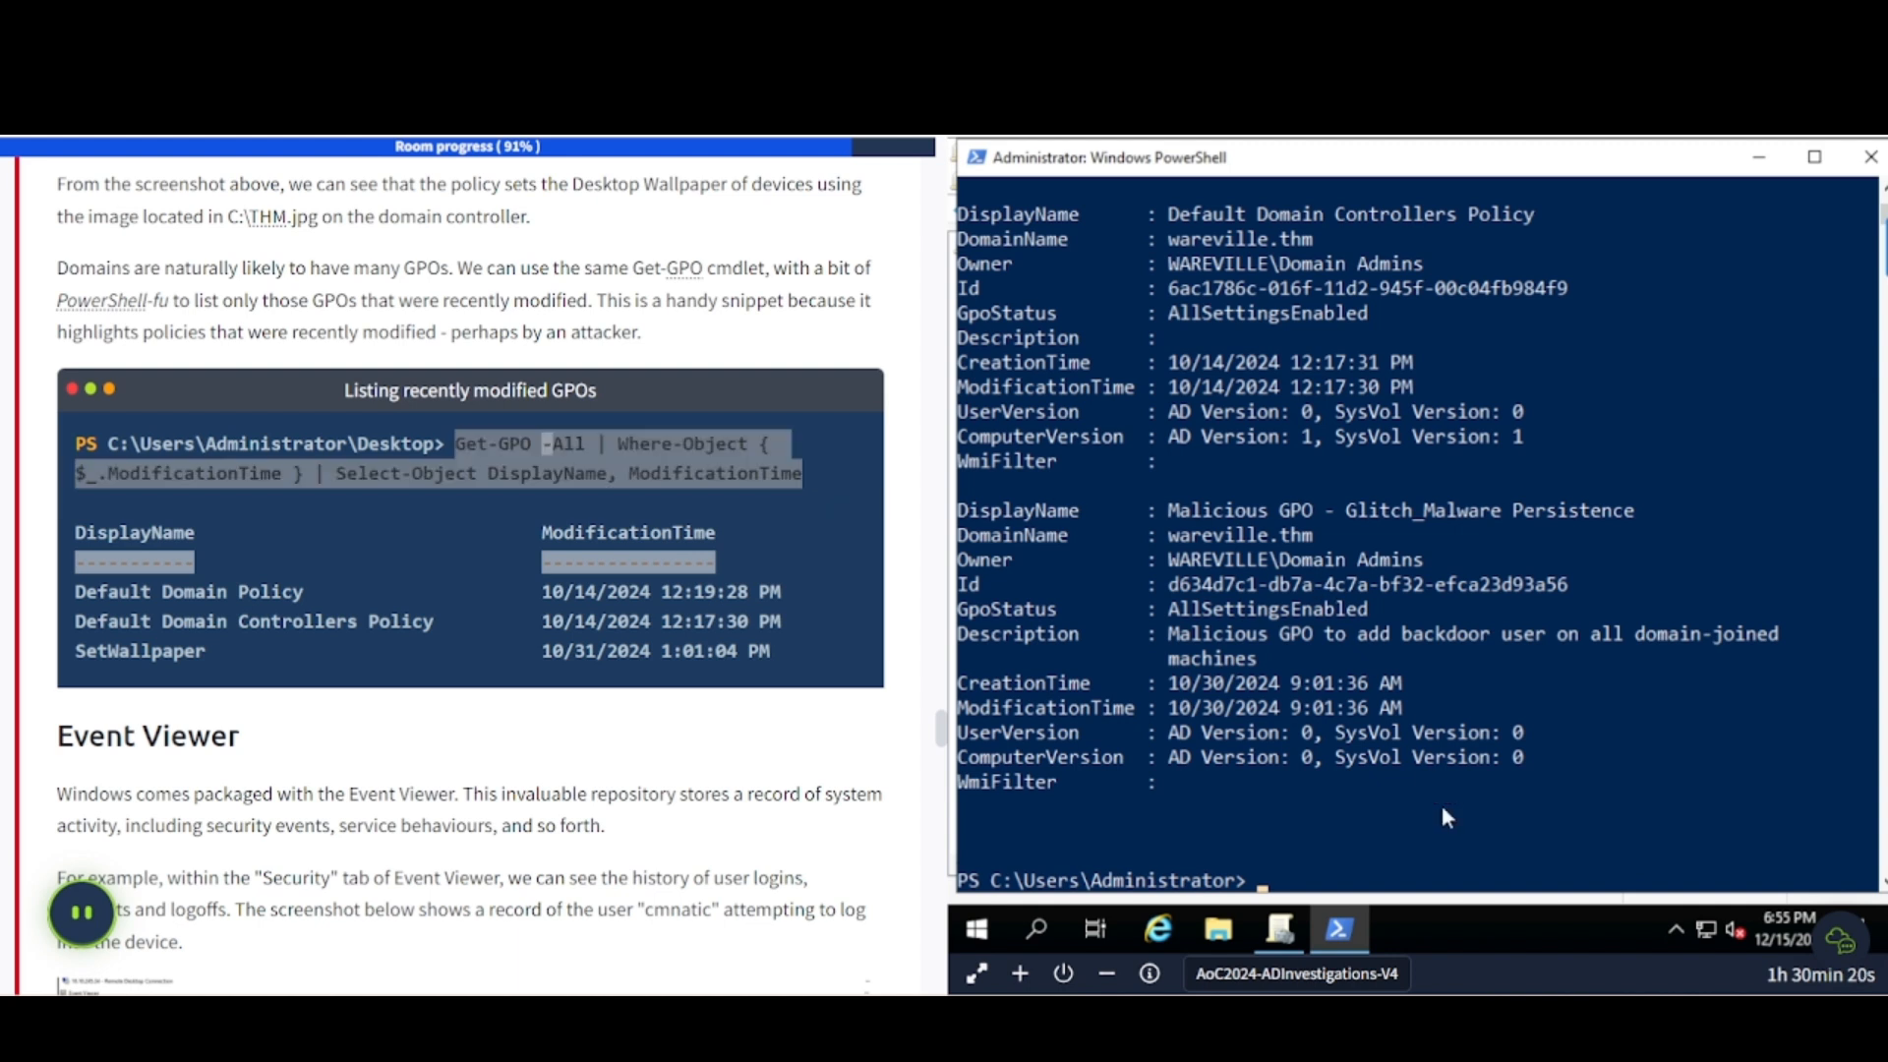
pyautogui.write('cls')
pyautogui.press('Return')
pyautogui.rightClick(1363, 430)
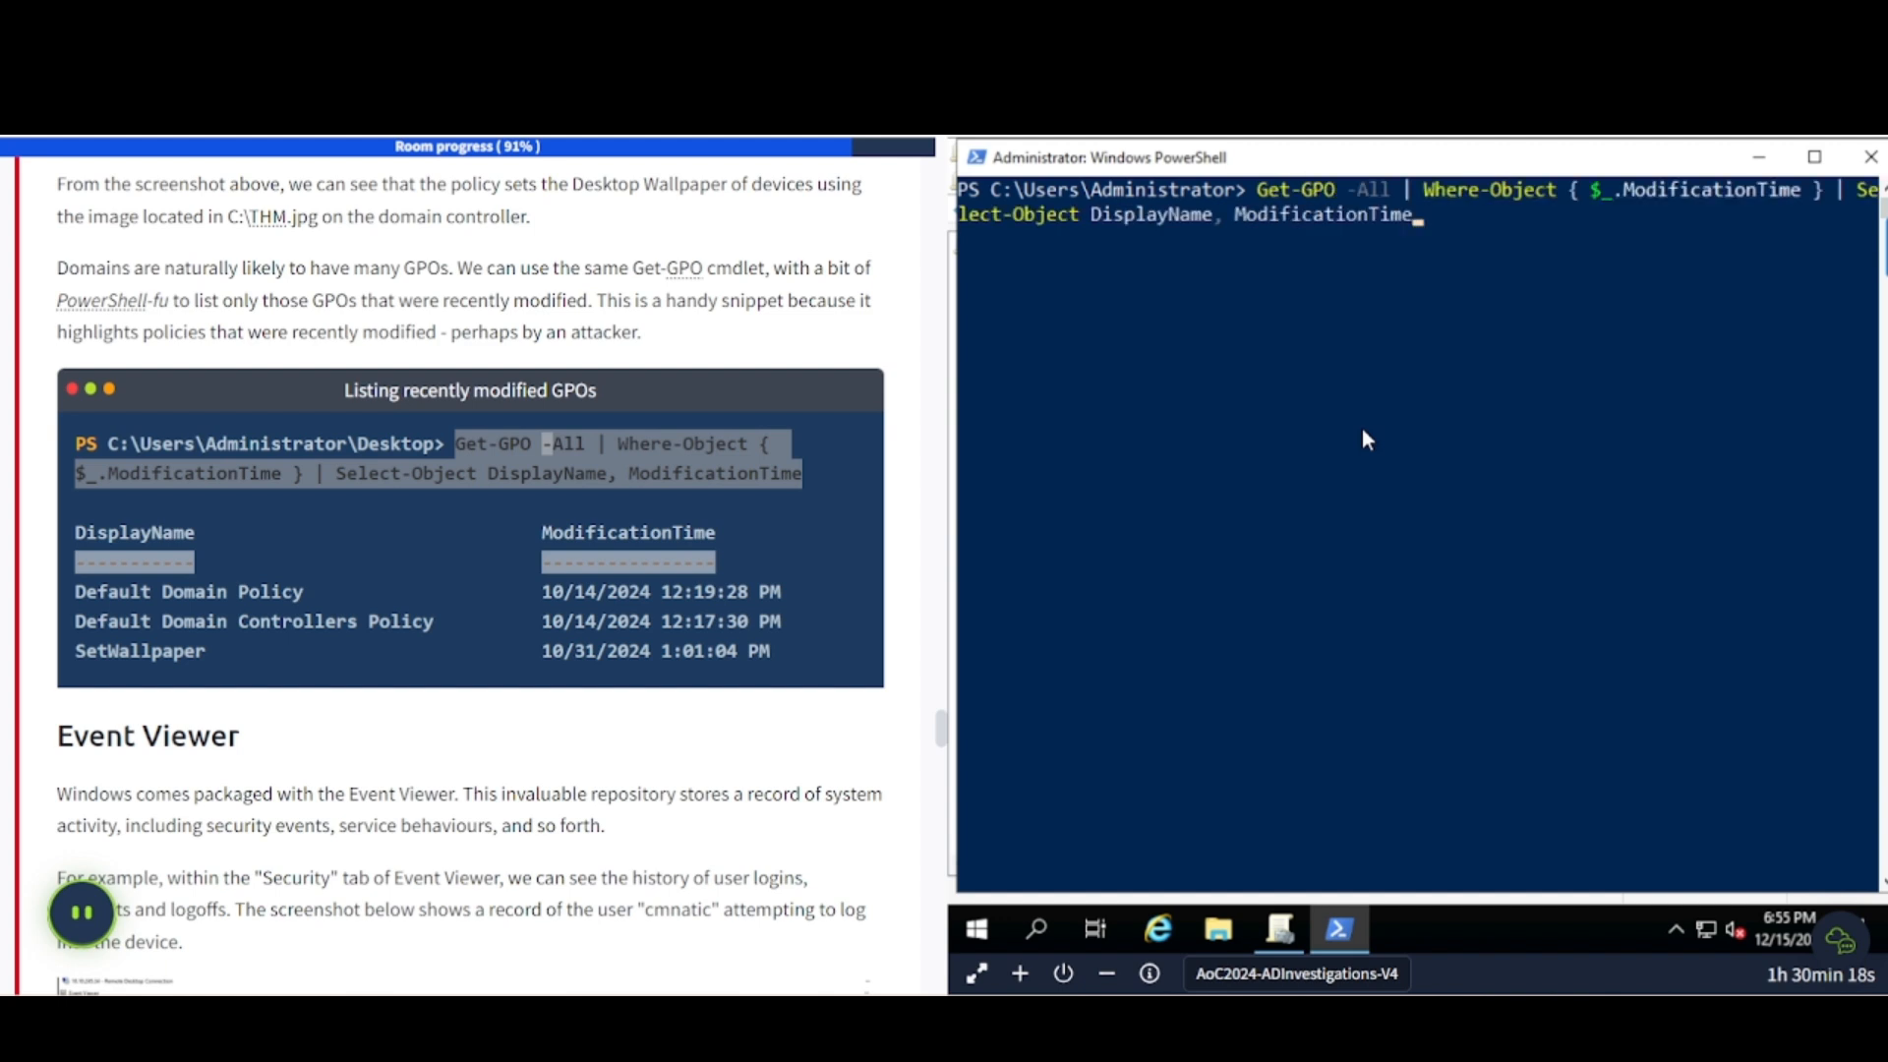
pyautogui.press('Return')
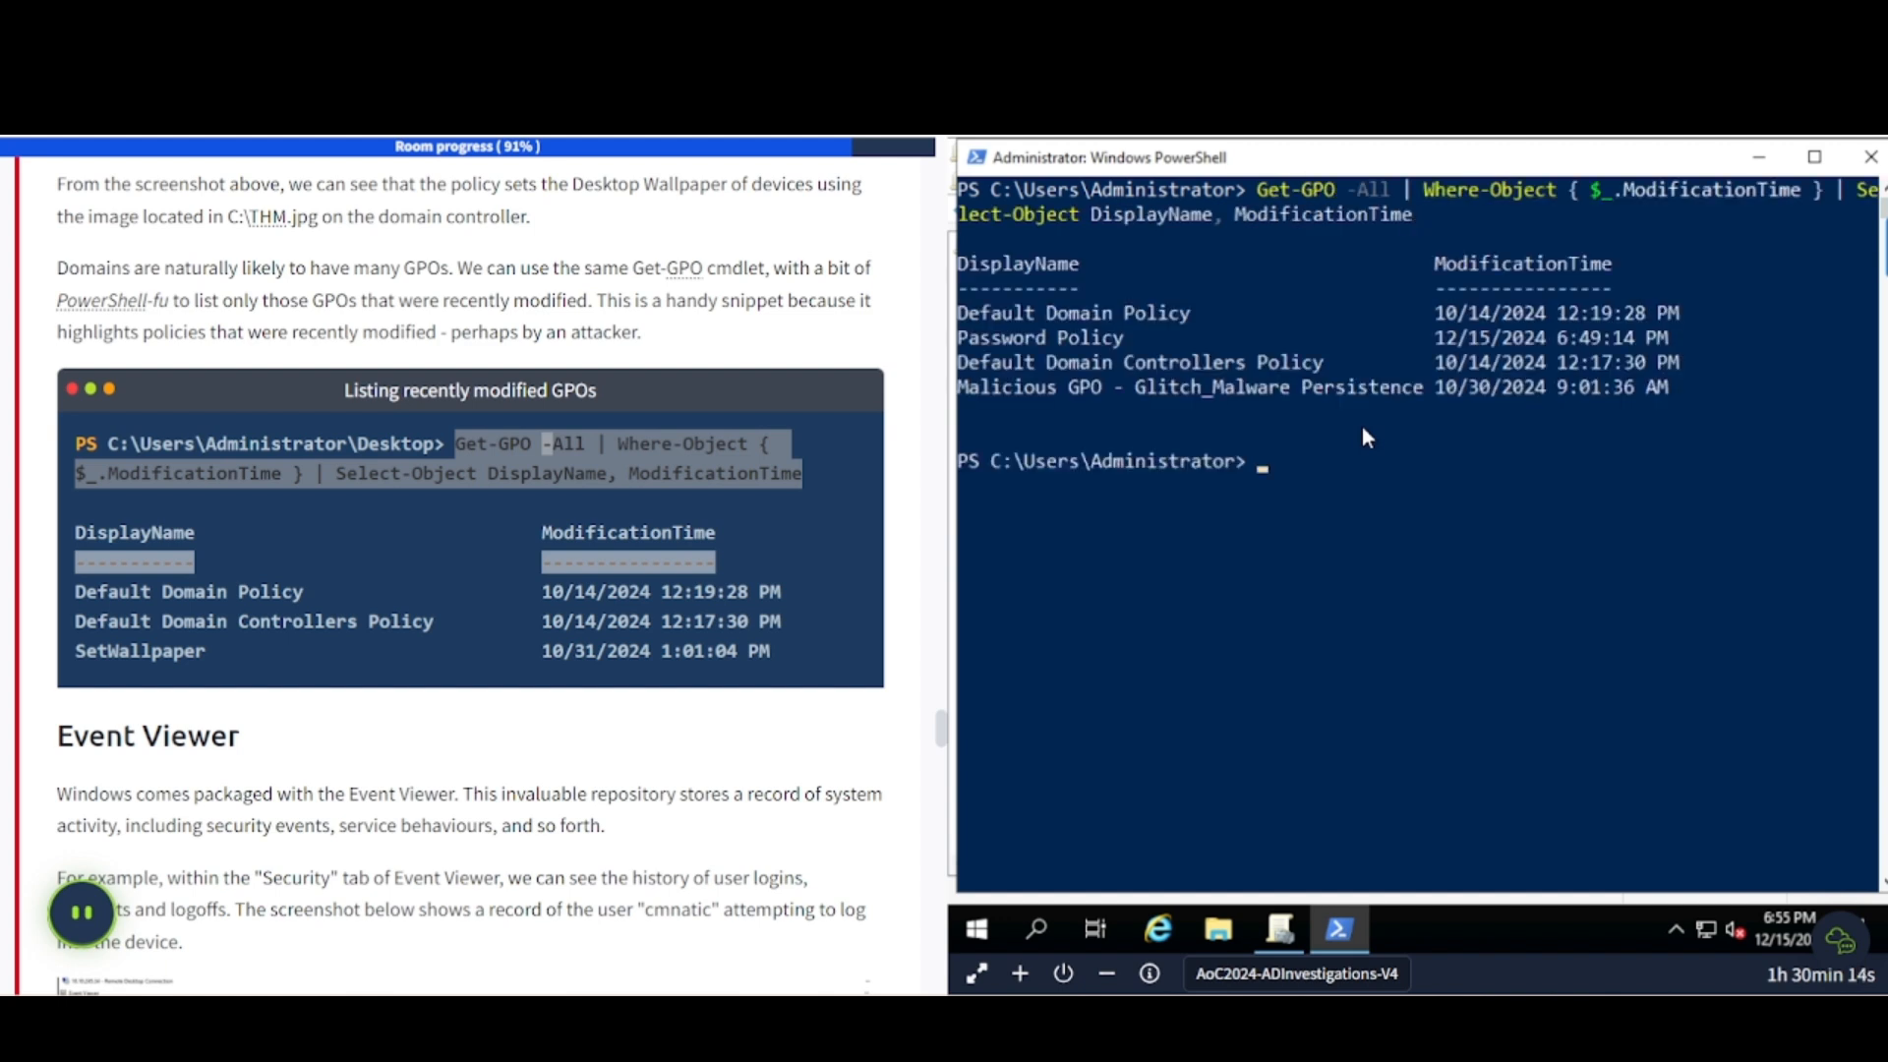
# - Highlight the Malicious GPO line modified 10/30/2024 9:01:36 AM, then minimise PowerShell
pyautogui.moveTo(979, 389); pyautogui.dragTo(1278, 415)
pyautogui.press('super+c')
pyautogui.scroll(-5, 436, 774)
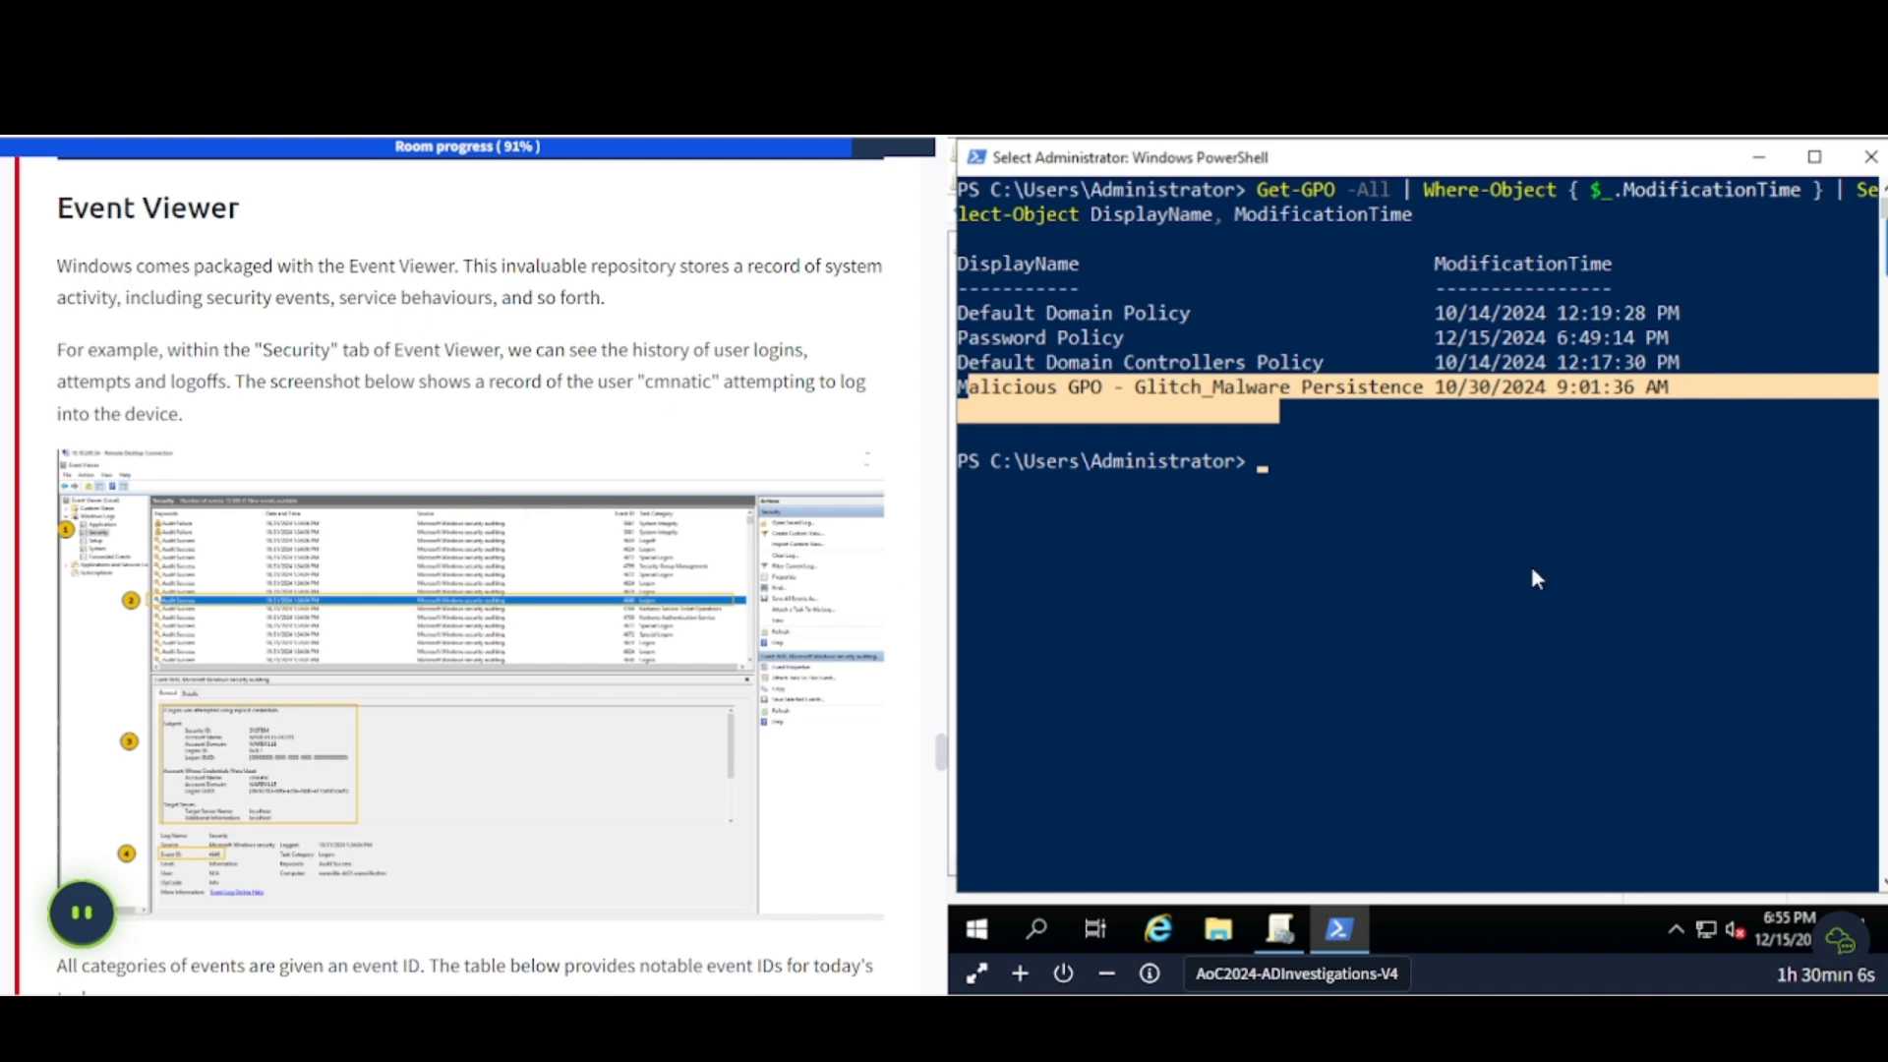
pyautogui.click(1759, 157)
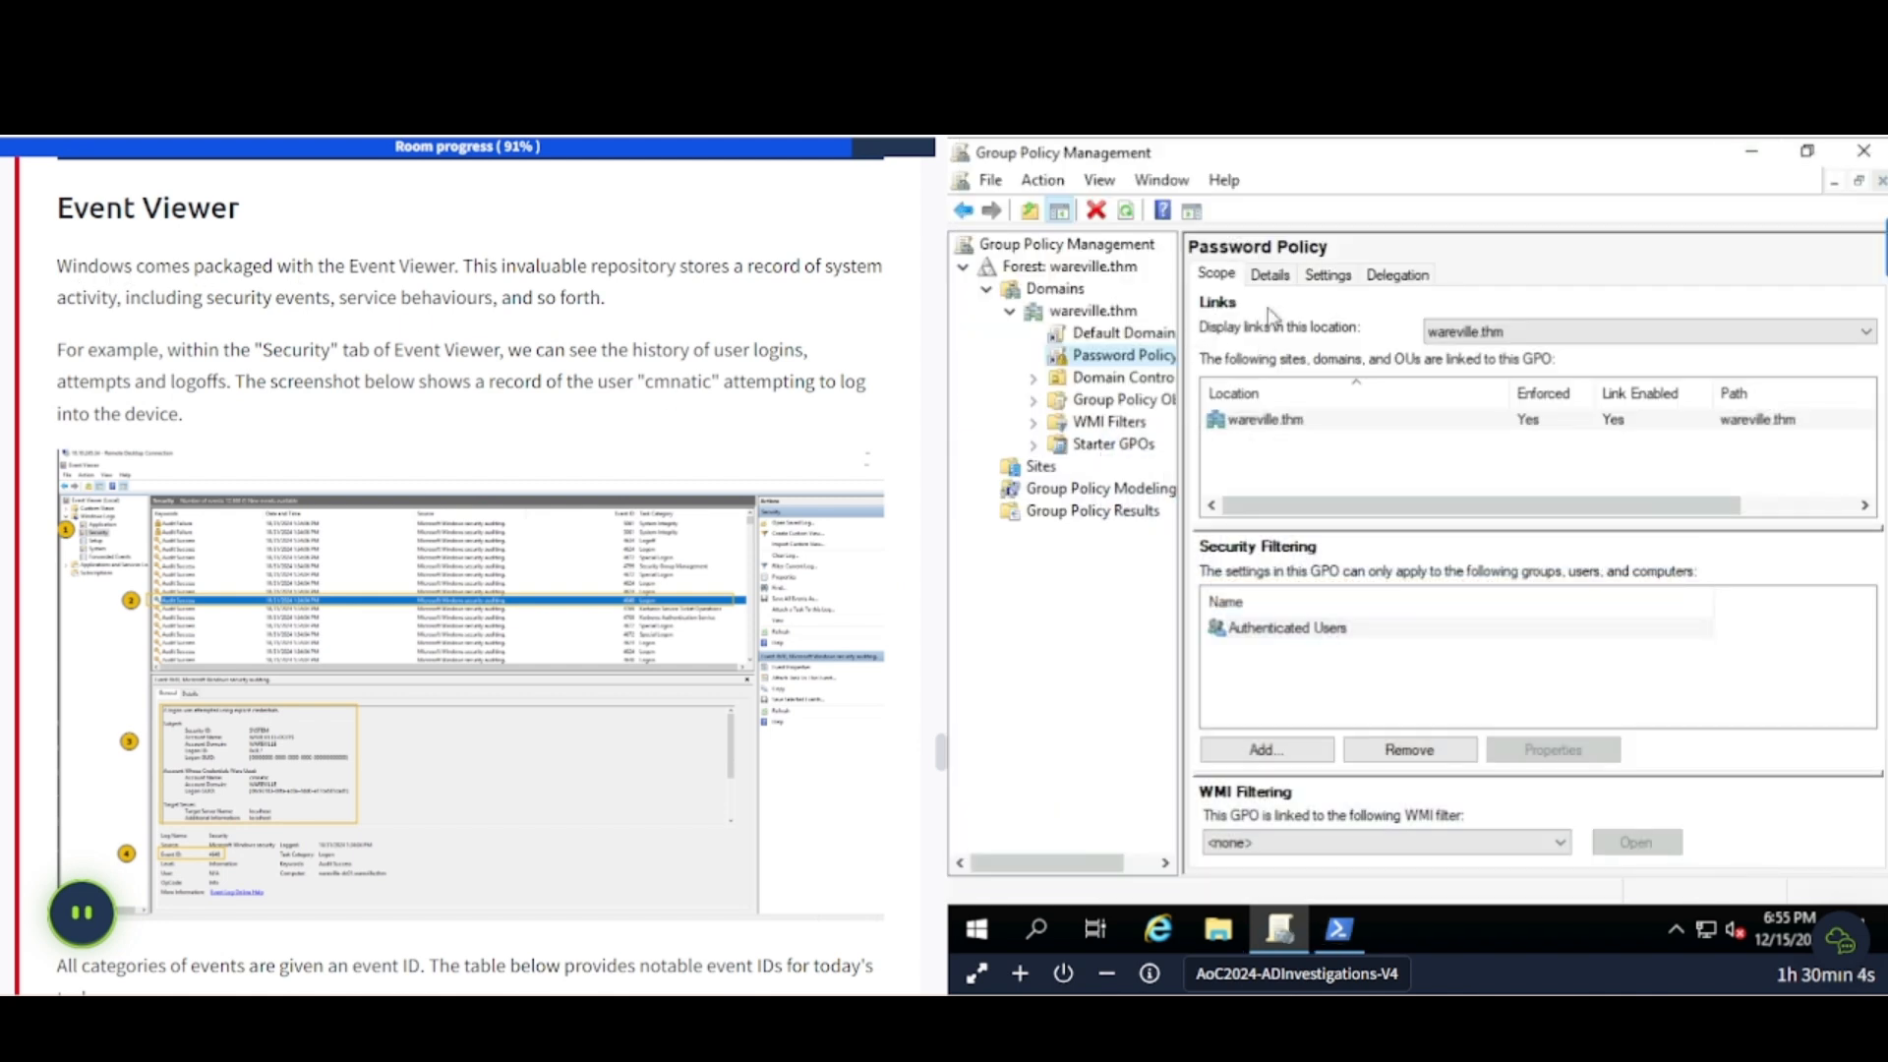
# - Minimise Group Policy Management and view the tutorial's Event Viewer screenshot enlarged
pyautogui.click(1752, 152)
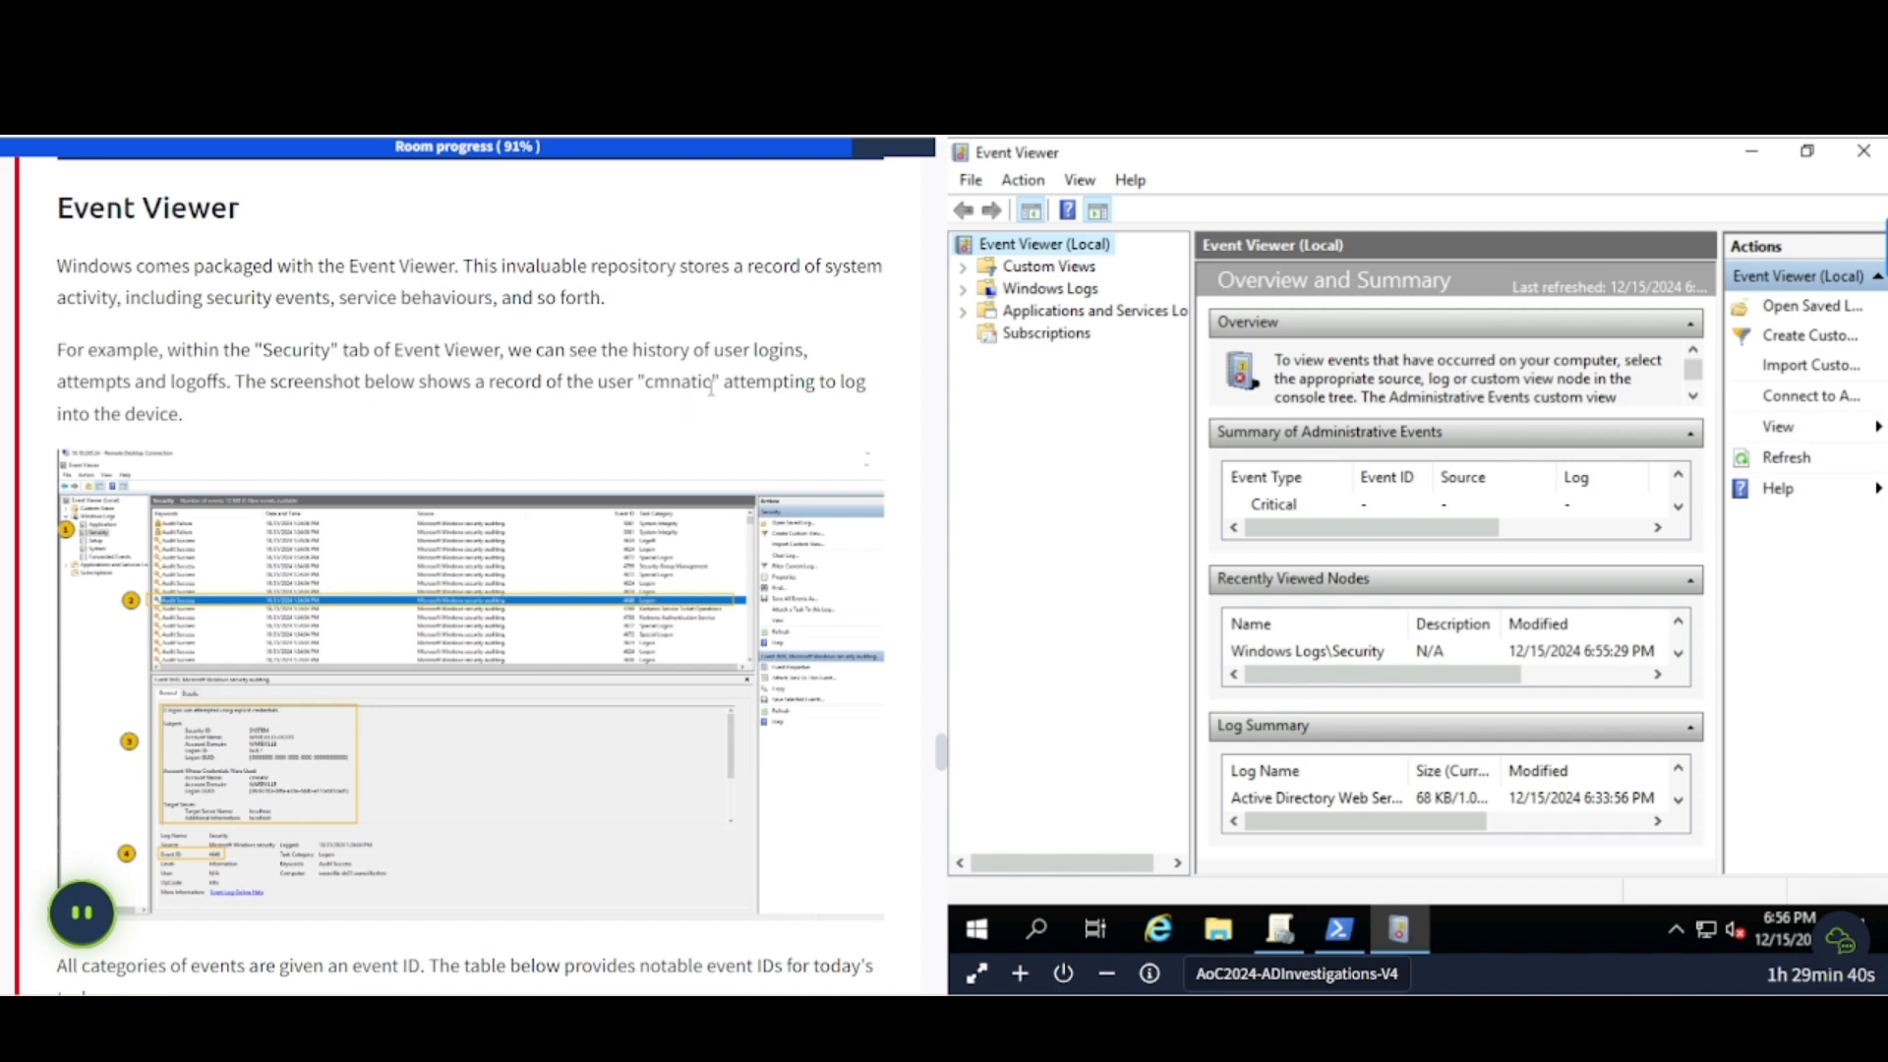
pyautogui.click(263, 583)
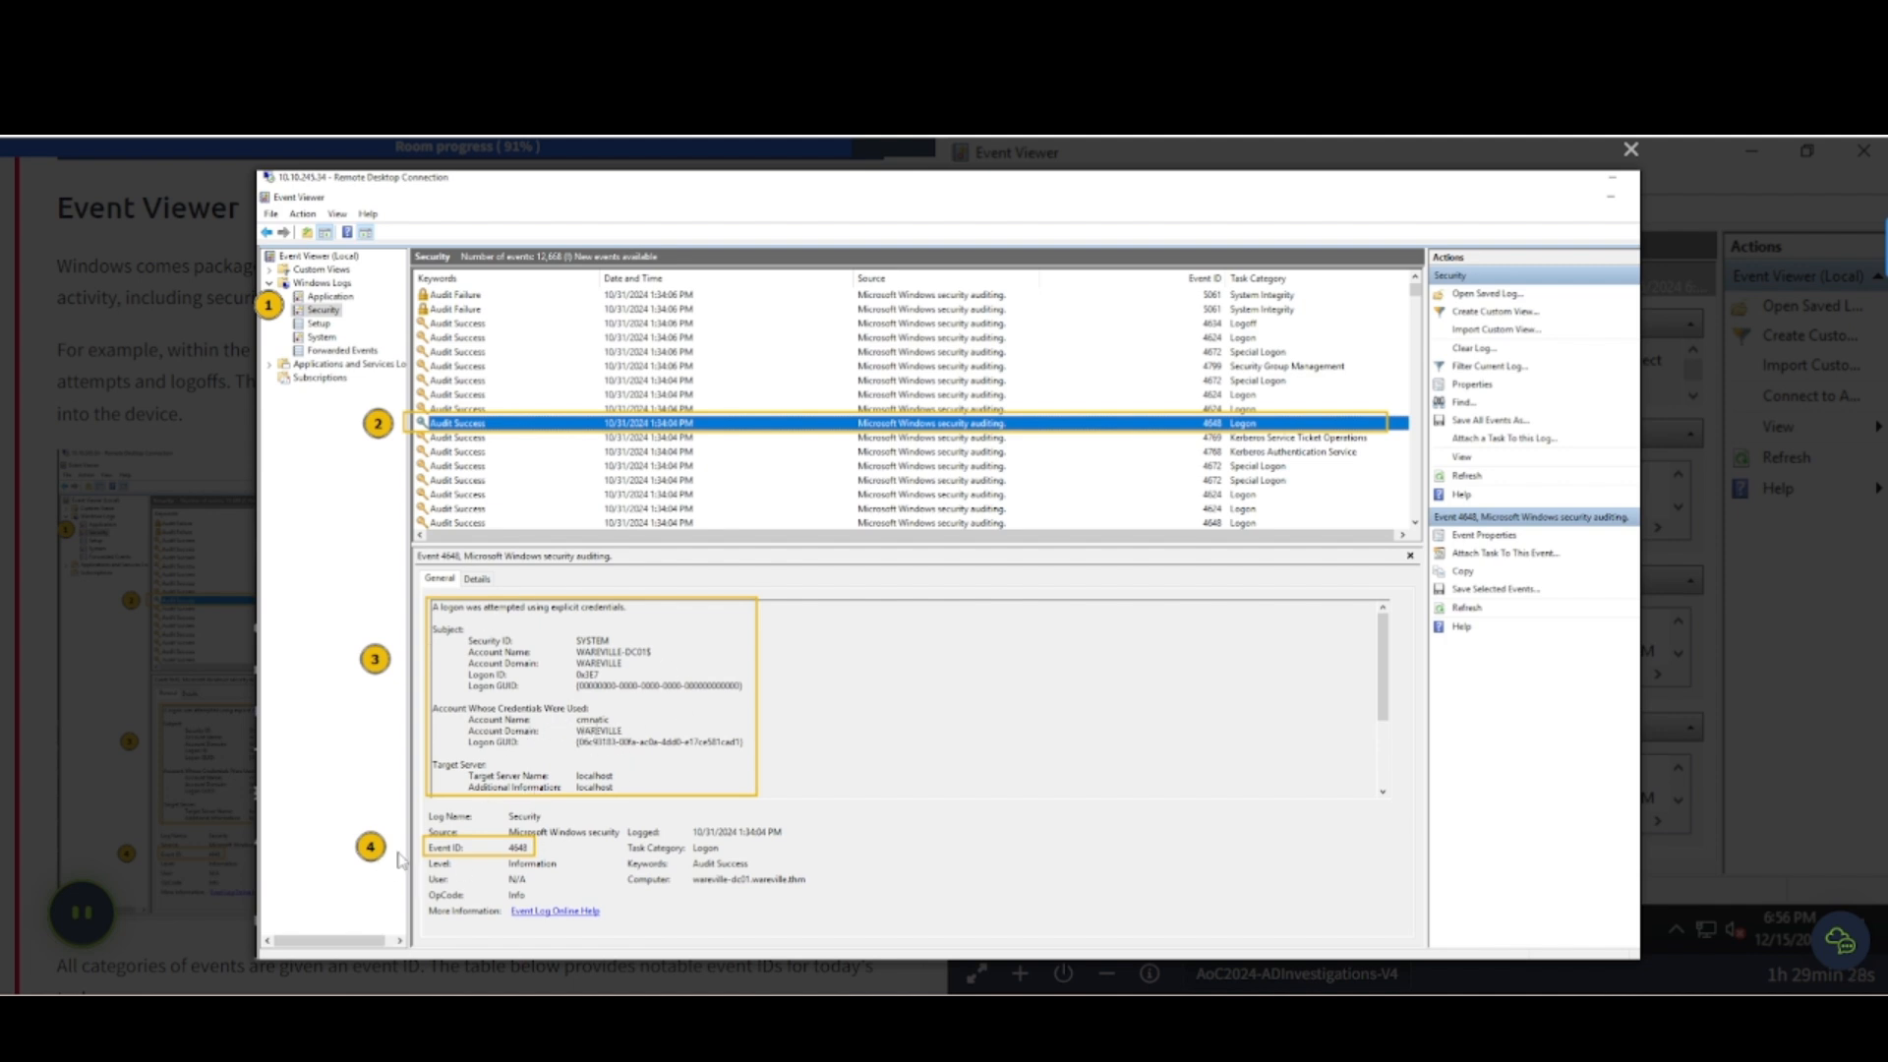
pyautogui.click(126, 646)
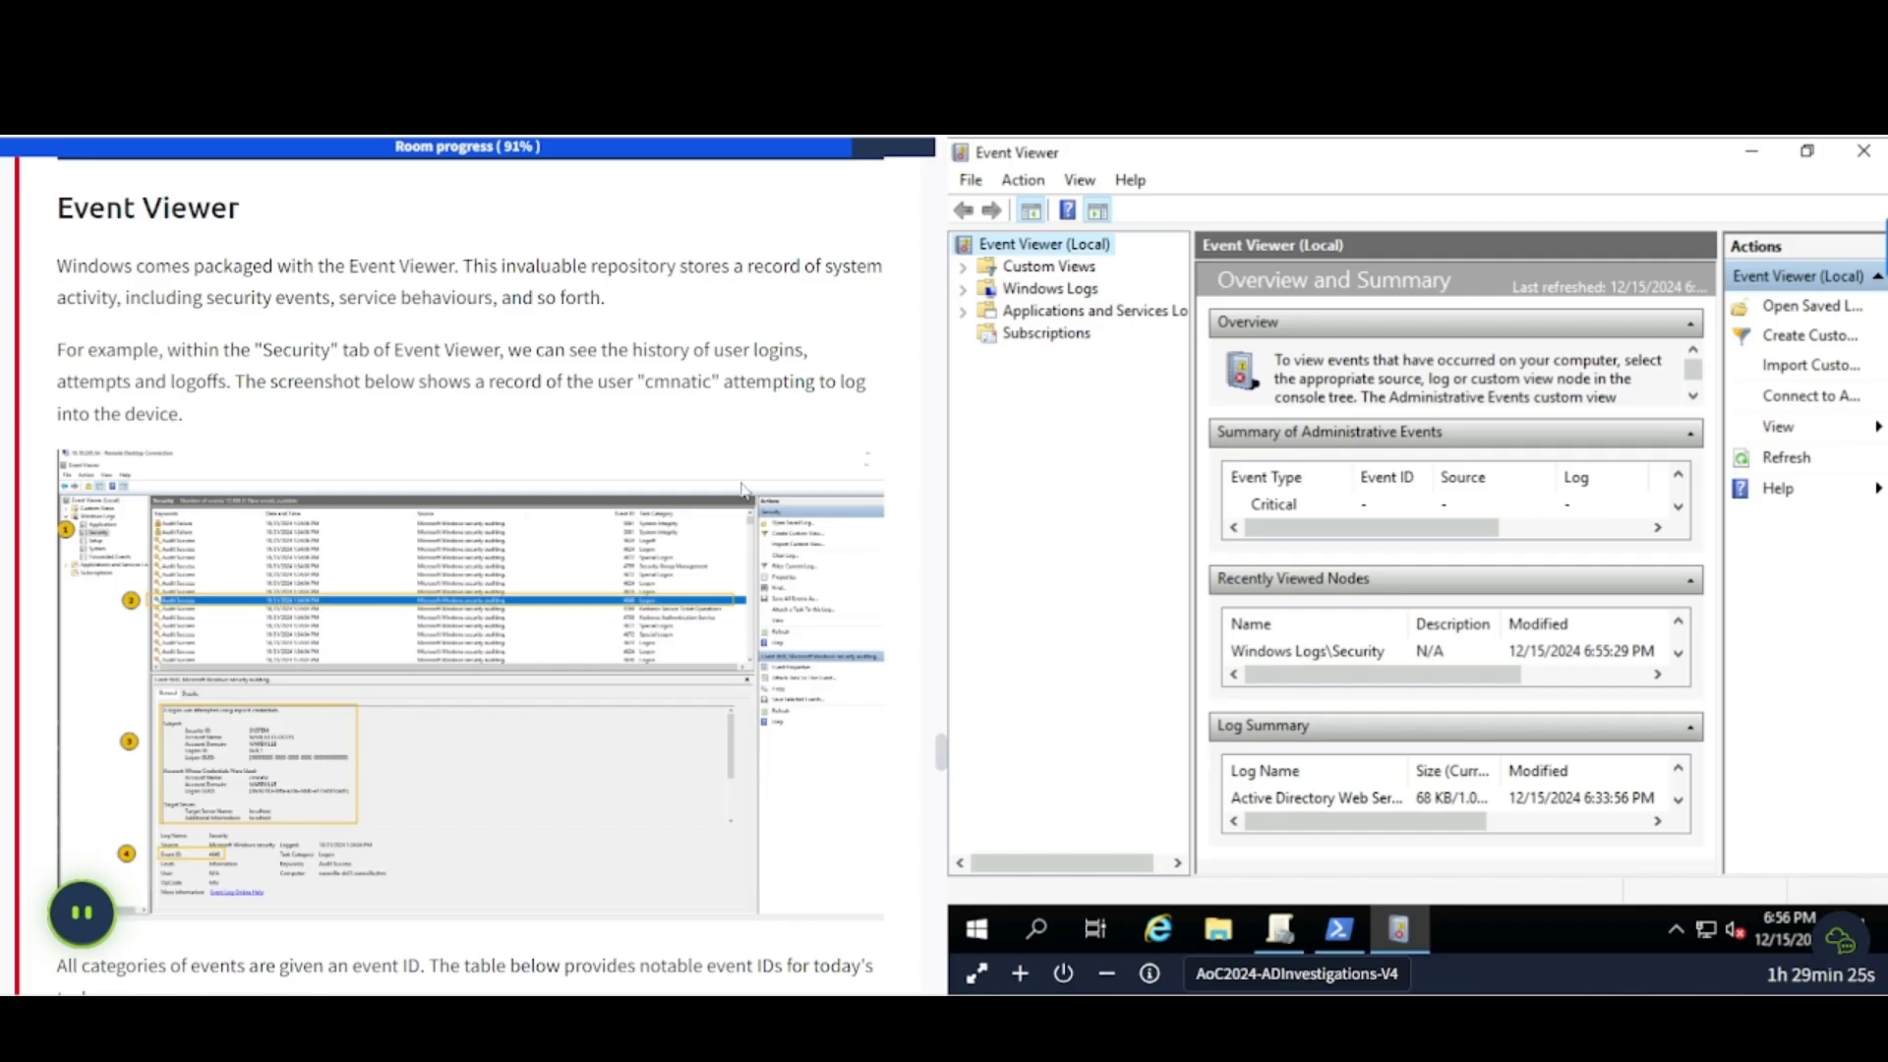
# - Open the Security log under Windows Logs and inspect the 4672 special logon event
pyautogui.click(965, 289)
pyautogui.click(1054, 335)
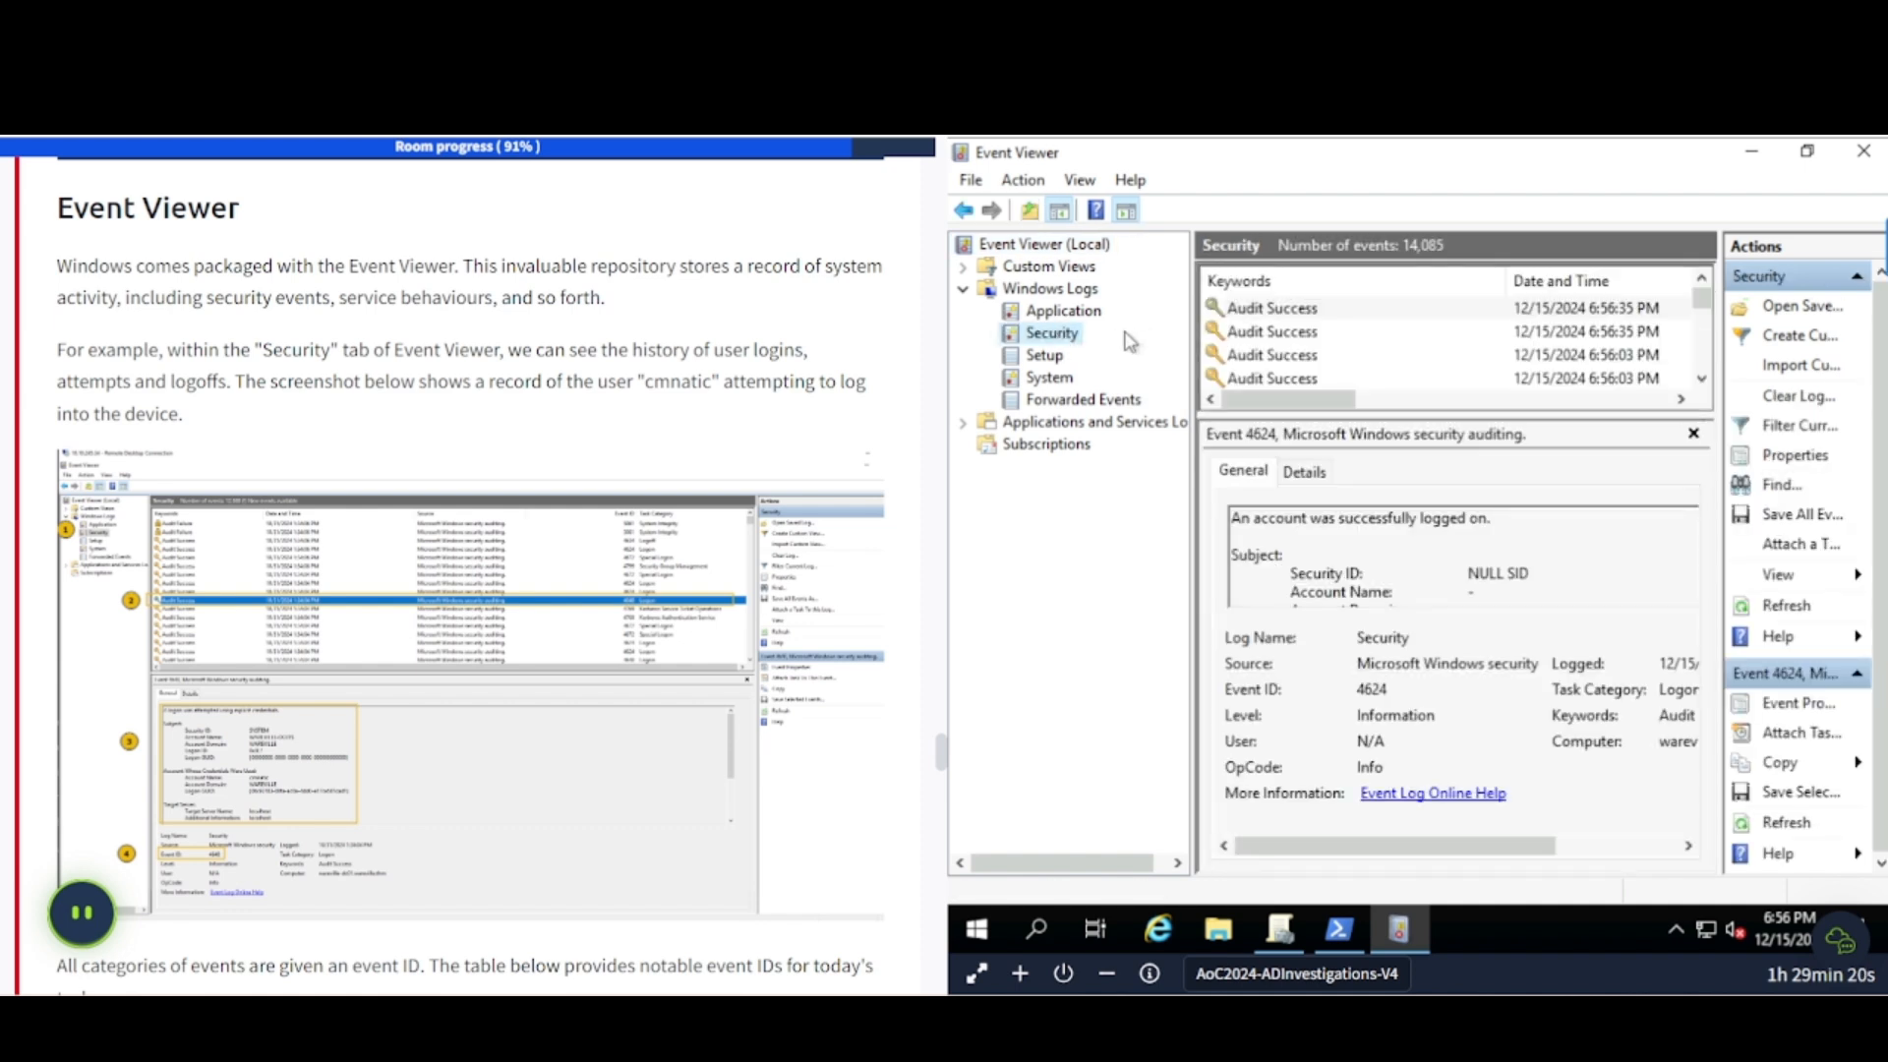
pyautogui.moveTo(1191, 340); pyautogui.dragTo(1122, 338)
pyautogui.click(1207, 332)
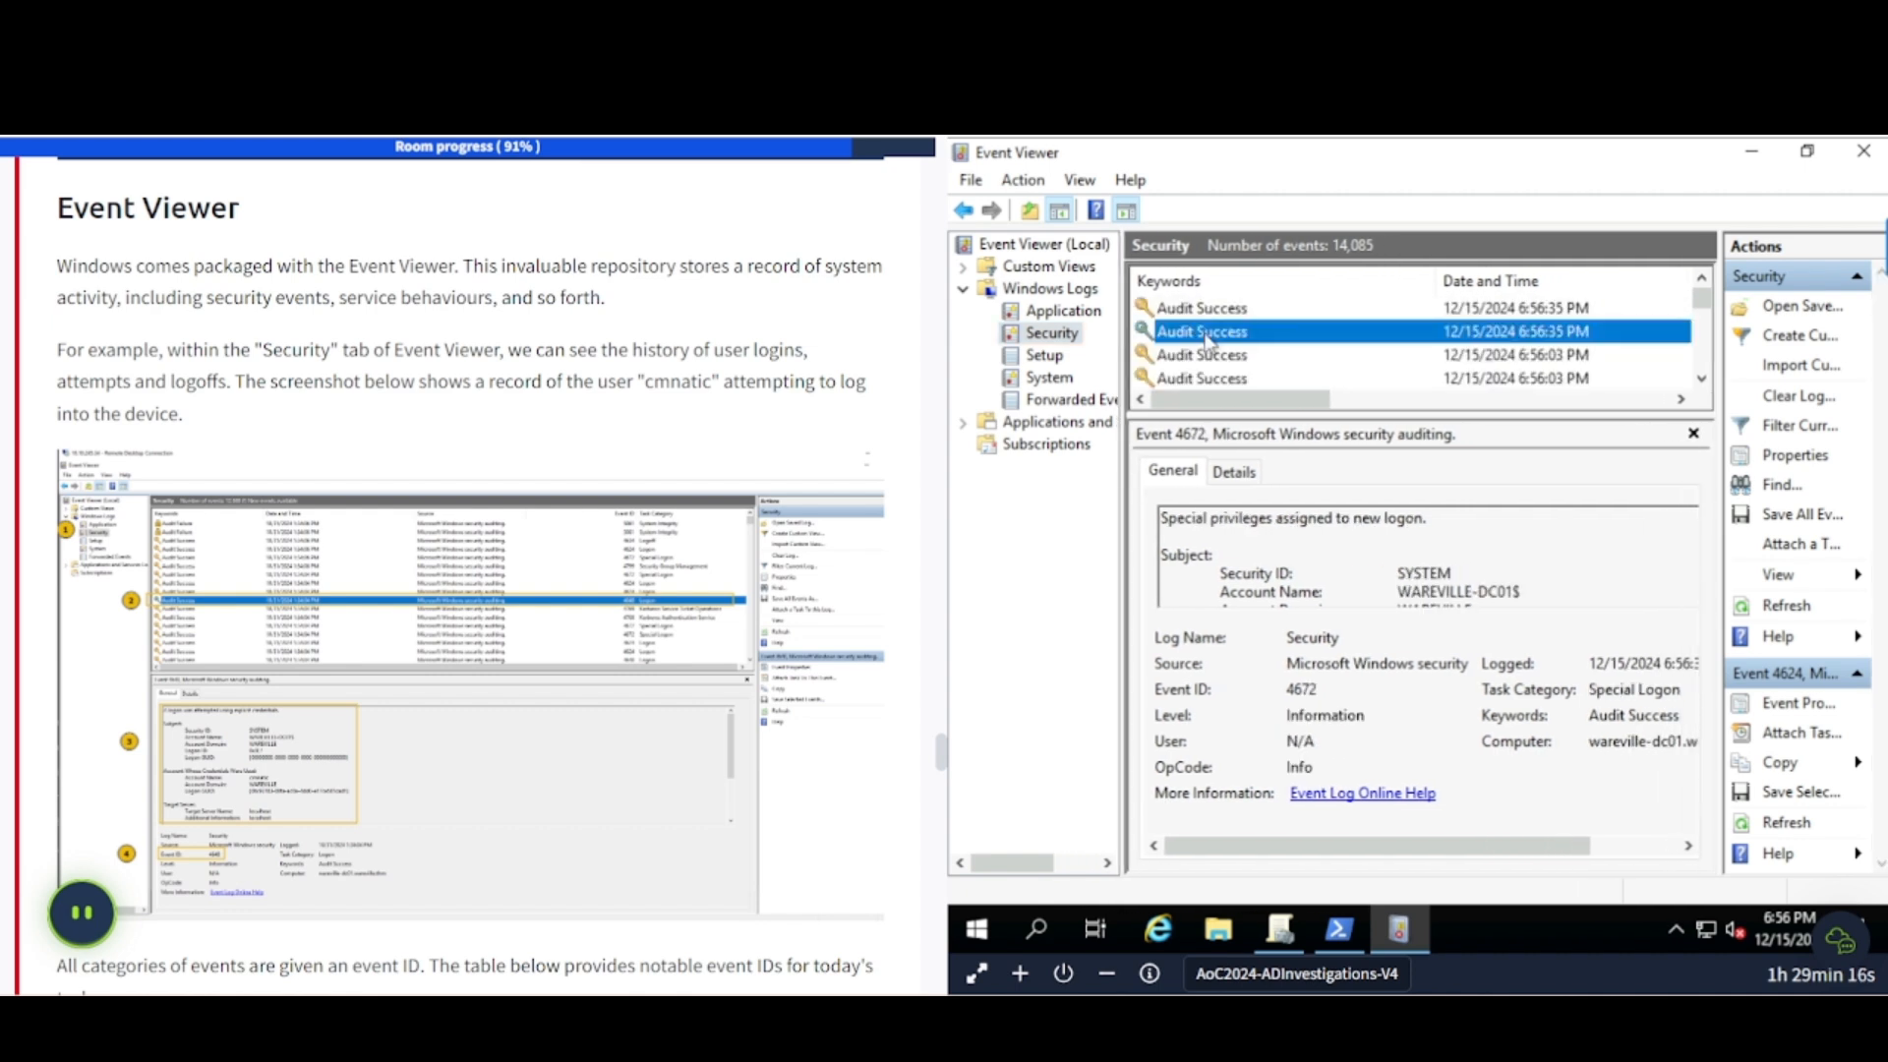
pyautogui.scroll(-3, 1308, 587)
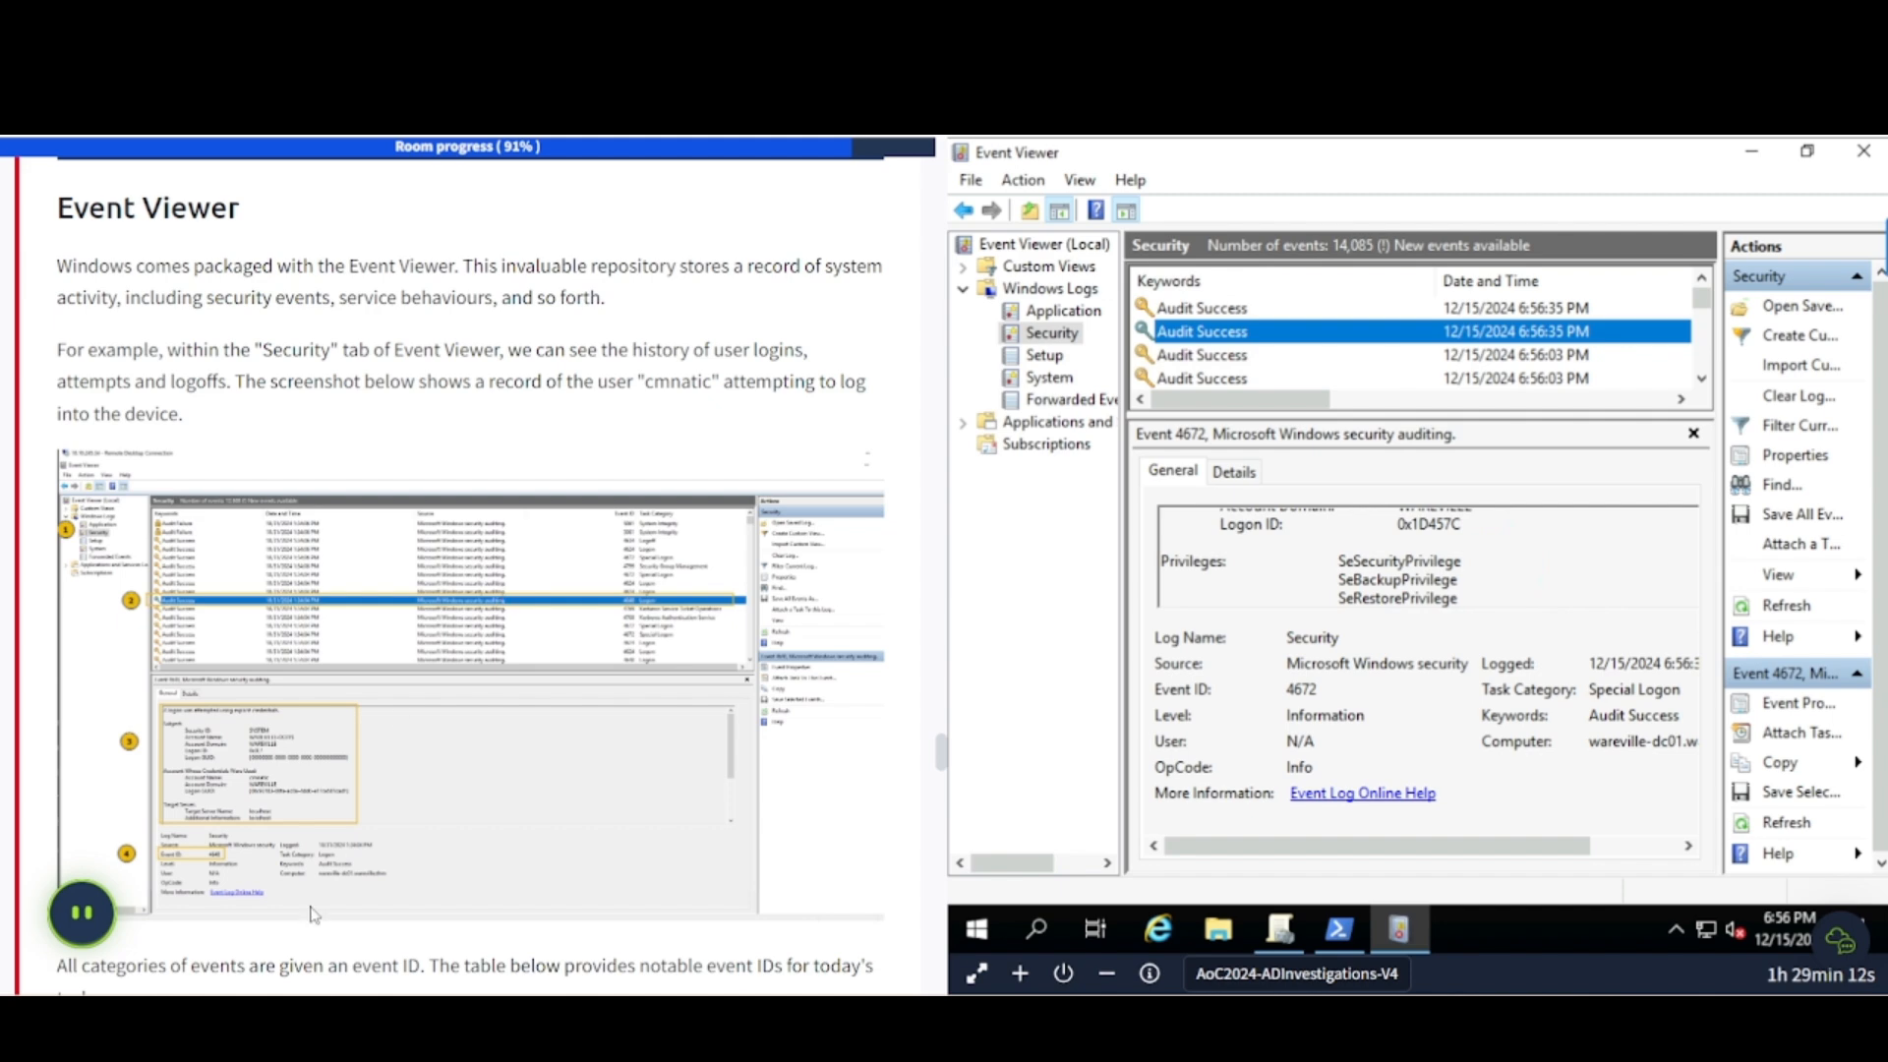
pyautogui.scroll(-6, 220, 470)
pyautogui.scroll(2, 220, 470)
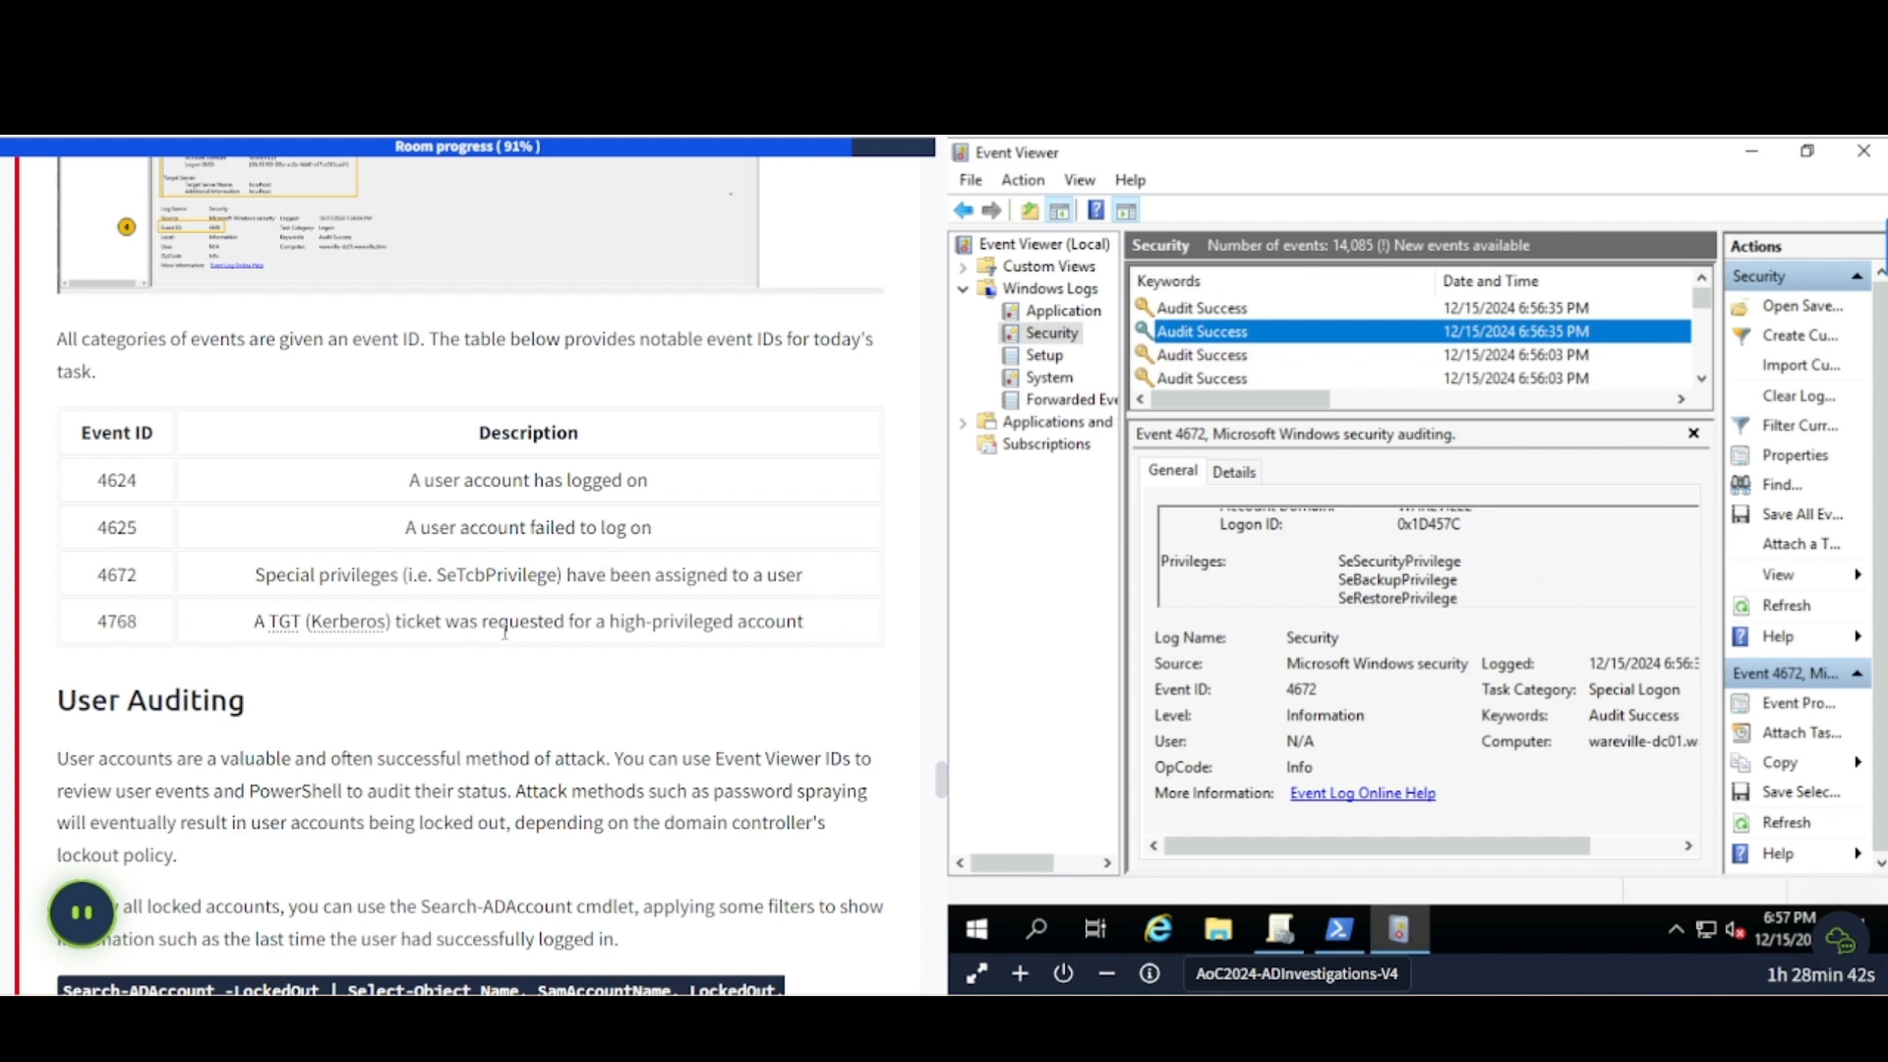
# - Scroll to User Auditing and highlight the Search-ADAccount -LockedOut command line
pyautogui.scroll(-5, 726, 629)
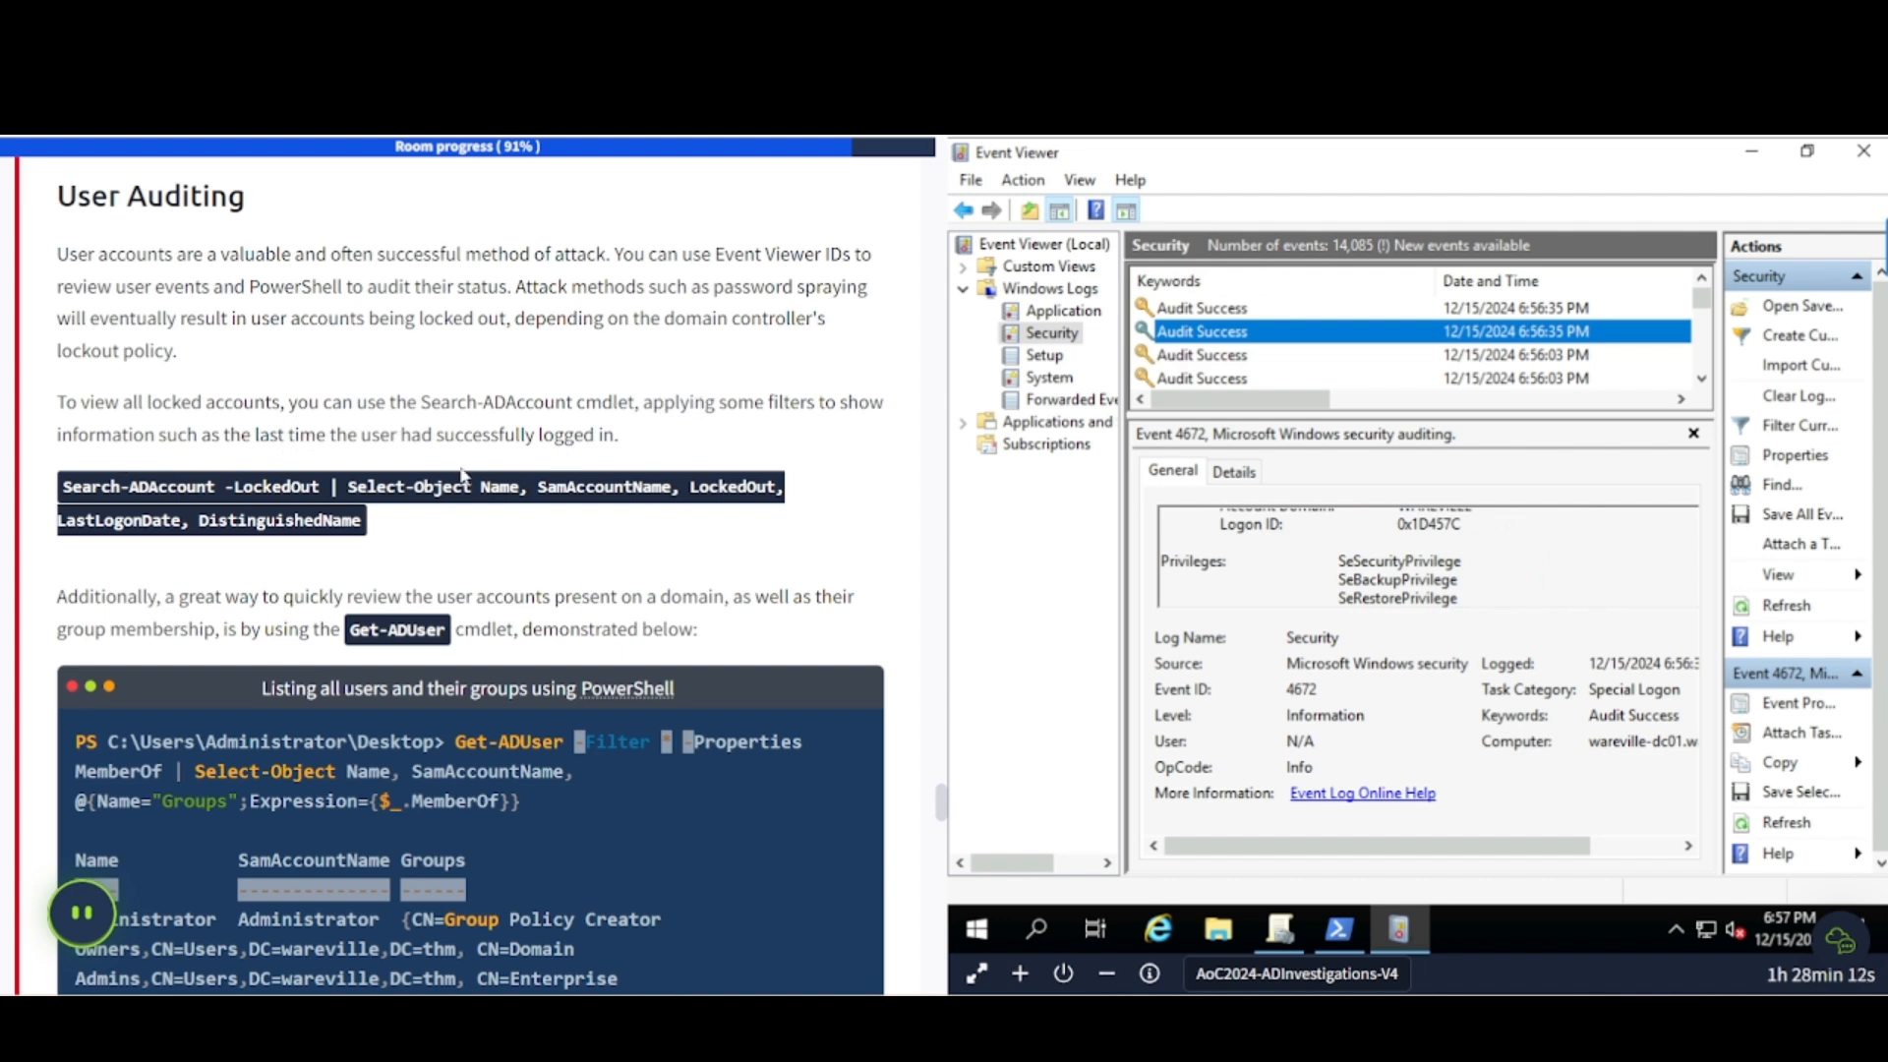
pyautogui.moveTo(61, 486); pyautogui.dragTo(369, 519)
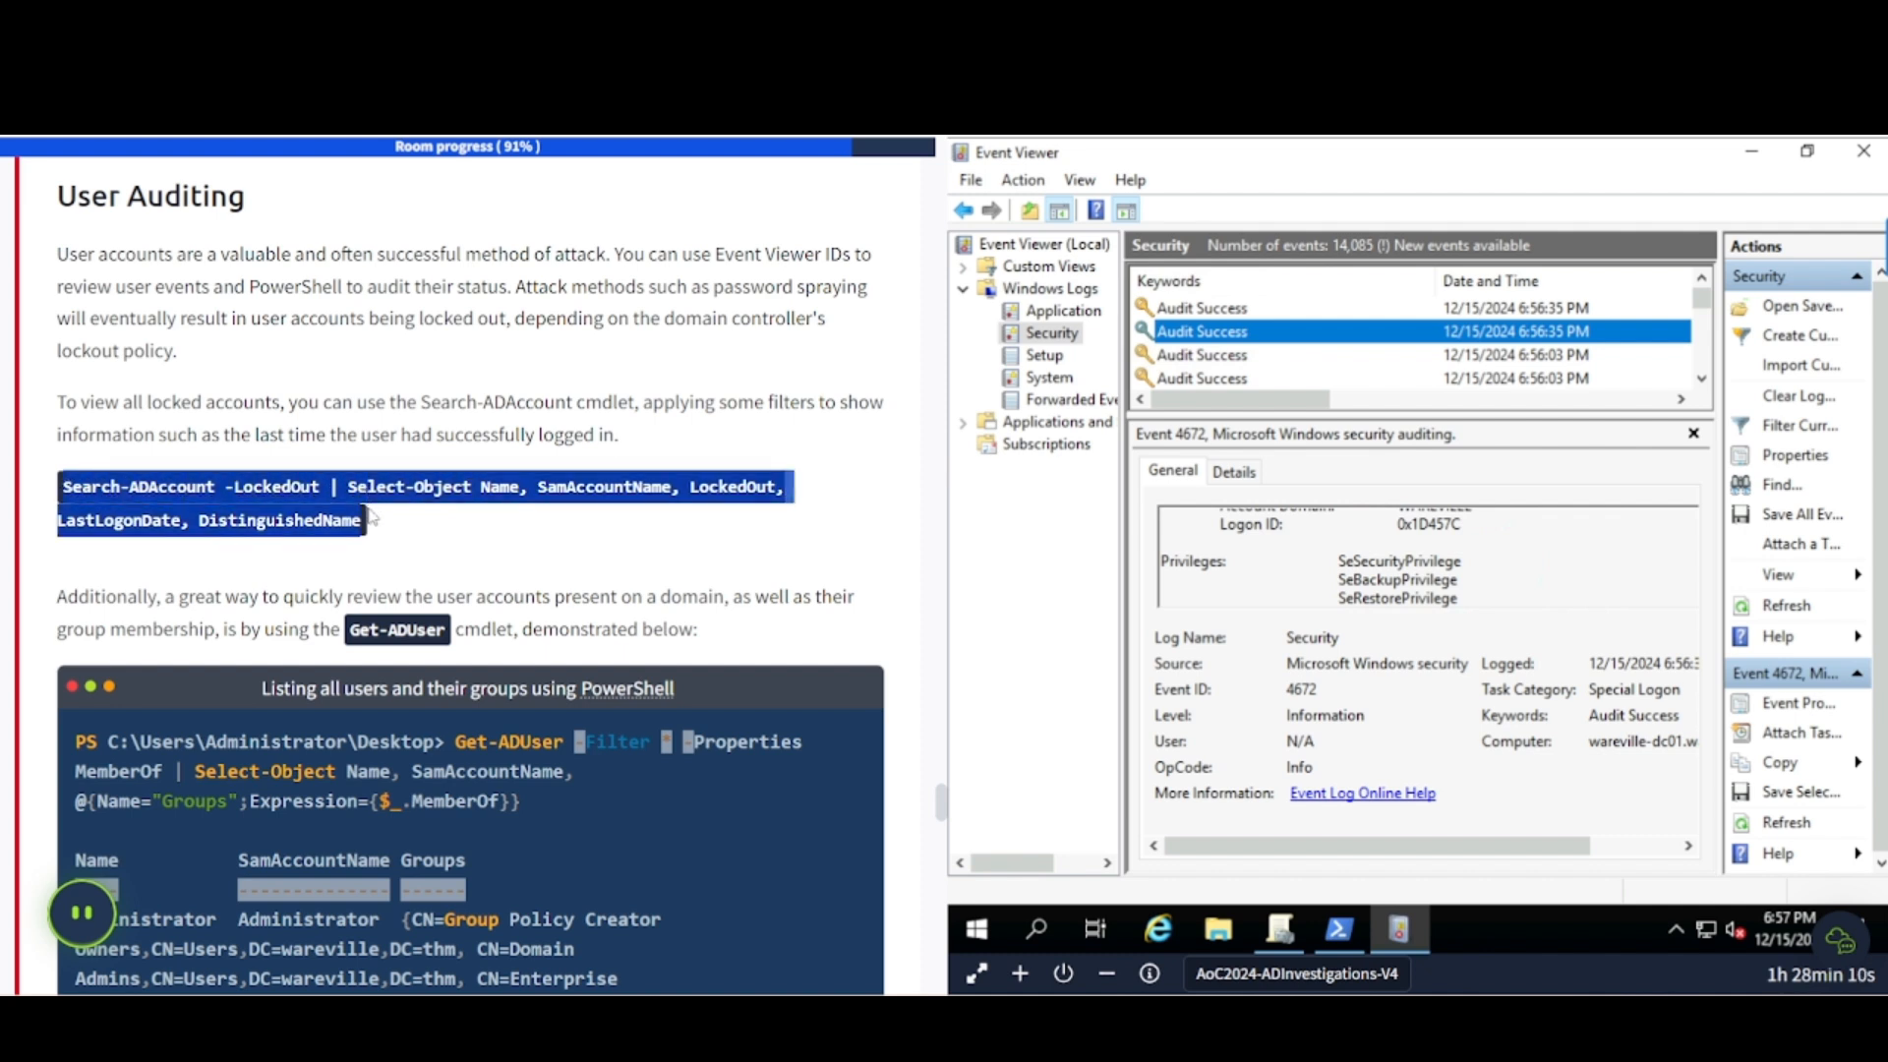
# - Paste and run the copied line in PowerShell, then clear the console with cls after the error
pyautogui.click(1339, 928)
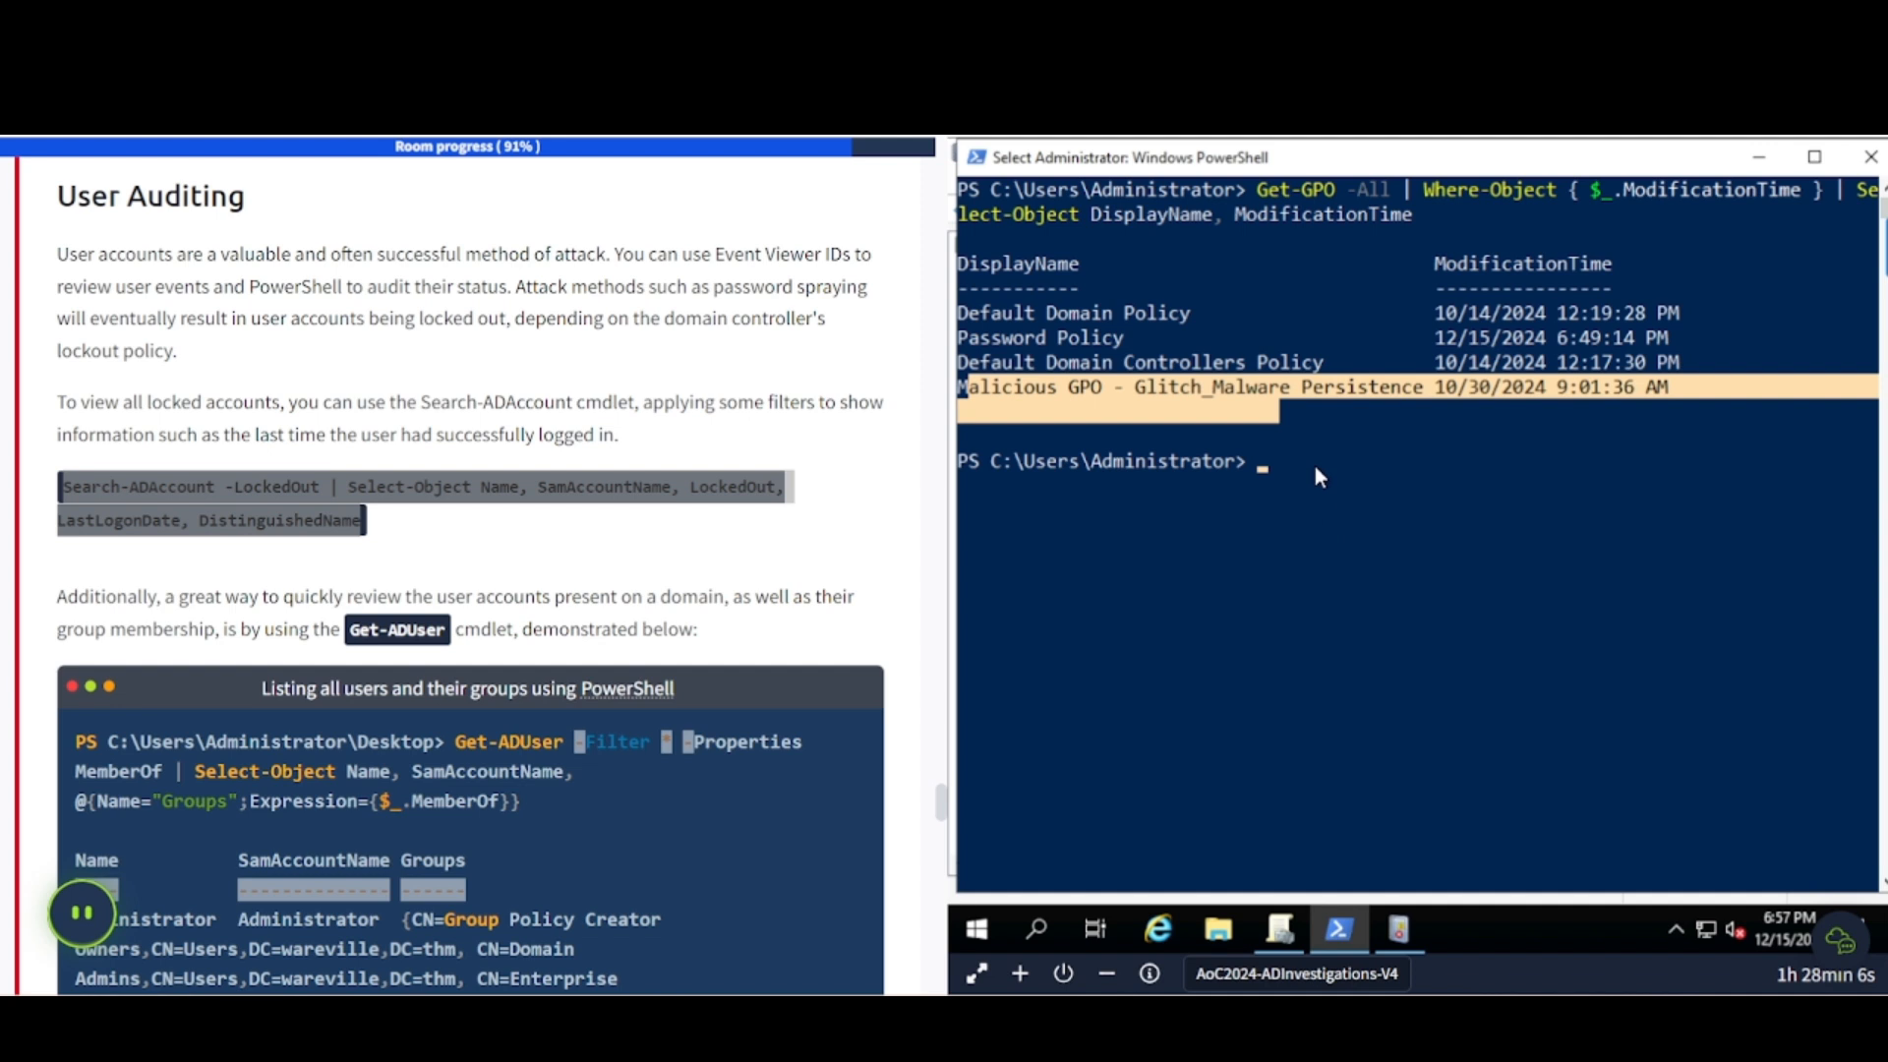
pyautogui.click(1319, 477)
pyautogui.rightClick(1307, 461)
pyautogui.press('Return')
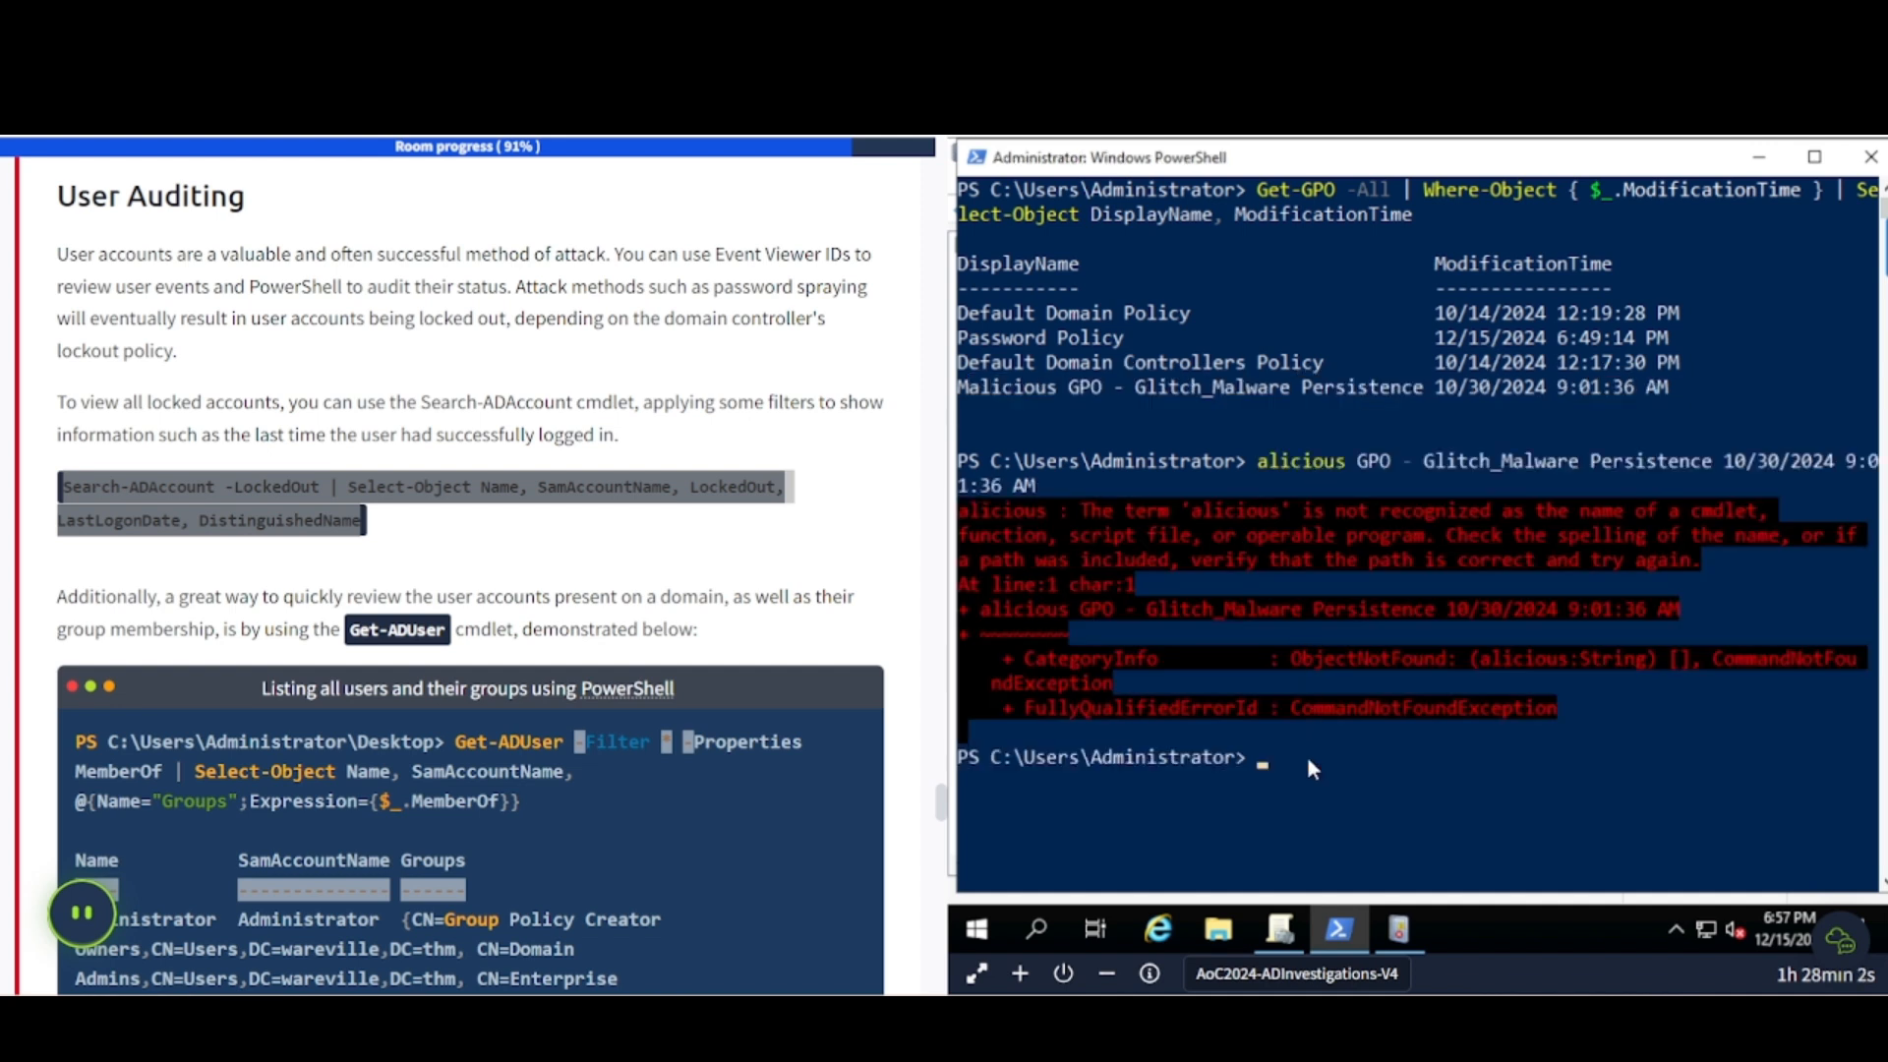
pyautogui.write('cls')
pyautogui.press('Return')
# - Copy the full Search-ADAccount -LockedOut command and run it in PowerShell
pyautogui.click(208, 492)
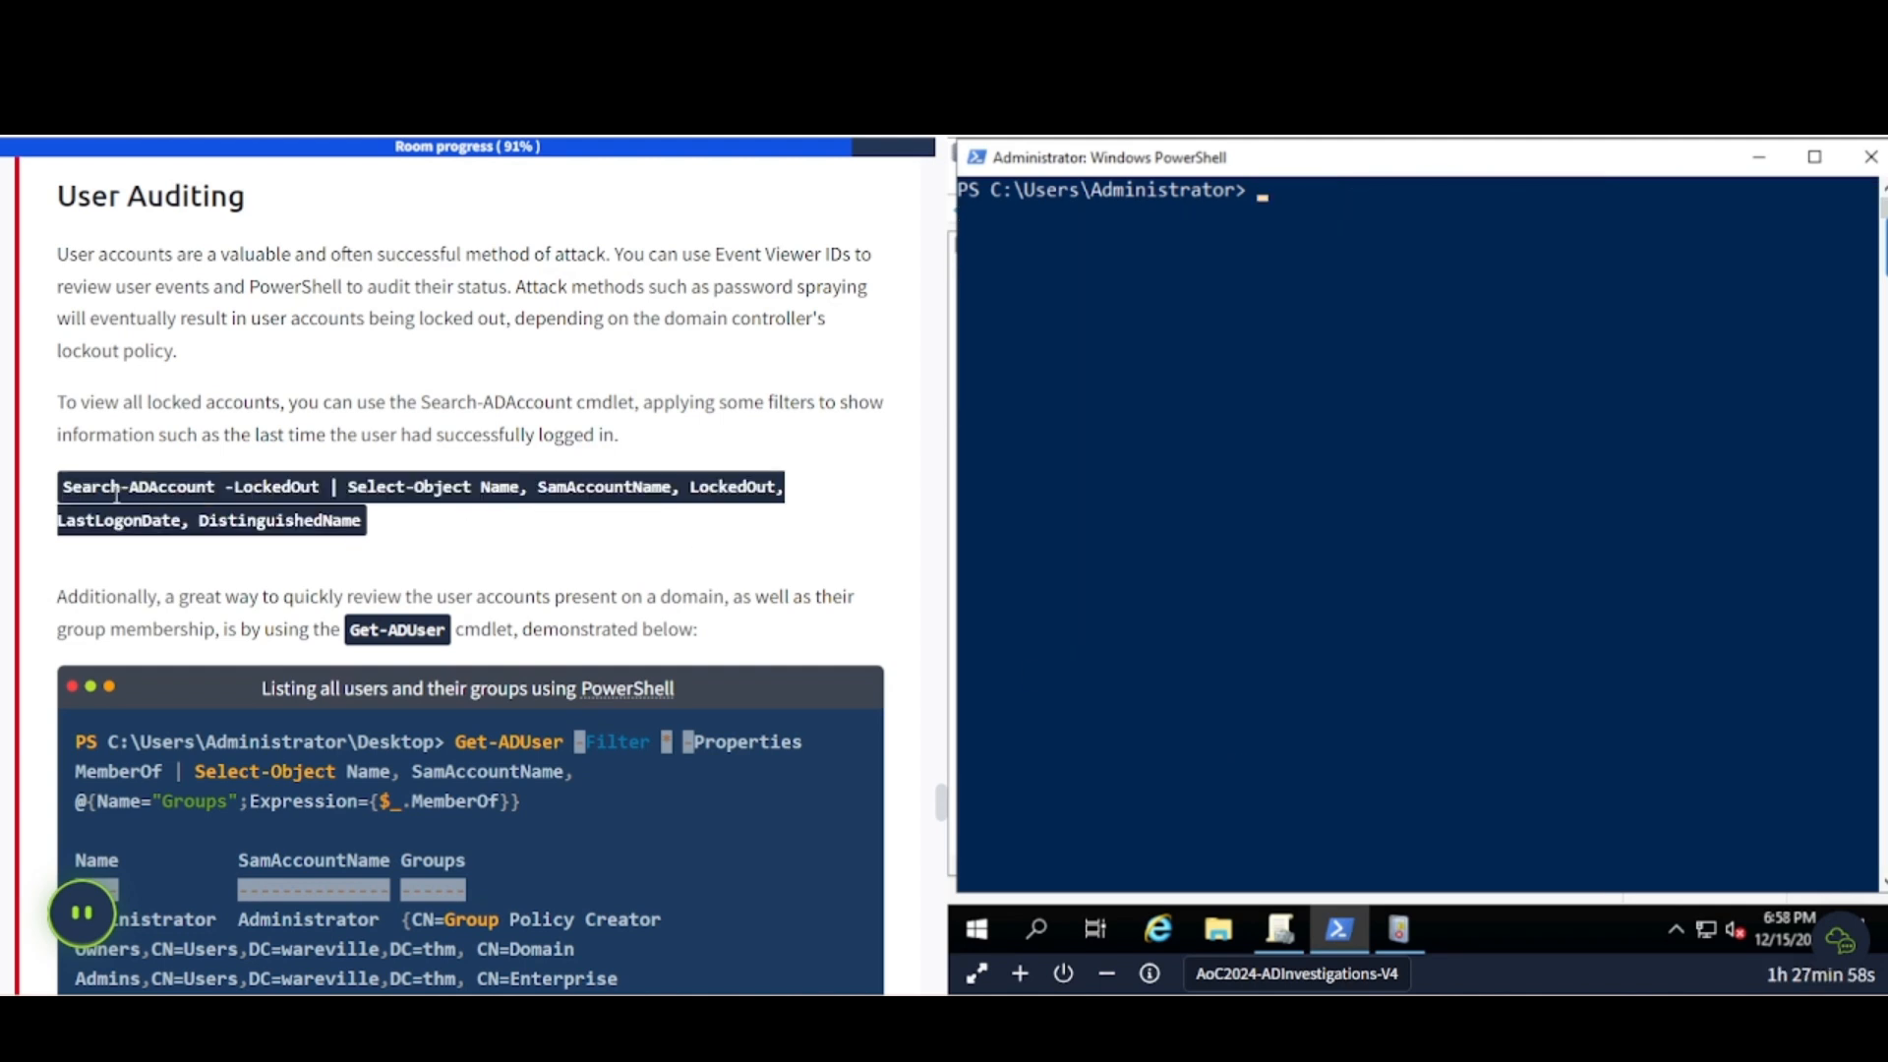
pyautogui.moveTo(67, 486); pyautogui.dragTo(364, 521)
pyautogui.hotkey('ctrl', 'c')
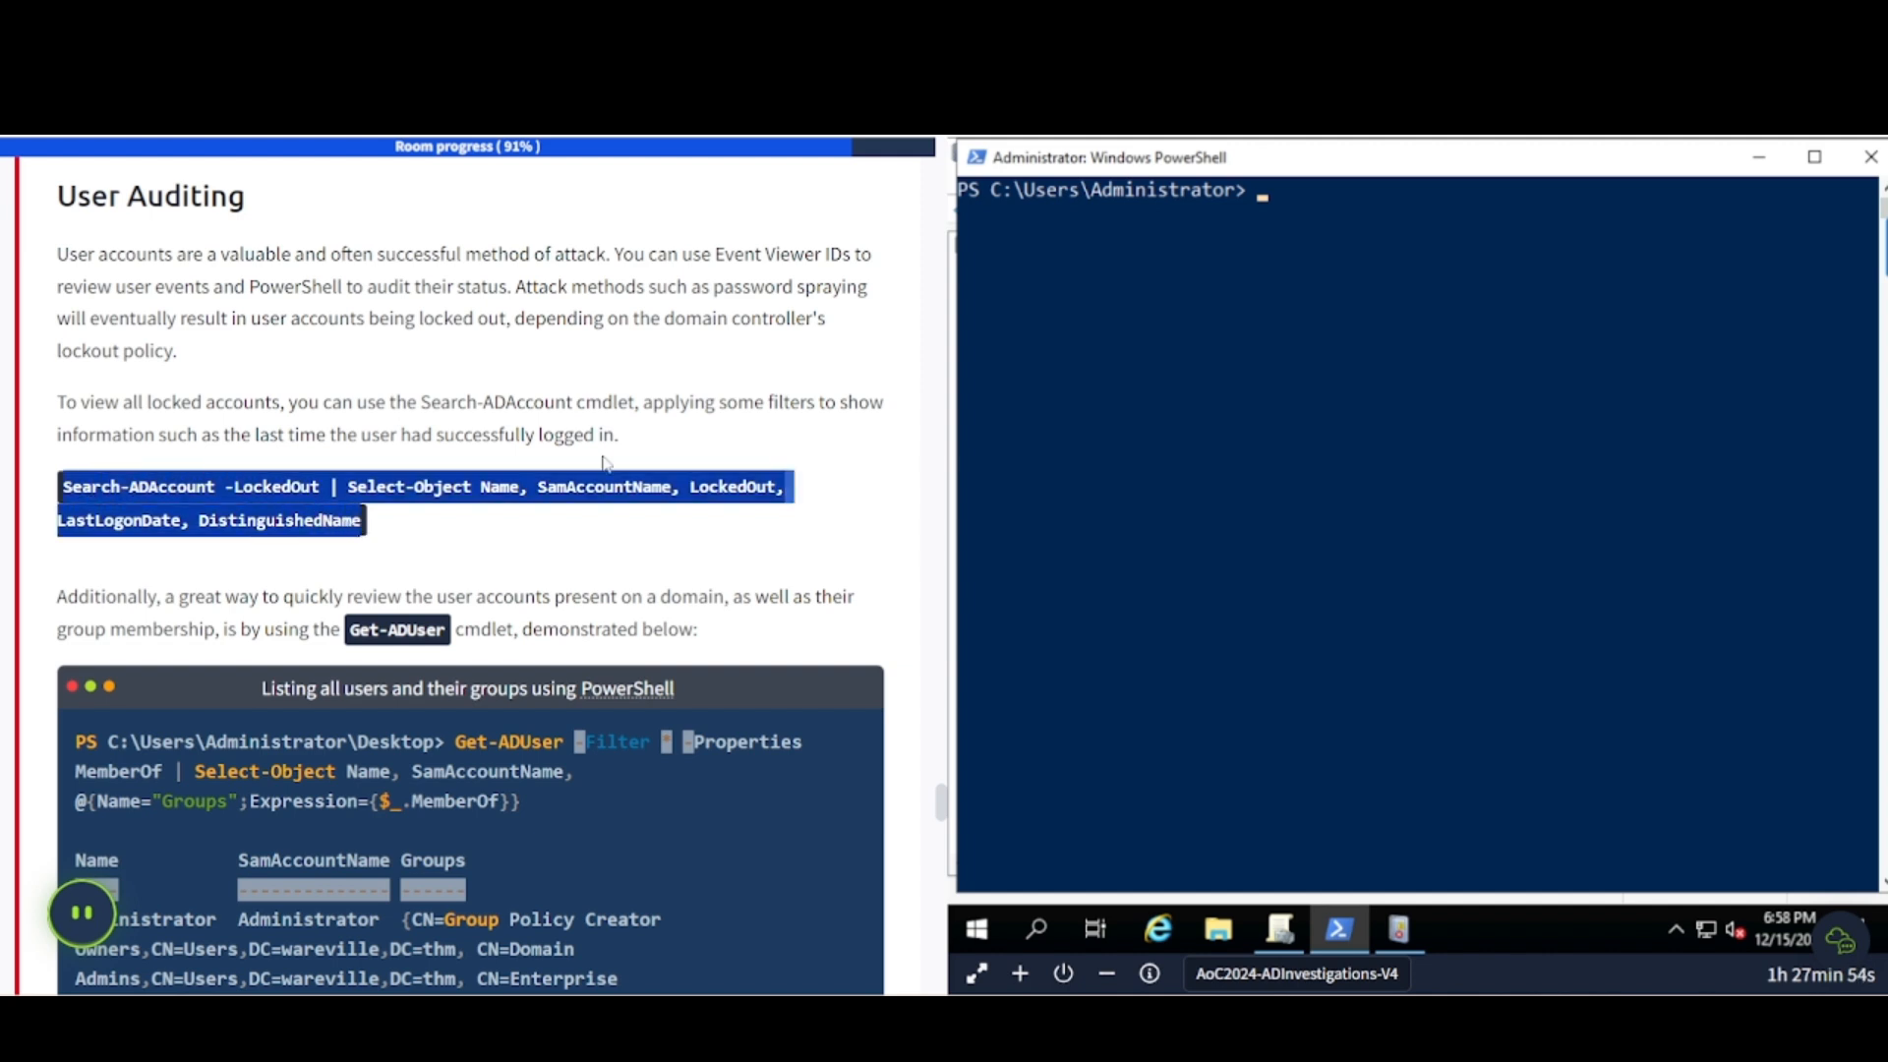
pyautogui.click(1402, 234)
pyautogui.rightClick(1402, 235)
pyautogui.press('Return')
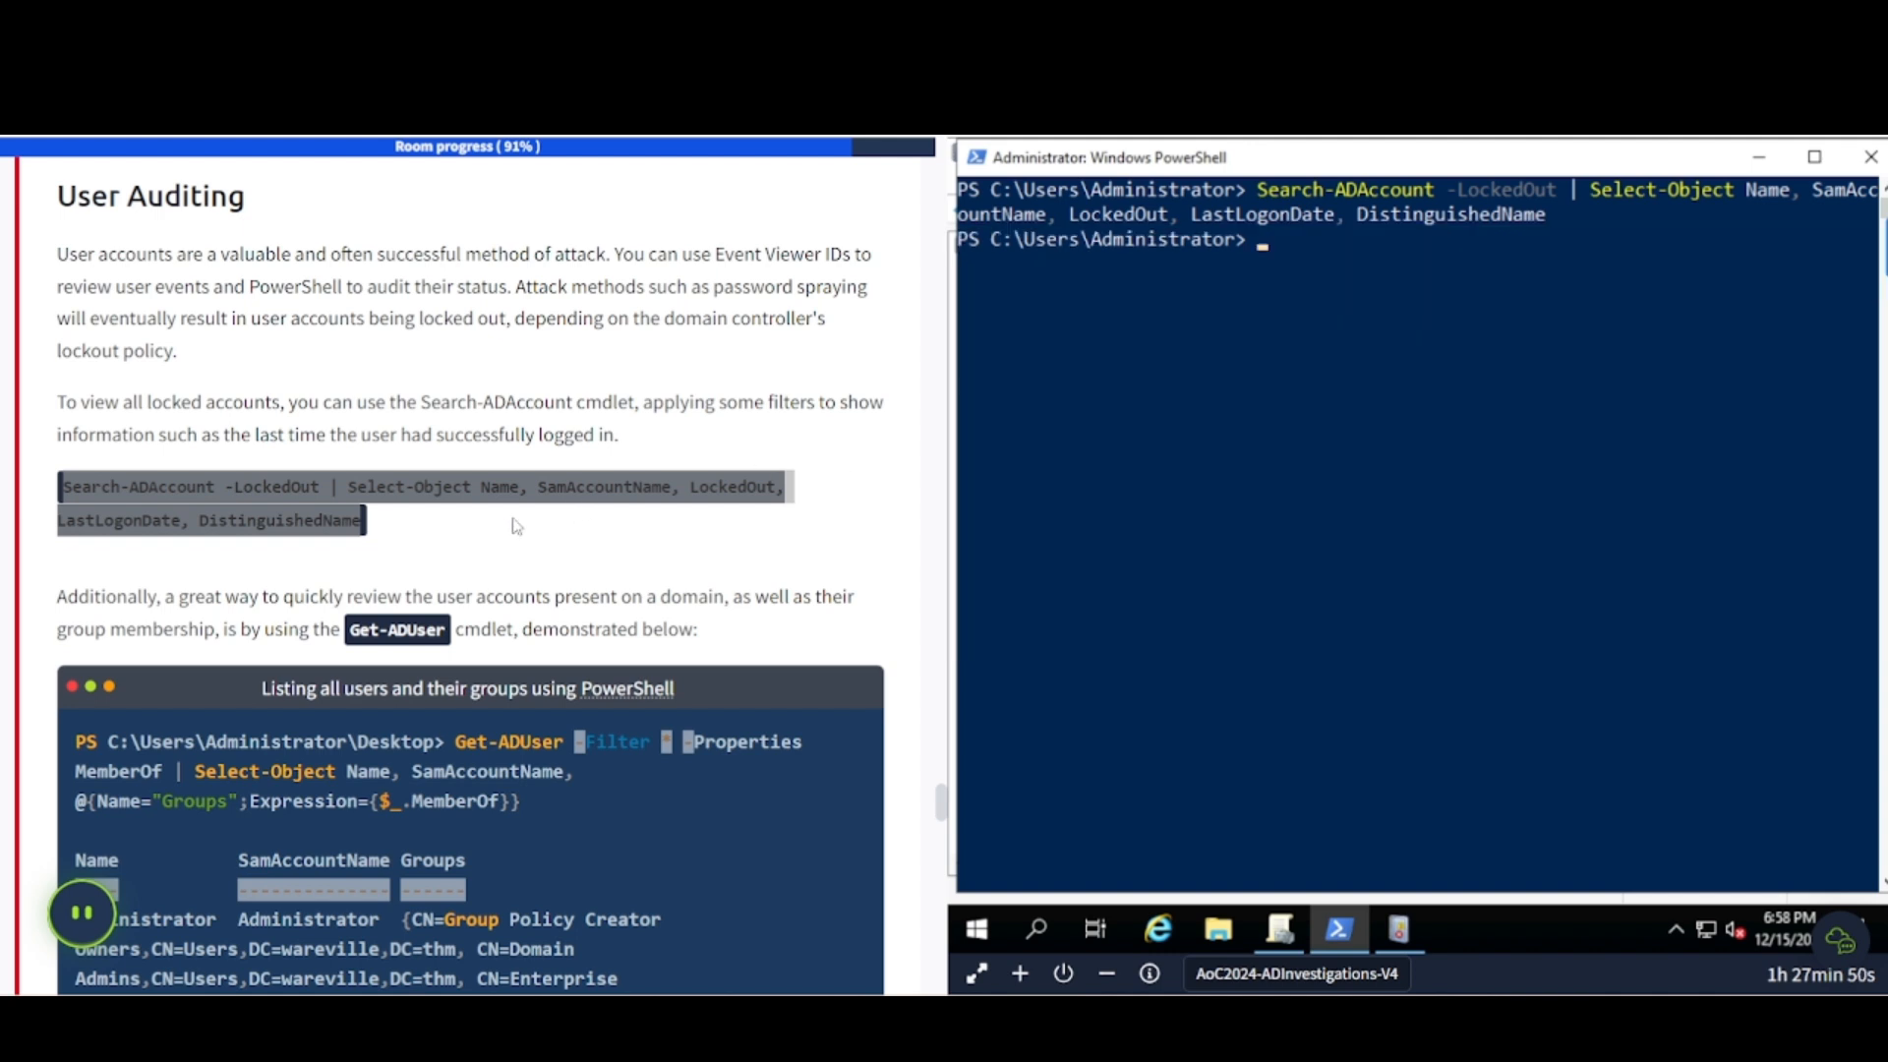
pyautogui.scroll(-1, 426, 562)
pyautogui.scroll(-1, 425, 561)
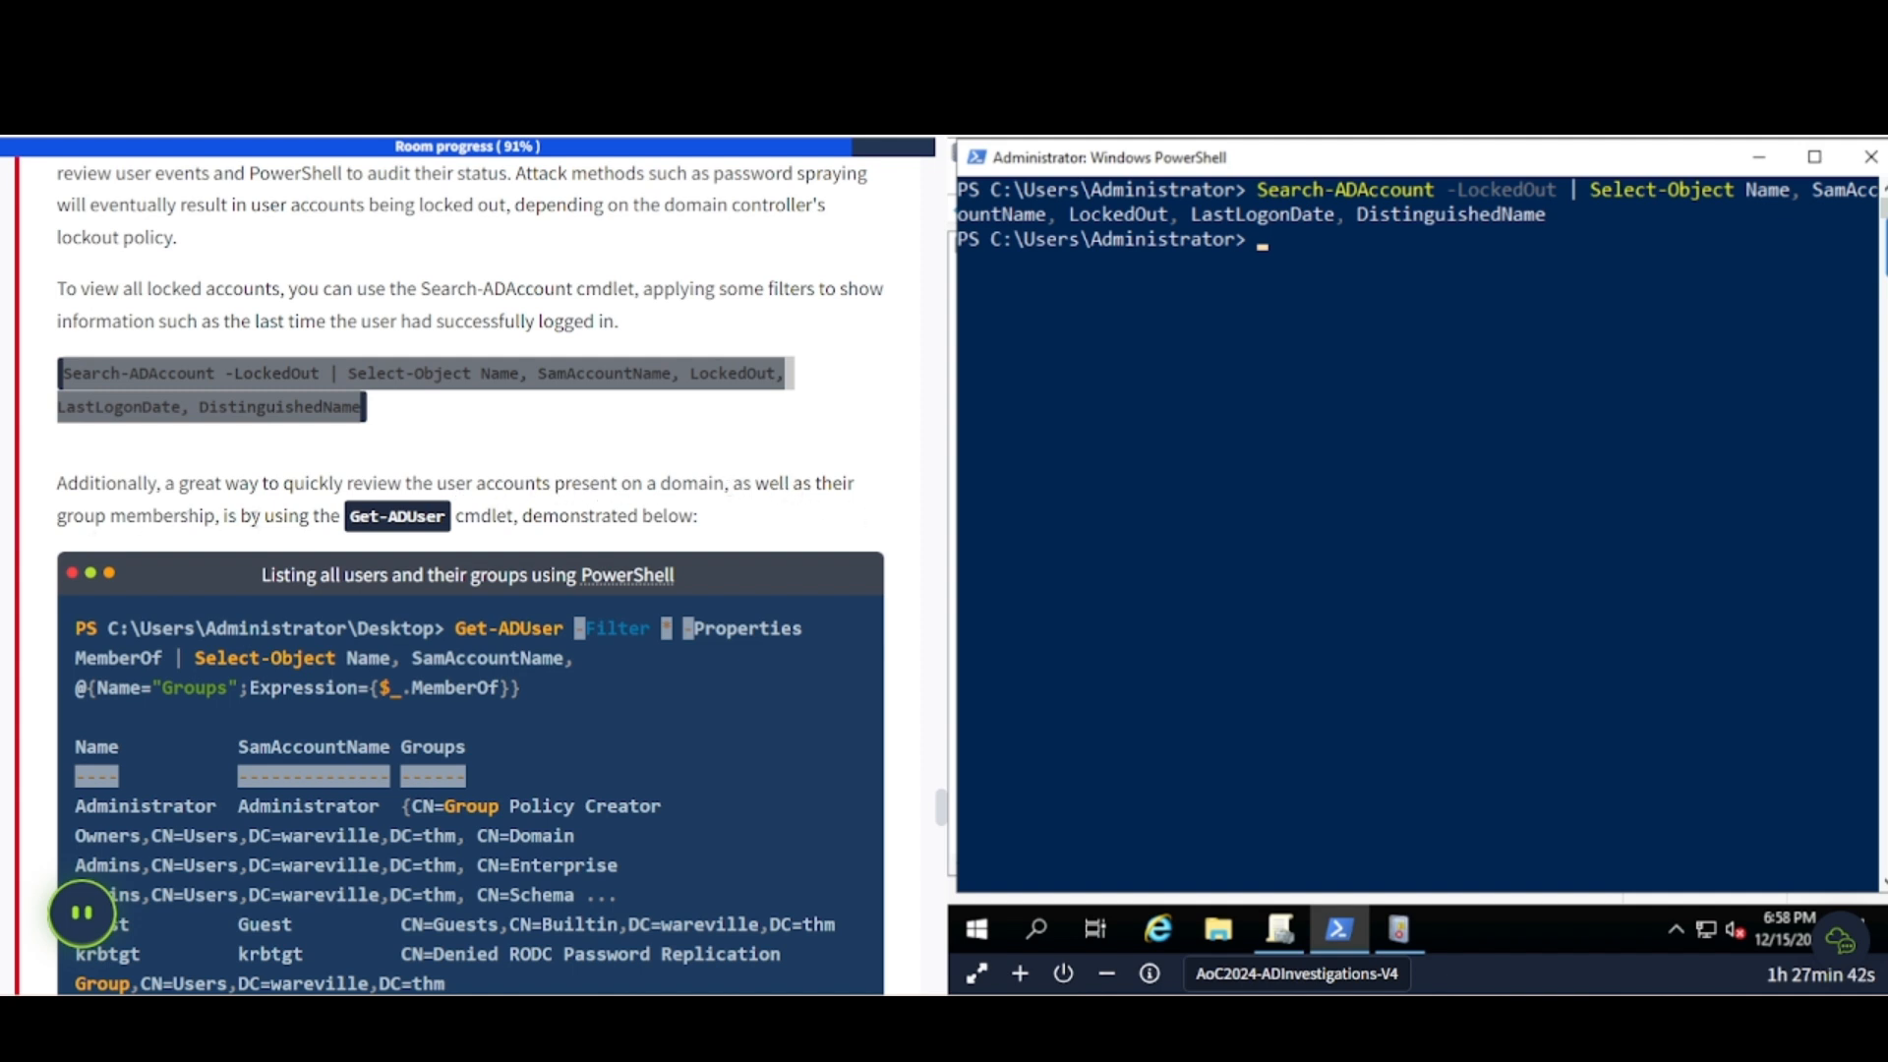
pyautogui.scroll(-2, 446, 513)
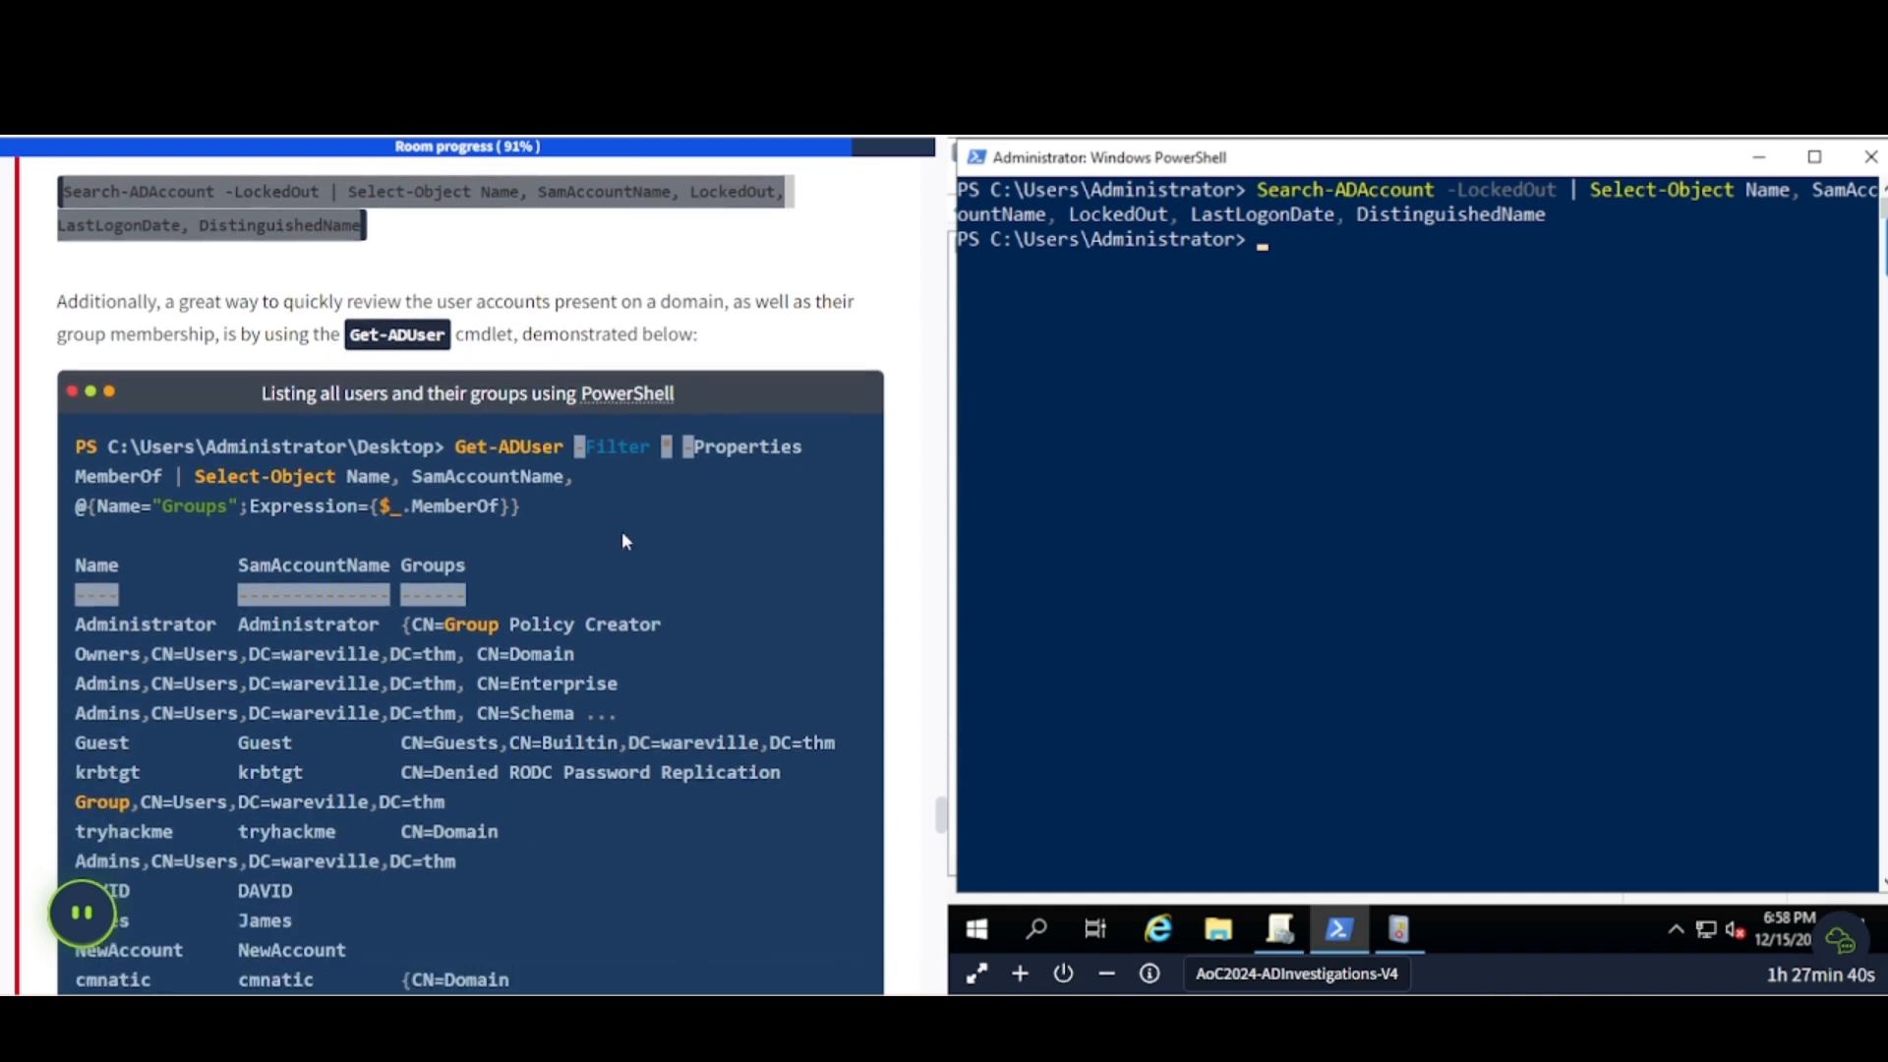
# - Copy and run the Get-ADUser -Filter * -Properties MemberOf command, listing users such as Glitch_Malware with their groups
pyautogui.moveTo(456, 445); pyautogui.dragTo(566, 507)
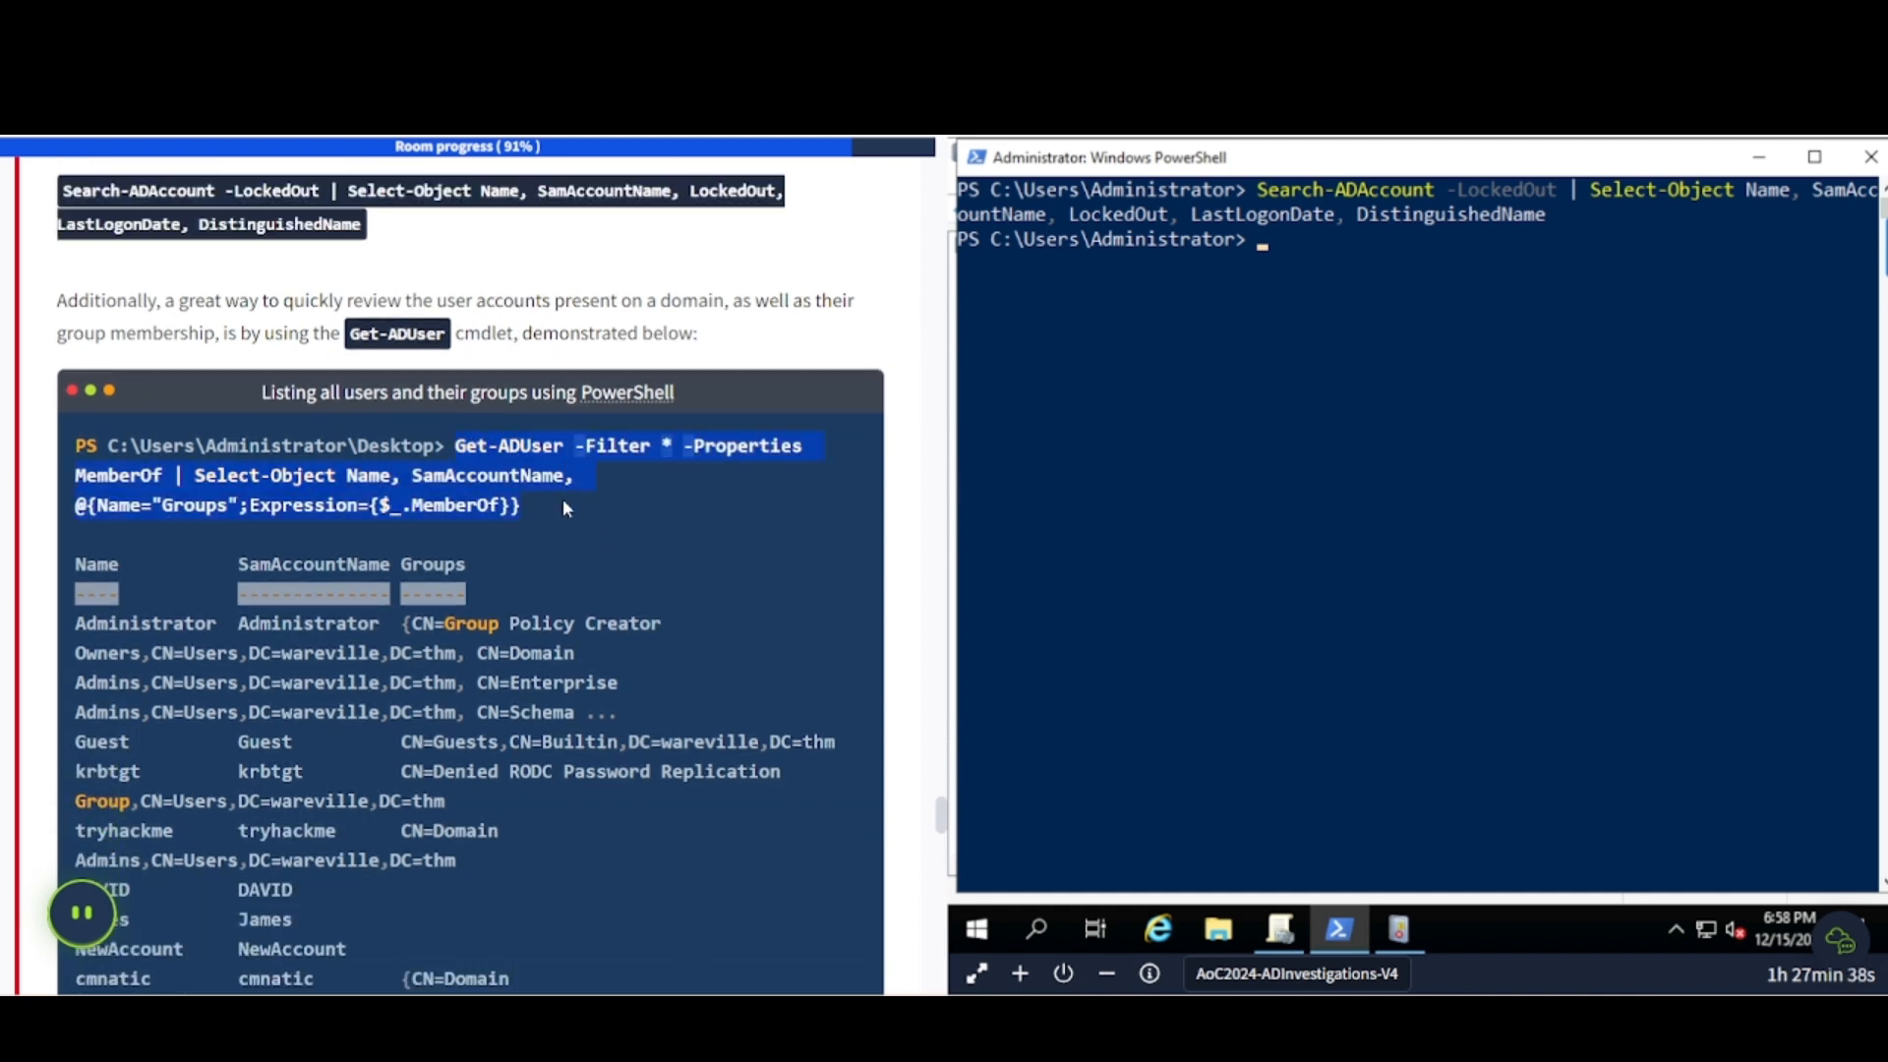
pyautogui.hotkey('ctrl', 'c')
pyautogui.click(1544, 393)
pyautogui.rightClick(1566, 376)
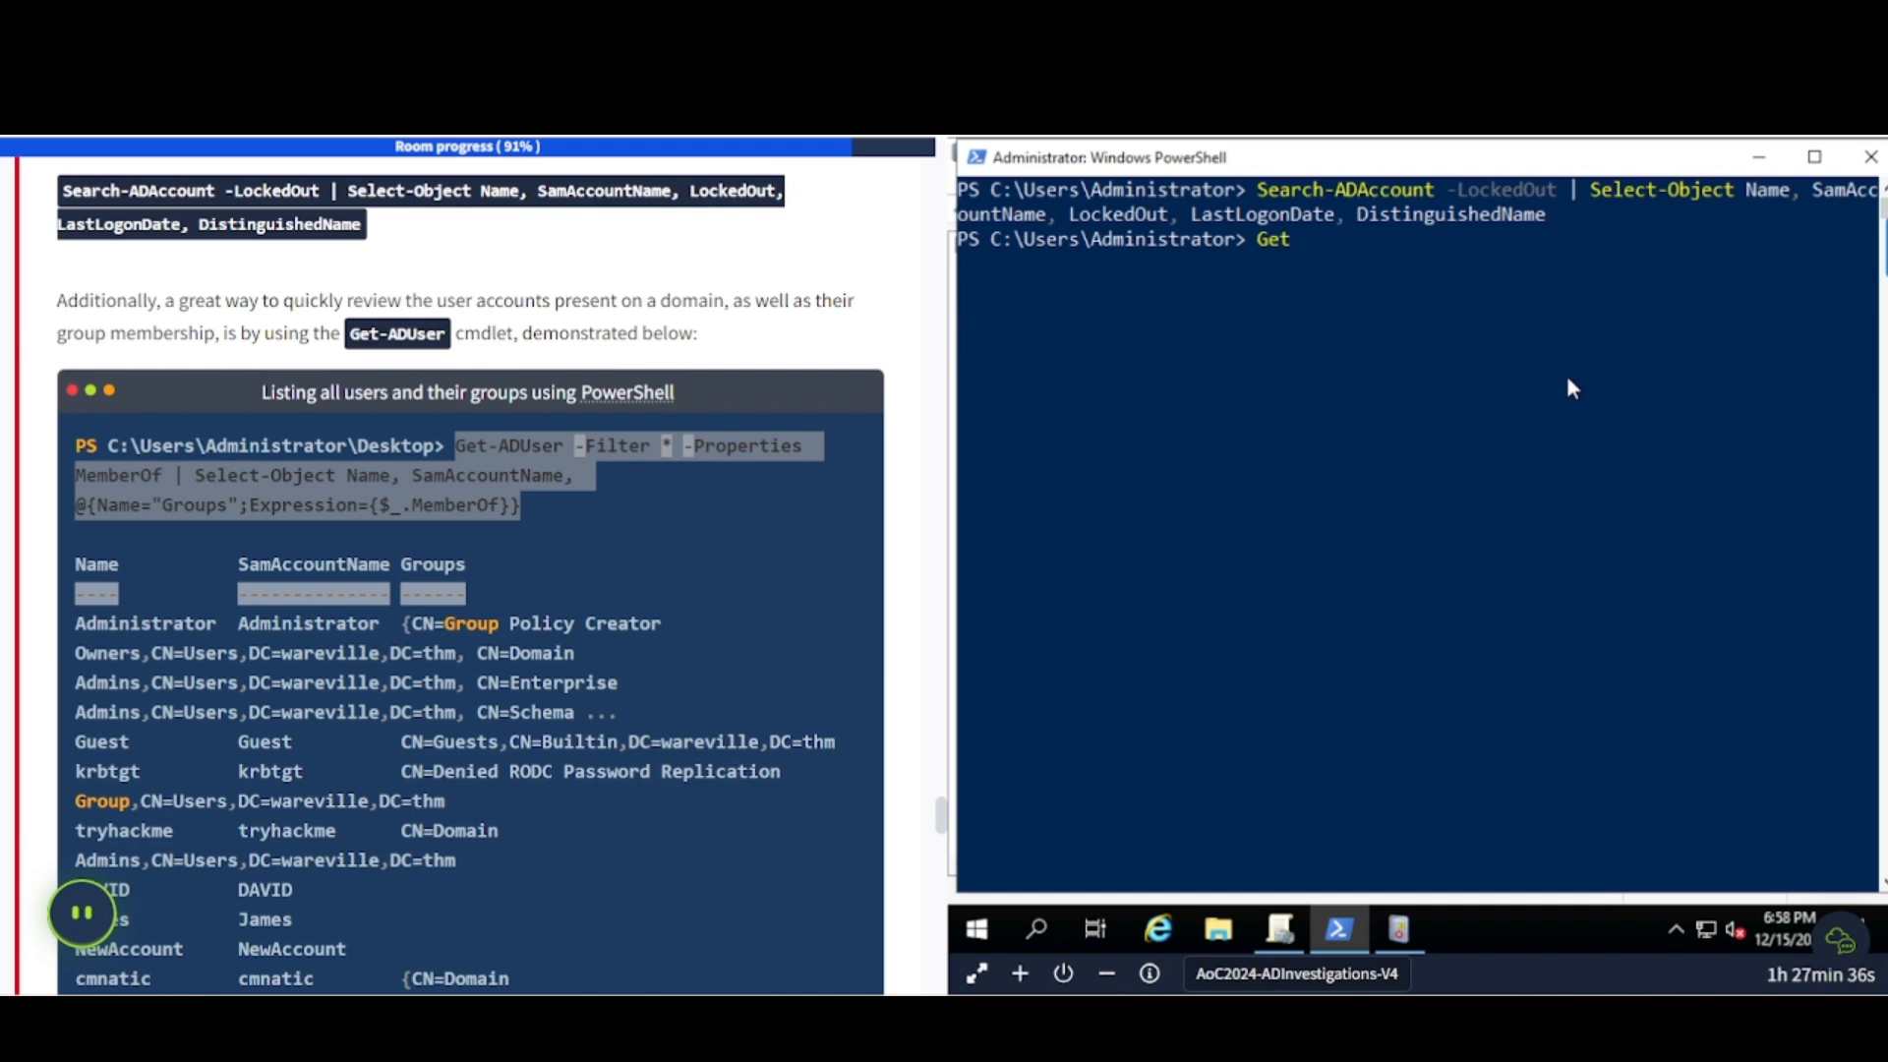
pyautogui.press('Return')
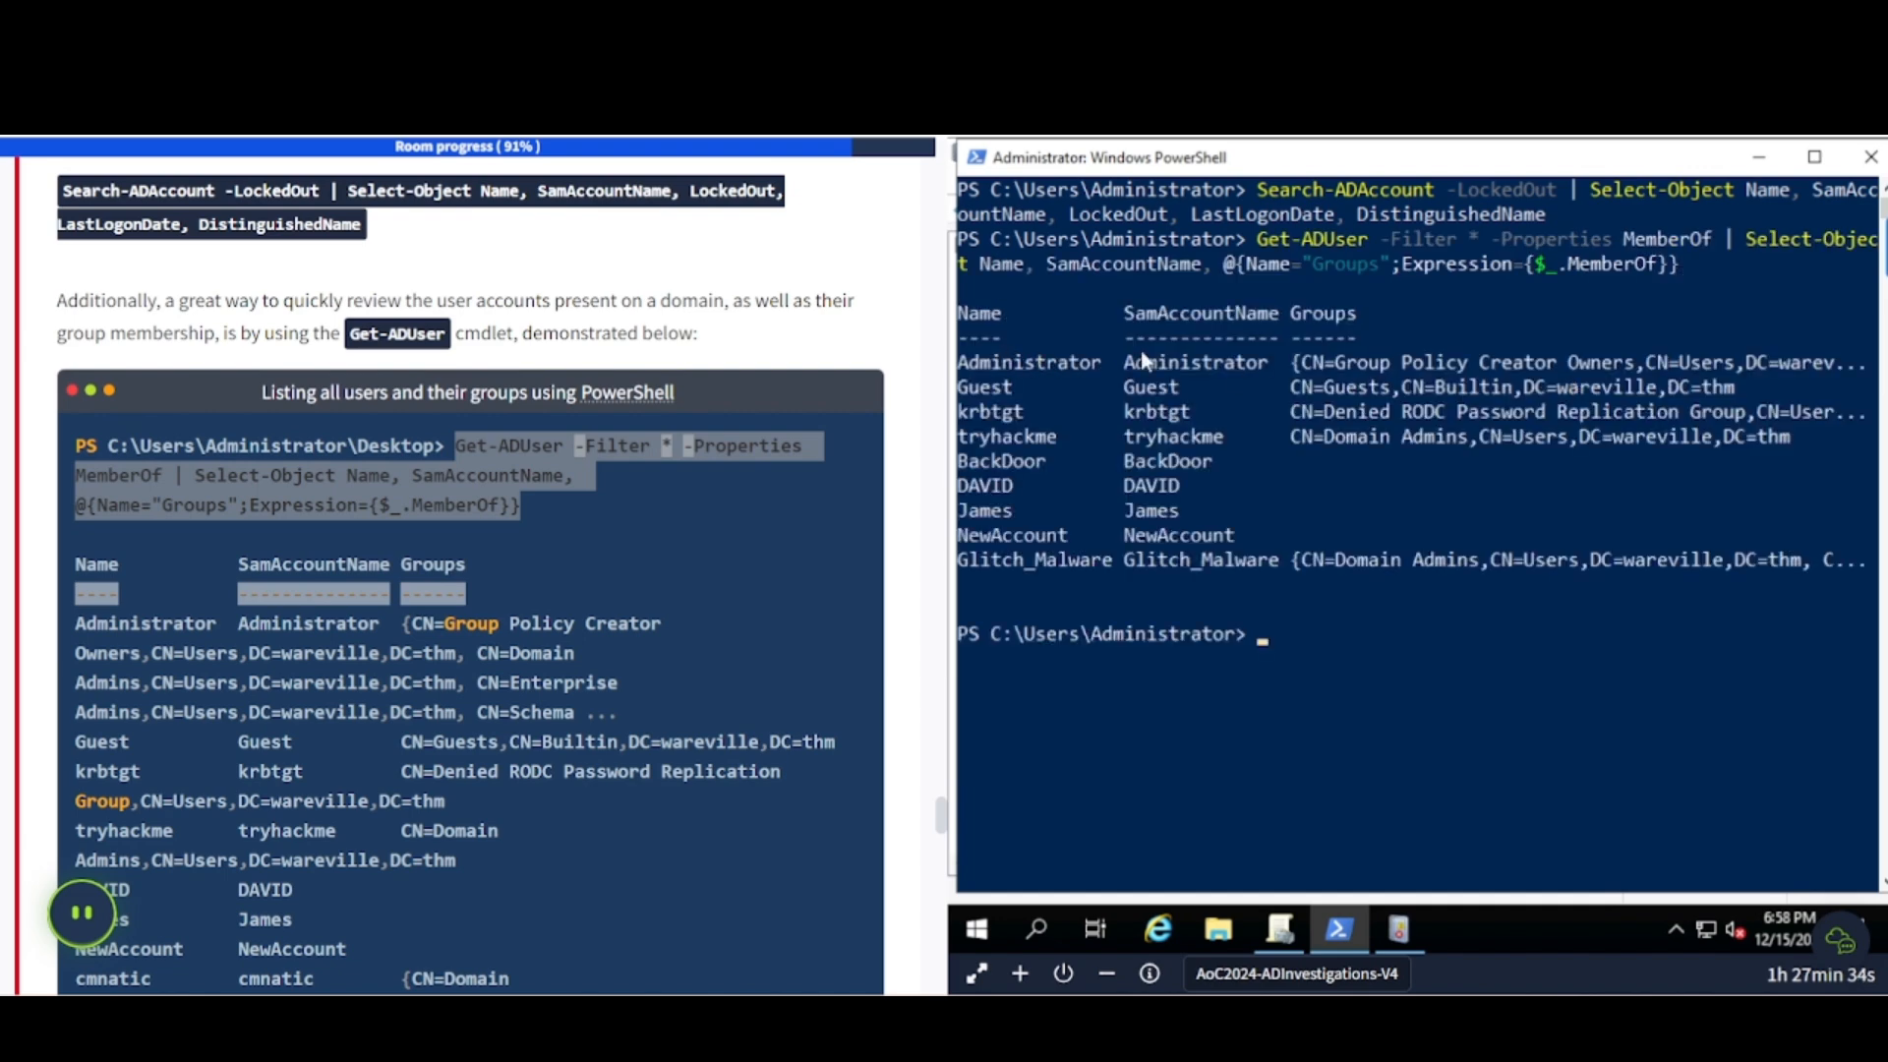
pyautogui.scroll(-3, 605, 512)
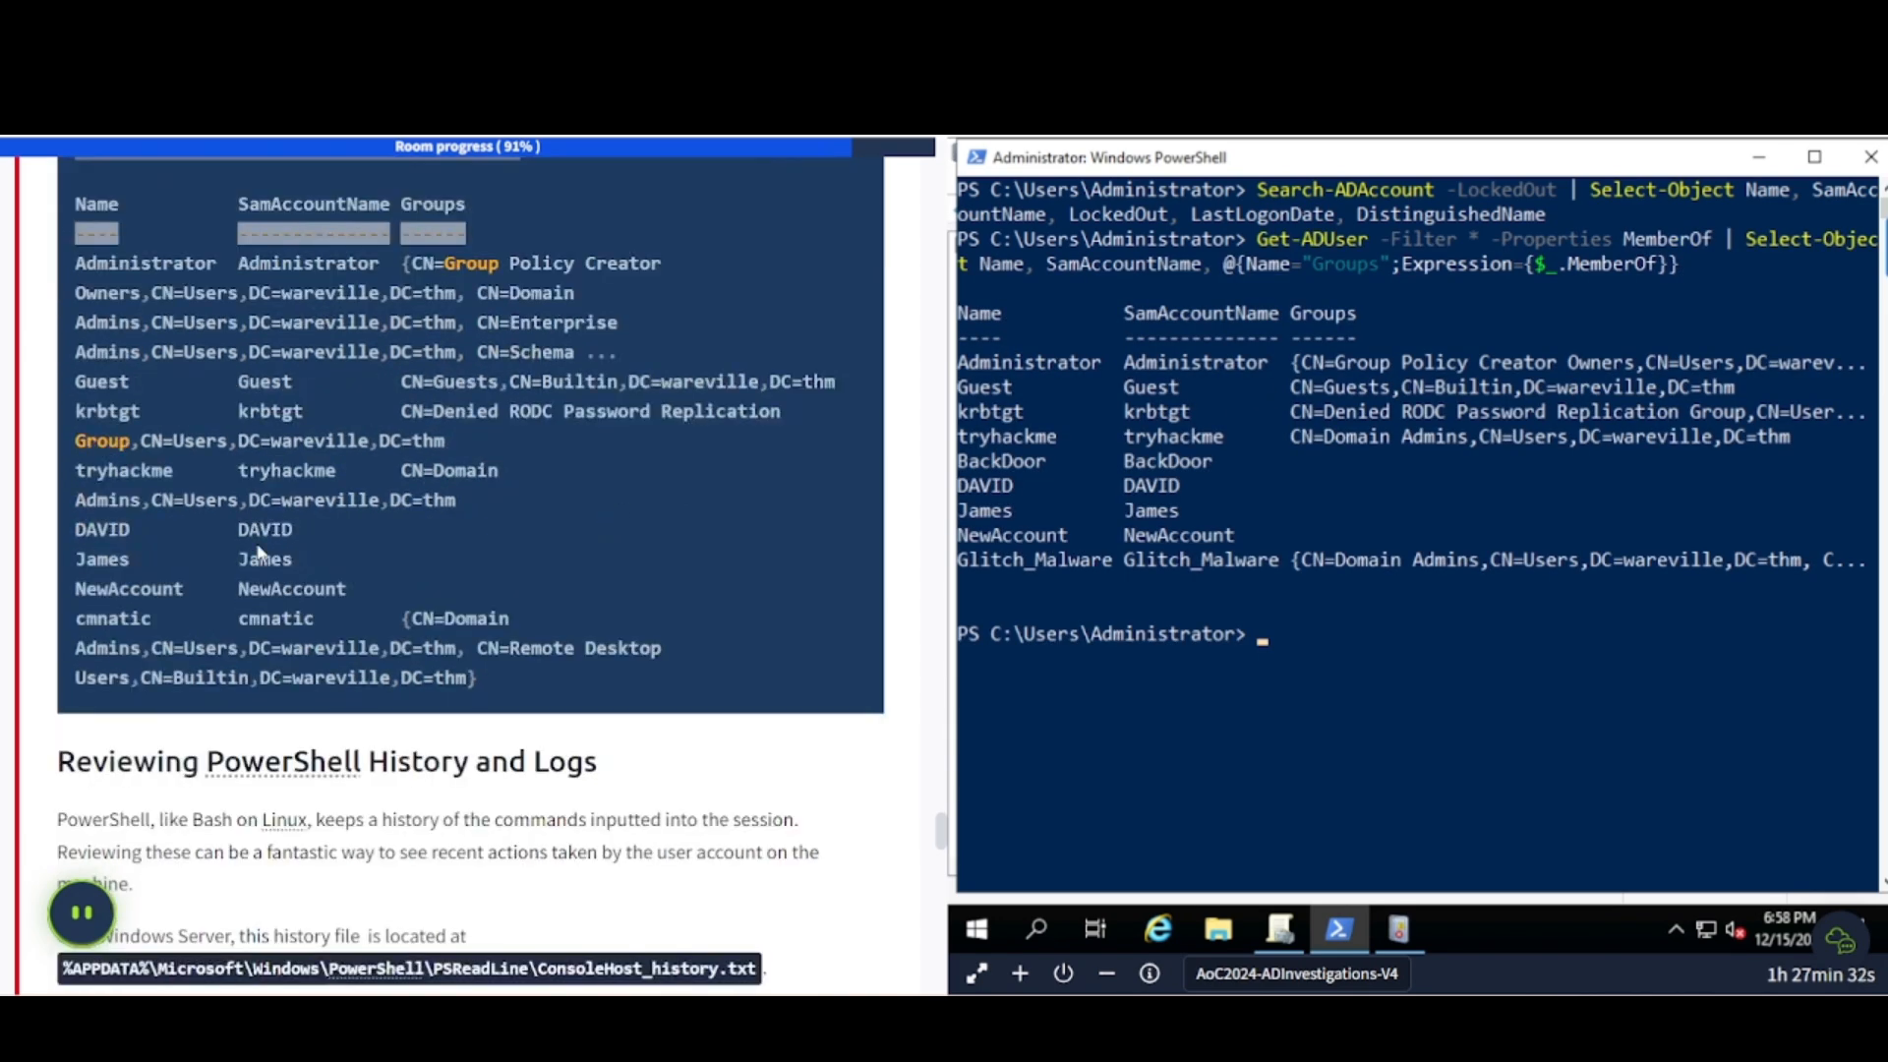
pyautogui.scroll(-4, 260, 554)
# - Highlight the %APPDATA% ConsoleHost_history.txt path under Reviewing PowerShell History and Logs, and bring up Windows search
pyautogui.scroll(-1, 488, 454)
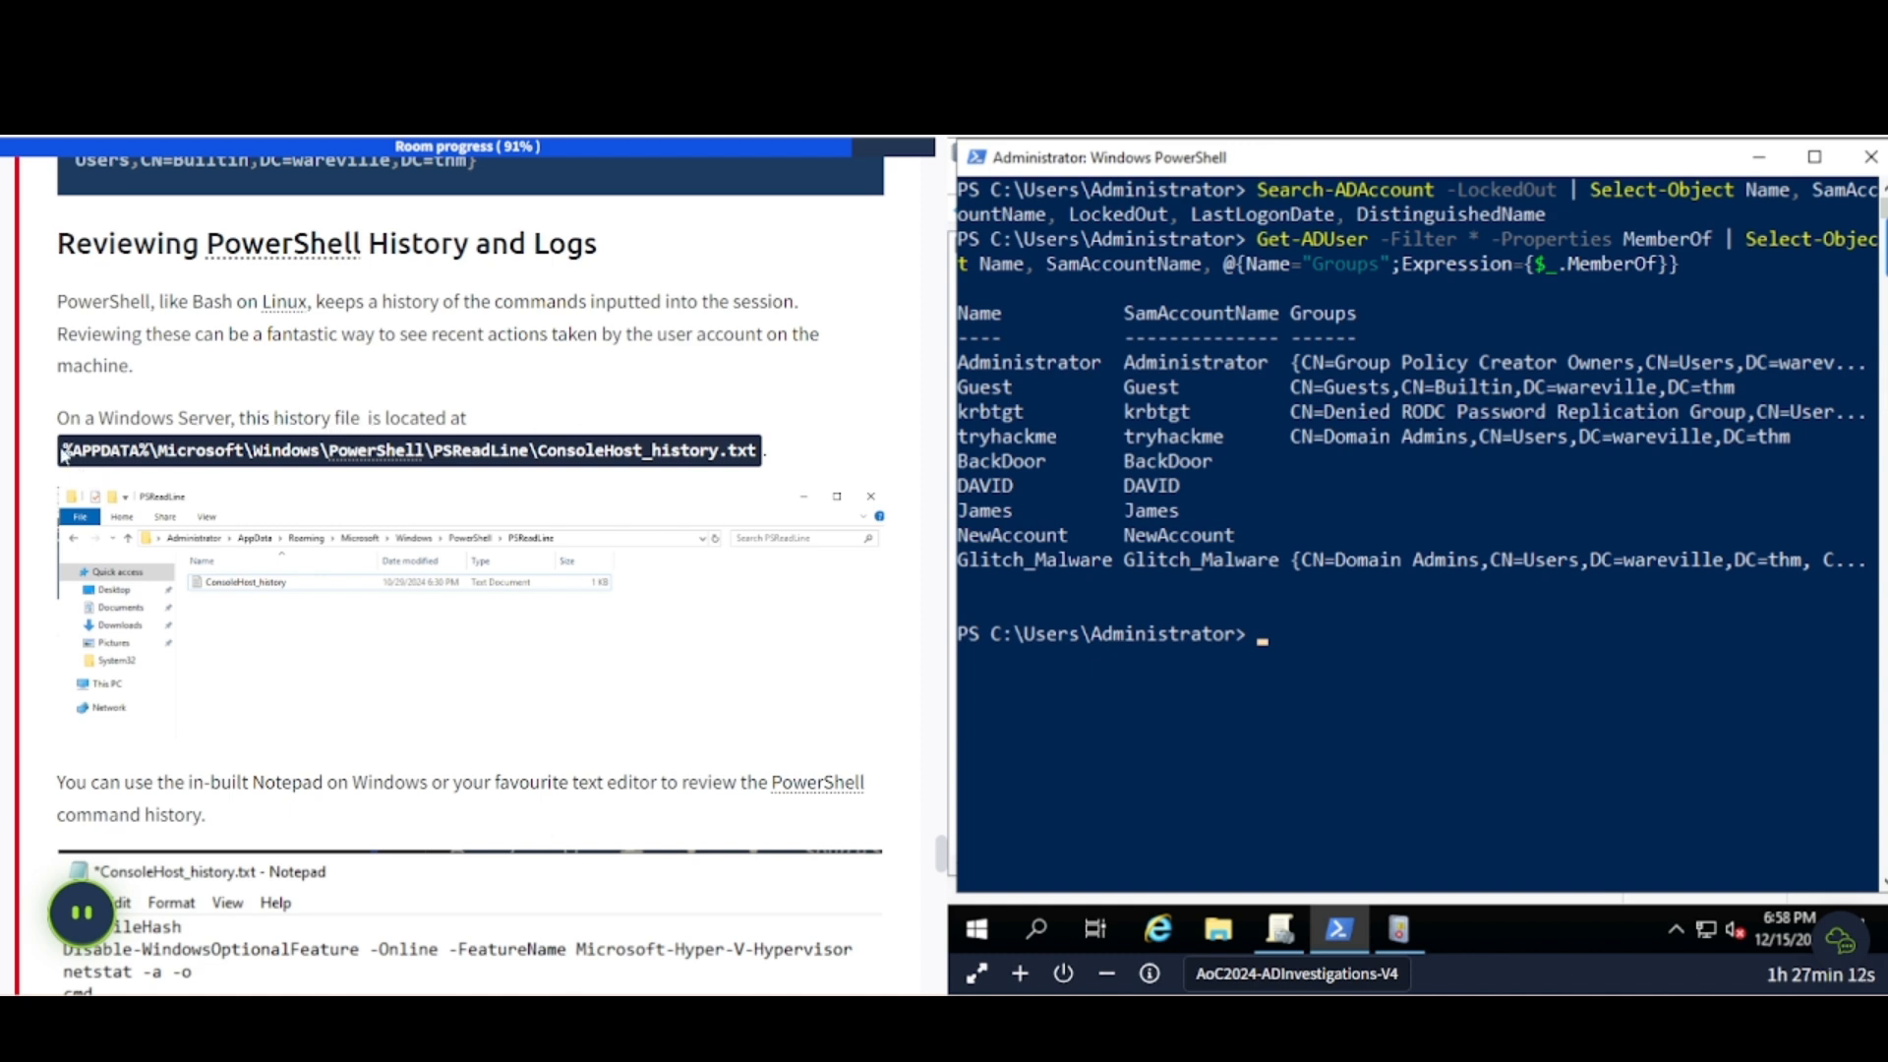
pyautogui.moveTo(62, 452); pyautogui.dragTo(772, 459)
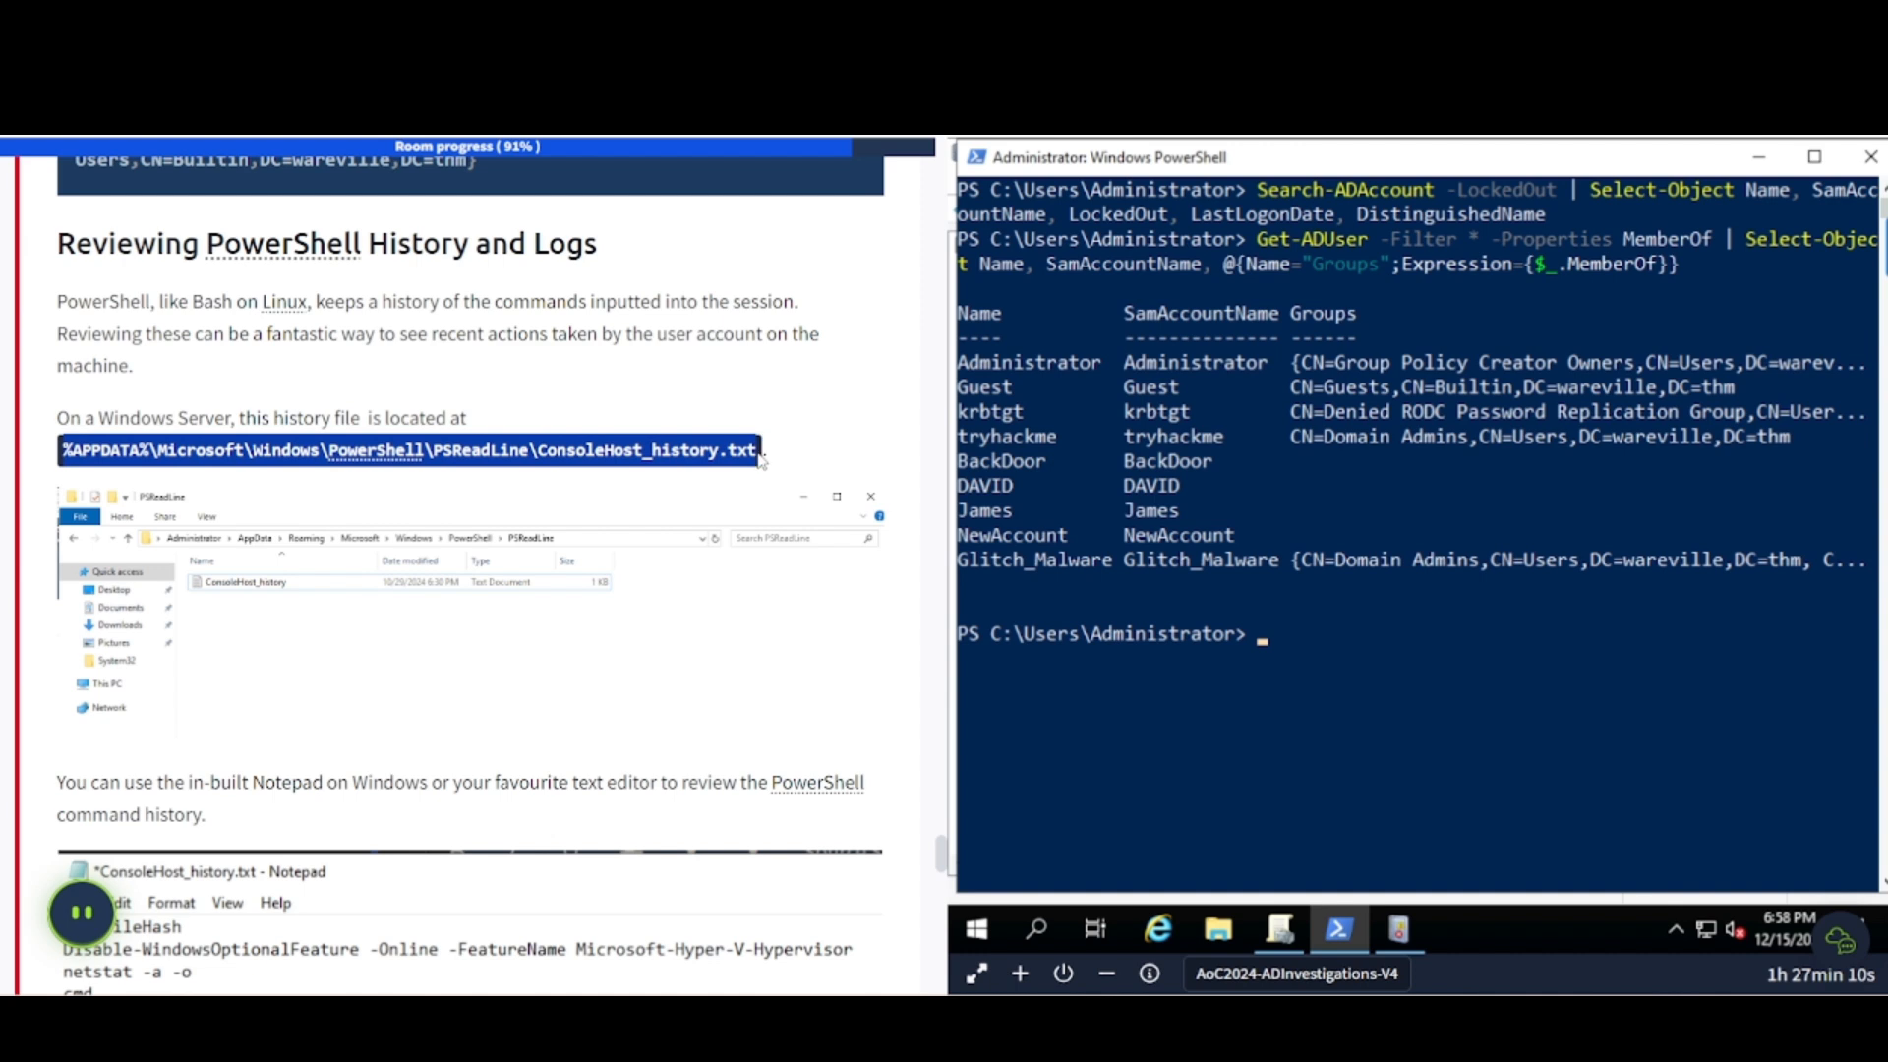
pyautogui.click(1036, 929)
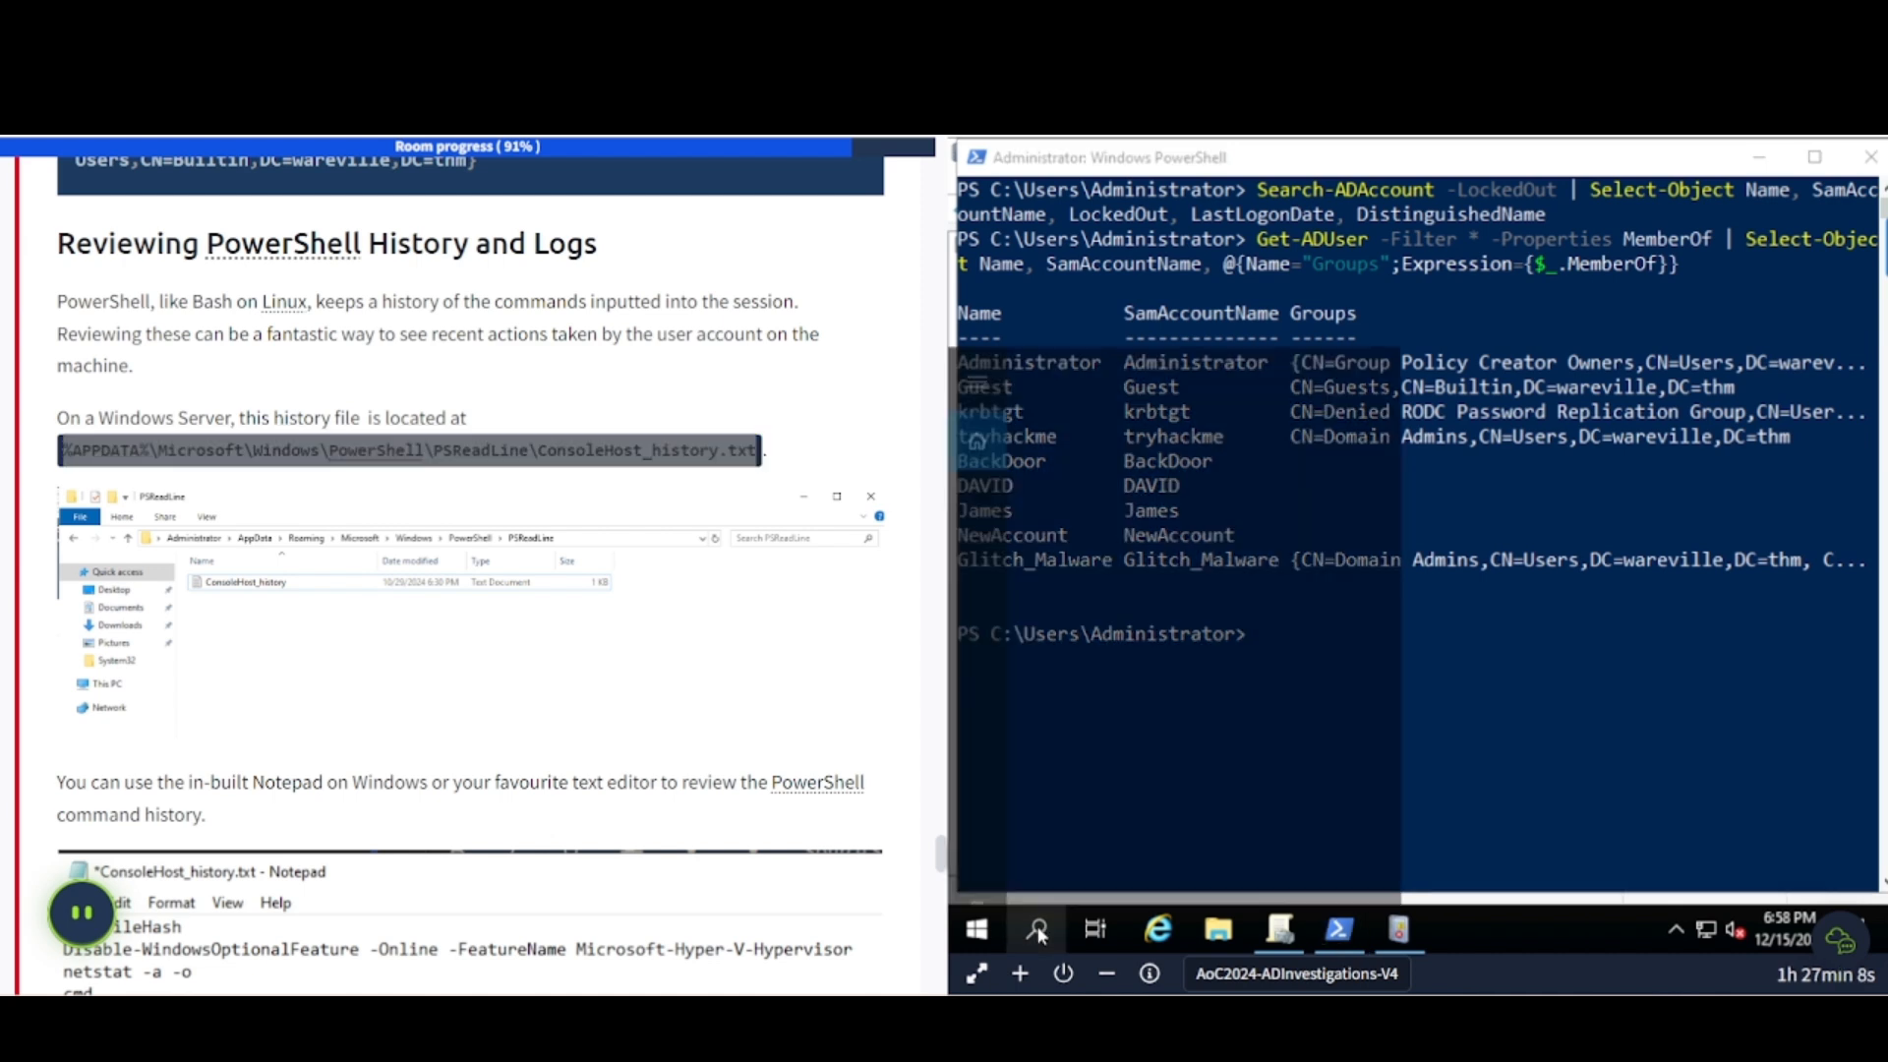
# - Search for the ConsoleHost_history path, open its file location, and read ConsoleHost_history in Notepad
pyautogui.hotkey('ctrl', 'v')
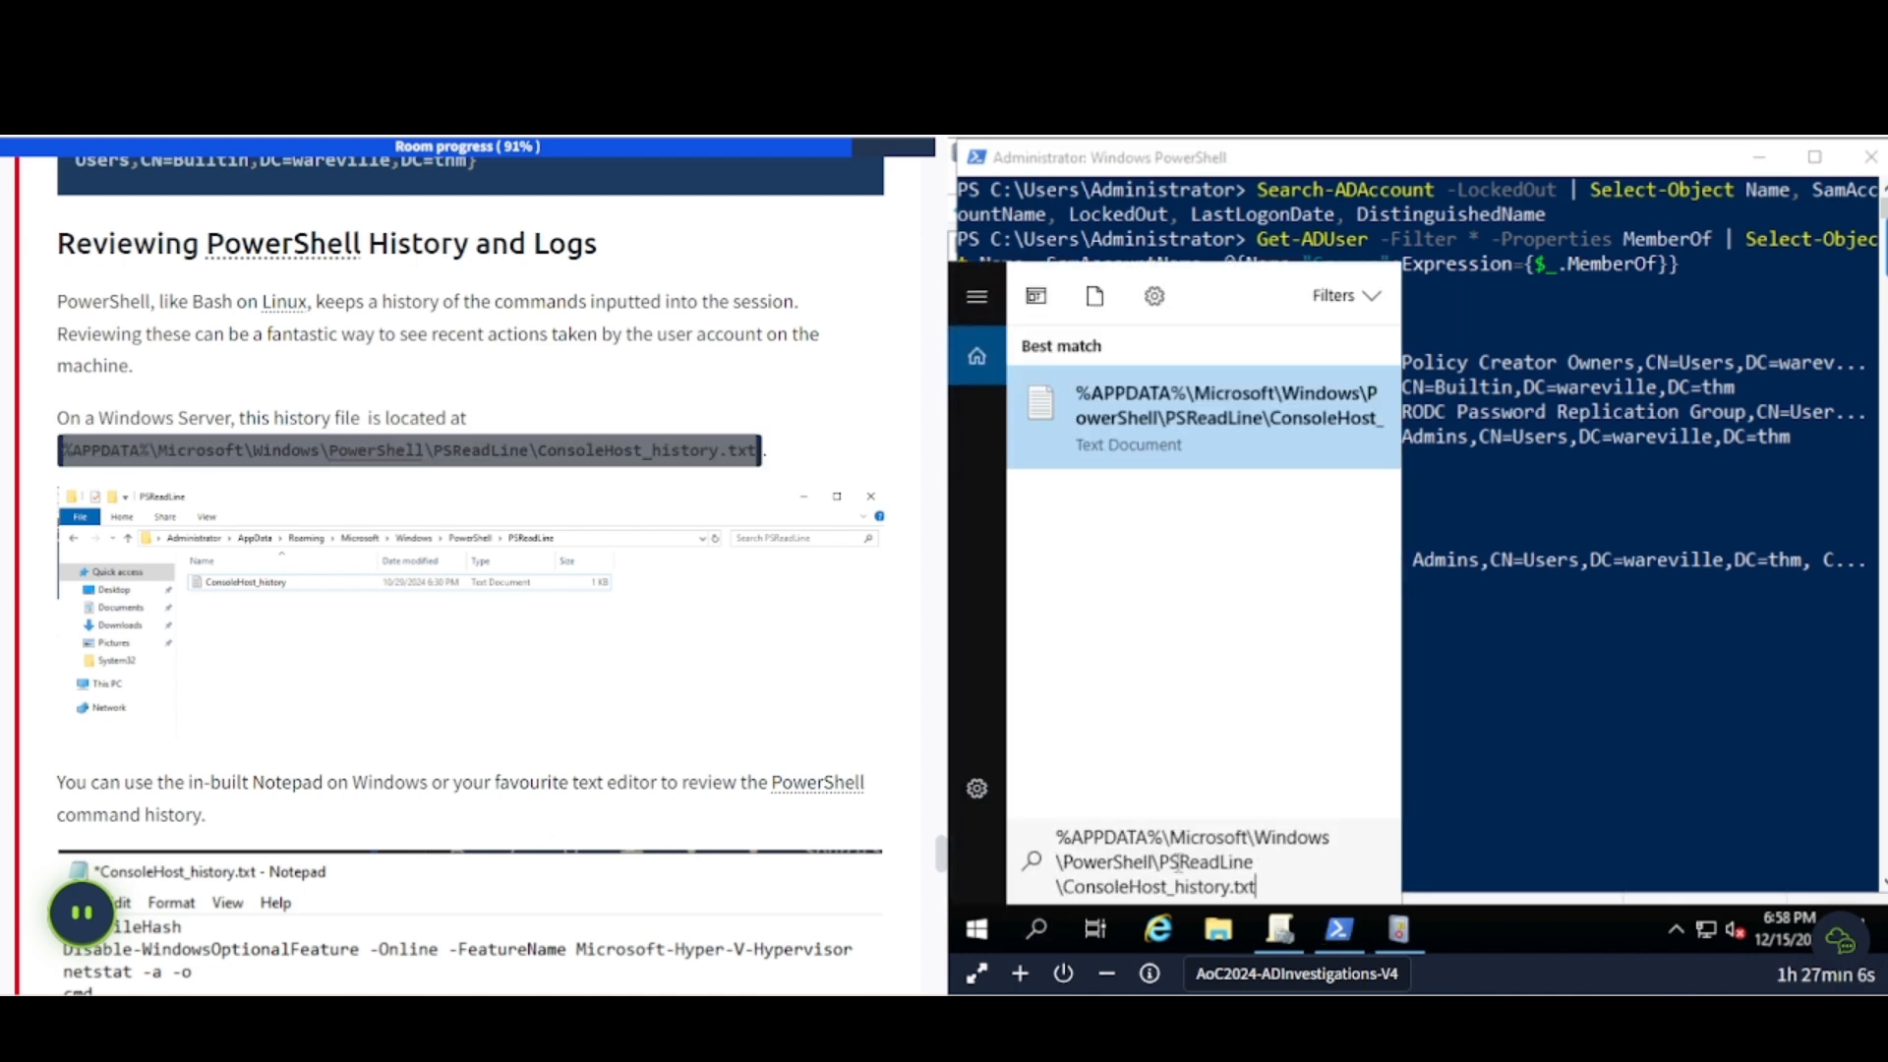
pyautogui.rightClick(1259, 413)
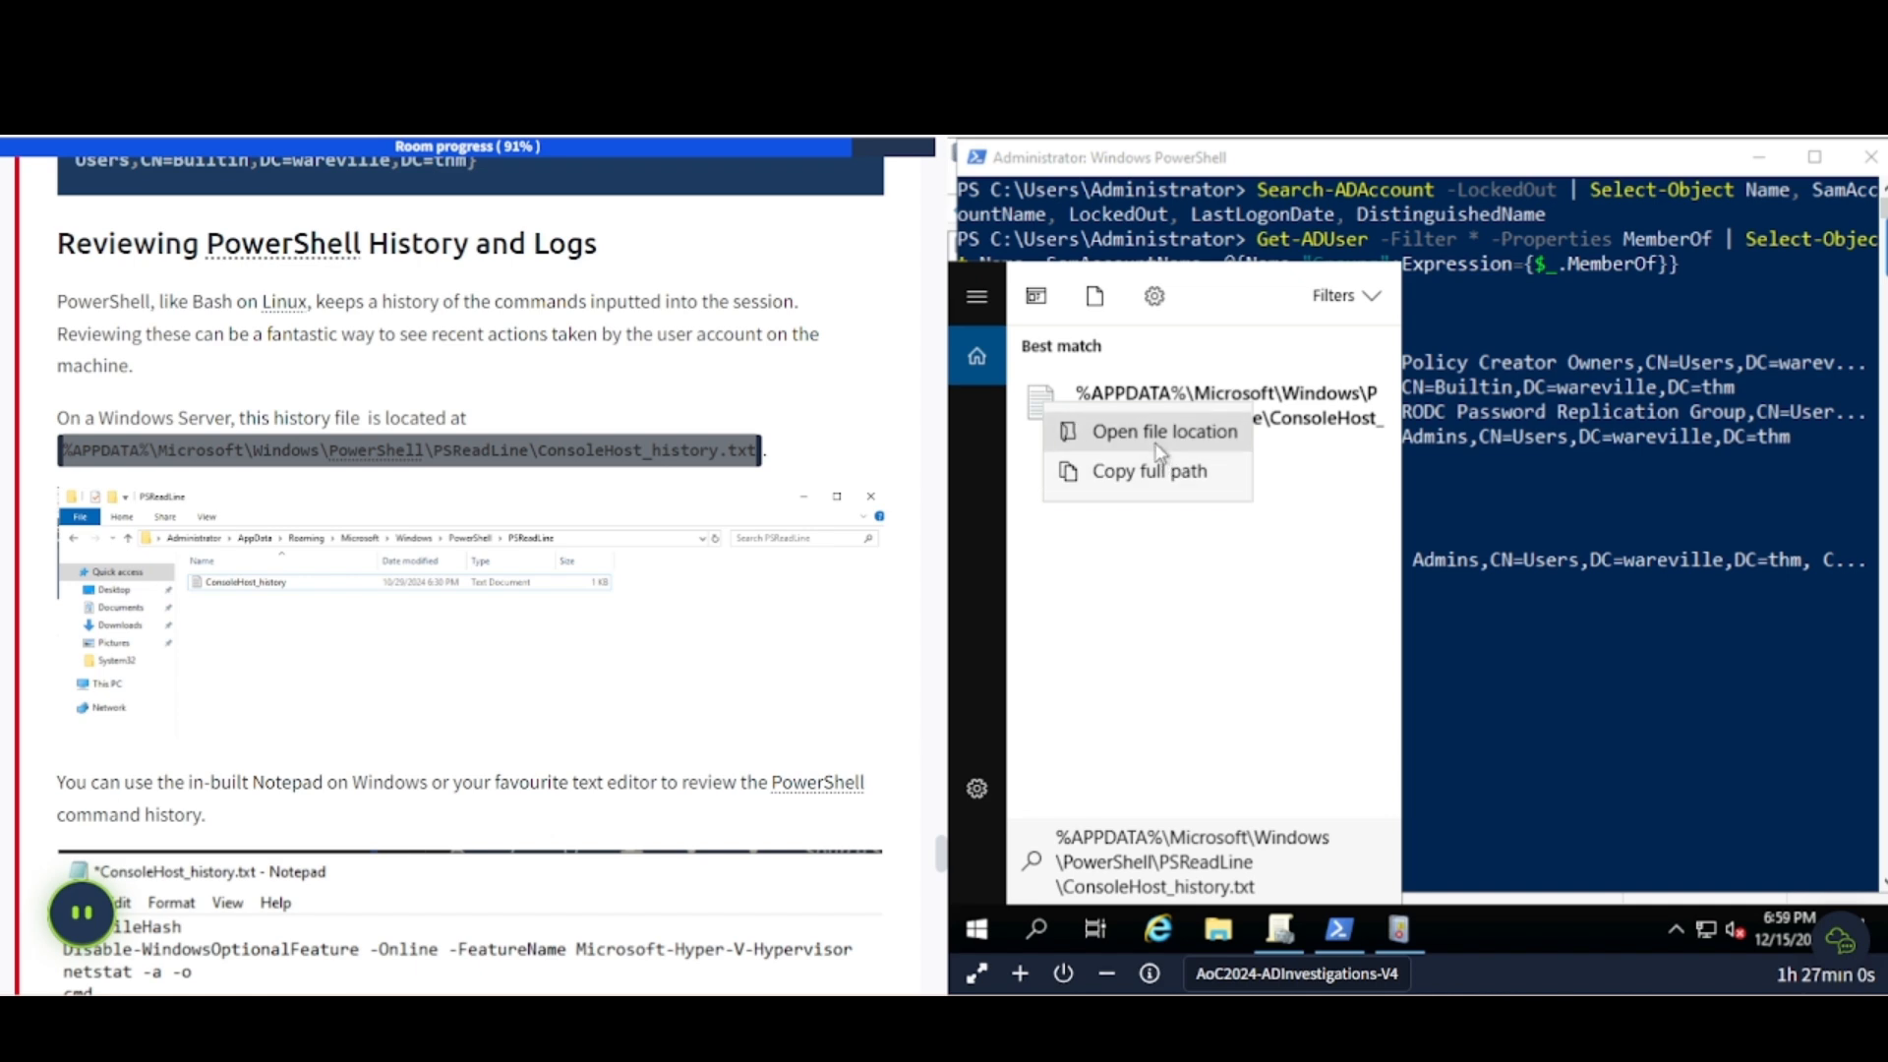
pyautogui.click(1158, 468)
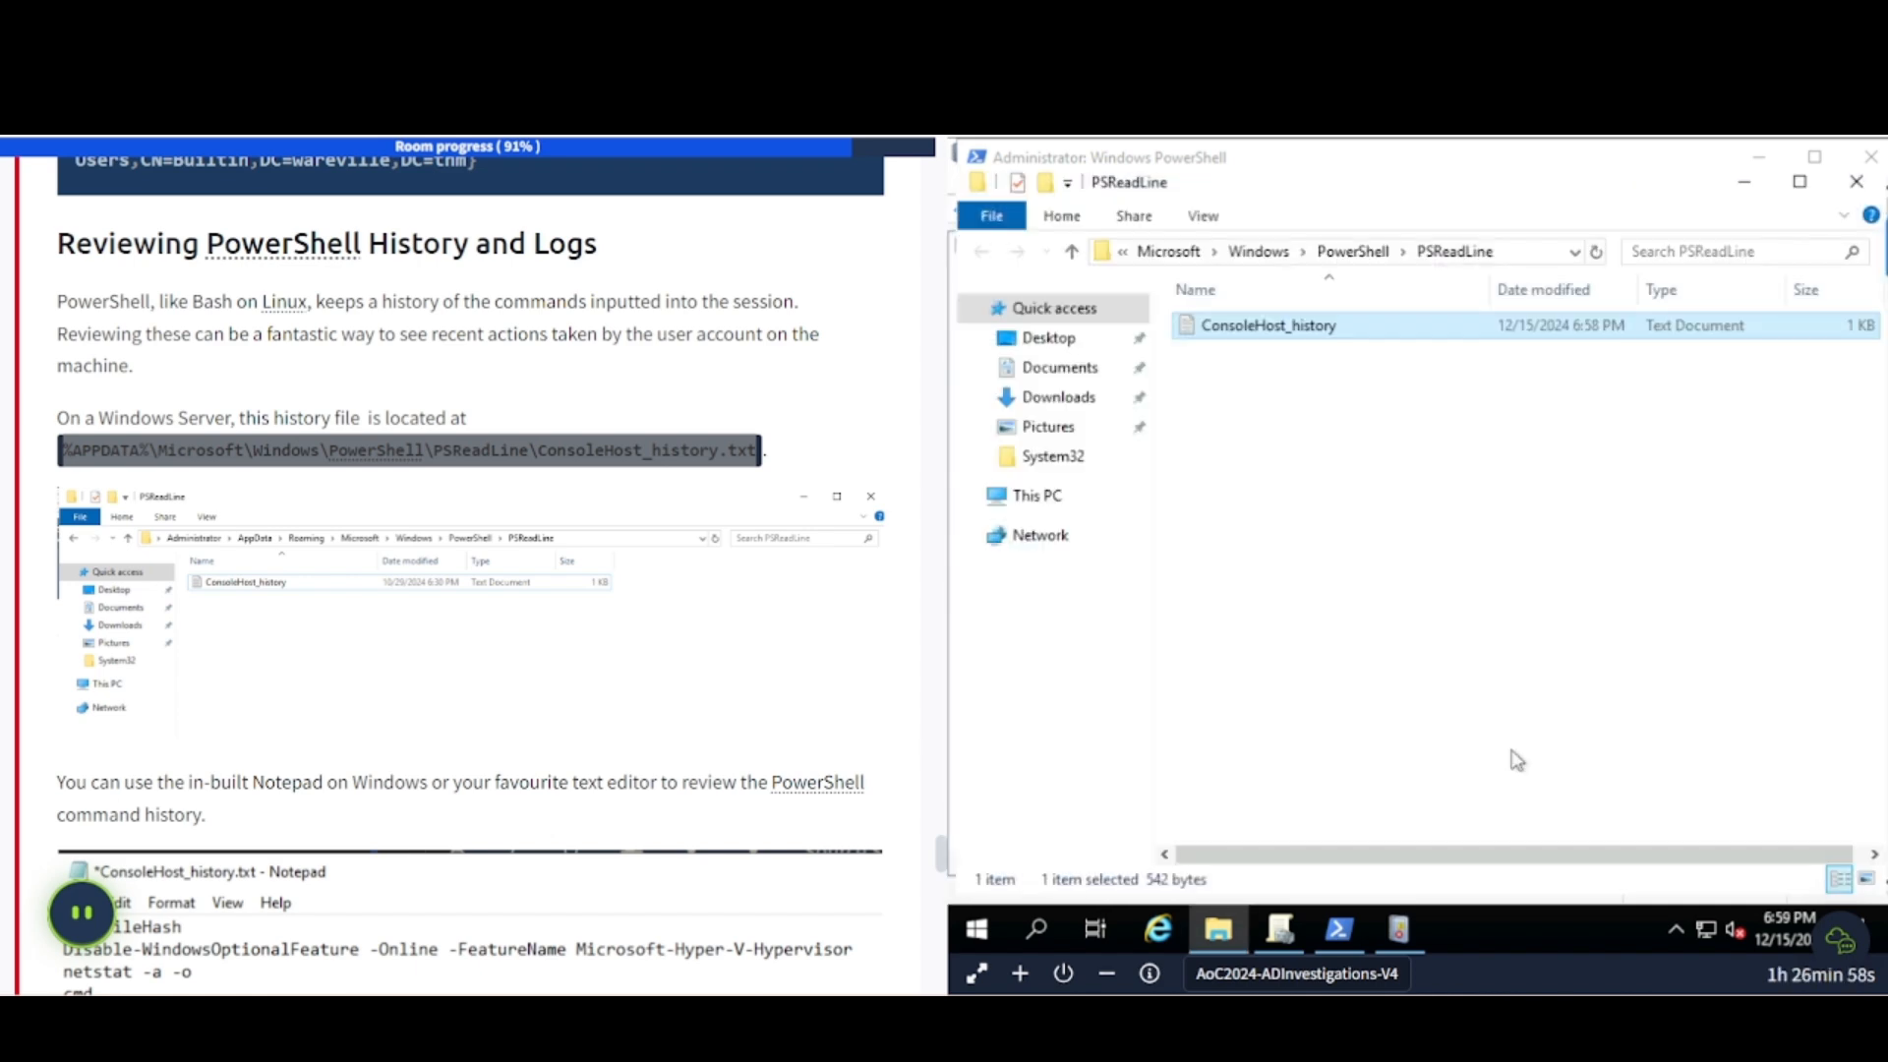
pyautogui.doubleClick(1296, 330)
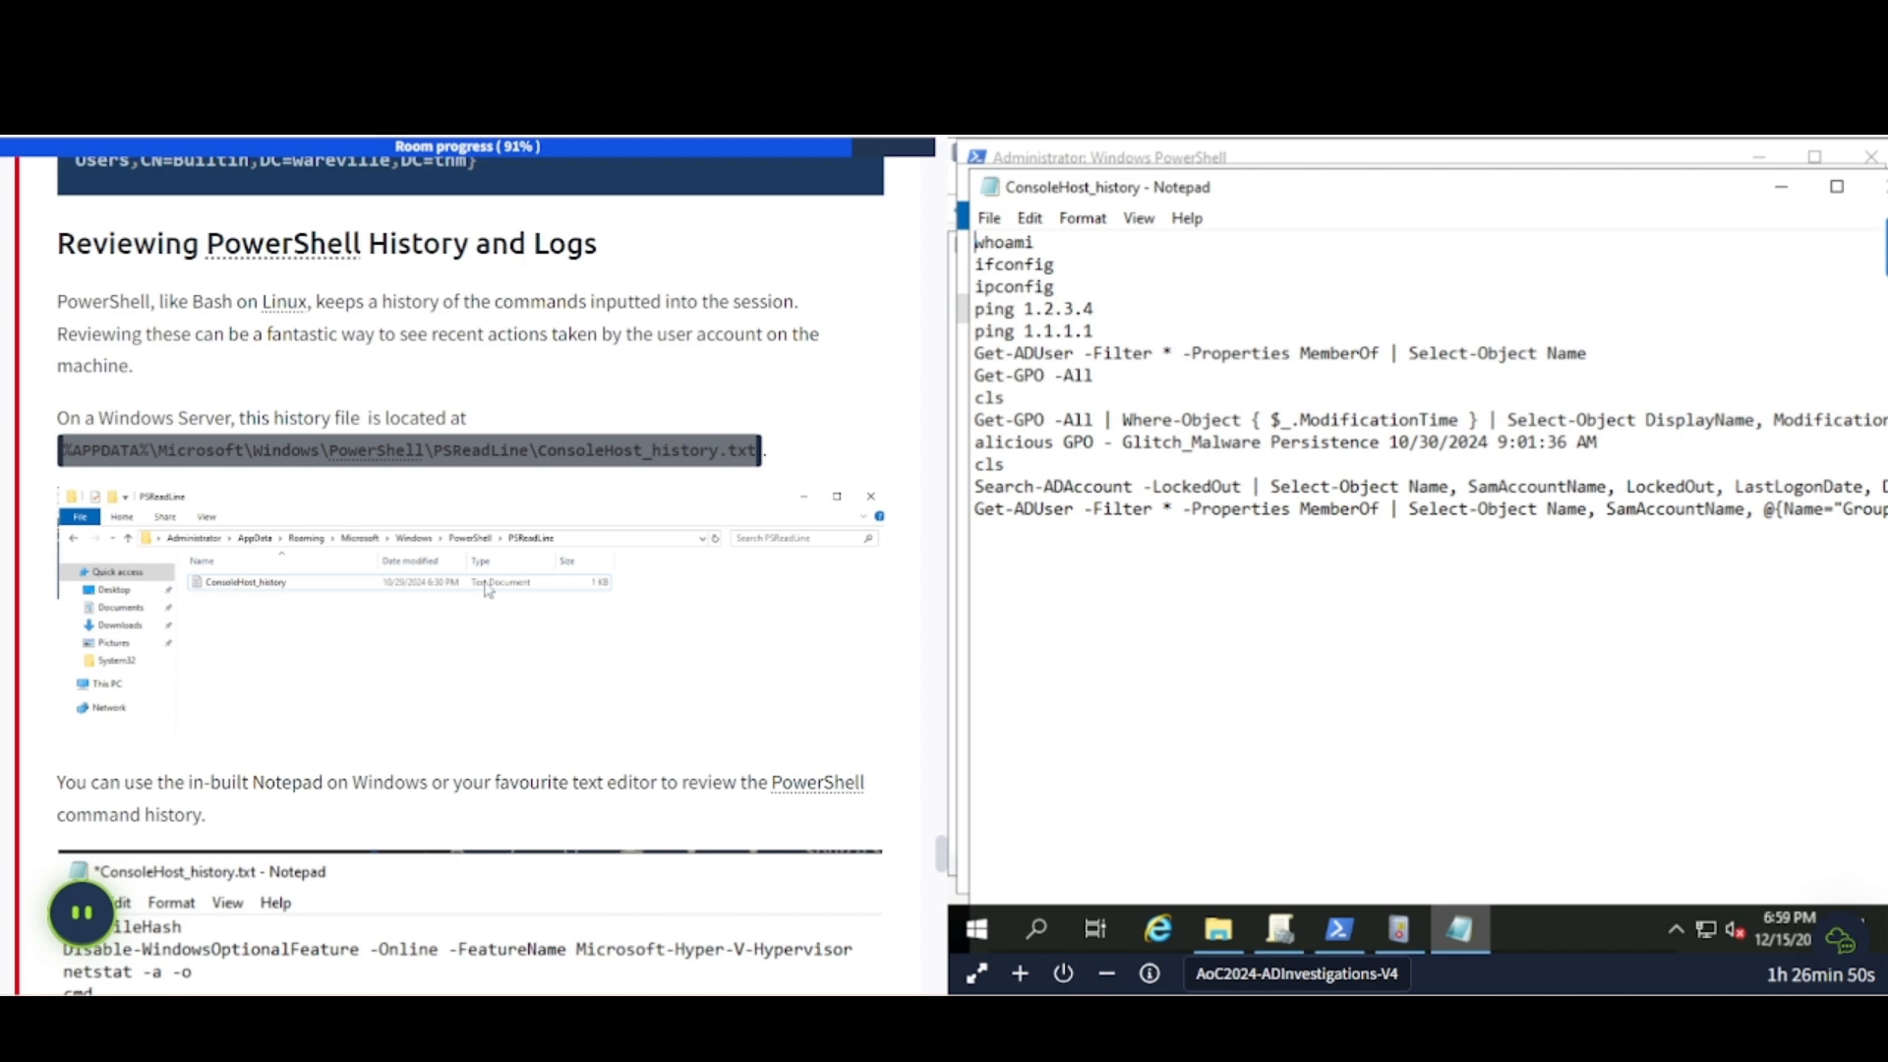
pyautogui.scroll(-8, 489, 590)
pyautogui.scroll(4, 413, 492)
pyautogui.scroll(-2, 330, 393)
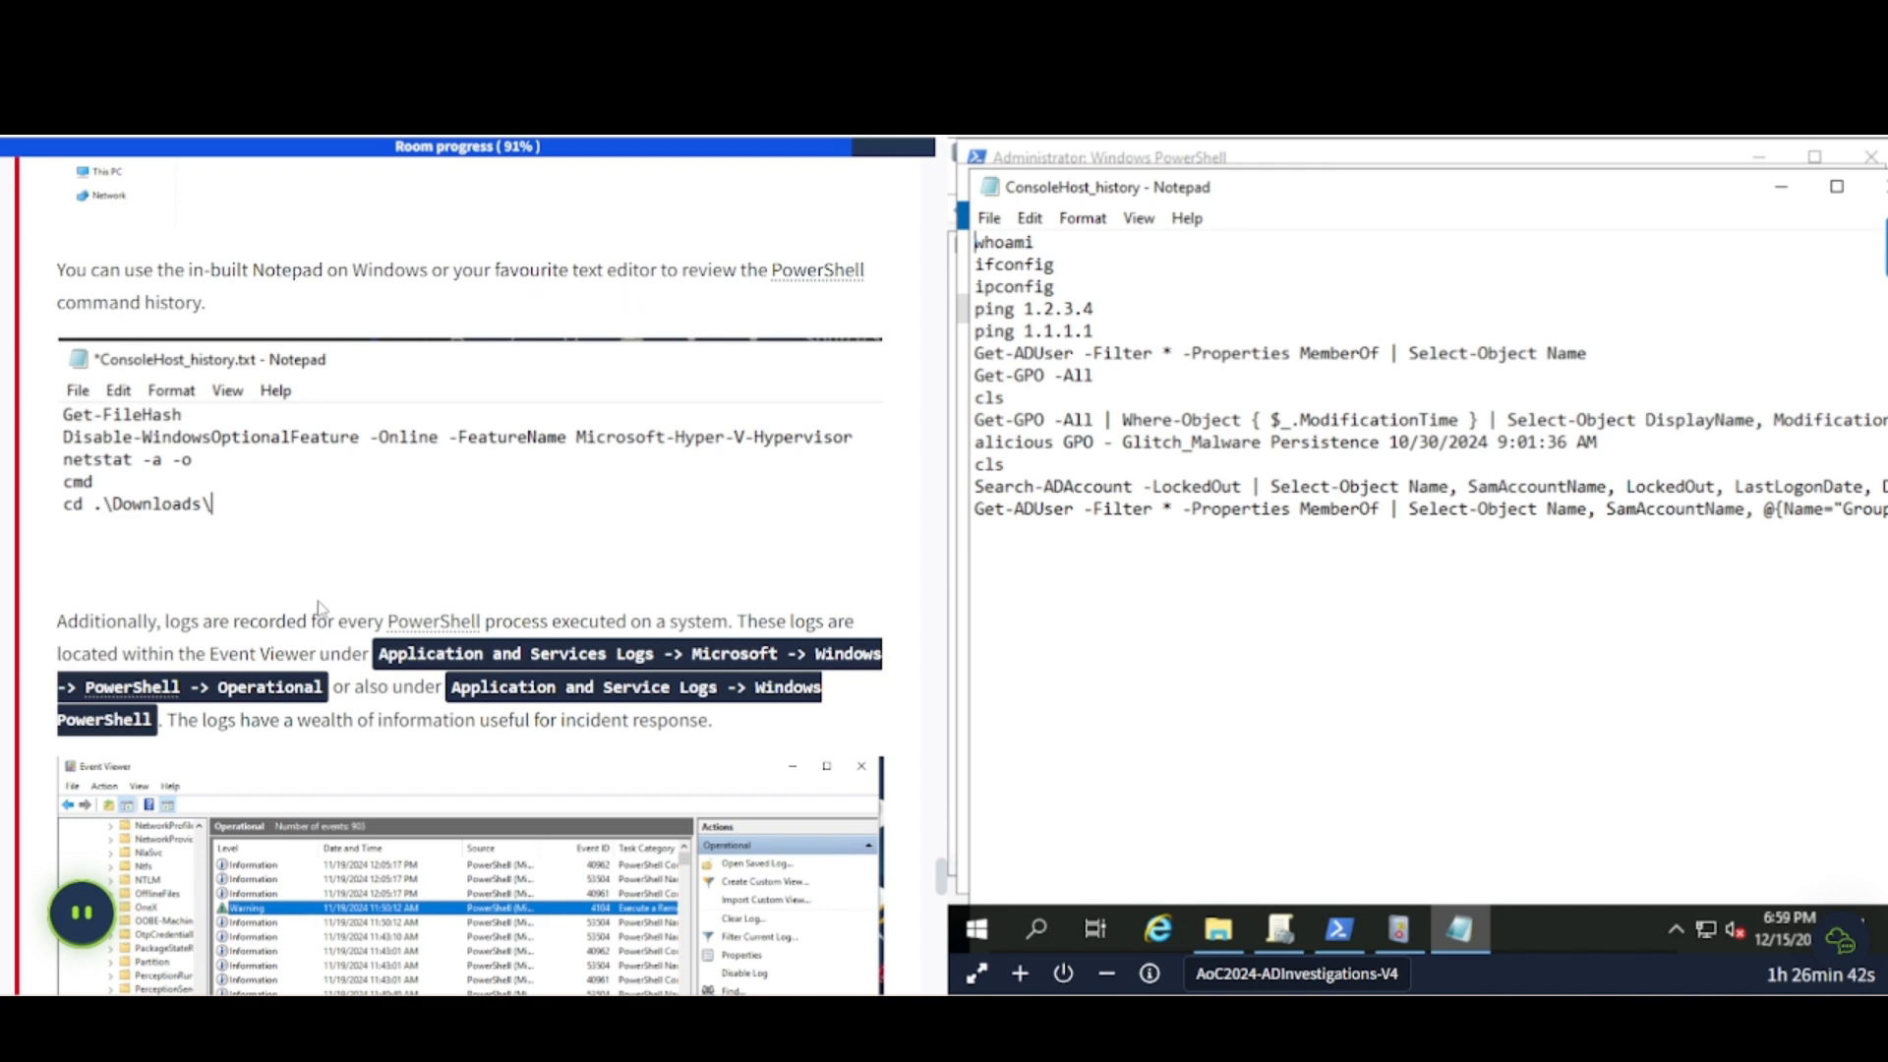
pyautogui.scroll(-1, 320, 602)
pyautogui.scroll(-2, 401, 284)
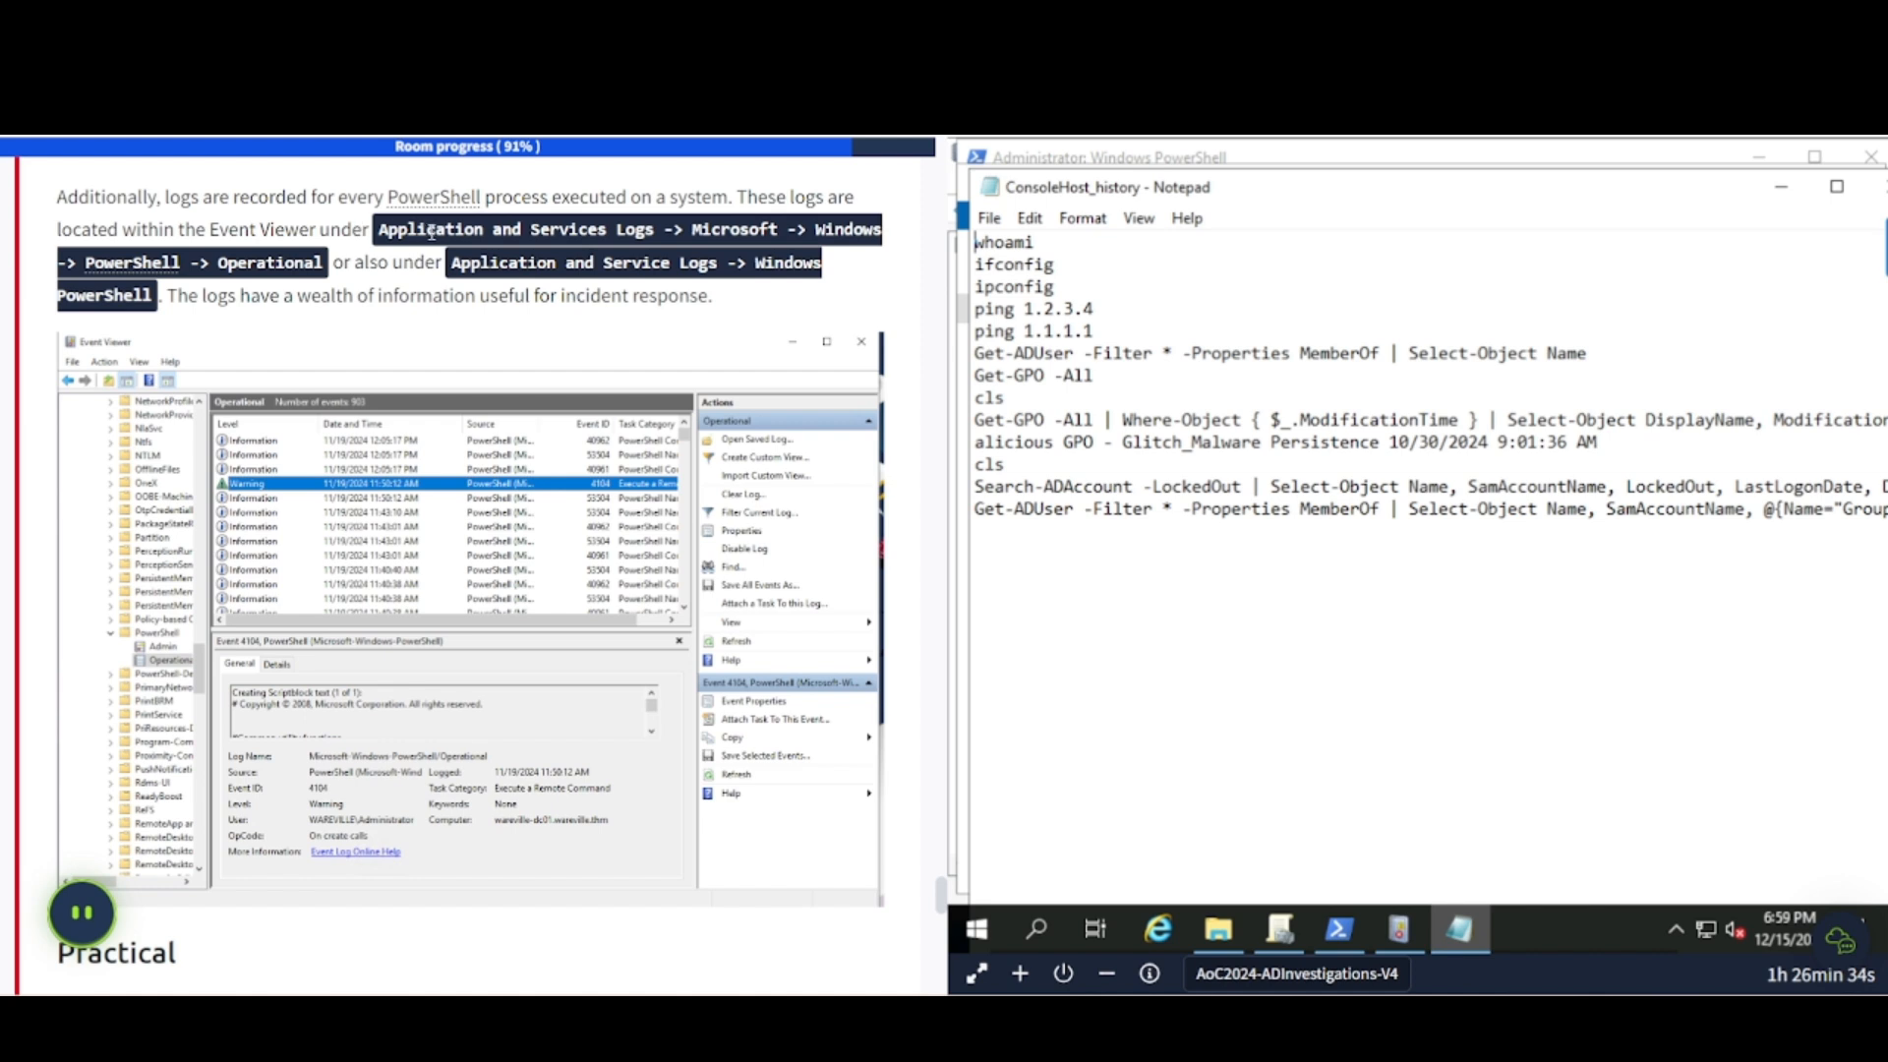
# - Minimize Notepad and File Explorer and bring Event Viewer to the front
pyautogui.click(1784, 197)
pyautogui.click(1735, 190)
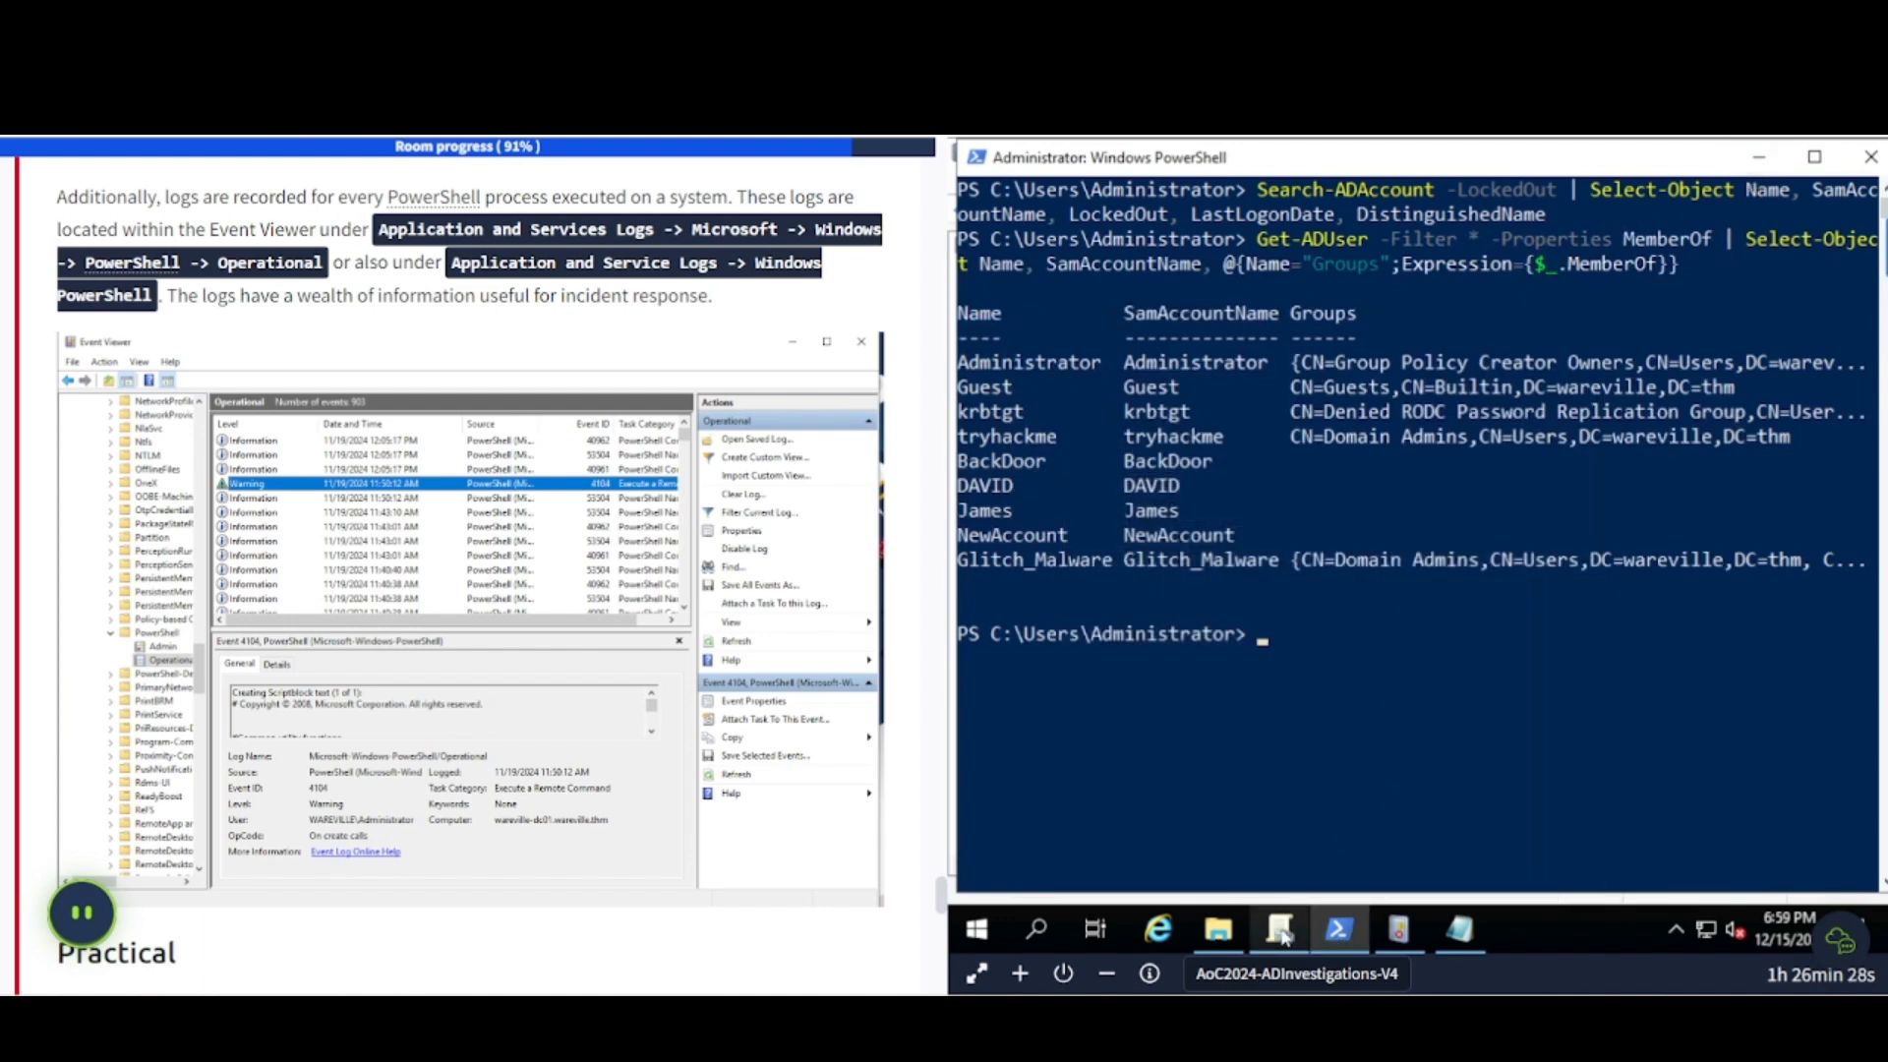
pyautogui.click(1398, 929)
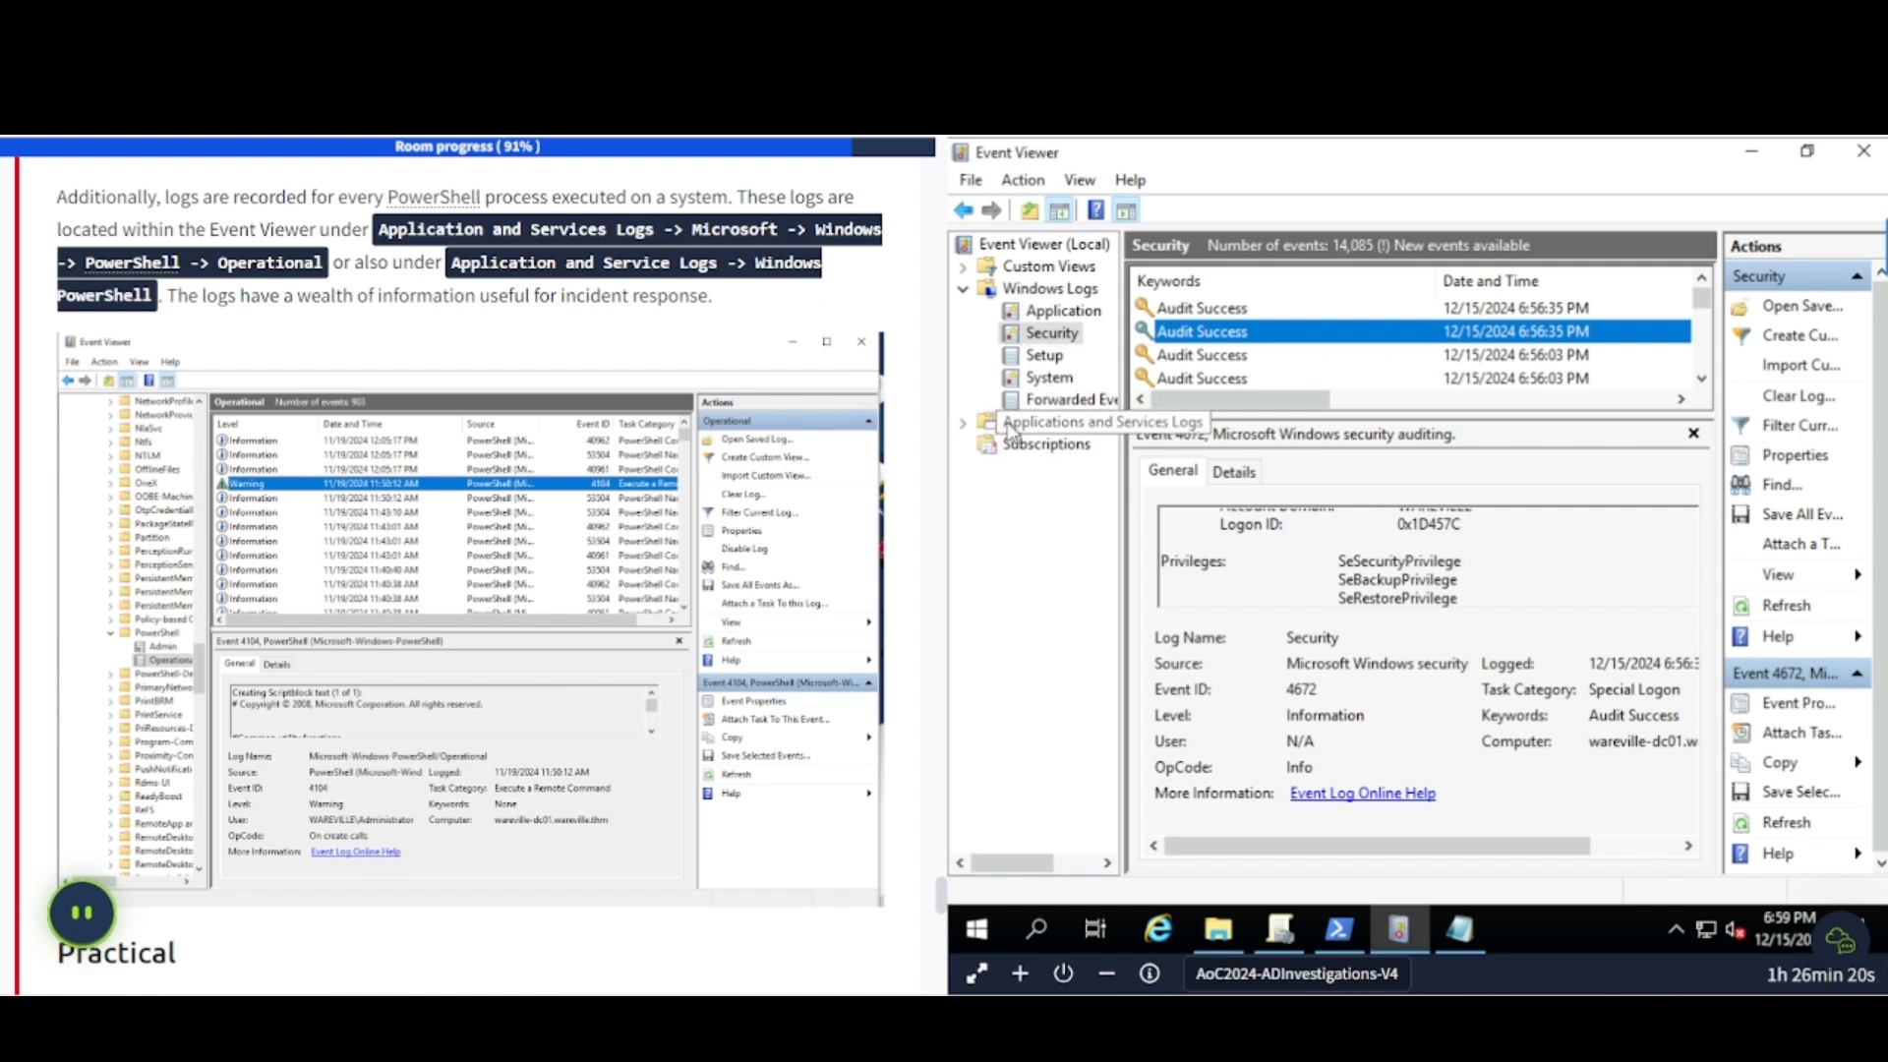
# - Expand Applications and Services Logs > Microsoft > Windows in Event Viewer's log tree
pyautogui.click(965, 423)
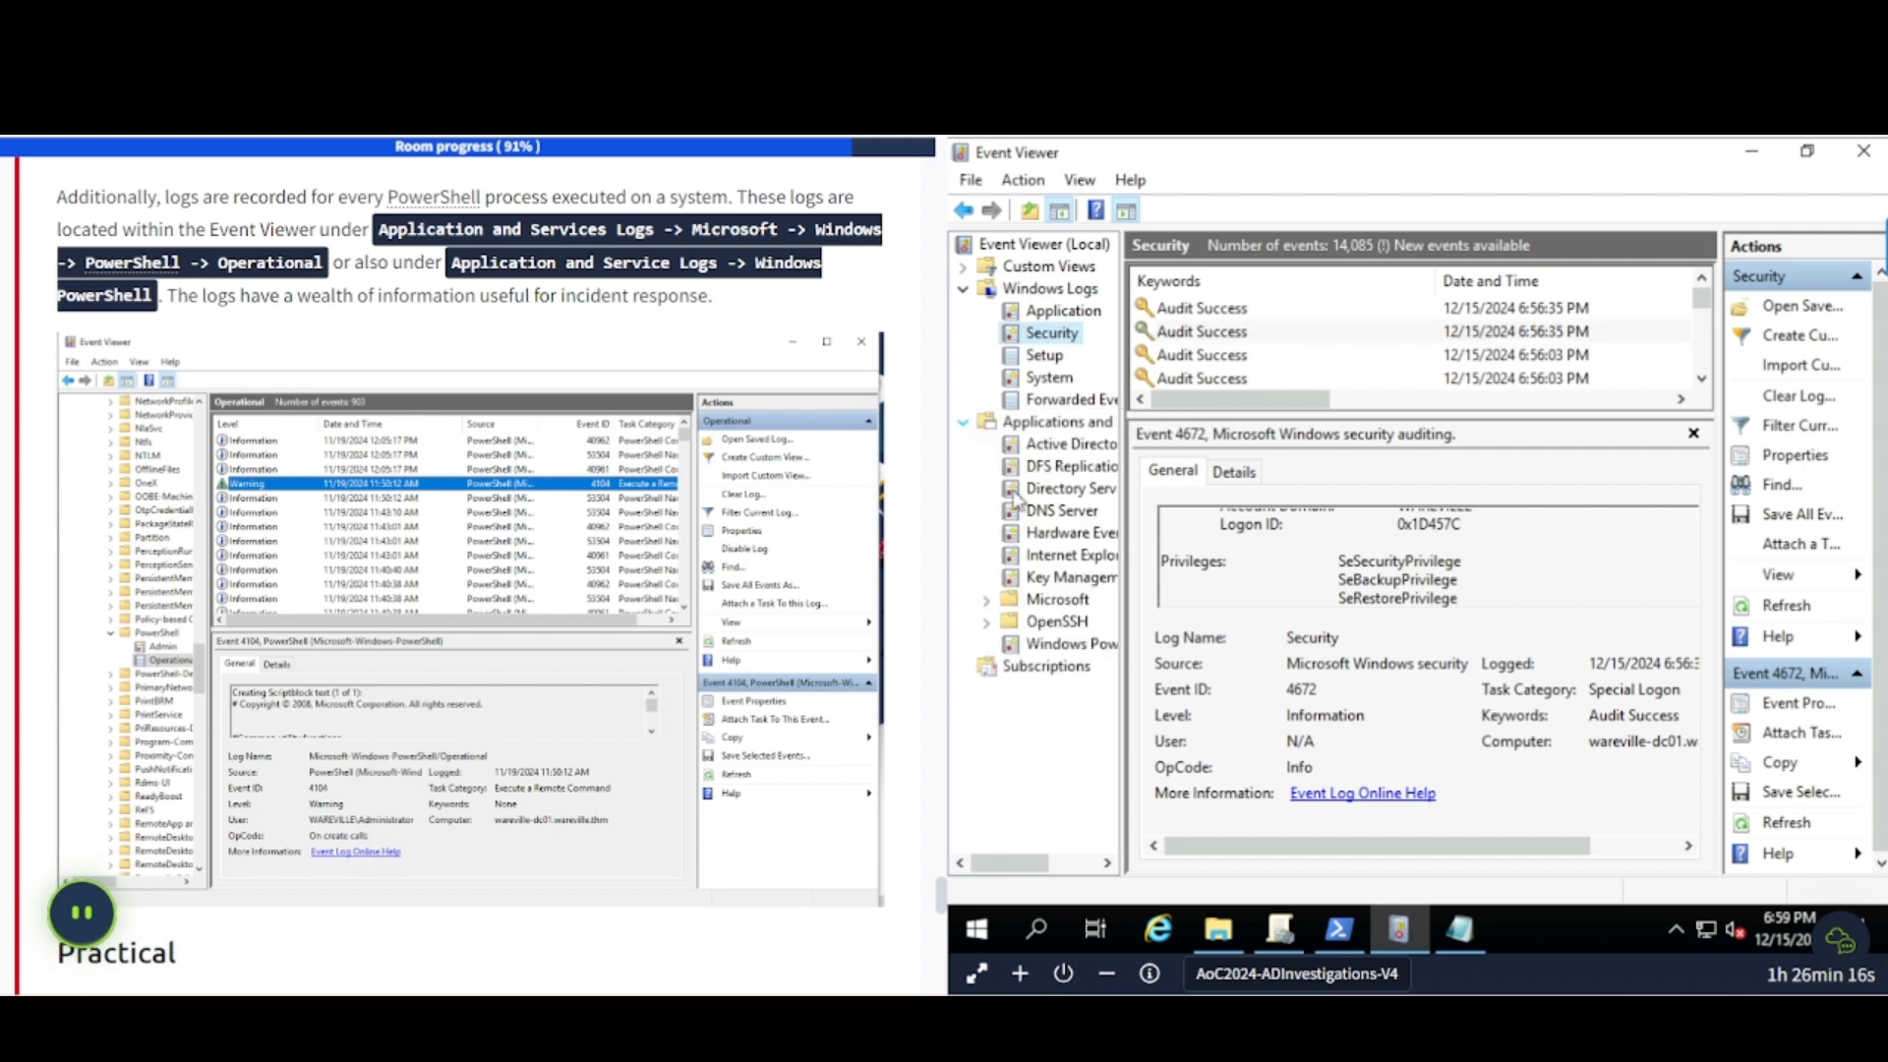
pyautogui.click(986, 602)
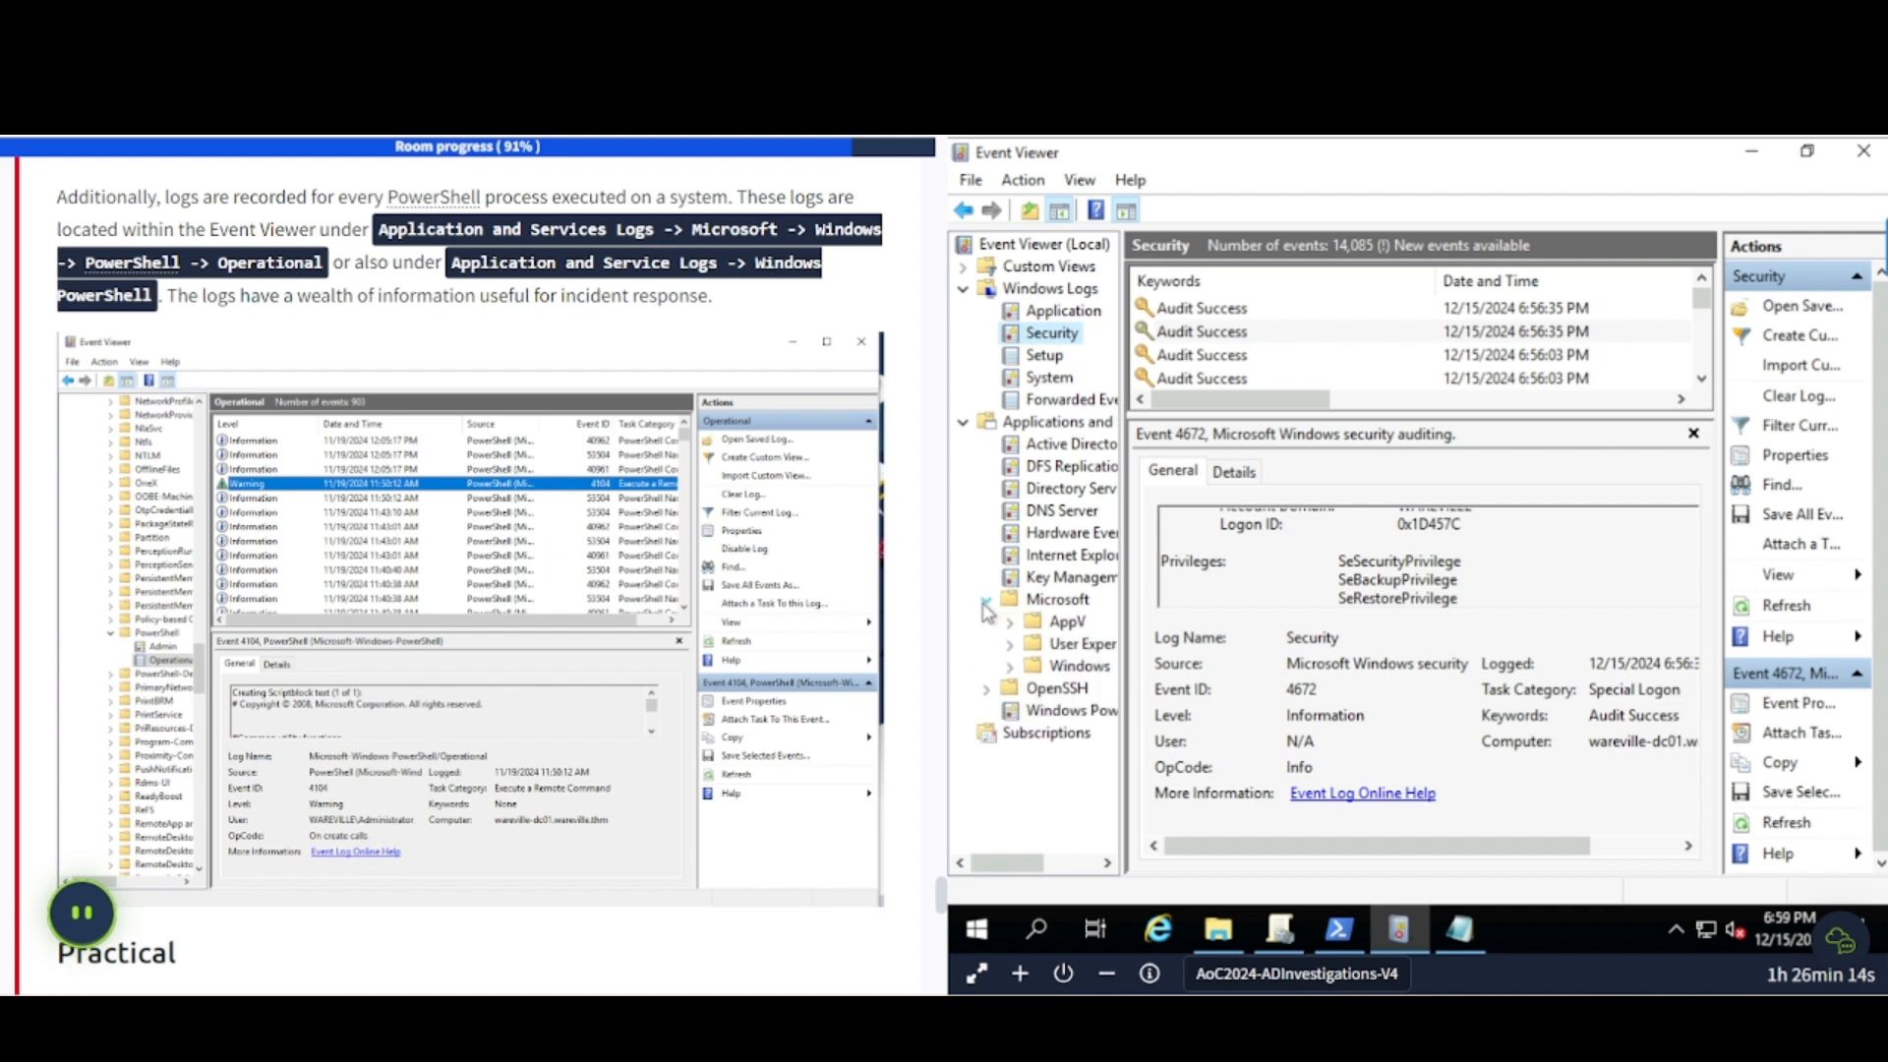
pyautogui.click(1014, 666)
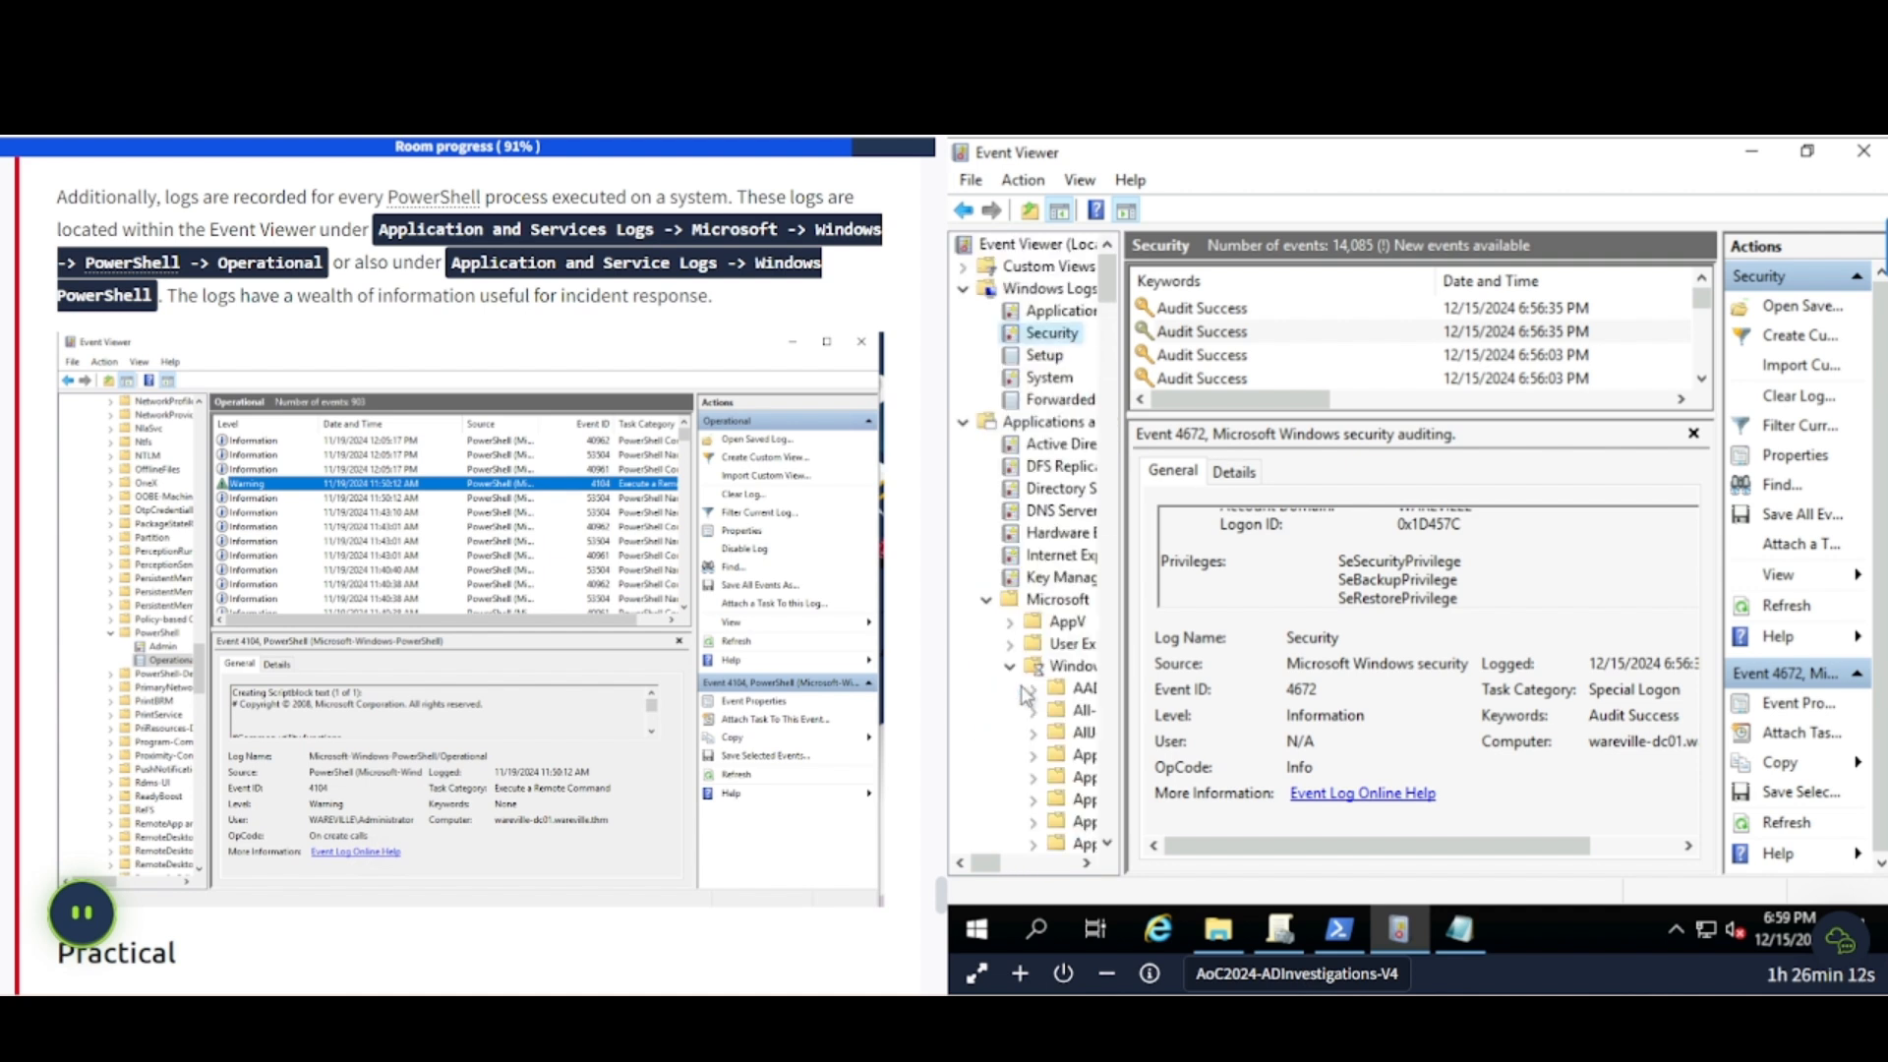
pyautogui.scroll(-10, 1049, 721)
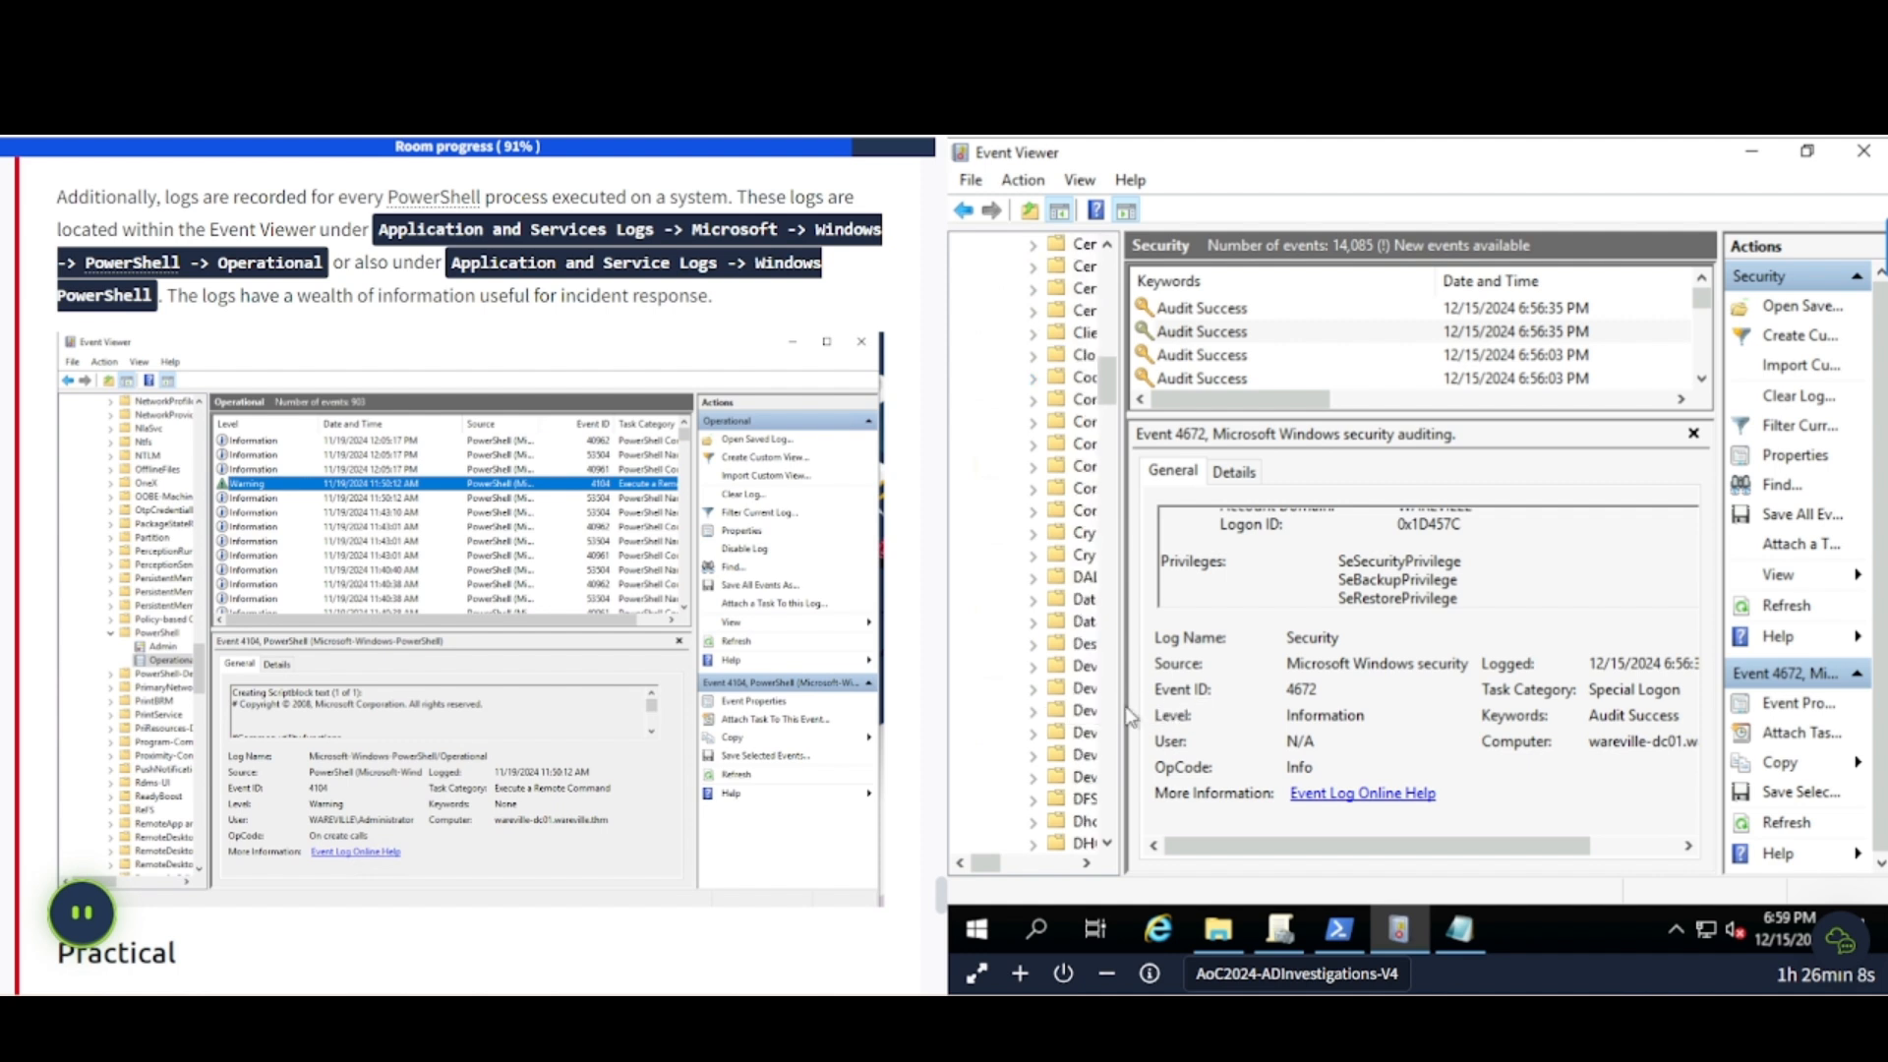
pyautogui.moveTo(1126, 715); pyautogui.dragTo(1175, 716)
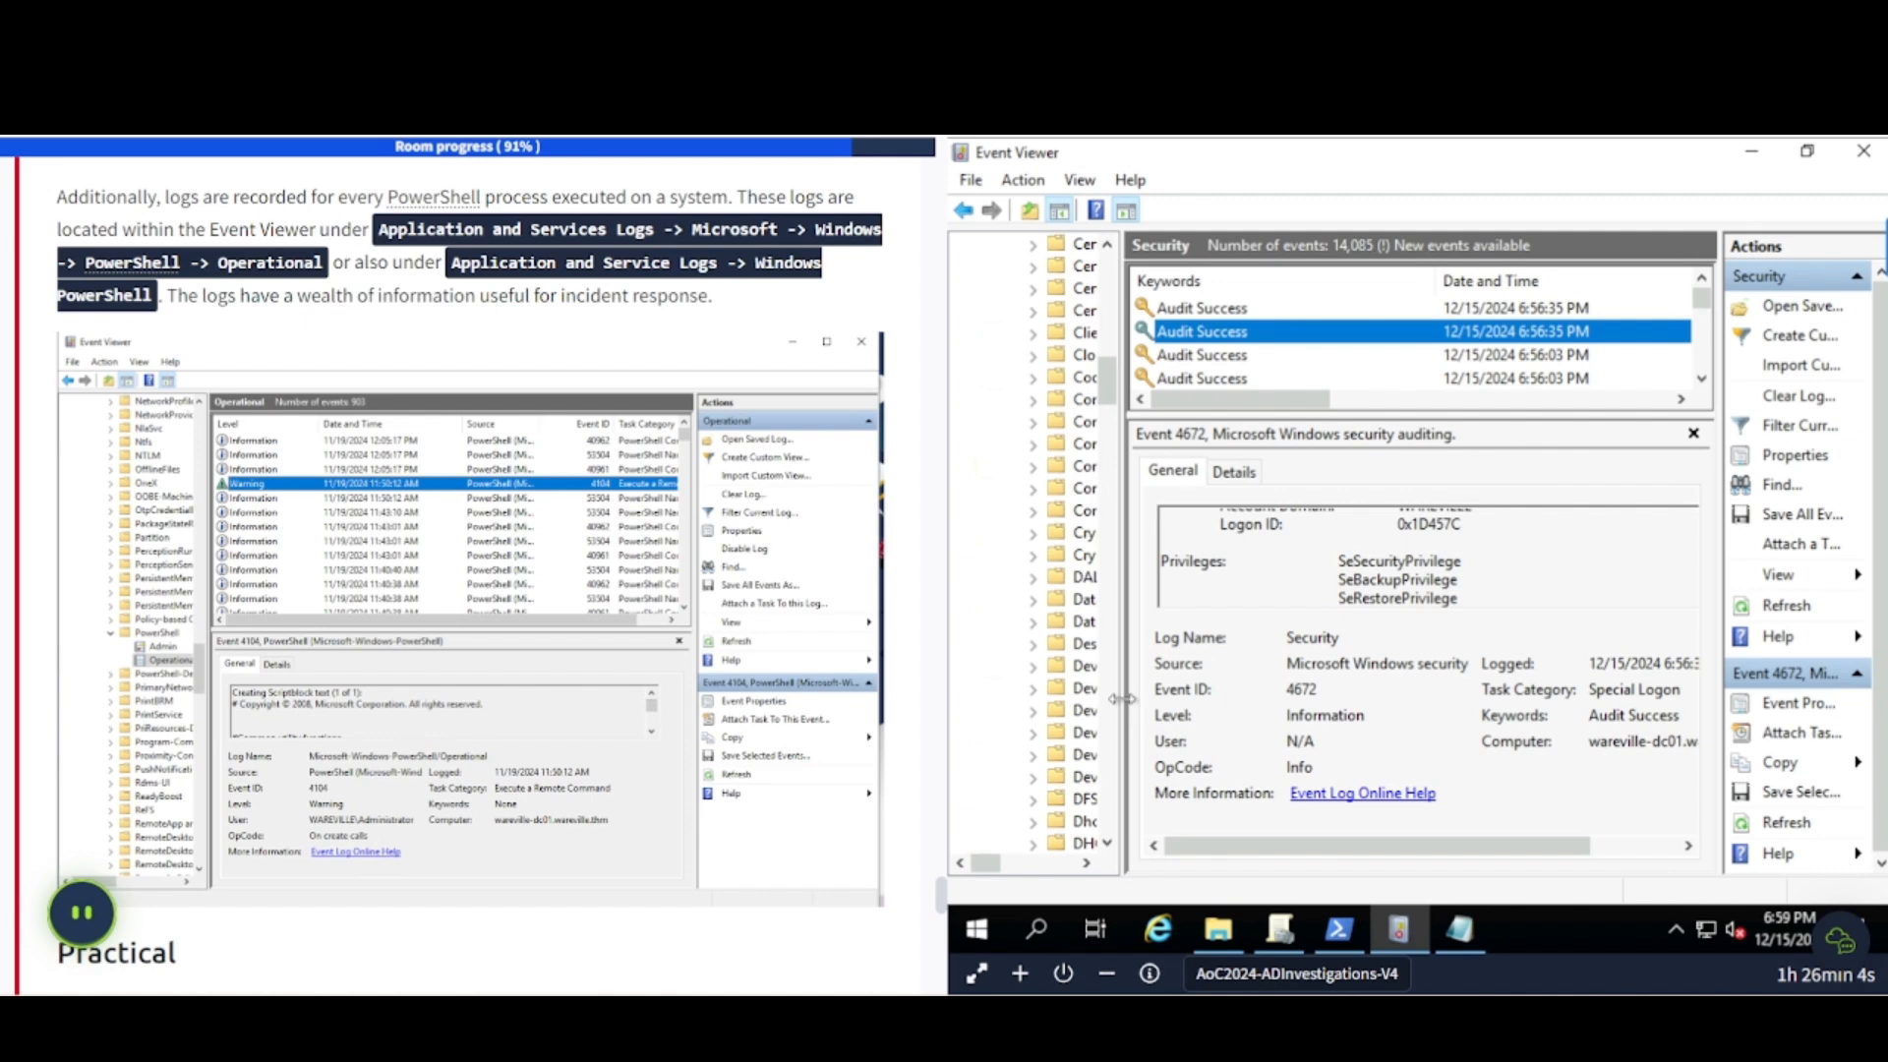
pyautogui.moveTo(1121, 699); pyautogui.dragTo(1229, 699)
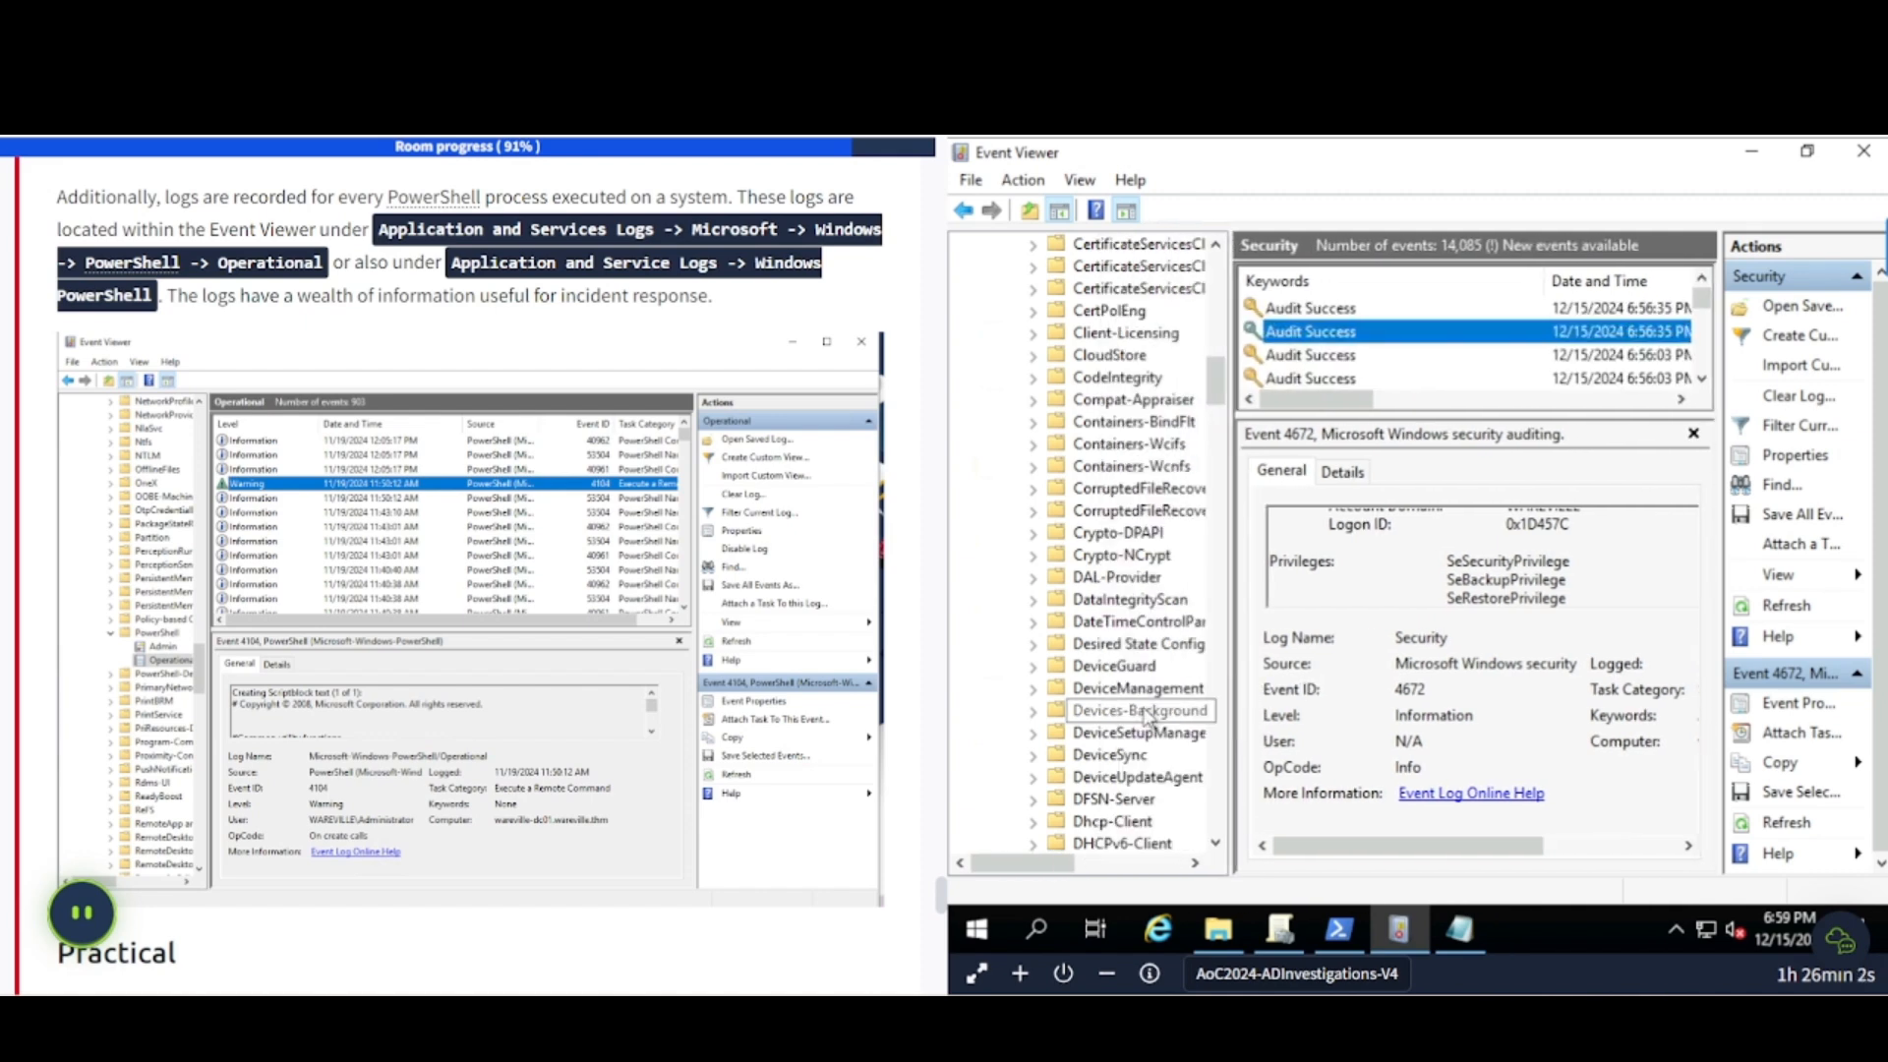
pyautogui.scroll(-8, 1143, 713)
pyautogui.scroll(-20, 1146, 716)
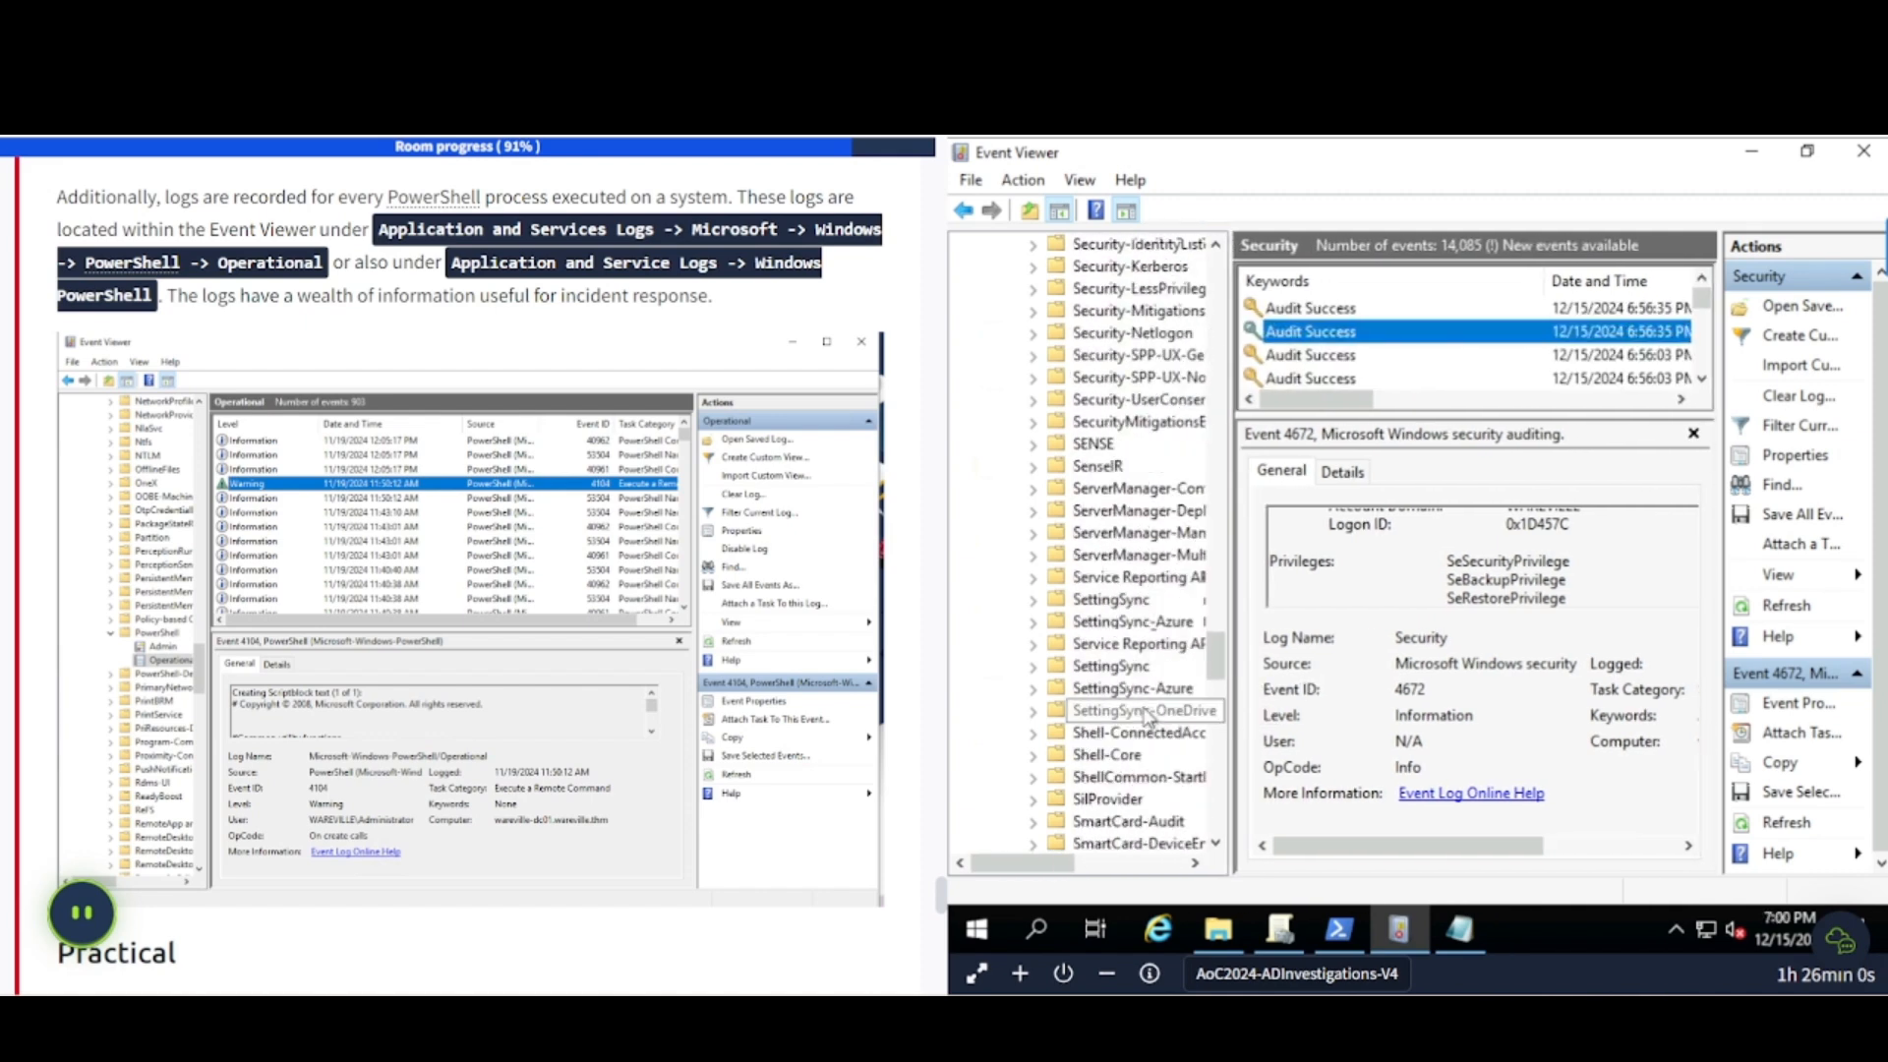
pyautogui.scroll(1, 1145, 689)
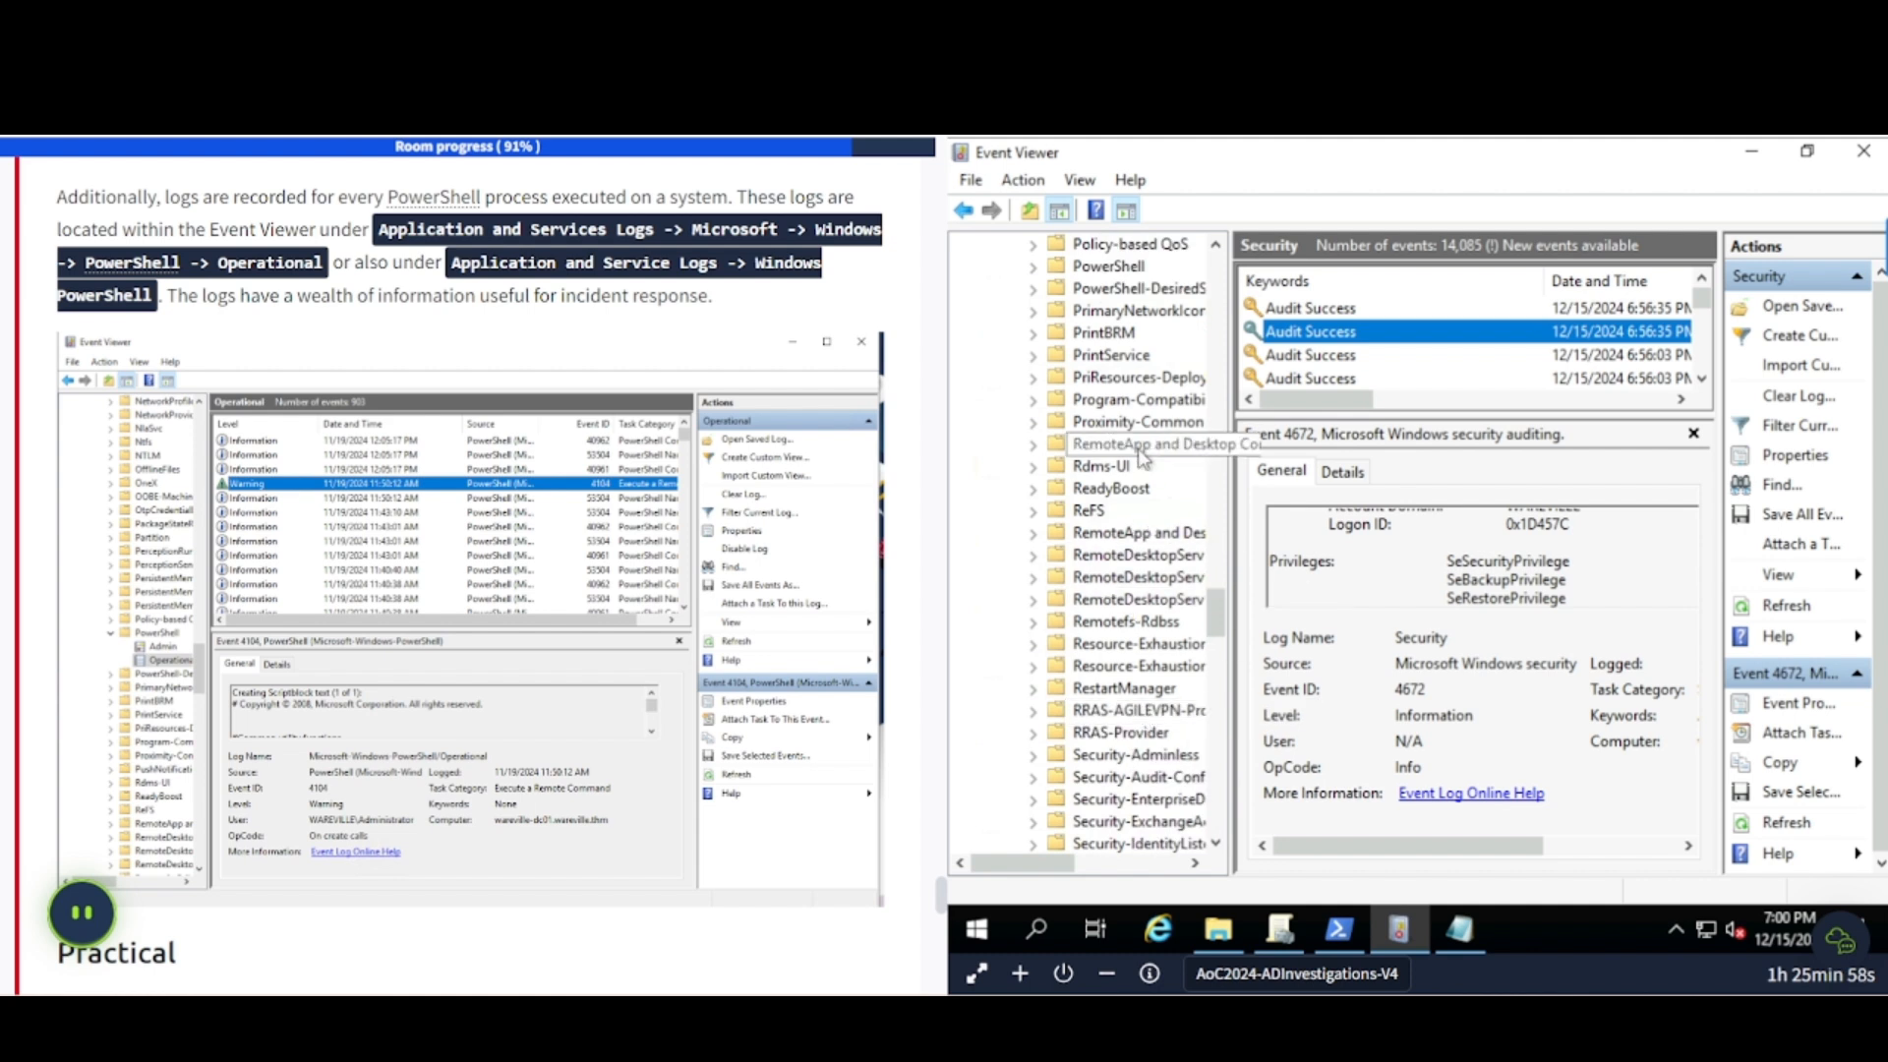
pyautogui.scroll(1, 1141, 454)
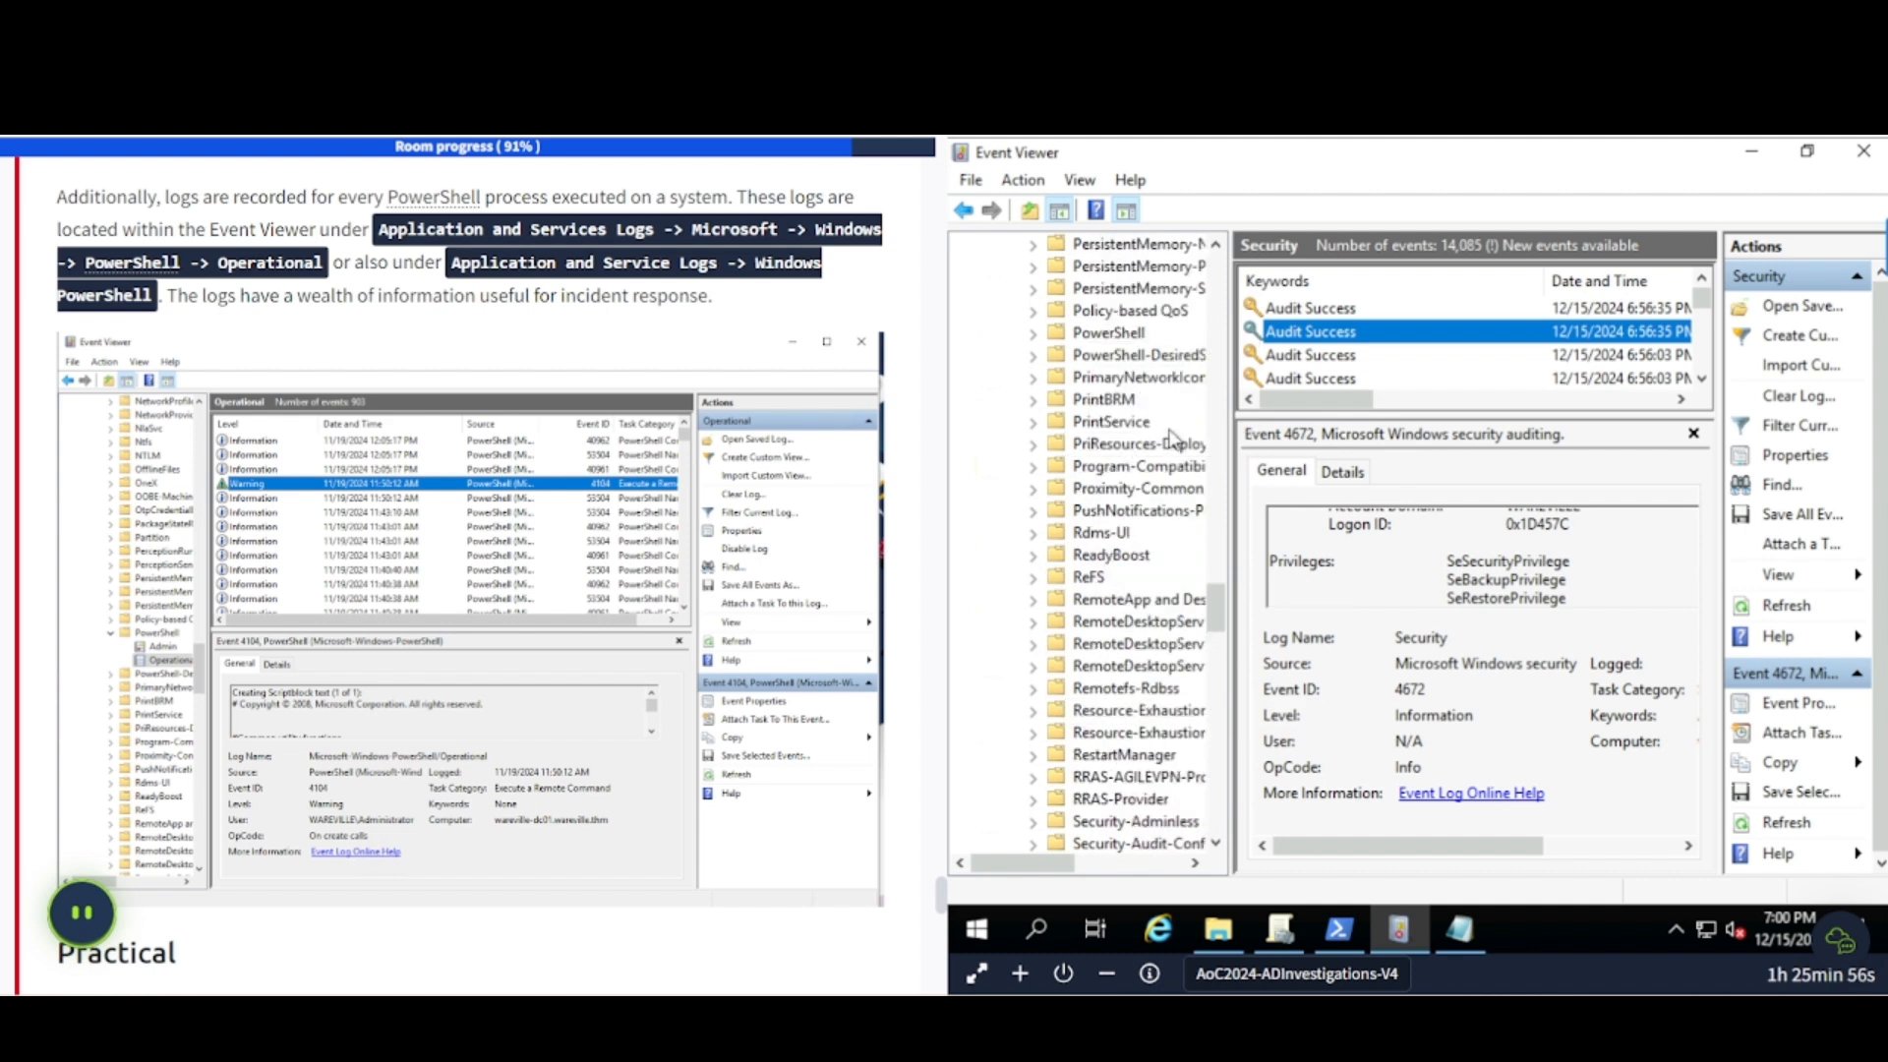
# - Open the PowerShell Operational log, inspect events 53504 and 40962, and enlarge the tutorial's matching screenshot
pyautogui.click(1032, 332)
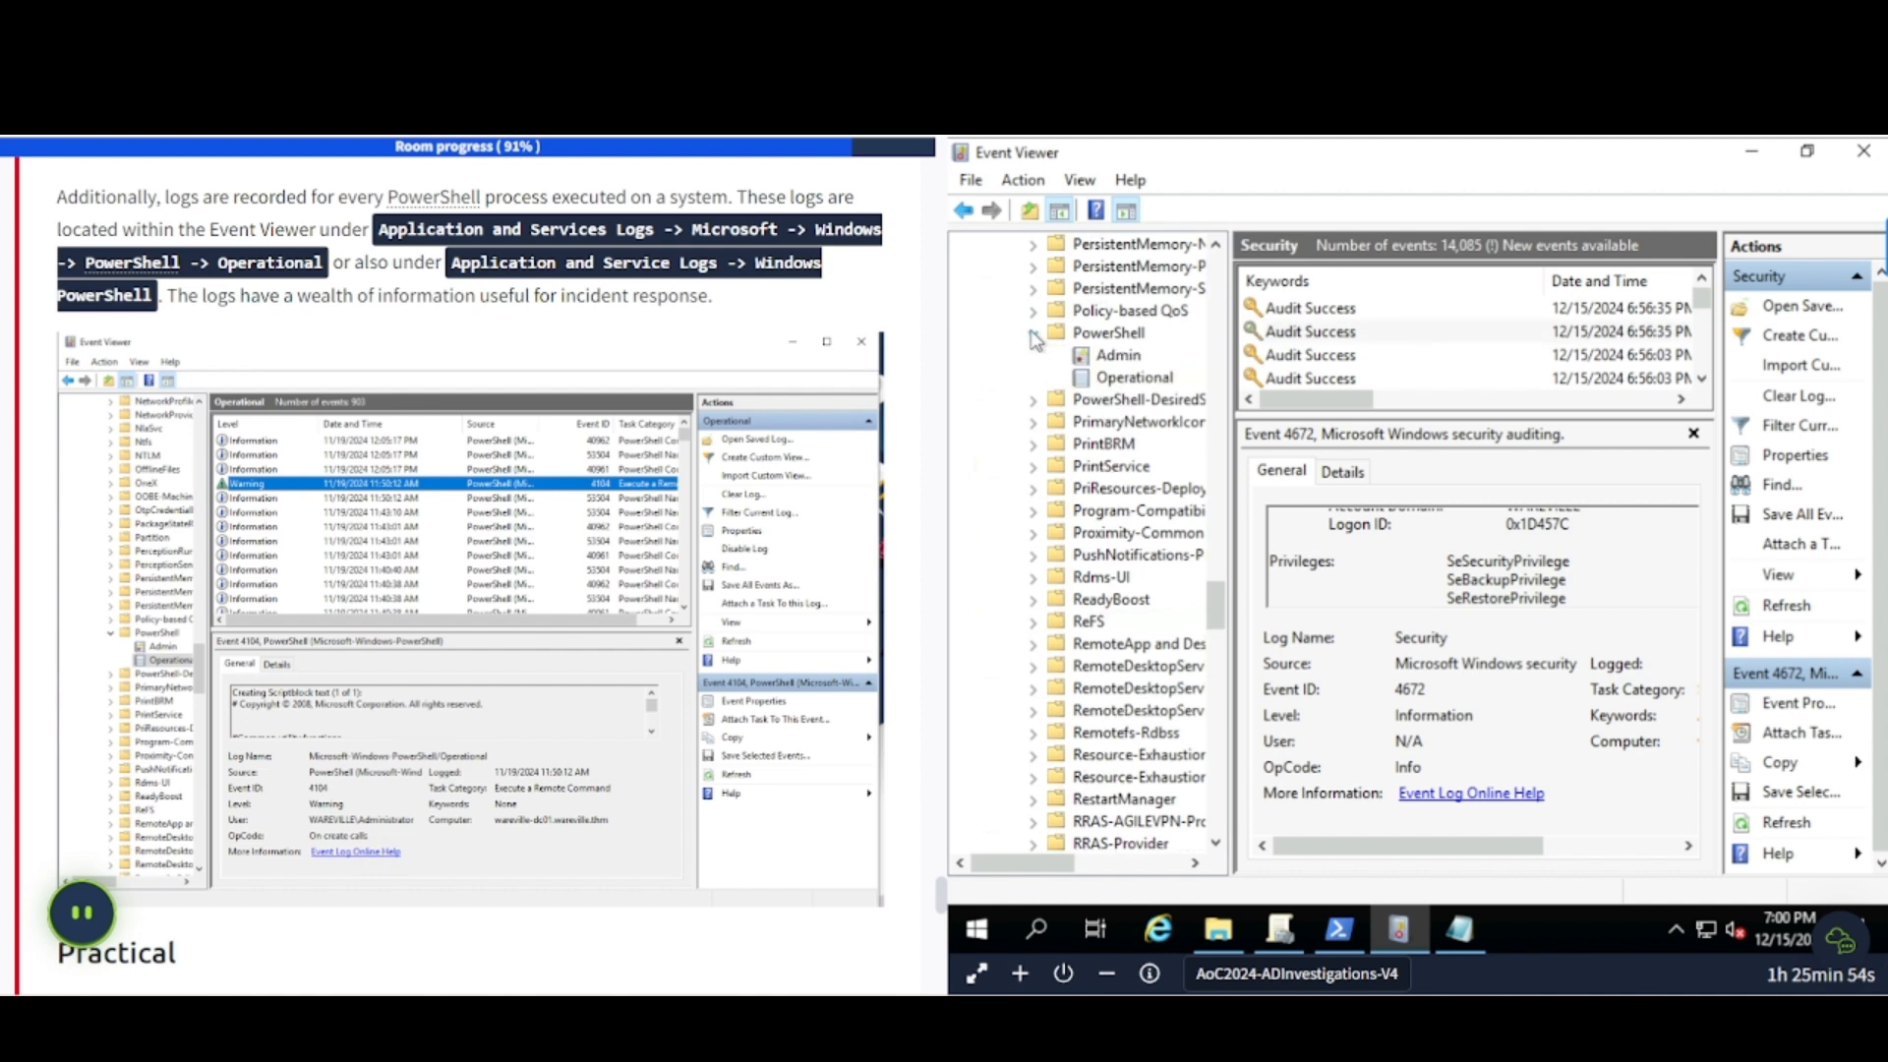
pyautogui.click(1121, 378)
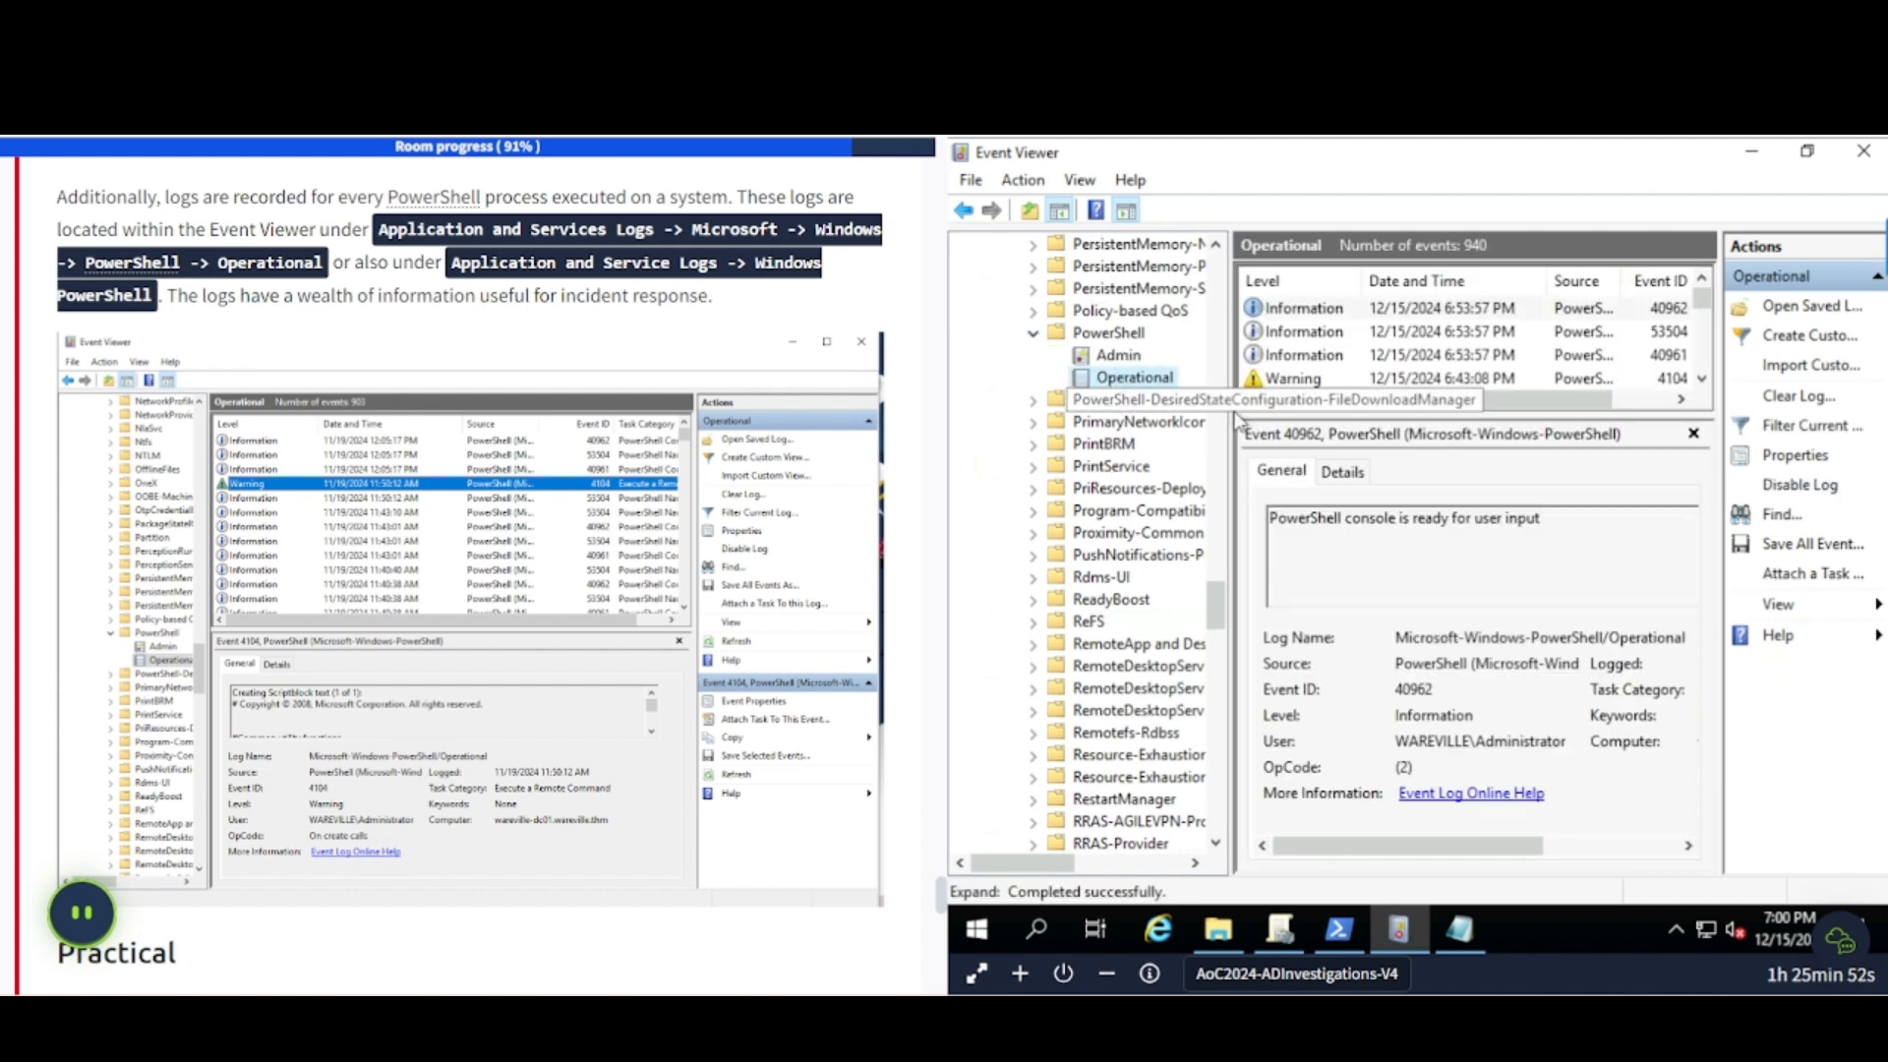
pyautogui.click(1330, 331)
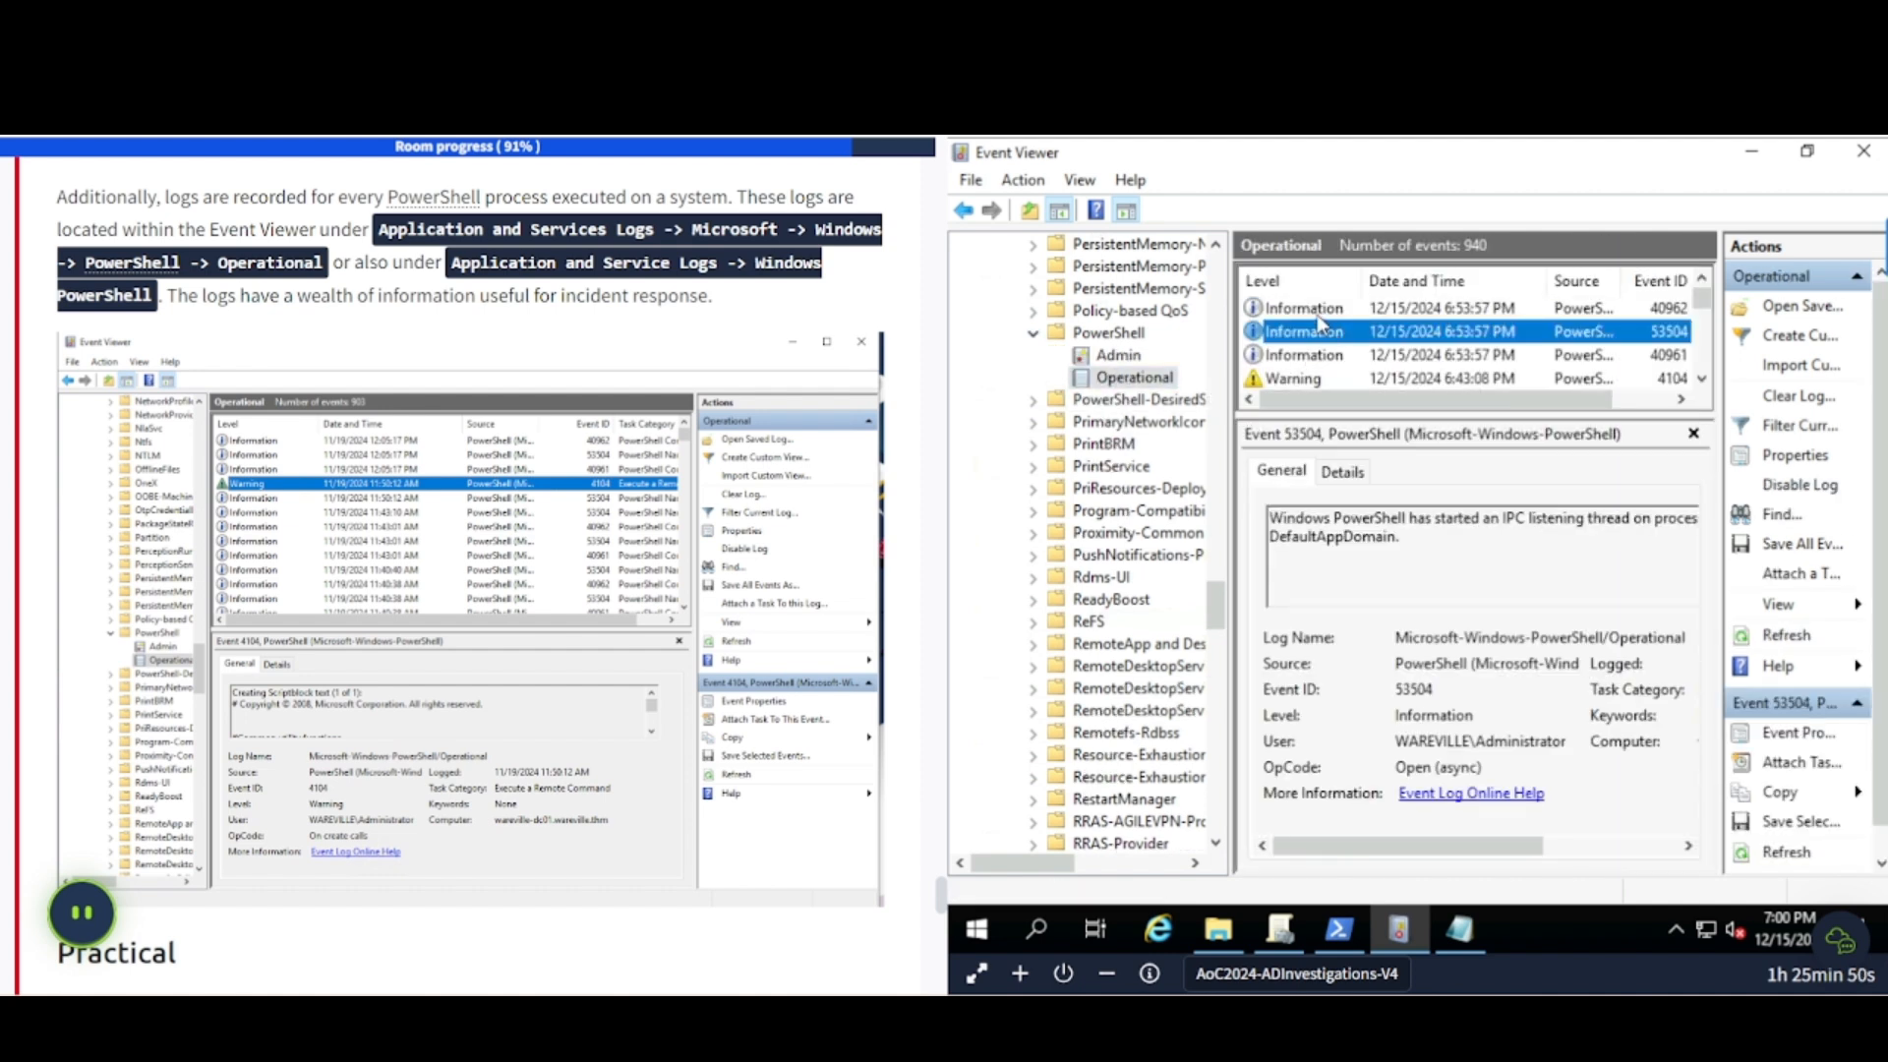
pyautogui.click(1313, 308)
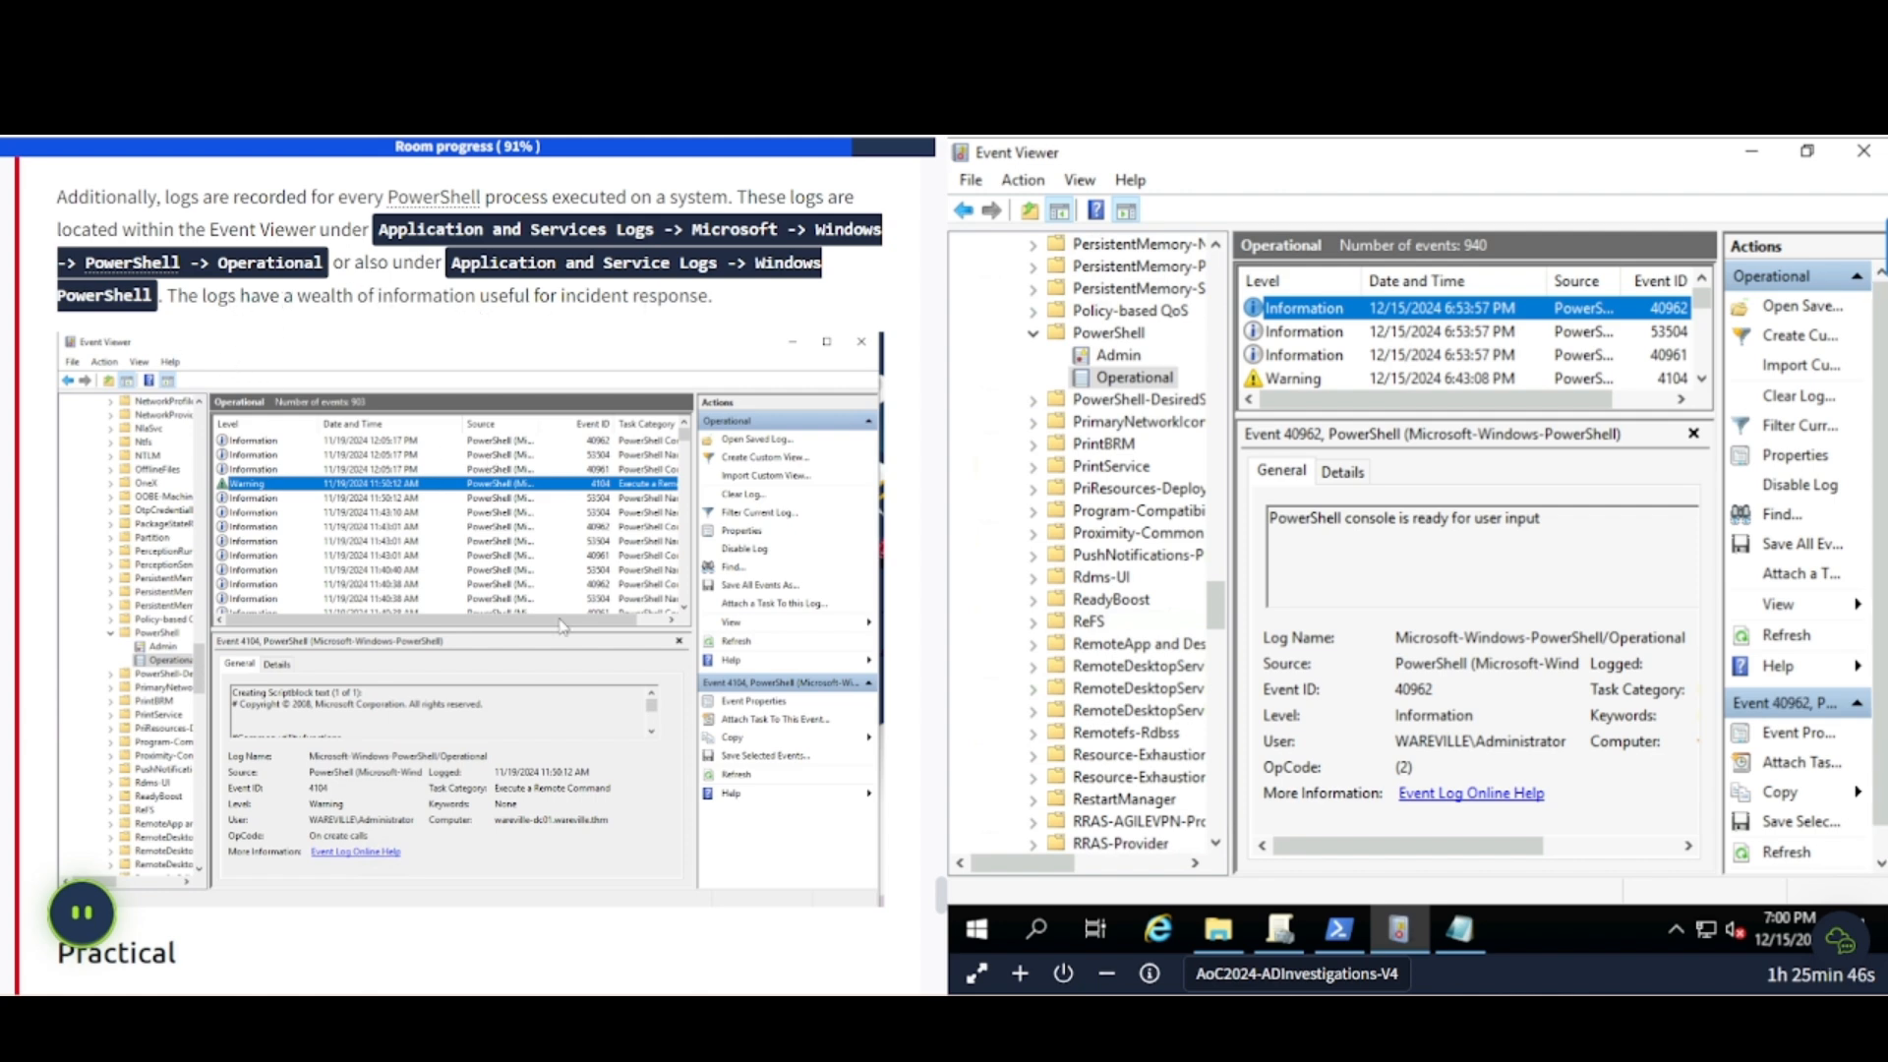
pyautogui.click(813, 473)
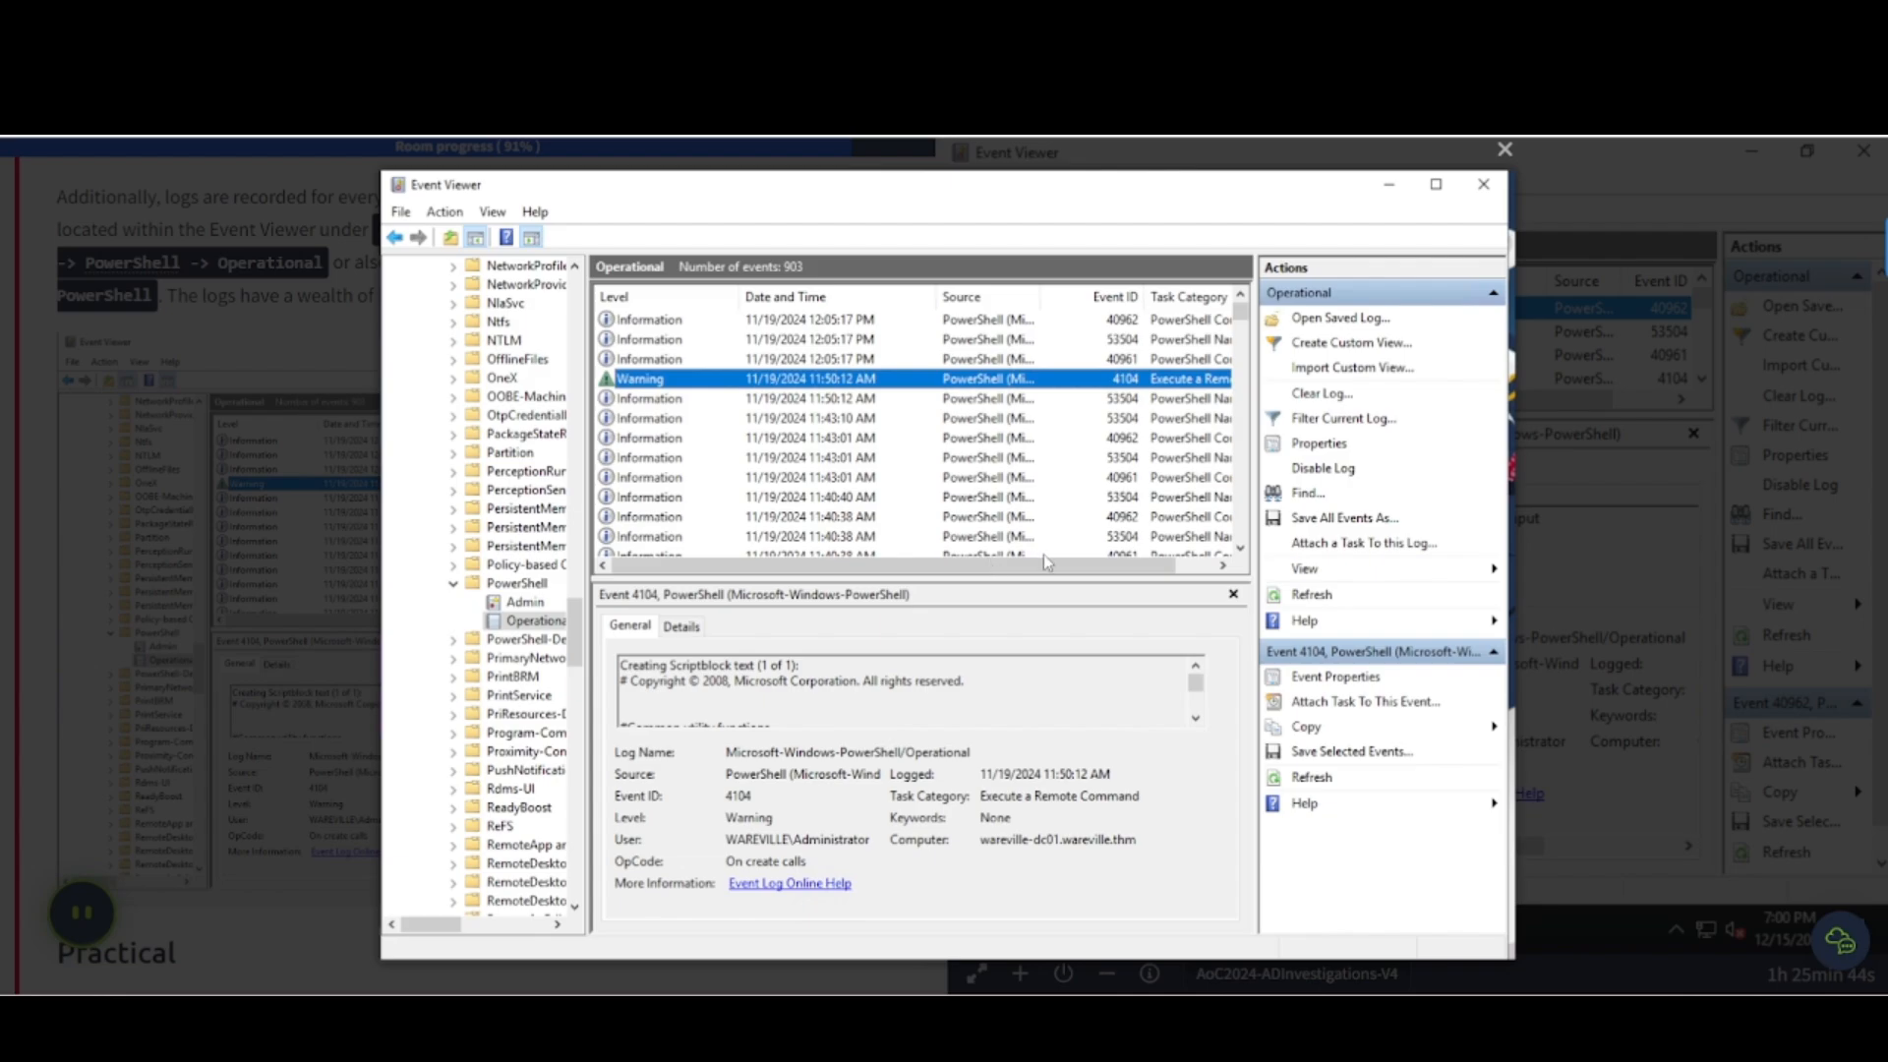
# - Close the enlarged screenshot and scroll down toward the Practical questions
pyautogui.click(311, 541)
pyautogui.scroll(-8, 305, 536)
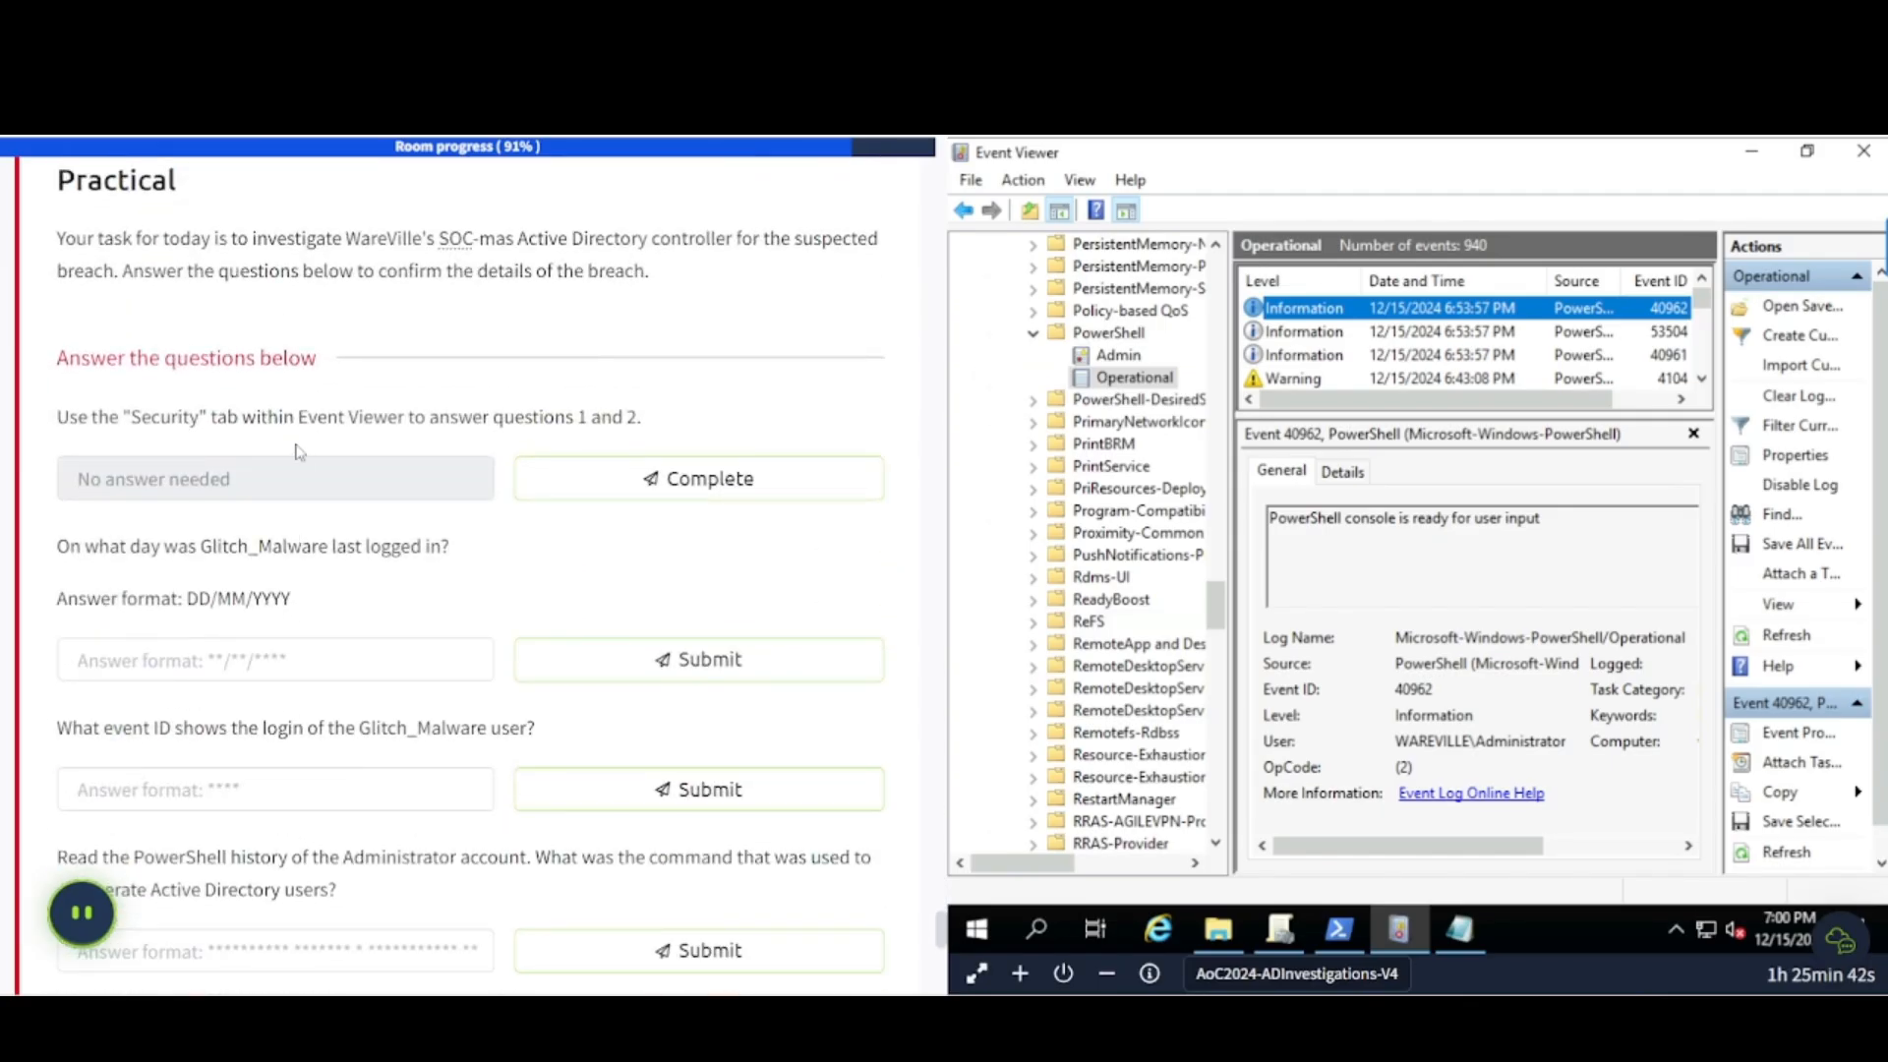
pyautogui.scroll(1, 298, 449)
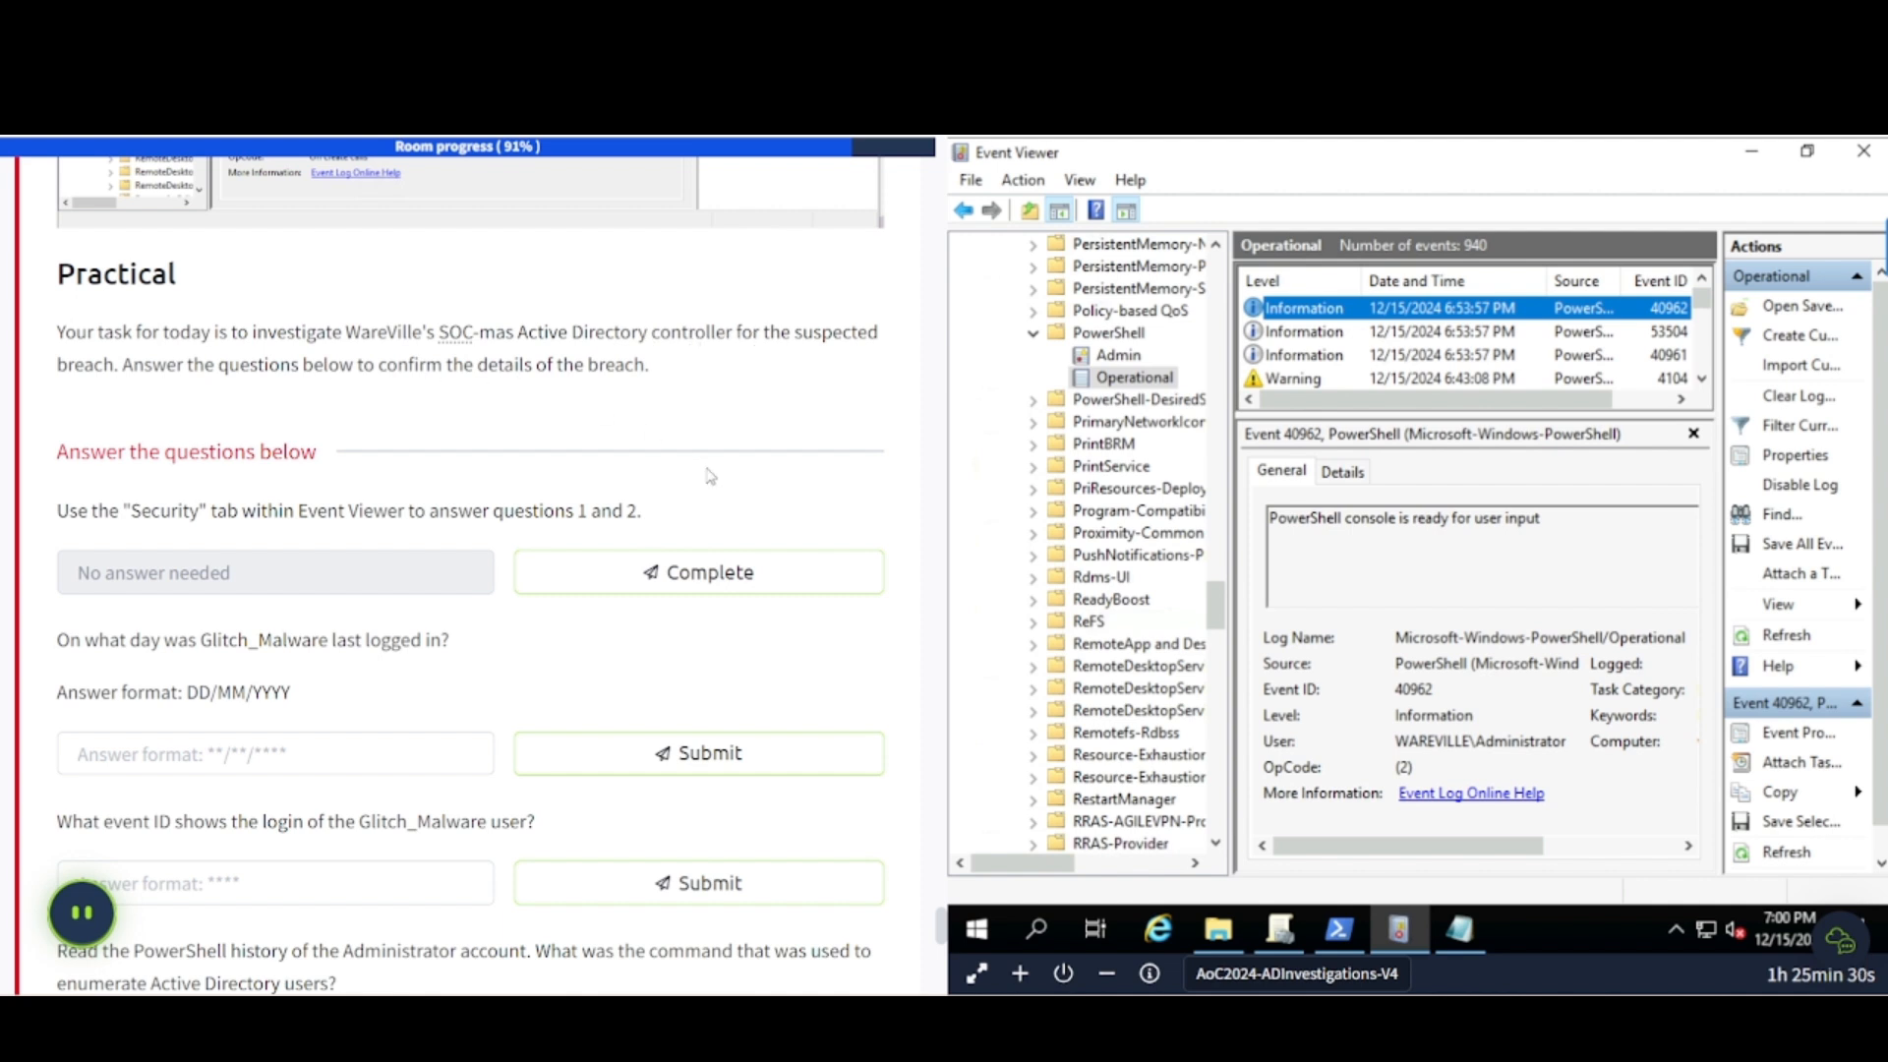
pyautogui.scroll(-1, 339, 504)
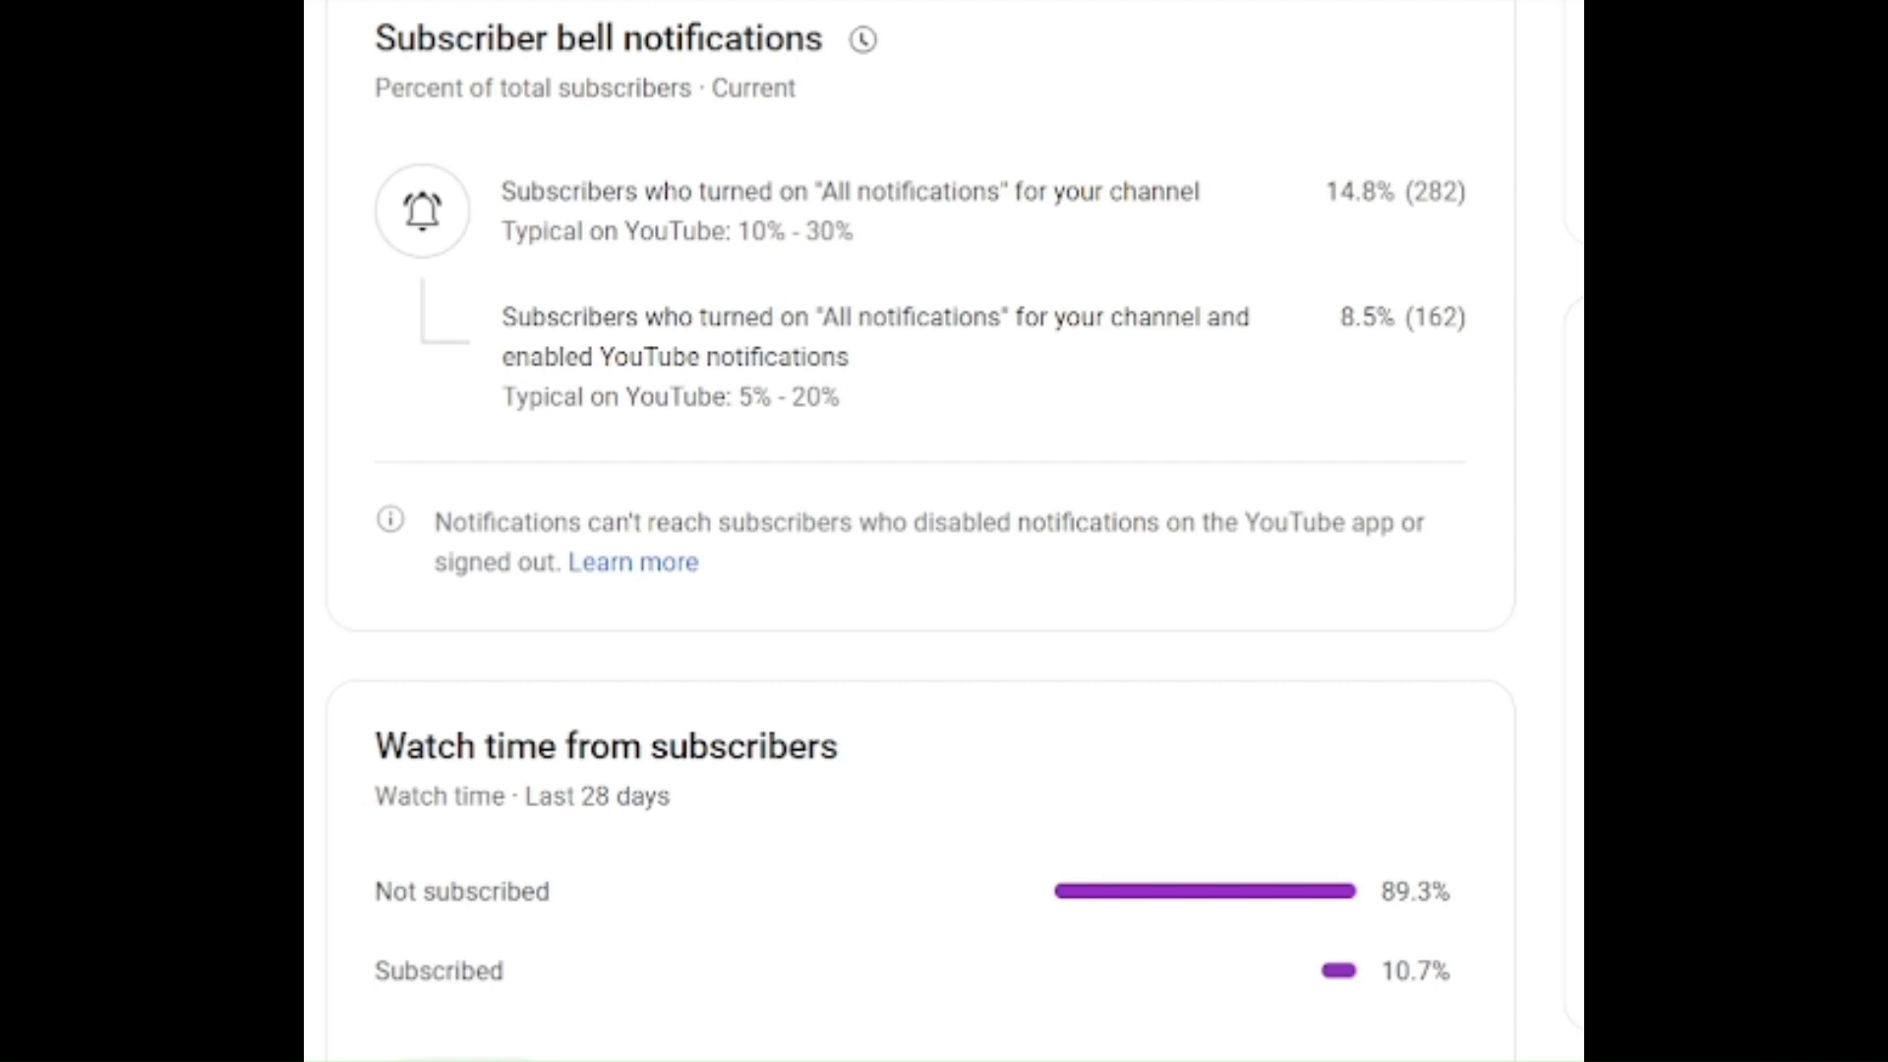
pyautogui.moveTo(454, 42)
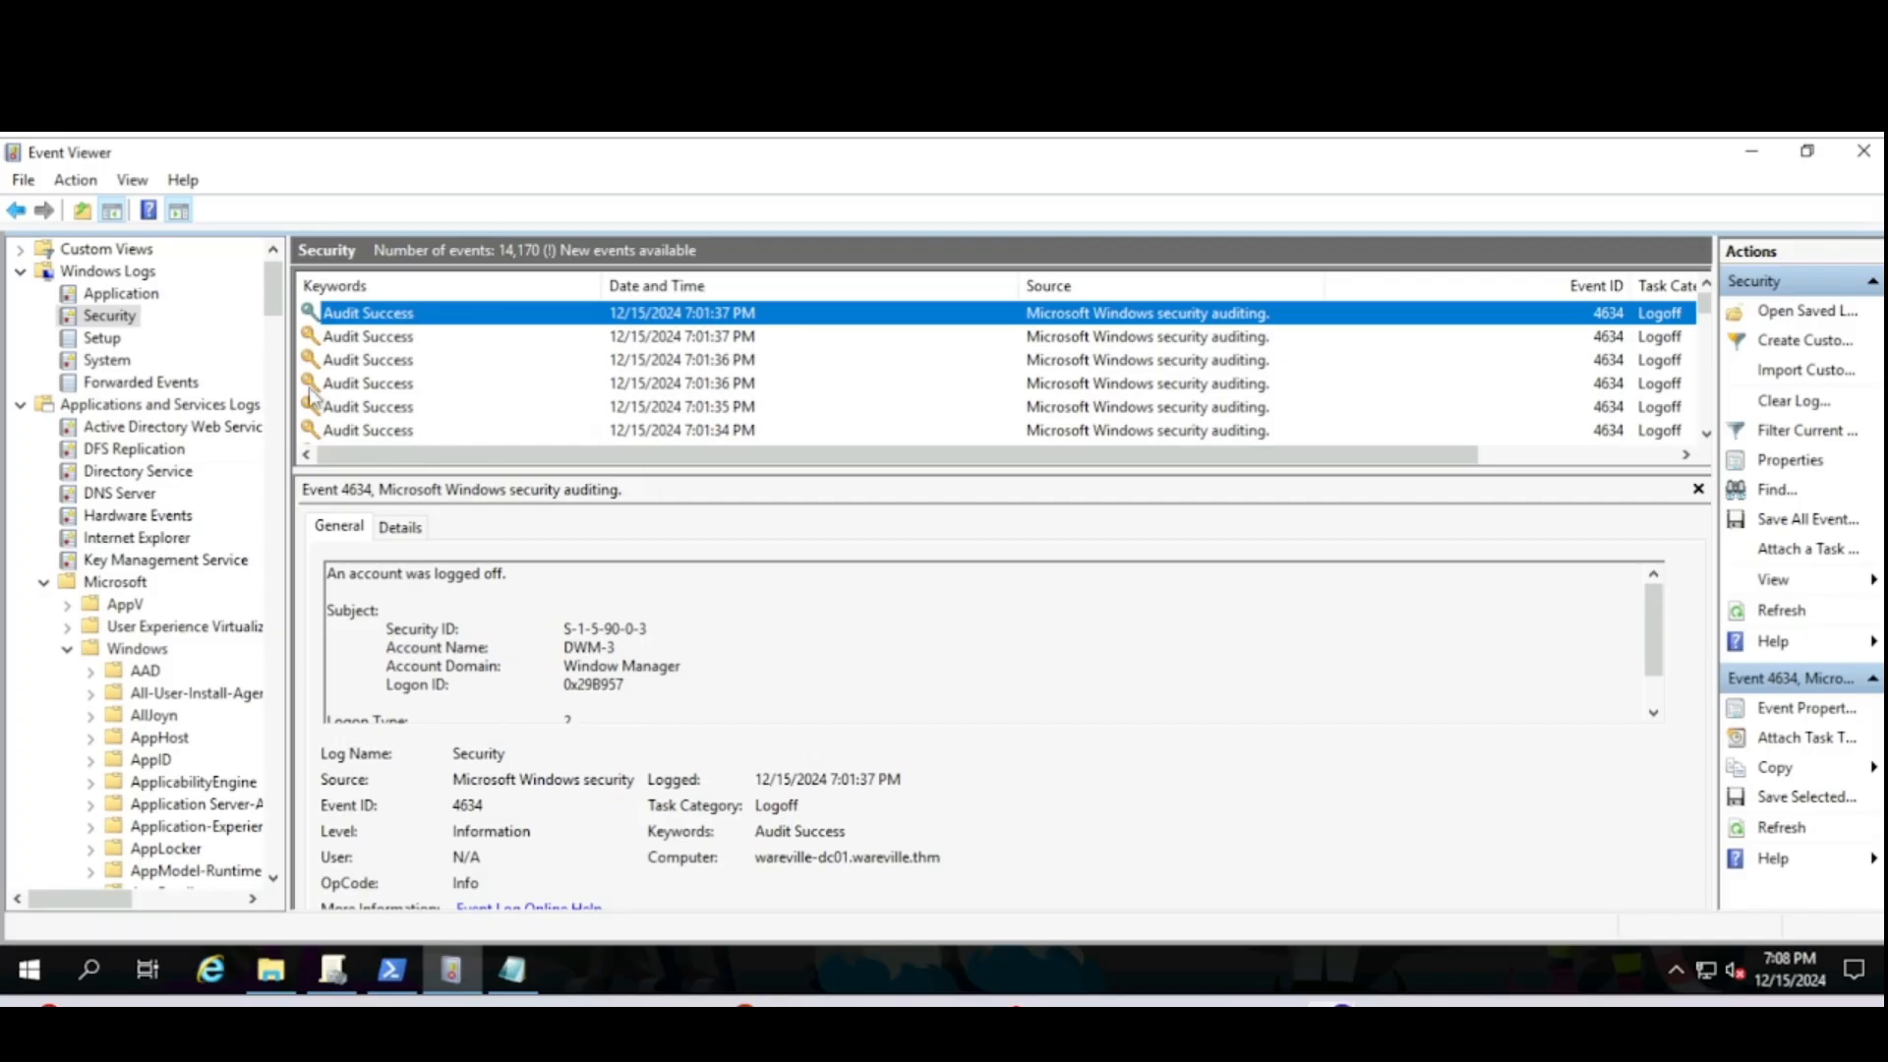
# - Search the Security log for Glitch_malware, finding the 4647 logoff event dated 11/7/2024 9:43:45 AM
pyautogui.click(125, 322)
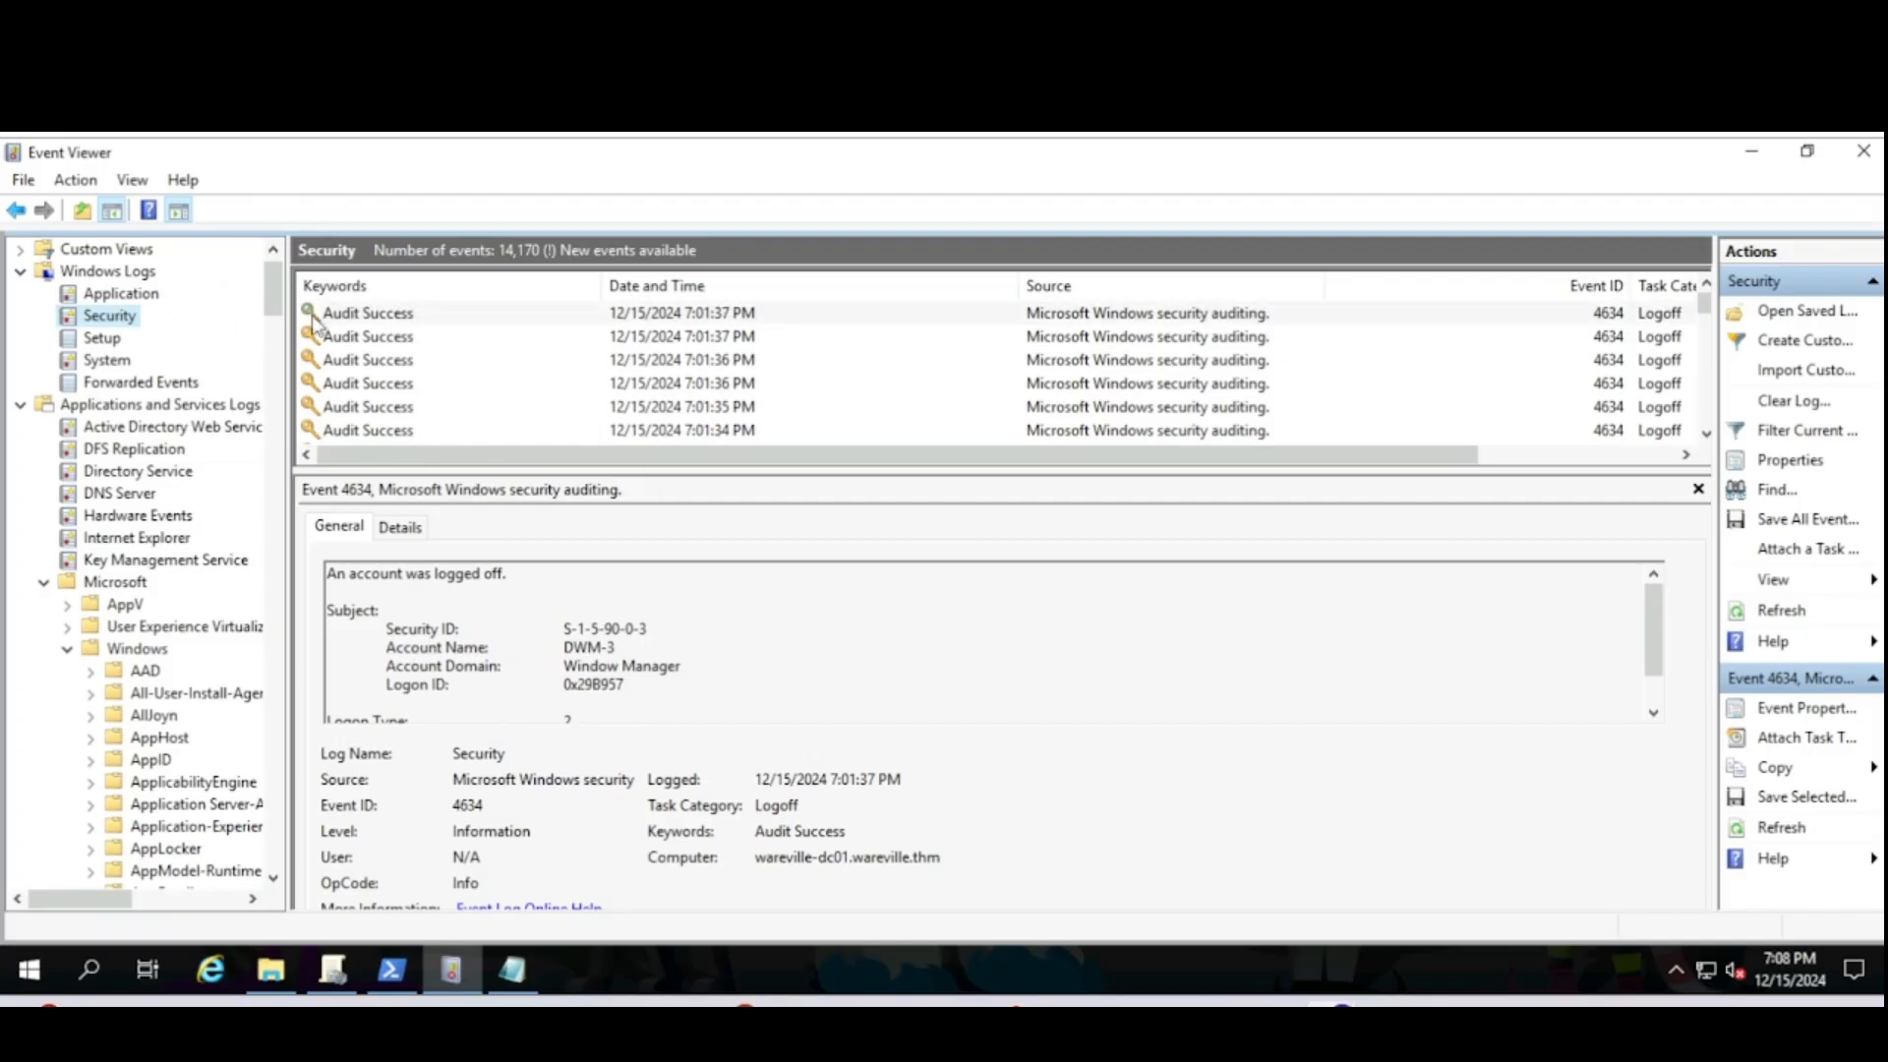
pyautogui.click(361, 319)
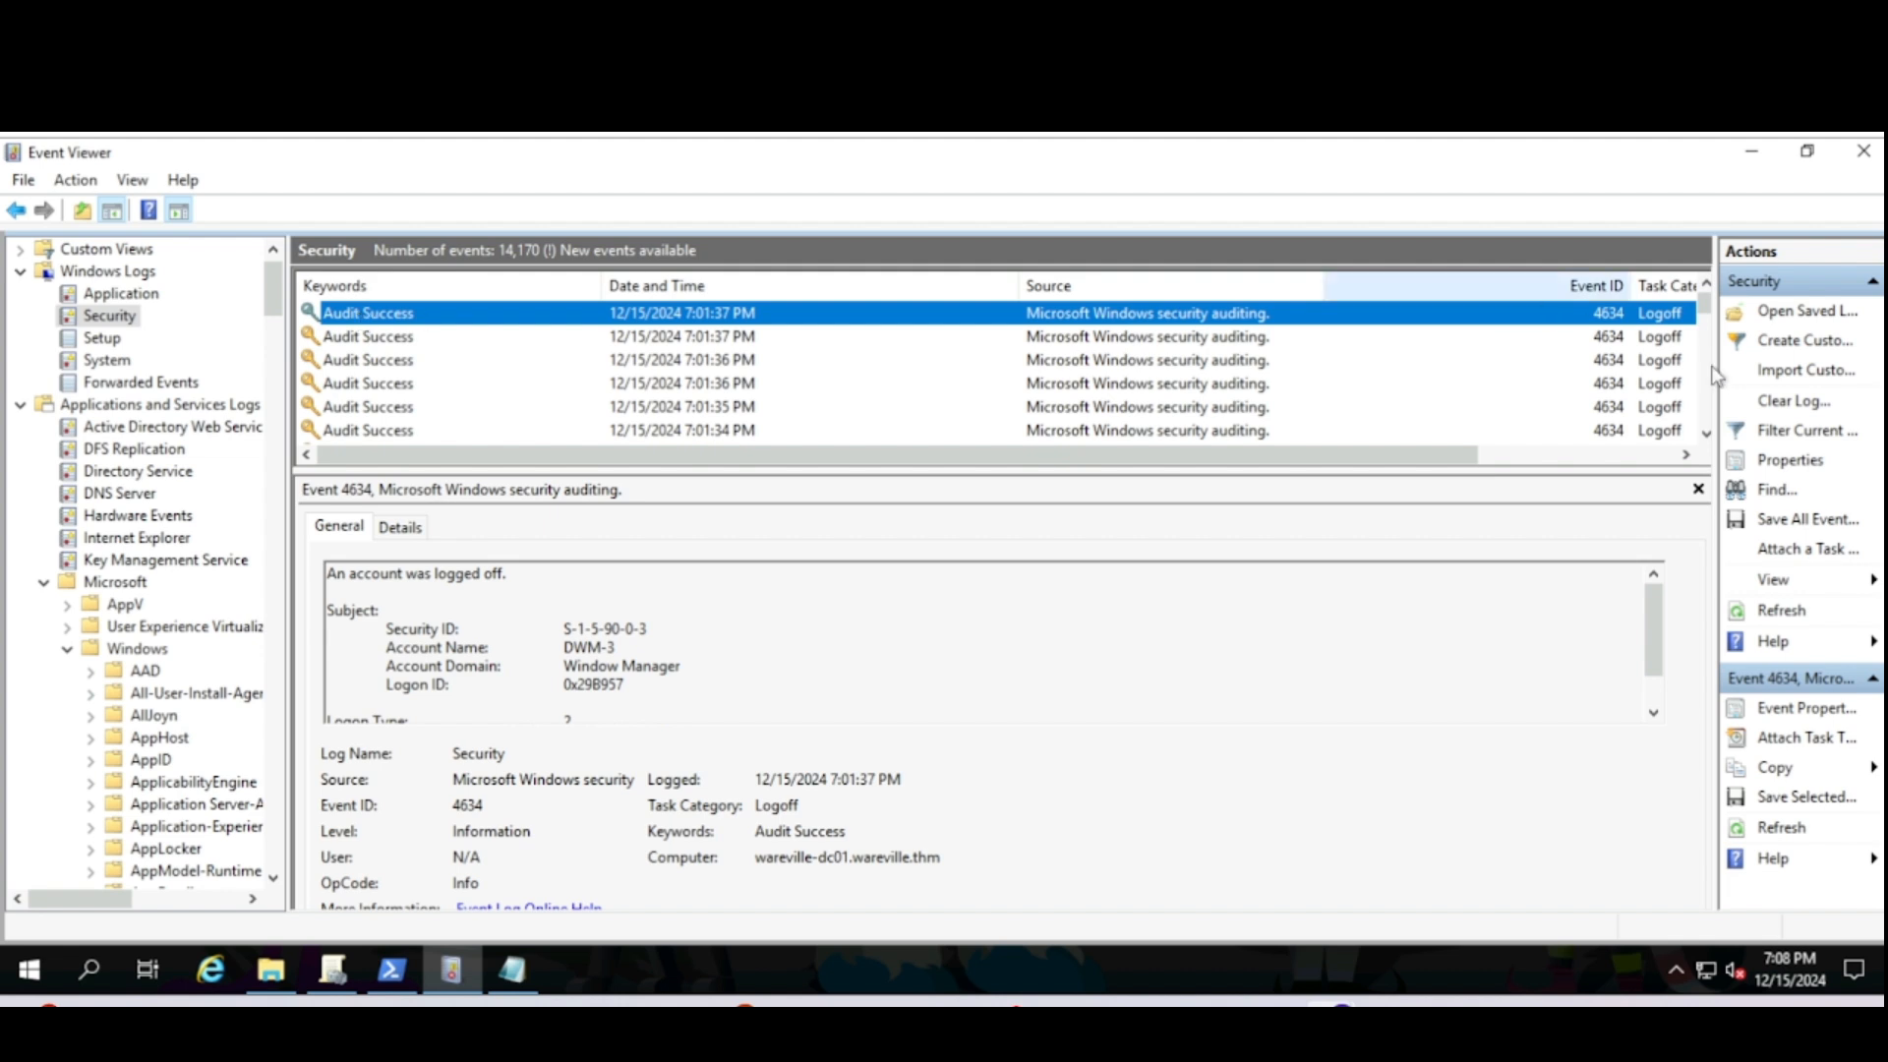
pyautogui.click(1770, 490)
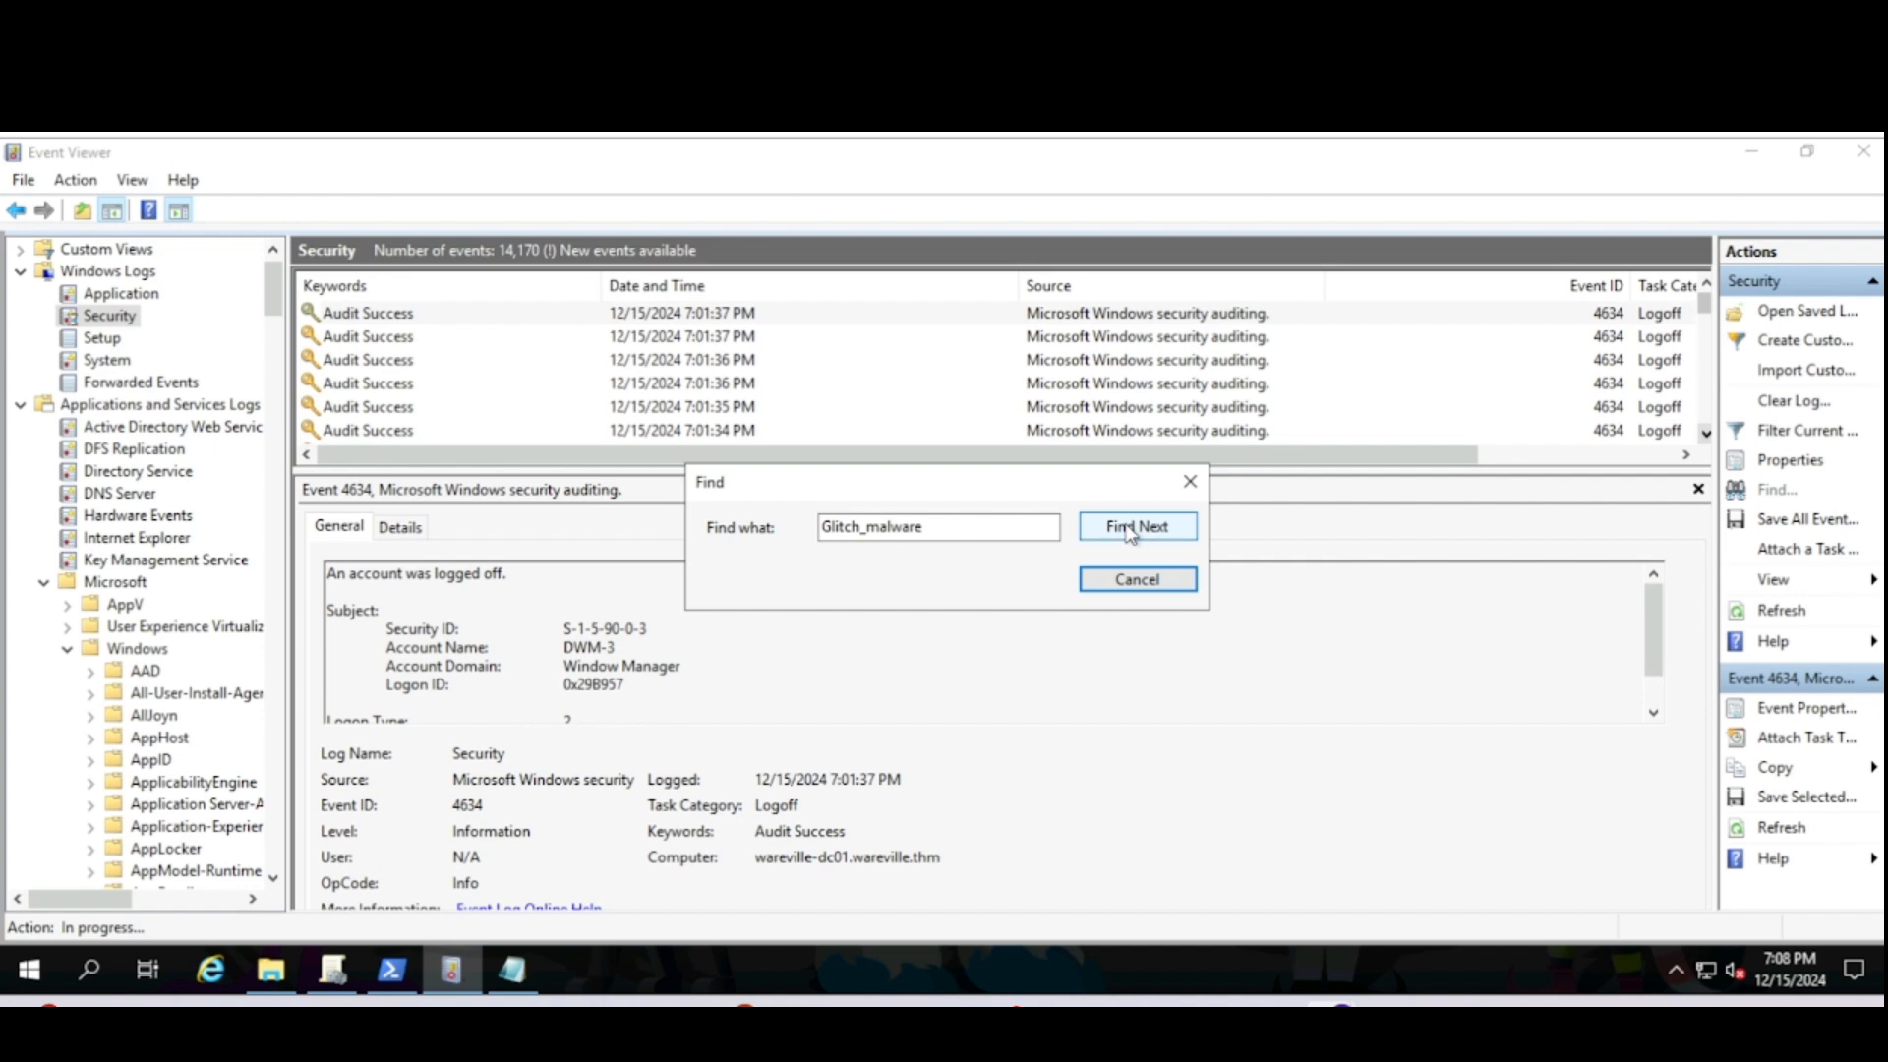
pyautogui.click(1128, 529)
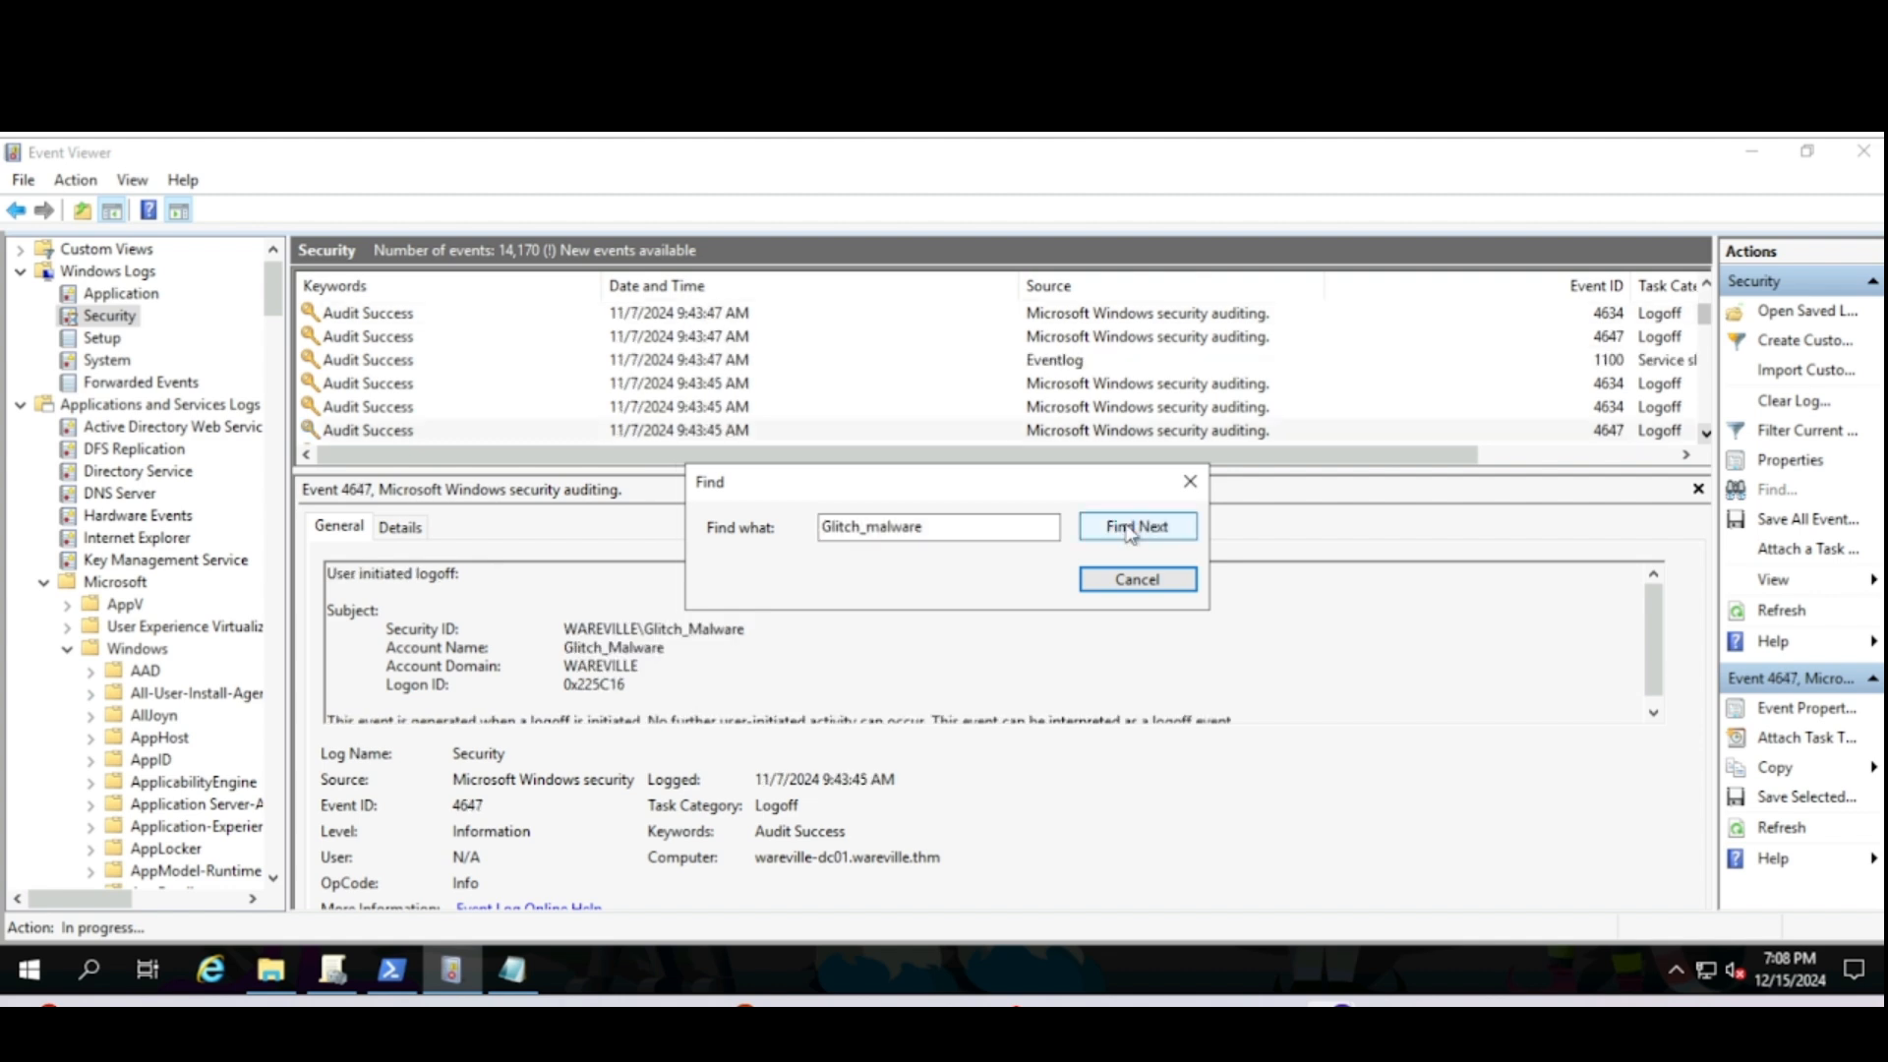
pyautogui.click(1190, 481)
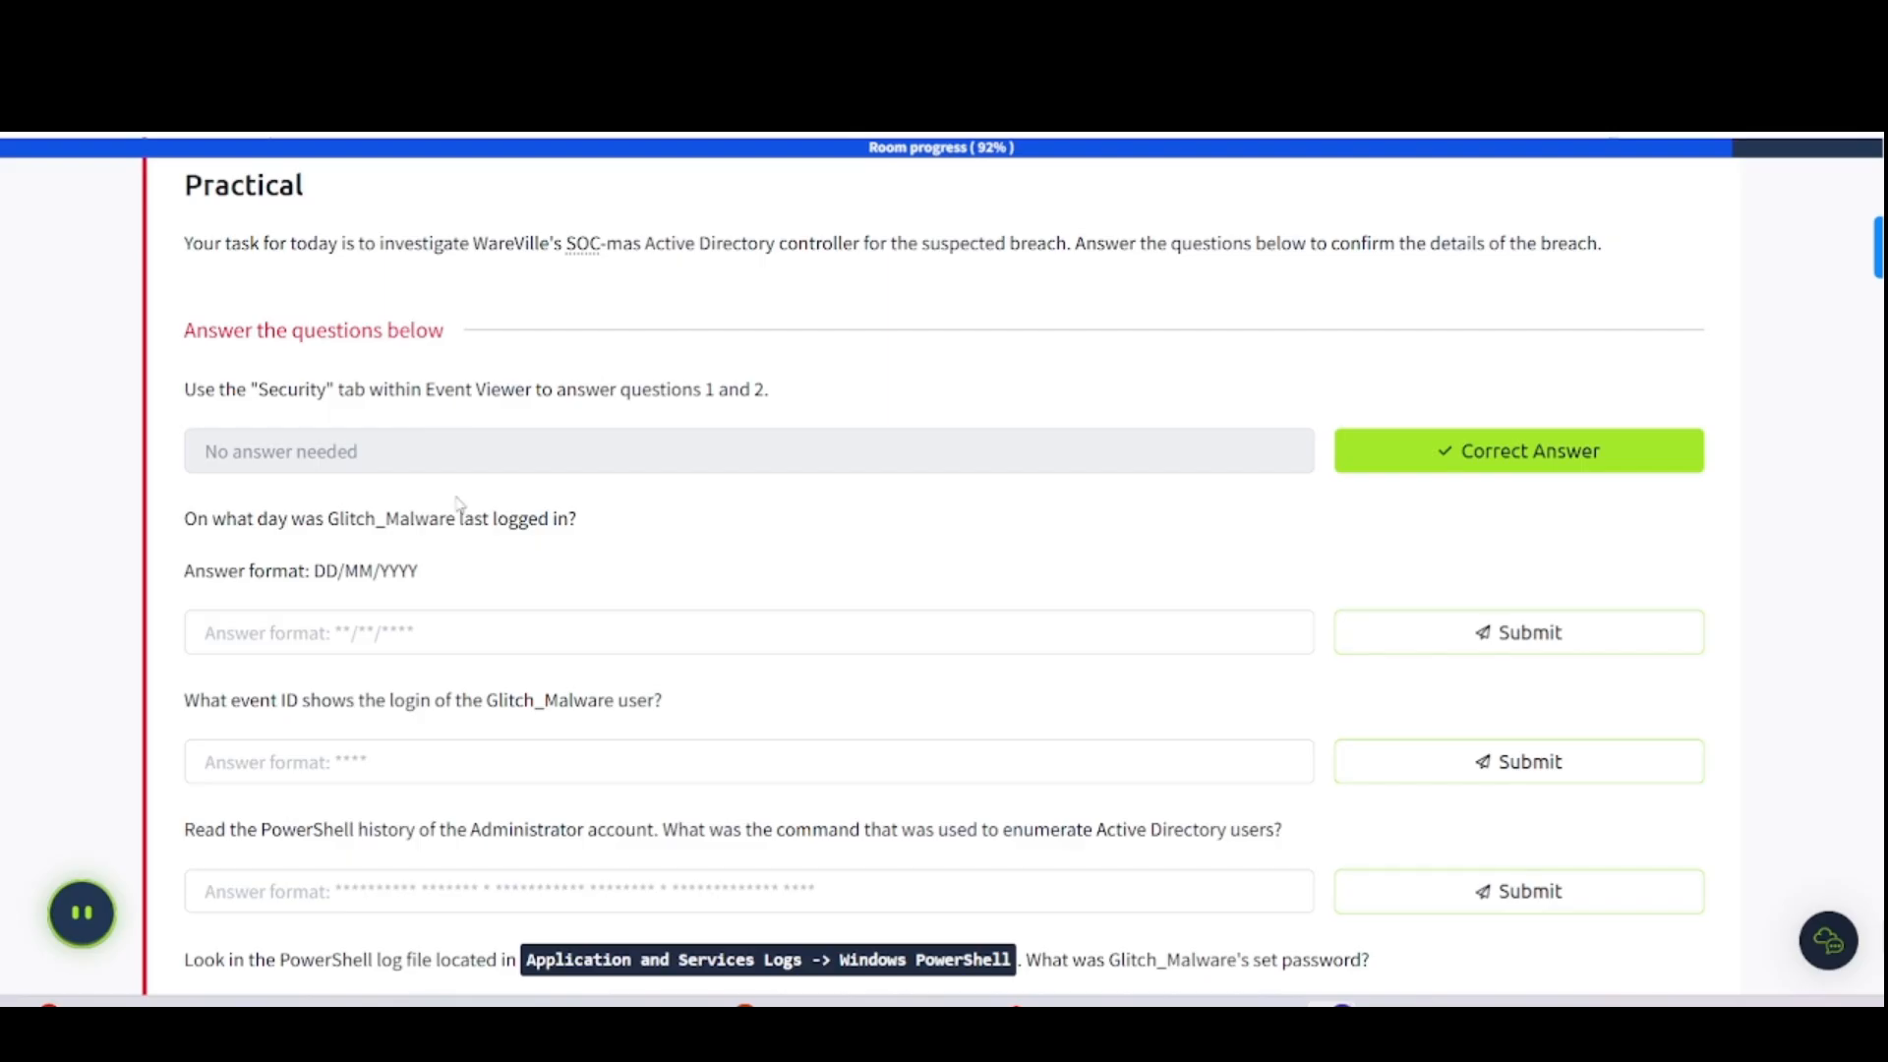
# - Submit 07/11/2024 as Glitch_Malware's last login date
pyautogui.click(379, 639)
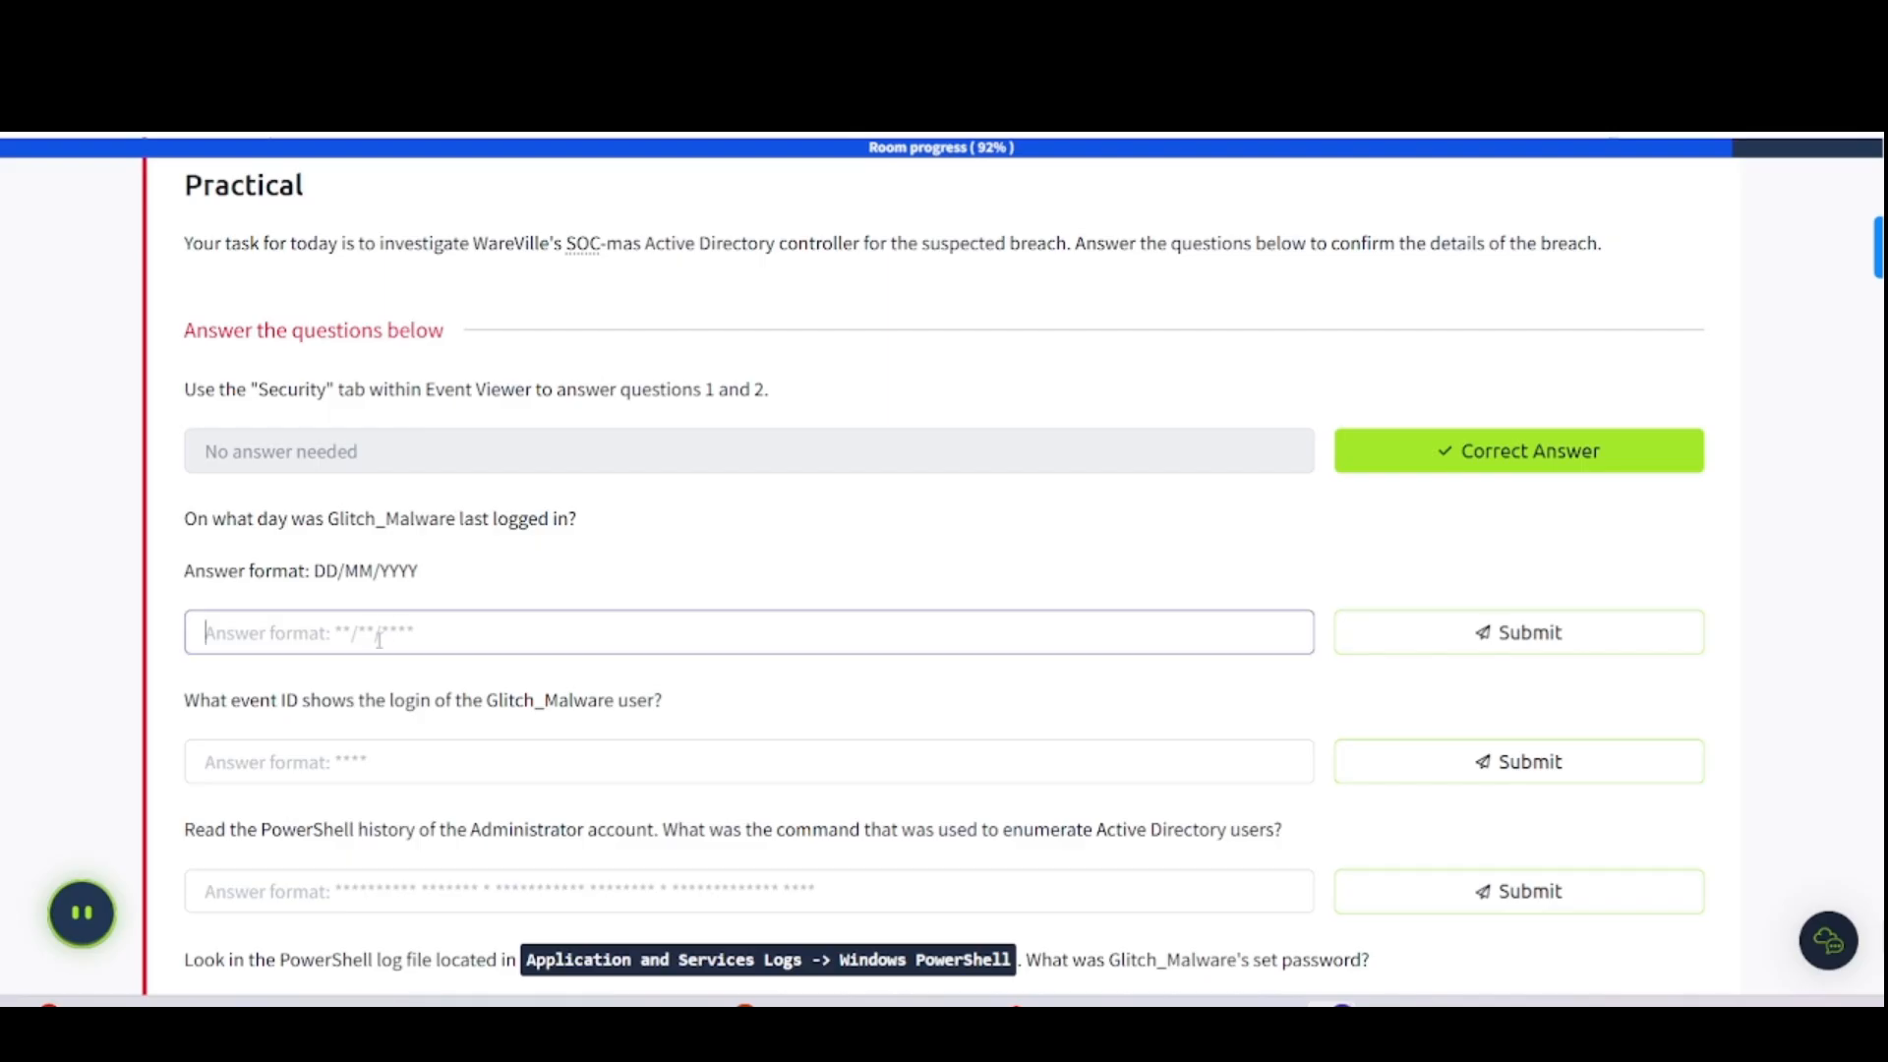
pyautogui.write('07/11/2024')
pyautogui.press('Return')
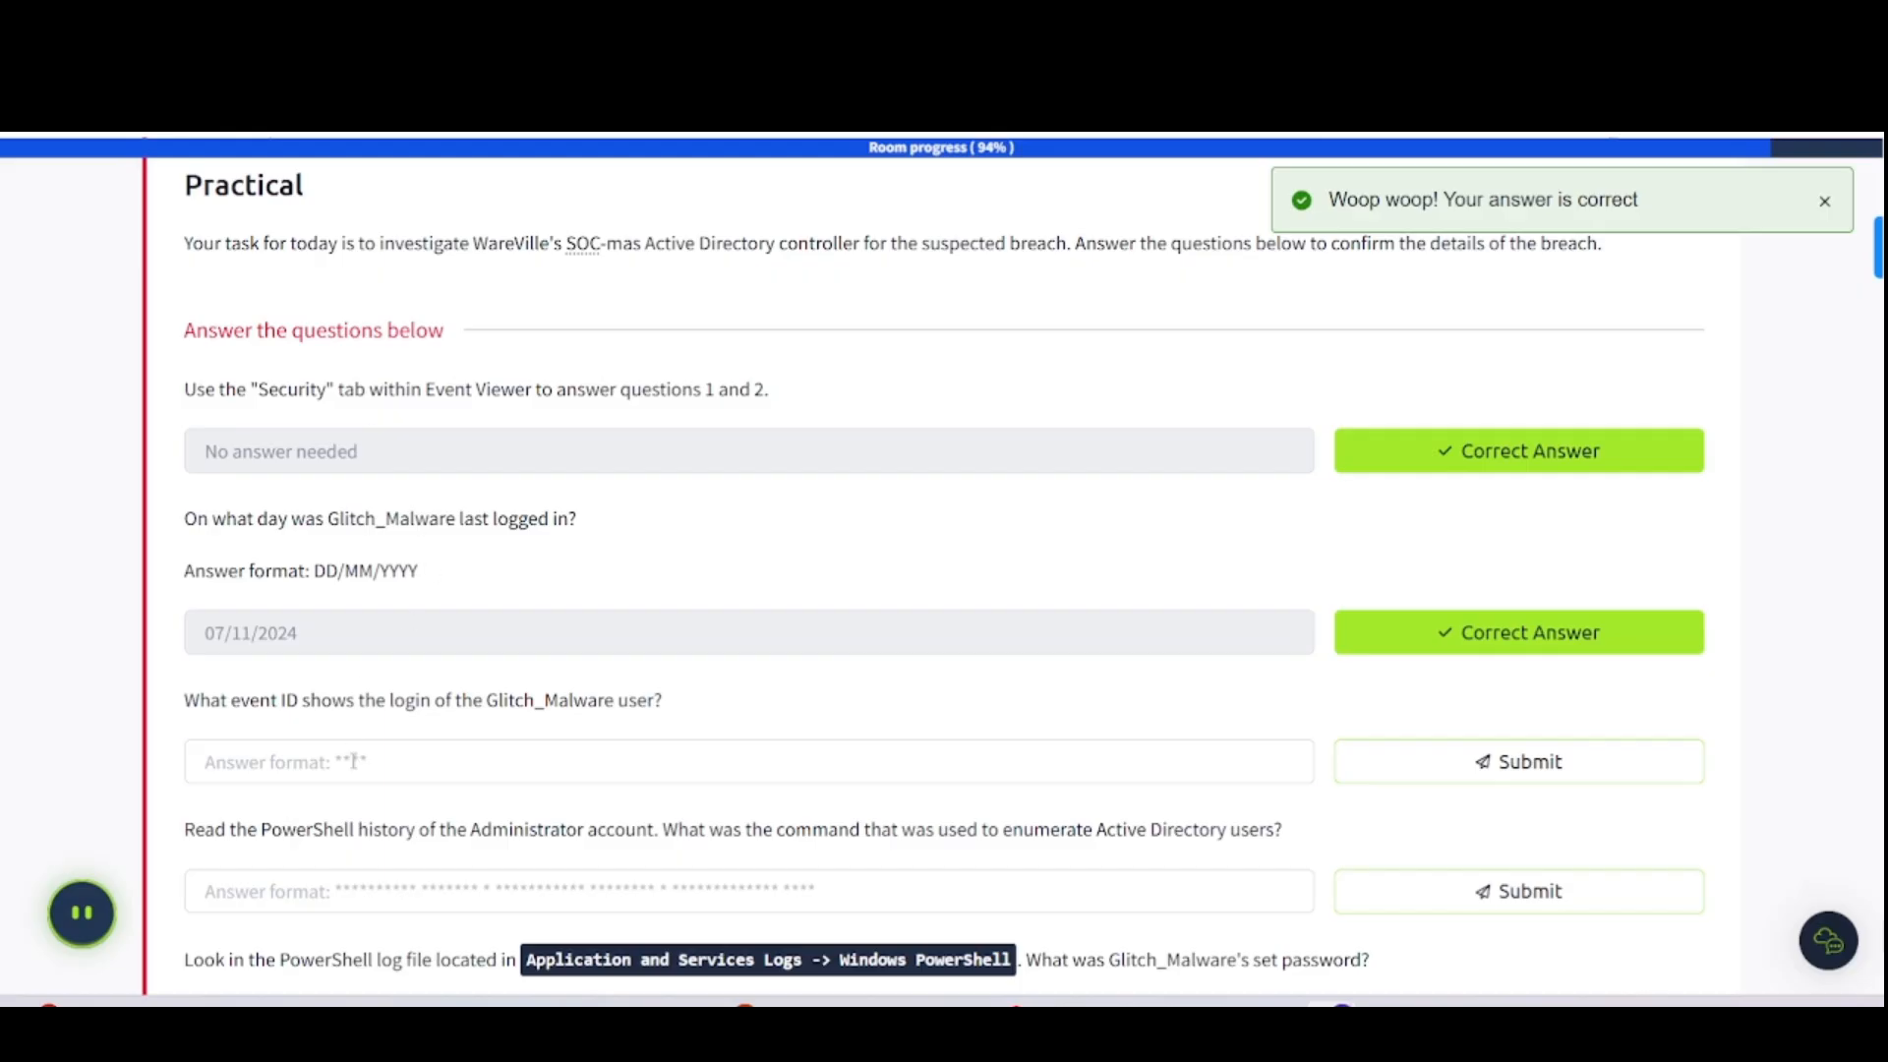
# - Enter 4647 as the login event ID answer
pyautogui.click(354, 762)
pyautogui.write('4647')
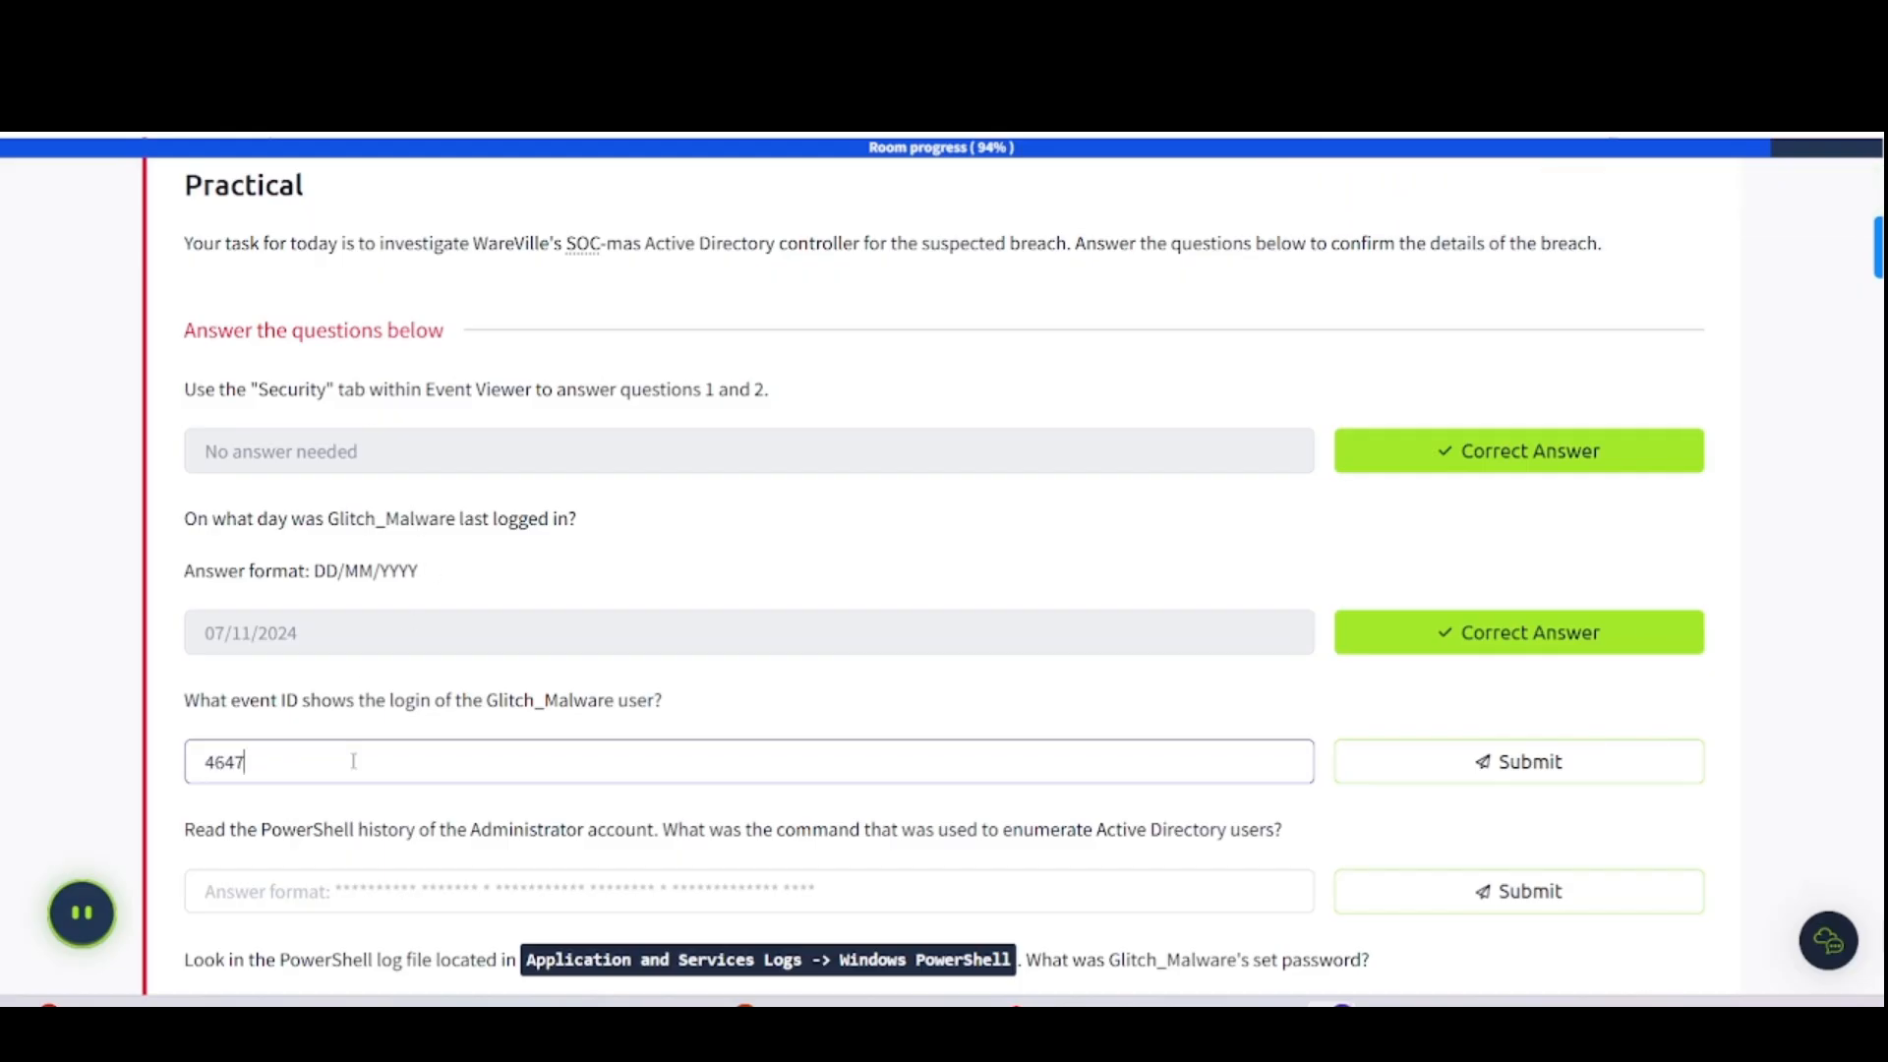
pyautogui.press('Return')
pyautogui.scroll(4, 349, 767)
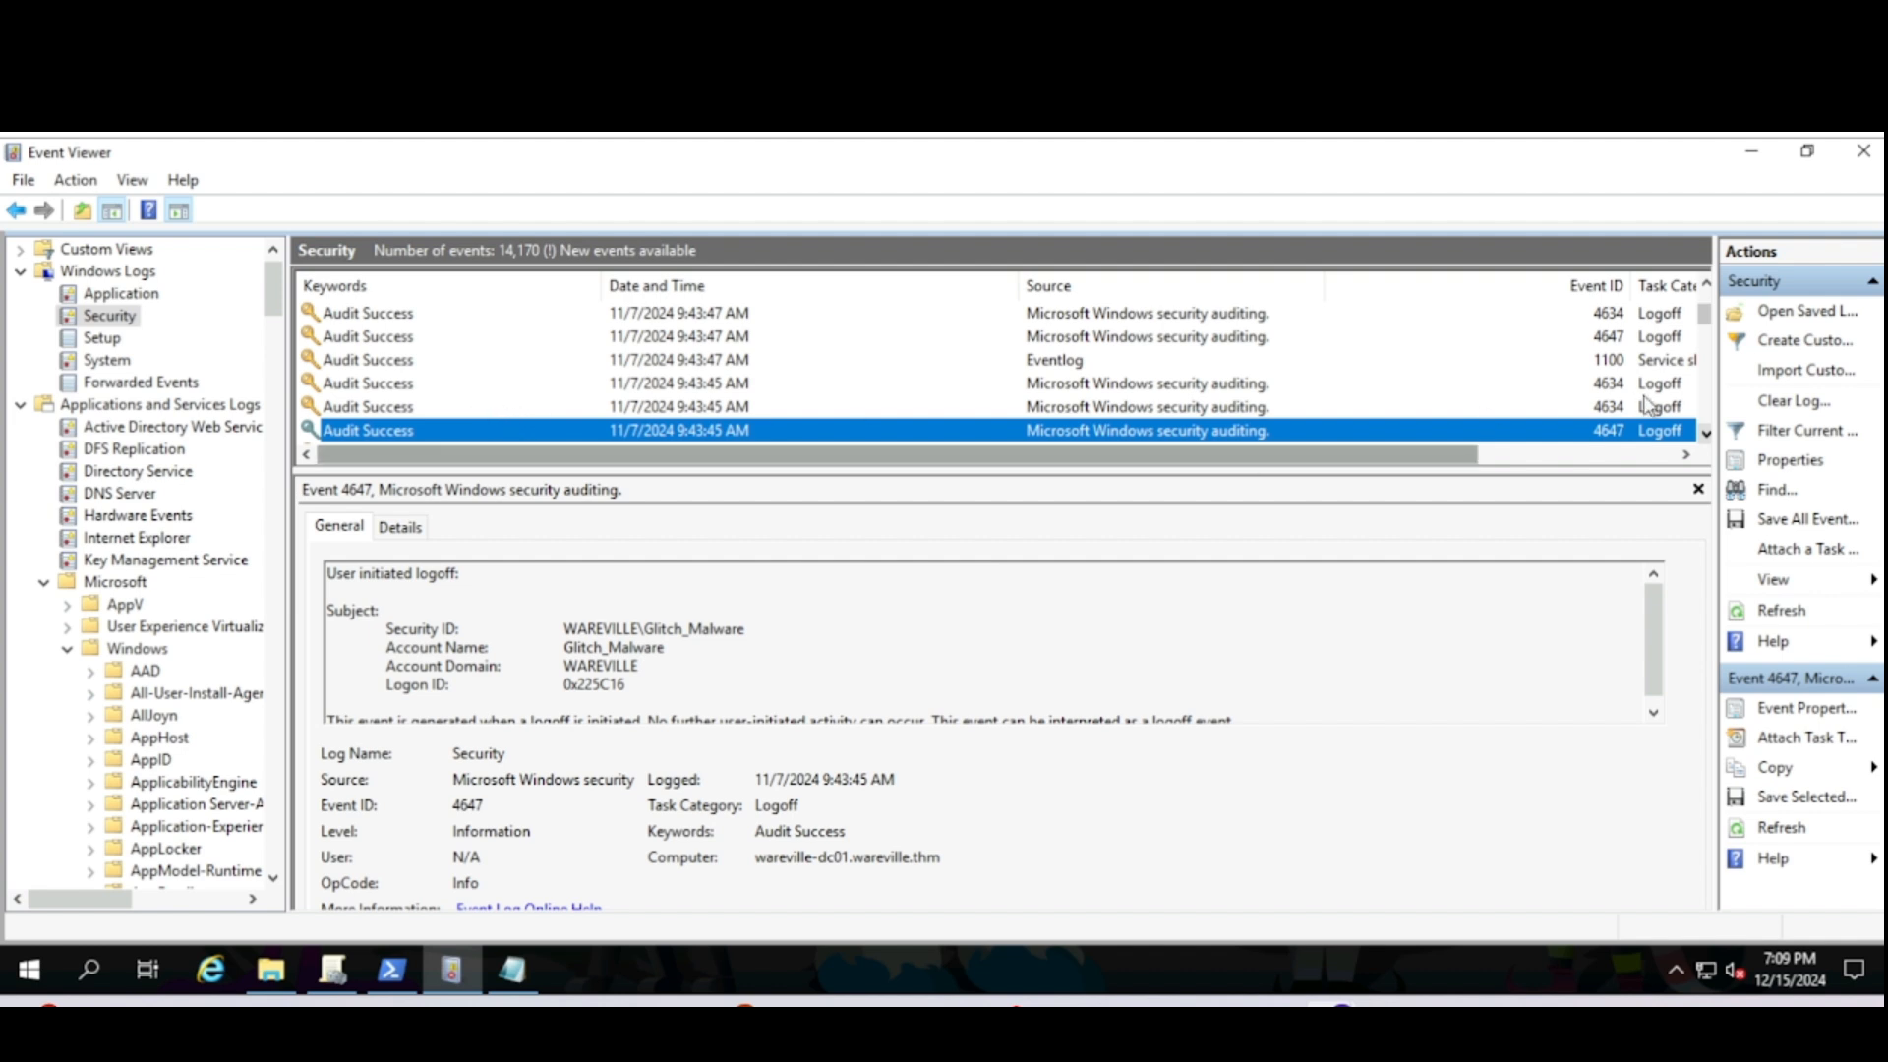
# - Find successive Glitch_malware events until reaching the 4672 special-privileges logon at 9:42:53 AM
pyautogui.click(1765, 489)
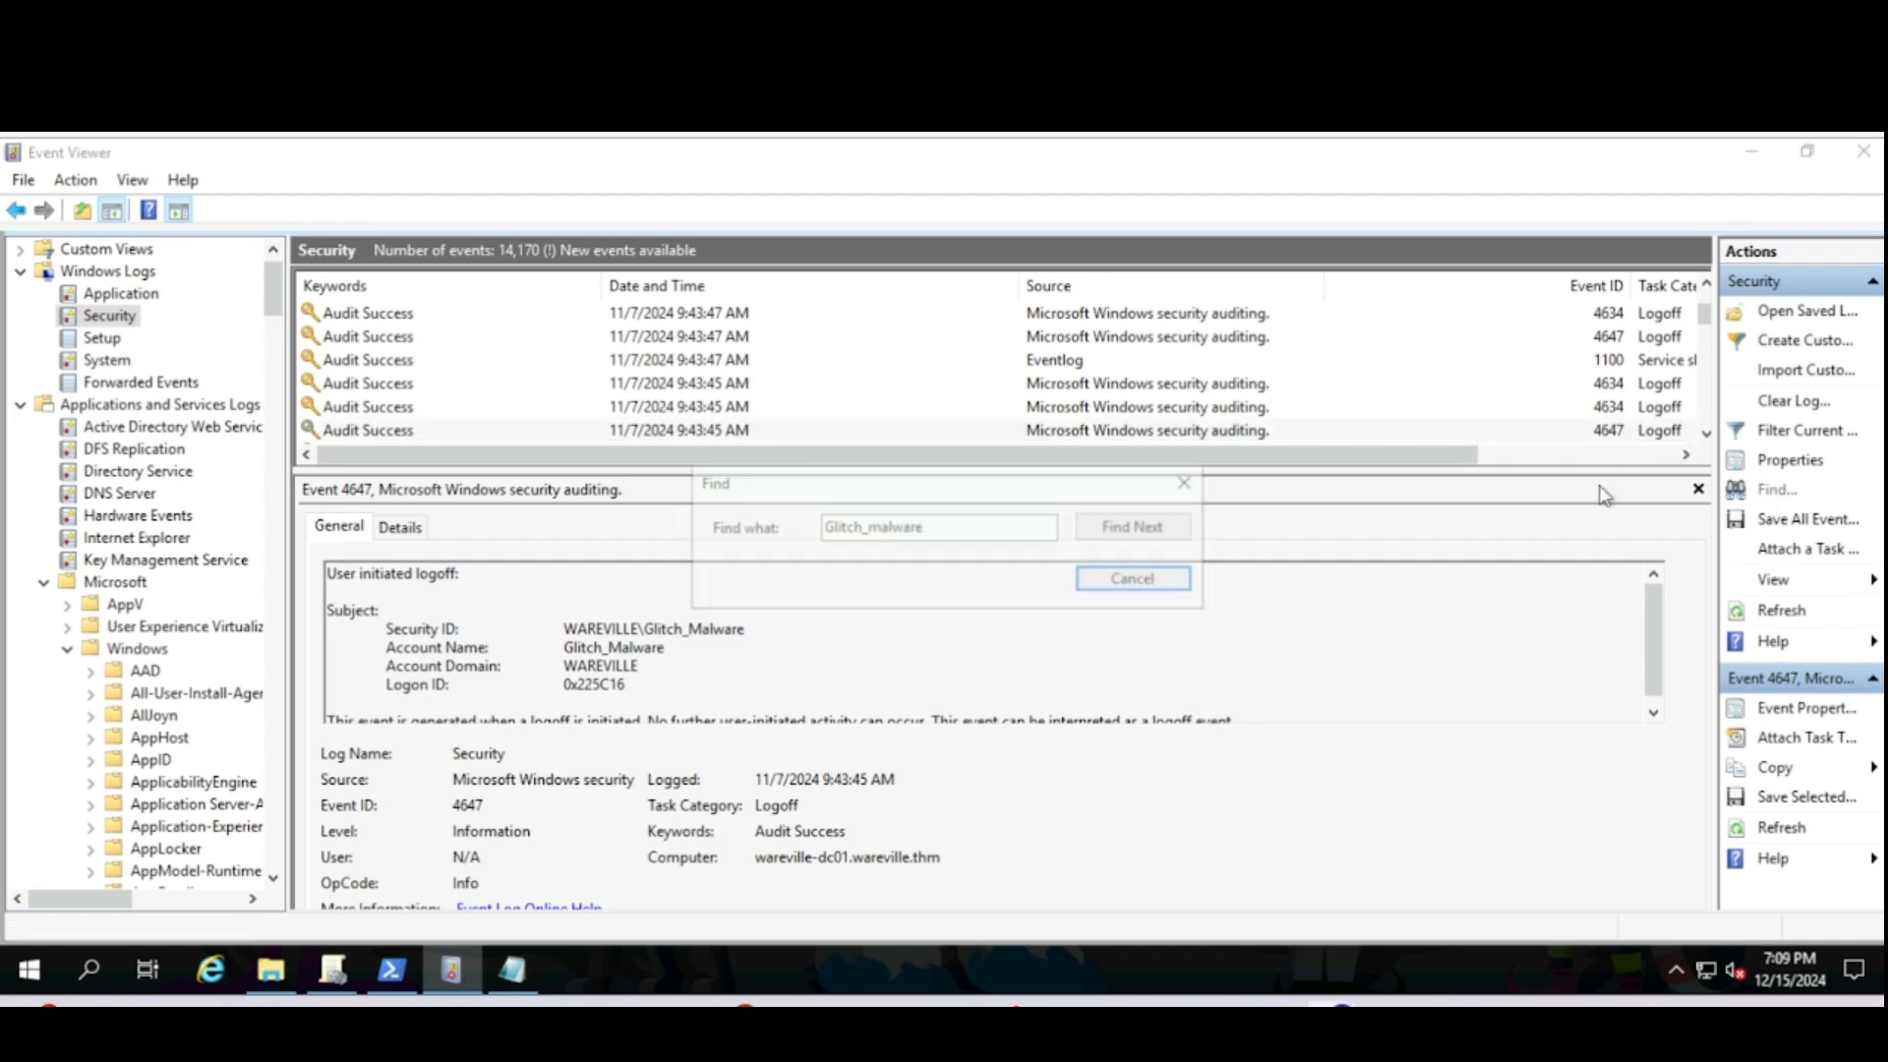
pyautogui.click(1118, 536)
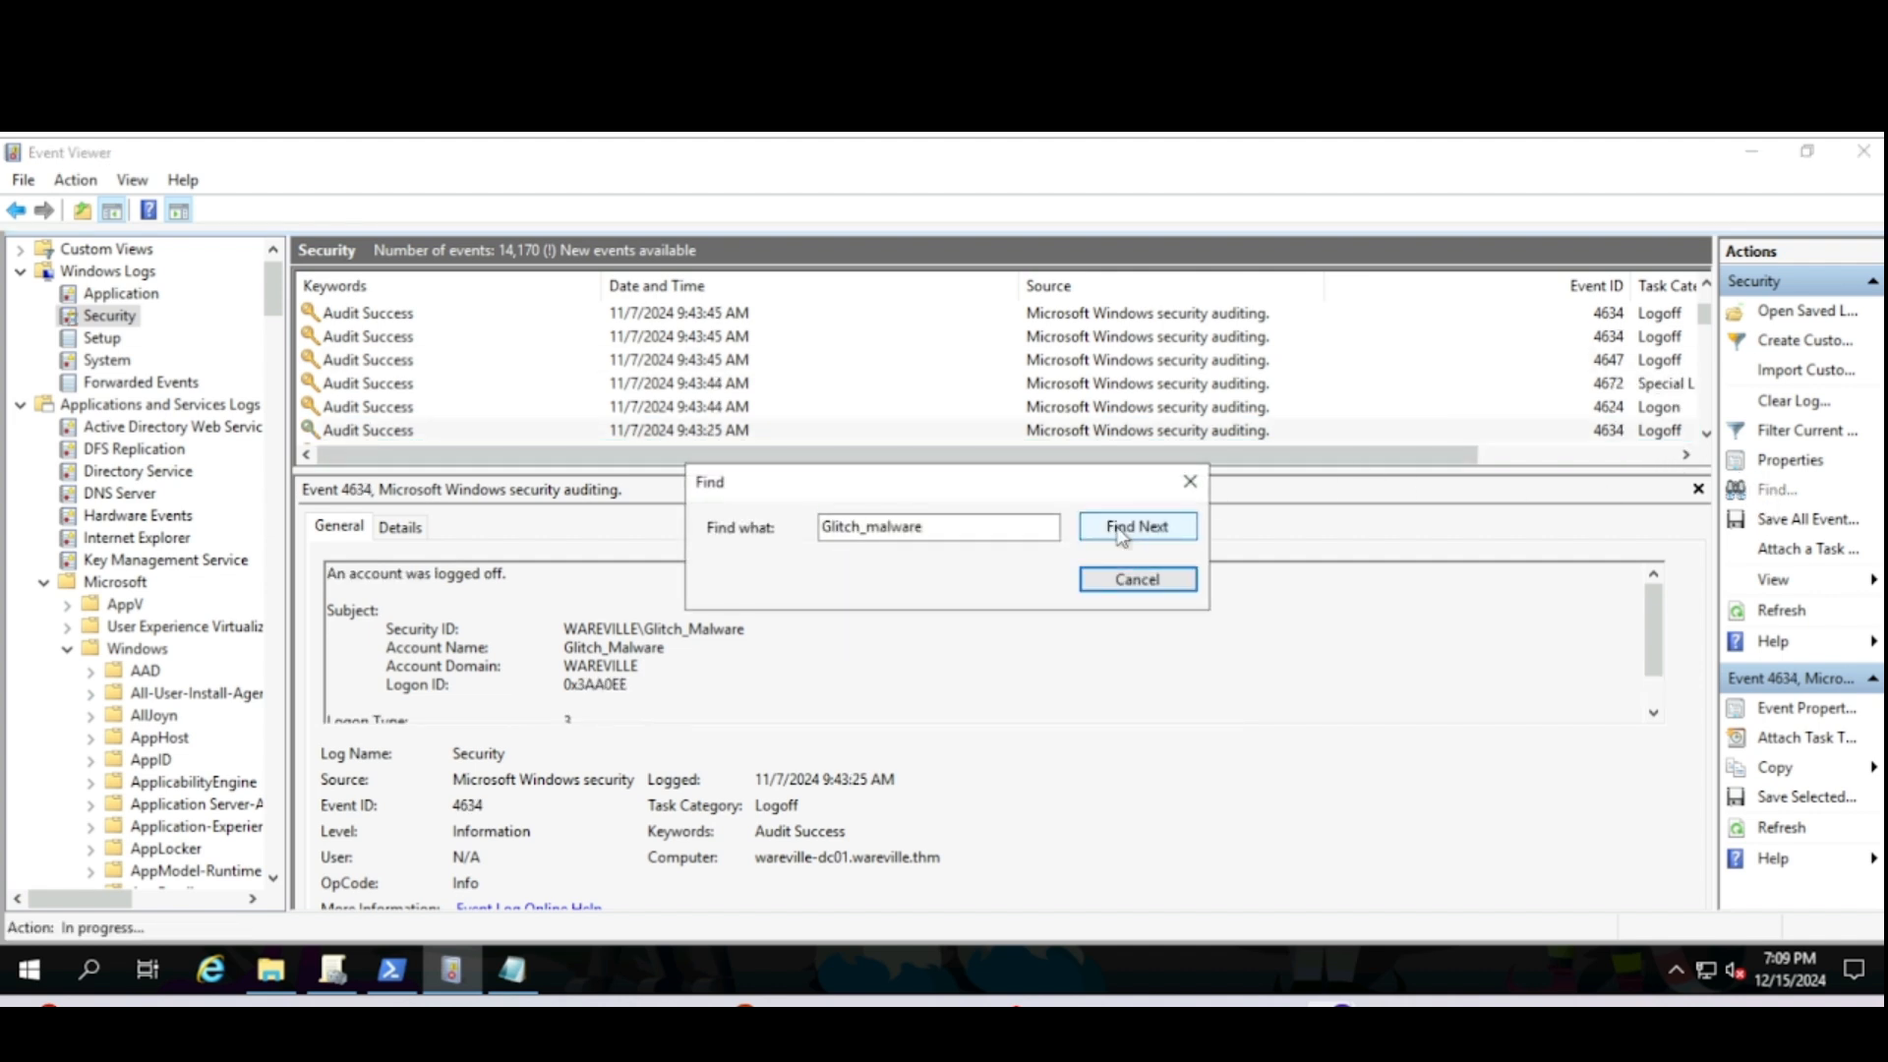
pyautogui.click(1119, 528)
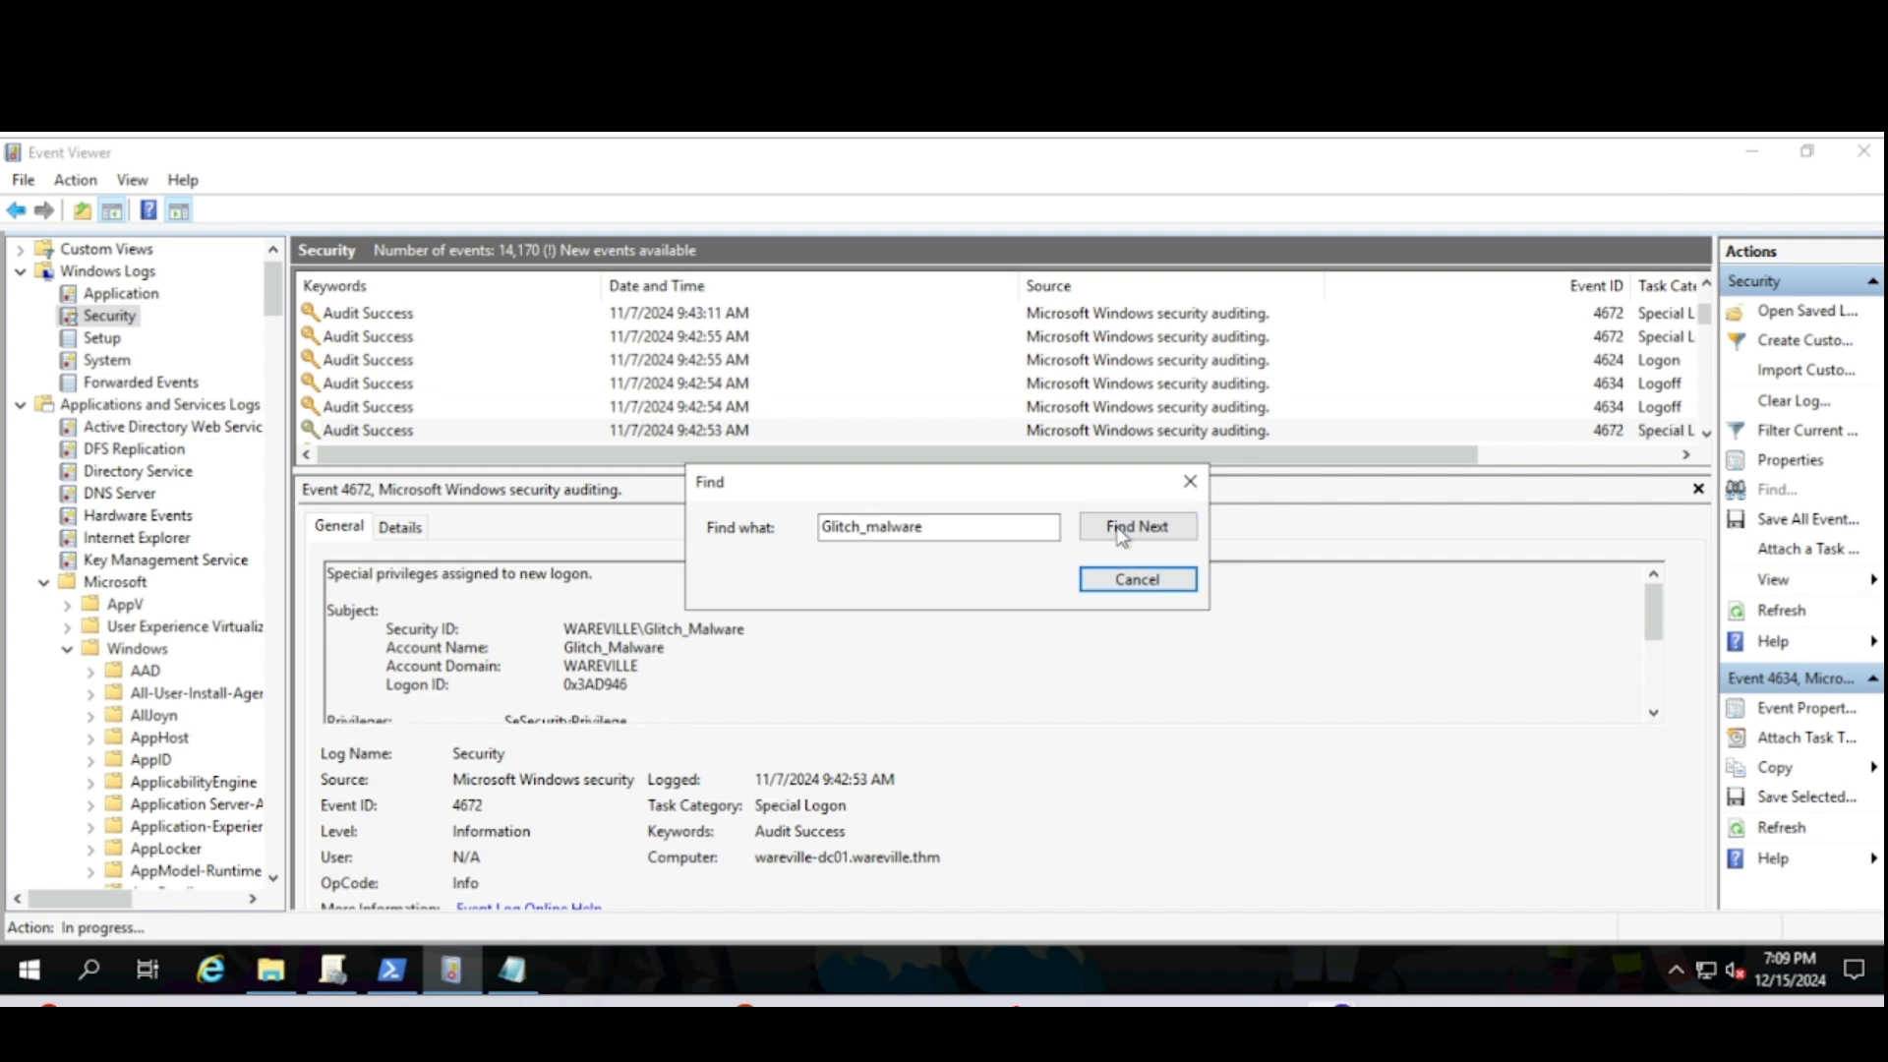
pyautogui.click(1190, 481)
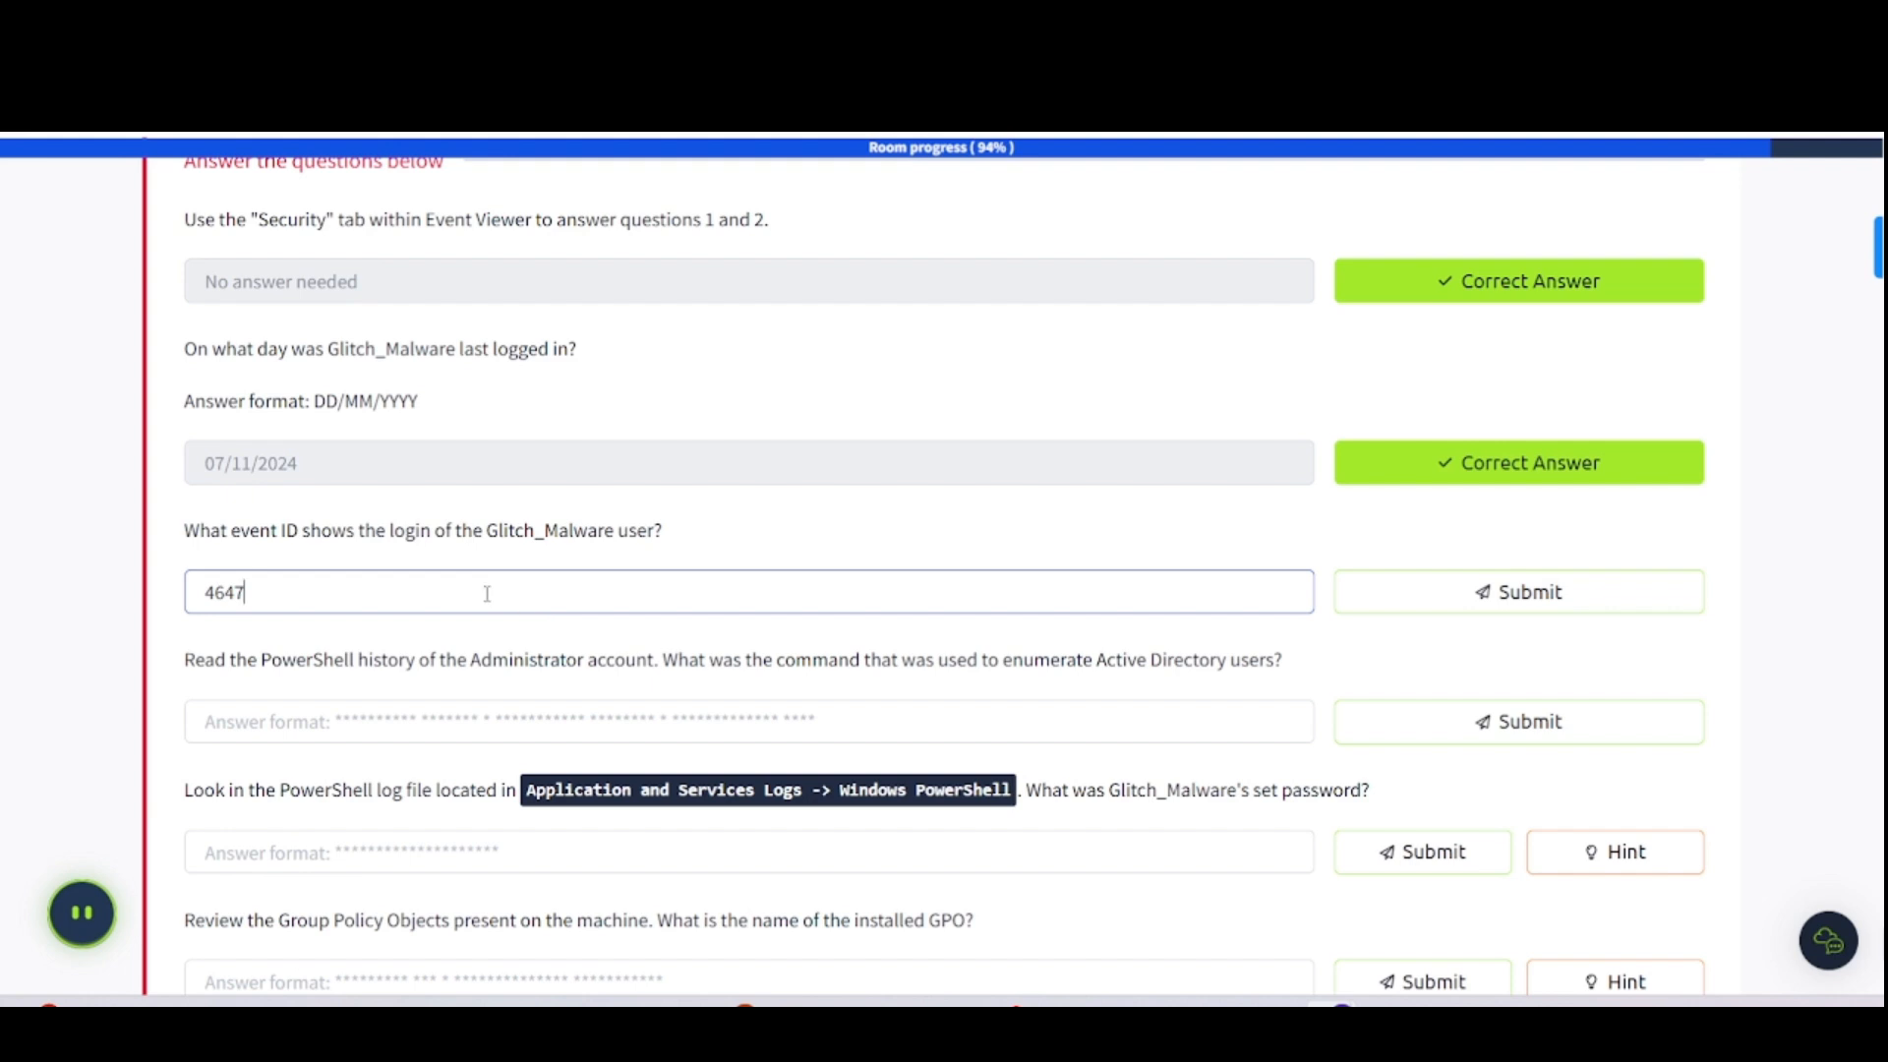
# - Try 4672 as the Glitch_Malware login event ID, then submit 4624 once it's rejected
pyautogui.press('BackSpace')
pyautogui.press('BackSpace')
pyautogui.write('72')
pyautogui.press('Return')
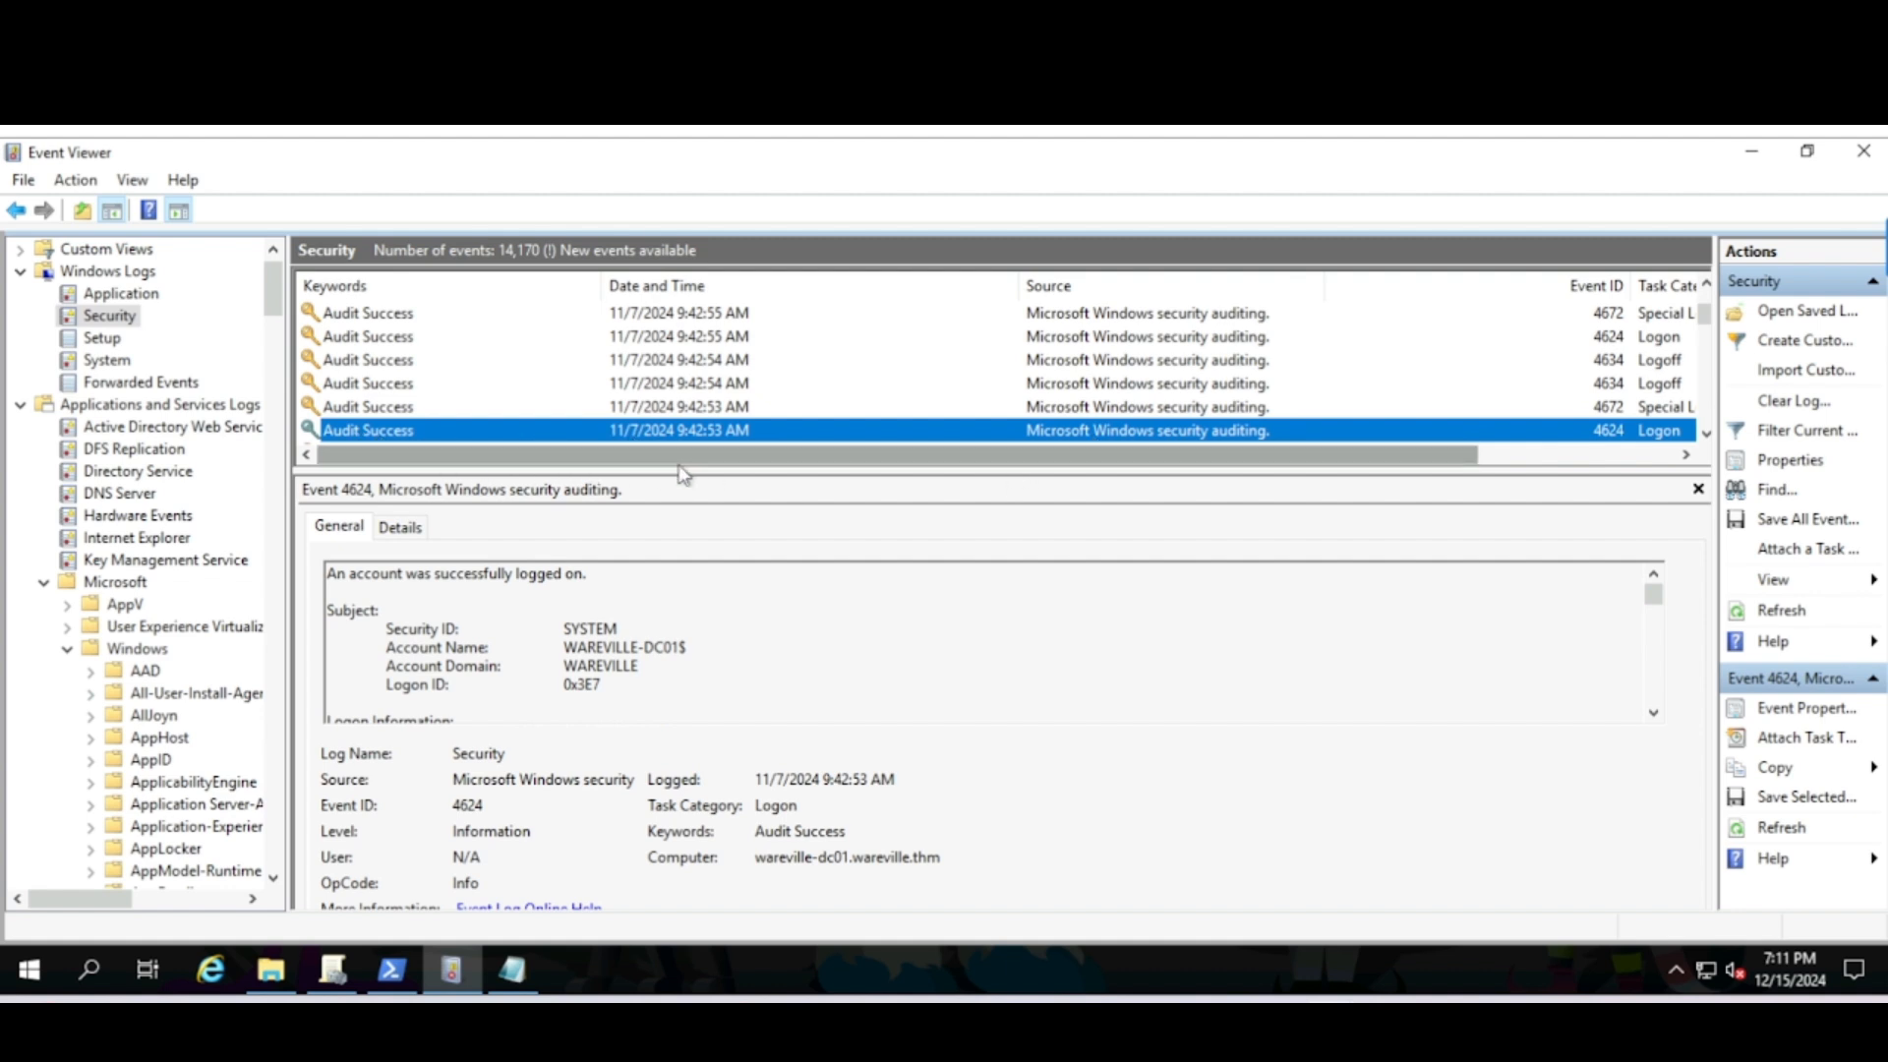
pyautogui.moveTo(846, 457); pyautogui.dragTo(1268, 398)
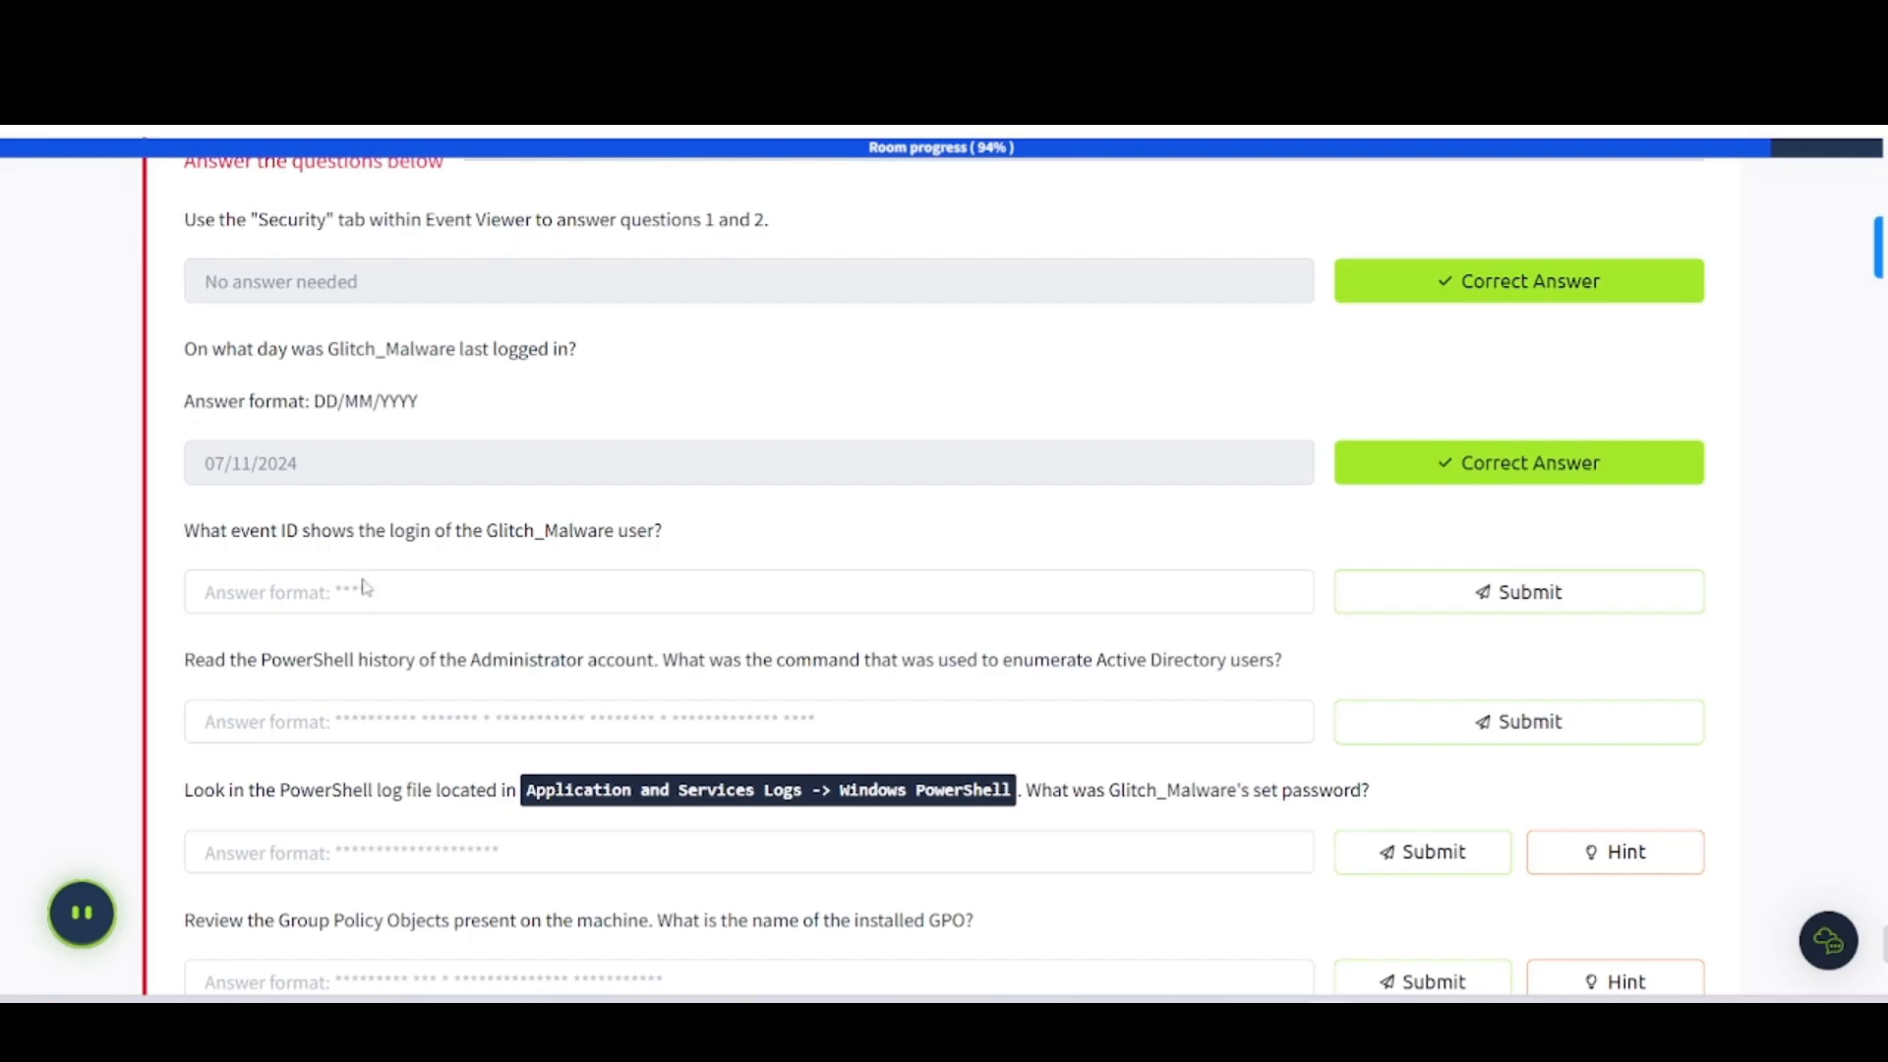
pyautogui.click(268, 584)
pyautogui.write('4624')
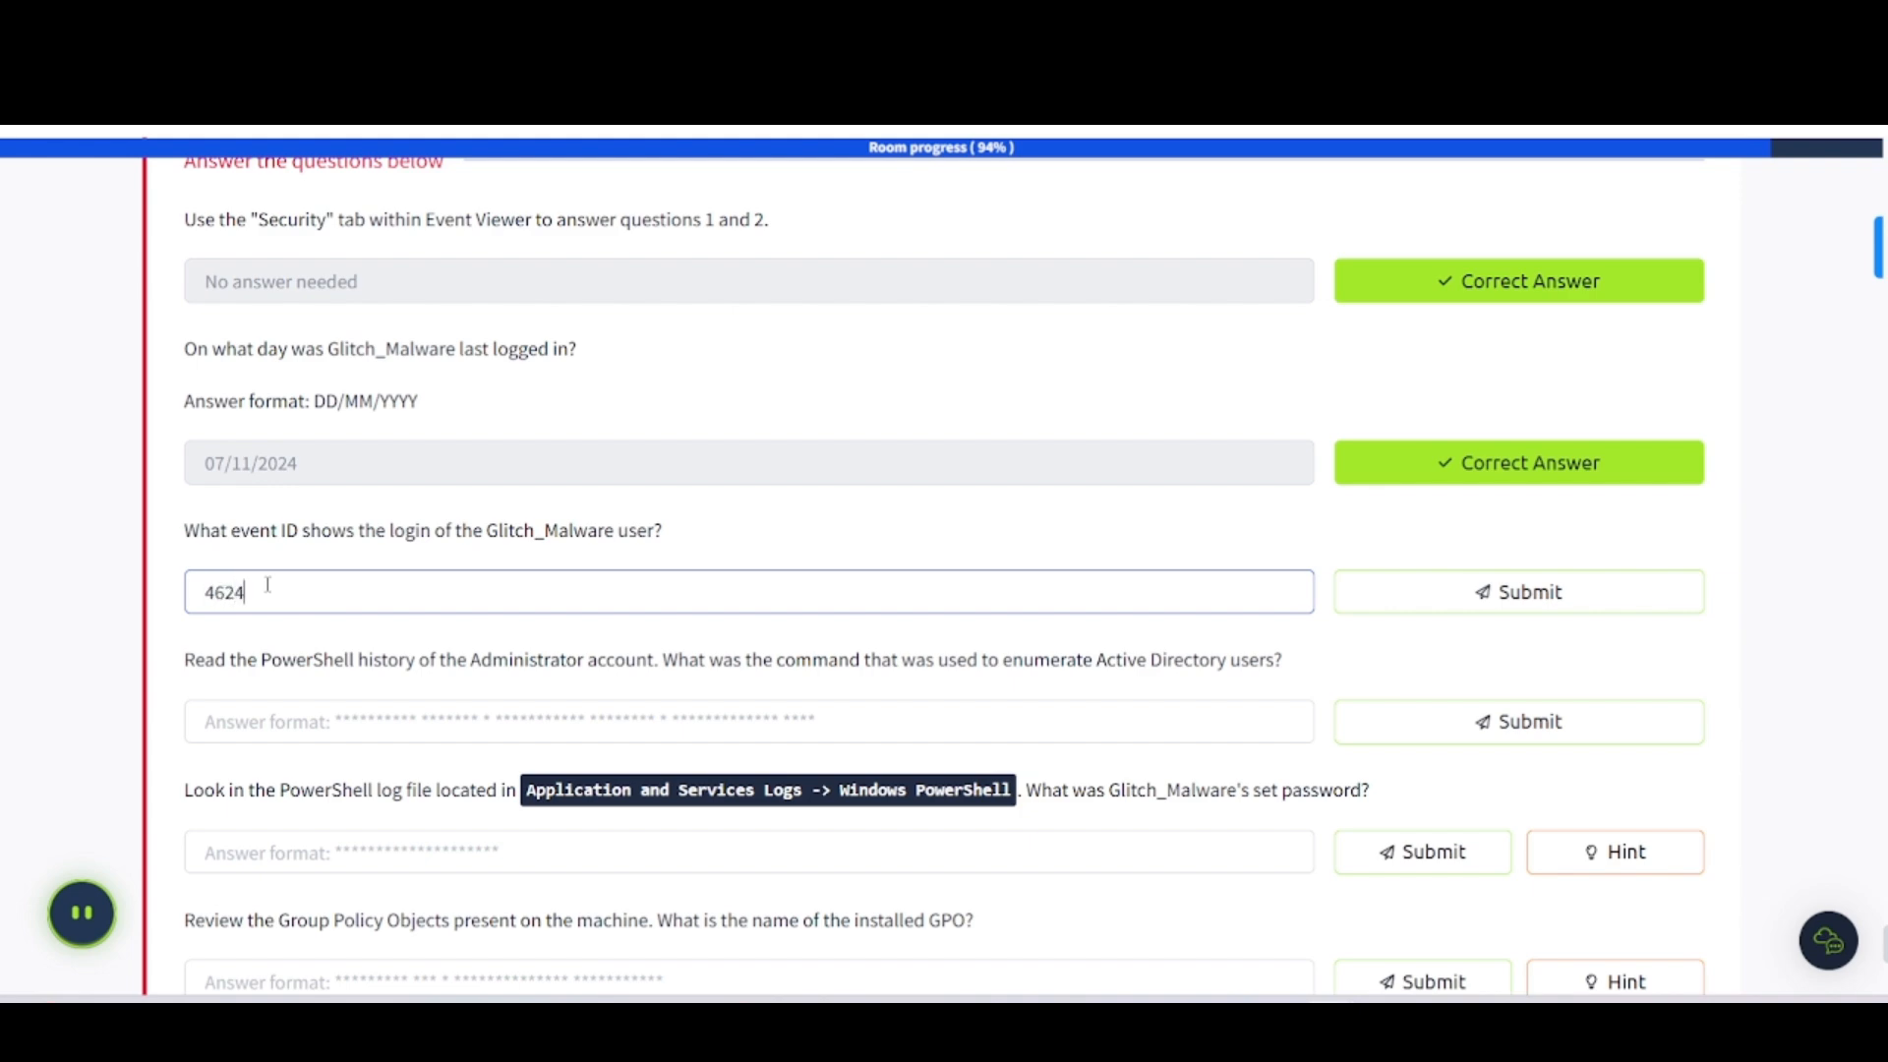
pyautogui.press('Return')
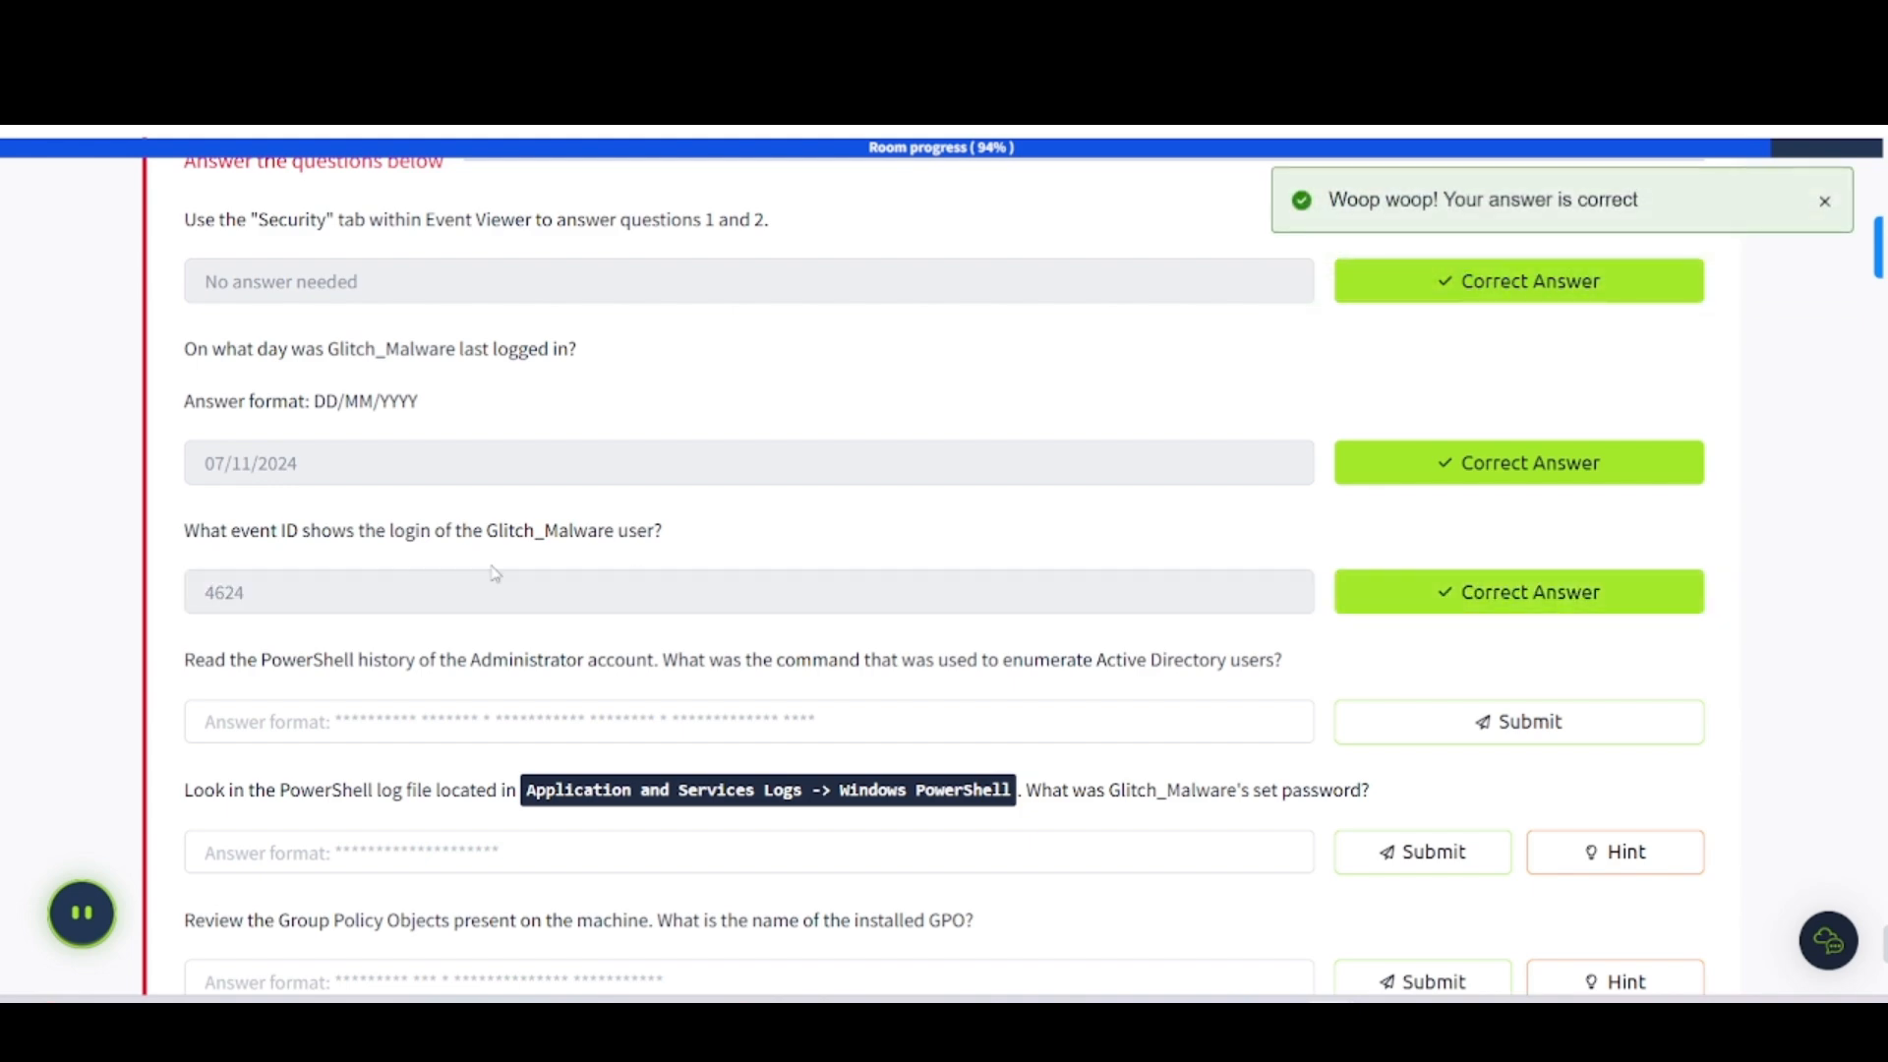
pyautogui.scroll(20, 368, 562)
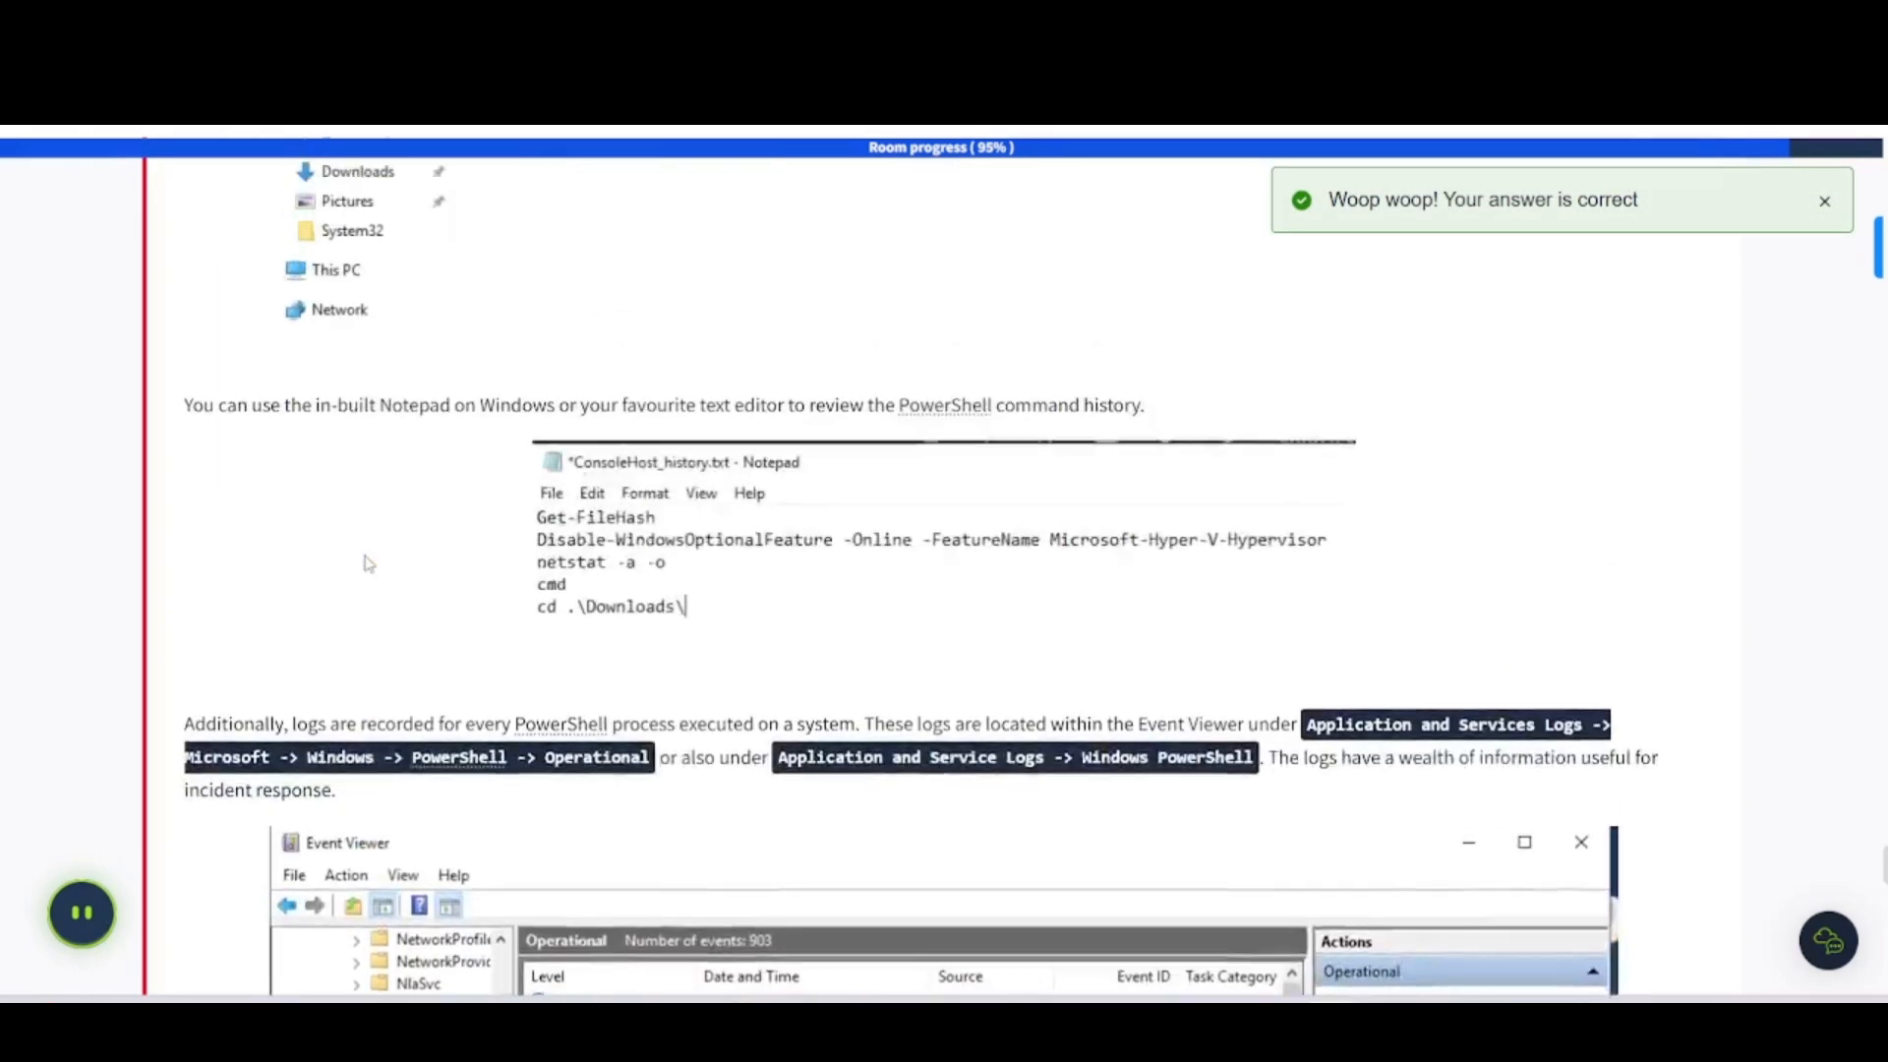
# - Highlight 4624 in the room's event ID table, where it means a user account logged on
pyautogui.scroll(-5, 366, 563)
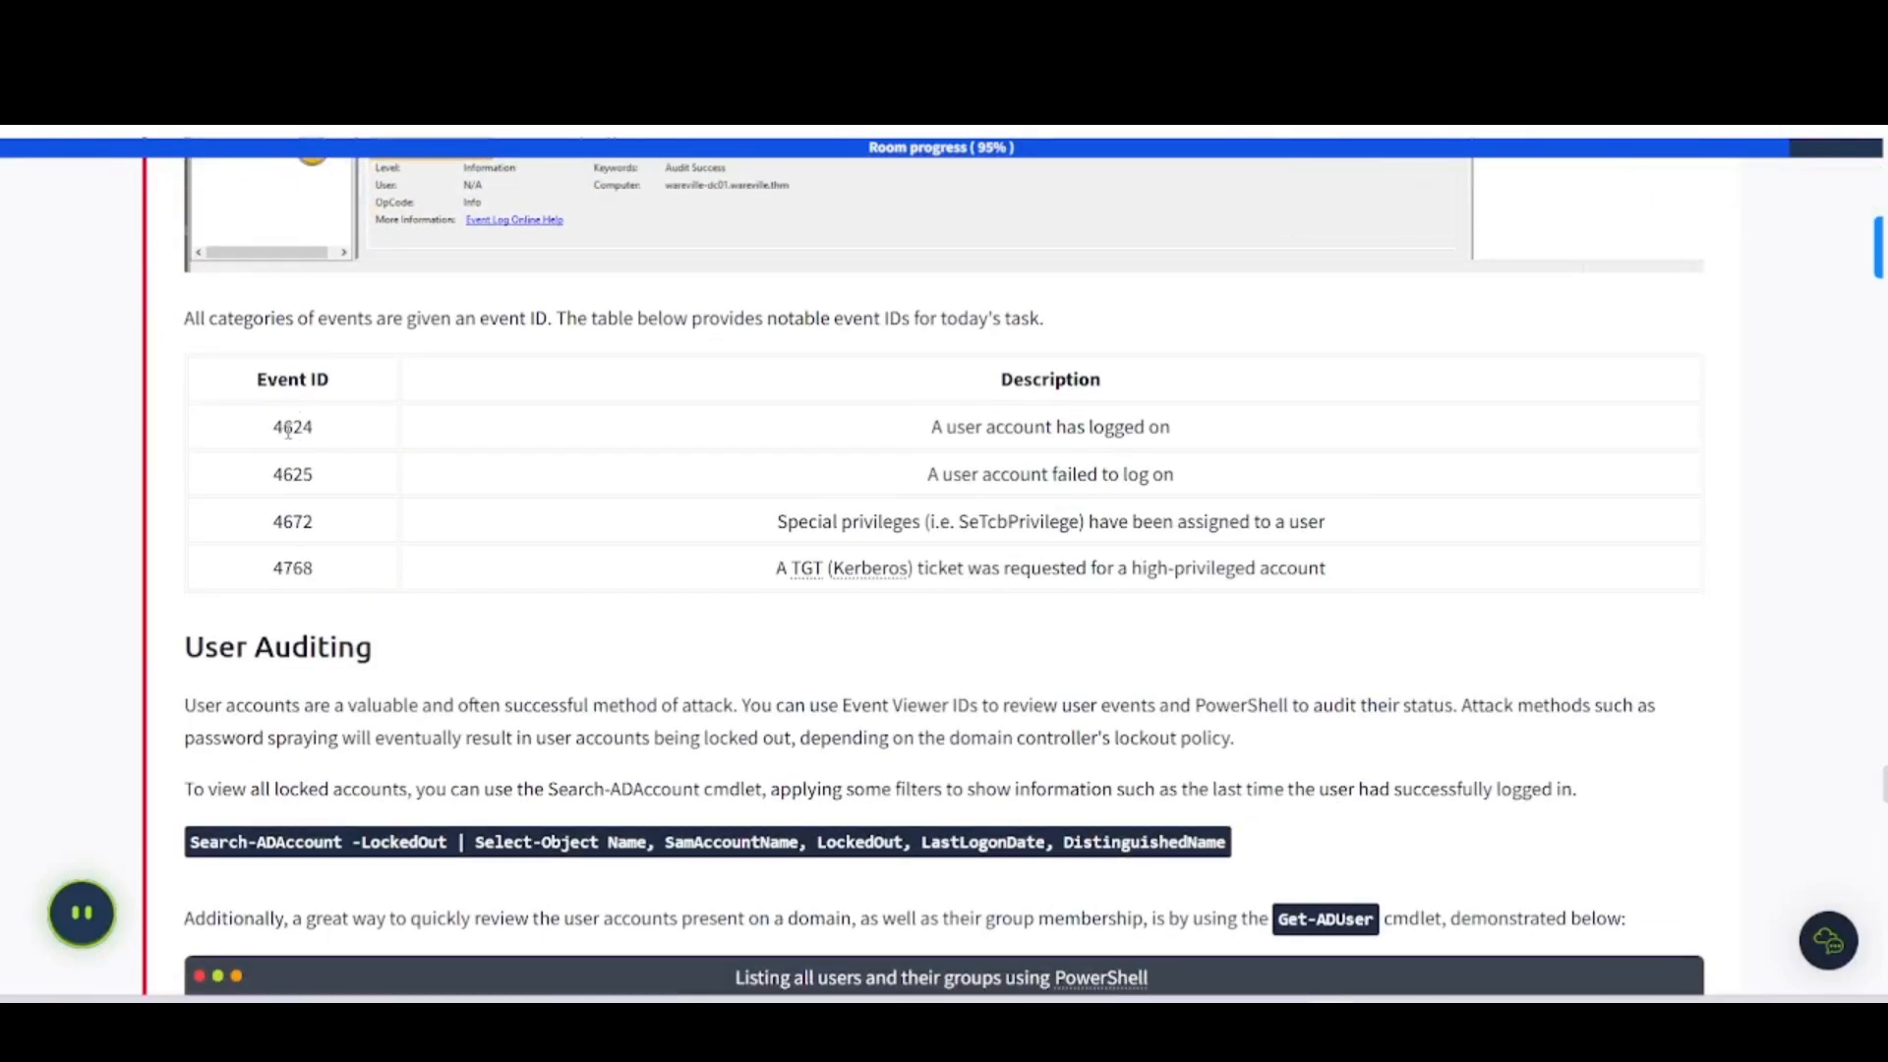
pyautogui.moveTo(275, 437); pyautogui.dragTo(347, 443)
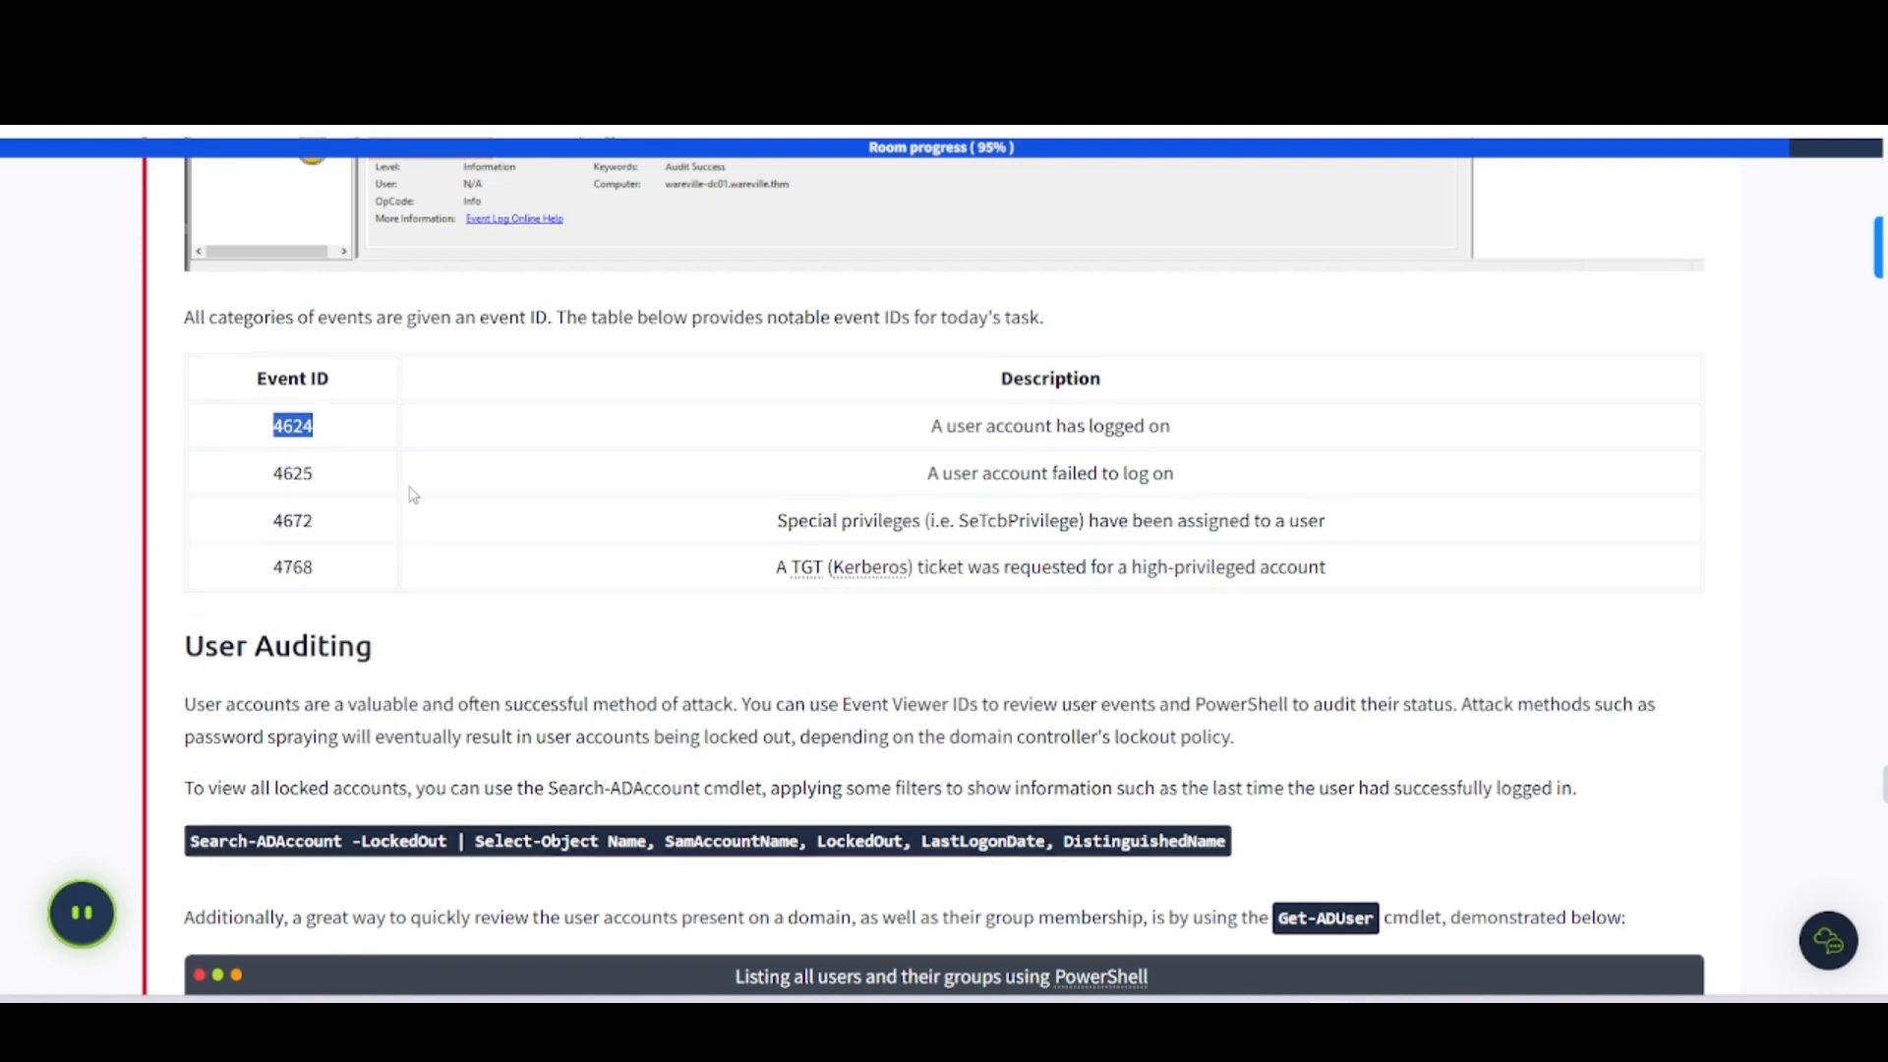
pyautogui.scroll(-20, 411, 497)
pyautogui.scroll(2, 411, 489)
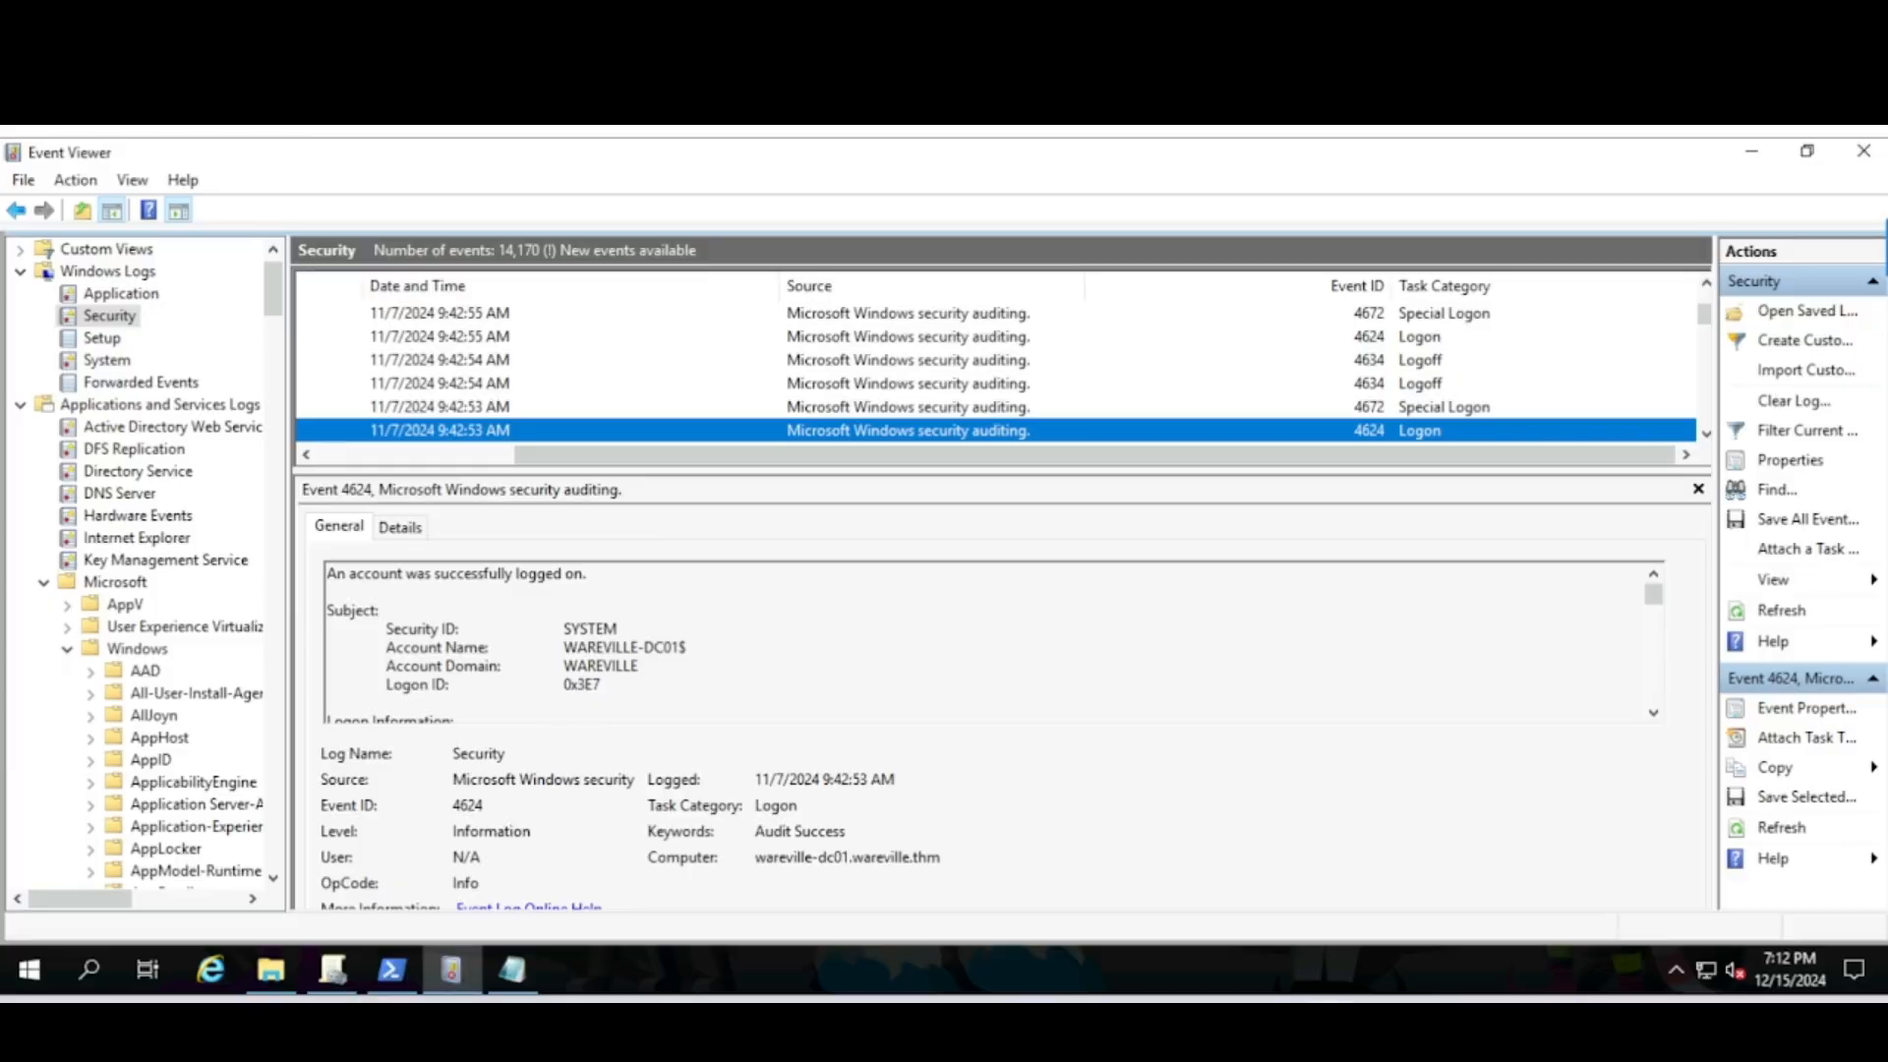
# - Copy the 'Get-ADUser -Filter * -Properties MemberOf | Select-Object Name' line from the PowerShell history file
pyautogui.click(512, 969)
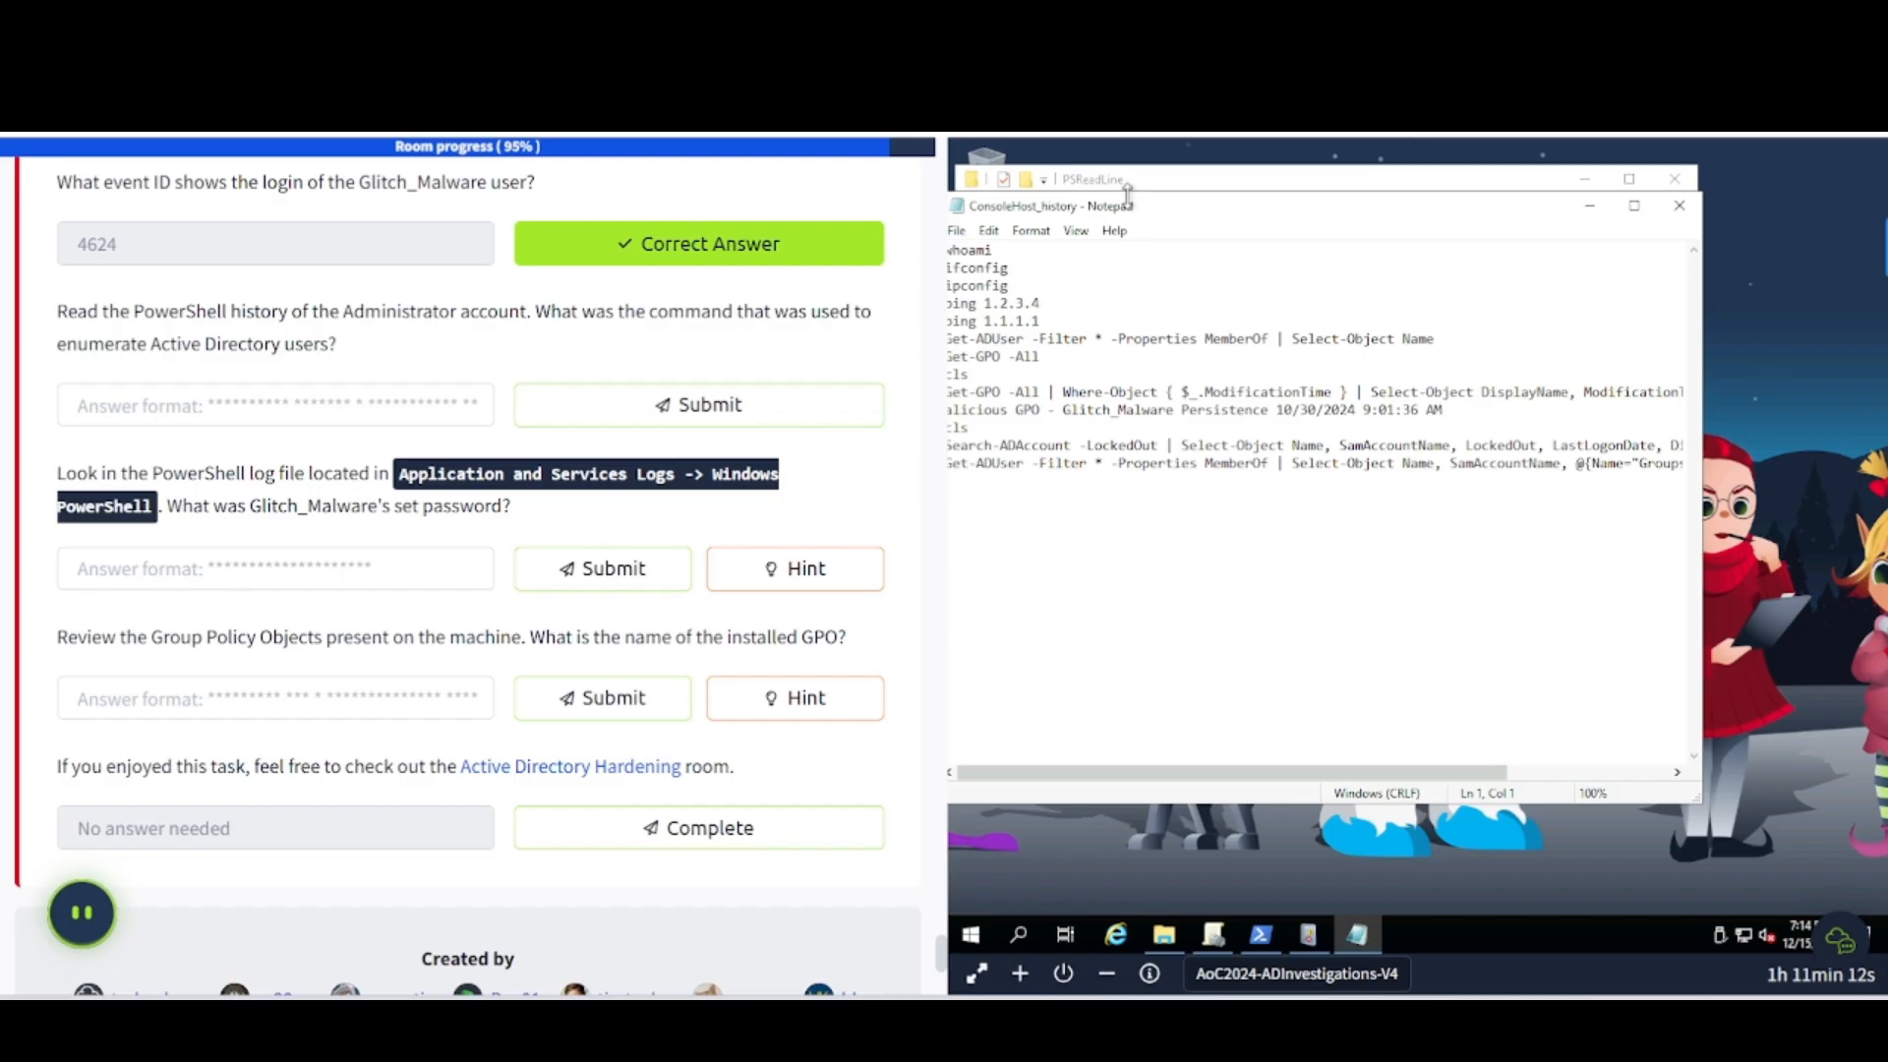
pyautogui.moveTo(1128, 201); pyautogui.dragTo(1168, 204)
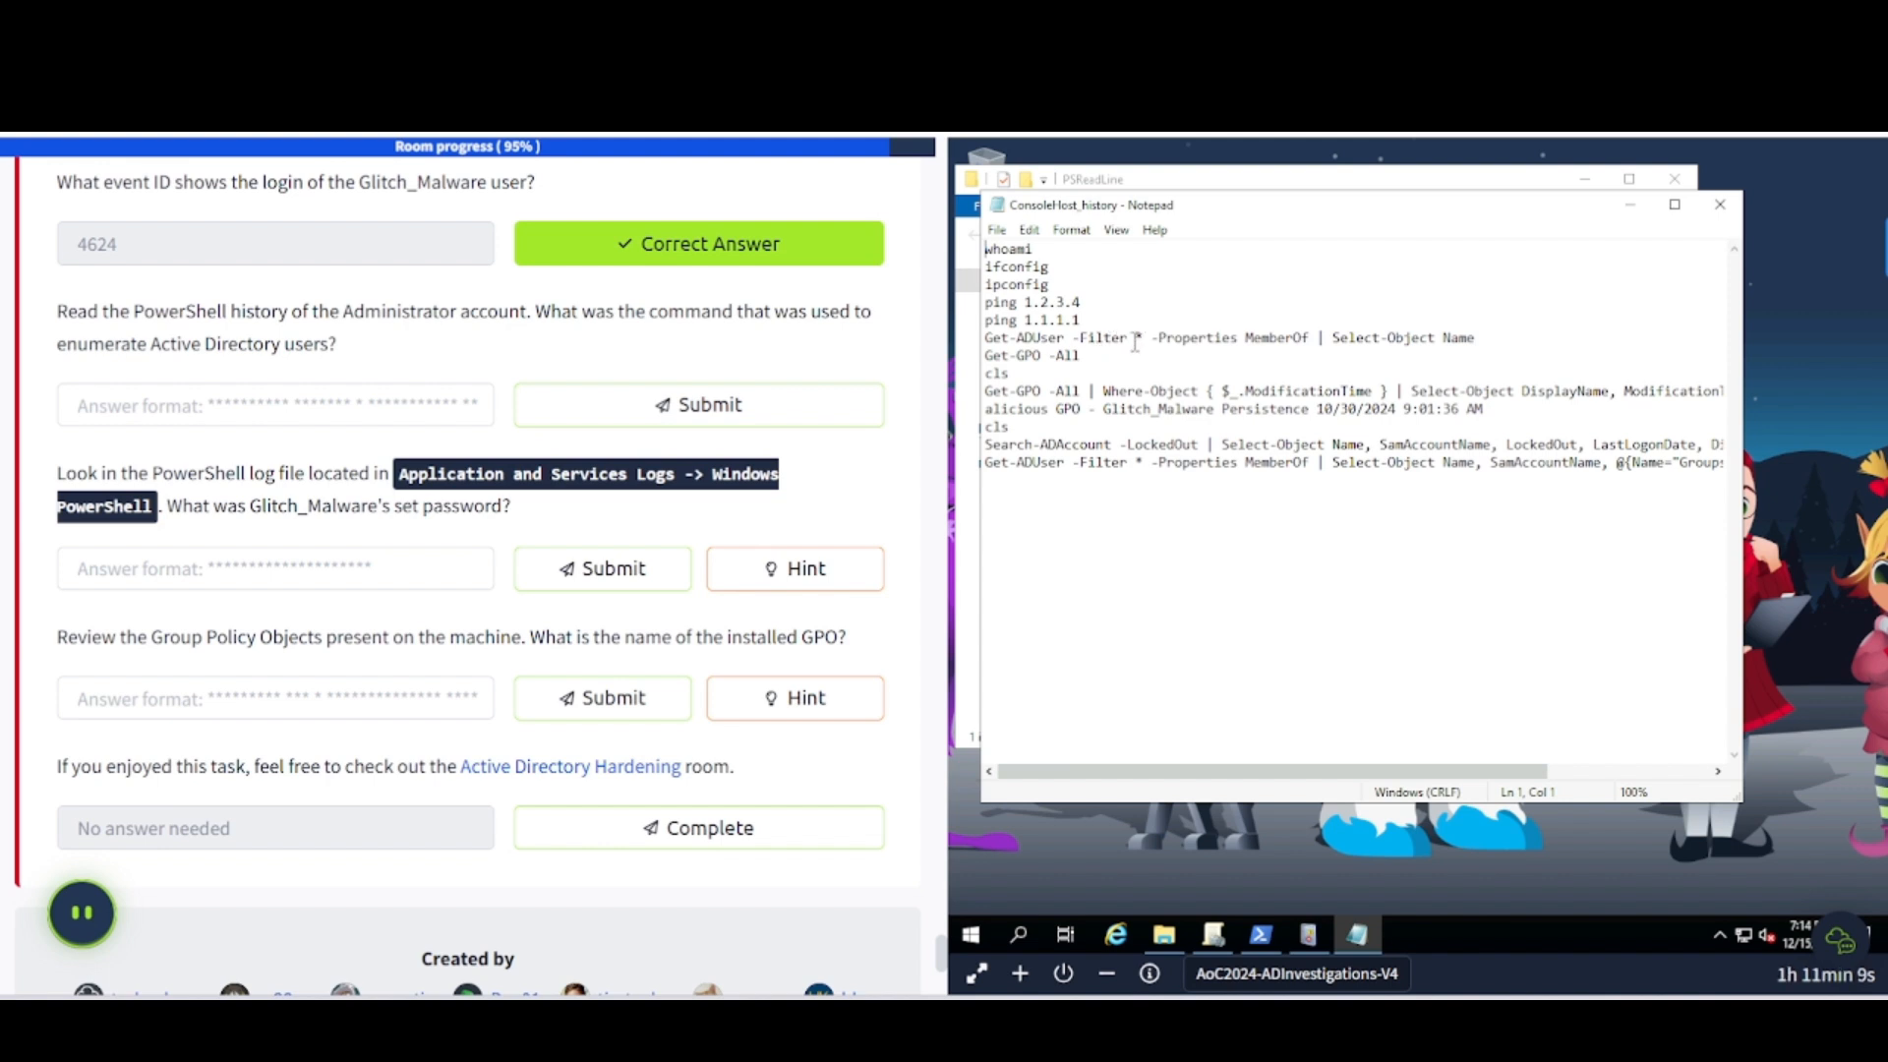
pyautogui.moveTo(1476, 337); pyautogui.dragTo(987, 338)
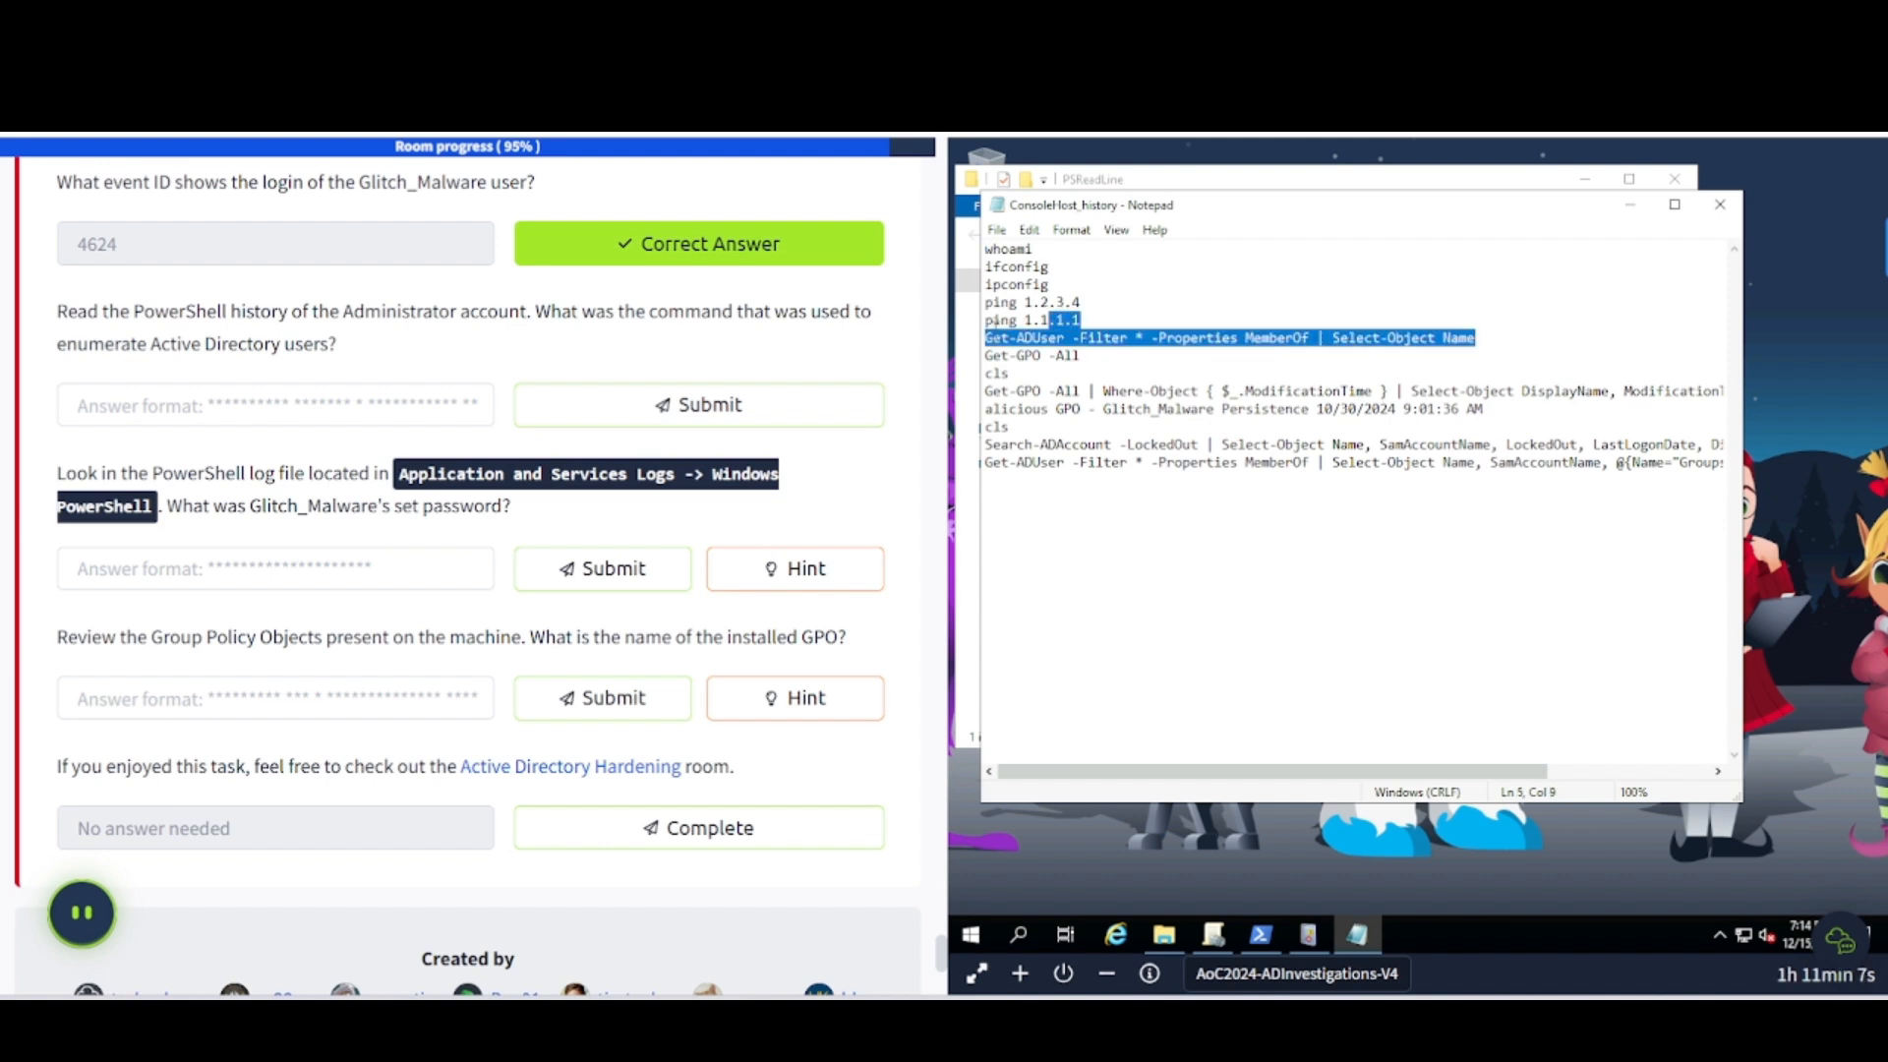
pyautogui.rightClick(1000, 340)
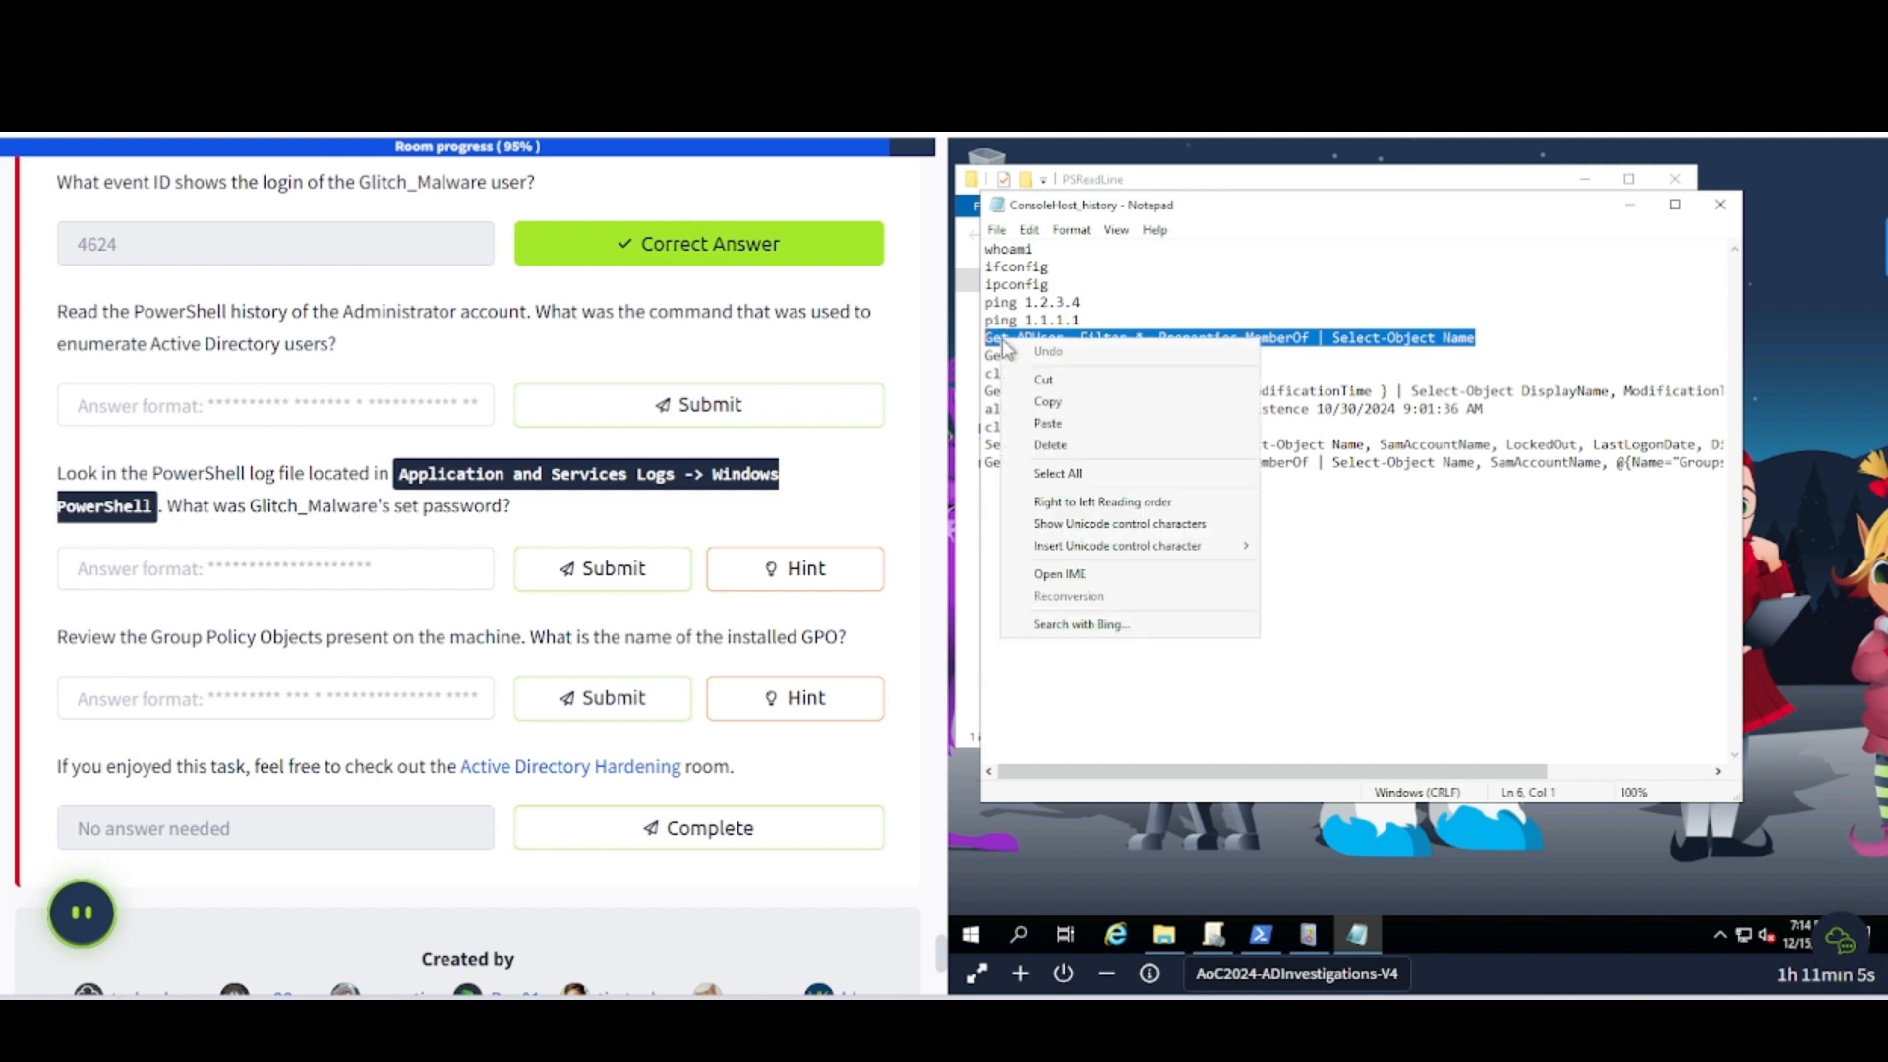
pyautogui.click(1057, 407)
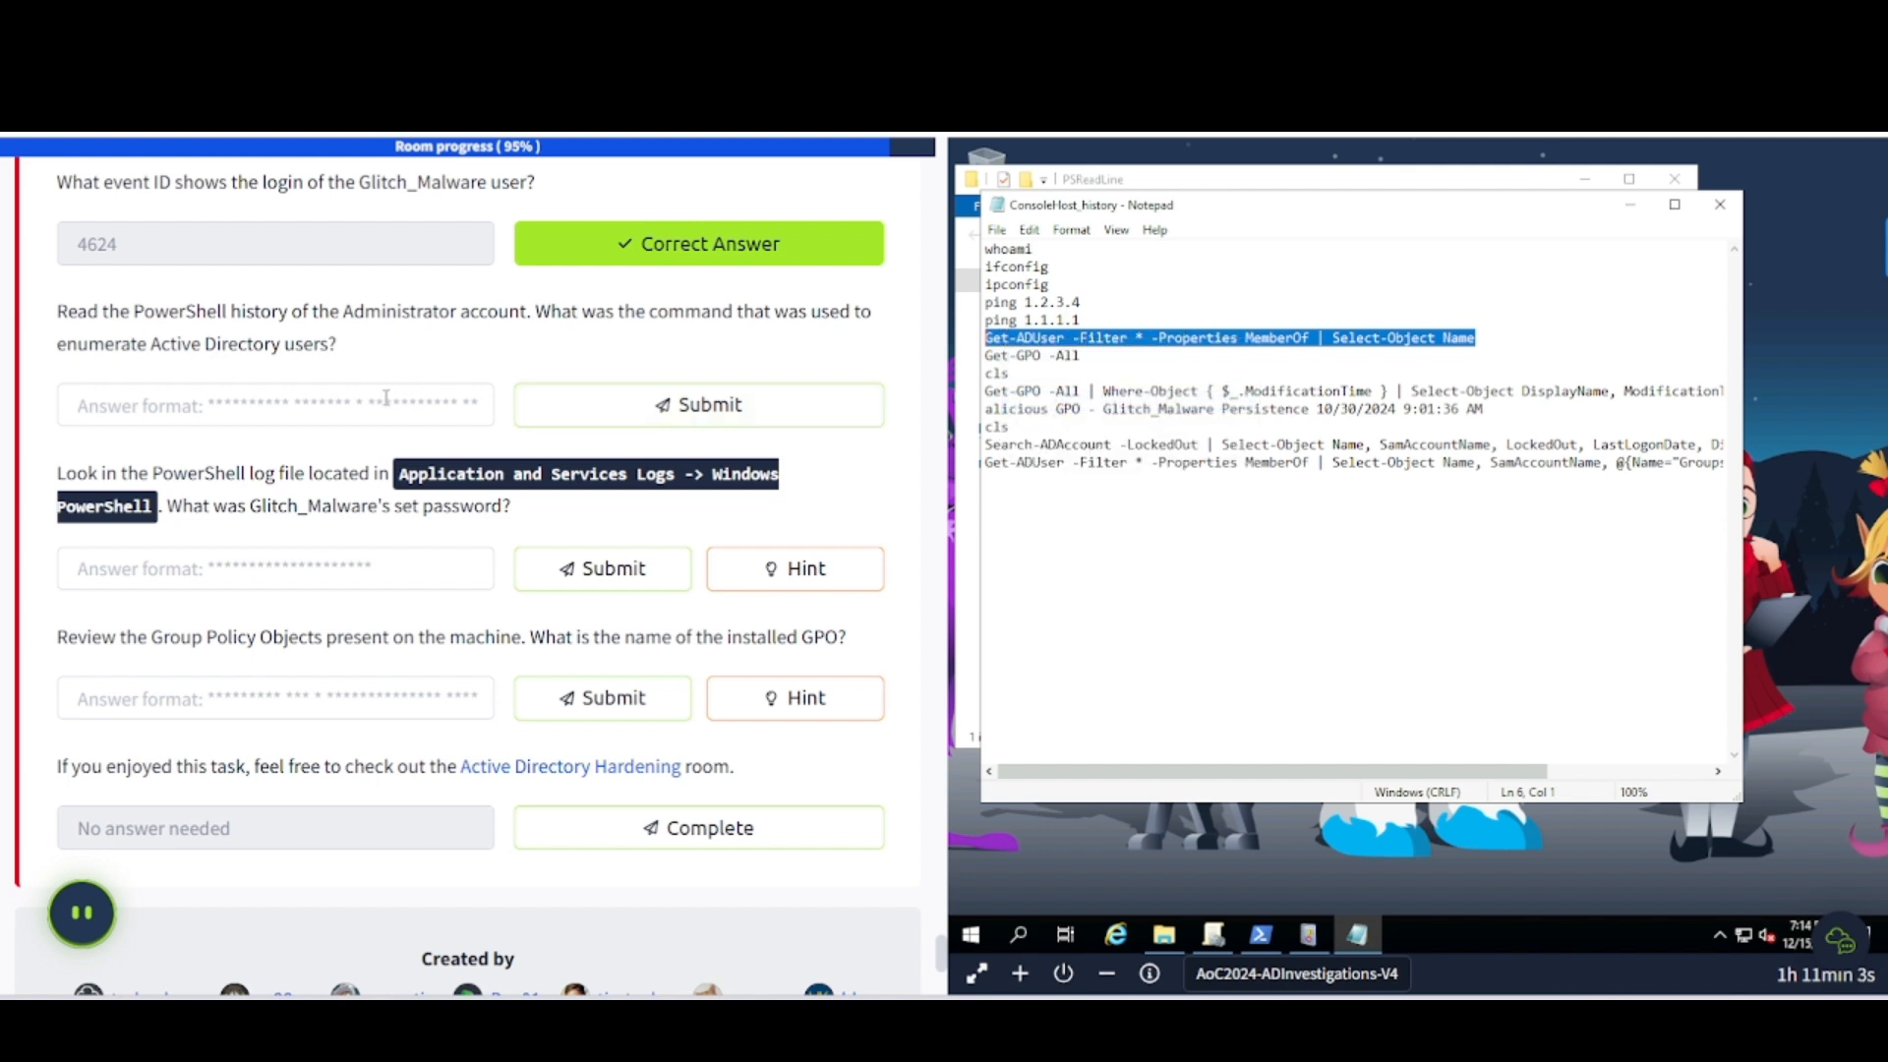
pyautogui.click(385, 397)
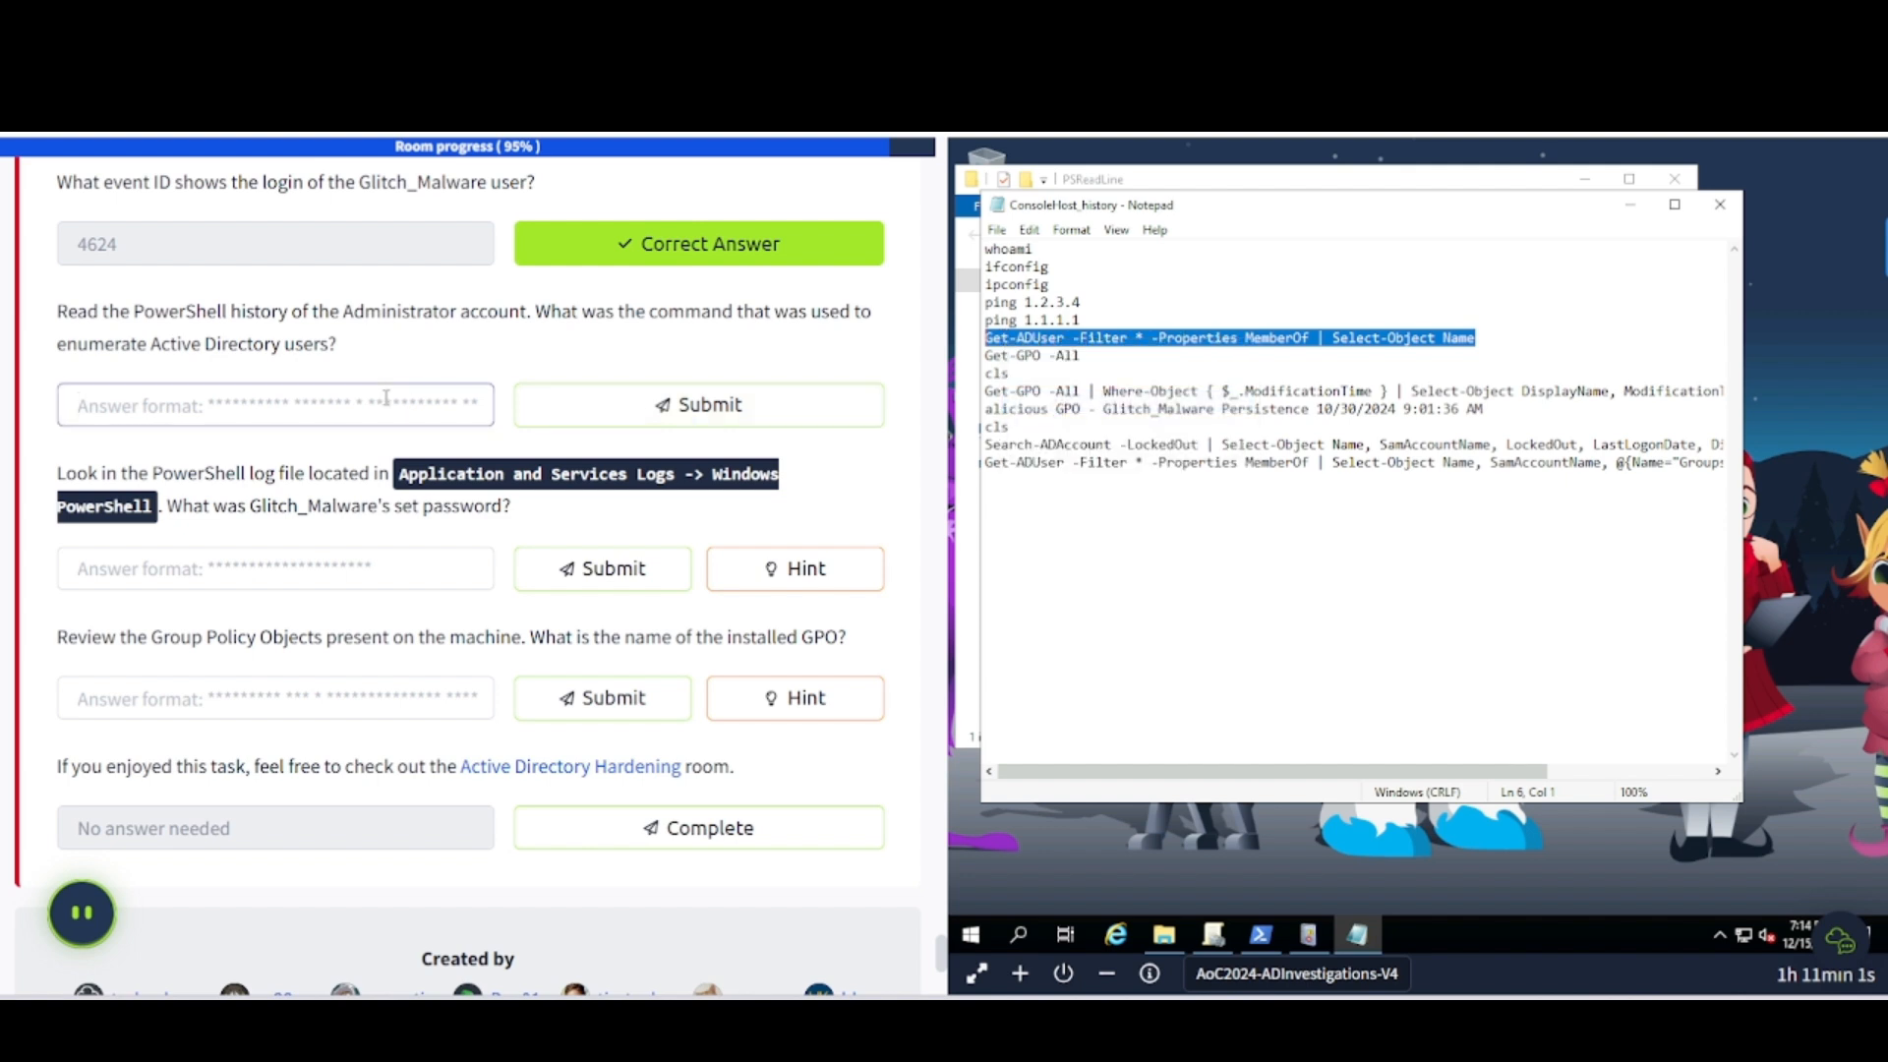
pyautogui.click(1200, 432)
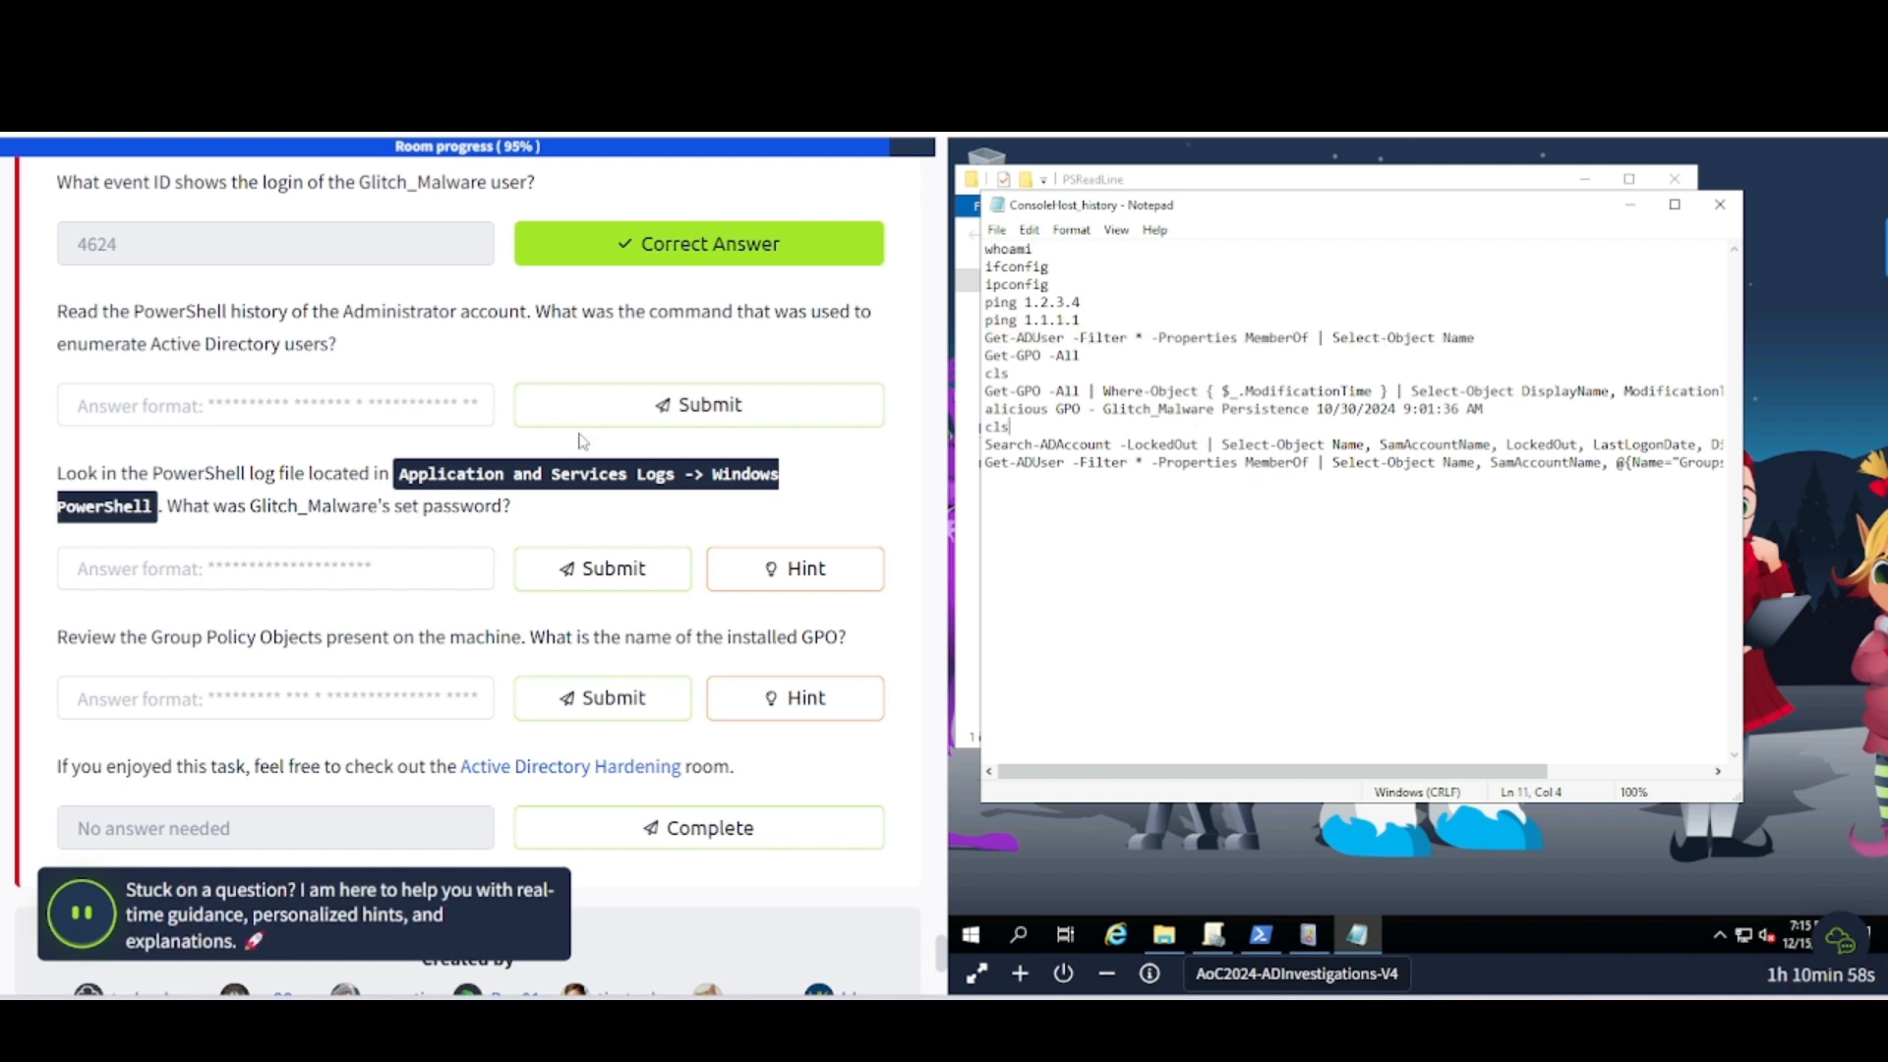
pyautogui.click(298, 408)
# - Submit 'Get-ADUser -Filter * -Properties MemberOf | Select-Object Name' as the answer, then highlight Glitch_Malware in the next question
pyautogui.write('Ge')
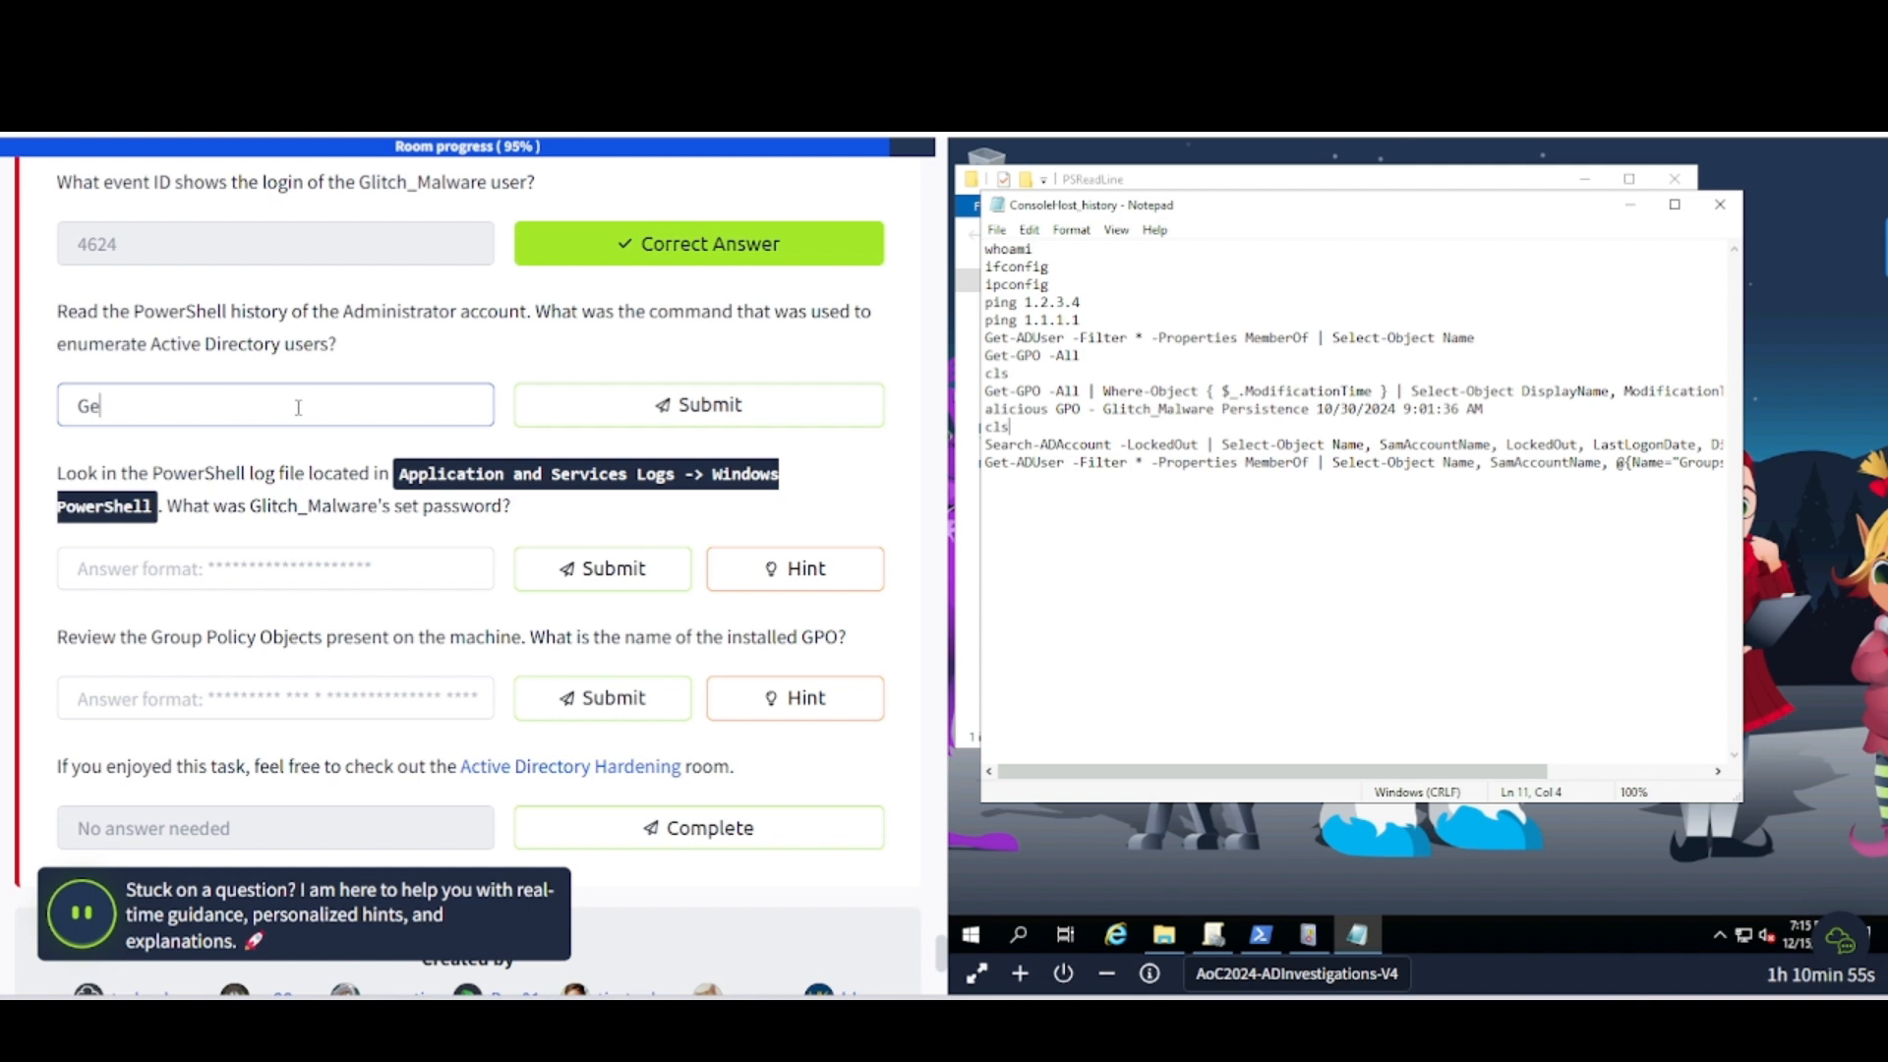
pyautogui.write('t-ADUser -Filter ')
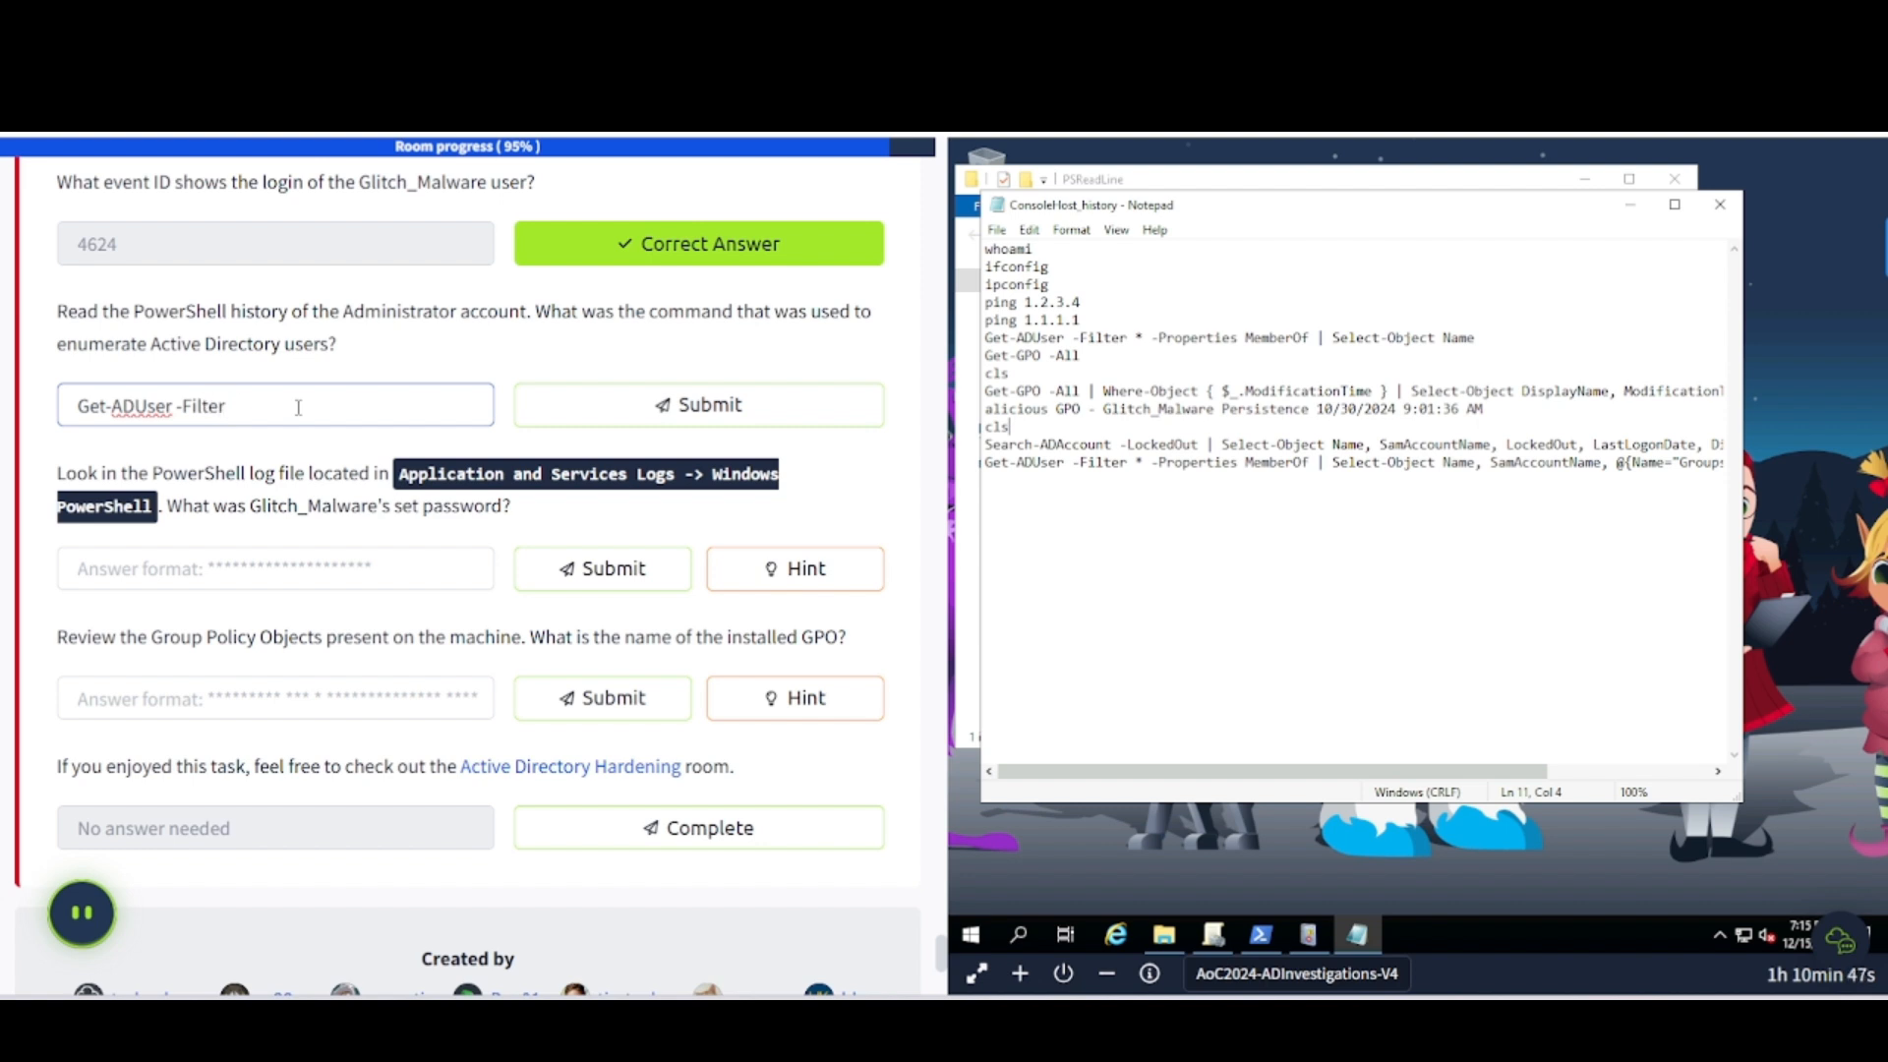
pyautogui.write('* =-')
pyautogui.press('BackSpace')
pyautogui.write('-Properties MemberOf ')
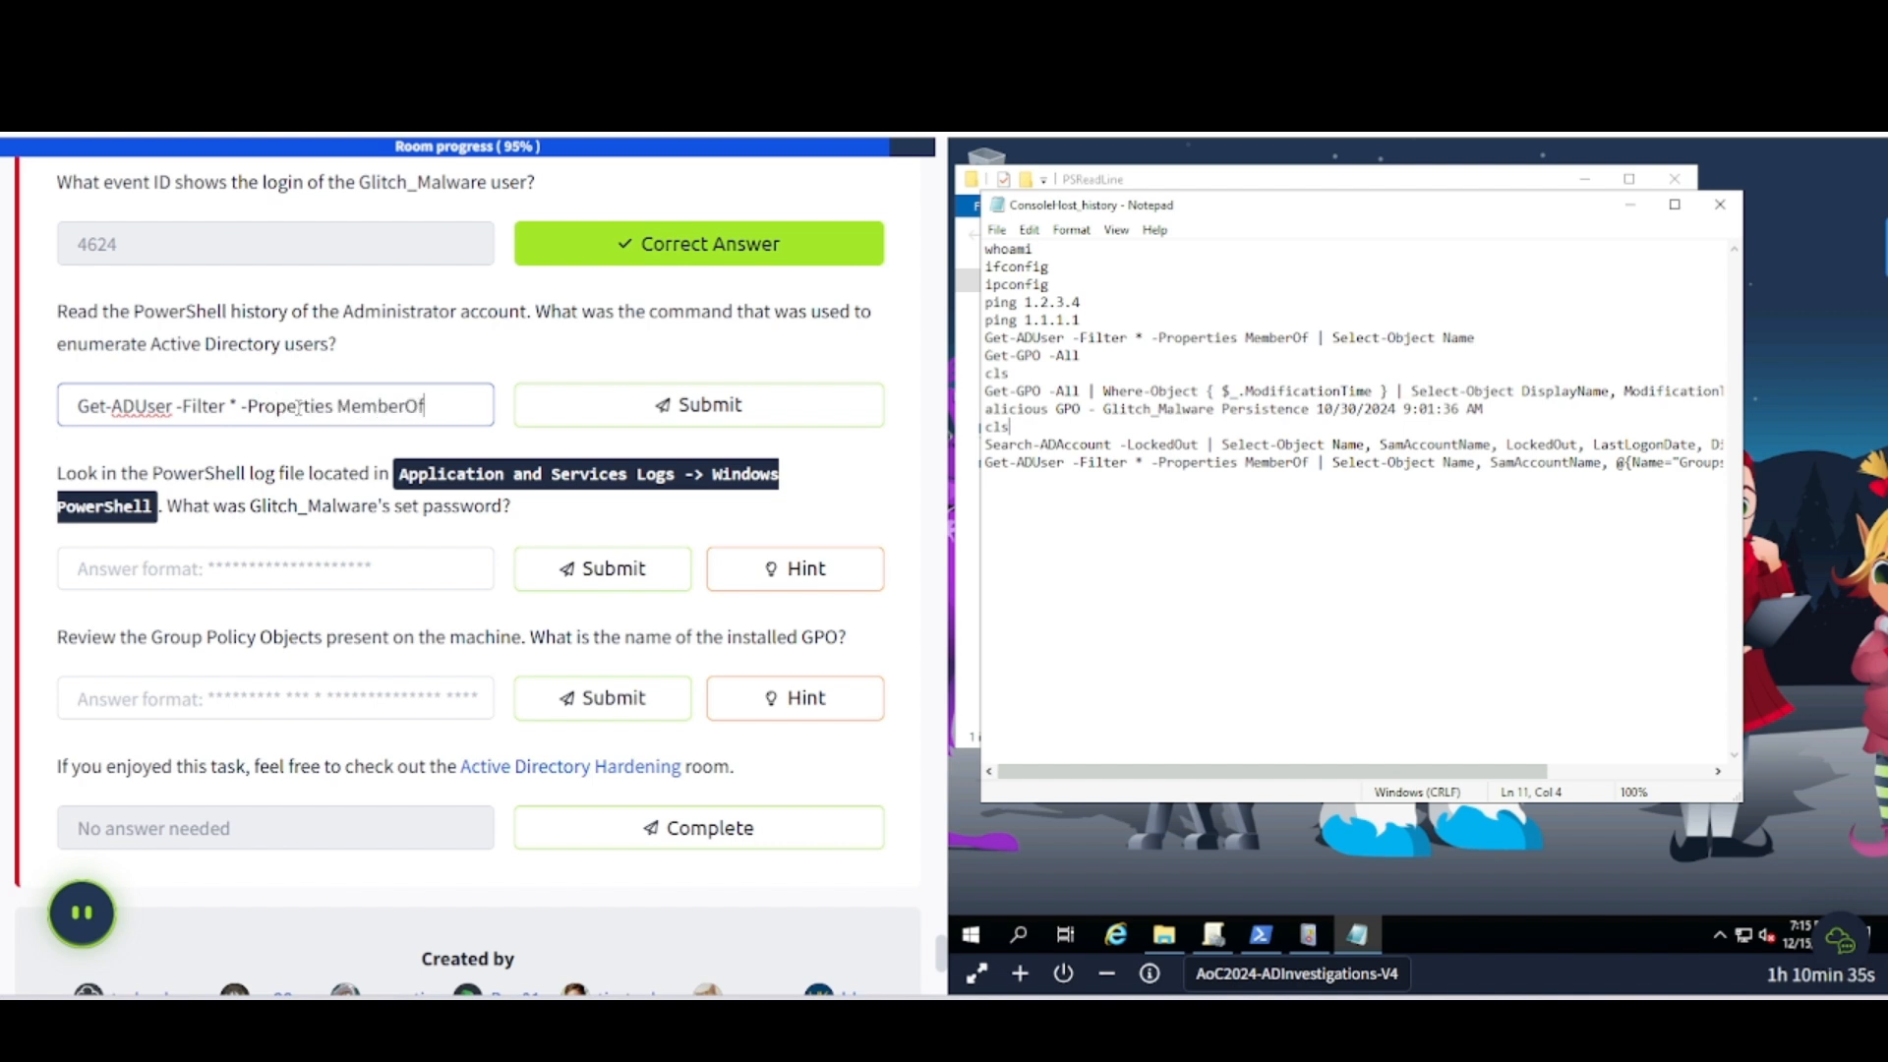
pyautogui.write('| Select')
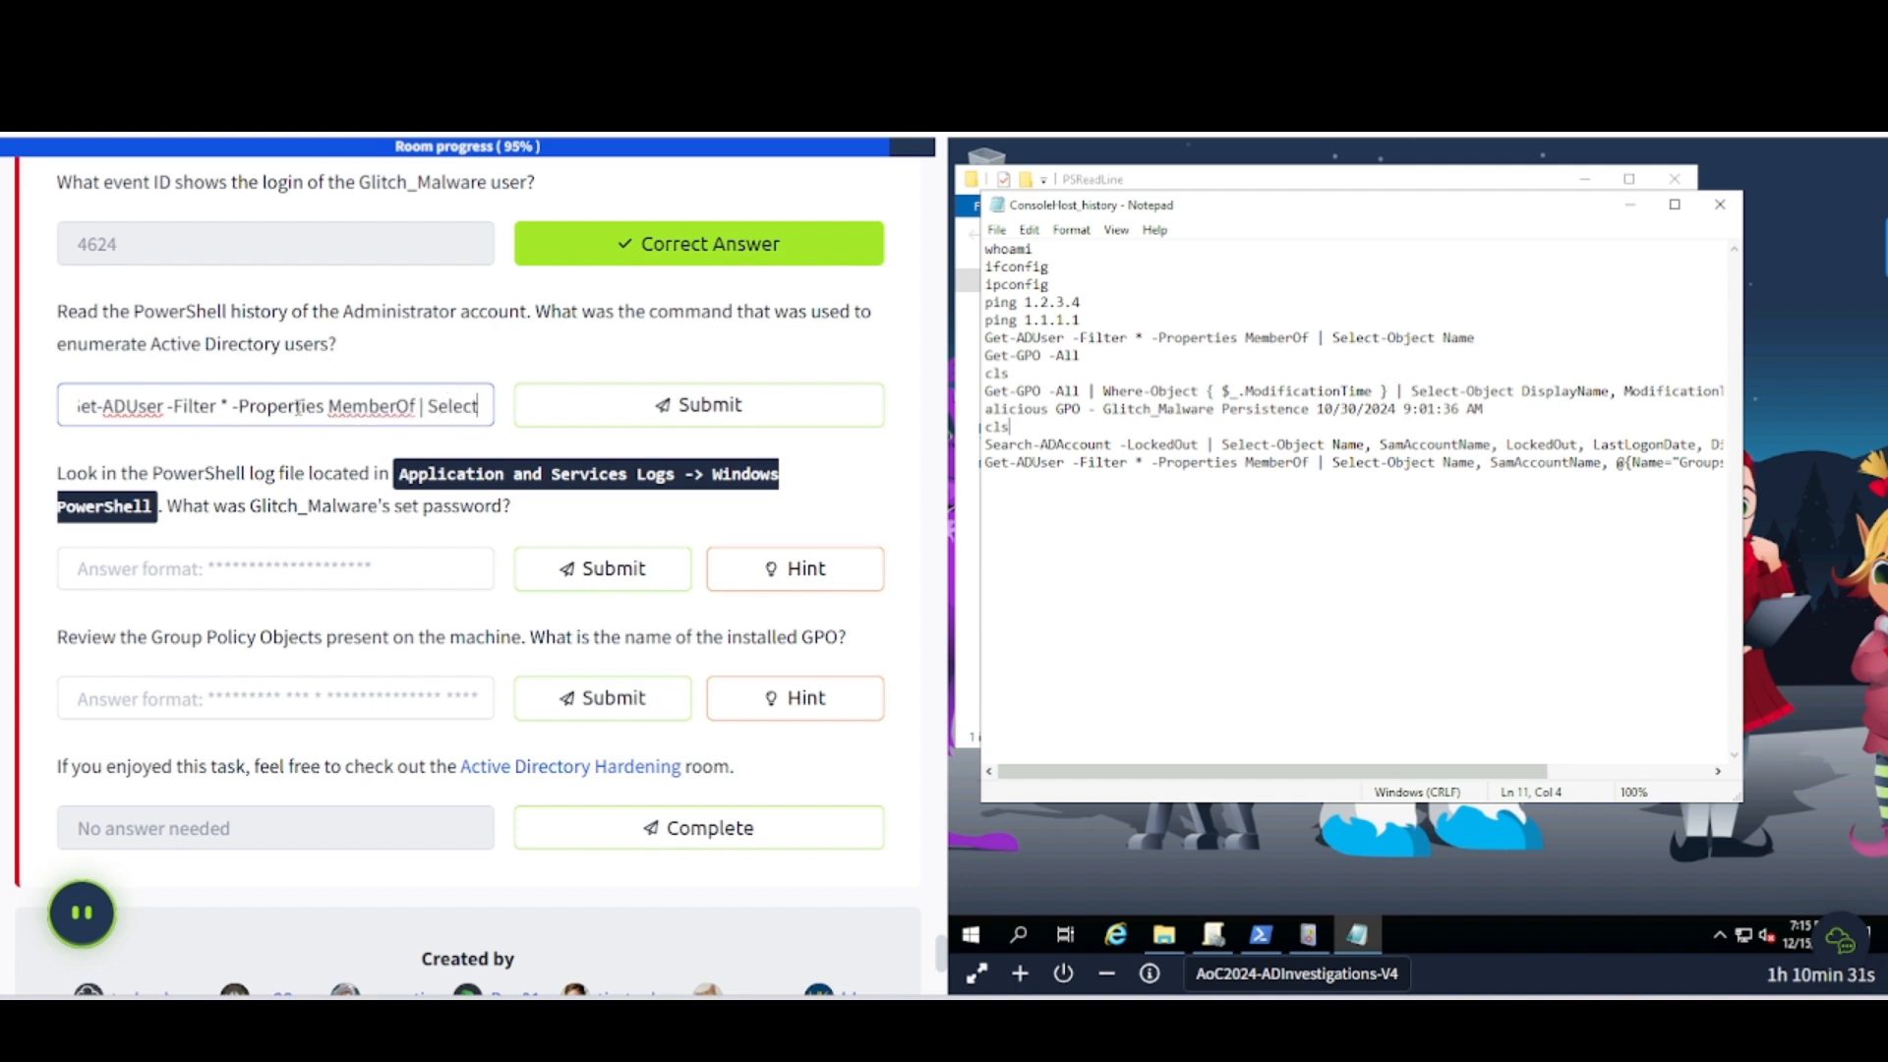
pyautogui.write('-')
pyautogui.write('Obj')
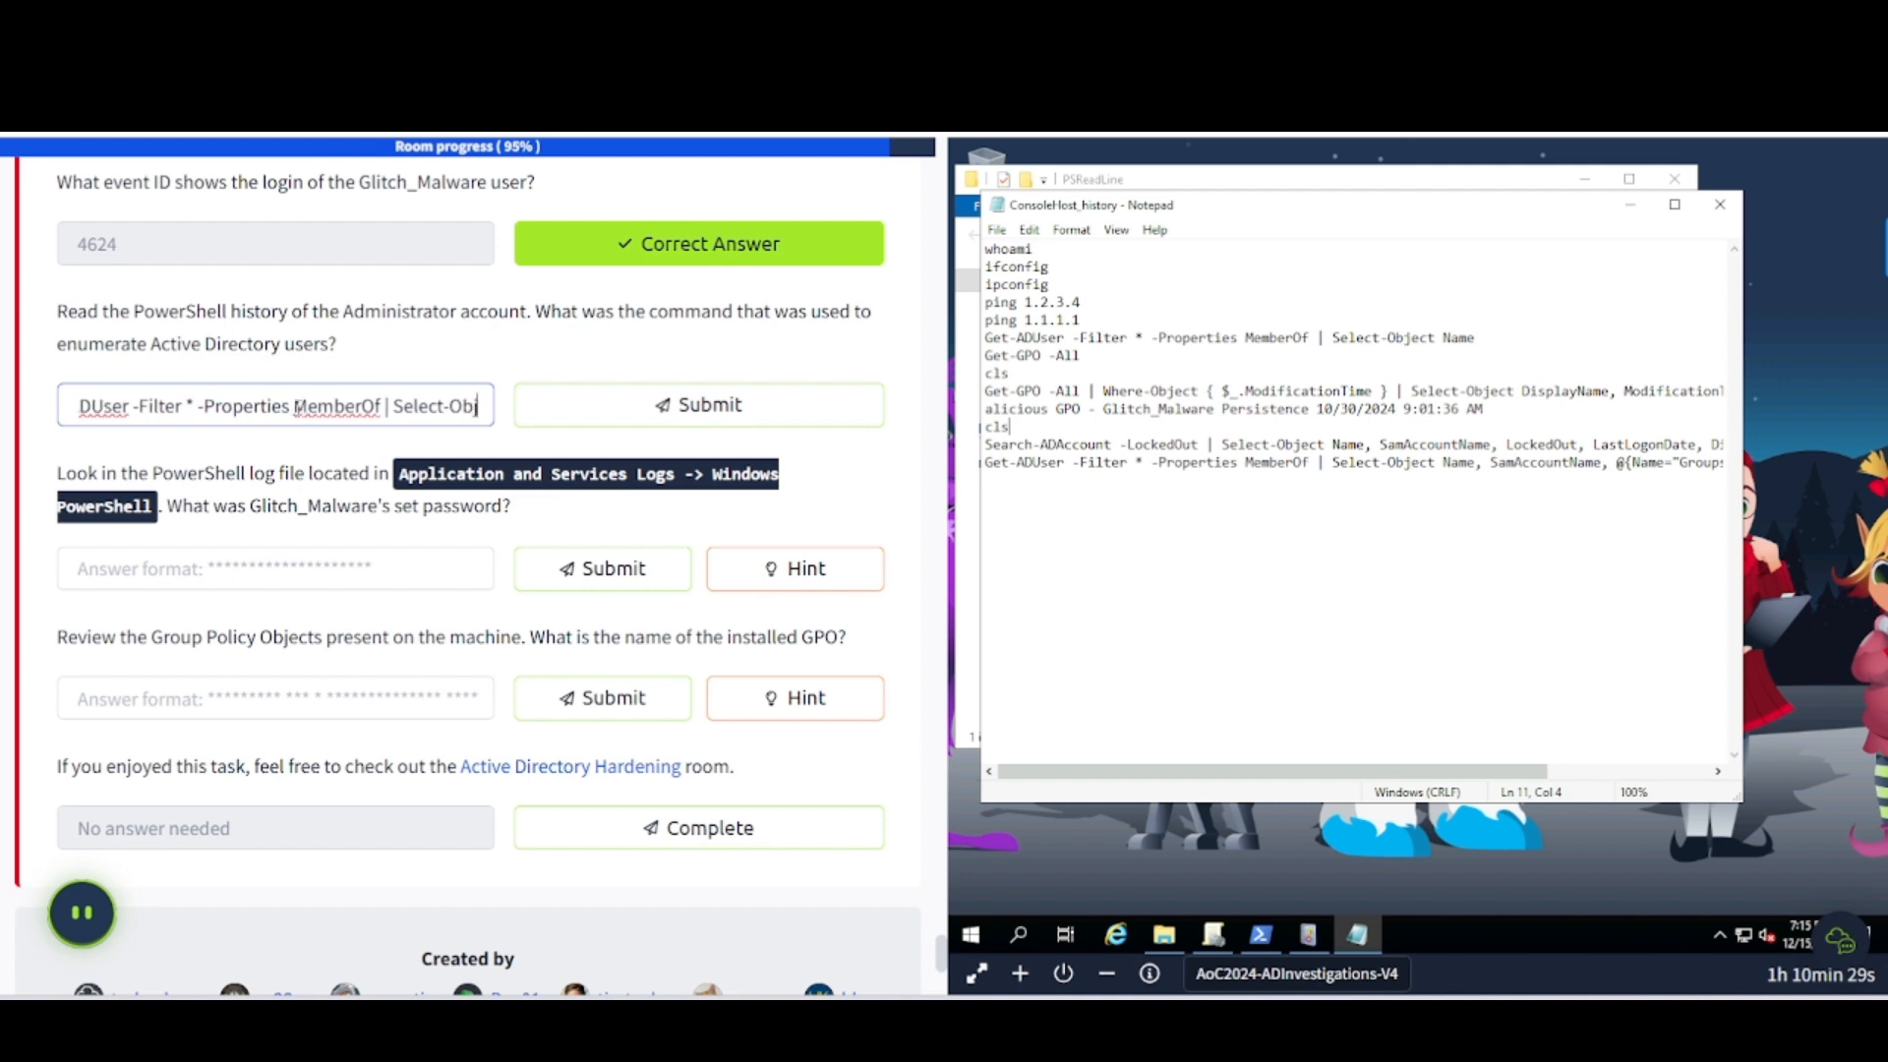
pyautogui.write('ect Name')
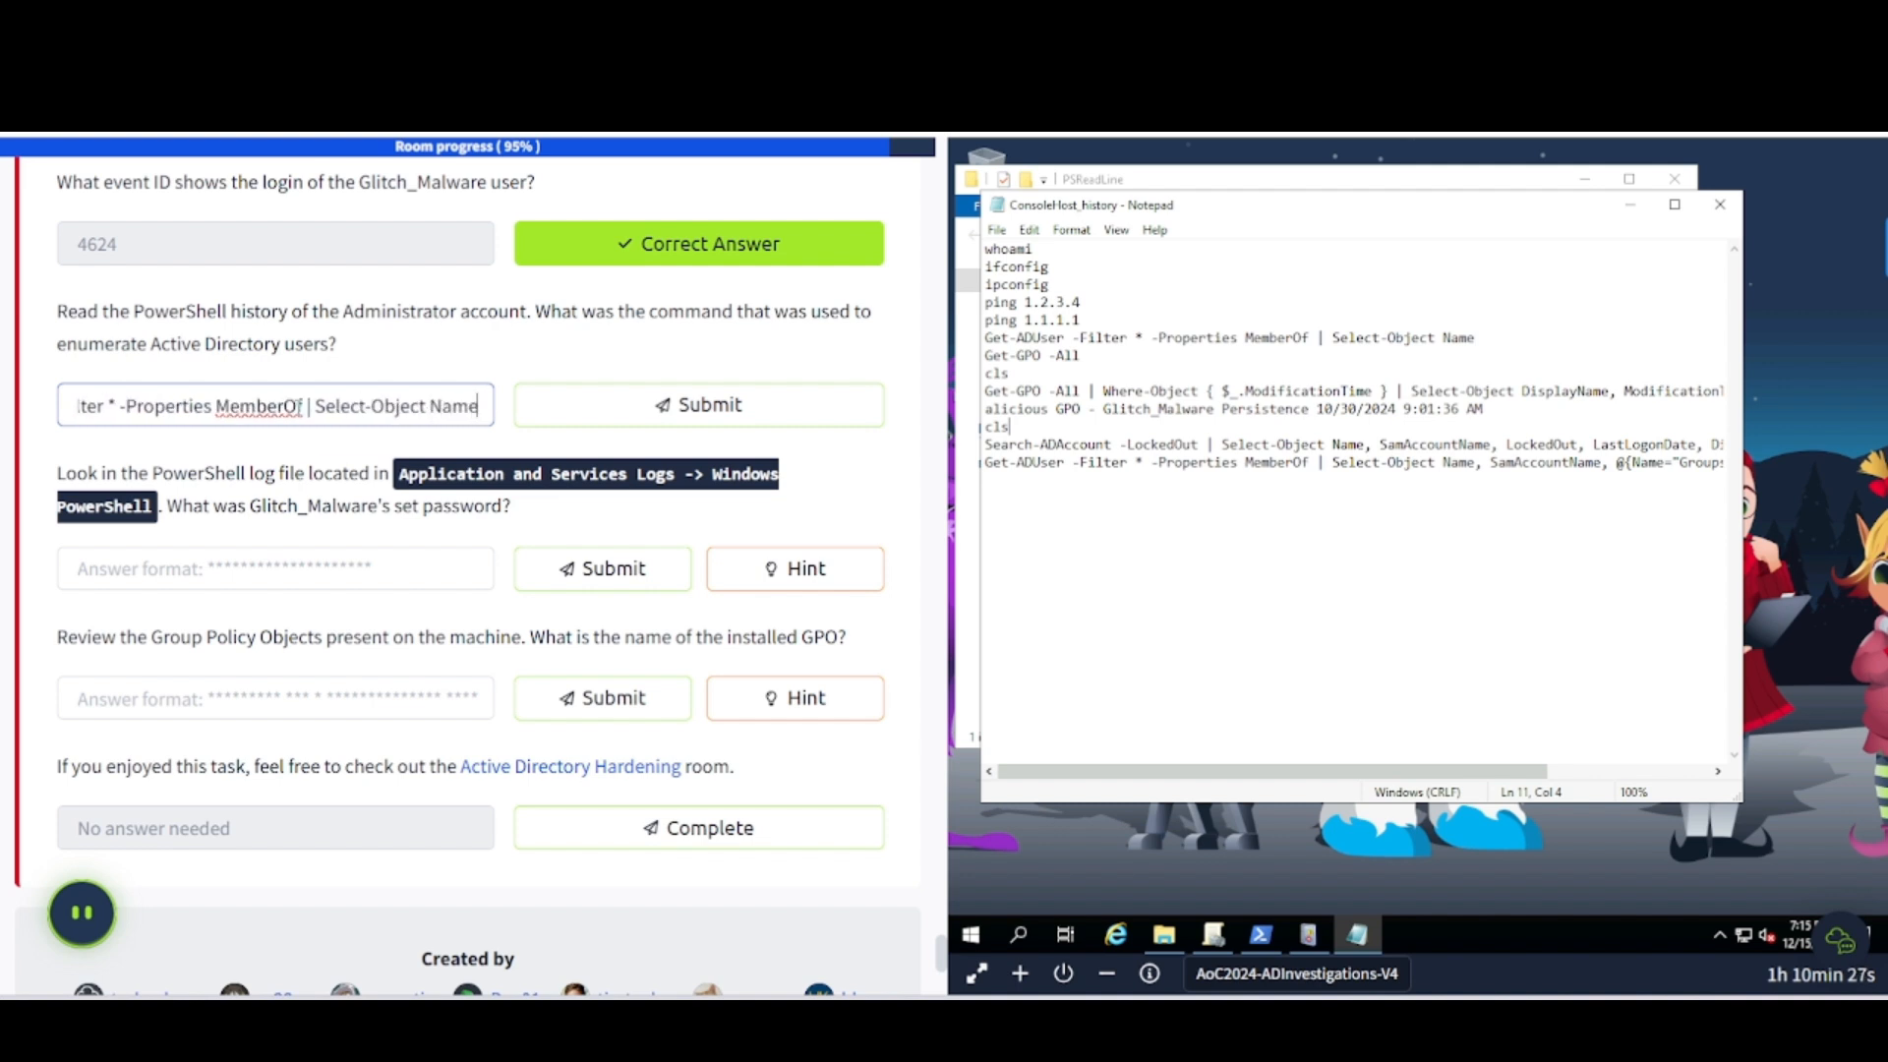
pyautogui.press('Return')
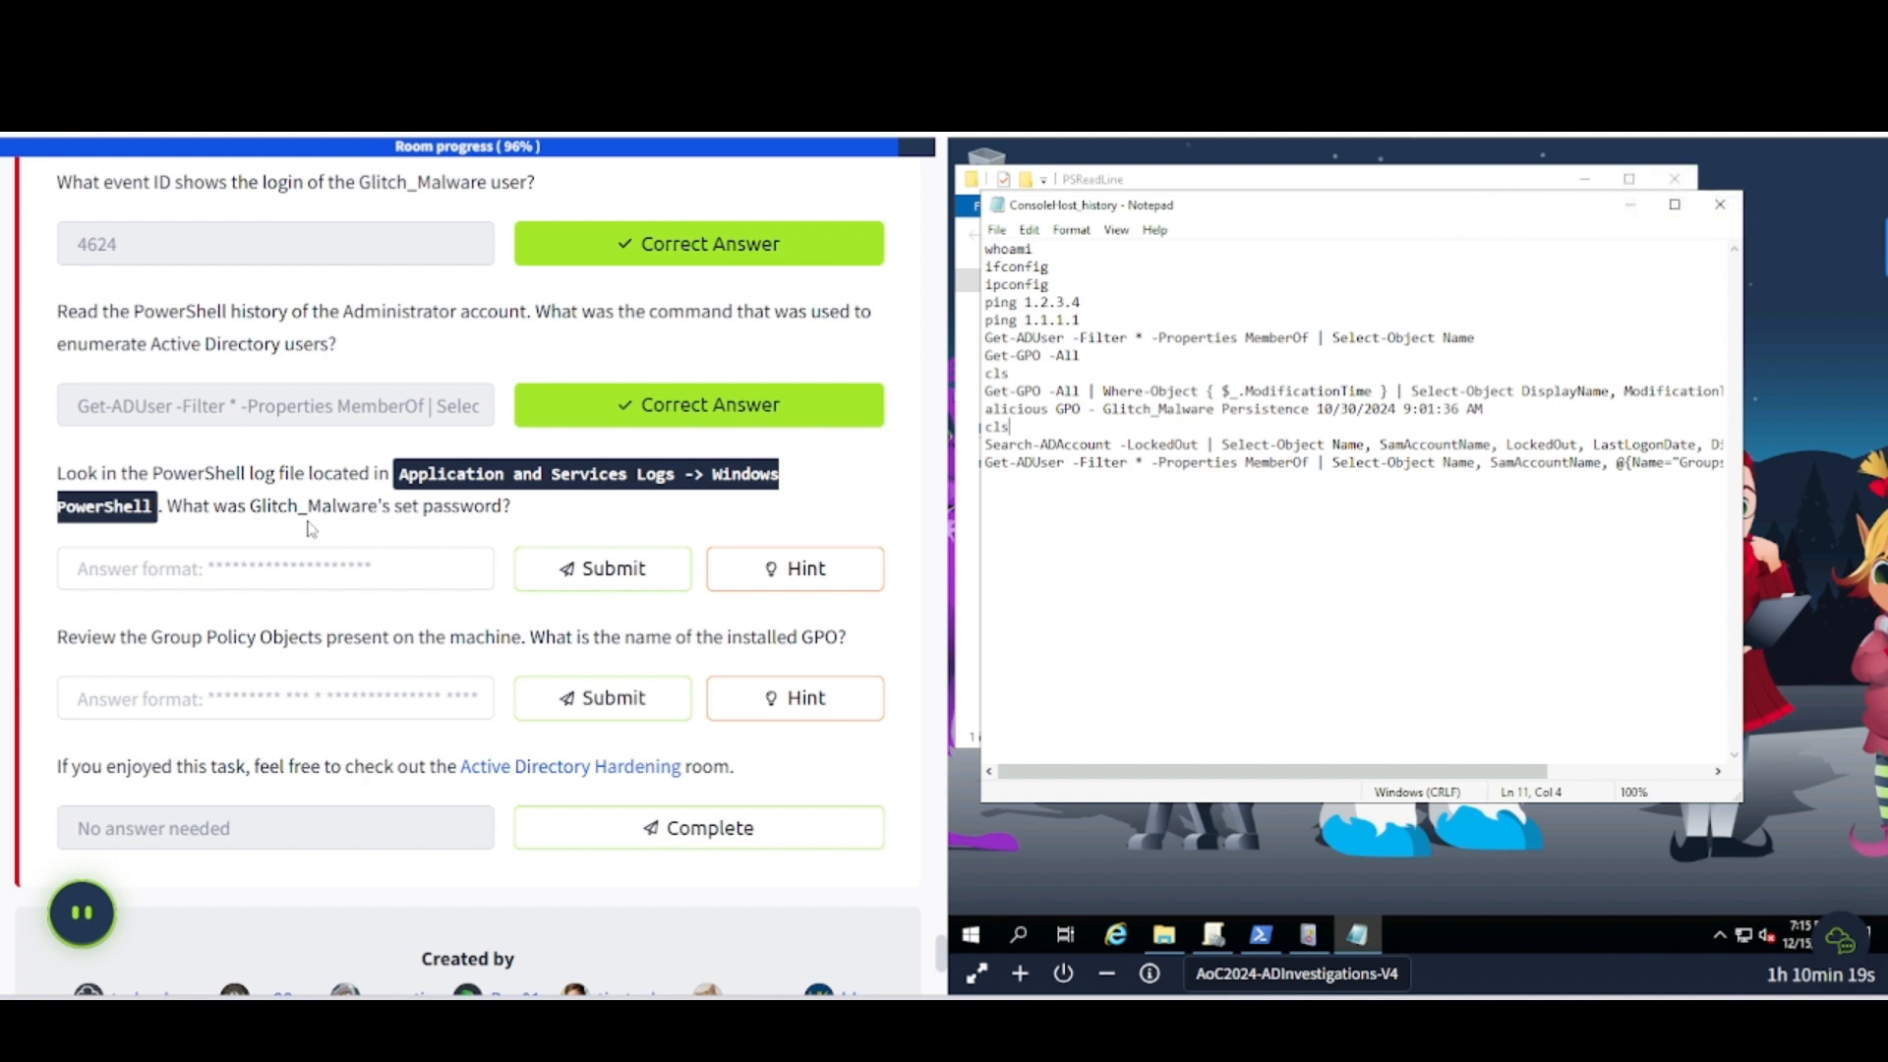
pyautogui.moveTo(250, 510); pyautogui.dragTo(382, 510)
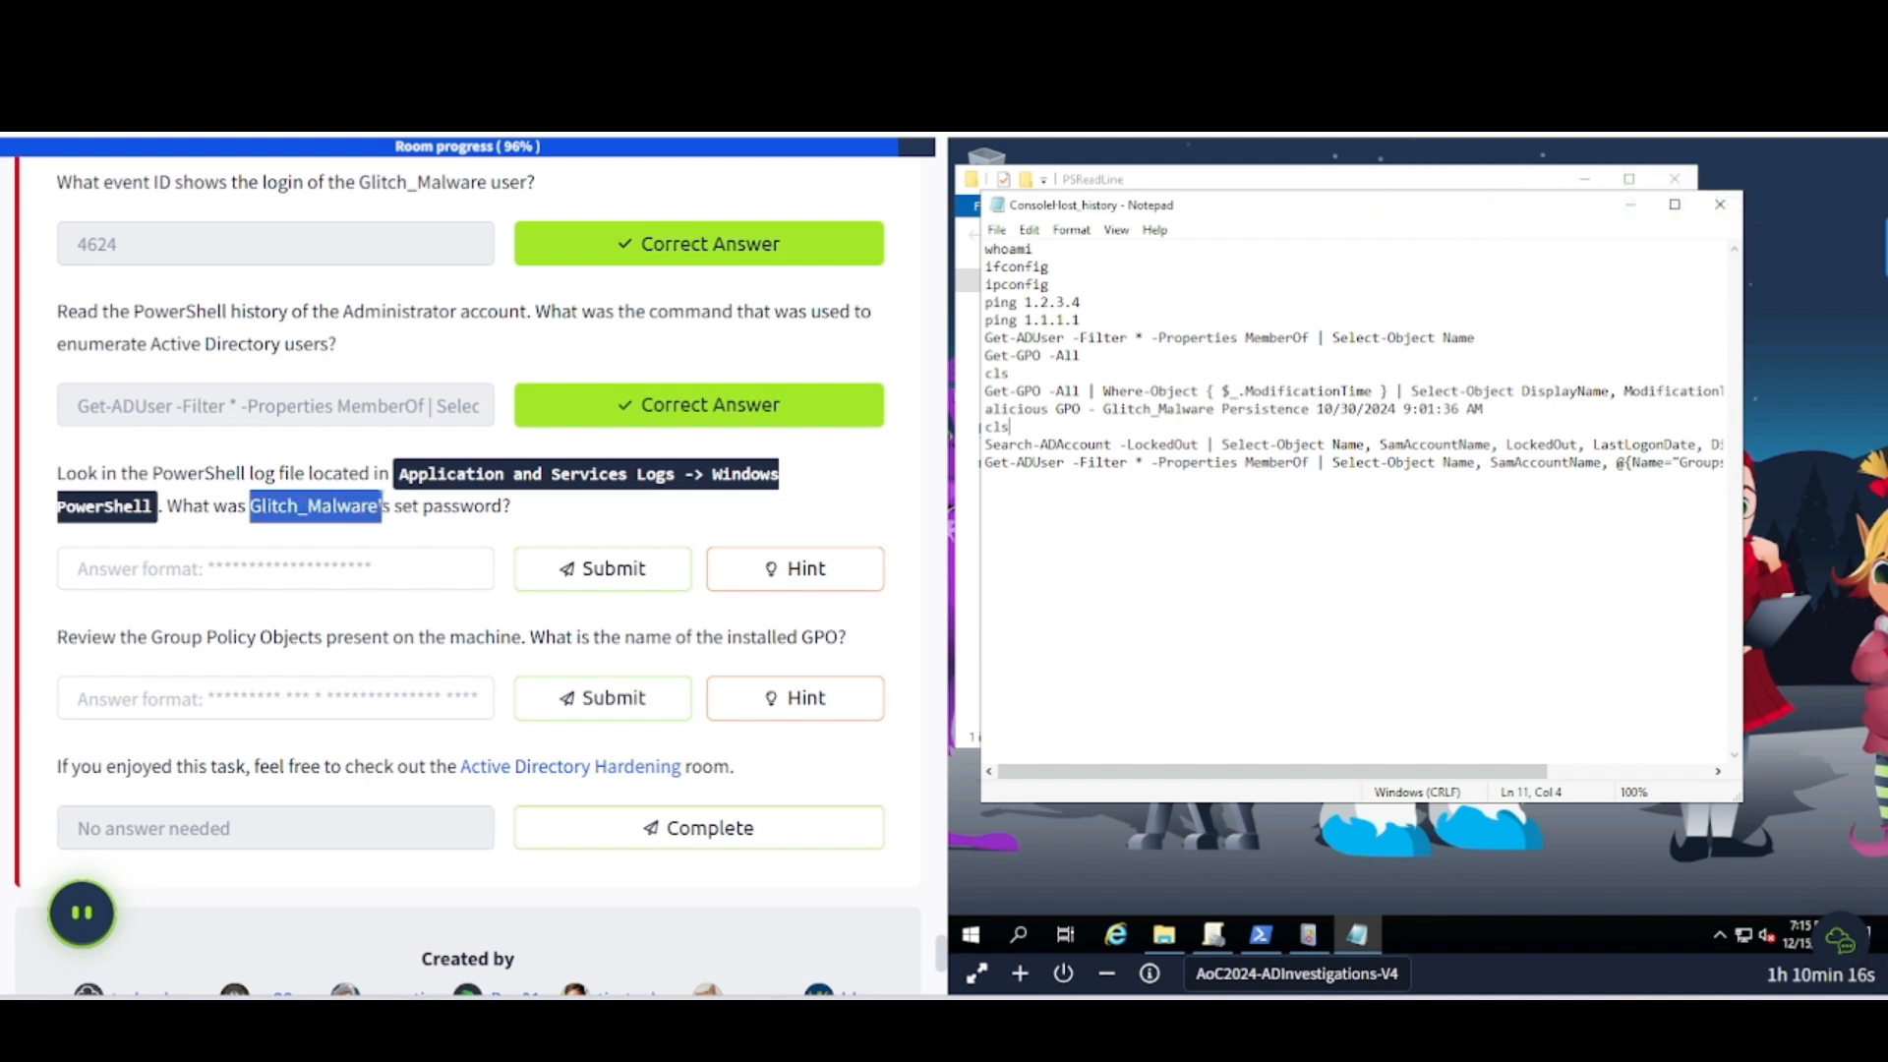
pyautogui.click(981, 516)
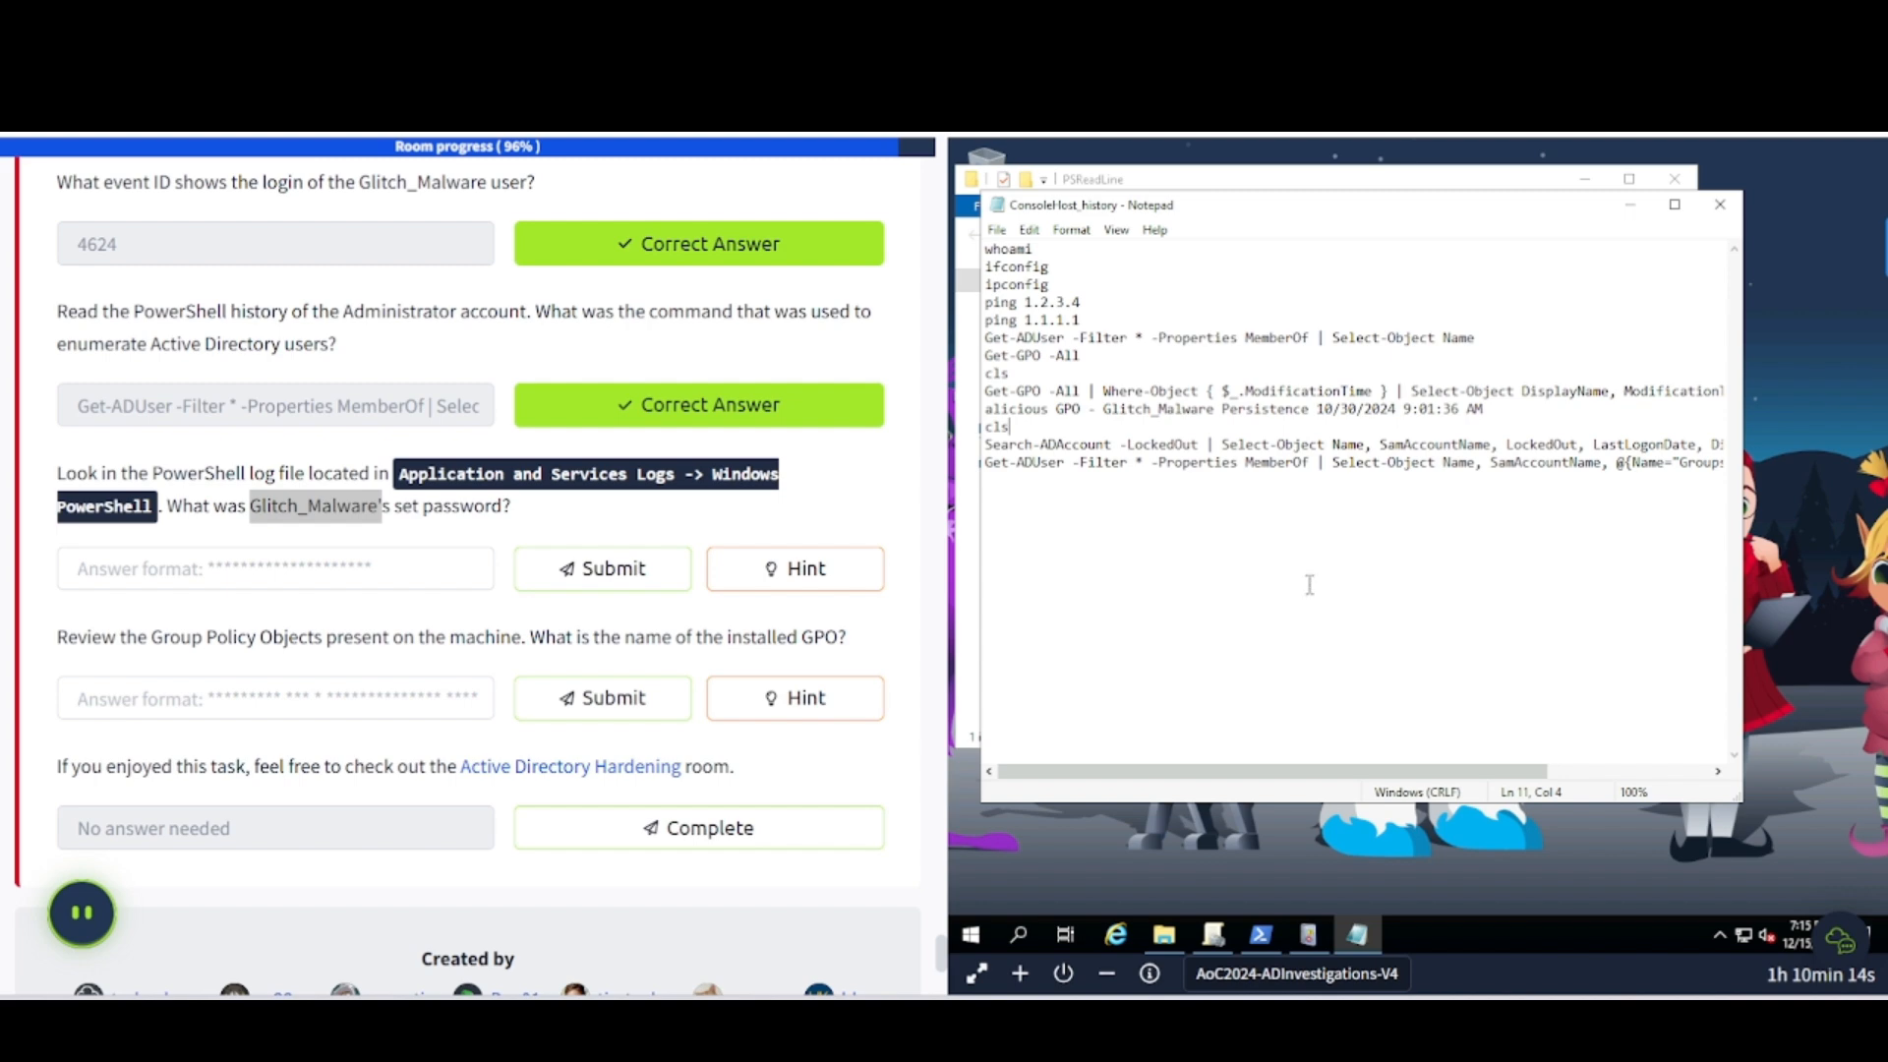
# - Search the Windows PowerShell event log for 'password' until the New-ADUser event appears
pyautogui.click(1308, 935)
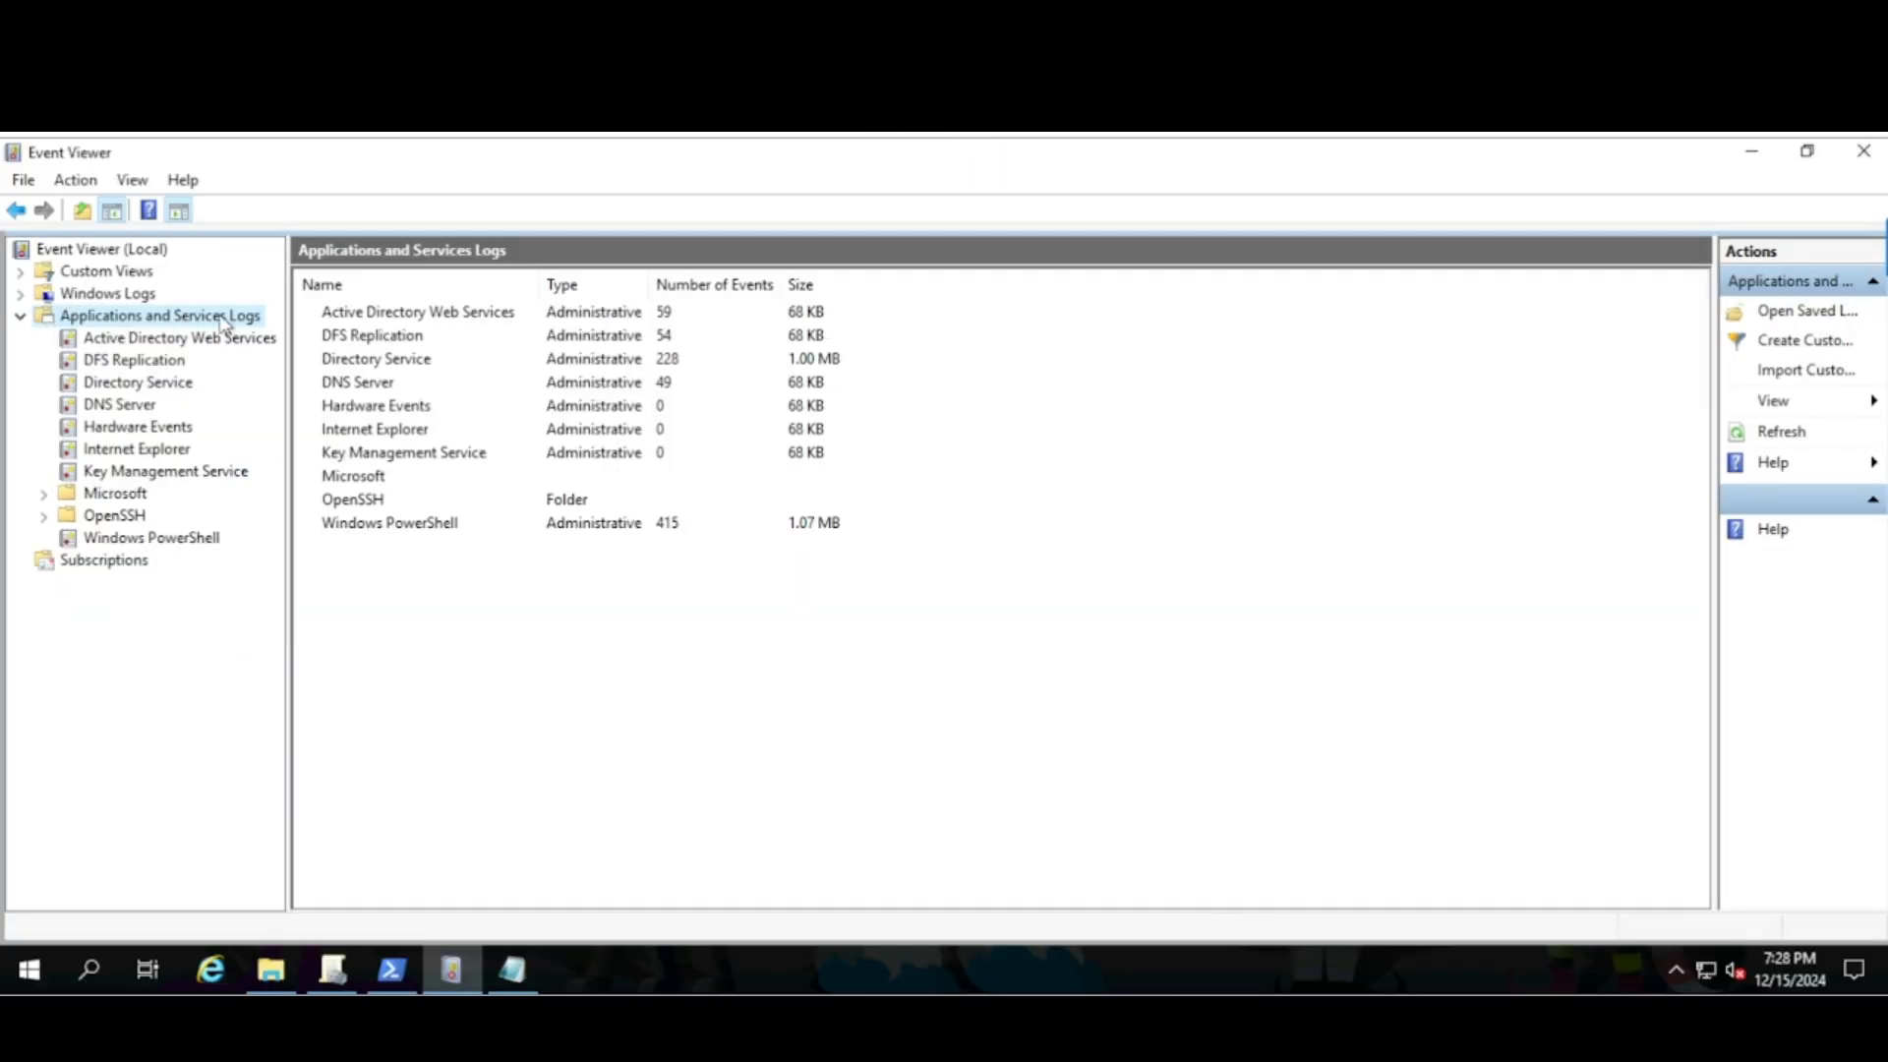
pyautogui.click(128, 538)
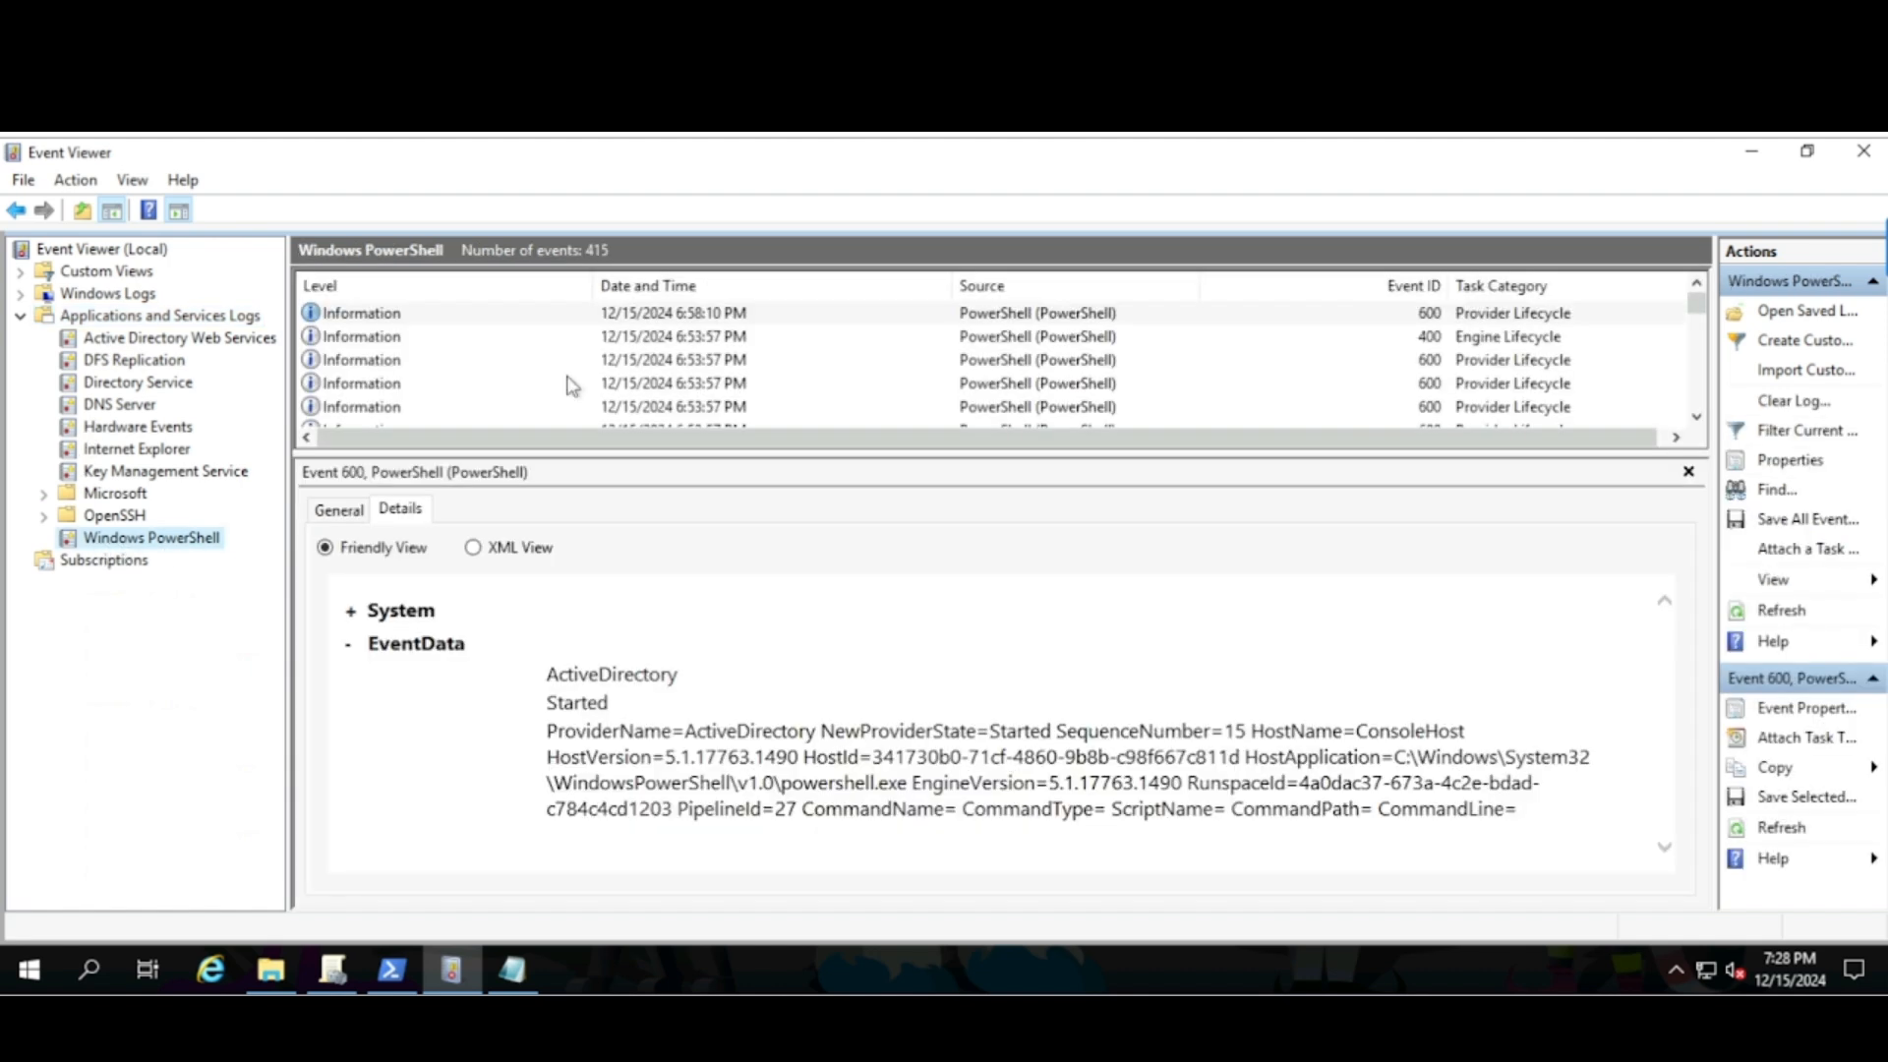
pyautogui.click(447, 315)
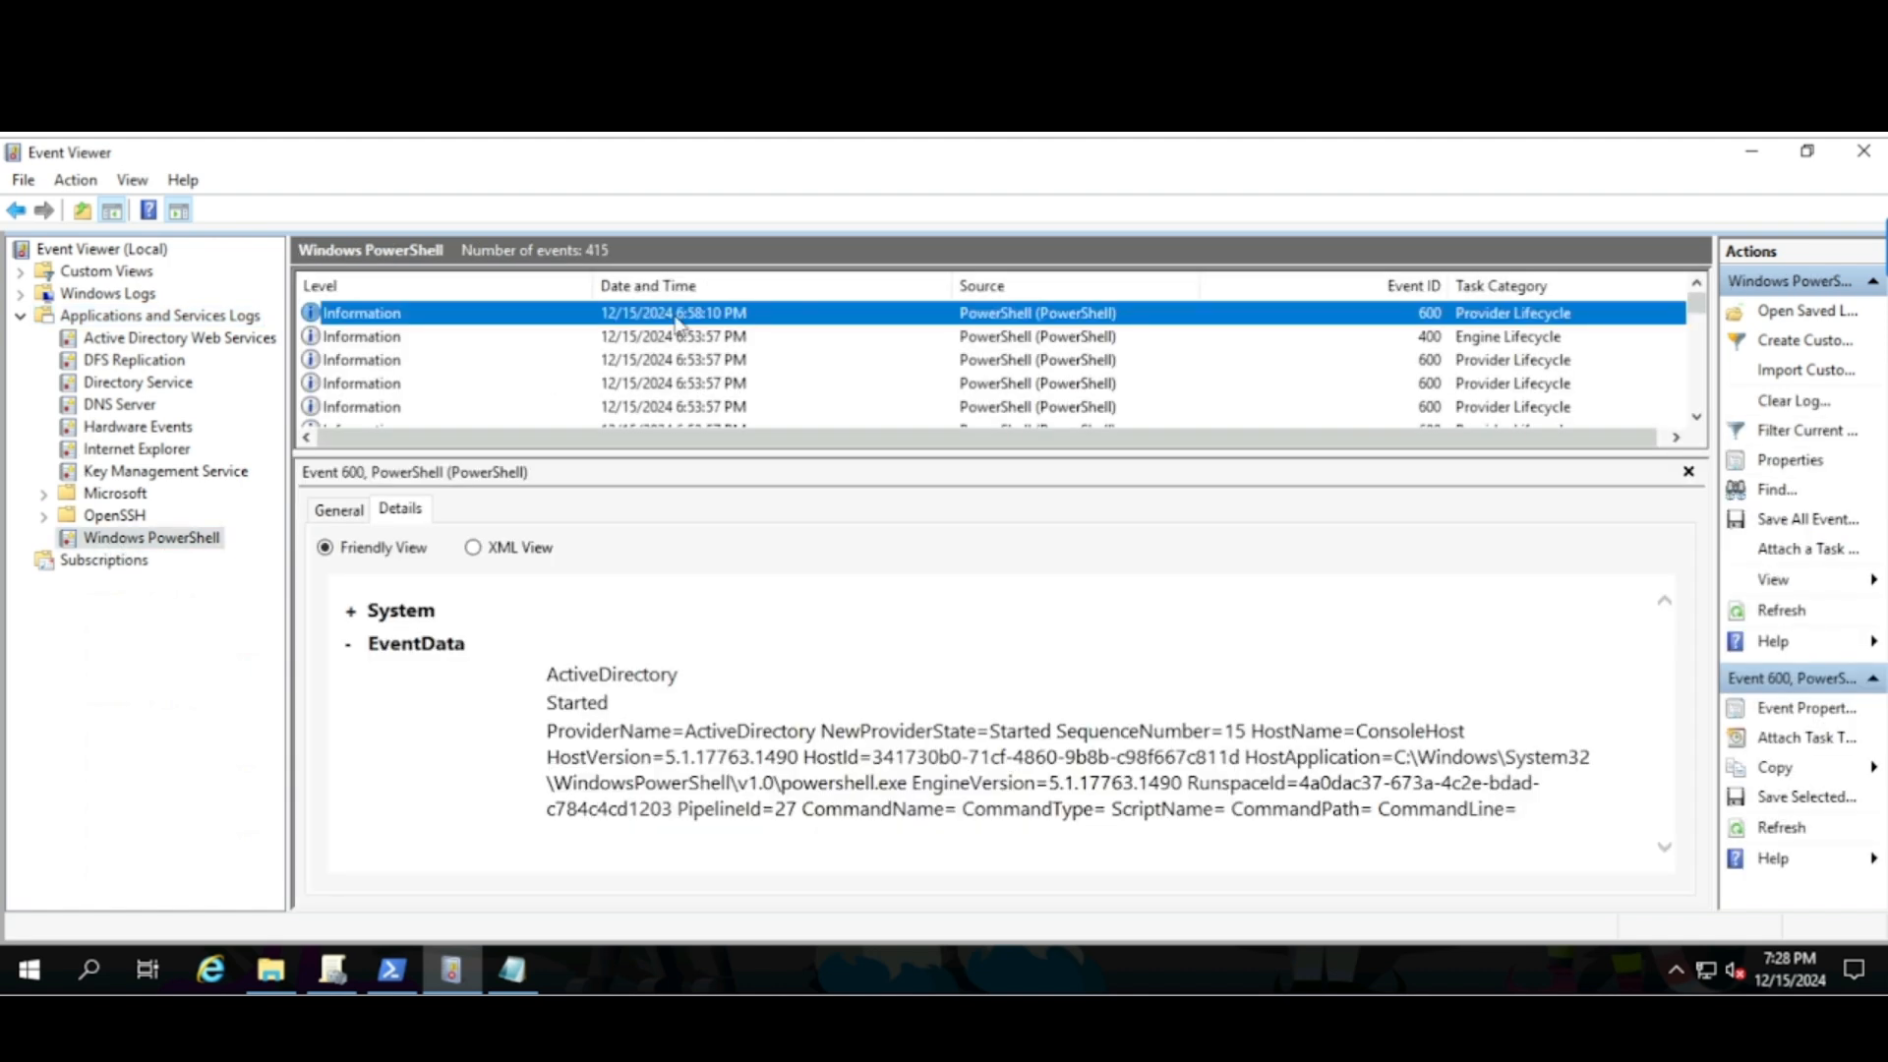
pyautogui.click(1775, 489)
pyautogui.click(1104, 526)
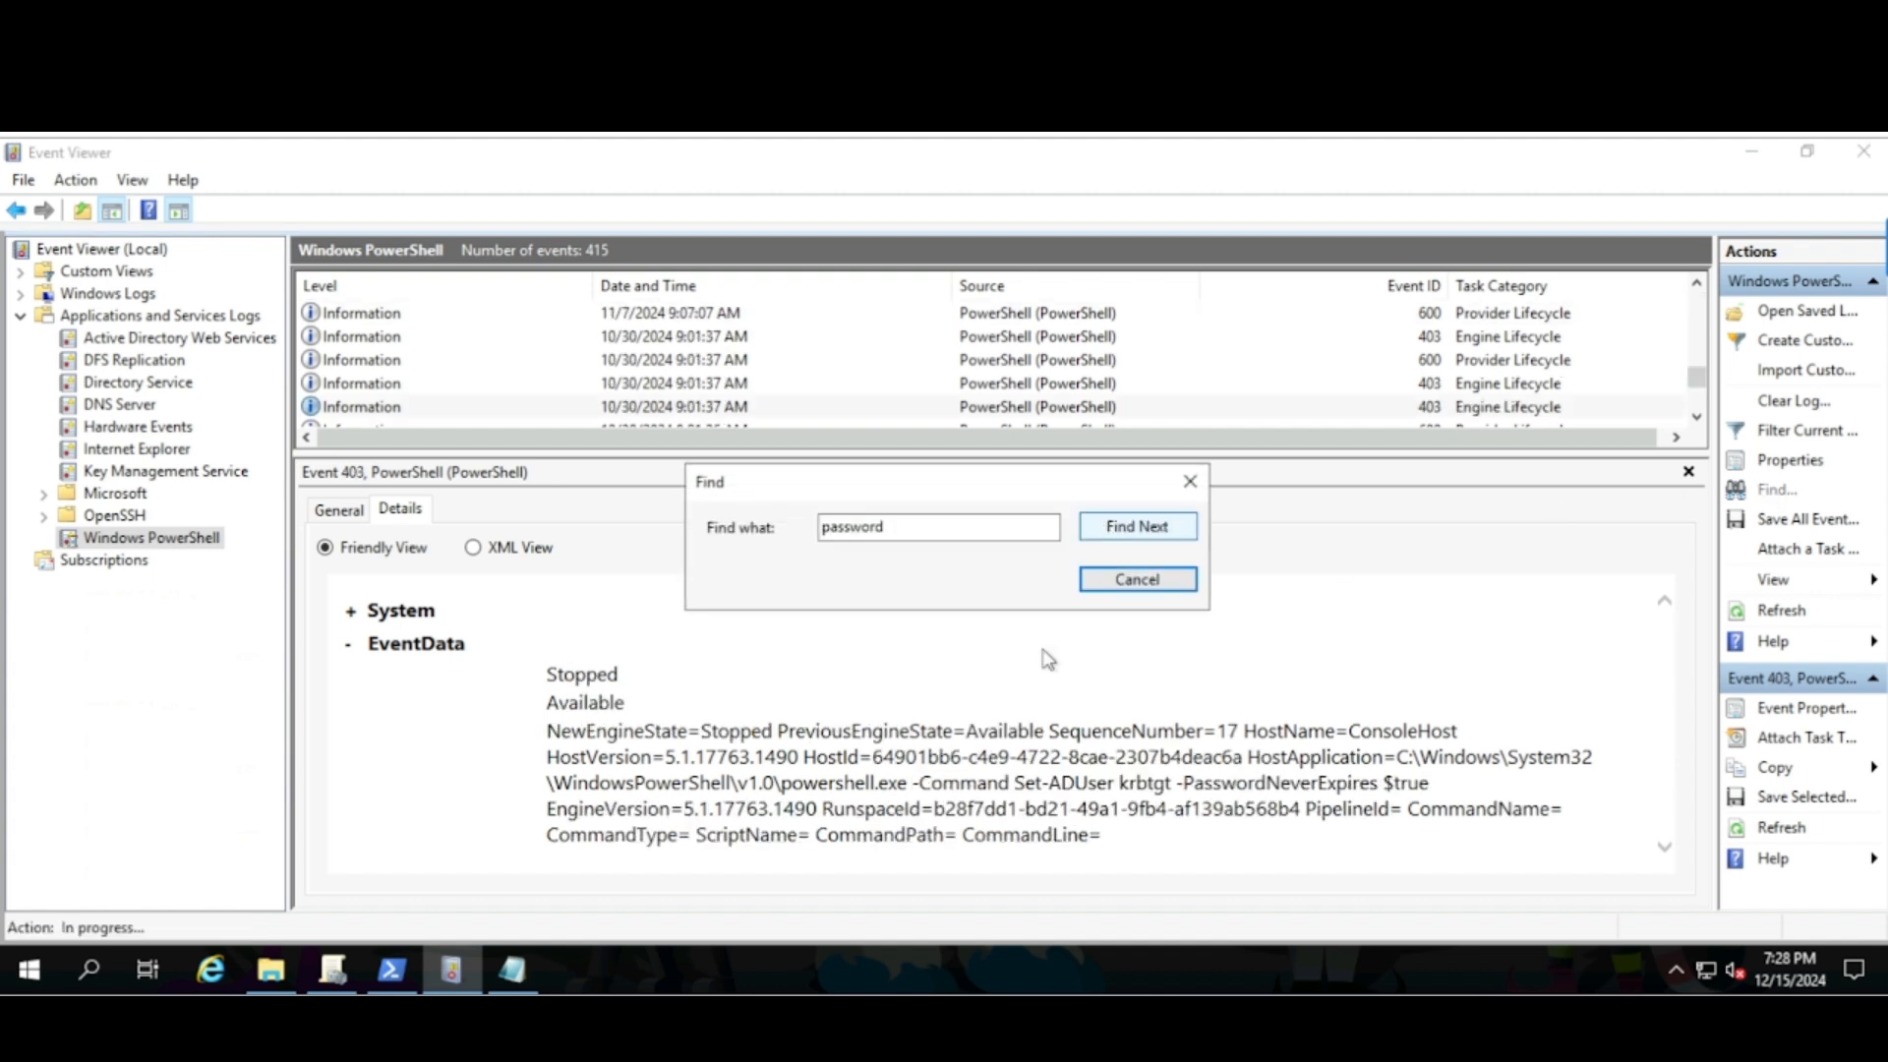
pyautogui.click(1192, 482)
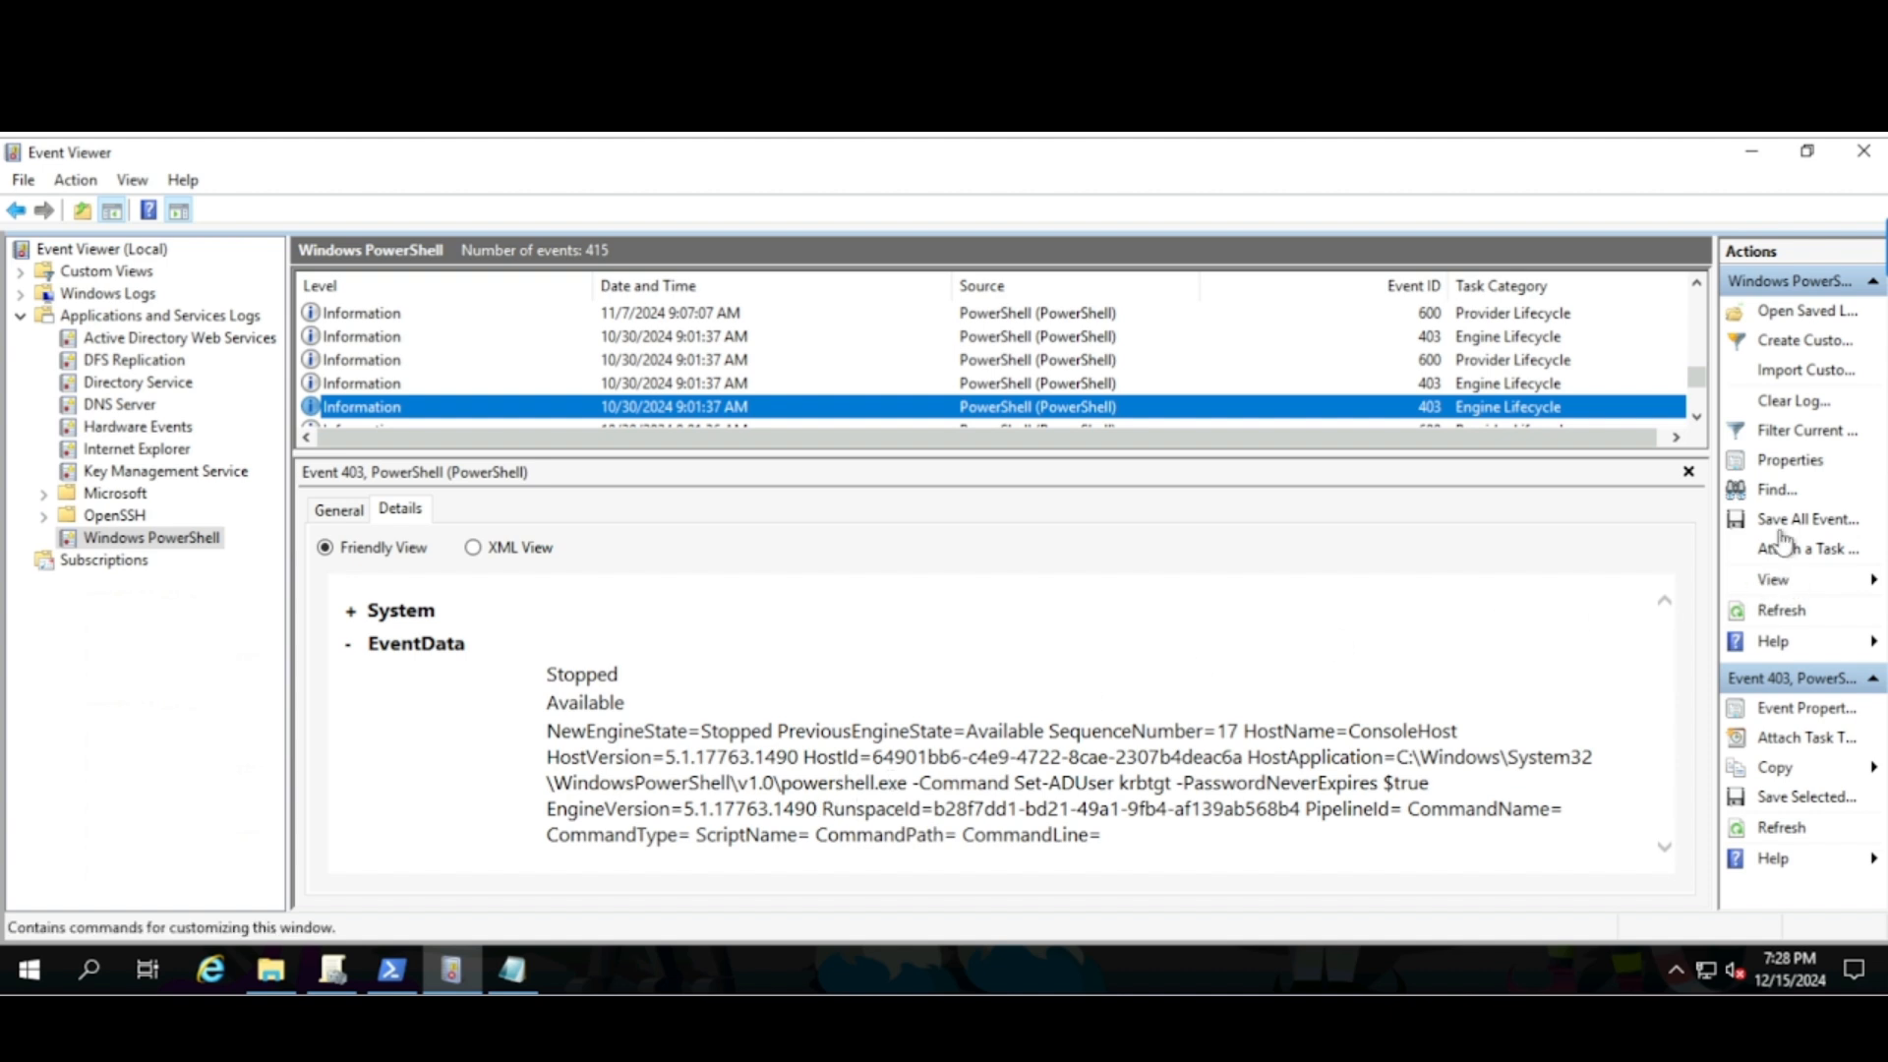
pyautogui.click(1765, 491)
pyautogui.click(1177, 528)
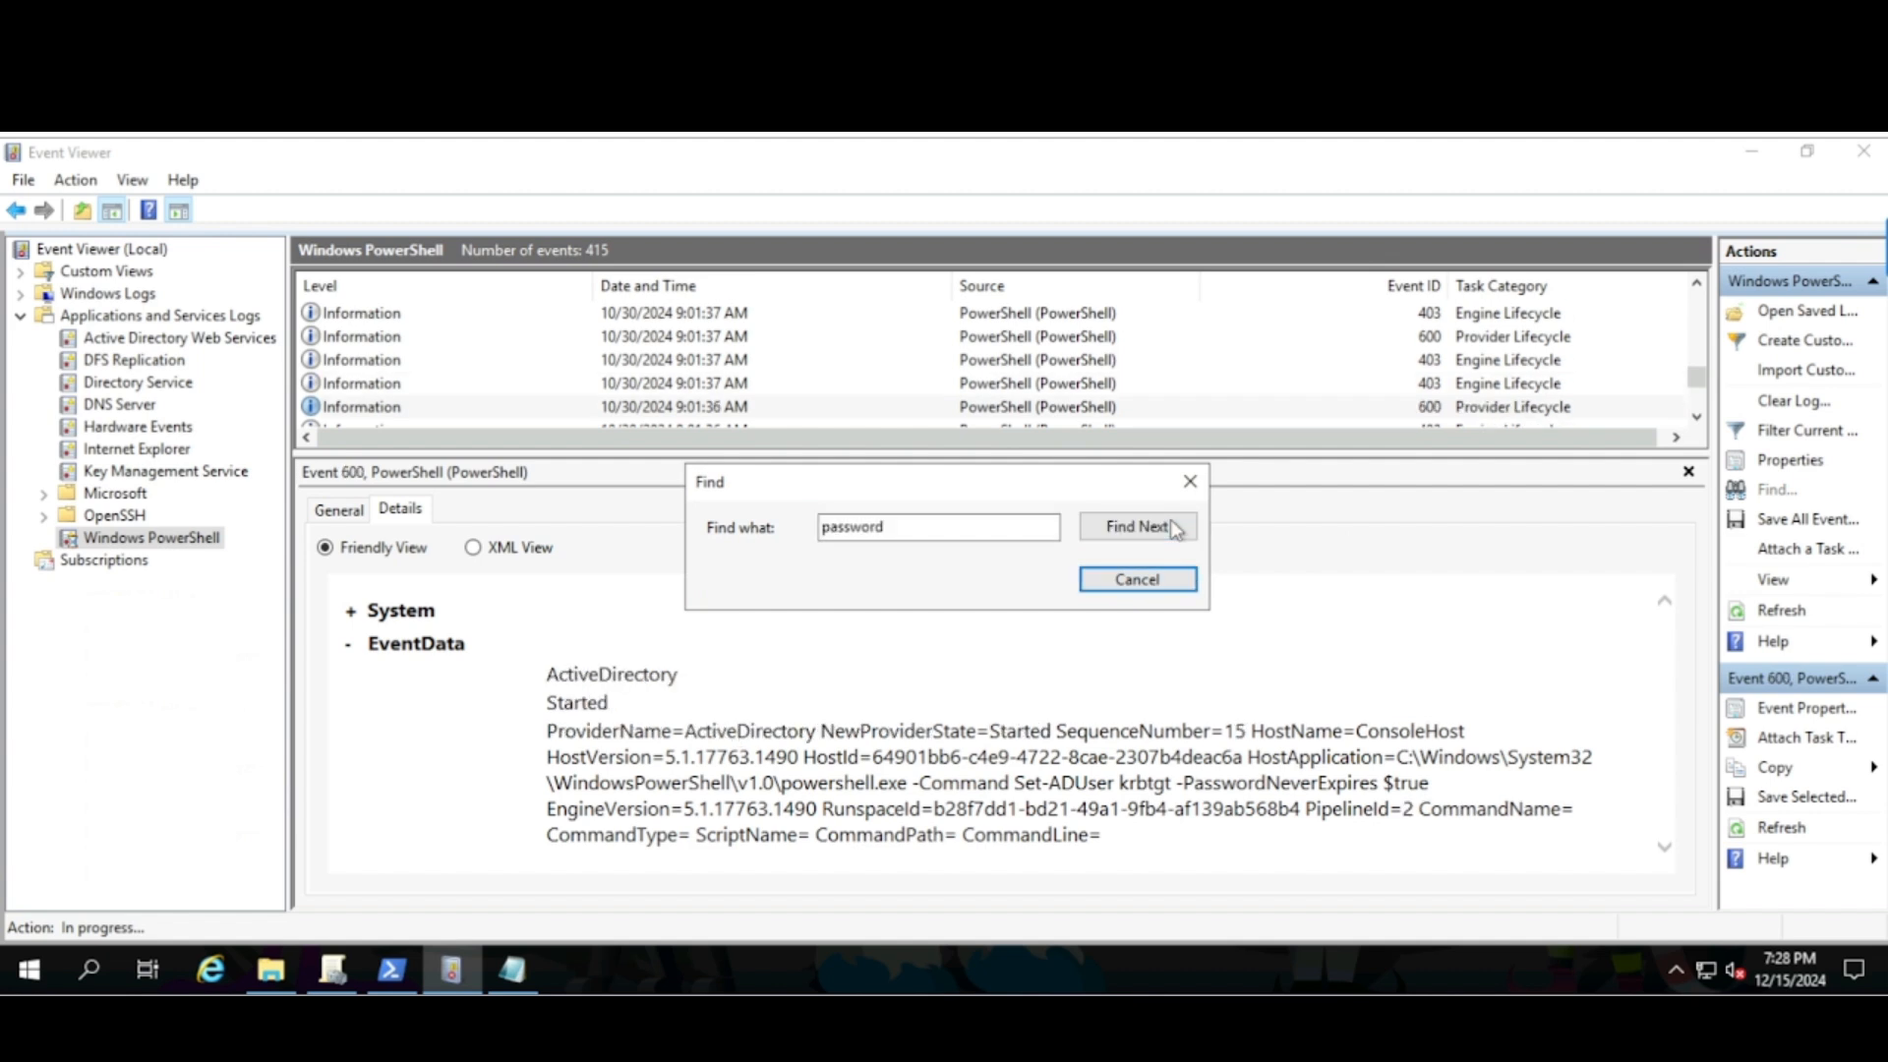
pyautogui.click(1177, 528)
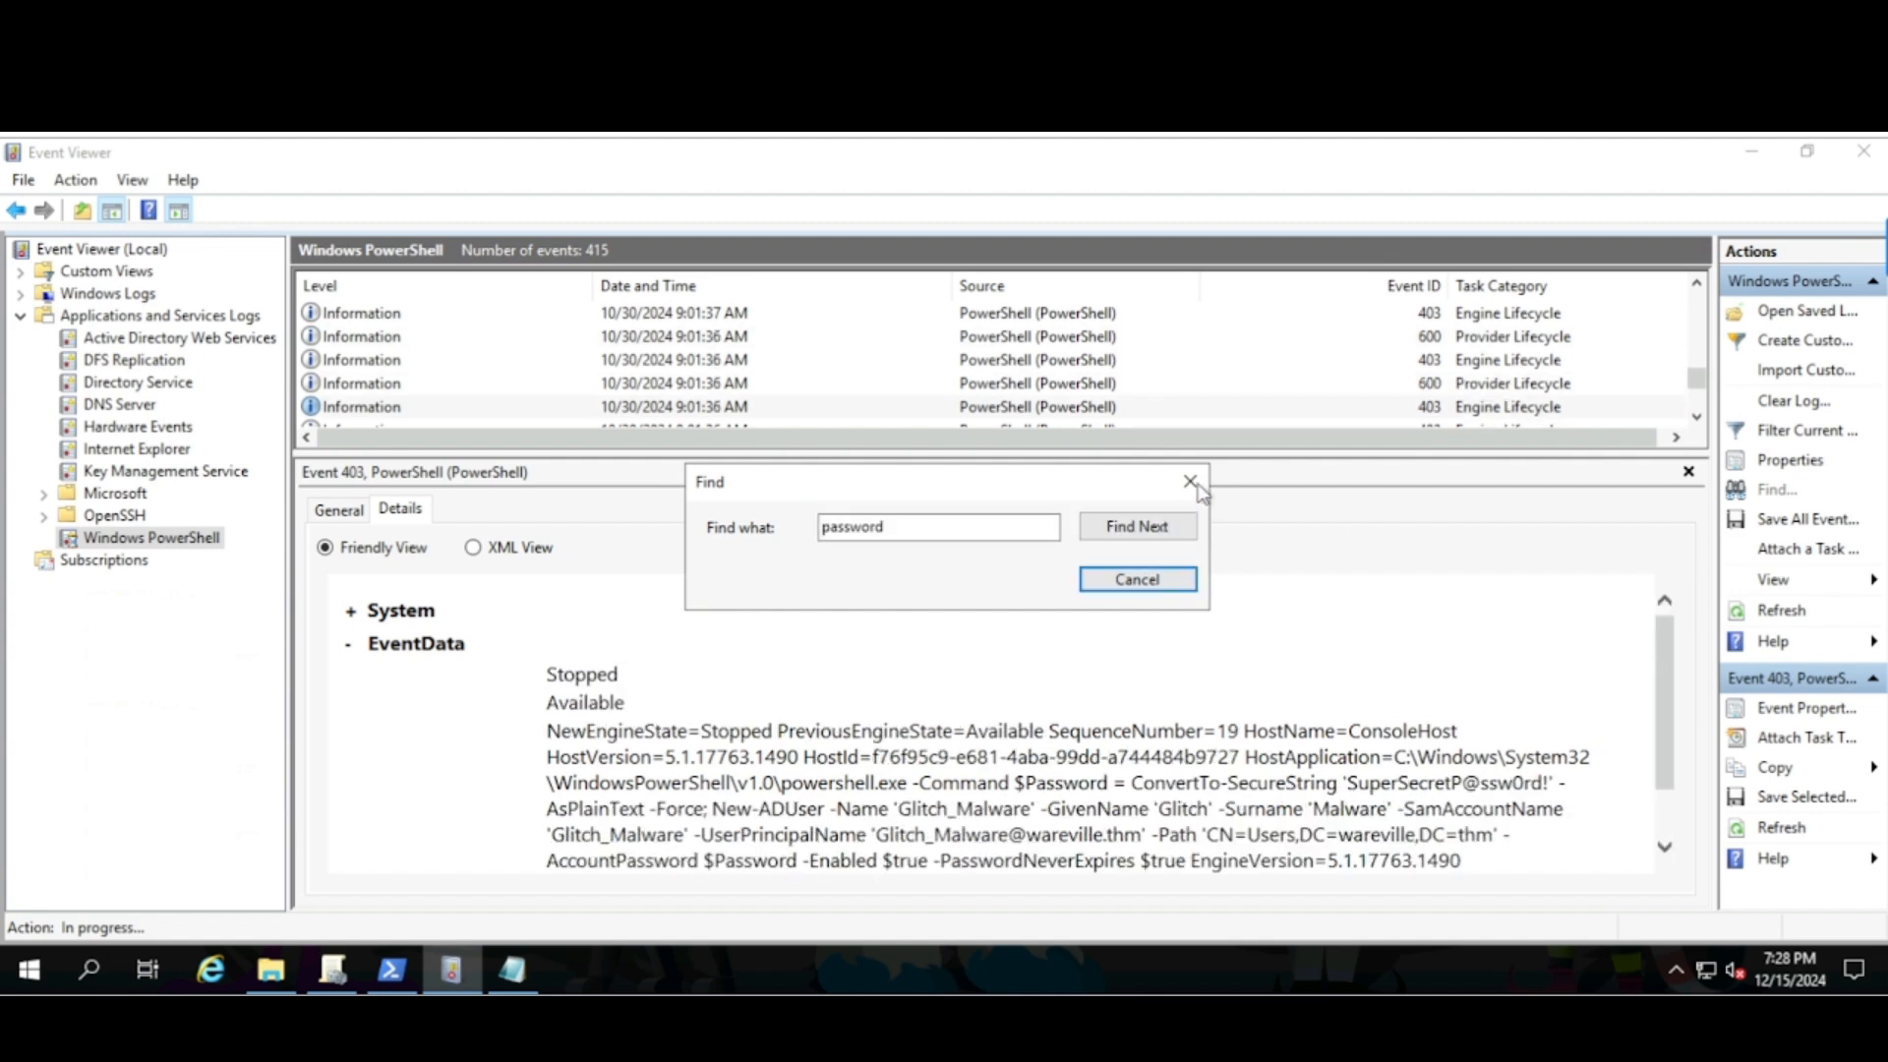
pyautogui.click(1190, 481)
# - Select the Glitch_Malware password inside the event's logged New-ADUser command
pyautogui.scroll(-1, 935, 819)
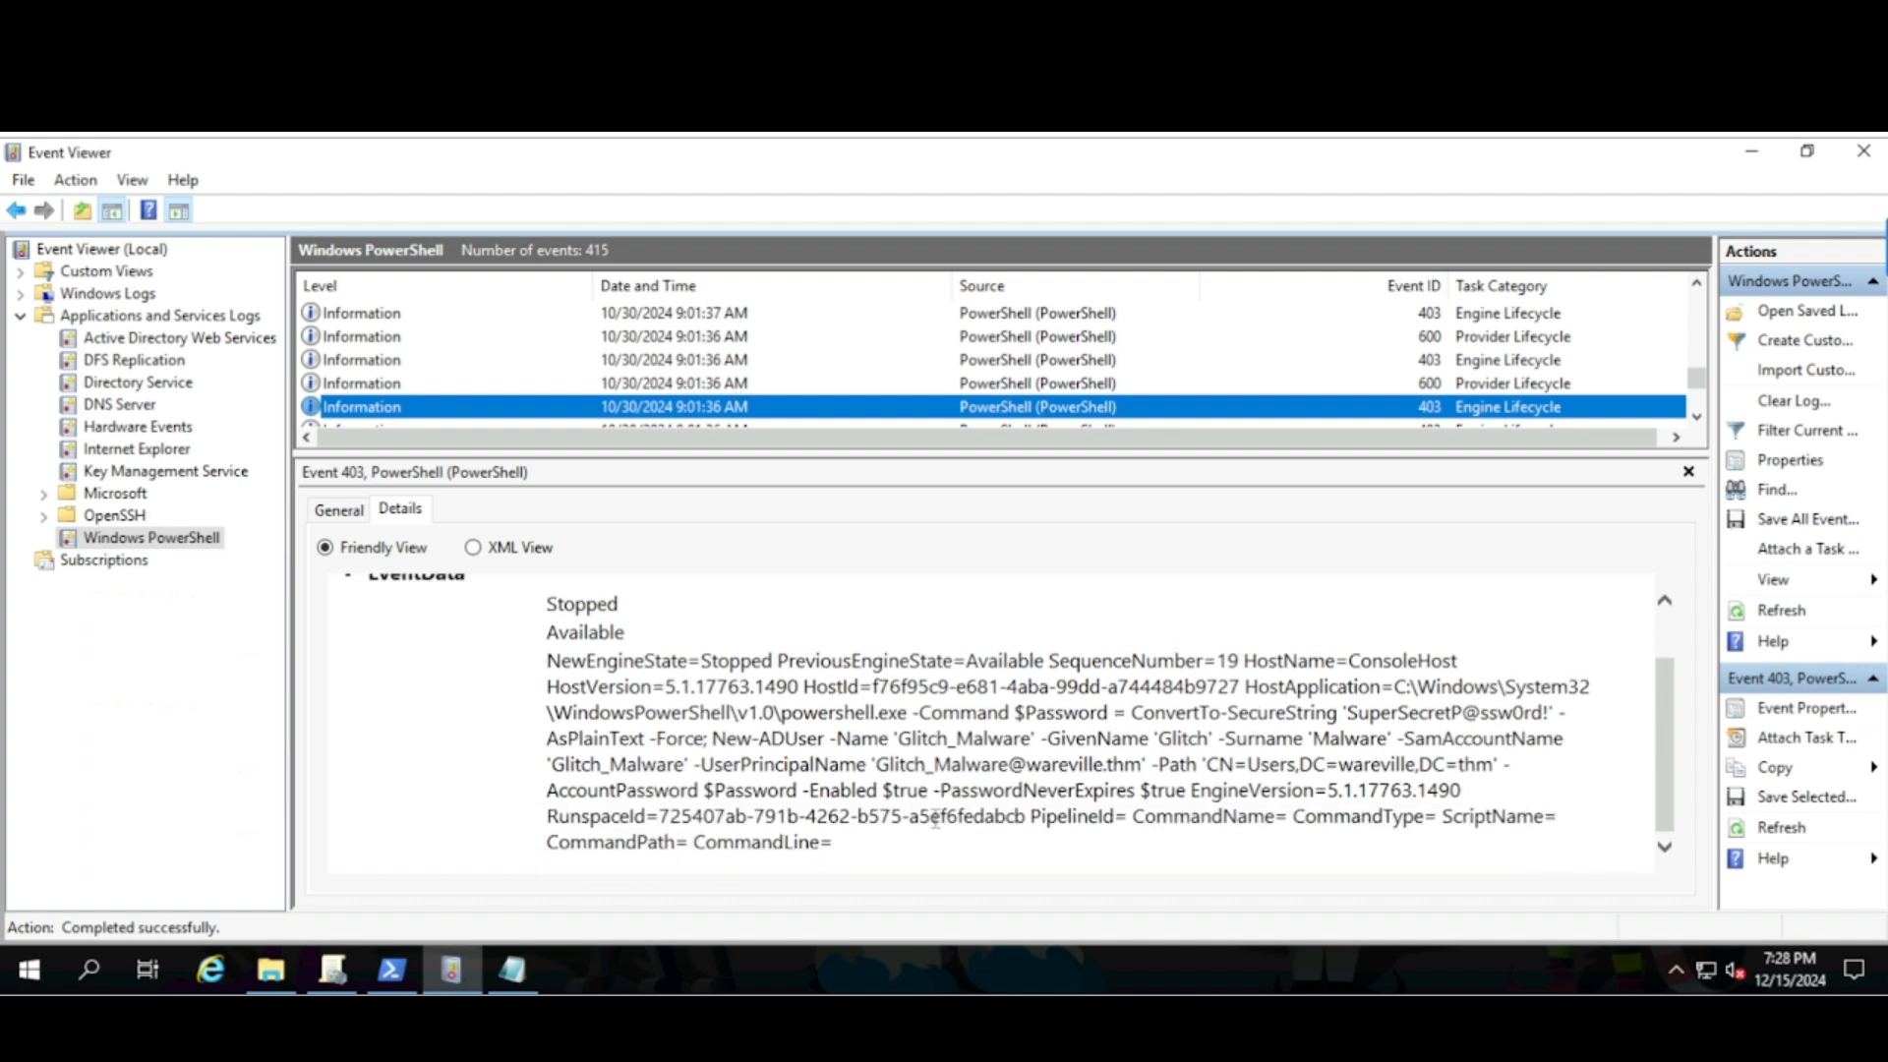
pyautogui.click(1176, 708)
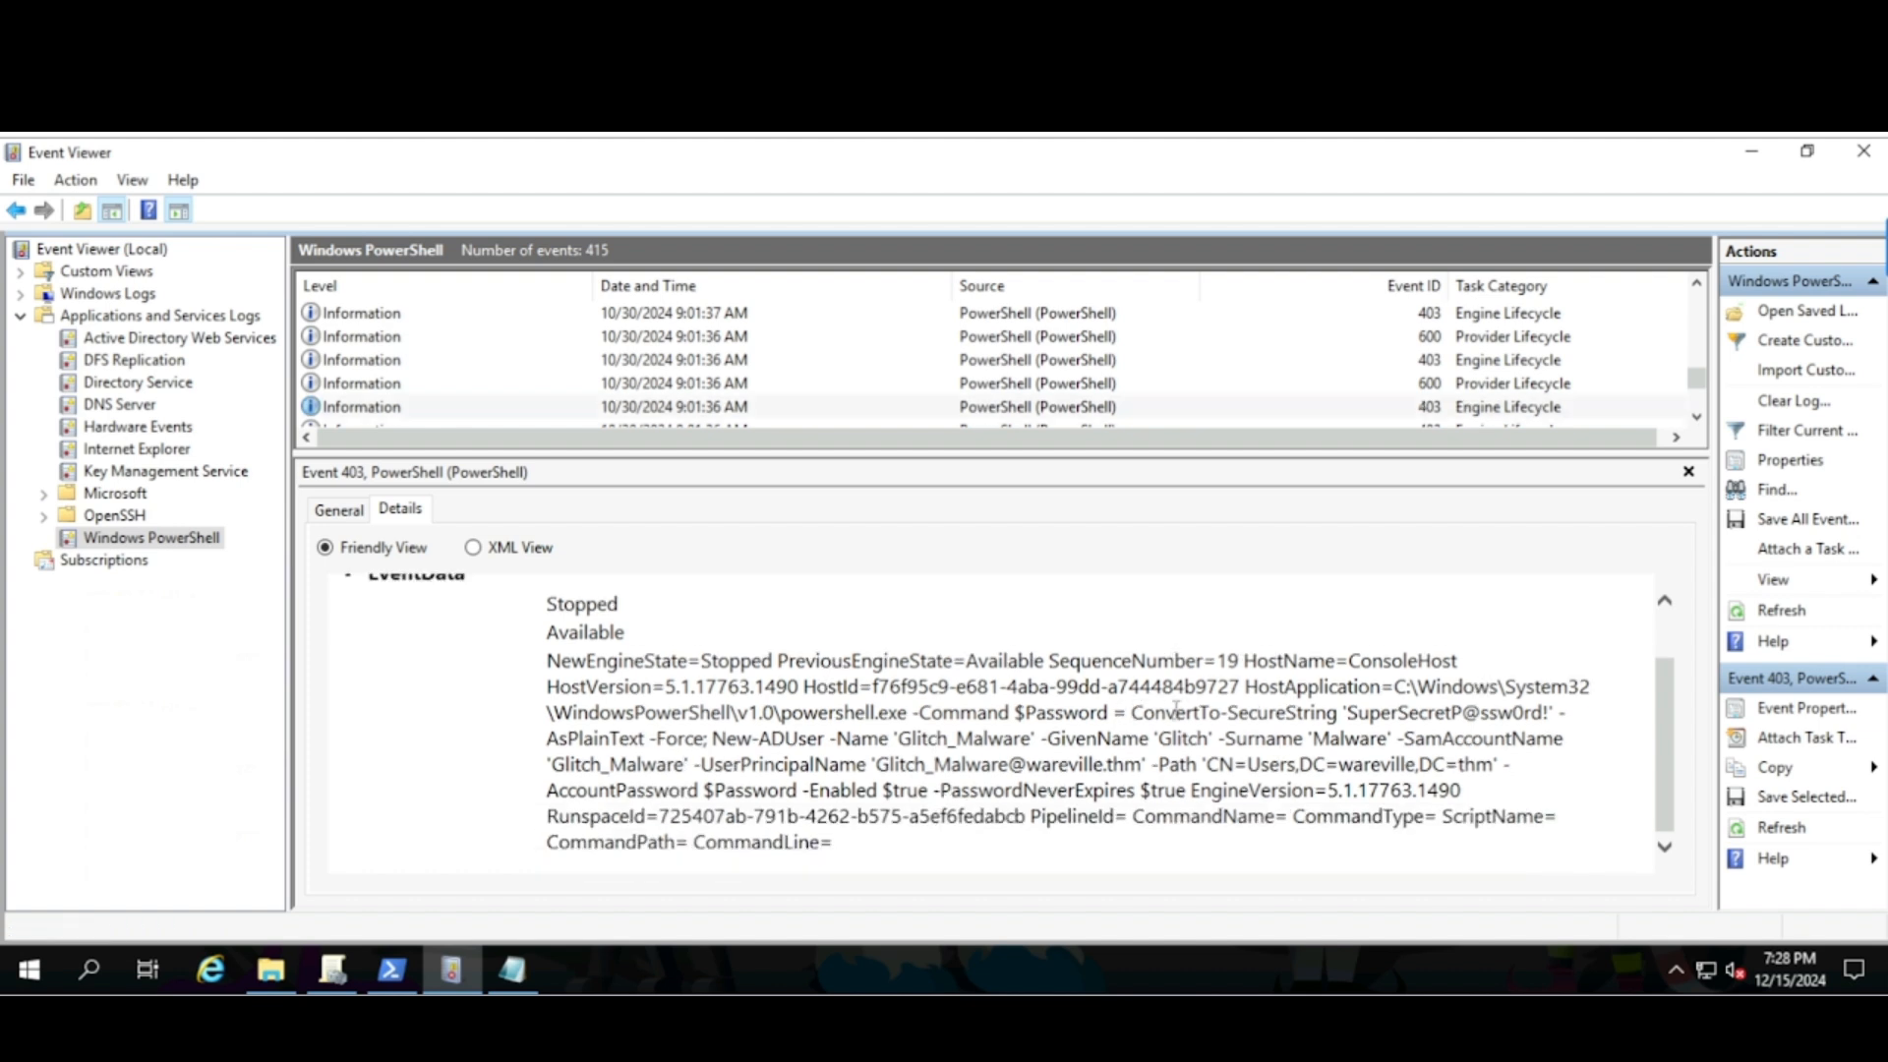
pyautogui.moveTo(1176, 708); pyautogui.dragTo(1448, 725)
pyautogui.click(1357, 726)
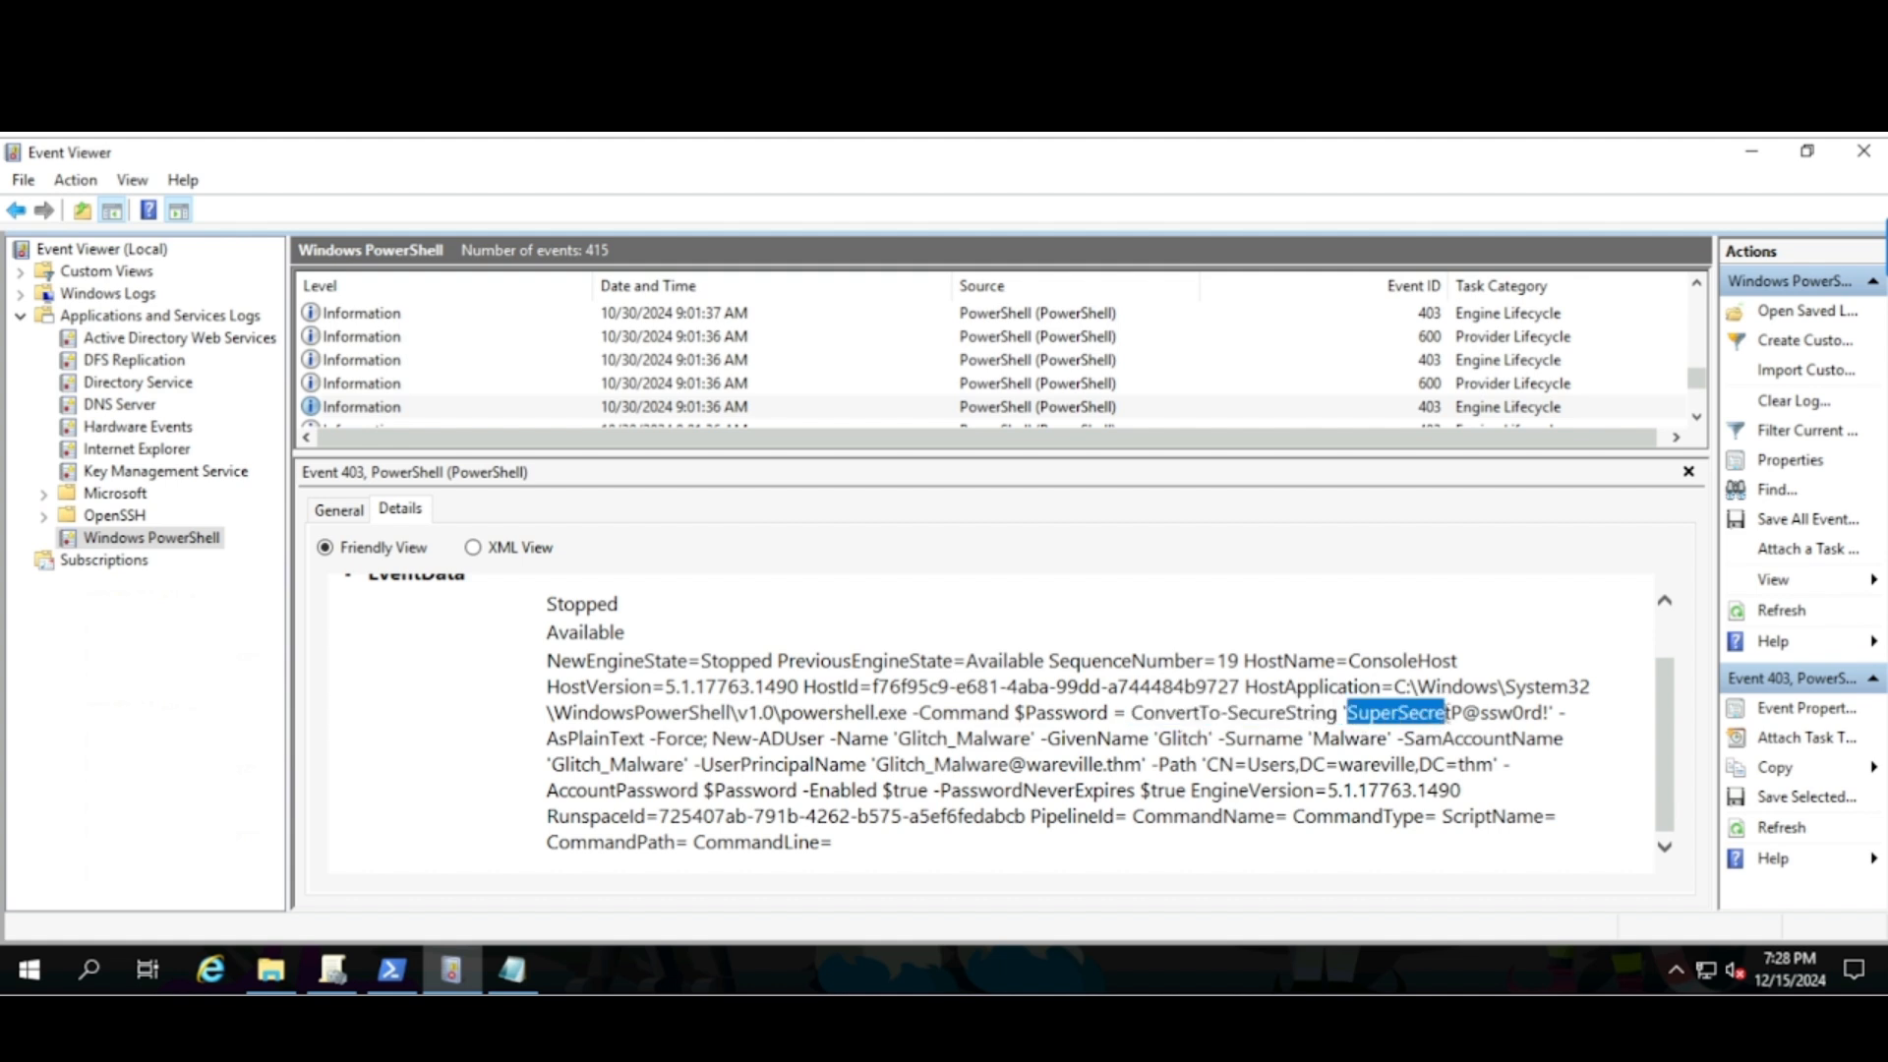
pyautogui.click(1530, 732)
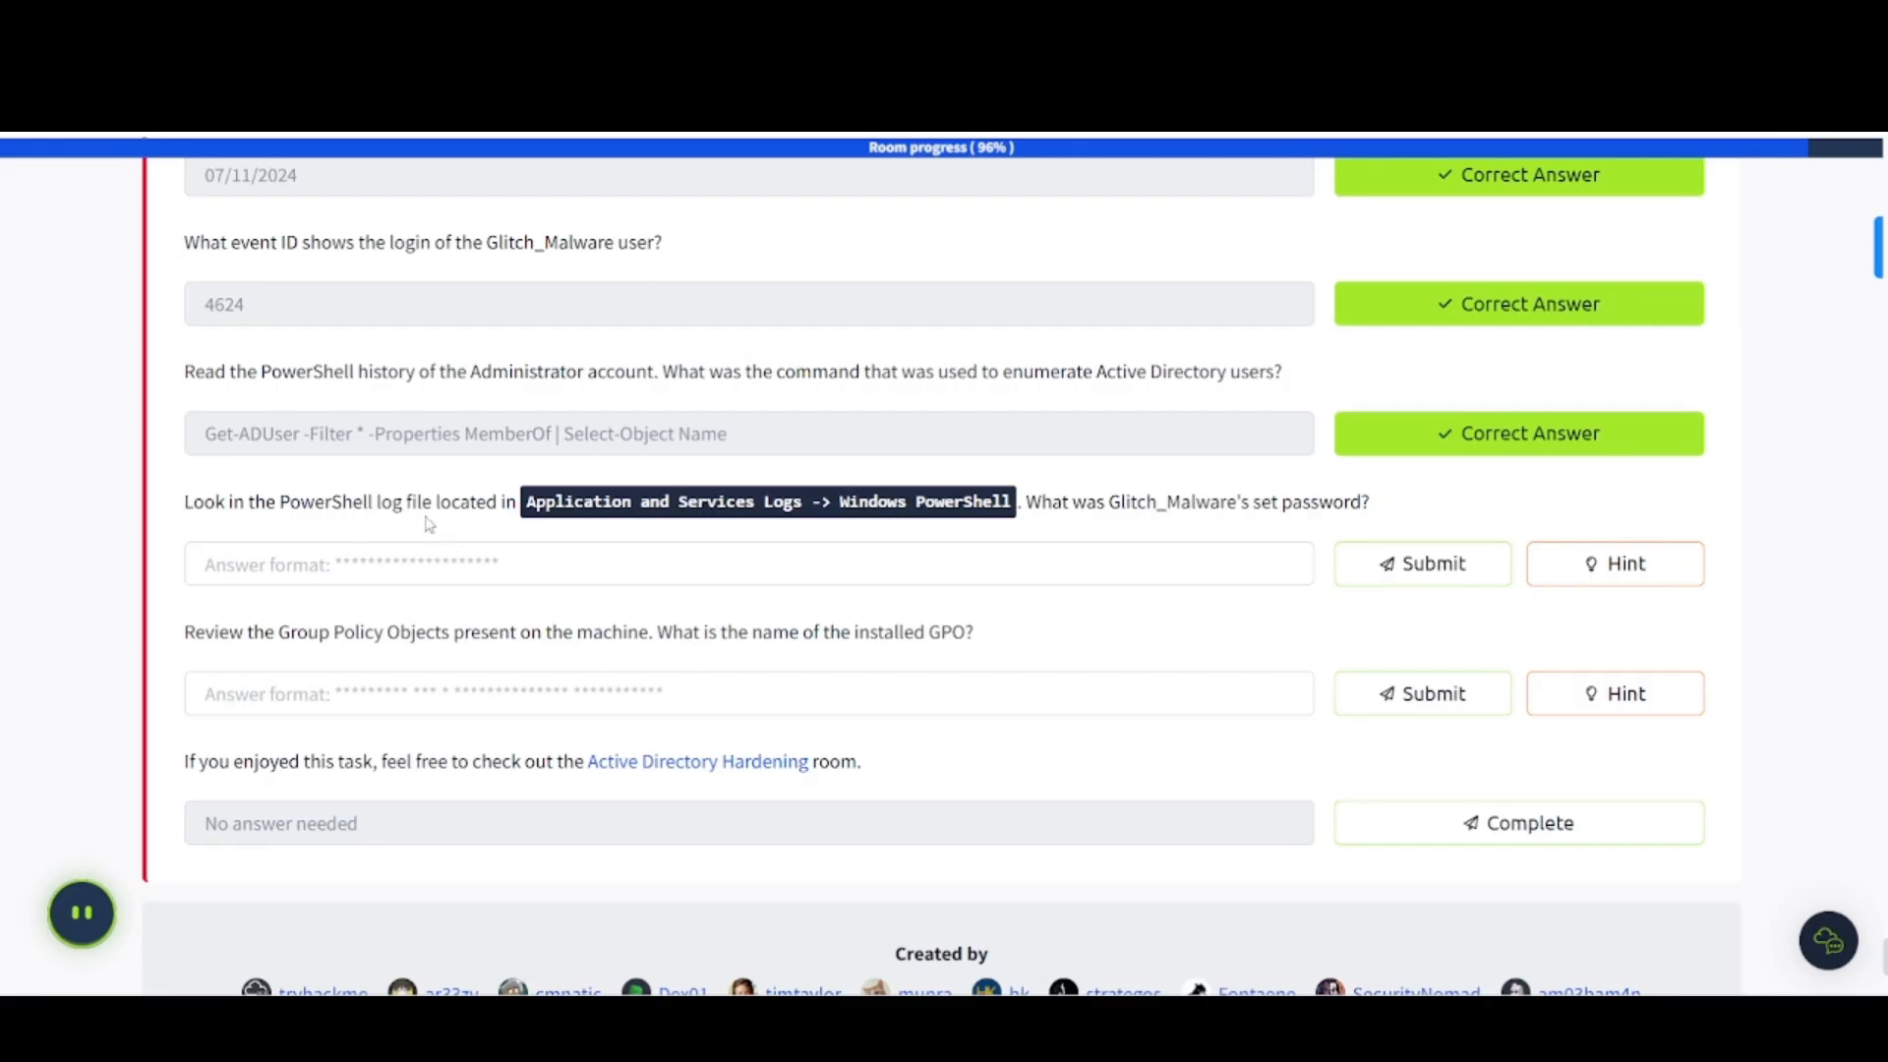
# - Enter the password from the New-ADUser log event as Glitch_Malware's password answer
pyautogui.click(372, 563)
pyautogui.write('SuperSecr')
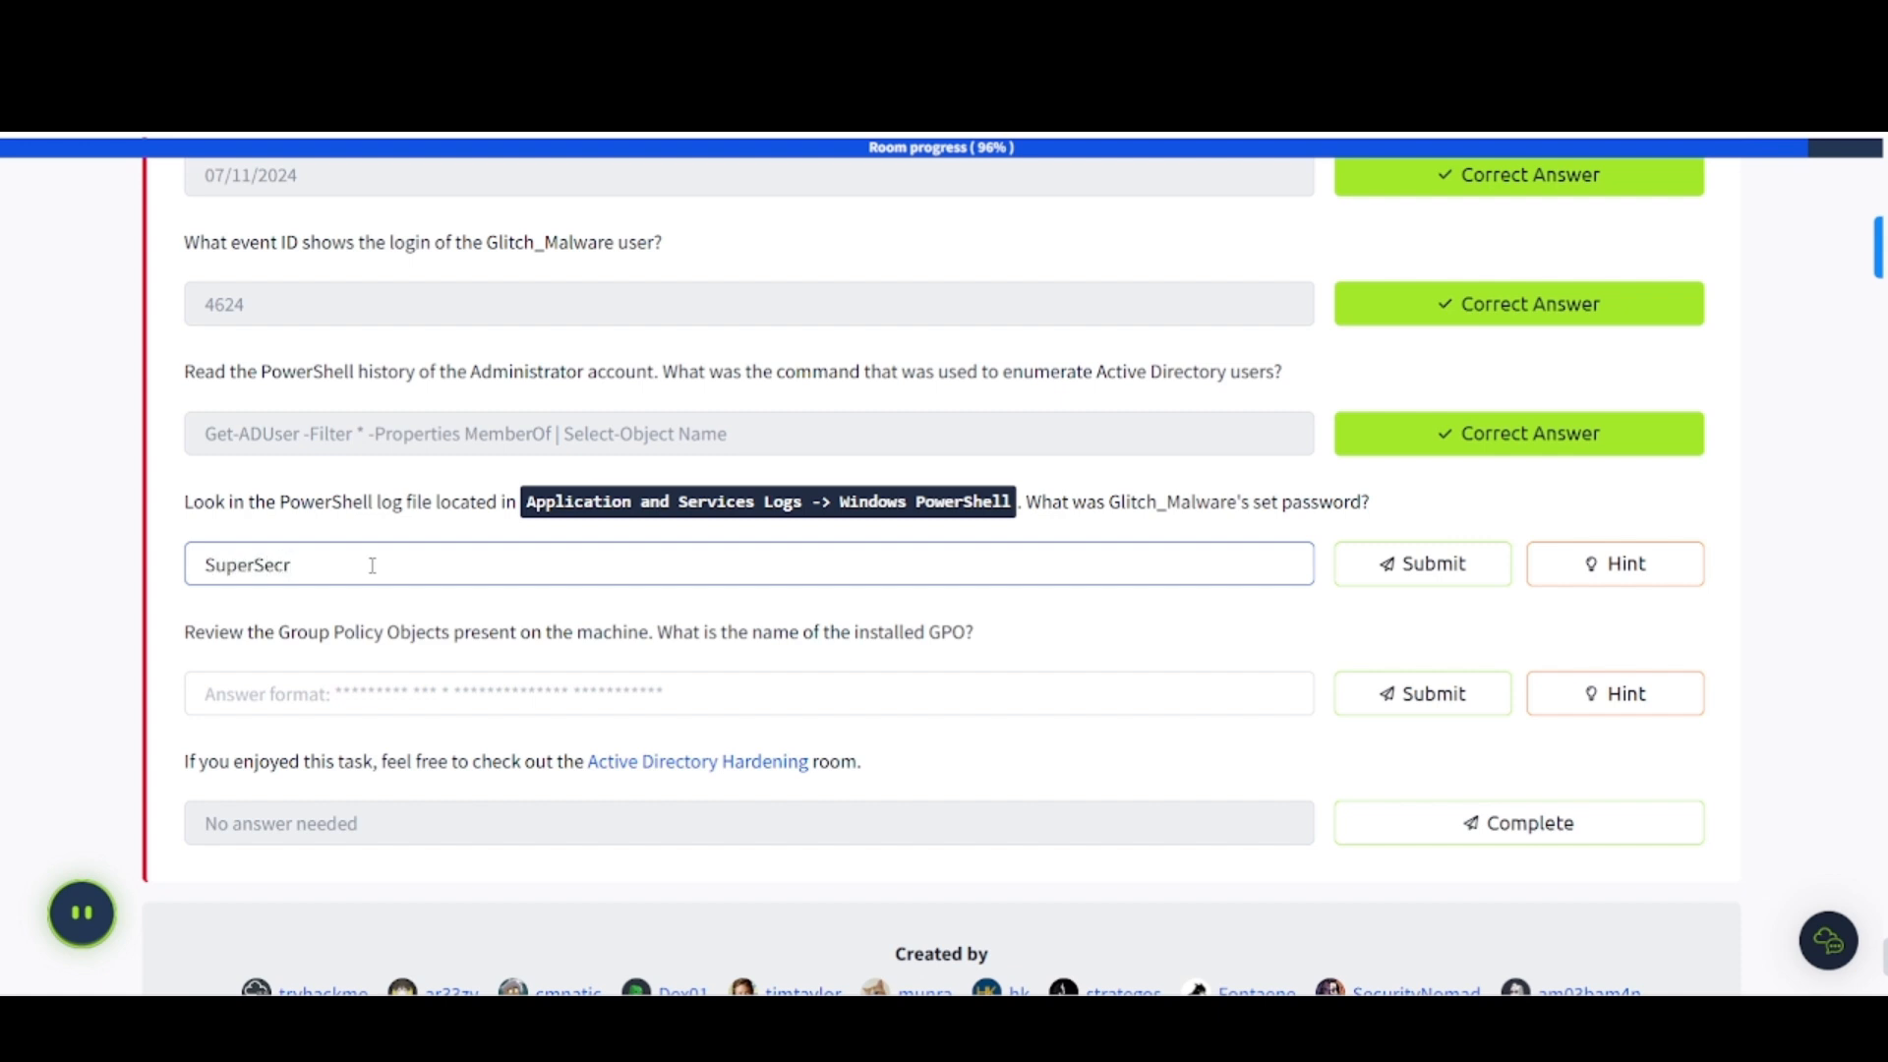
pyautogui.write('etP@ssw0rd!')
pyautogui.press('Return')
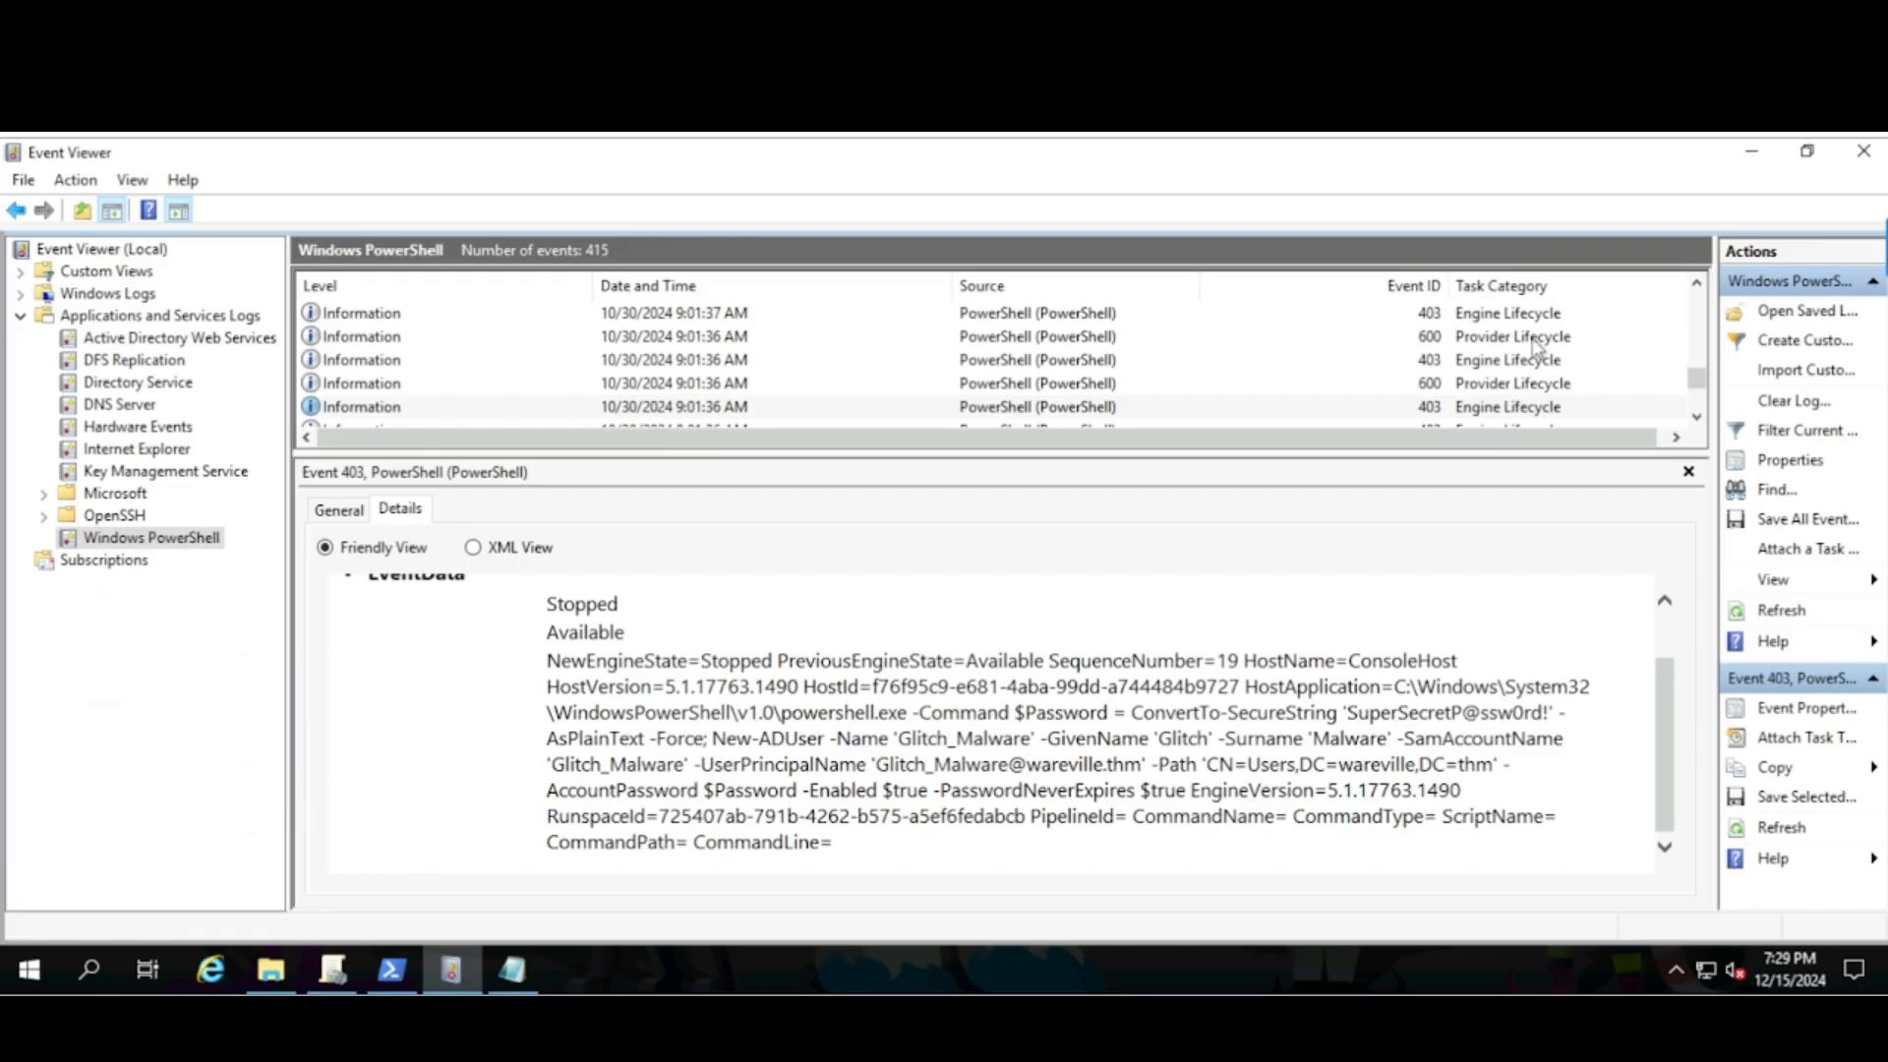
# - Minimize Event Viewer and Notepad and maximize the PowerShell window
pyautogui.click(1751, 150)
pyautogui.click(874, 198)
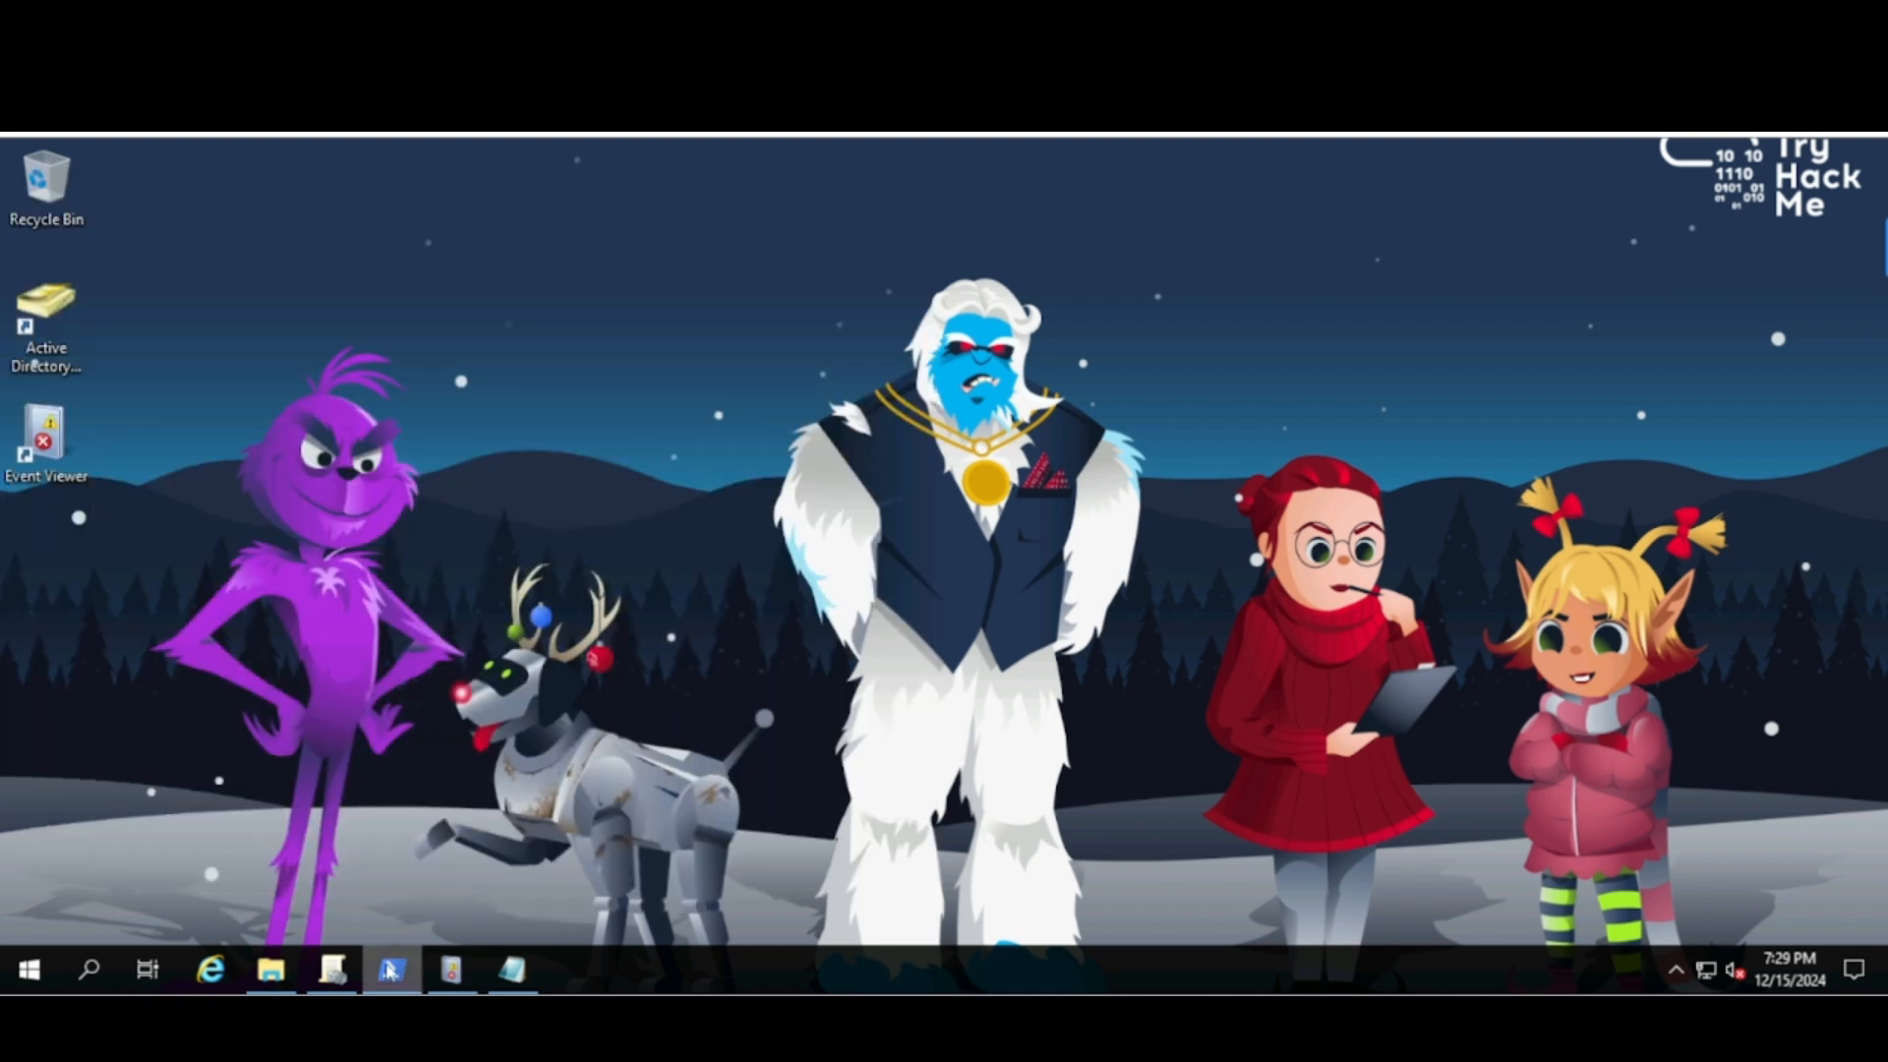
pyautogui.click(392, 970)
pyautogui.click(526, 680)
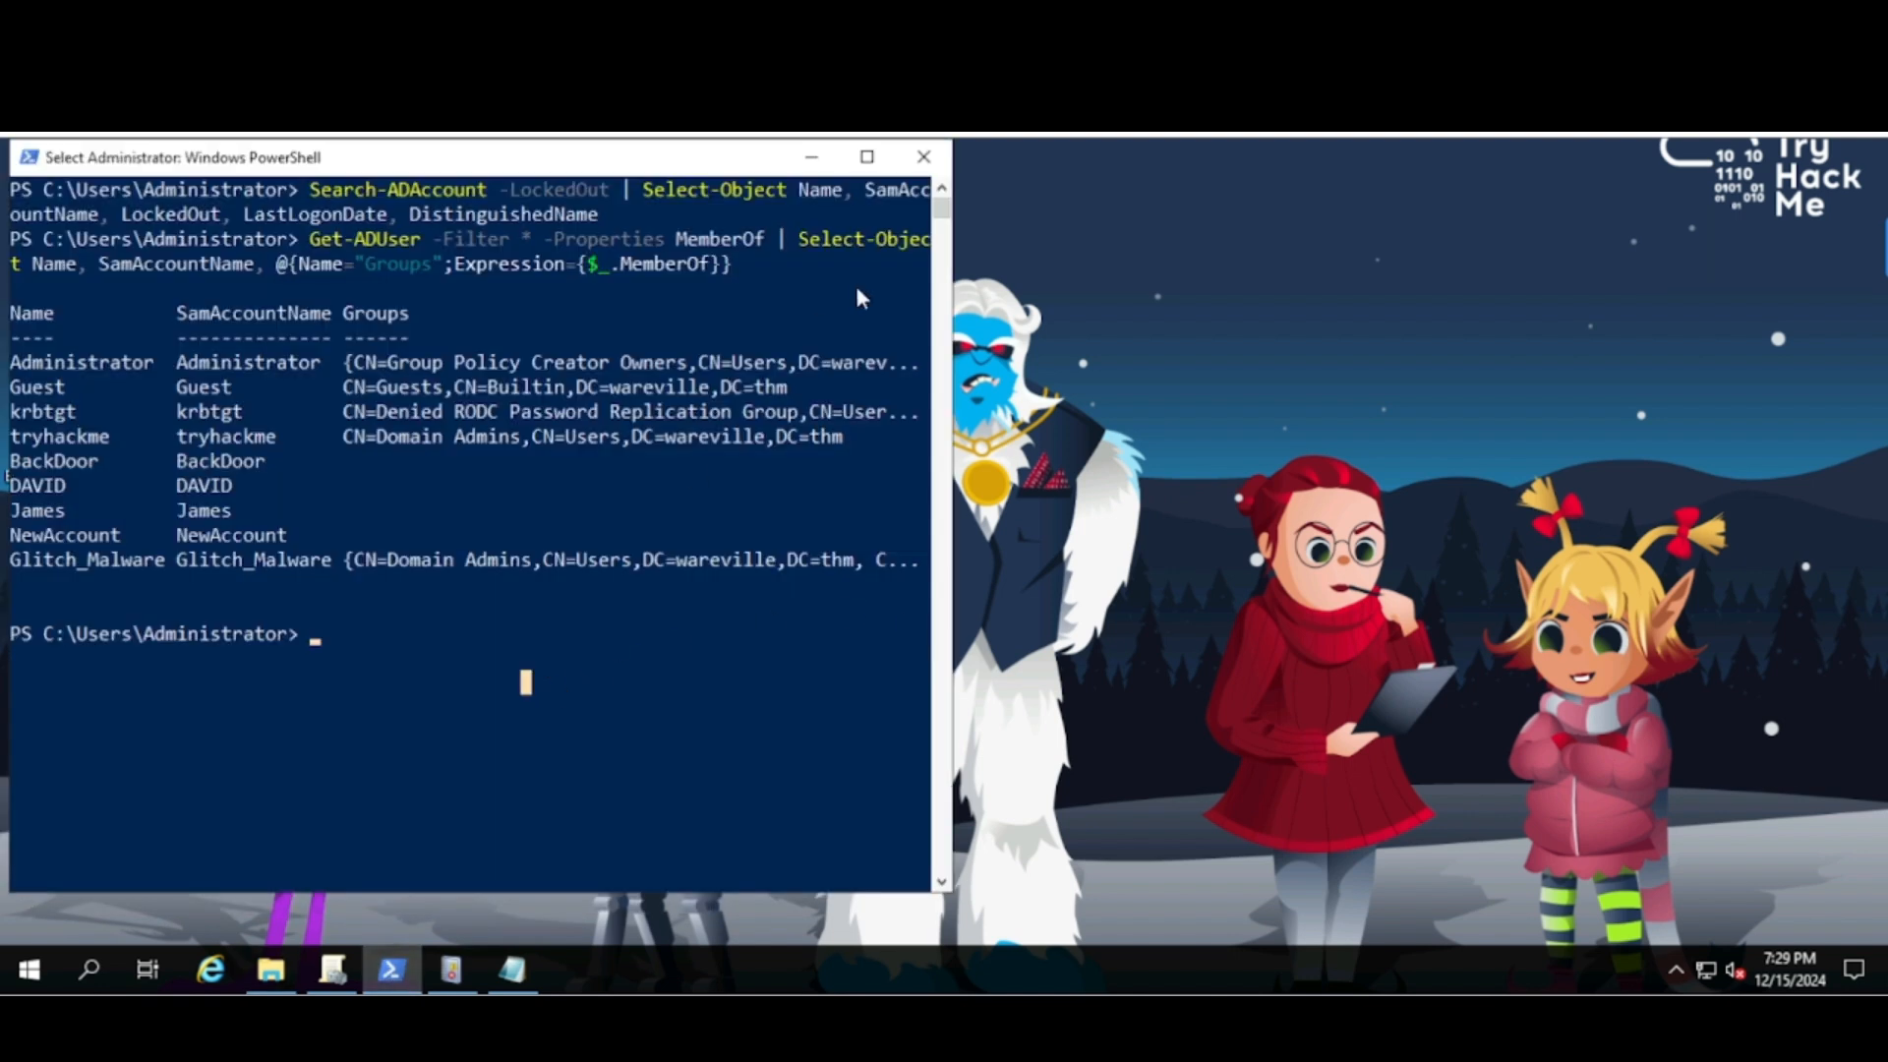
pyautogui.click(866, 157)
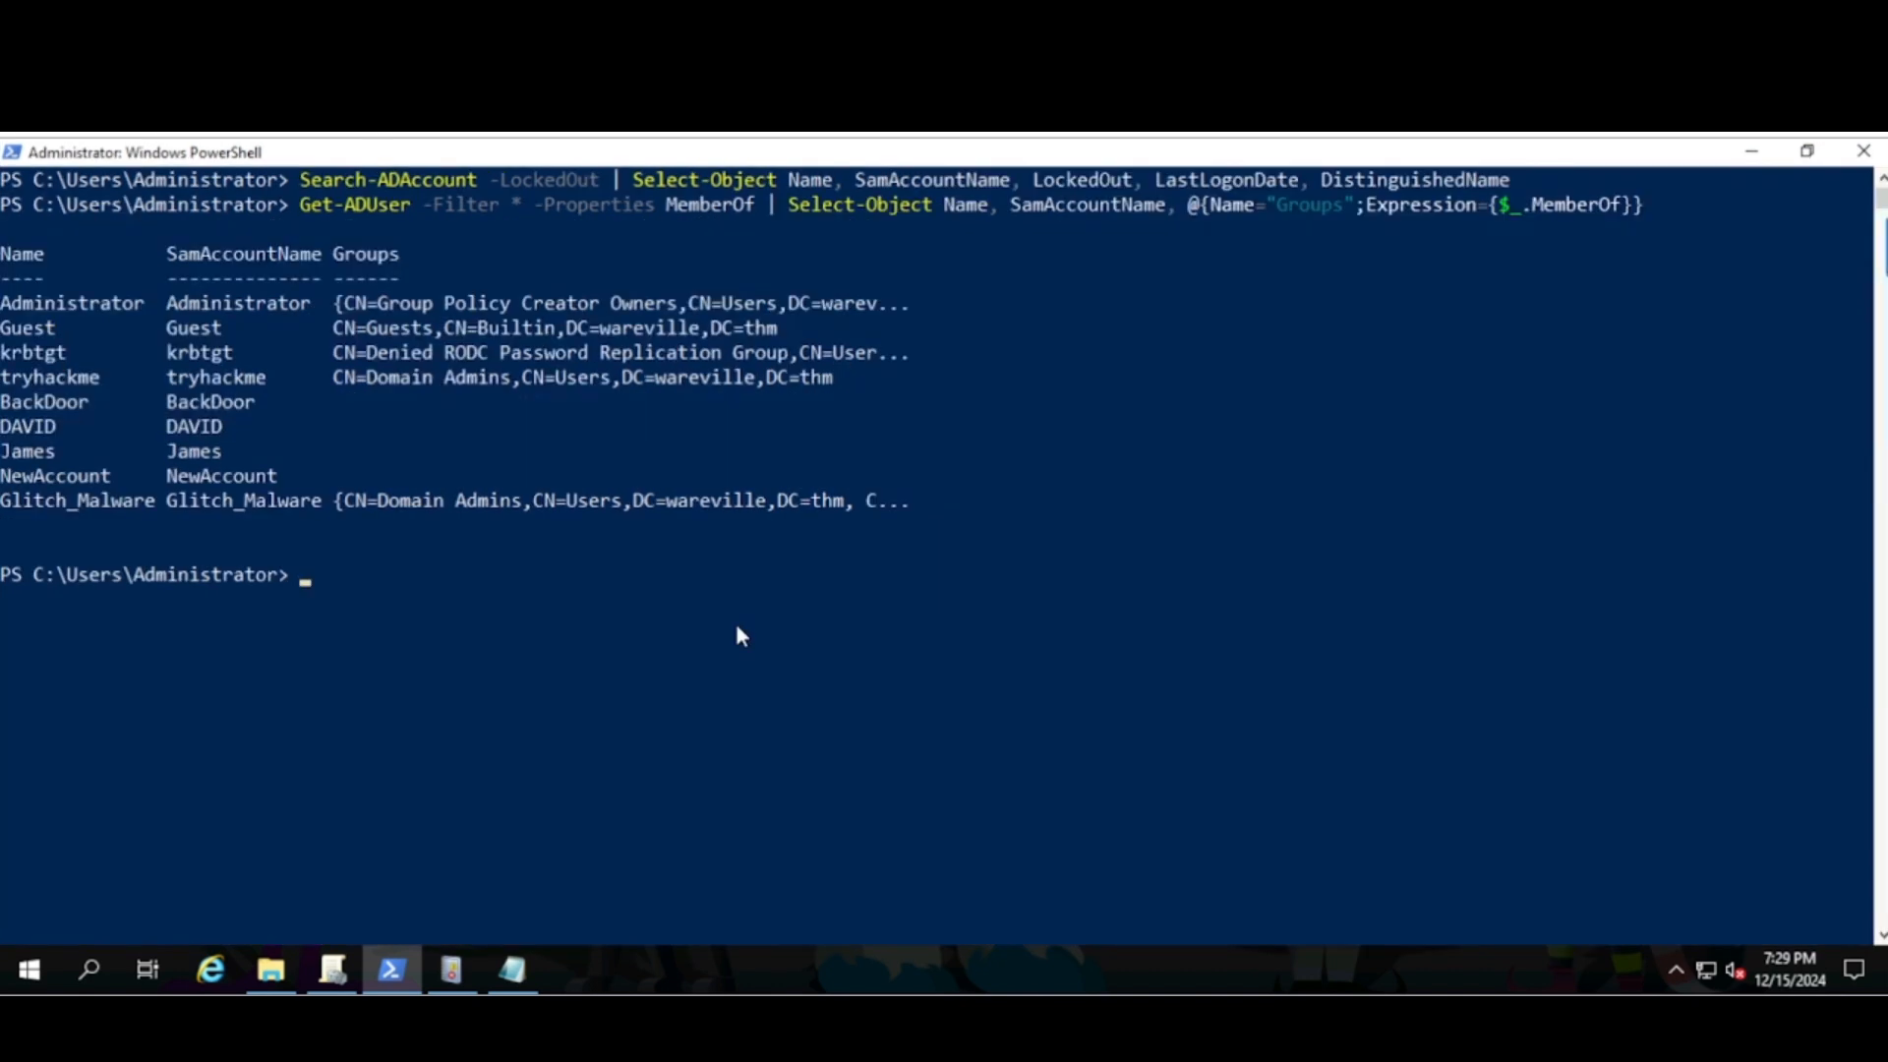
# - Clear the console and rerun the Get-GPO command listing all GPOs with modification times
pyautogui.write('ls')
pyautogui.press('Return')
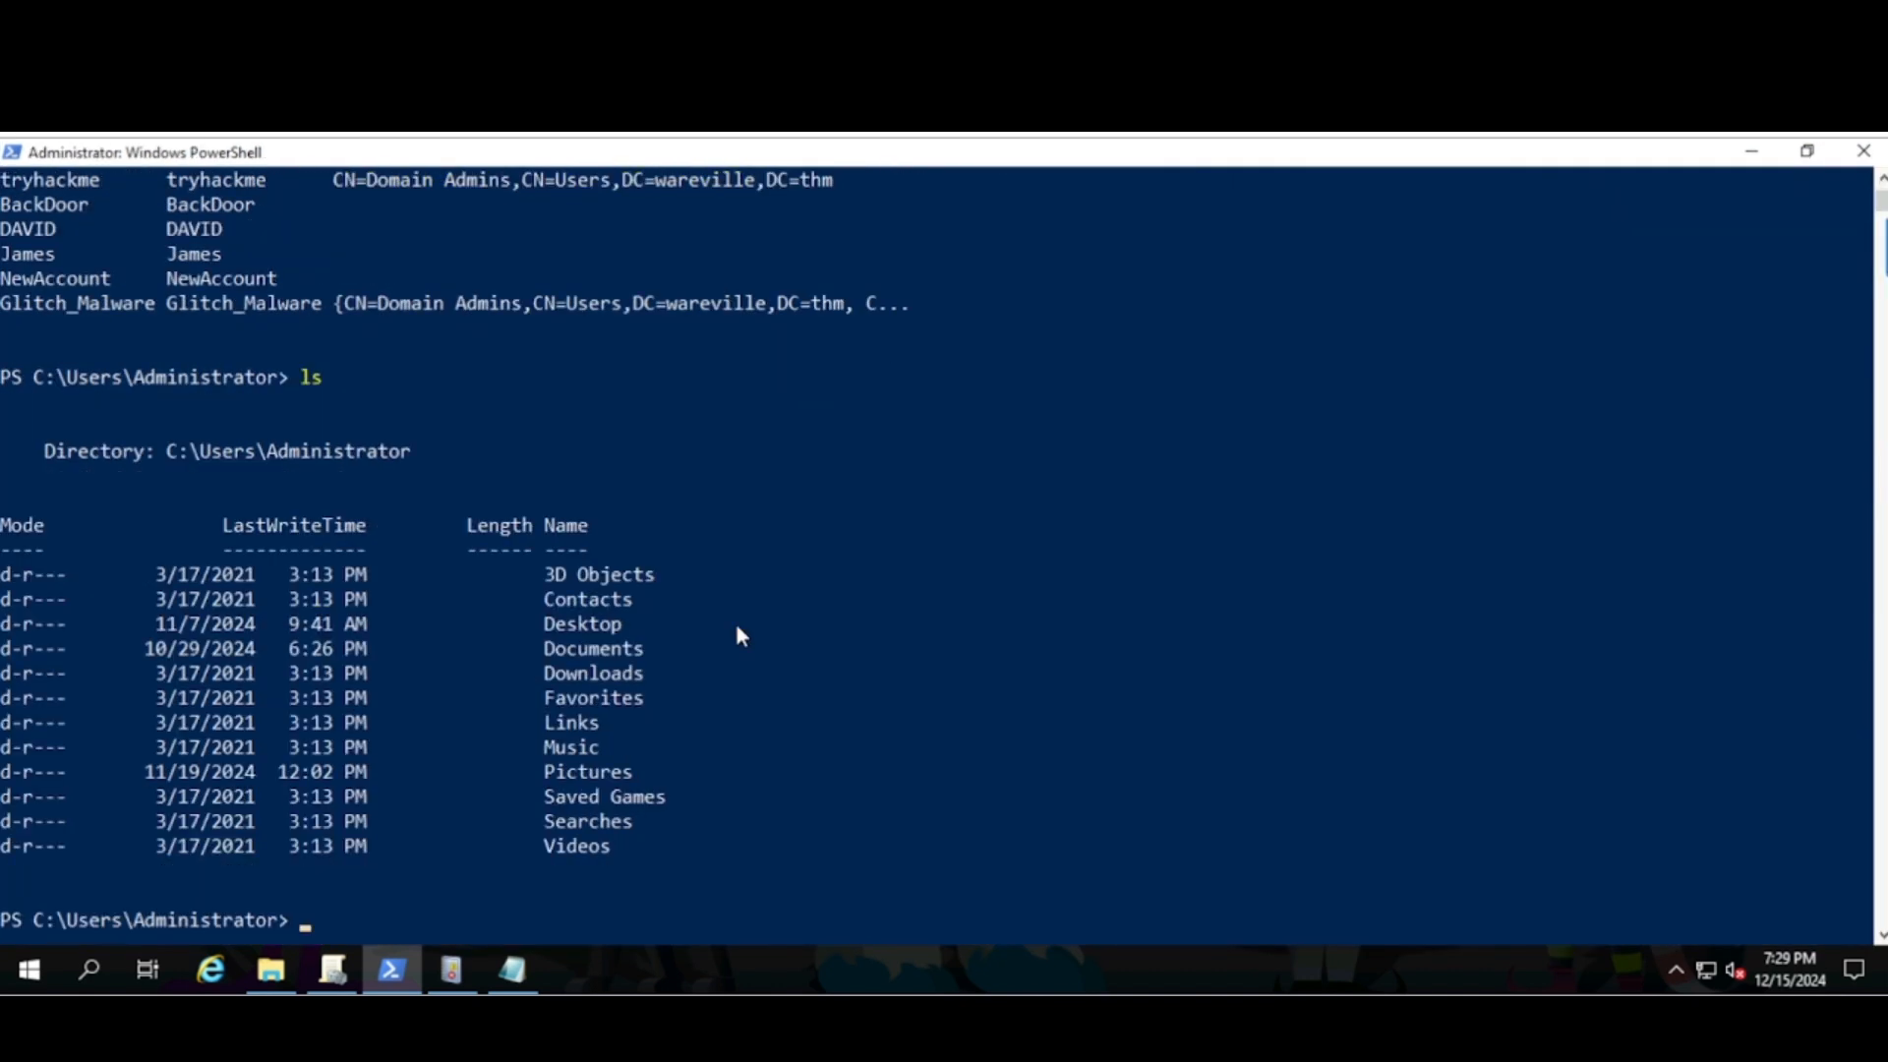
pyautogui.write('cls')
pyautogui.press('Return')
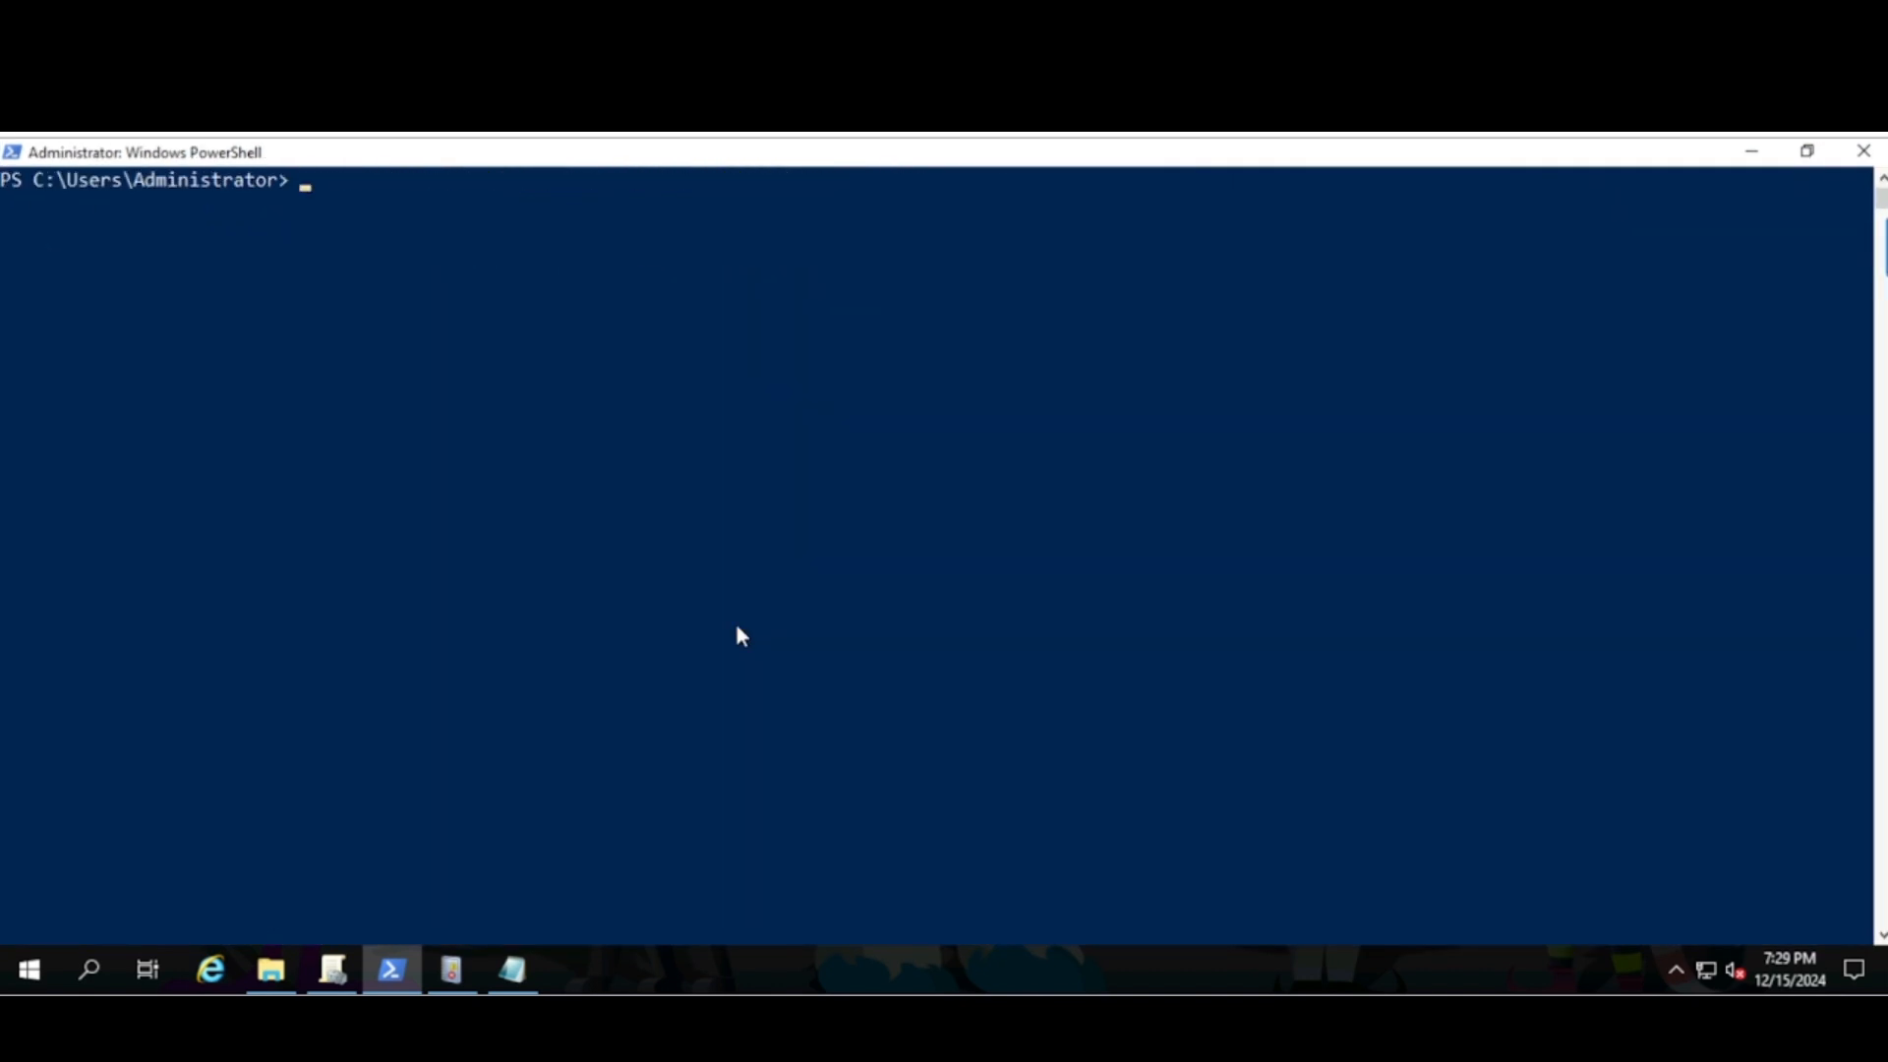
pyautogui.press('Up')
pyautogui.press('Up')
pyautogui.press('Up')
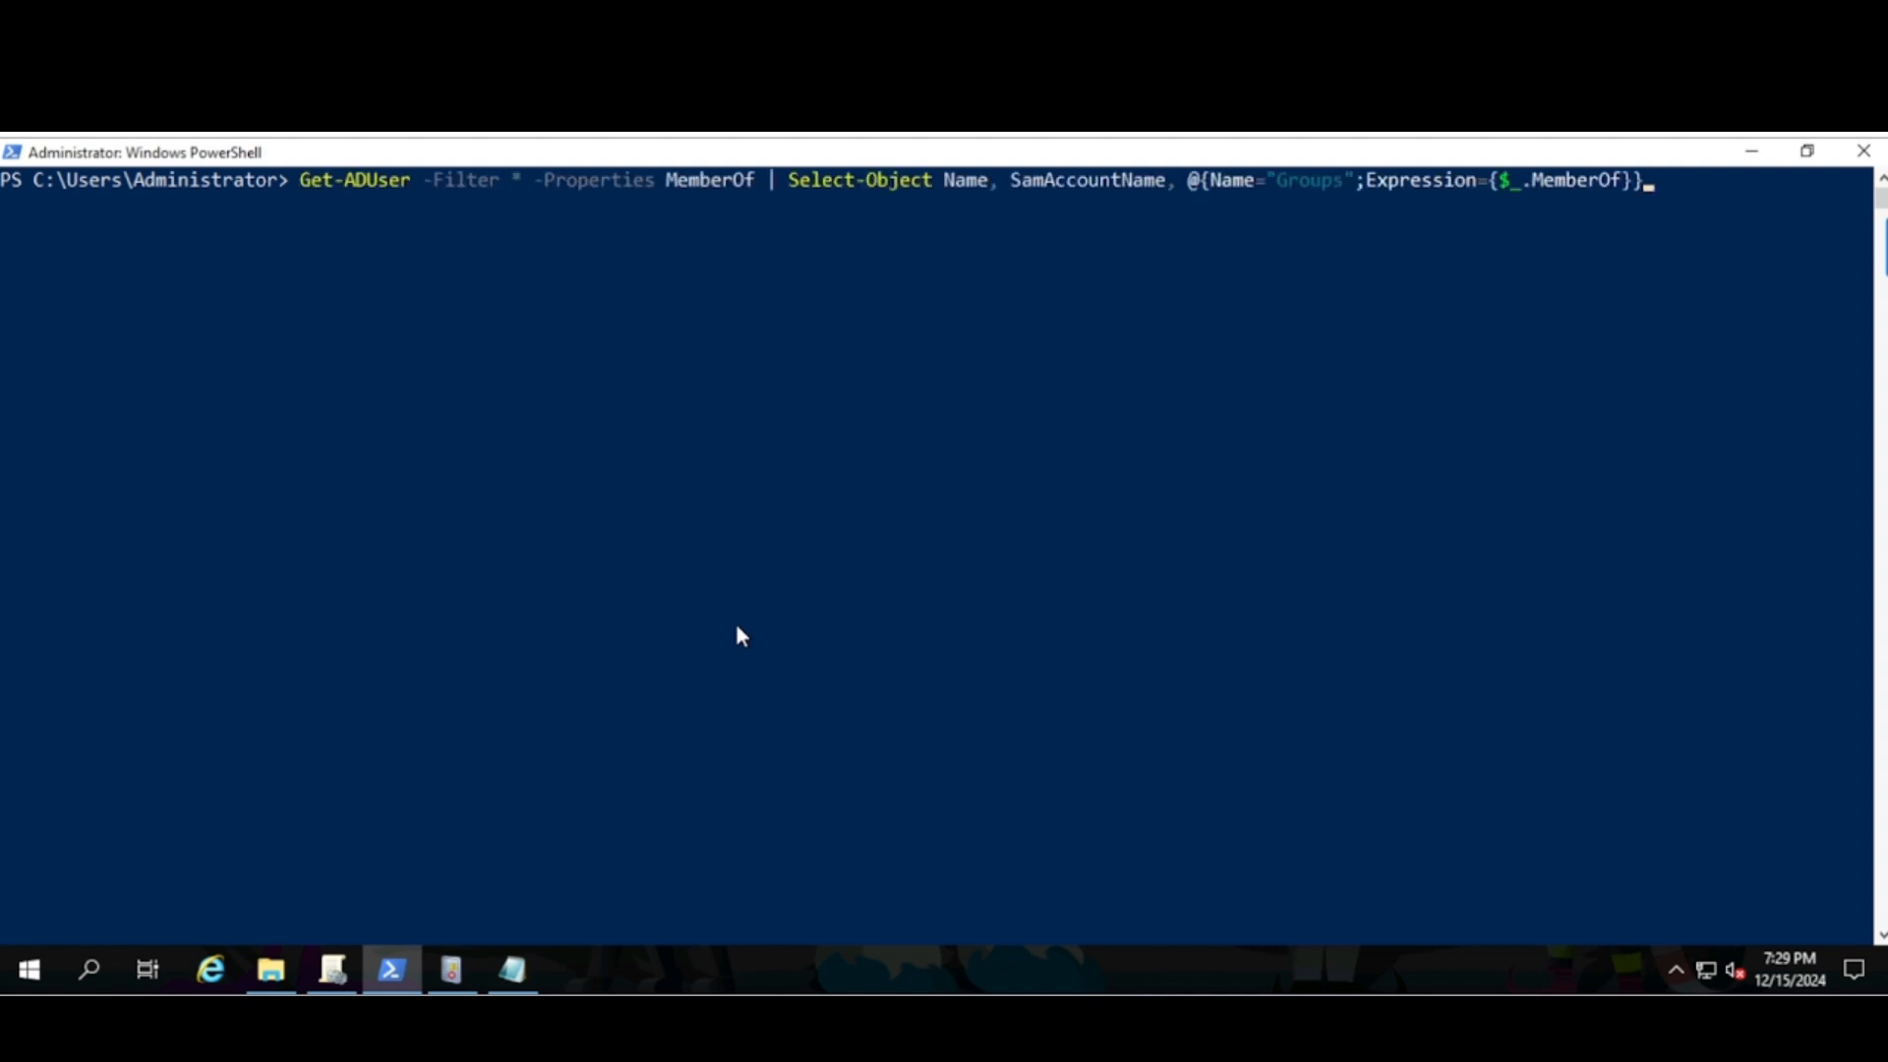
pyautogui.press('Up')
pyautogui.press('Up')
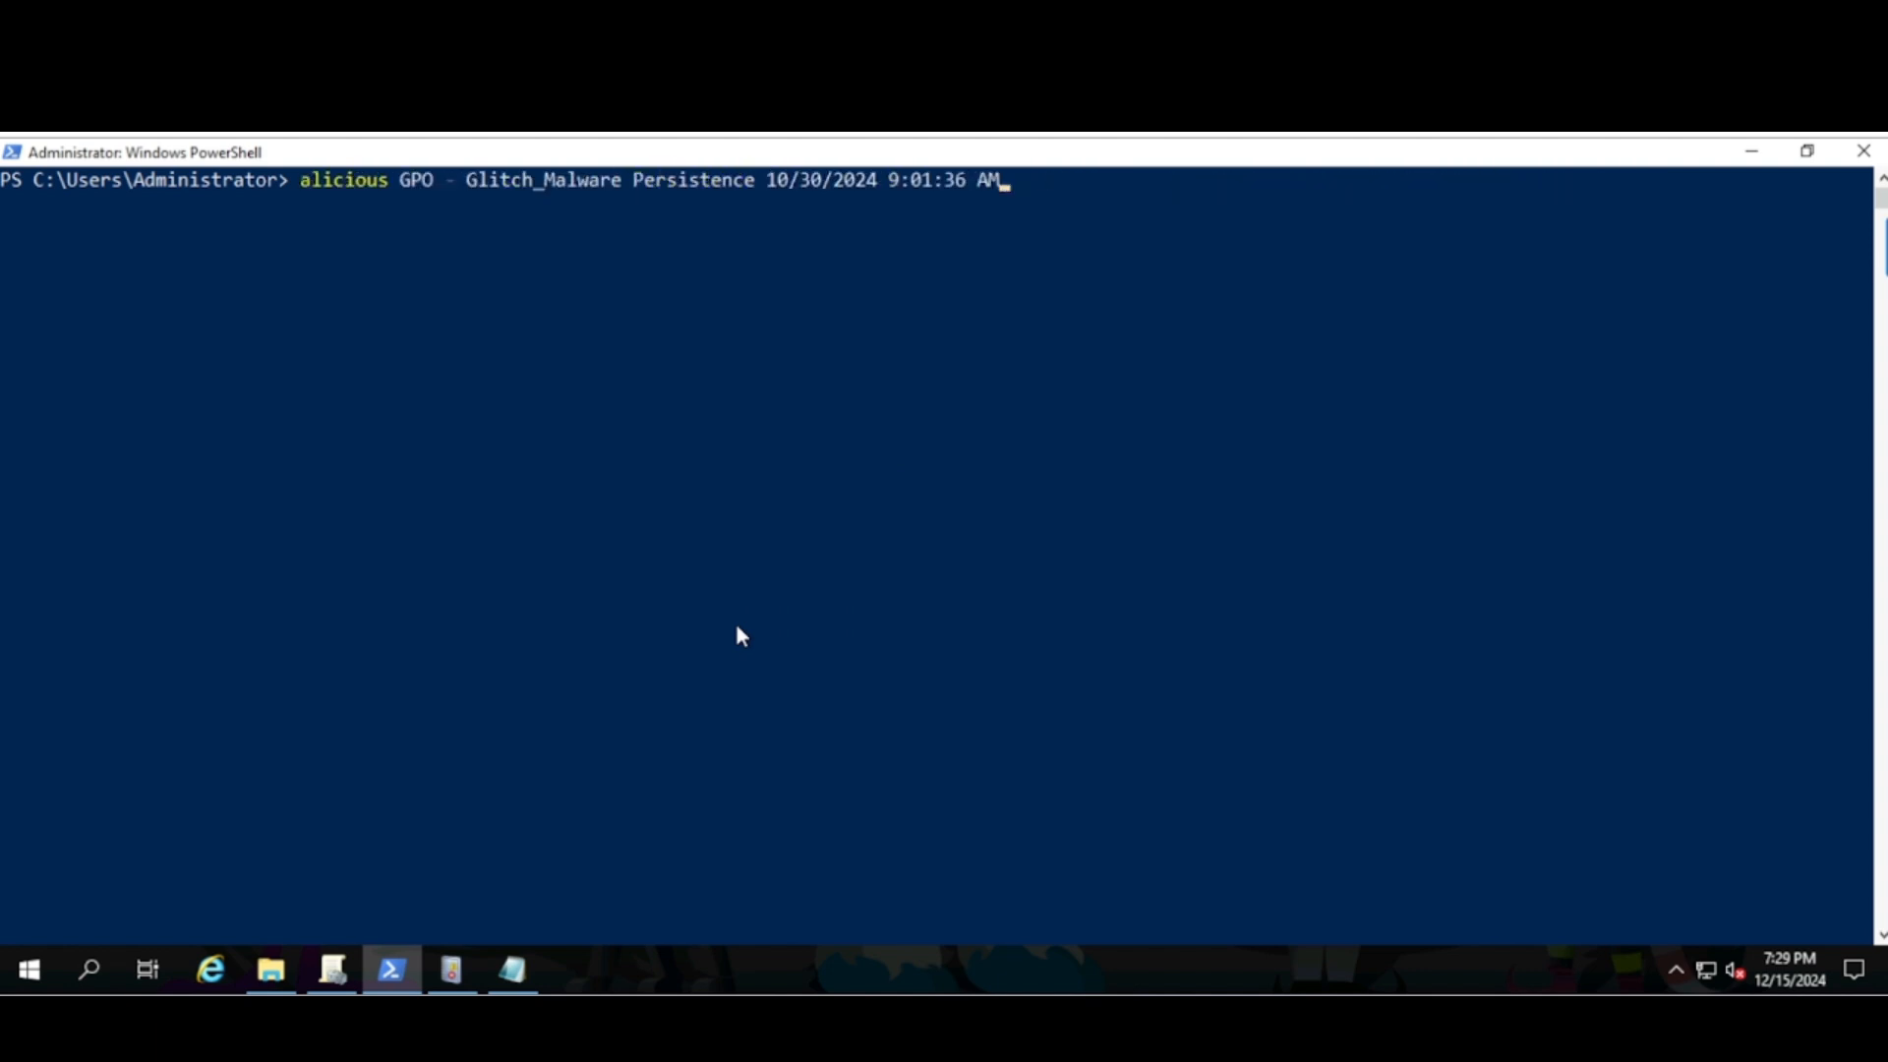
pyautogui.press('Up')
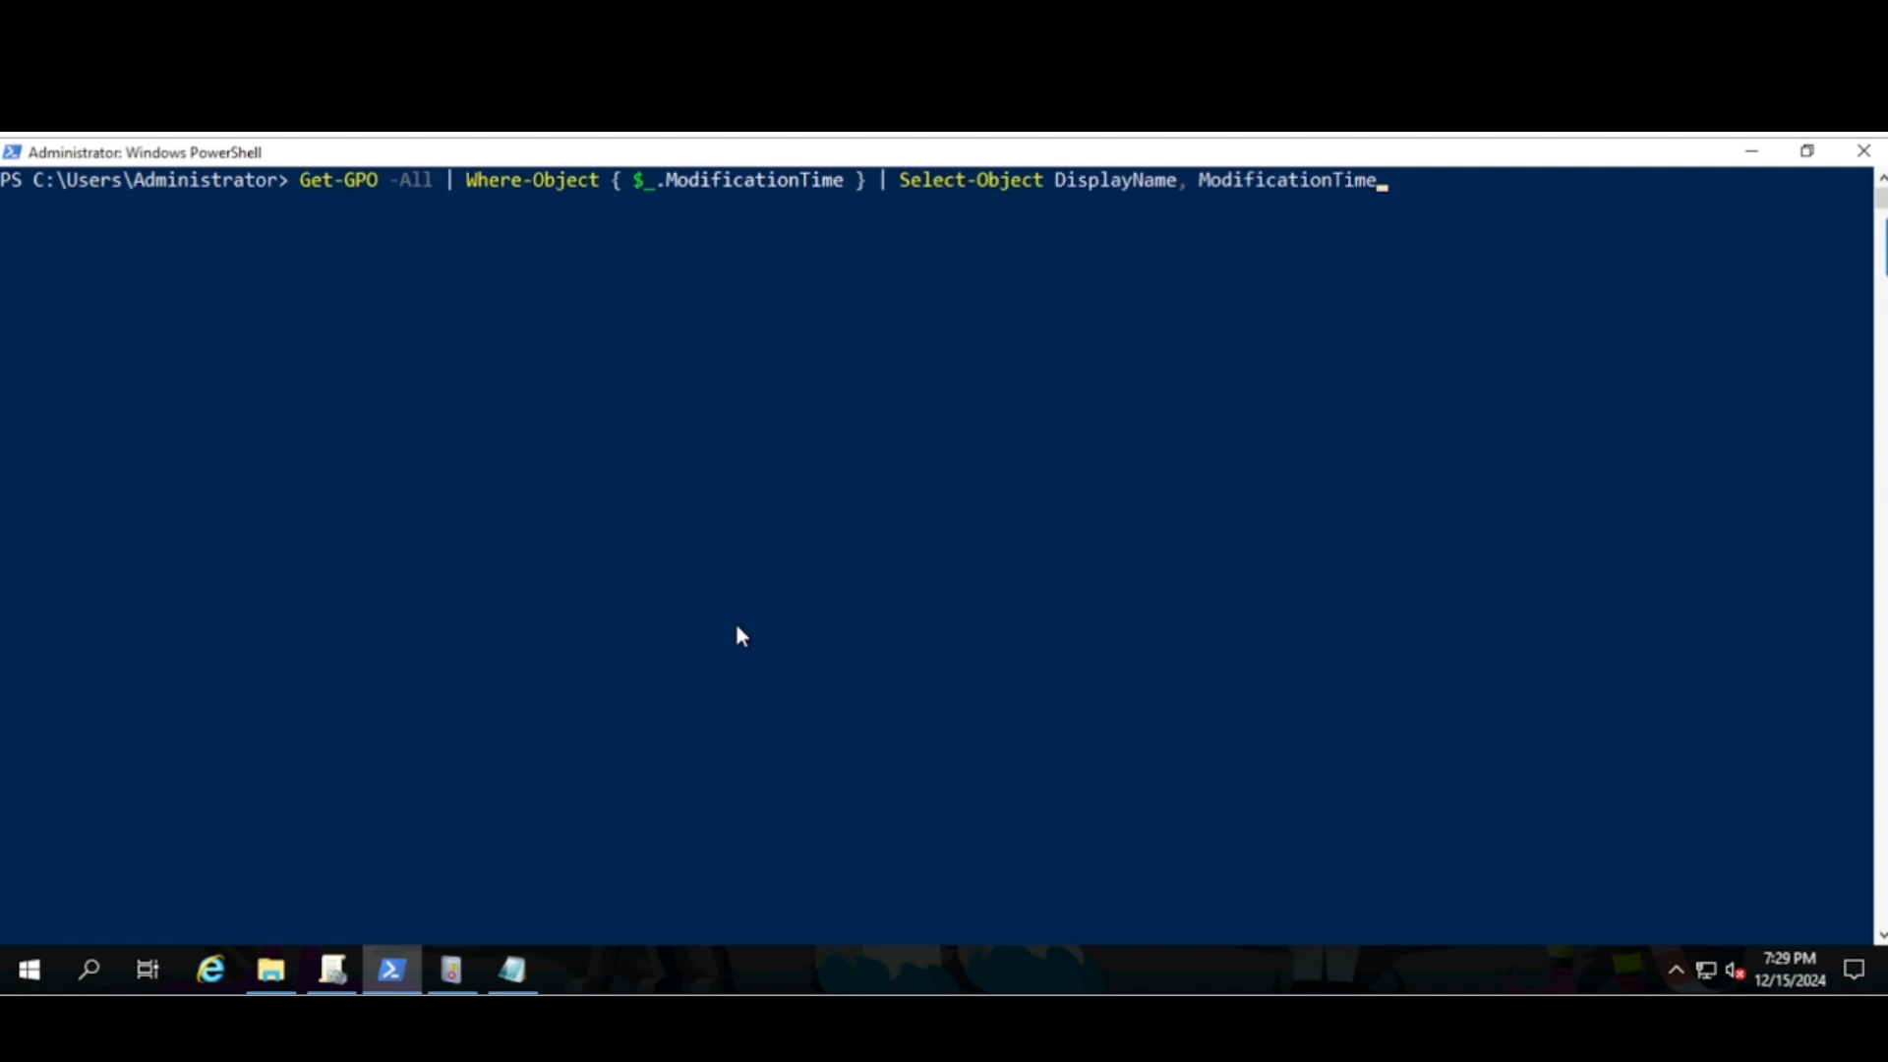
pyautogui.press('Return')
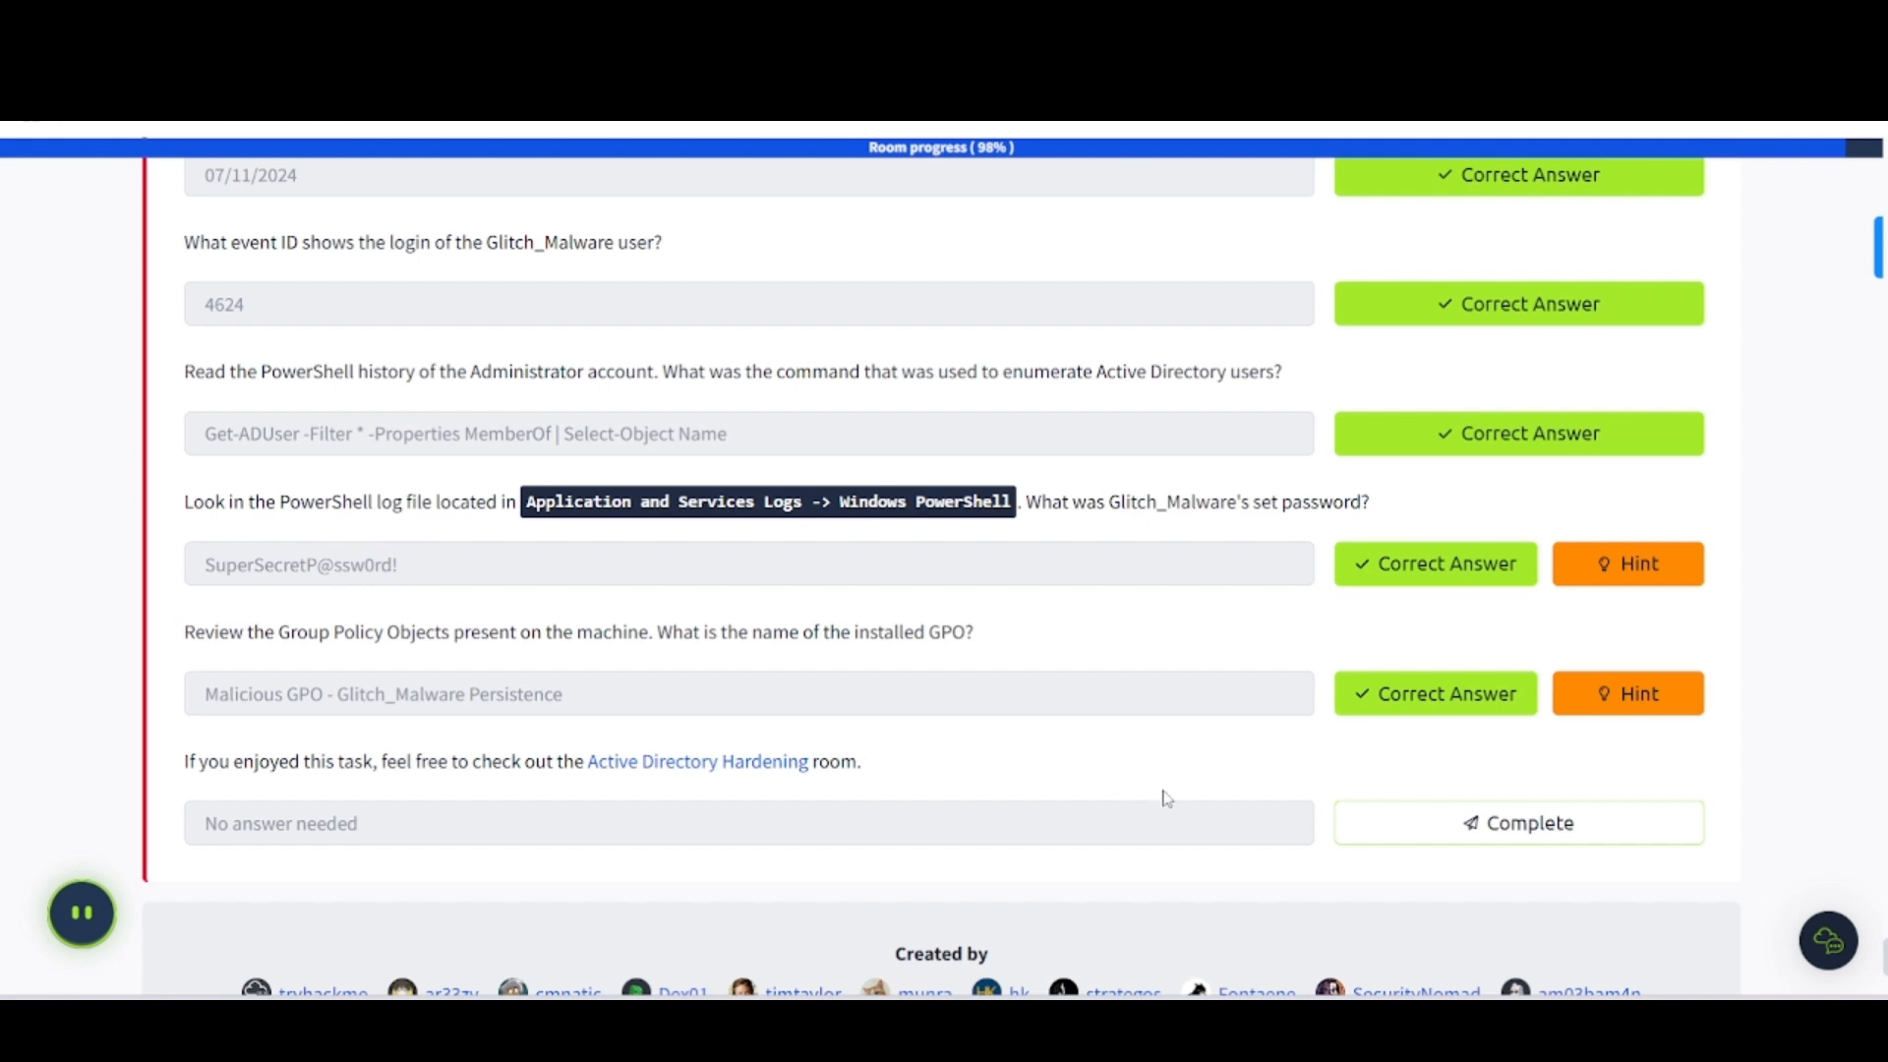
# - Mark the final no-answer task item complete
pyautogui.click(1420, 854)
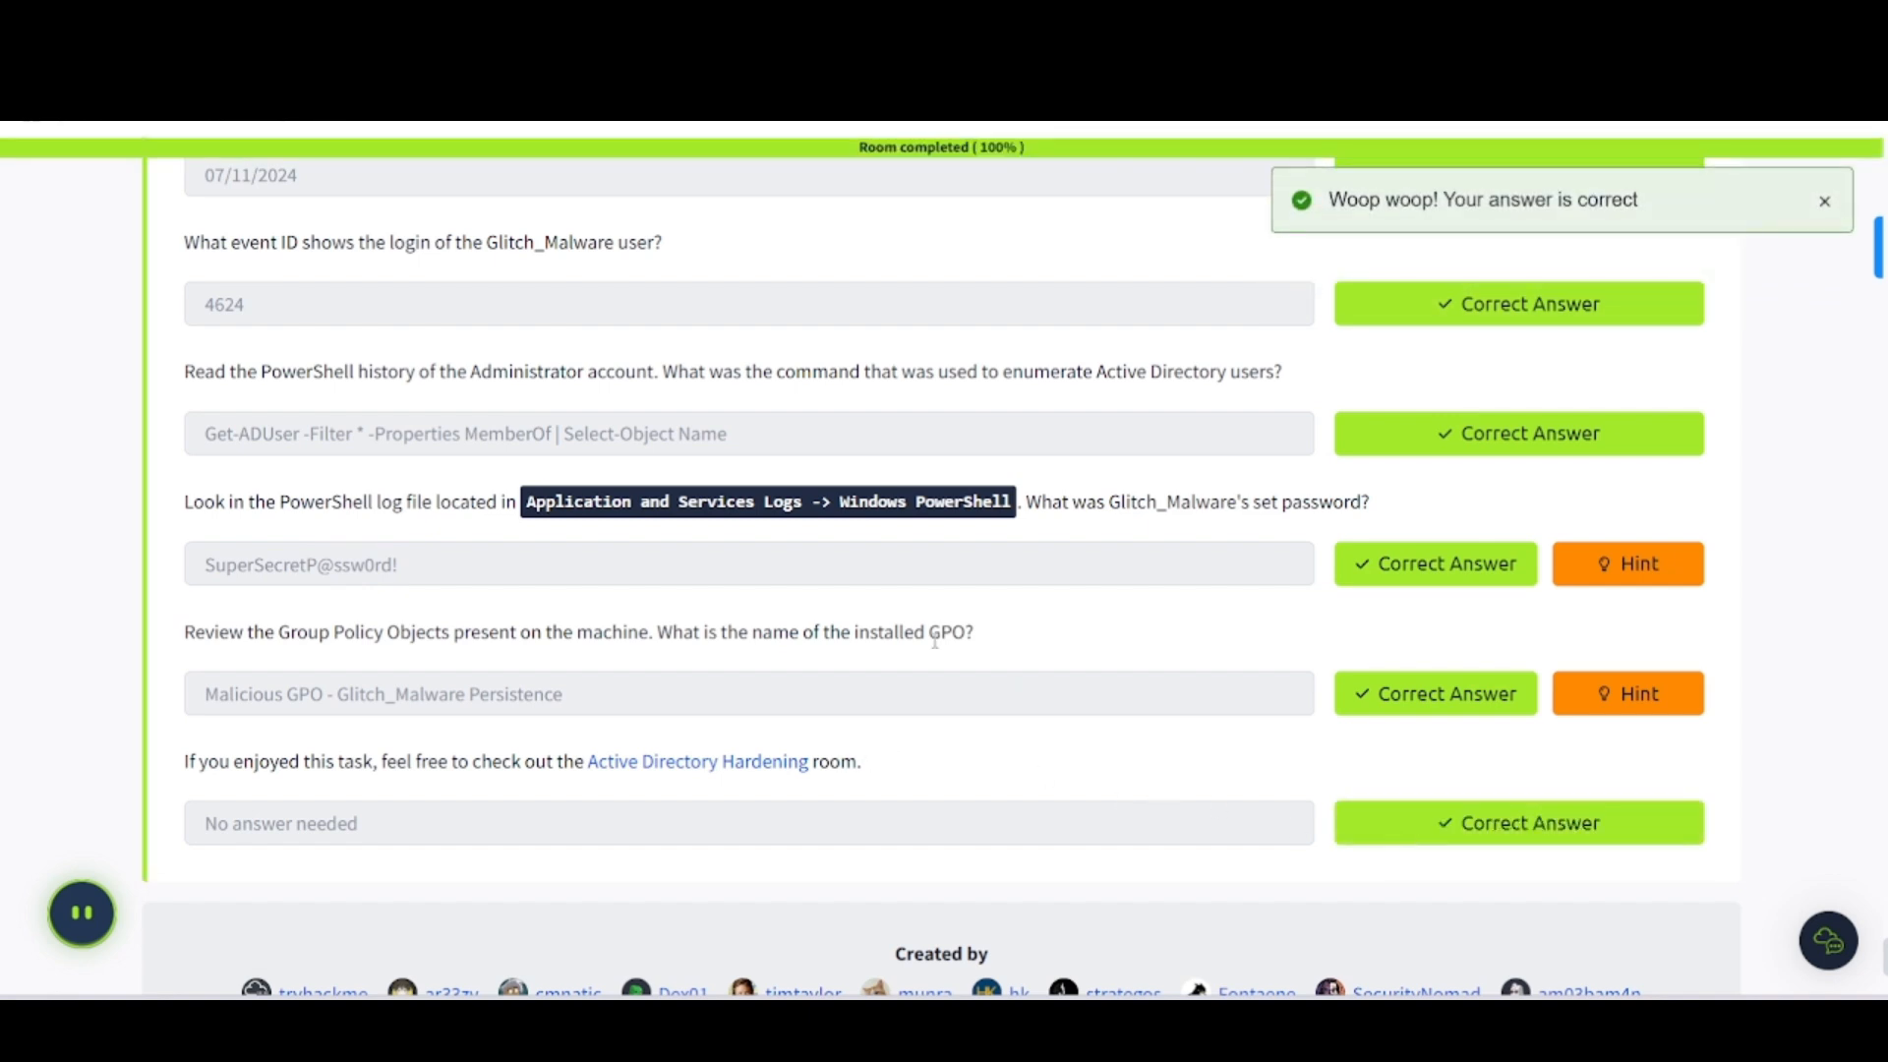